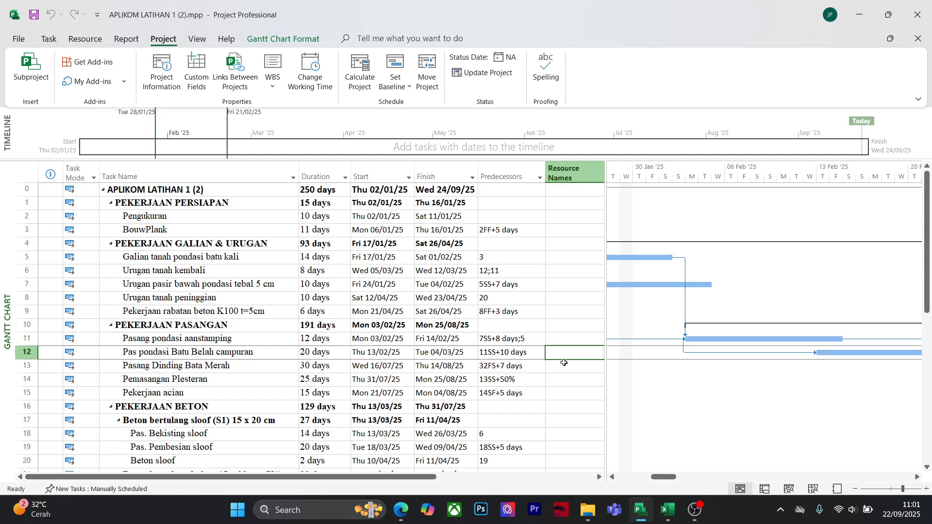
# Review the task list's durations, dates and predecessors from the preparation work down to the roof work
pyautogui.scroll(-8, 570, 264)
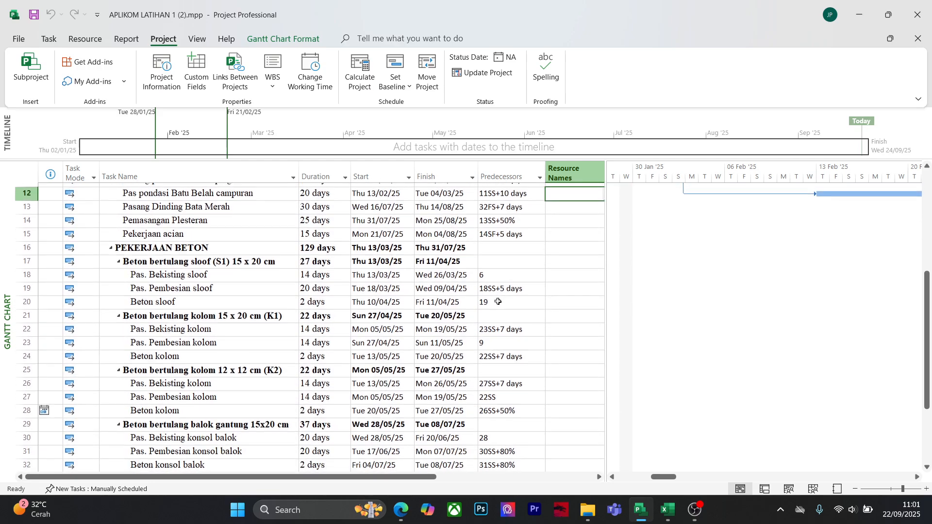
pyautogui.scroll(-5, 499, 302)
pyautogui.scroll(13, 499, 301)
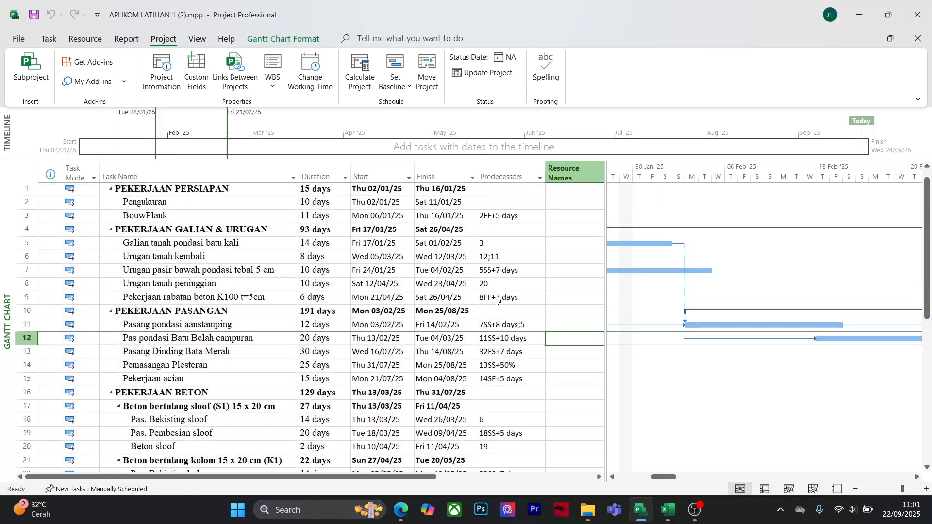
pyautogui.scroll(-3, 498, 301)
pyautogui.scroll(-3, 498, 301)
pyautogui.click(88, 326)
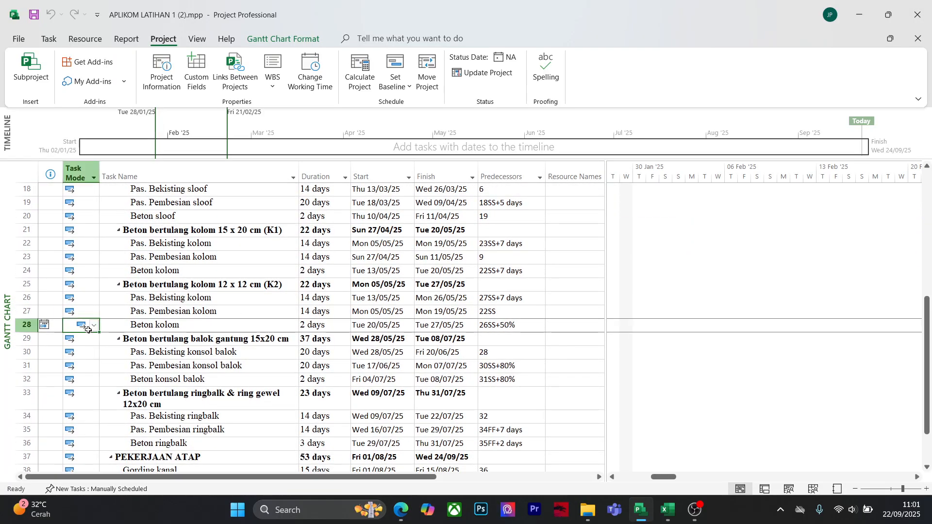
pyautogui.scroll(6, 513, 356)
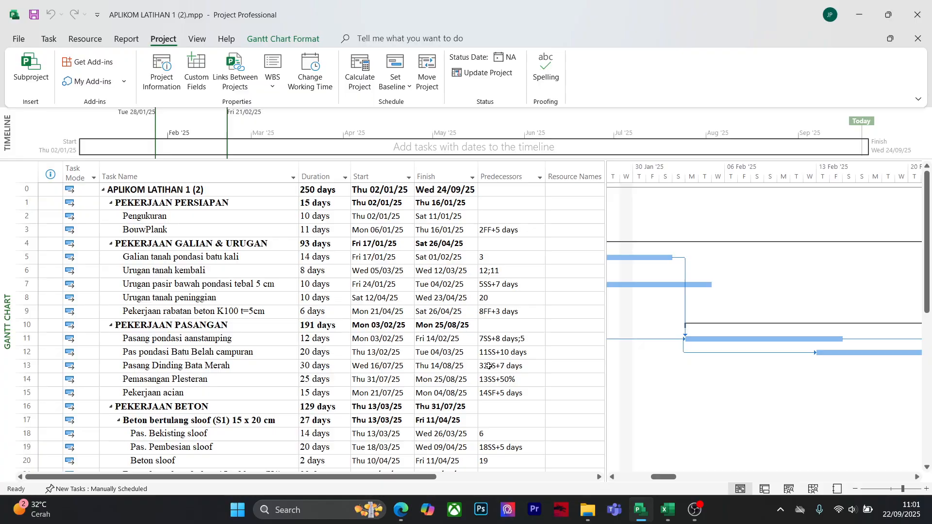
pyautogui.scroll(-2, 513, 356)
pyautogui.scroll(-3, 513, 357)
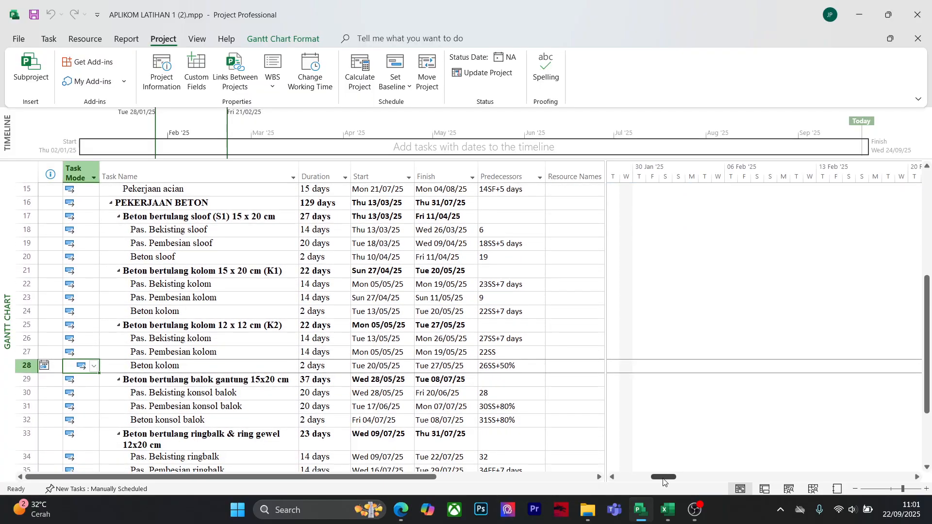
# Try shifting the second segment of the 12 x 12 cm column's Beton kolom bar slightly earlier in late May, and undo the shift
pyautogui.moveTo(664, 480); pyautogui.dragTo(786, 478)
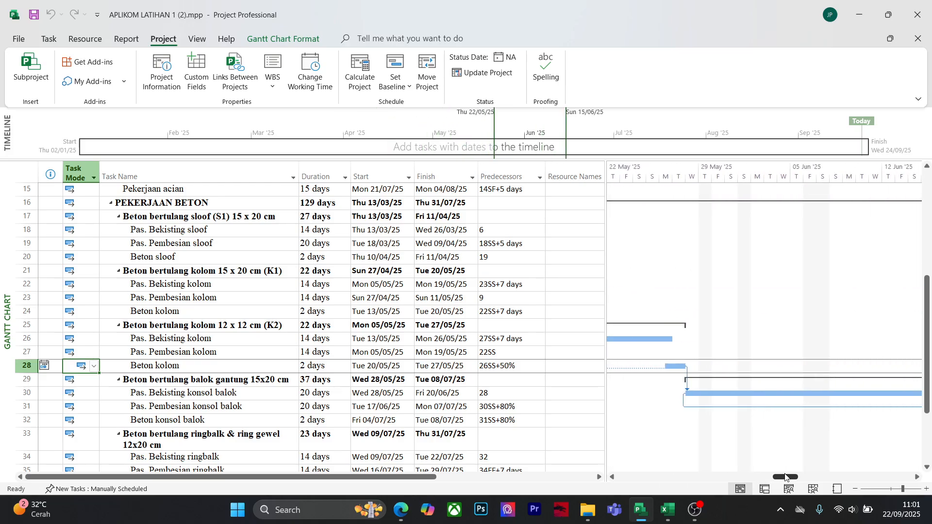
pyautogui.moveTo(786, 478)
pyautogui.mouseDown()
pyautogui.moveTo(825, 478)
pyautogui.moveTo(769, 486)
pyautogui.mouseUp()
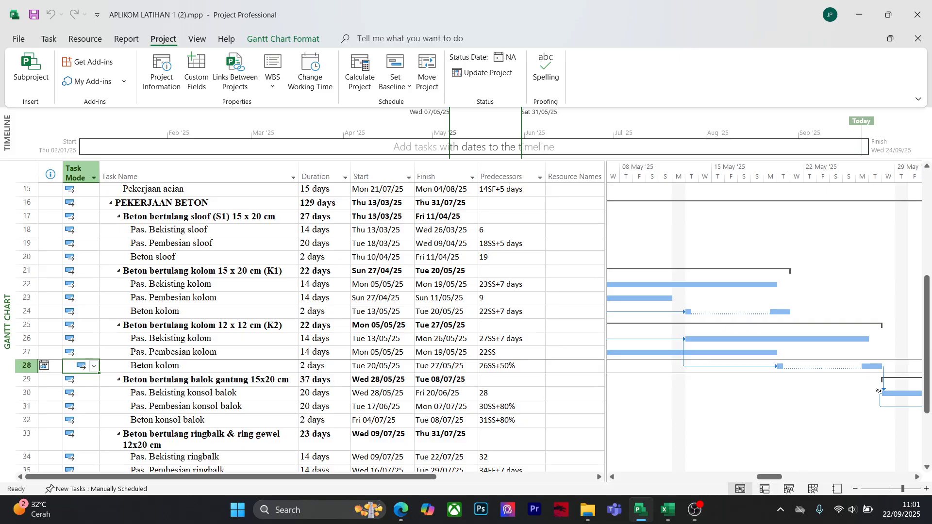
pyautogui.moveTo(872, 367); pyautogui.dragTo(859, 367)
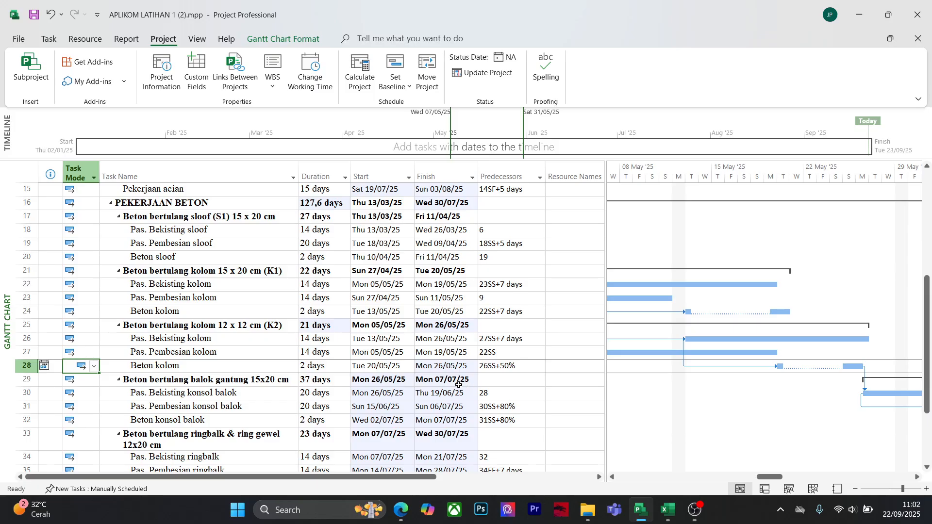
pyautogui.hotkey('ctrl', 'z')
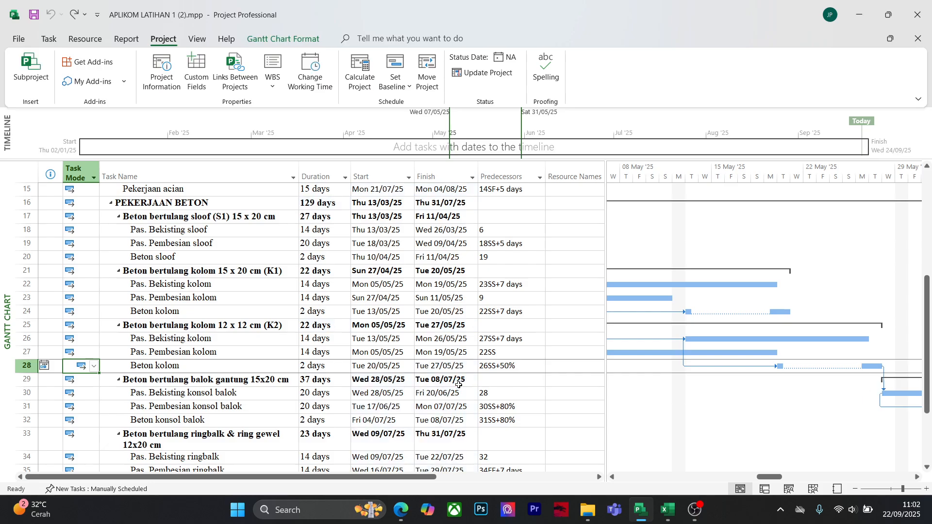
# Examine the duration and finish date in the project summary row
pyautogui.scroll(3, 459, 385)
pyautogui.scroll(-1, 459, 385)
pyautogui.scroll(3, 459, 385)
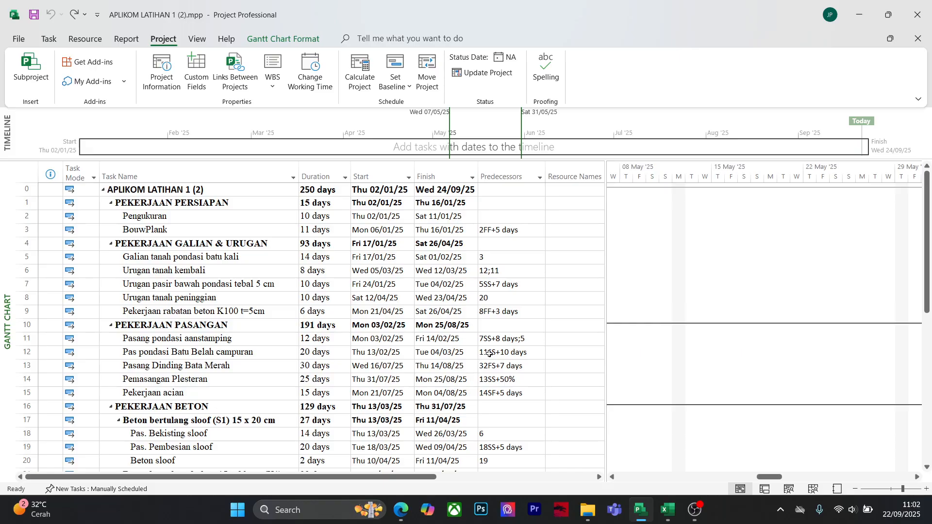
pyautogui.scroll(-1, 490, 354)
pyautogui.scroll(1, 489, 353)
pyautogui.click(473, 176)
pyautogui.click(737, 309)
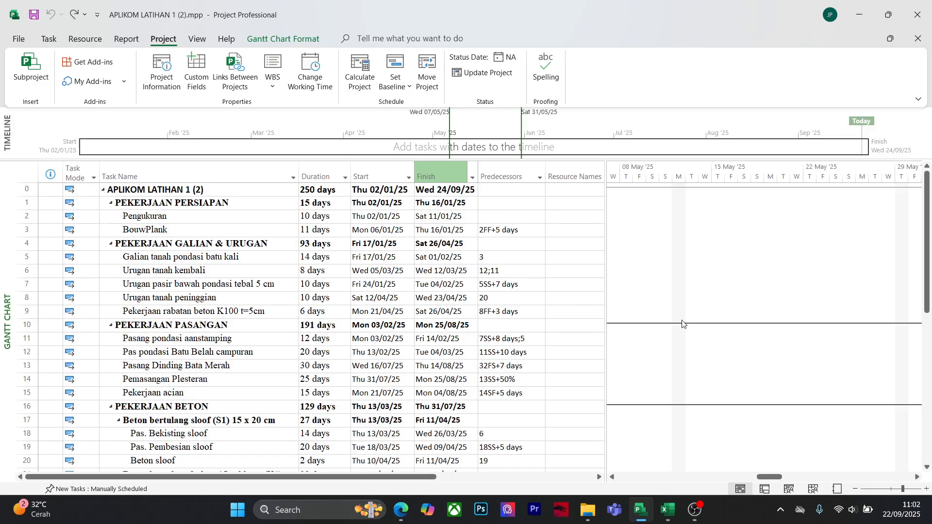
# Try shifting the second segment of the 15 x 20 cm column's Beton kolom bar slightly earlier, and undo the shift
pyautogui.scroll(-7, 649, 366)
pyautogui.scroll(3, 648, 365)
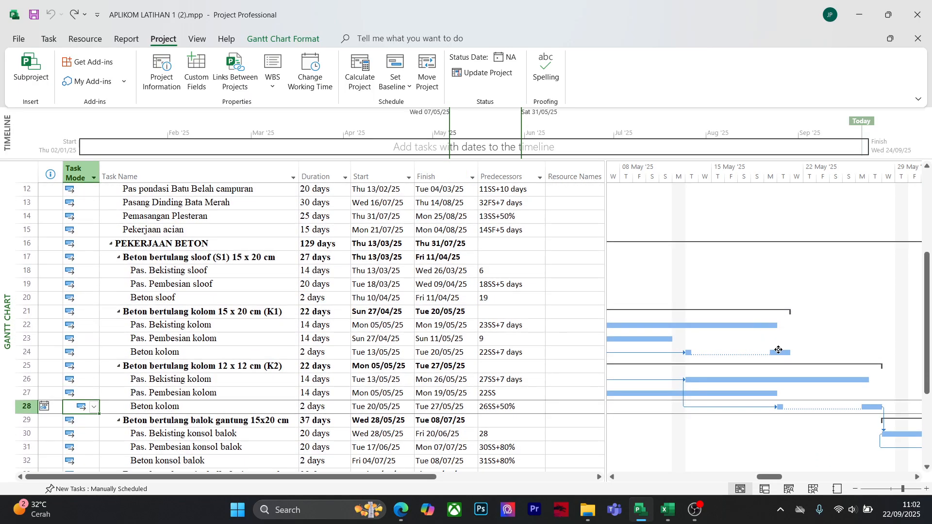
pyautogui.moveTo(781, 354)
pyautogui.moveTo(782, 354); pyautogui.dragTo(772, 354)
pyautogui.scroll(4, 479, 381)
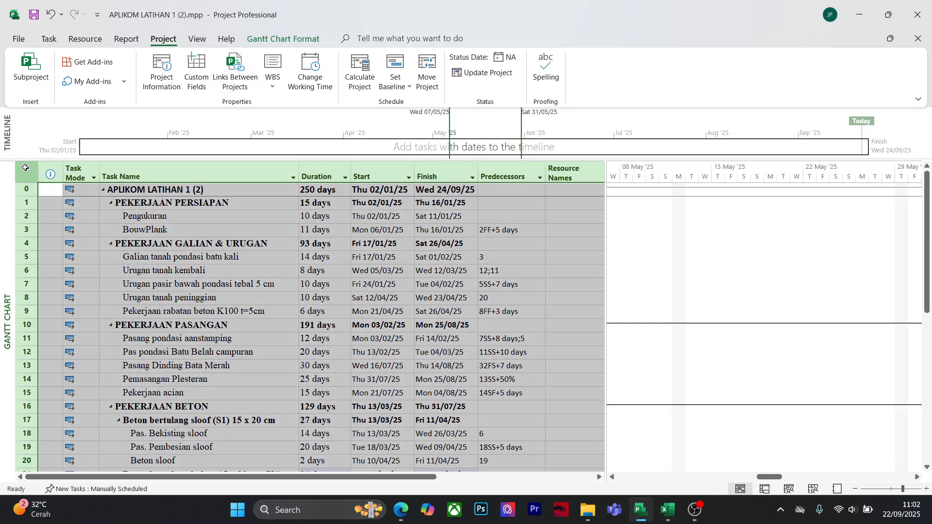
pyautogui.click(21, 170)
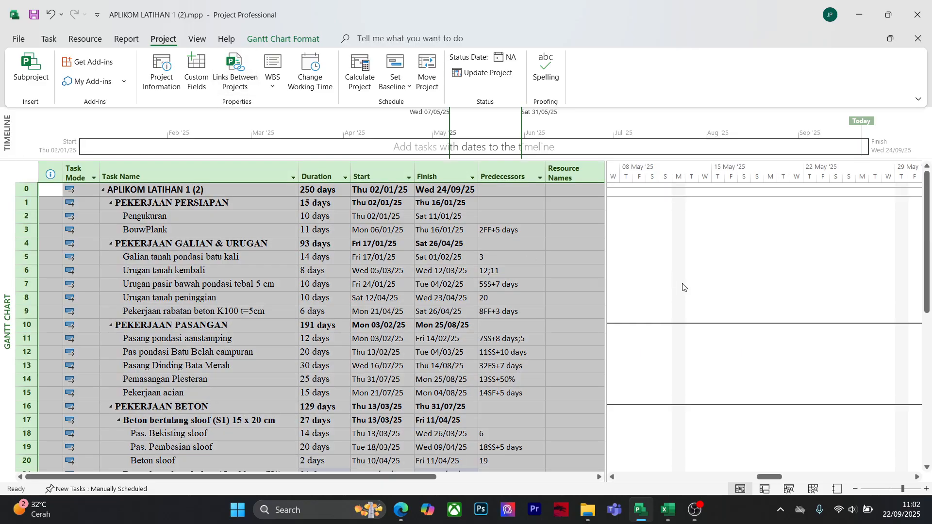
pyautogui.hotkey('ctrl', 'z')
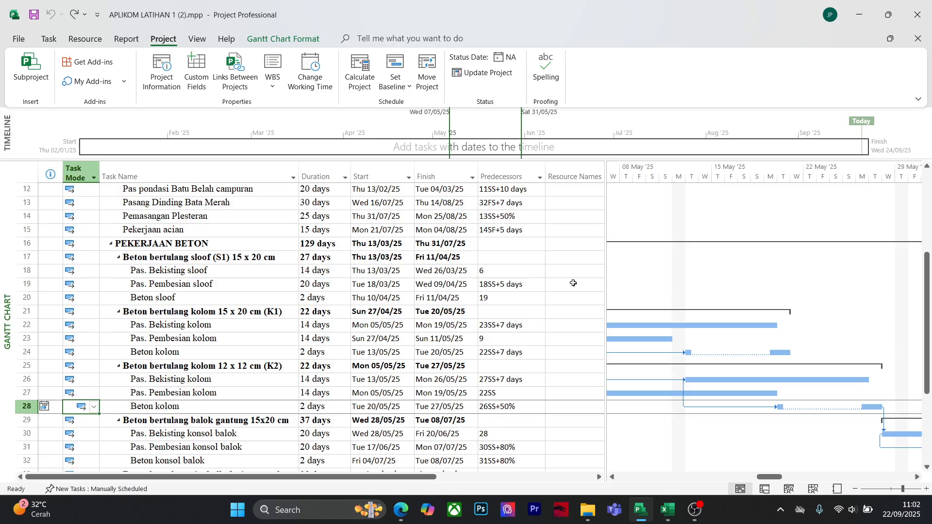
# Save the changes to APLIKOM LATIHAN 1 (2).mpp
pyautogui.scroll(4, 318, 308)
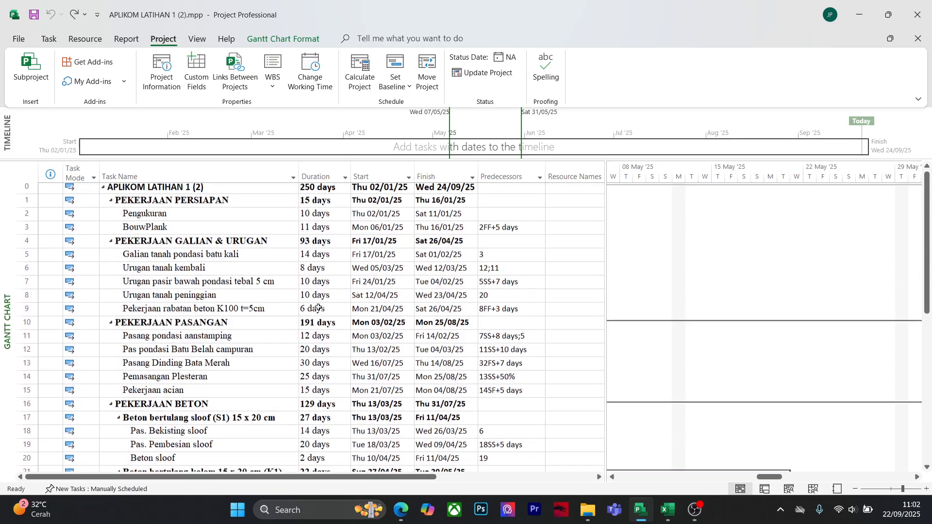
pyautogui.scroll(-1, 318, 308)
pyautogui.scroll(1, 318, 308)
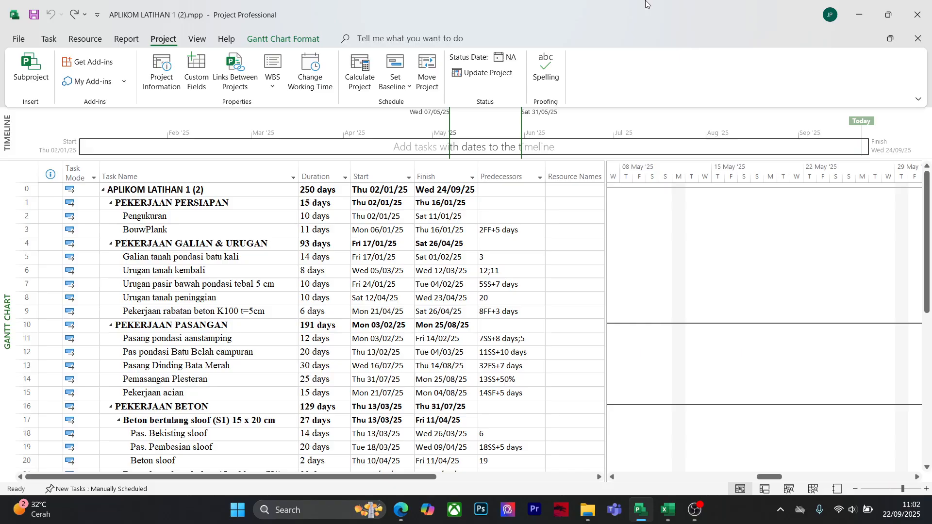
pyautogui.hotkey('alt', 'F4')
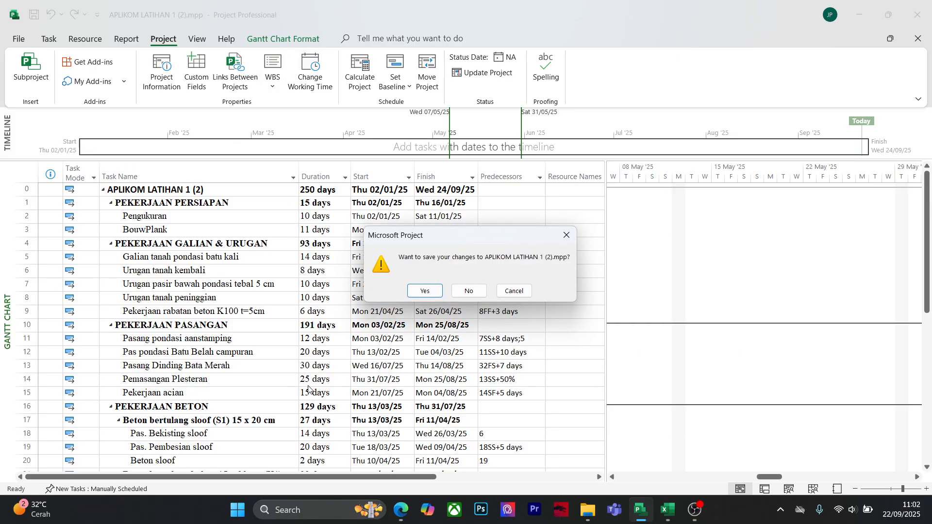
pyautogui.click(436, 291)
# Add a Type column to the task table after Resource Names
pyautogui.click(573, 433)
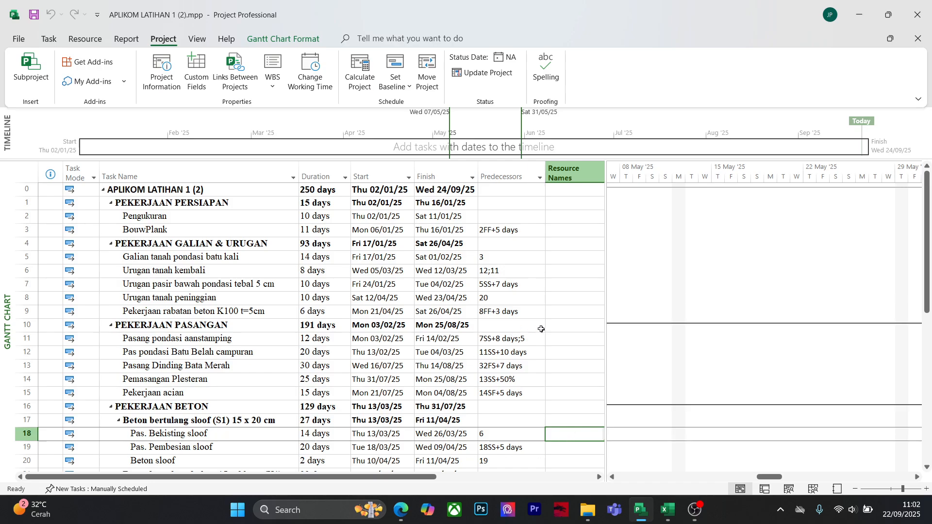
pyautogui.moveTo(441, 477); pyautogui.dragTo(599, 477)
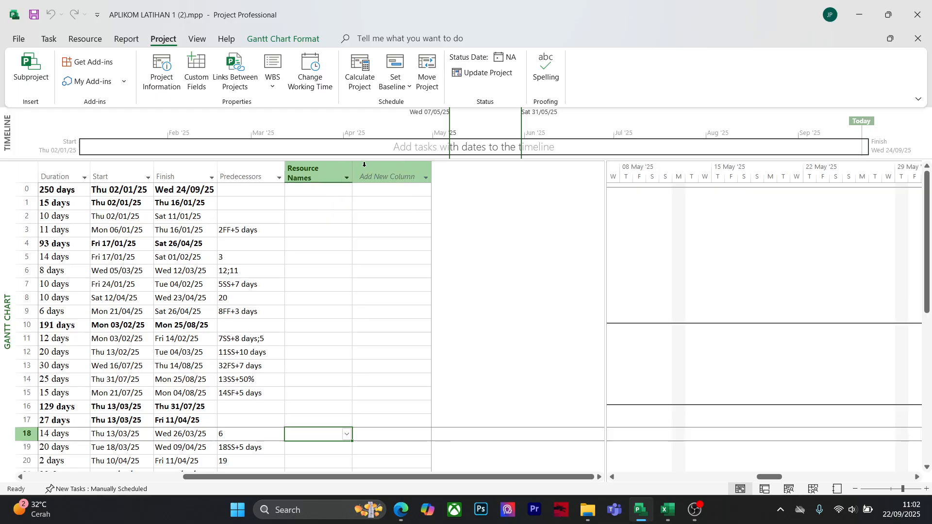
pyautogui.click(426, 174)
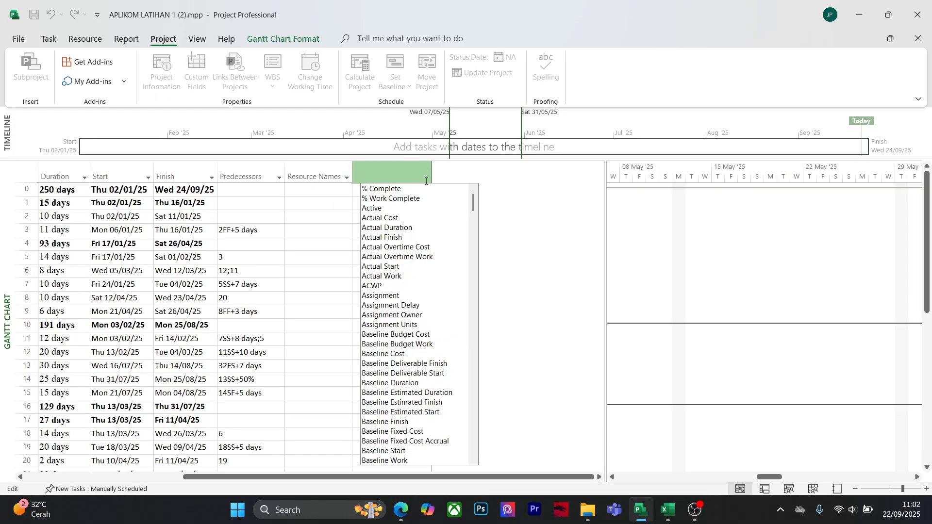
pyautogui.scroll(-7, 415, 406)
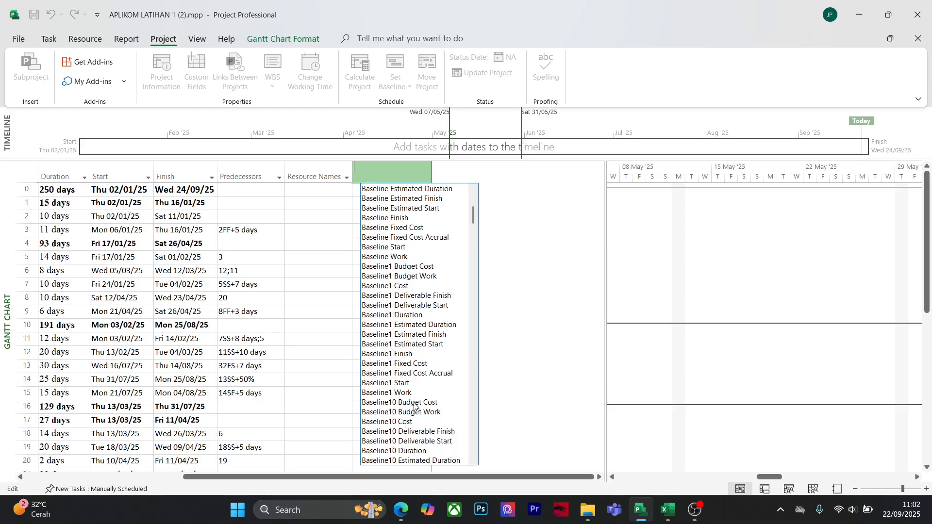
pyautogui.write('TYpe')
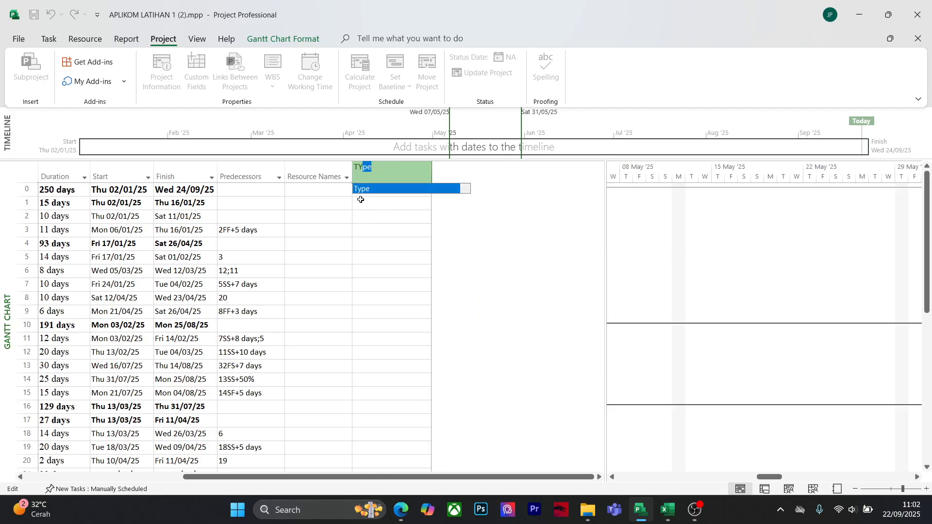
pyautogui.click(369, 190)
pyautogui.click(492, 254)
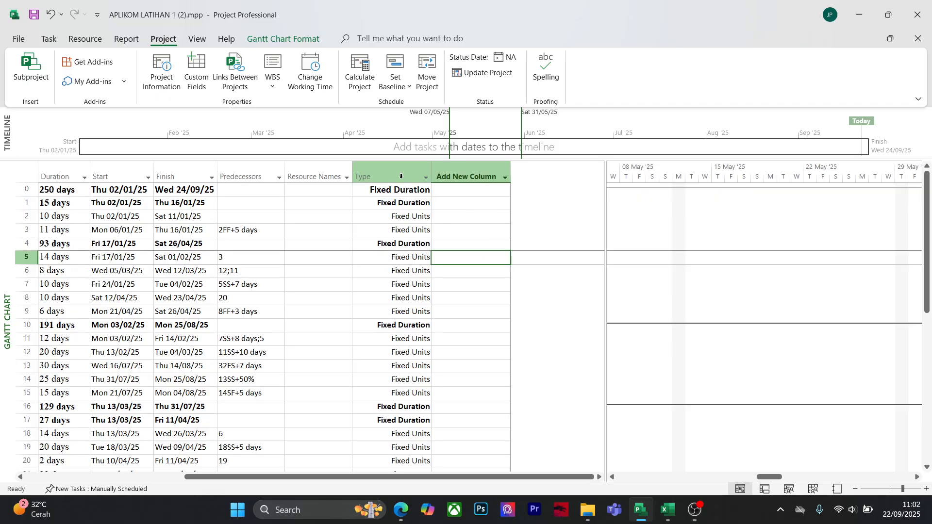
pyautogui.click(470, 179)
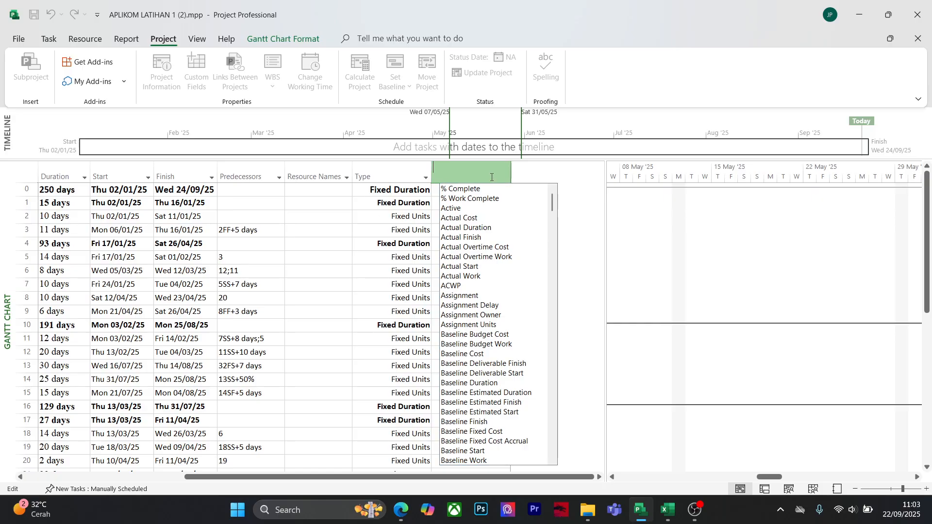
pyautogui.click(283, 205)
pyautogui.click(323, 188)
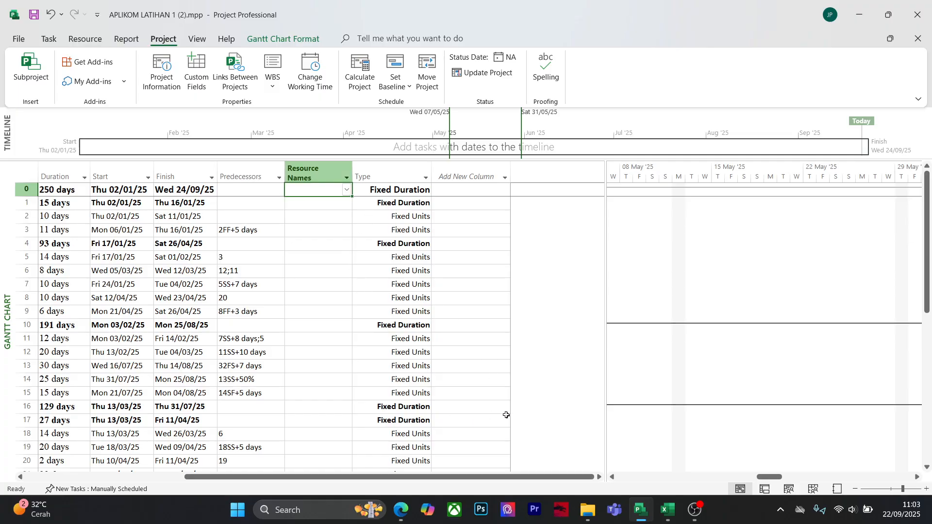
# Switch to the Excel workbook Soal 2.xlsx and examine the scheduling requirements and each task's resource name
pyautogui.moveTo(663, 518)
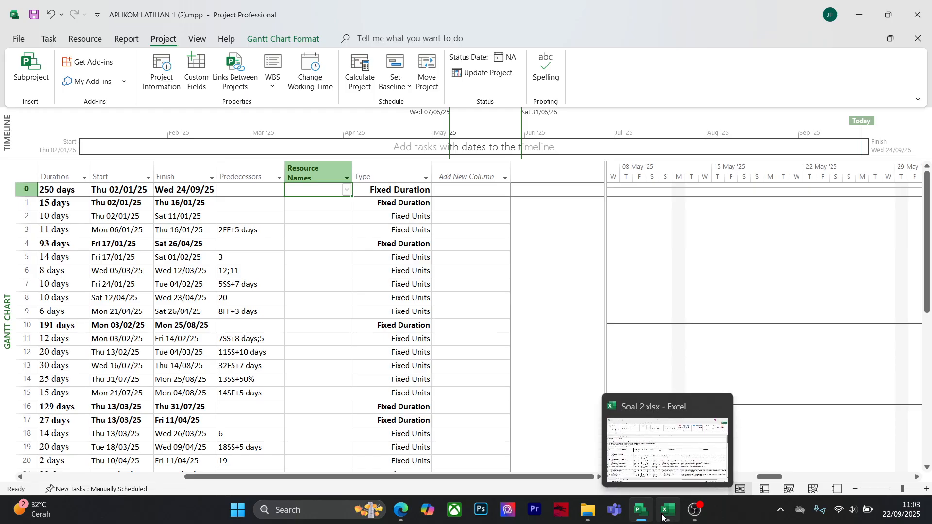
pyautogui.click(669, 471)
pyautogui.scroll(-1, 629, 405)
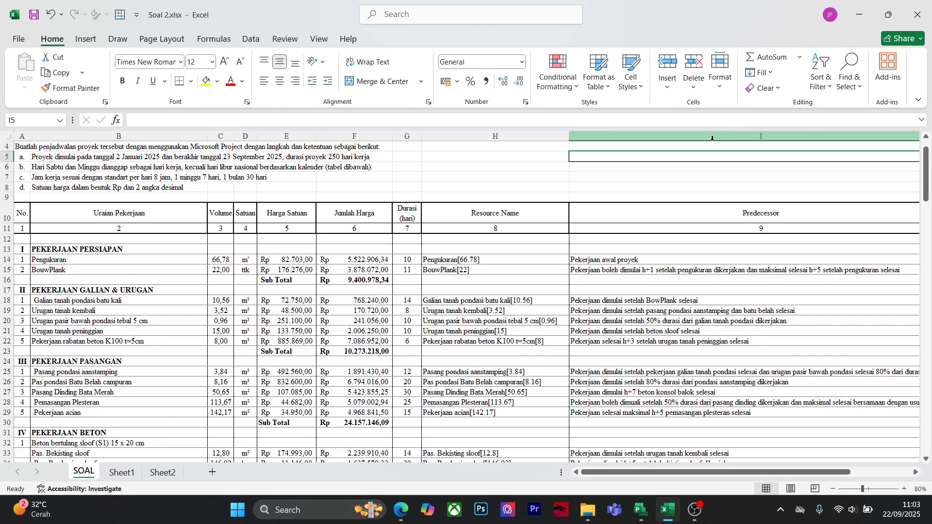
# Switch to Modul MS Project.pdf and examine its sections on task resources, material and work resource types, and manpower
pyautogui.click(400, 508)
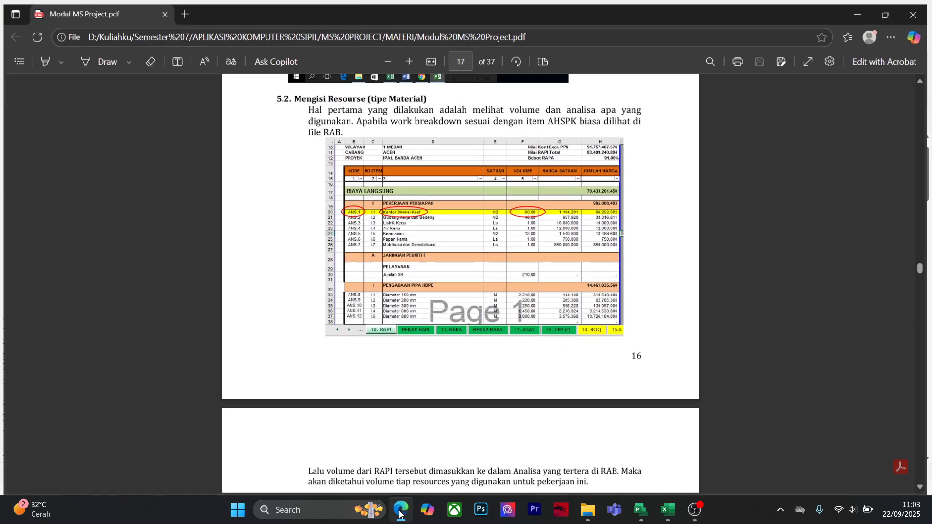
pyautogui.scroll(3, 448, 289)
pyautogui.scroll(5, 448, 289)
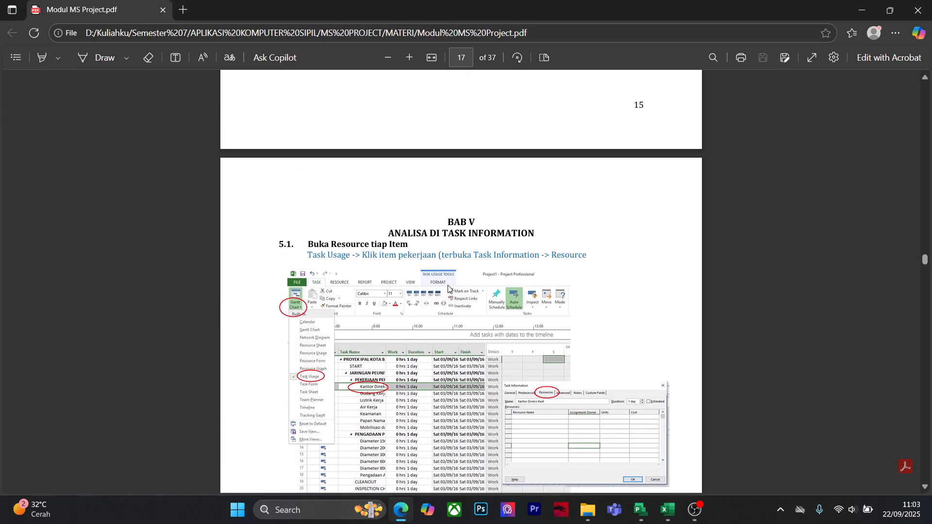
pyautogui.scroll(-2, 448, 289)
pyautogui.scroll(-1, 448, 289)
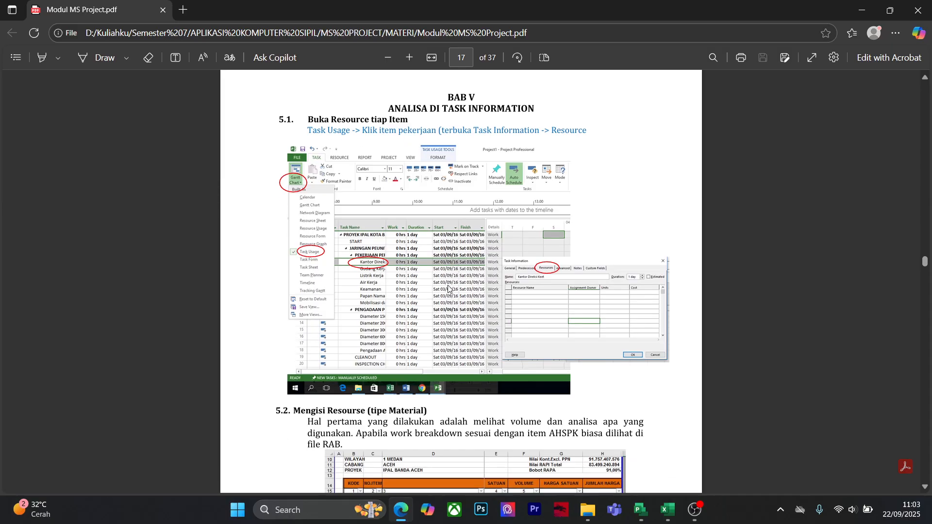
pyautogui.scroll(15, 447, 326)
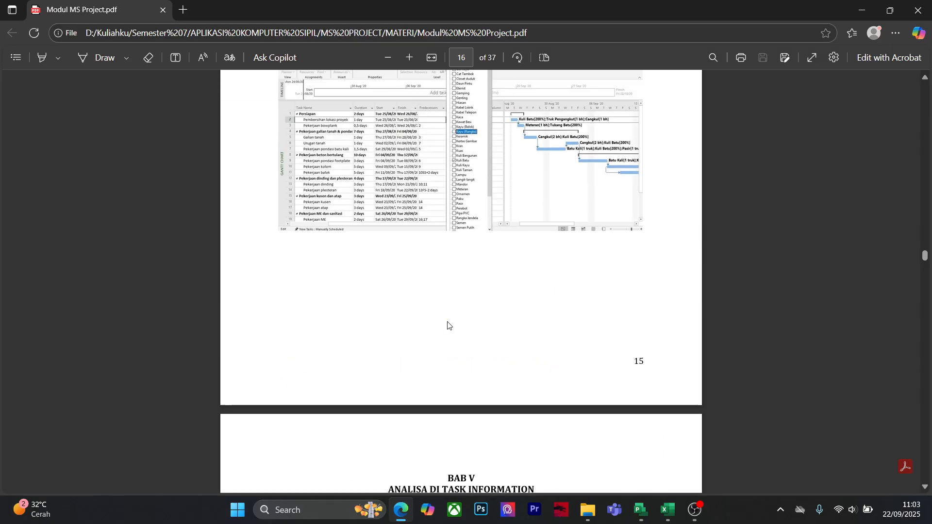
pyautogui.scroll(10, 447, 325)
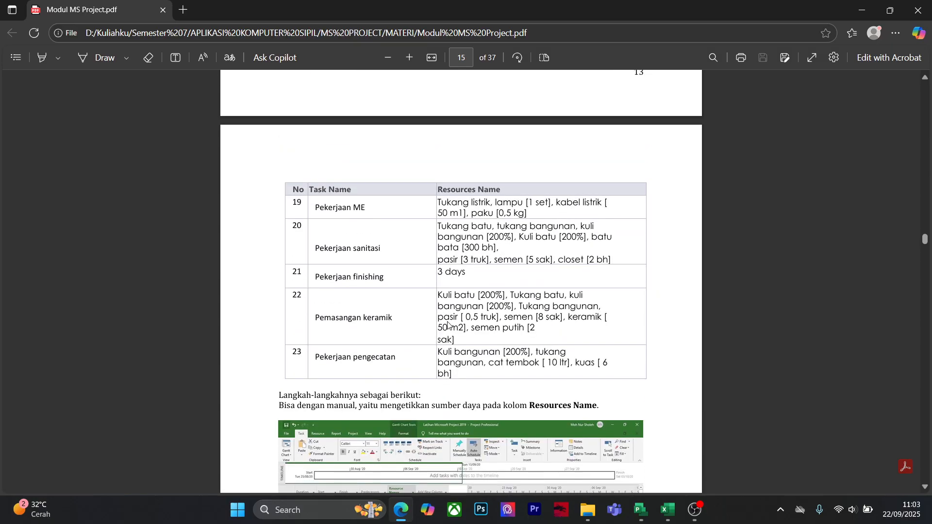
pyautogui.scroll(5, 448, 325)
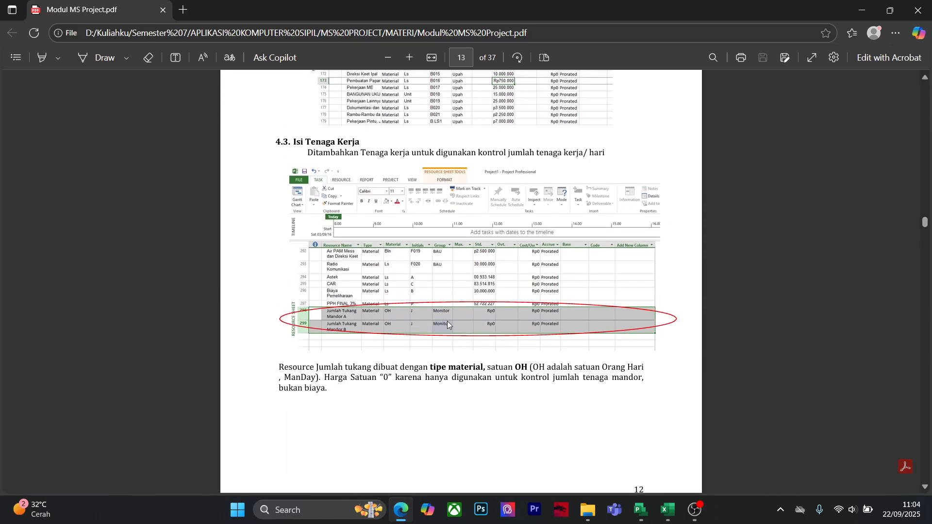
pyautogui.scroll(6, 448, 325)
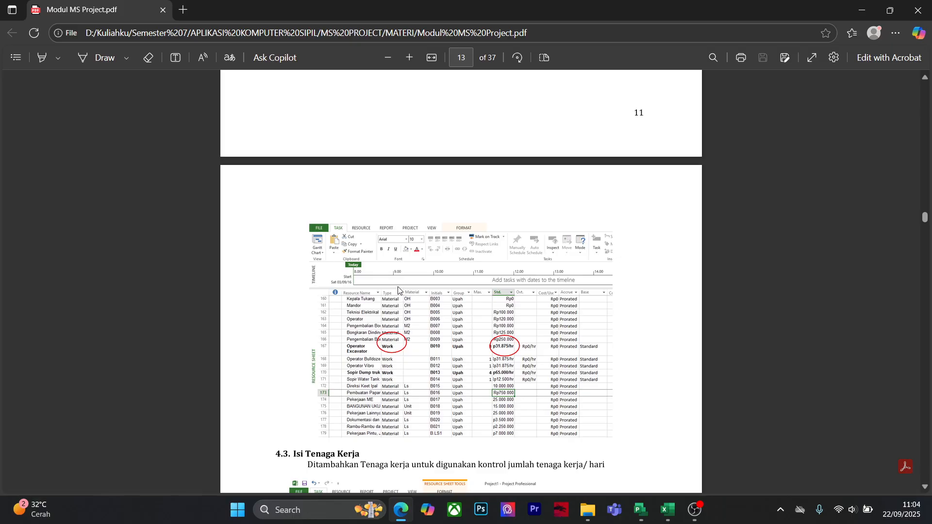
pyautogui.click(862, 10)
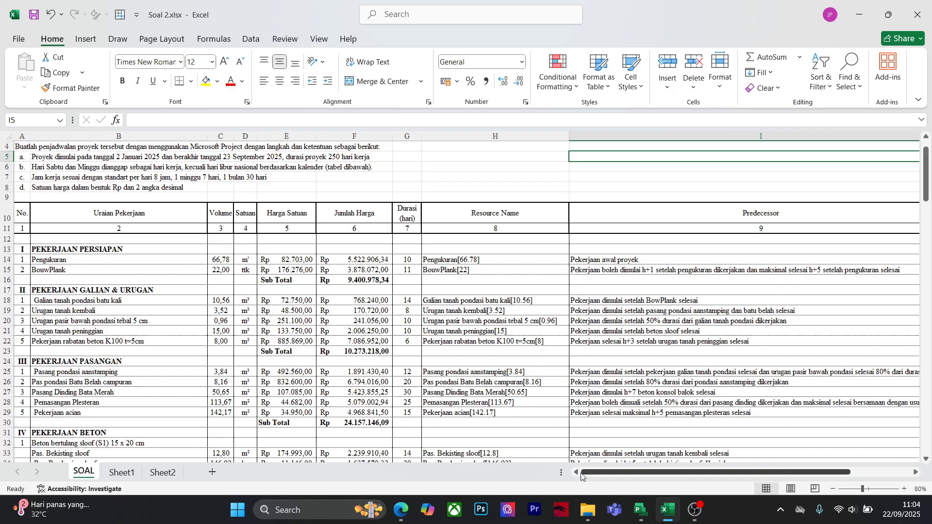
# Switch back to Microsoft Project and try to add a MATERI column after the Type column
pyautogui.click(640, 510)
pyautogui.click(493, 174)
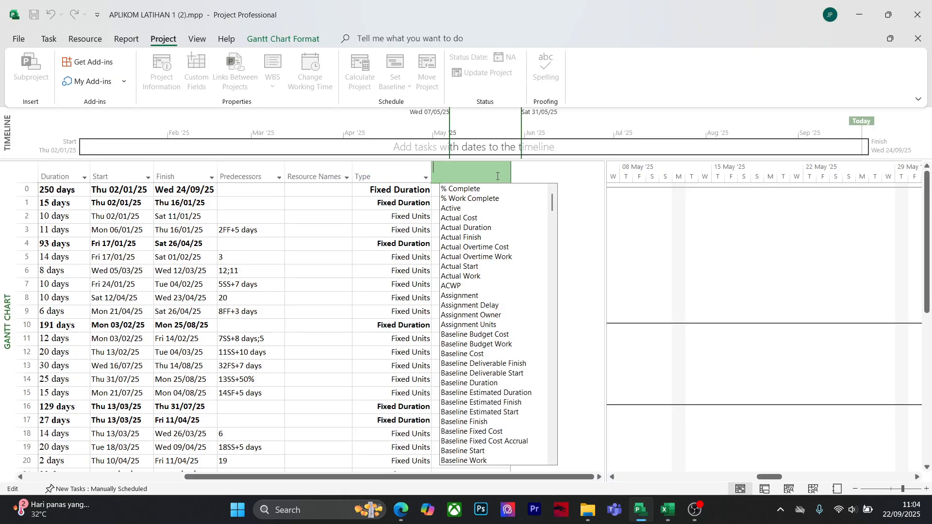
pyautogui.write('MATERI')
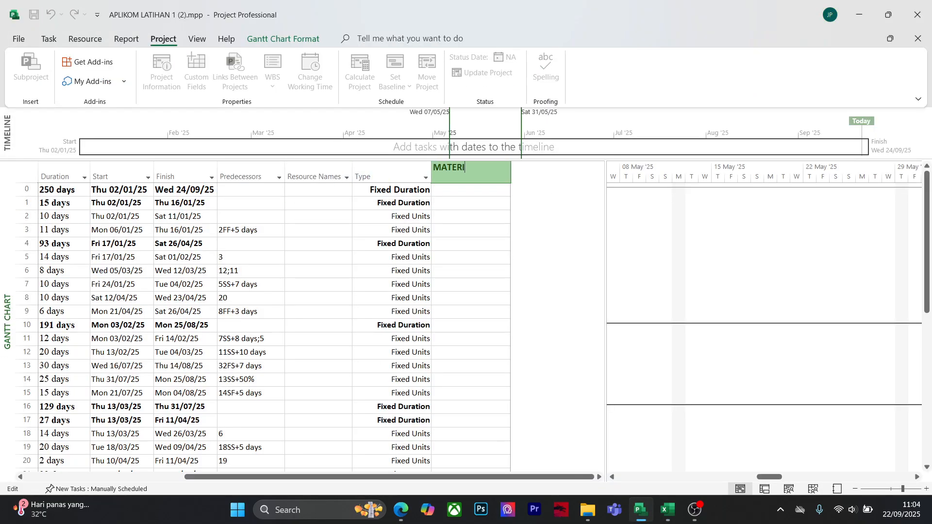
pyautogui.press('BackSpace')
pyautogui.press('BackSpace')
pyautogui.press('BackSpace')
pyautogui.press('BackSpace')
pyautogui.press('BackSpace')
pyautogui.press('BackSpace')
pyautogui.press('Return')
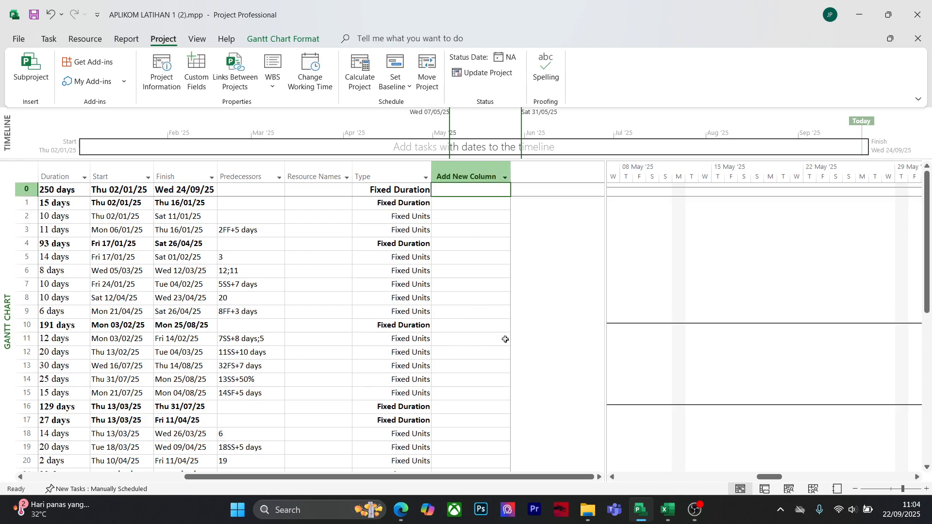
pyautogui.click(485, 338)
pyautogui.click(507, 175)
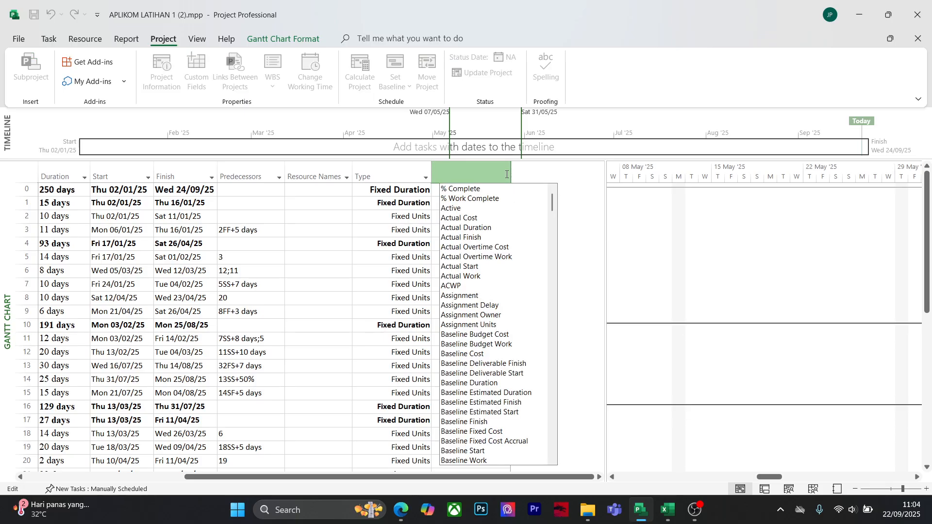
pyautogui.write('MAT')
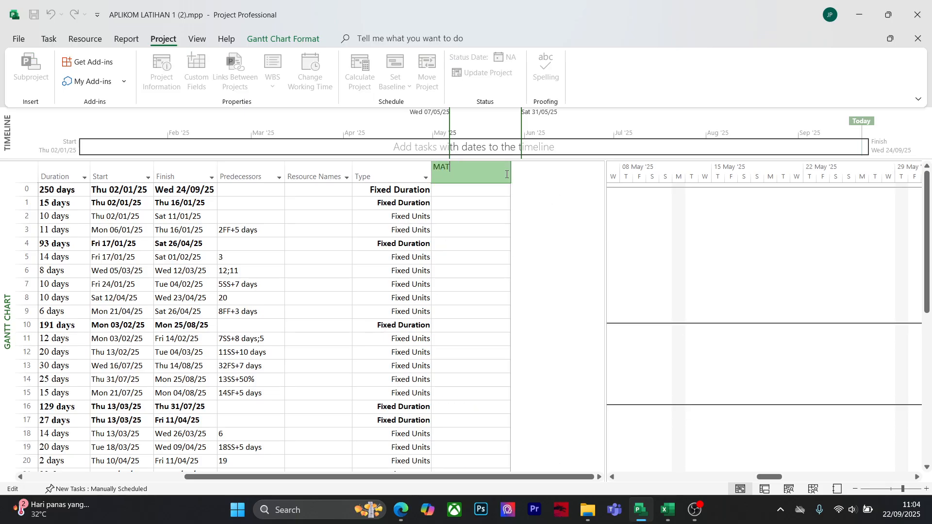
pyautogui.press('BackSpace')
pyautogui.press('BackSpace')
pyautogui.press('BackSpace')
pyautogui.click(464, 229)
# Try to add a custom column named mat after the Type column, and undo the addition
pyautogui.click(509, 178)
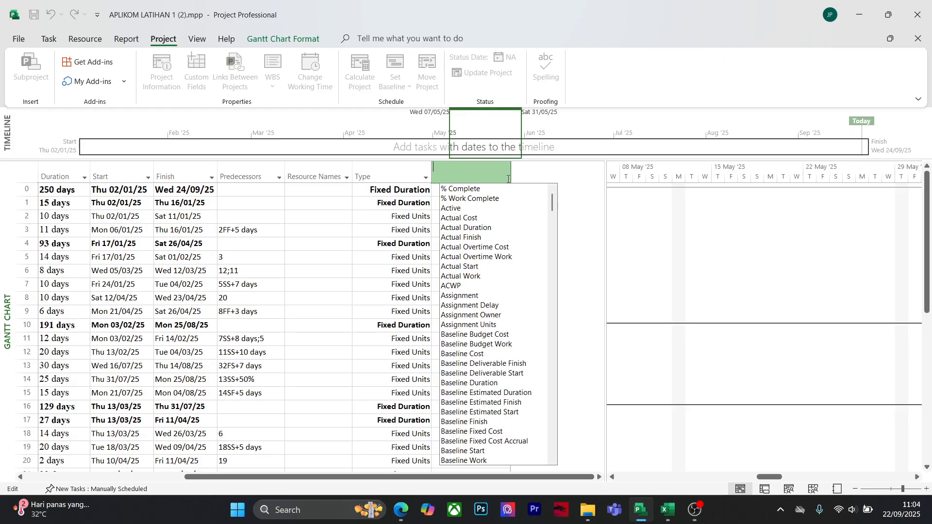
pyautogui.scroll(-16, 514, 362)
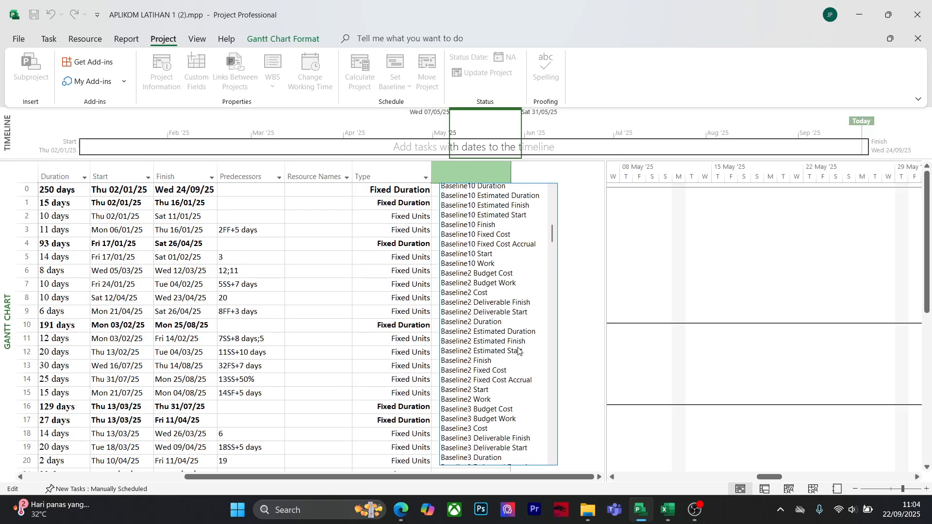
pyautogui.press('super+Tab')
pyautogui.press('Escape')
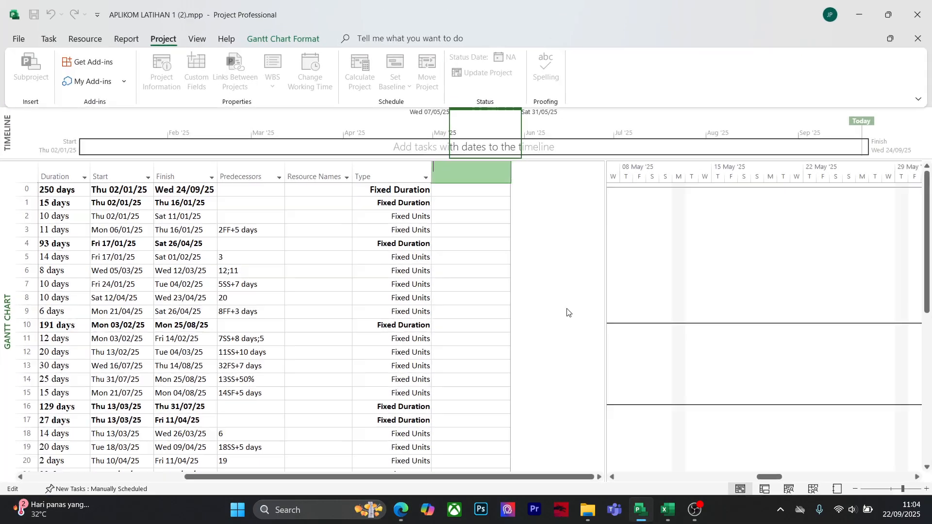
pyautogui.write('mat')
pyautogui.click(462, 311)
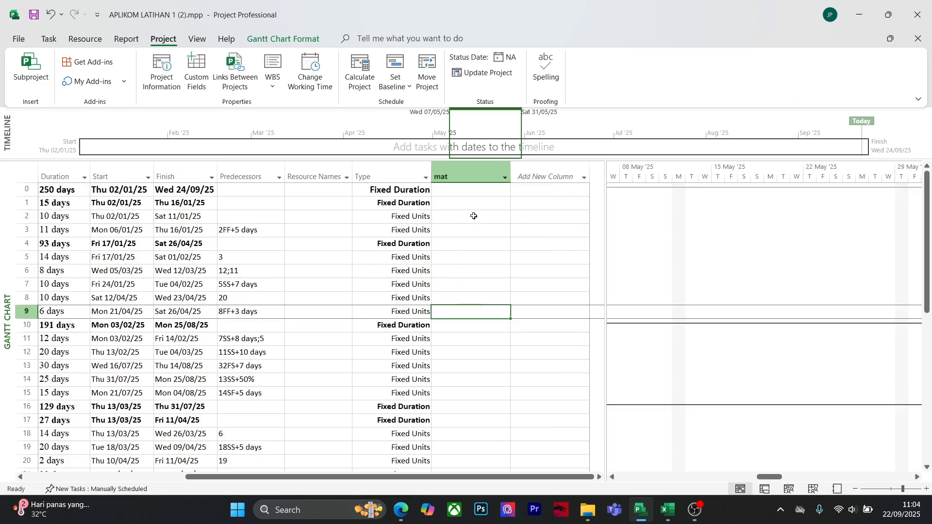
pyautogui.hotkey('ctrl', 'z')
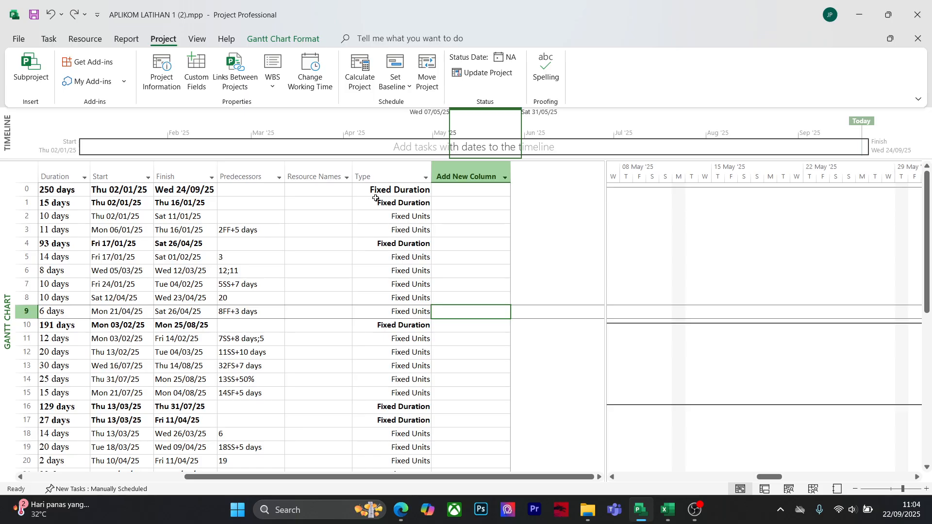
# Examine the Finish column's sort and date filter options, and close them without filtering
pyautogui.click(163, 172)
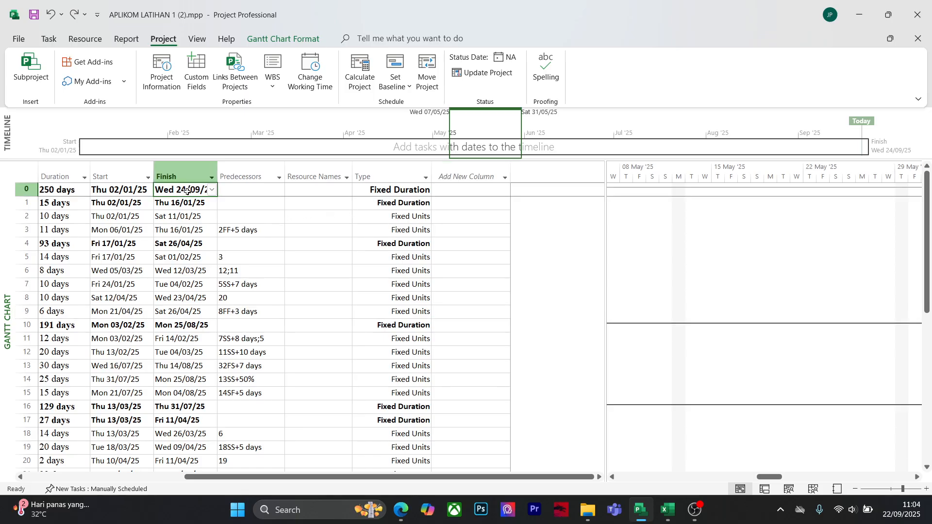
pyautogui.click(212, 176)
pyautogui.scroll(-3, 188, 369)
pyautogui.scroll(3, 187, 369)
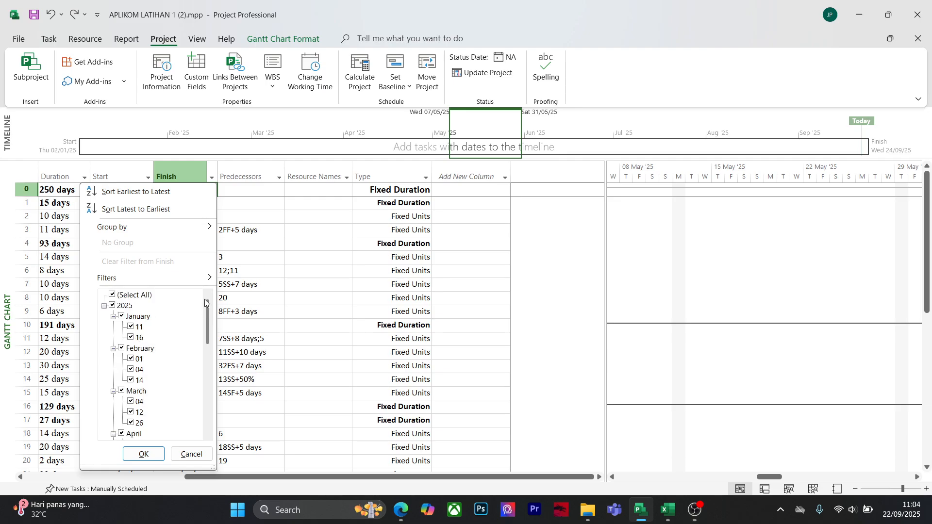
pyautogui.click(204, 456)
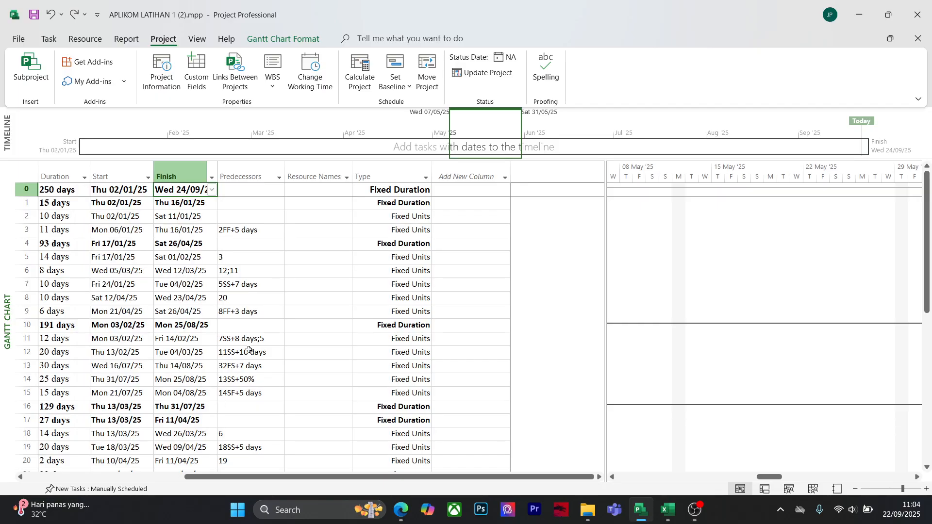
# Check the resource names in the Excel workbook Soal 2.xlsx, and return to the schedule in Microsoft Project
pyautogui.click(348, 271)
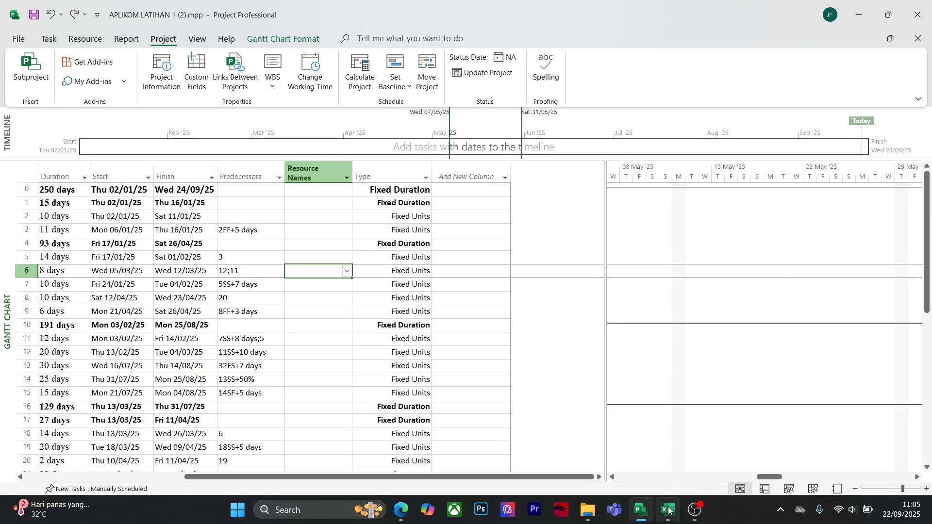
pyautogui.moveTo(669, 509)
pyautogui.click(670, 451)
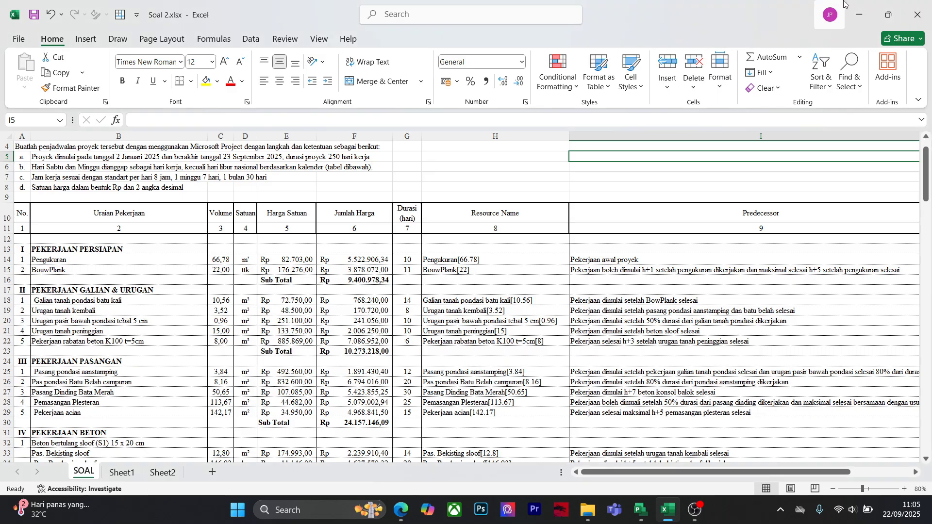
pyautogui.click(859, 14)
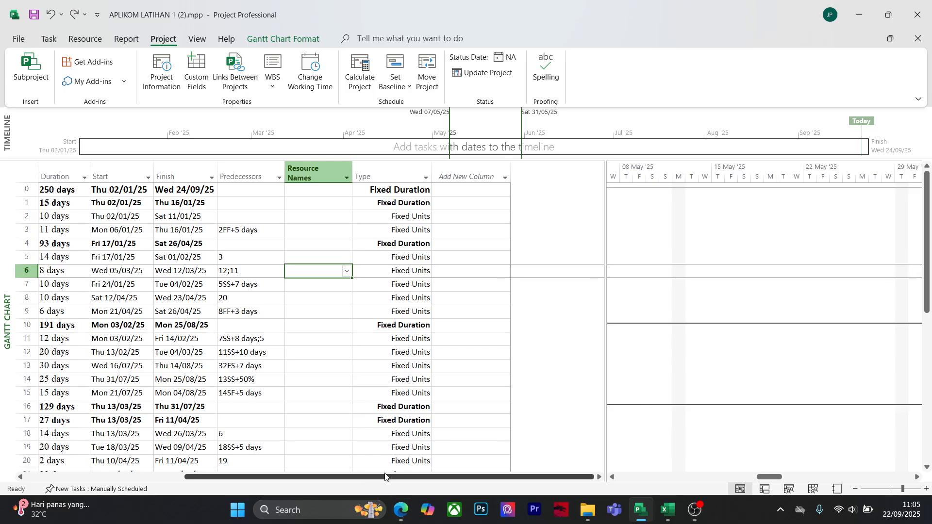
pyautogui.moveTo(364, 482); pyautogui.dragTo(258, 481)
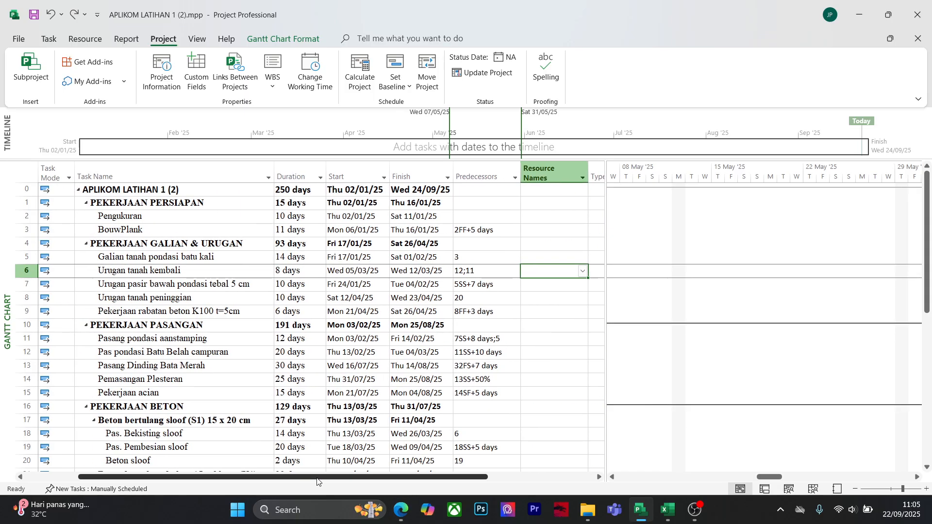
pyautogui.click(542, 174)
pyautogui.click(561, 259)
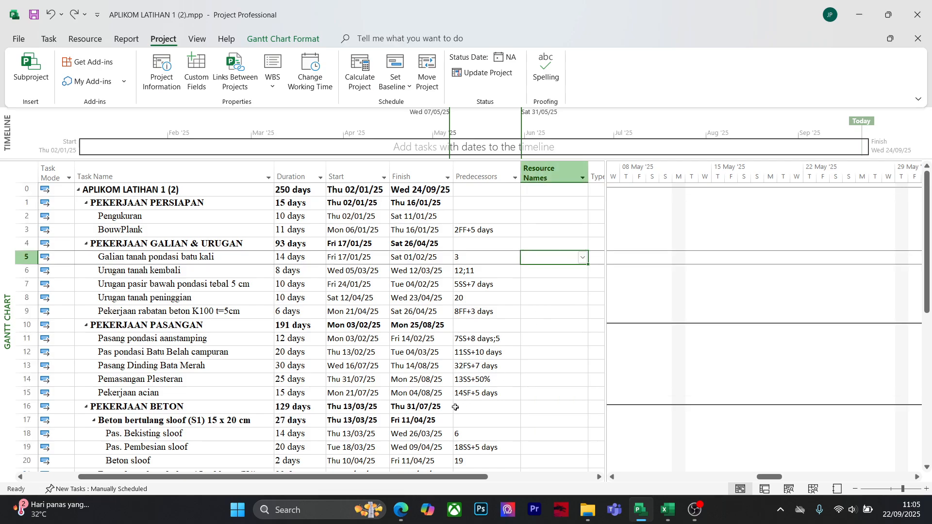
pyautogui.moveTo(355, 477); pyautogui.dragTo(463, 477)
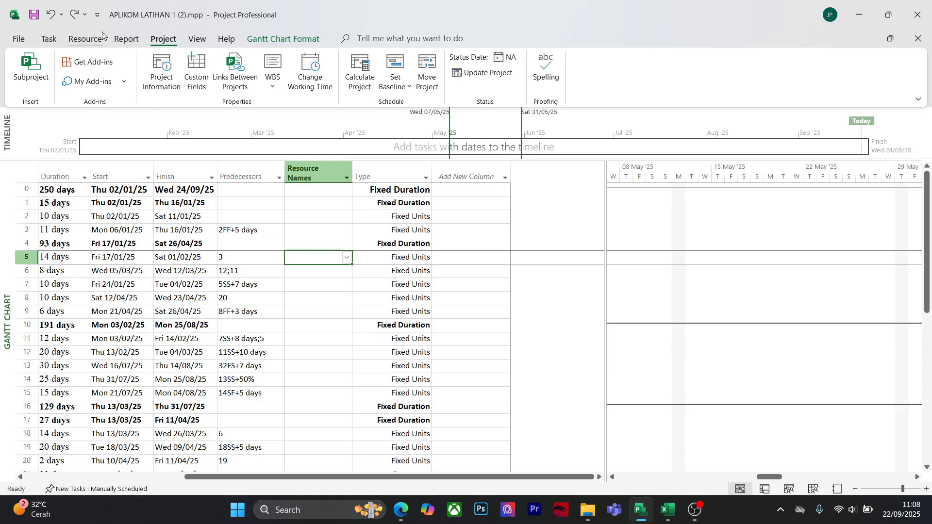
pyautogui.click(85, 39)
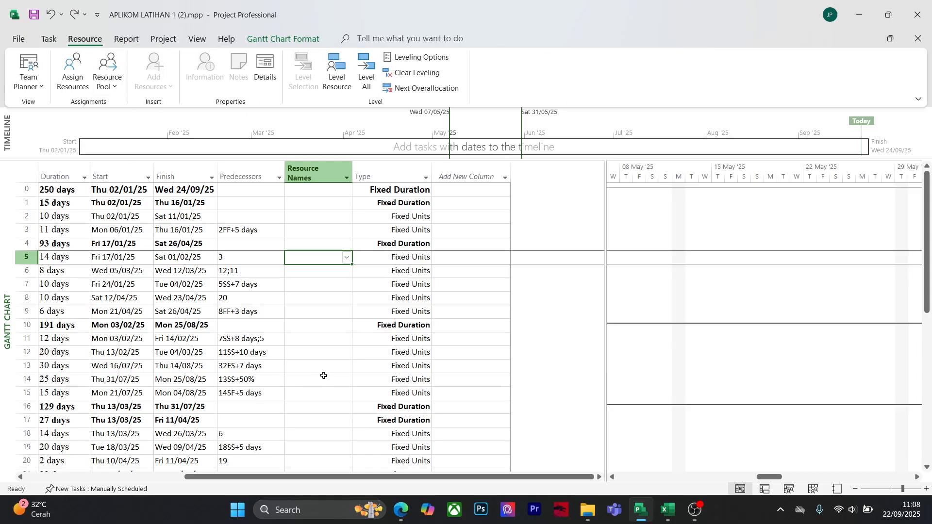
pyautogui.click(49, 40)
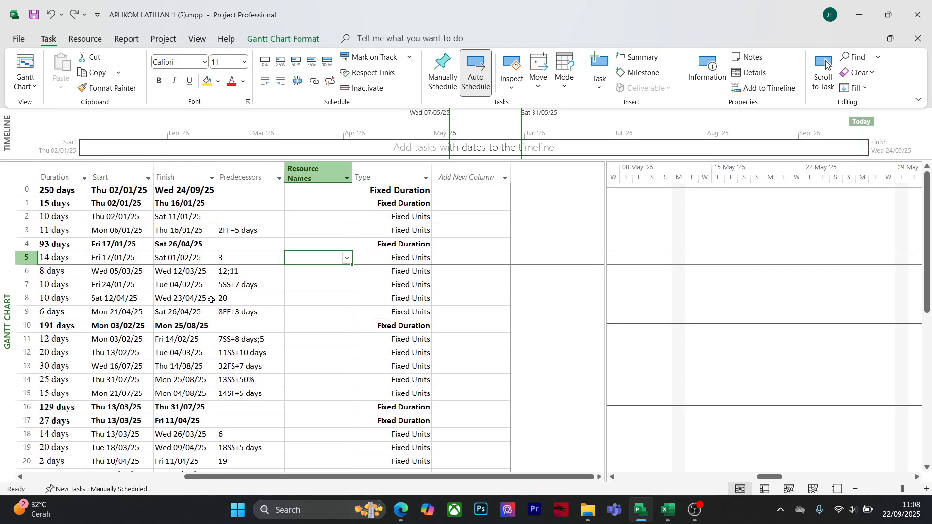
pyautogui.moveTo(262, 477); pyautogui.dragTo(170, 466)
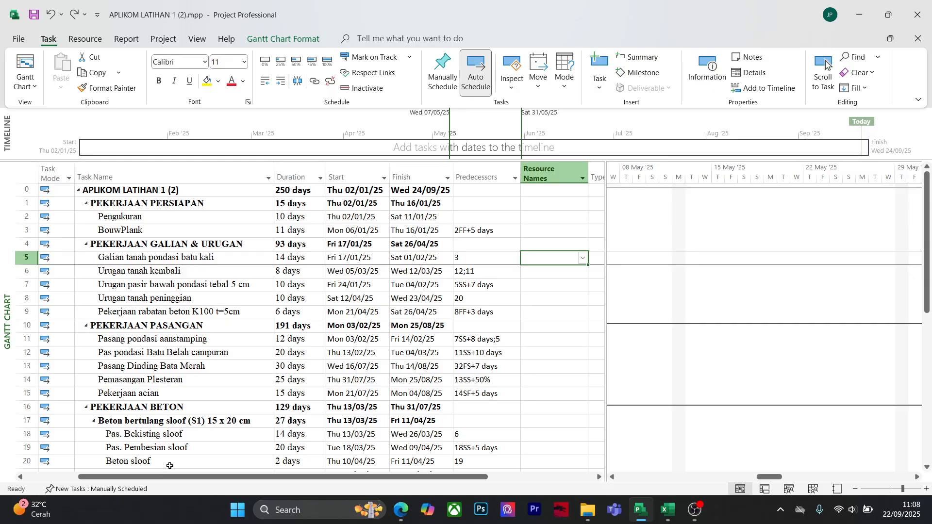
pyautogui.click(25, 172)
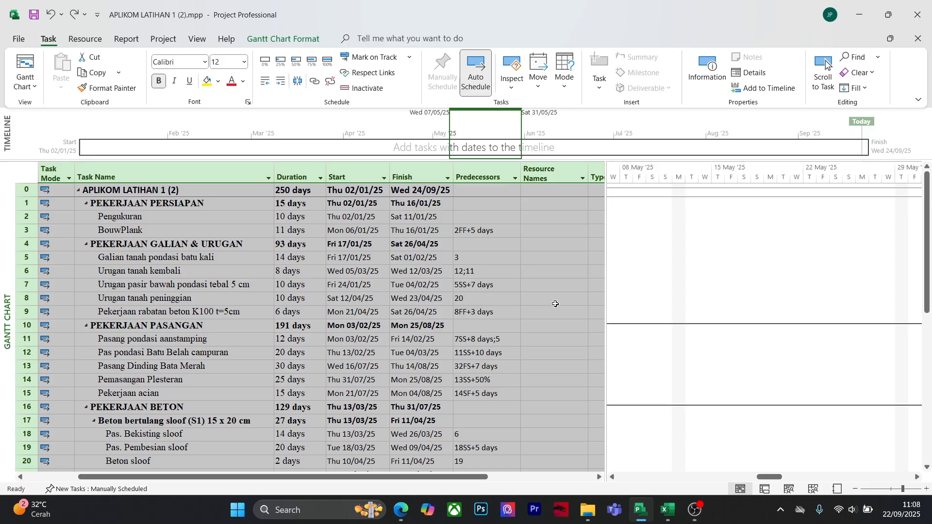
pyautogui.click(547, 287)
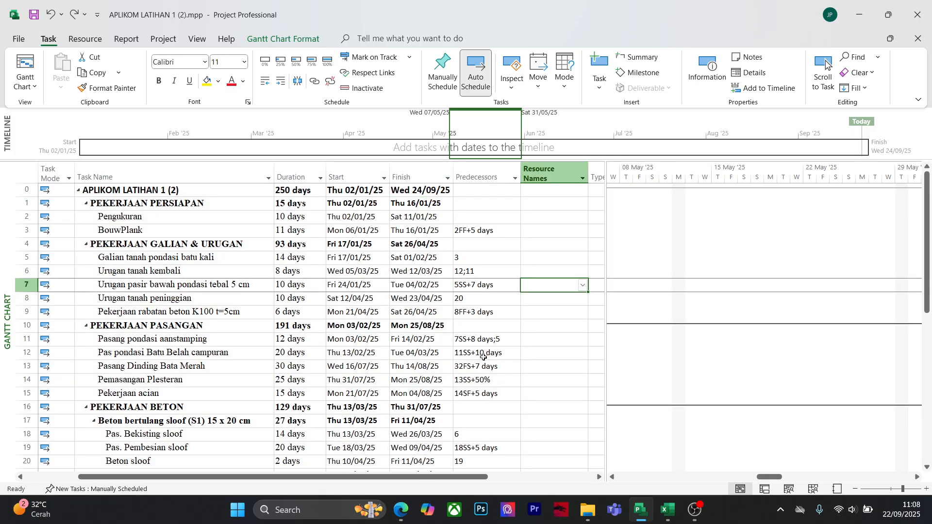
pyautogui.scroll(-1, 484, 357)
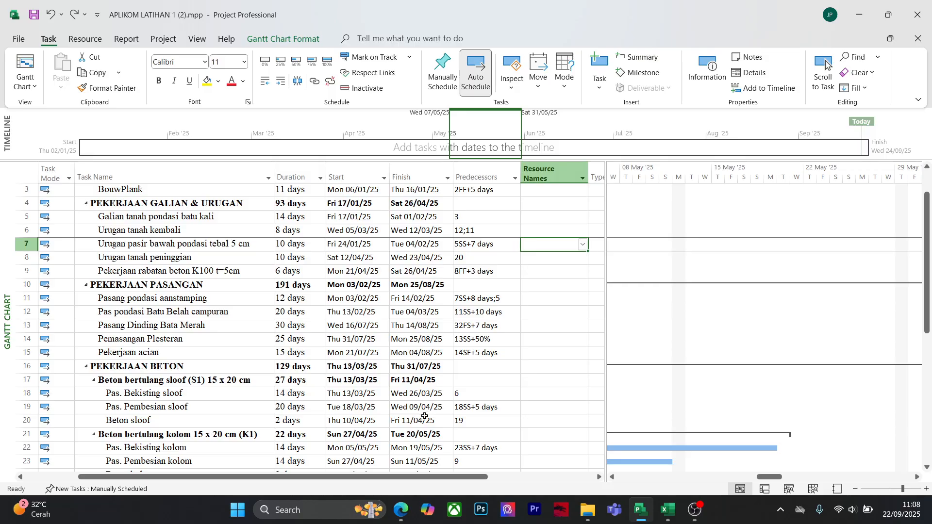
pyautogui.scroll(-5, 425, 416)
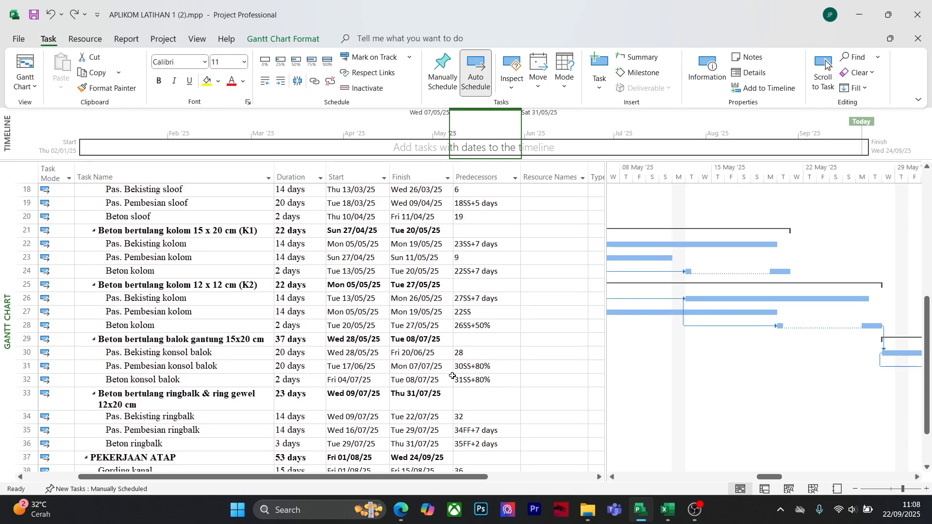
pyautogui.scroll(6, 452, 375)
pyautogui.scroll(-1, 452, 376)
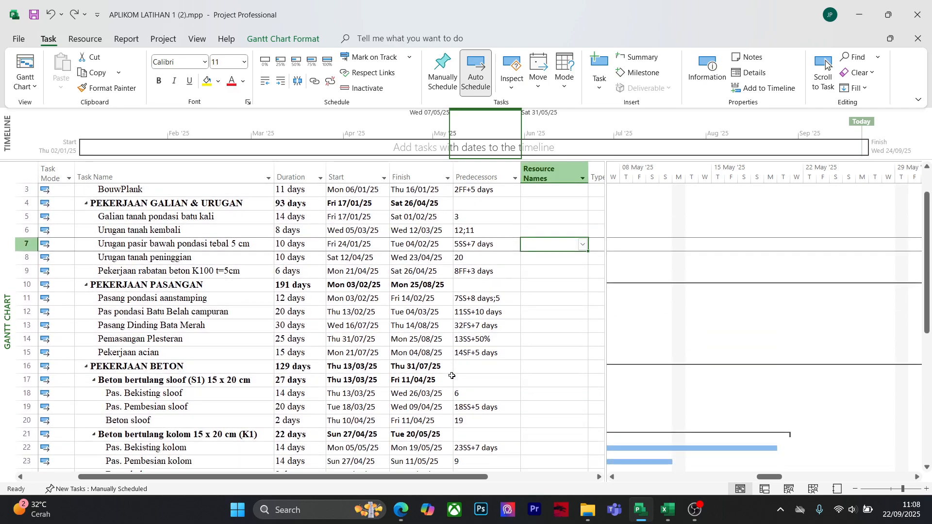
pyautogui.scroll(1, 452, 375)
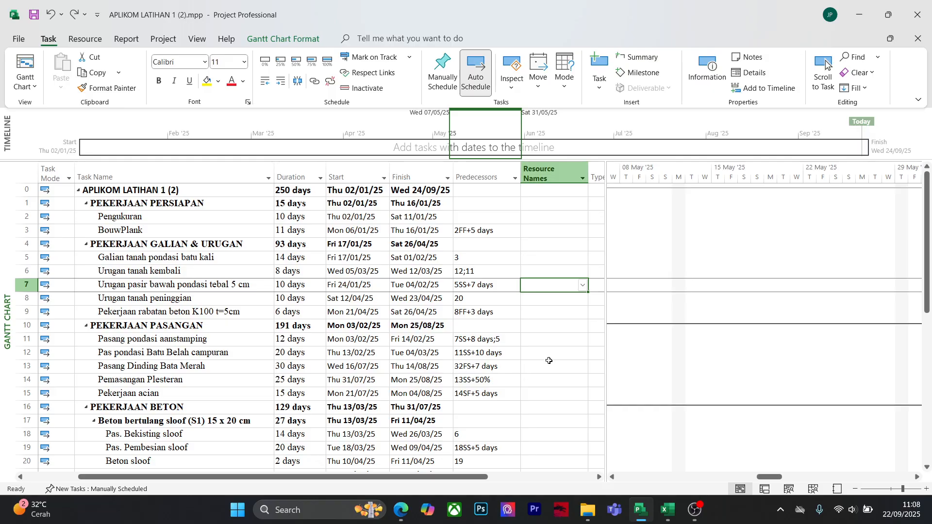
pyautogui.click(549, 359)
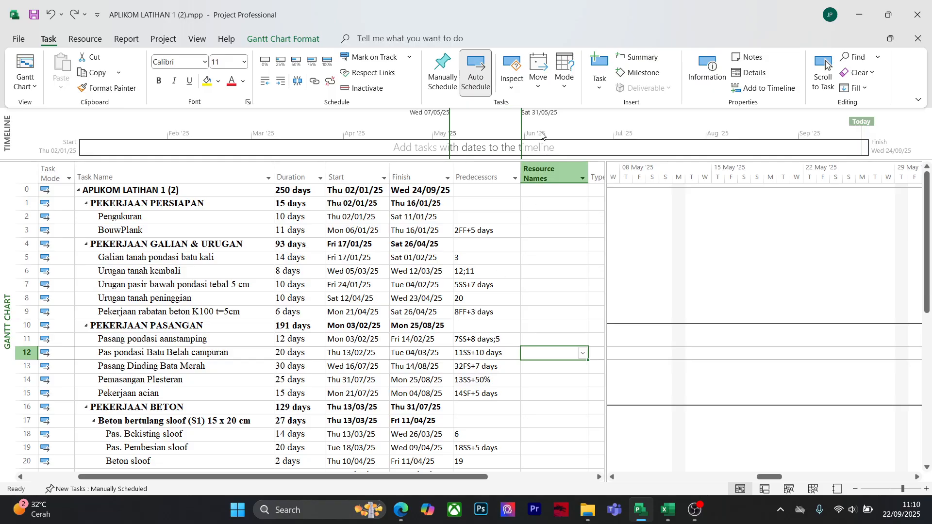
pyautogui.click(578, 471)
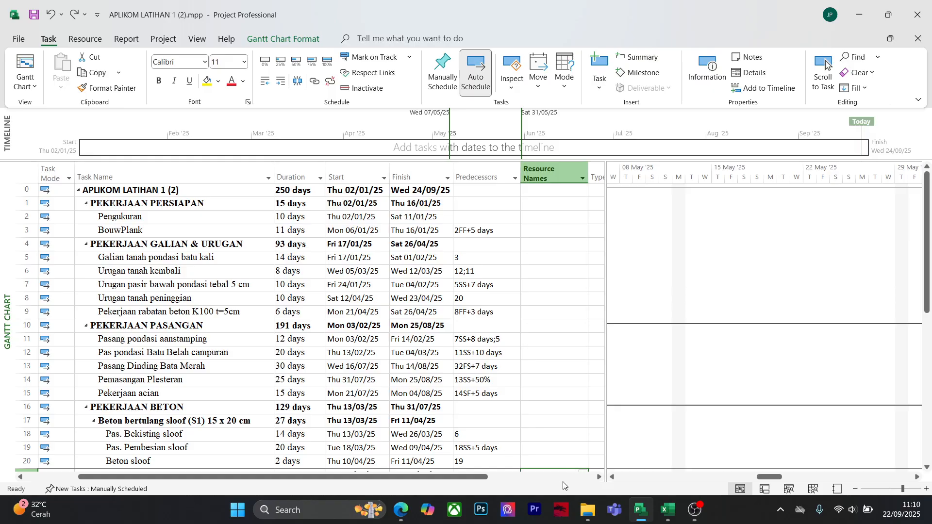
# Create a new blank project alongside the schedule and display its Team Planner view
pyautogui.click(20, 32)
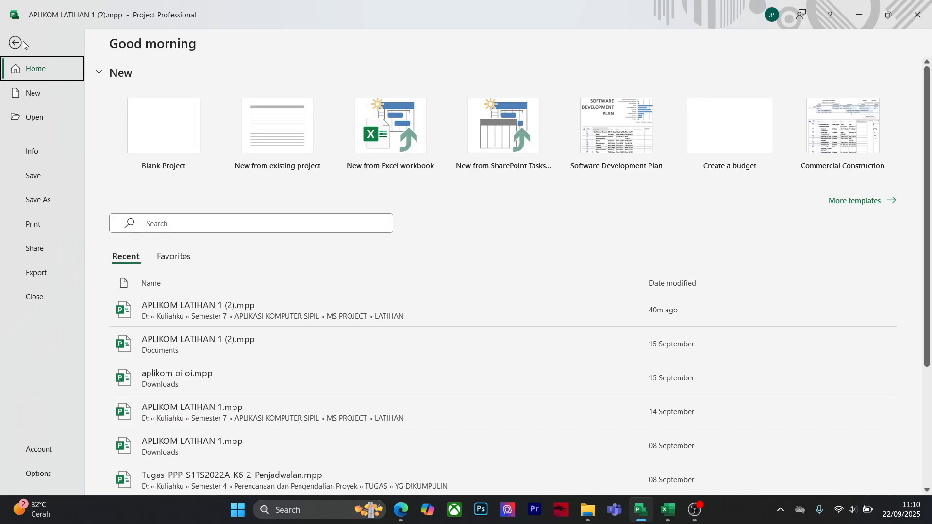
pyautogui.click(168, 138)
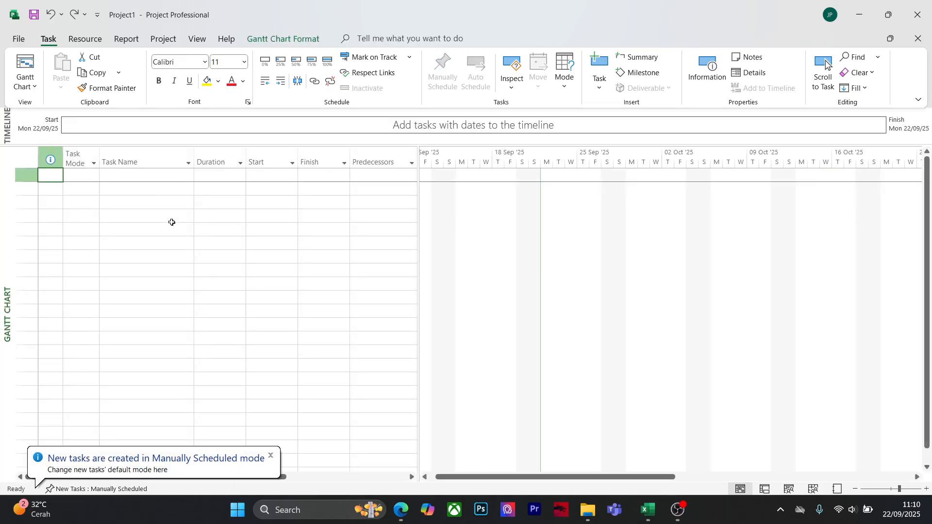
pyautogui.click(266, 310)
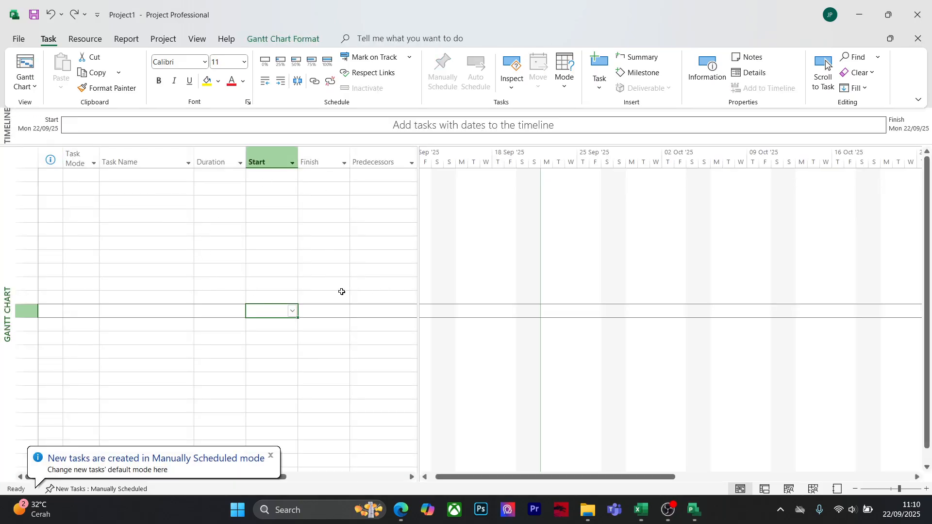
pyautogui.moveTo(691, 519)
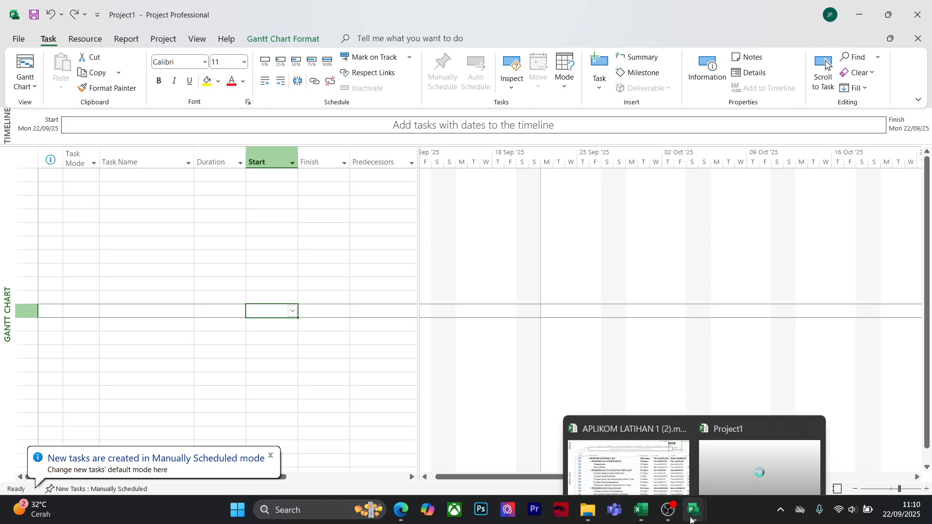
pyautogui.moveTo(654, 444)
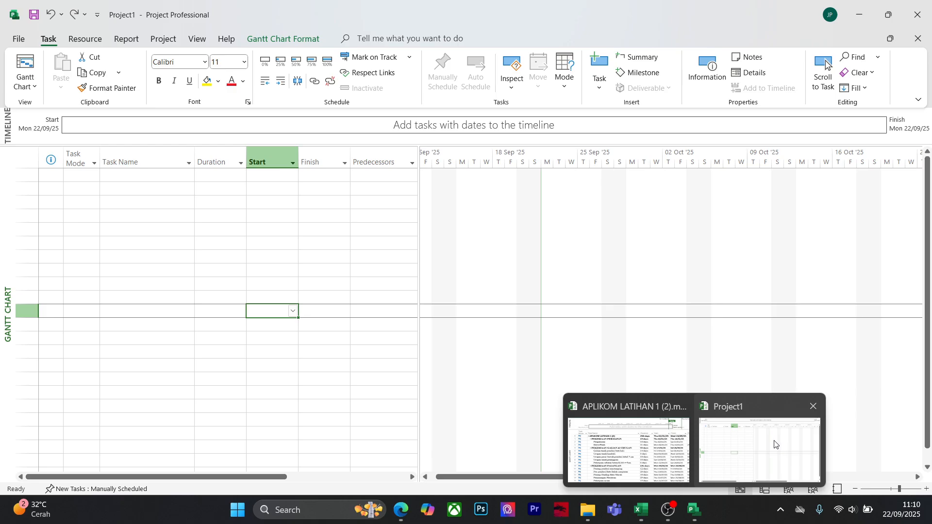
pyautogui.click(775, 444)
pyautogui.click(269, 229)
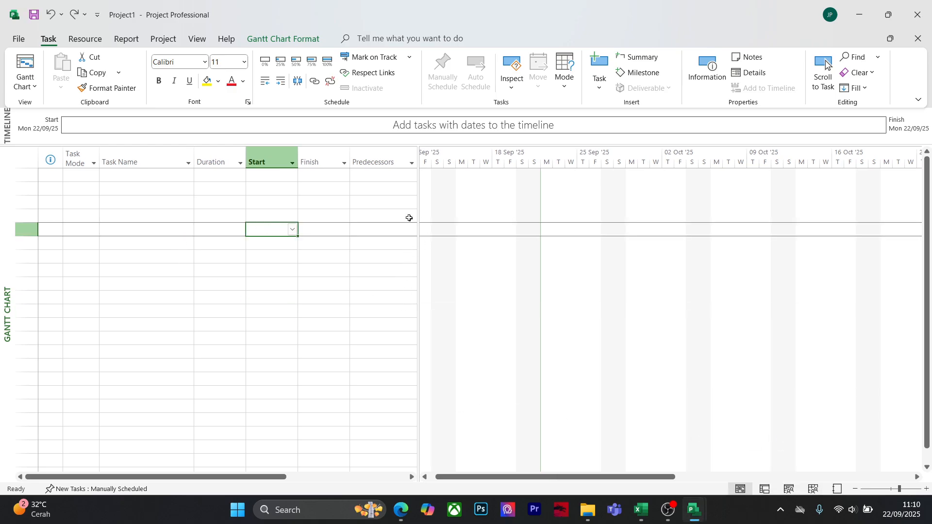
pyautogui.click(85, 38)
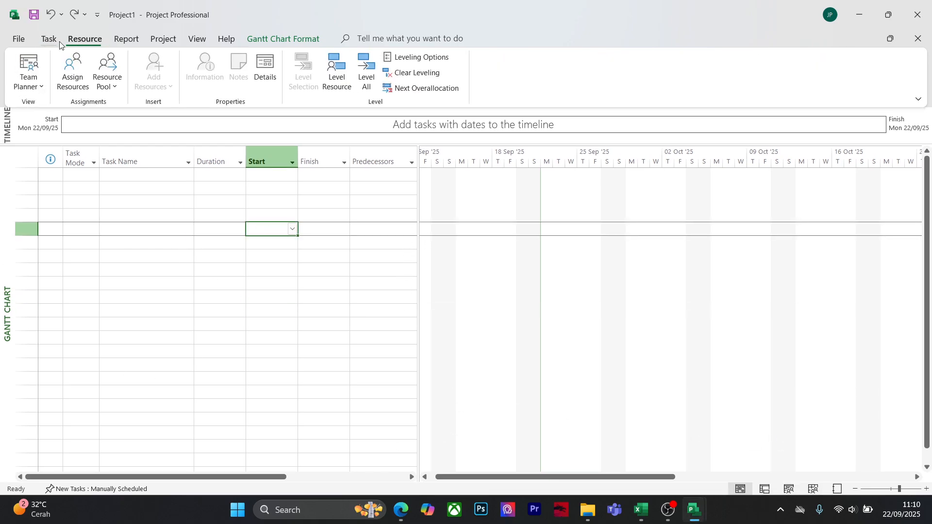
pyautogui.click(27, 66)
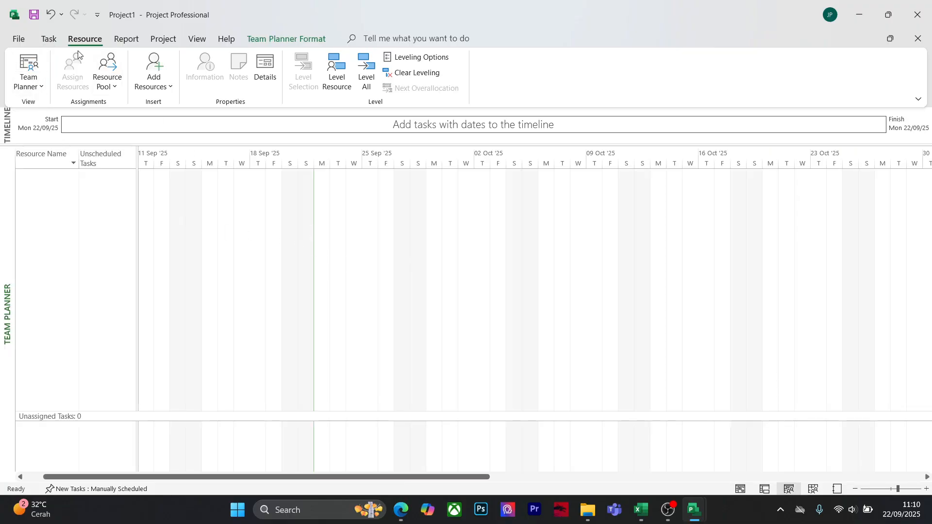
pyautogui.click(28, 66)
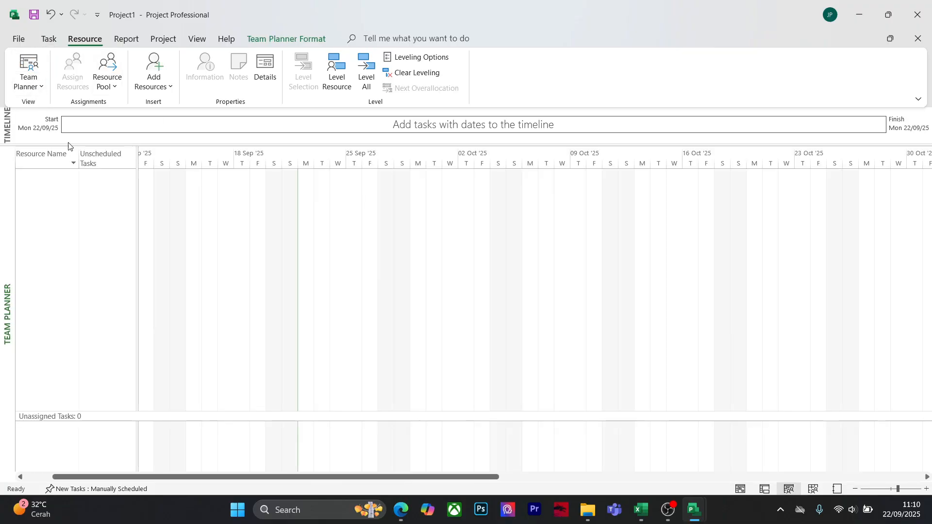
# Close Microsoft Project without saving the changes, and reopen the recent schedule APLIKOM LATIHAN 1 (2).mpp from the LATIHAN folder
pyautogui.click(929, 2)
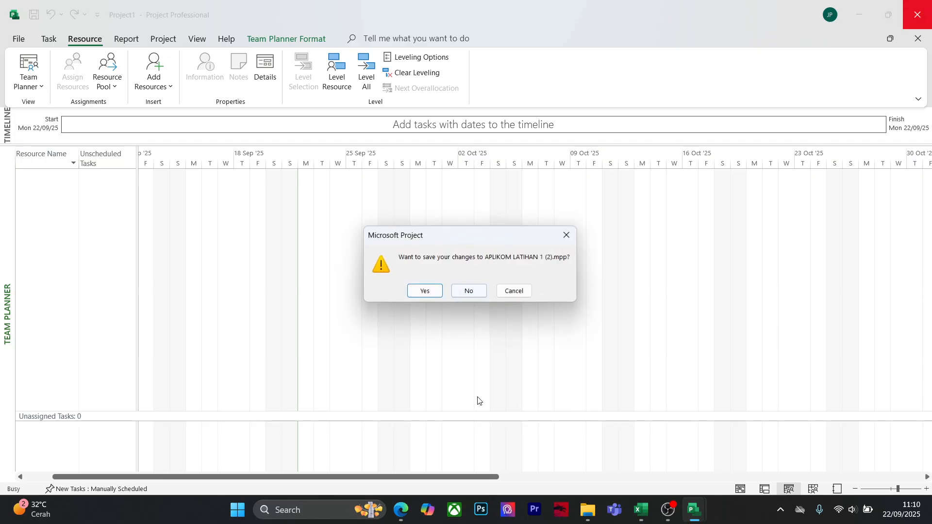
pyautogui.click(425, 291)
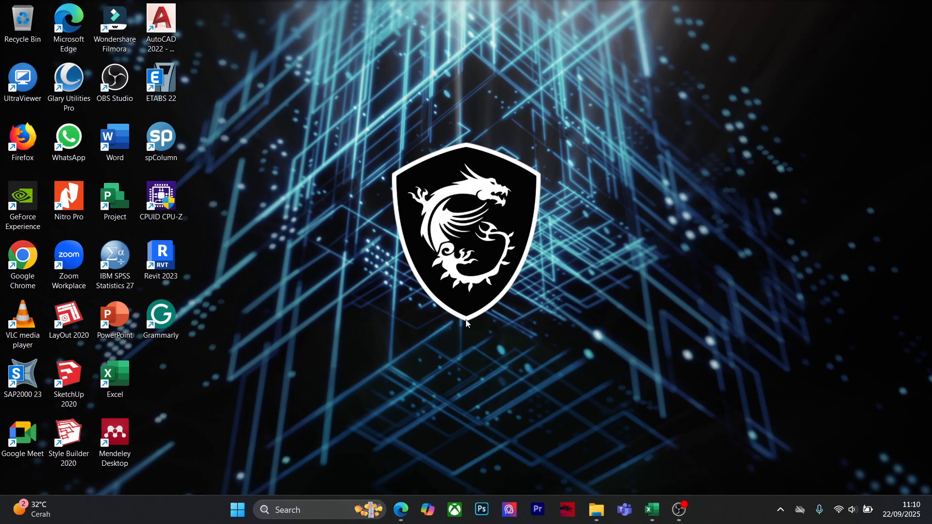
pyautogui.click(653, 512)
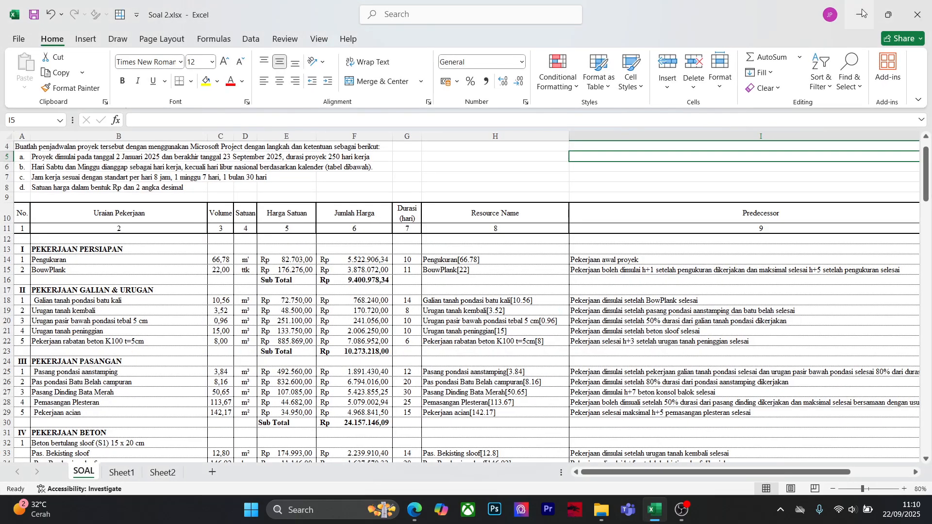
pyautogui.click(862, 14)
pyautogui.doubleClick(113, 201)
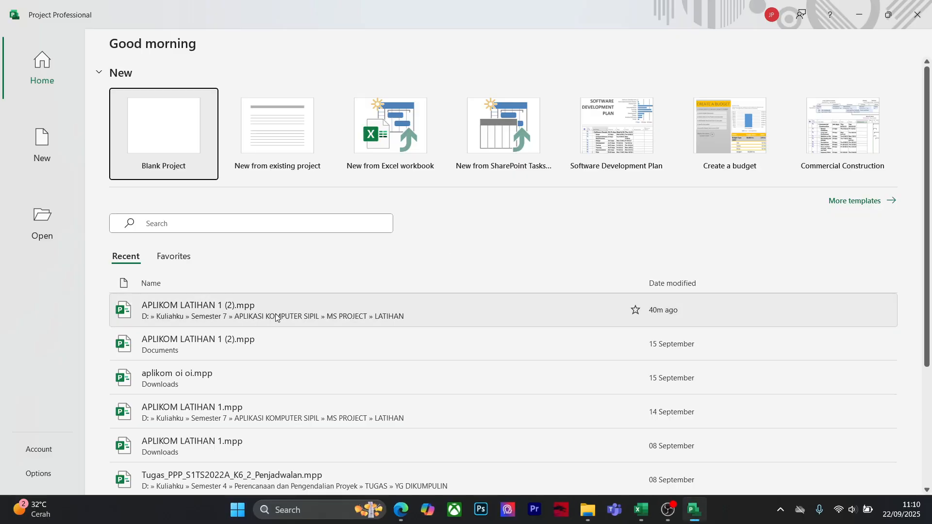
pyautogui.click(275, 317)
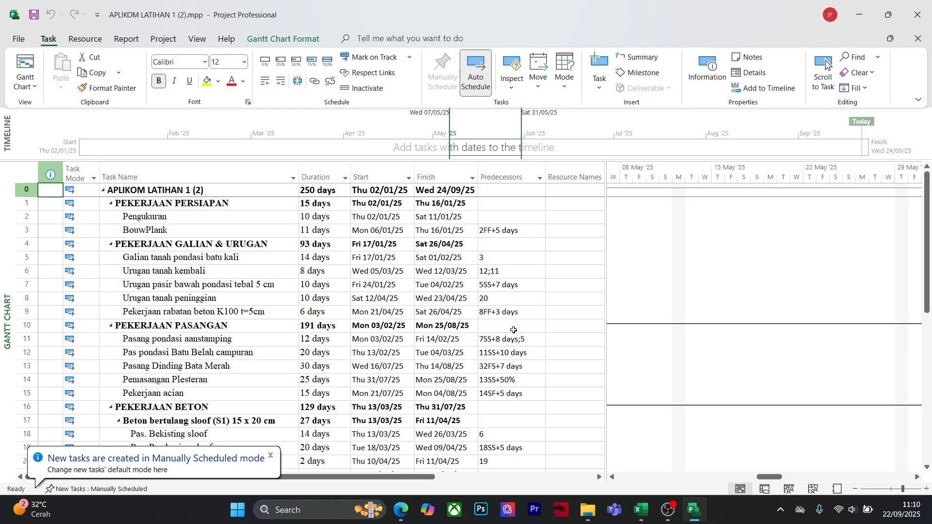
pyautogui.click(175, 462)
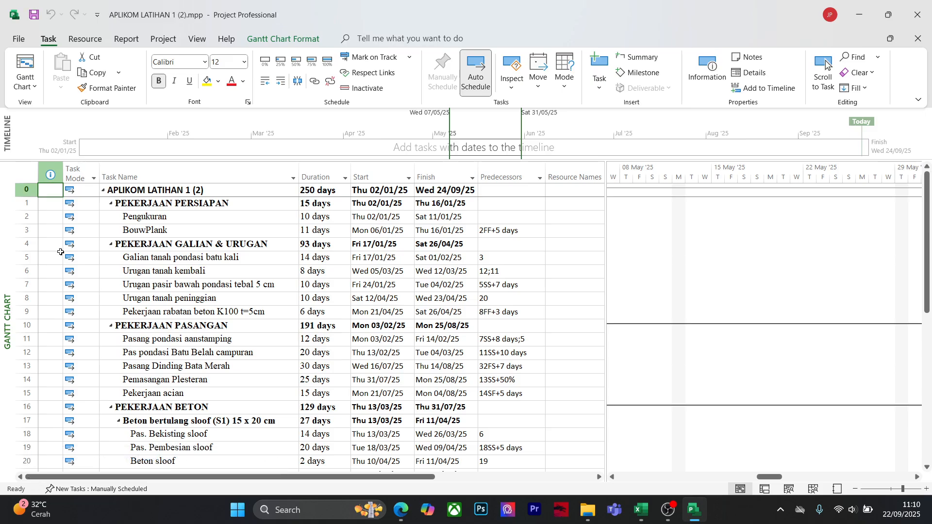
# Examine the reopened schedule's task list from the project summary down to the last roofing task
pyautogui.scroll(-13, 239, 256)
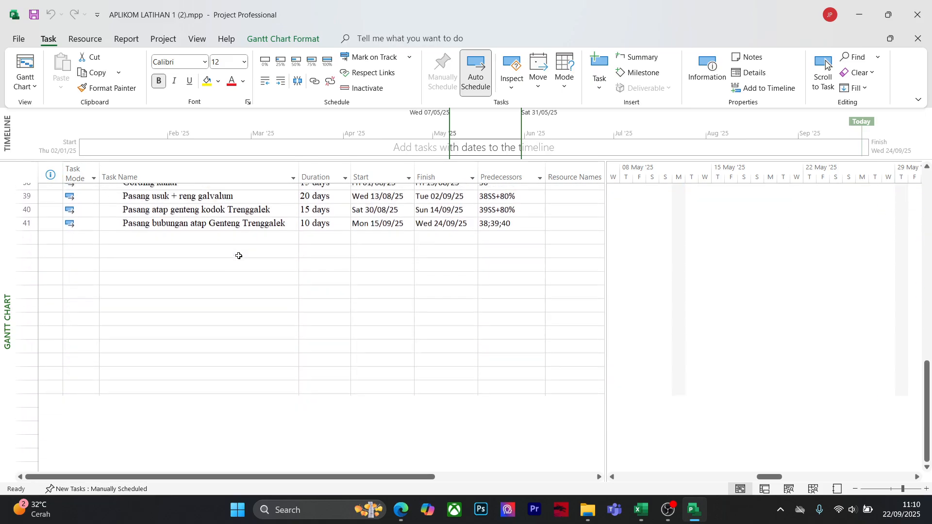
pyautogui.scroll(5, 238, 256)
pyautogui.scroll(7, 118, 330)
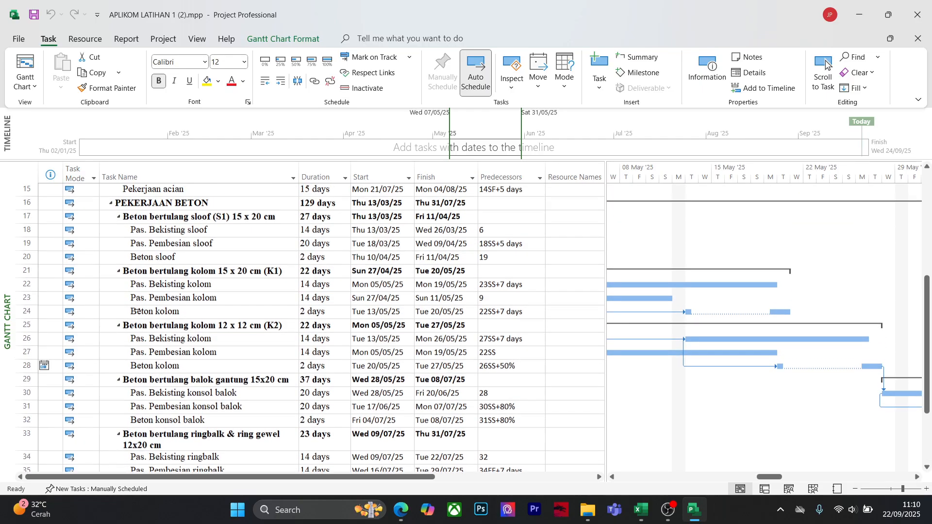
pyautogui.scroll(1, 137, 312)
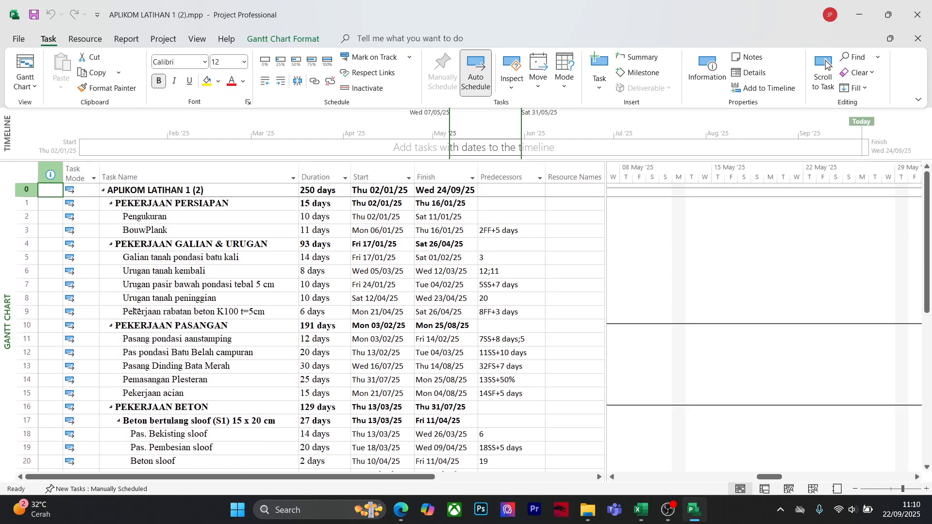
pyautogui.scroll(-1, 136, 306)
pyautogui.scroll(1, 134, 301)
pyautogui.scroll(2, 134, 301)
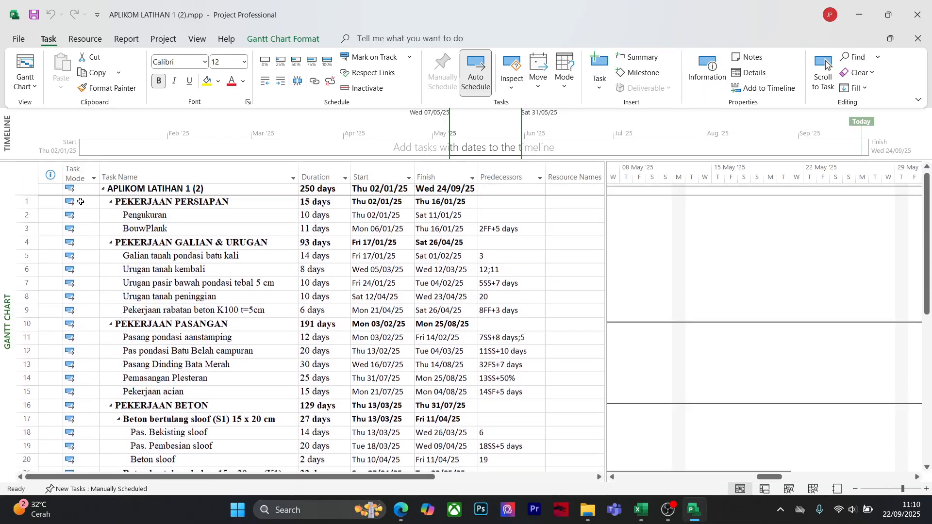
# Select all tasks in the schedule and apply Auto Schedule to them
pyautogui.click(47, 166)
pyautogui.click(478, 77)
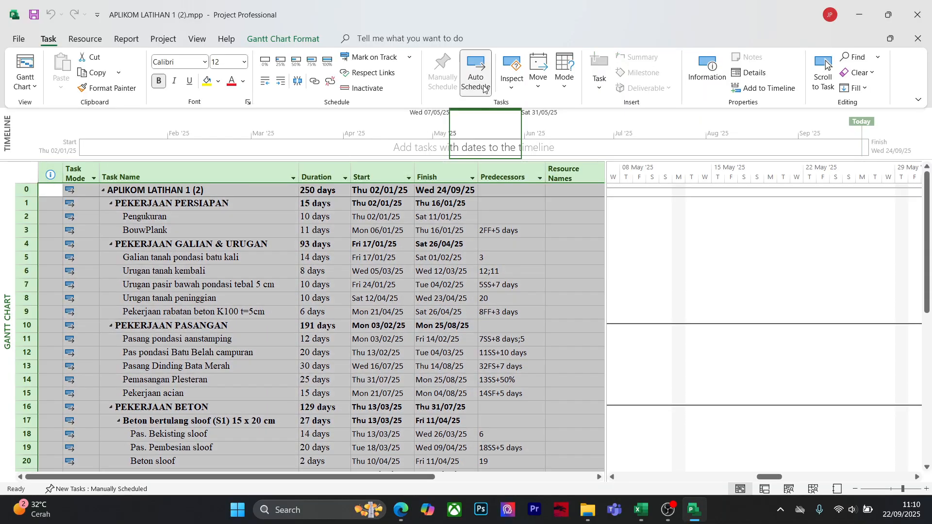
pyautogui.click(489, 350)
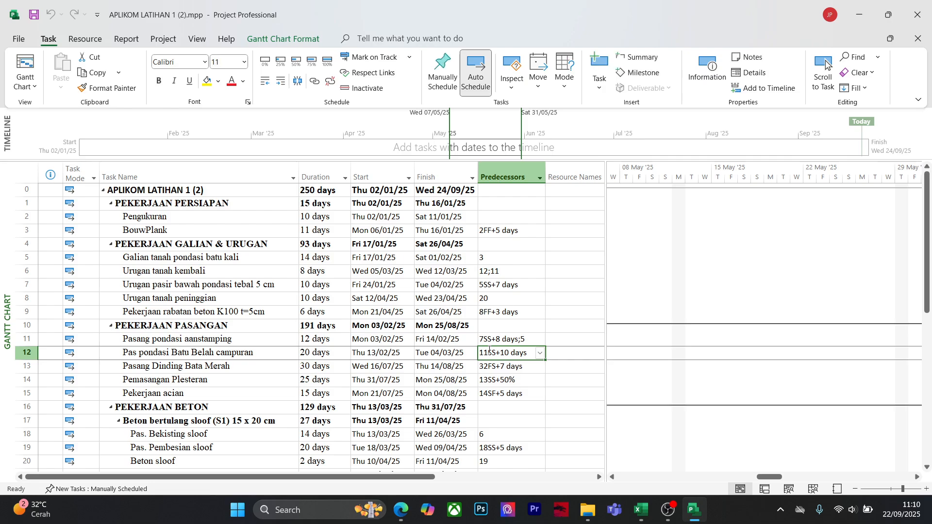
pyautogui.scroll(-1, 489, 350)
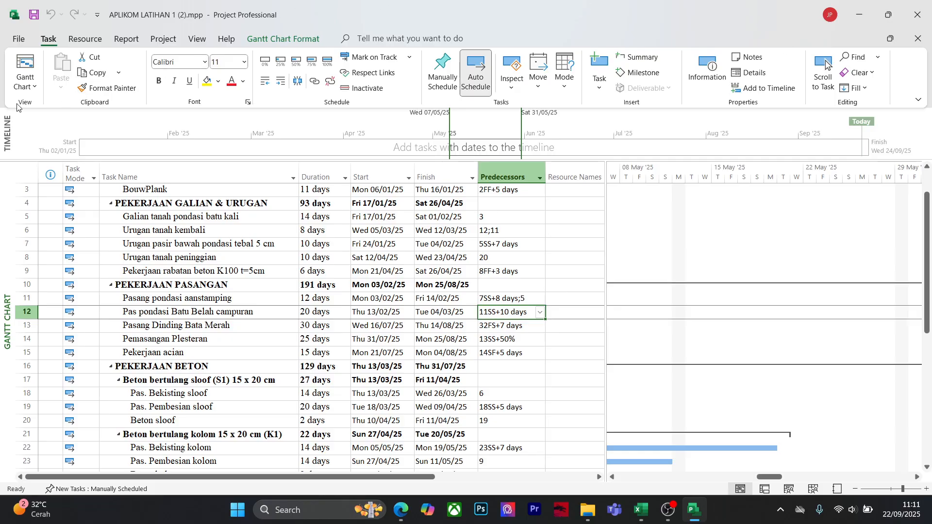
pyautogui.click(86, 41)
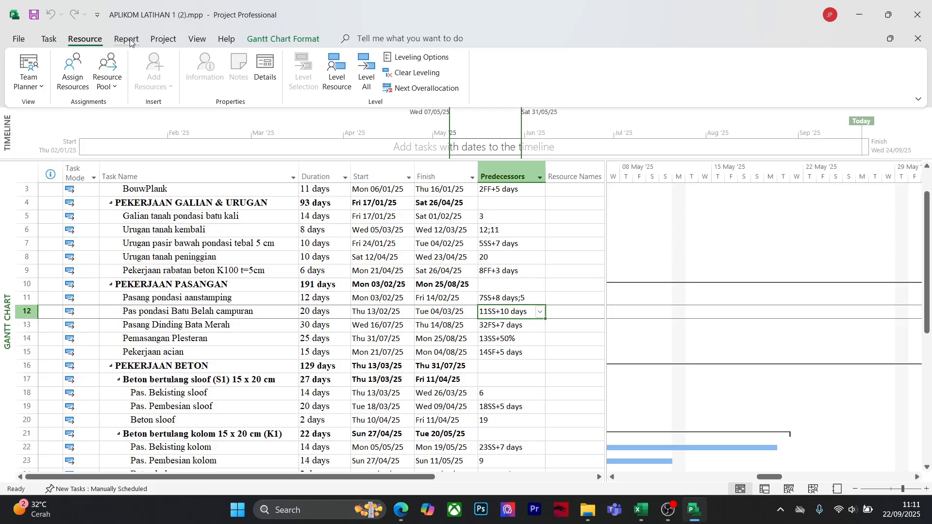
pyautogui.click(291, 39)
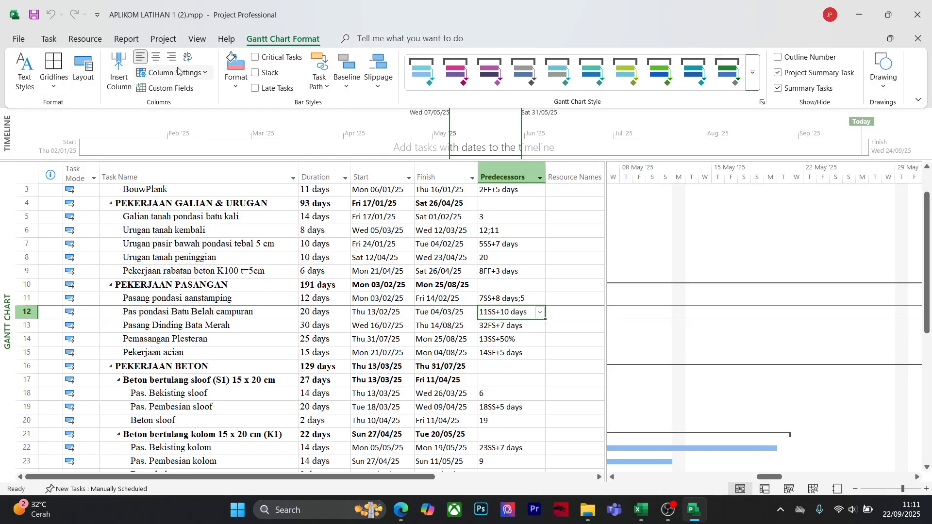
pyautogui.click(167, 37)
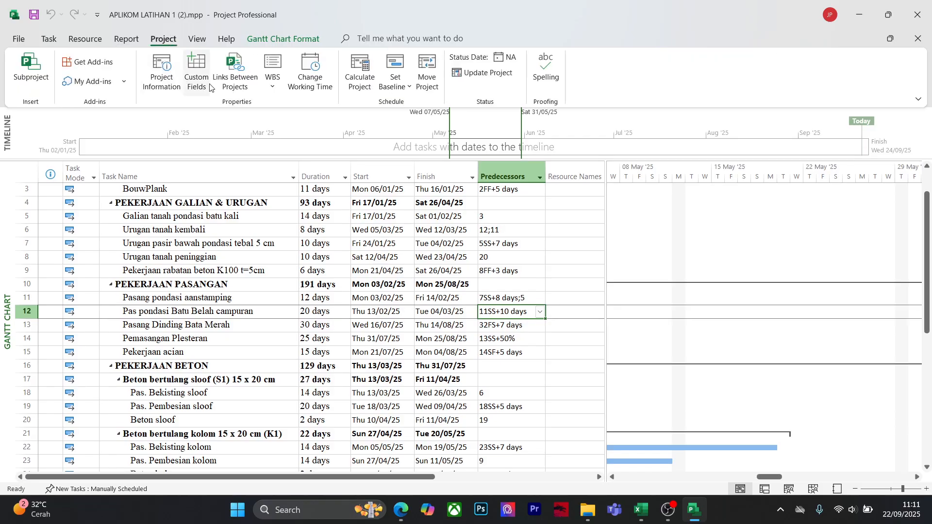
pyautogui.scroll(1, 340, 68)
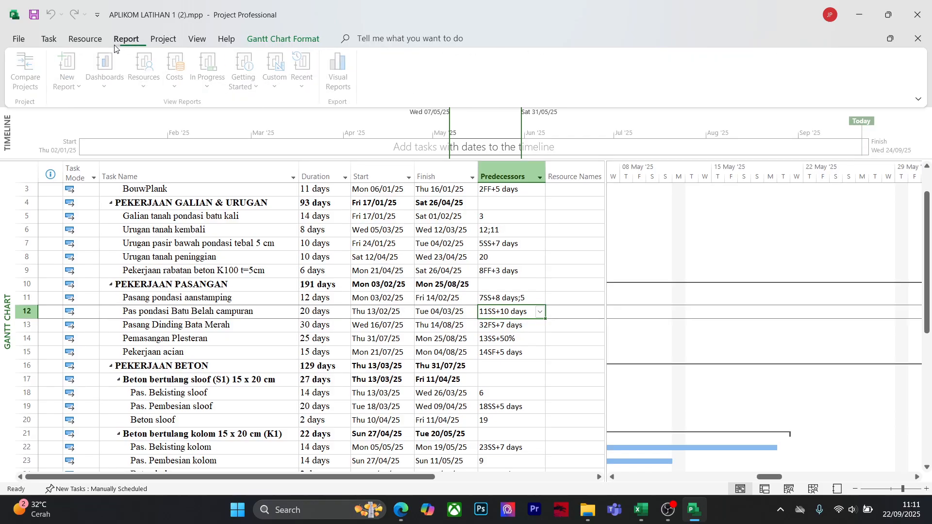
pyautogui.click(288, 40)
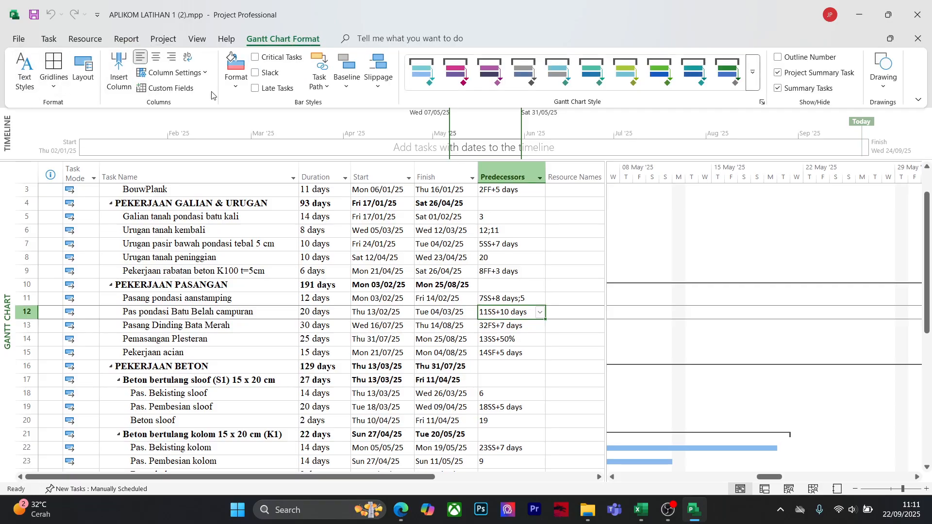
pyautogui.click(202, 73)
pyautogui.click(203, 73)
pyautogui.click(224, 39)
pyautogui.click(196, 39)
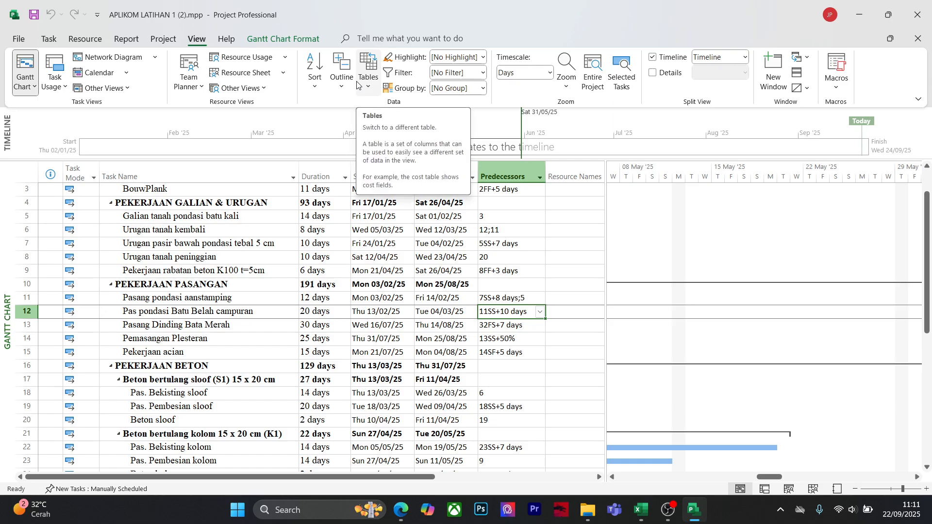
# Check the Gantt chart's text style, gridline and layout options without changing them
pyautogui.click(305, 38)
pyautogui.click(27, 81)
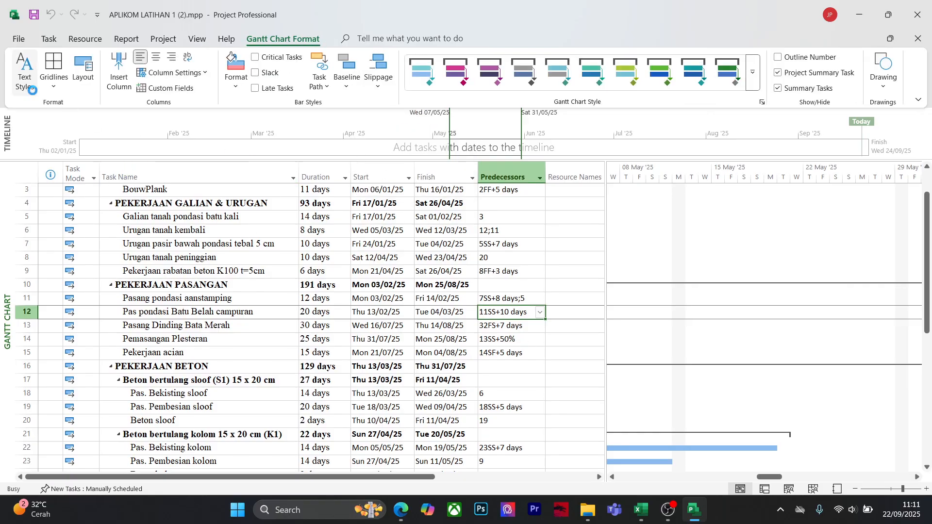
pyautogui.click(271, 29)
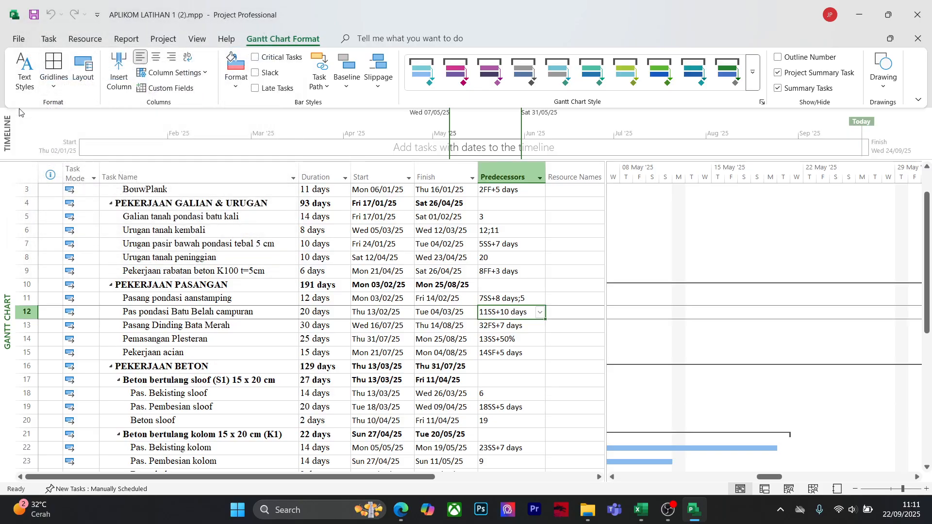
pyautogui.click(53, 78)
pyautogui.click(83, 72)
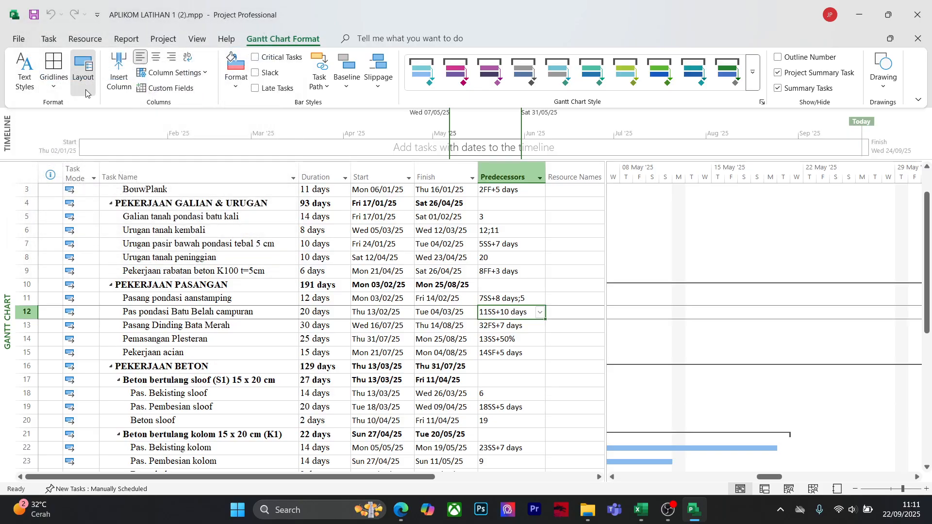
pyautogui.click(523, 344)
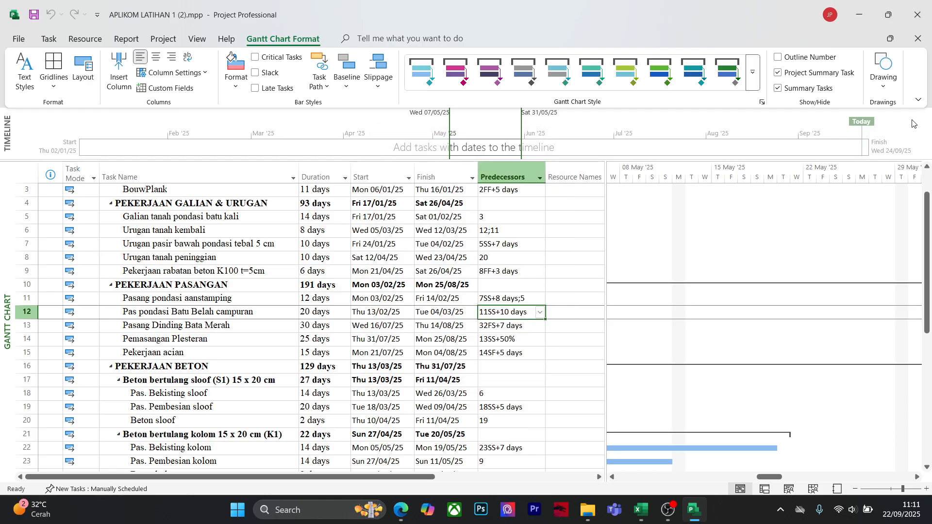
pyautogui.click(882, 91)
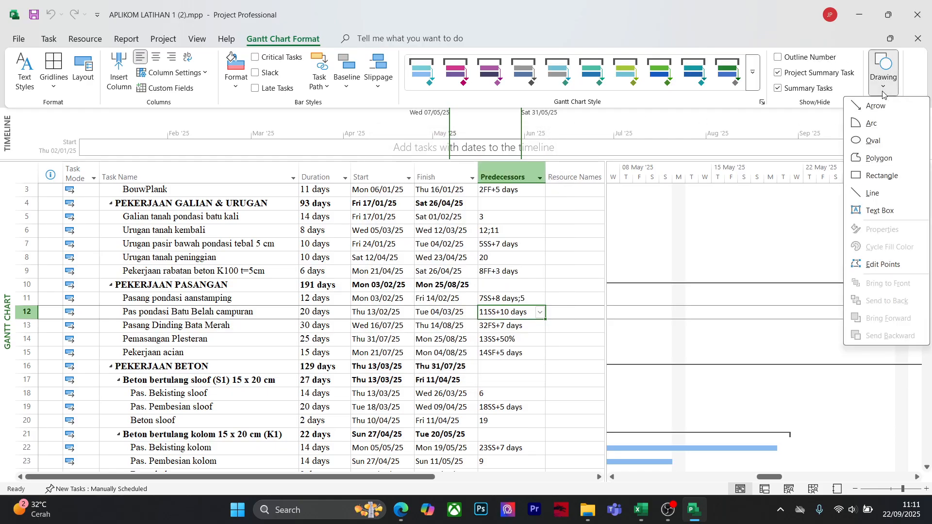
pyautogui.click(883, 93)
pyautogui.click(919, 100)
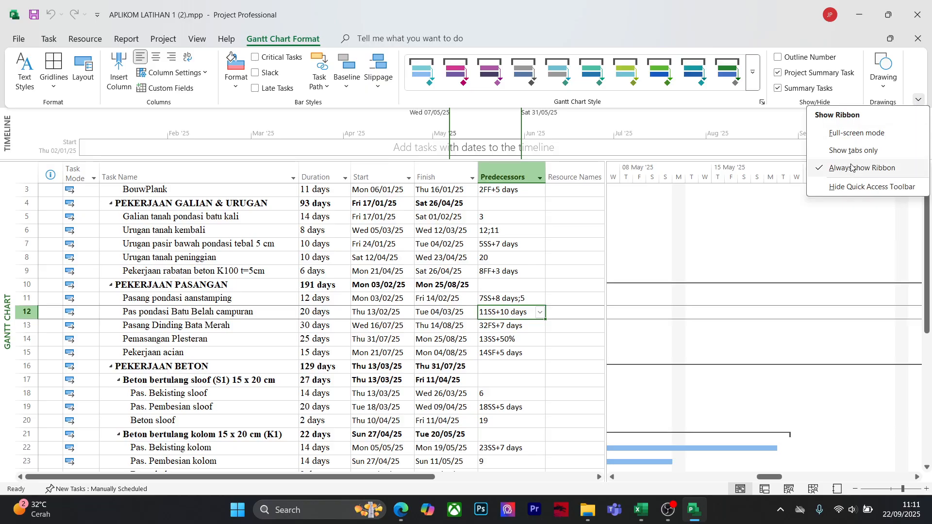
pyautogui.click(382, 105)
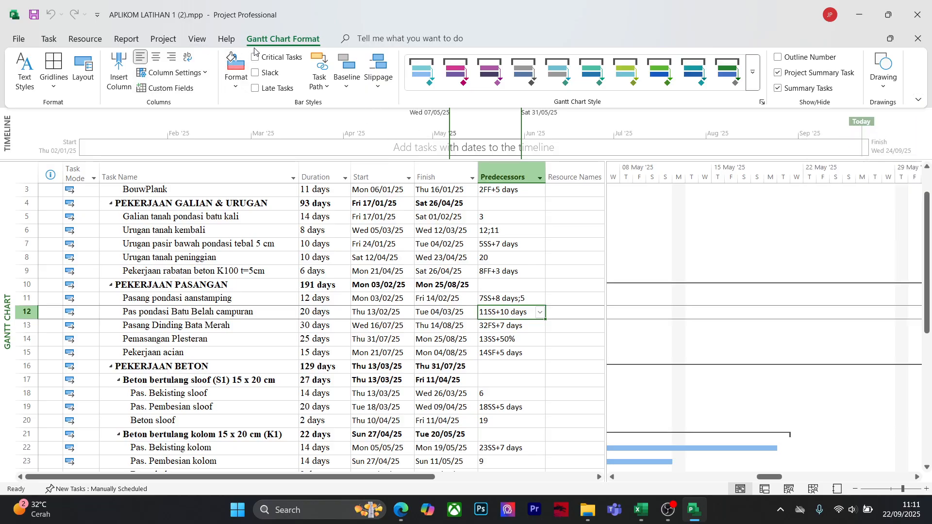
# Try turning off the Add New Column display in the task table, and undo the change
pyautogui.click(196, 75)
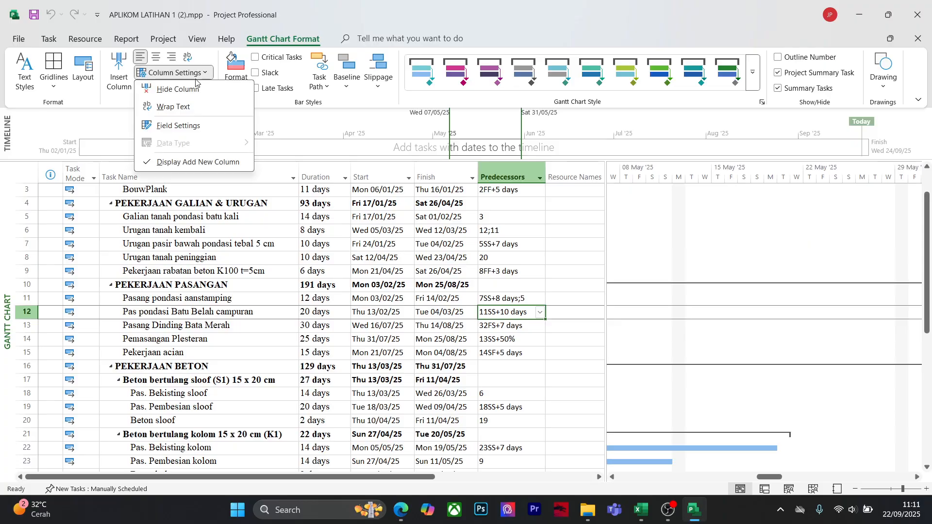
pyautogui.click(203, 164)
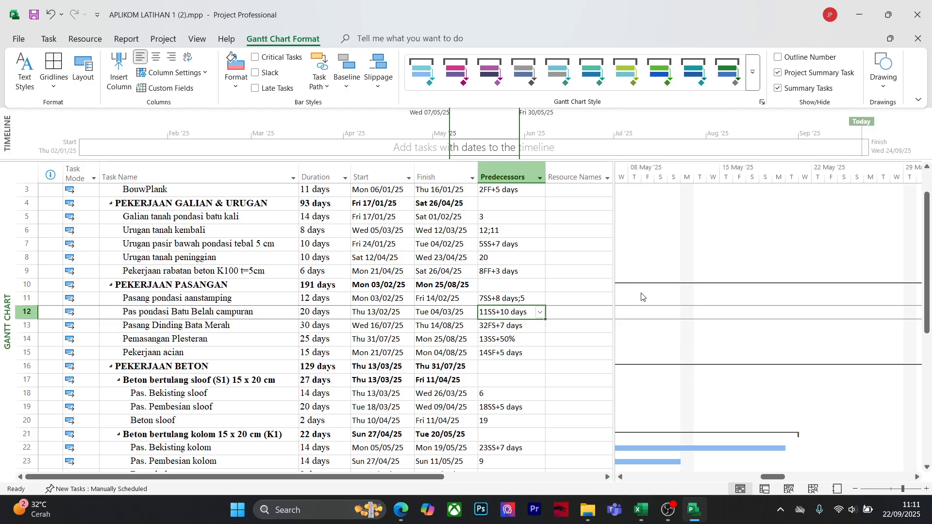
pyautogui.hotkey('ctrl', 'z')
pyautogui.click(584, 220)
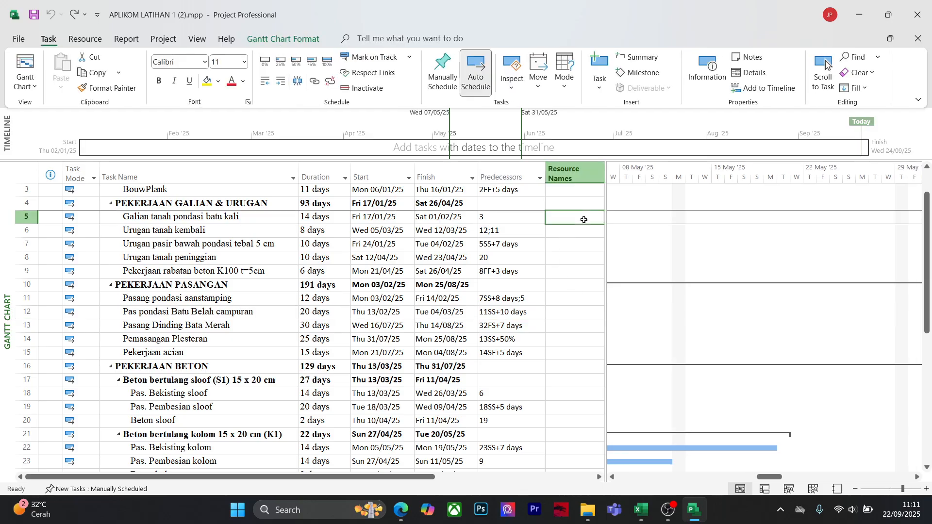
# Look through the resource commands and the report options, including the resource reports, without opening a report
pyautogui.click(79, 42)
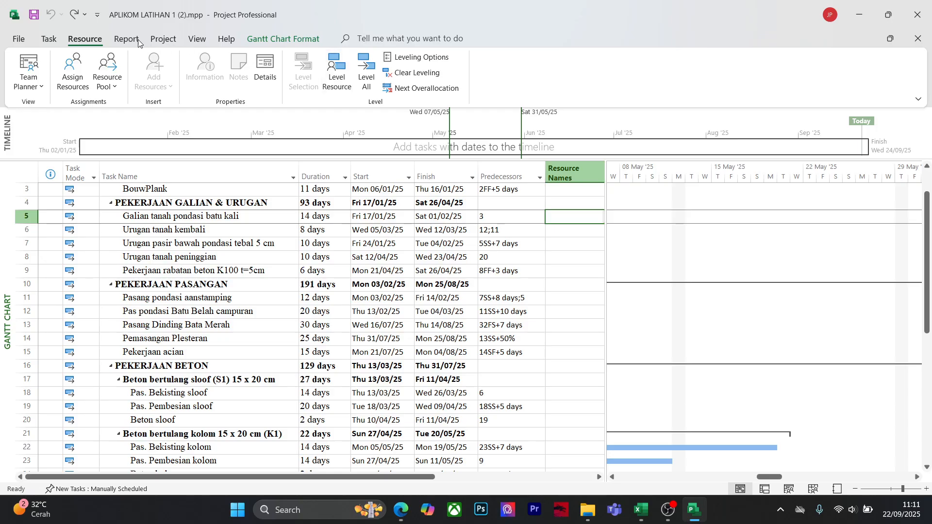
pyautogui.click(49, 39)
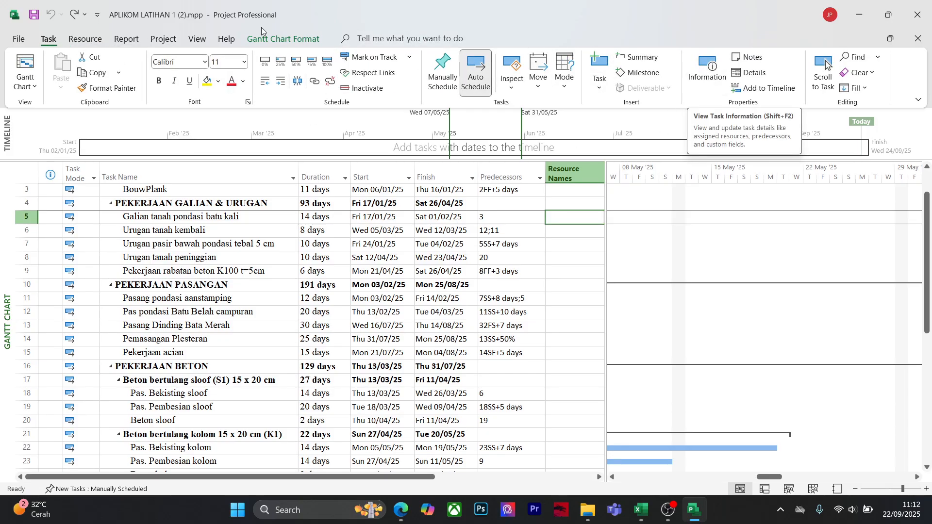
pyautogui.click(18, 39)
pyautogui.click(17, 43)
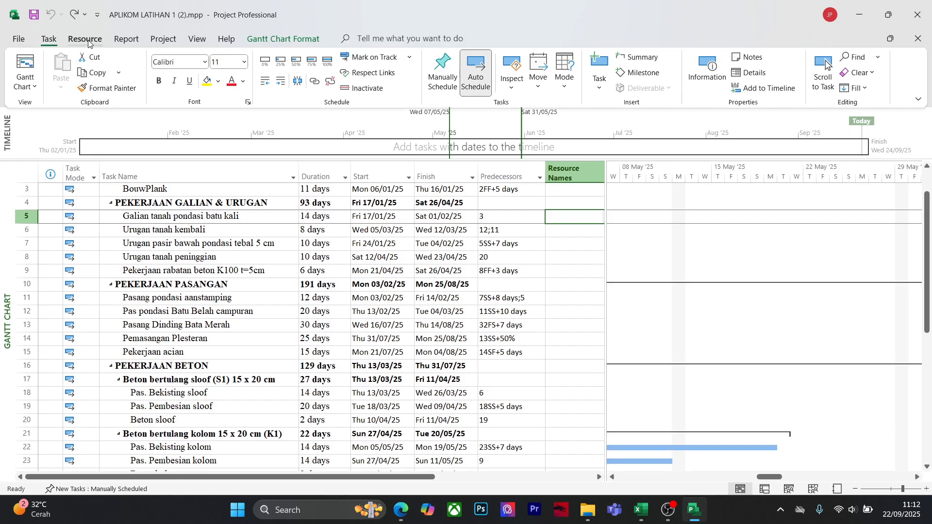
pyautogui.click(85, 39)
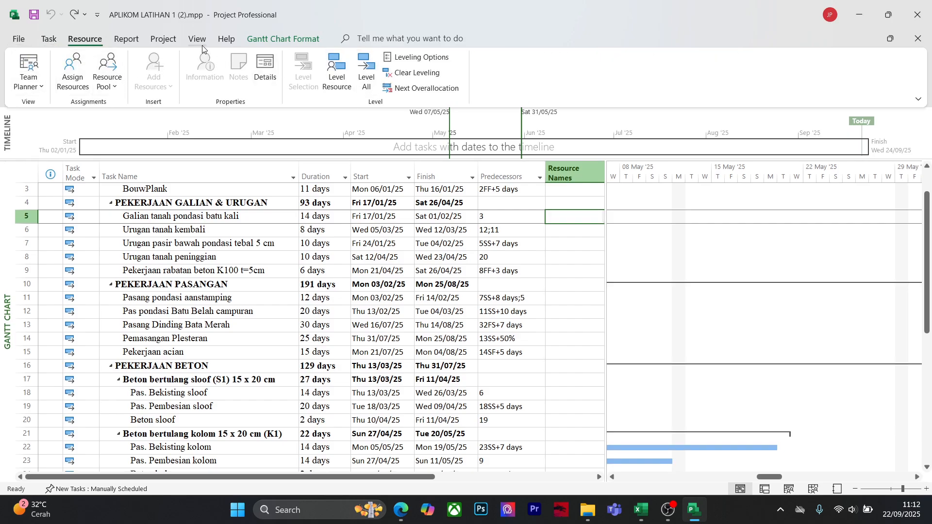
pyautogui.click(124, 40)
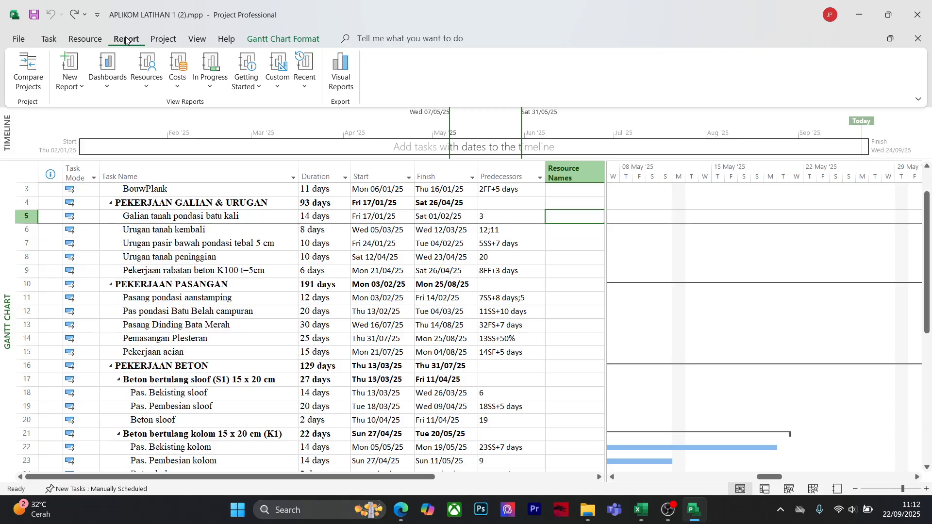
pyautogui.click(277, 70)
pyautogui.click(211, 85)
pyautogui.click(211, 86)
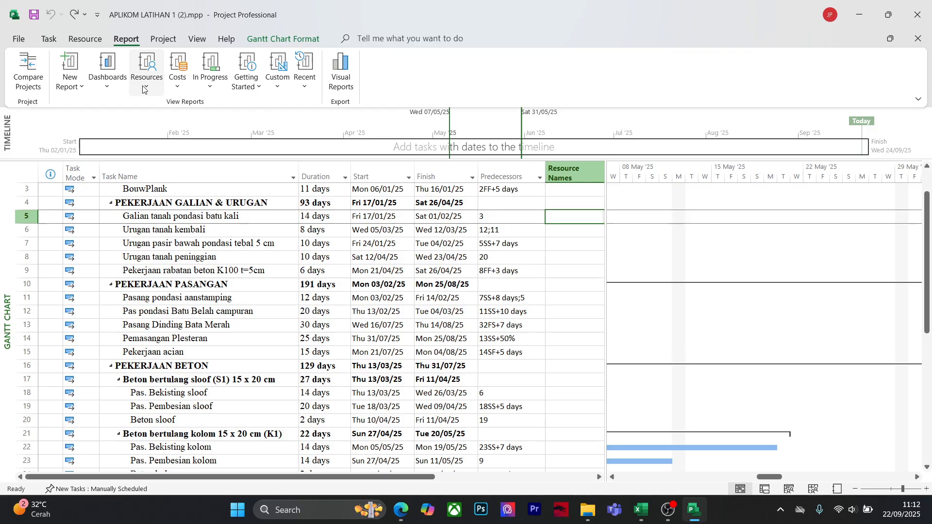
pyautogui.click(150, 87)
pyautogui.click(144, 67)
pyautogui.click(155, 67)
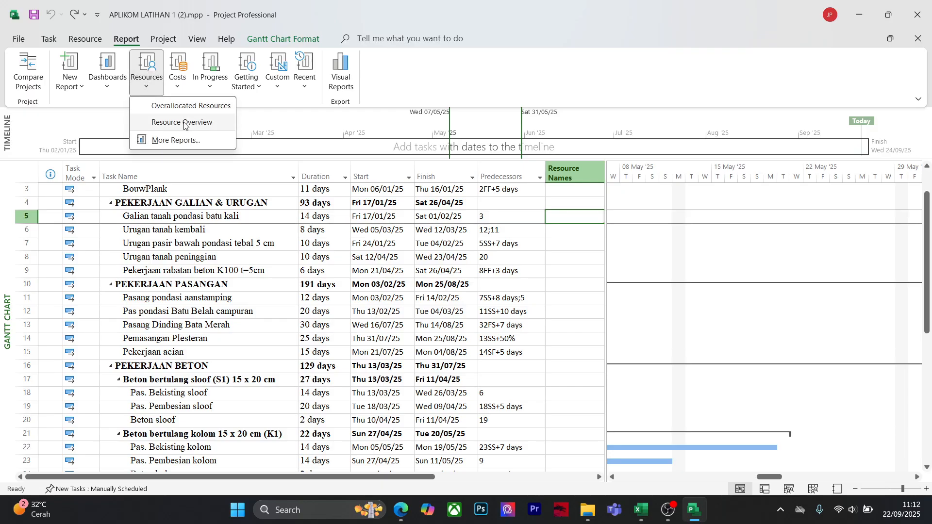
# Switch the schedule from the Gantt Chart to the Resource Sheet view
pyautogui.click(196, 40)
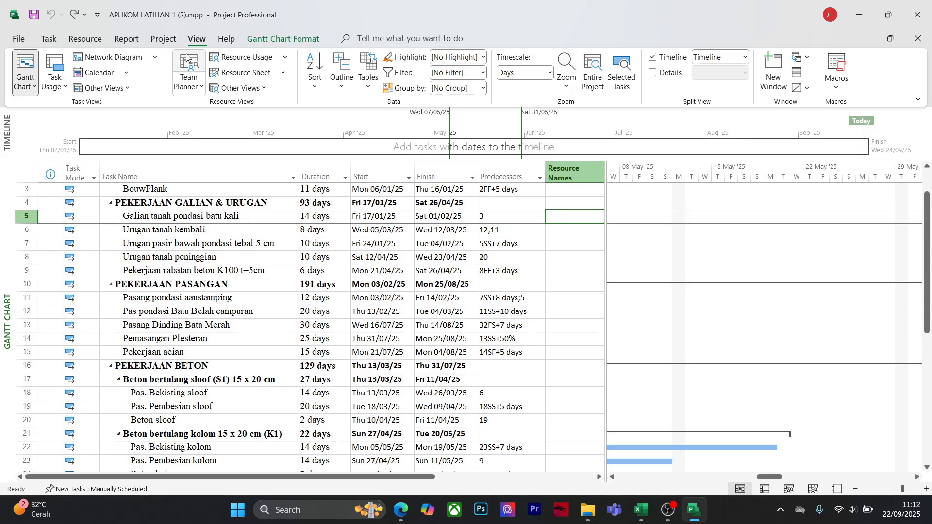
pyautogui.click(282, 73)
pyautogui.click(242, 73)
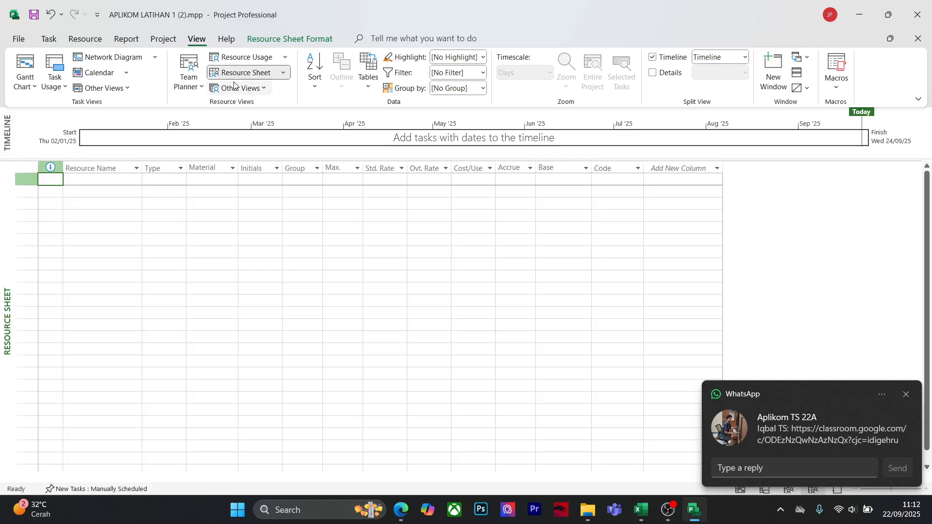
pyautogui.click(225, 38)
pyautogui.click(193, 39)
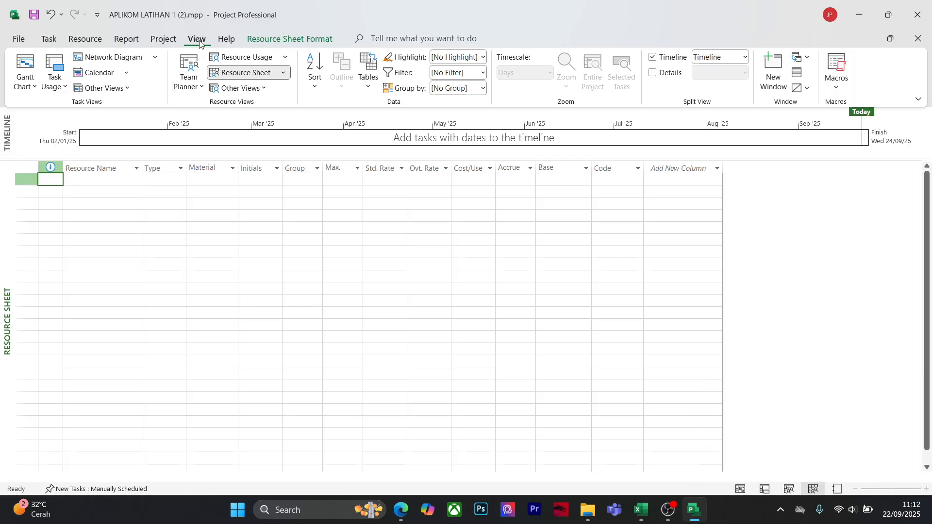
# View the Resource Usage layout and return to the Resource Sheet view
pyautogui.click(242, 58)
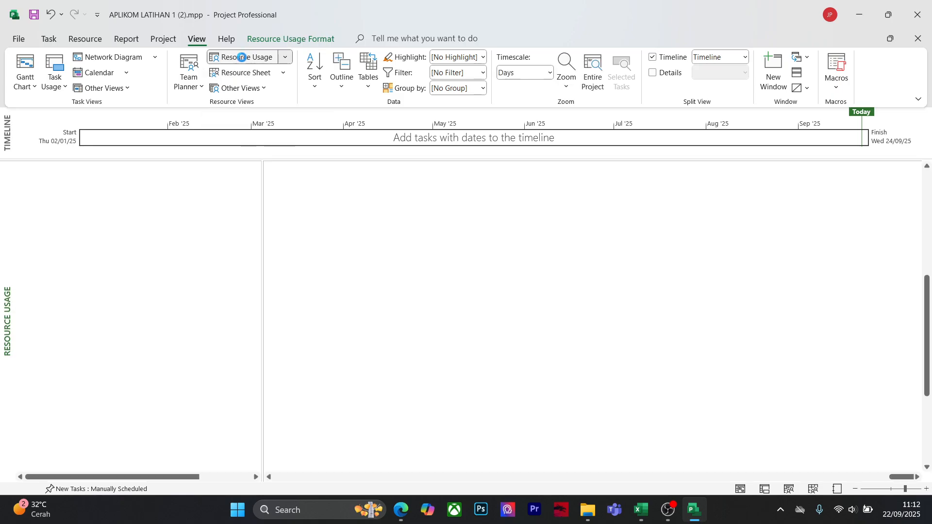
pyautogui.click(285, 60)
pyautogui.click(284, 73)
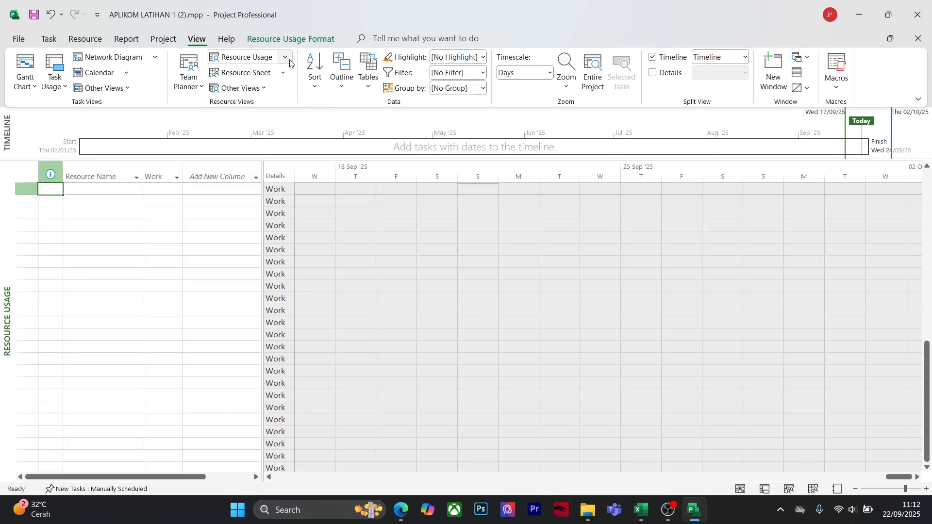
pyautogui.click(284, 73)
pyautogui.click(233, 74)
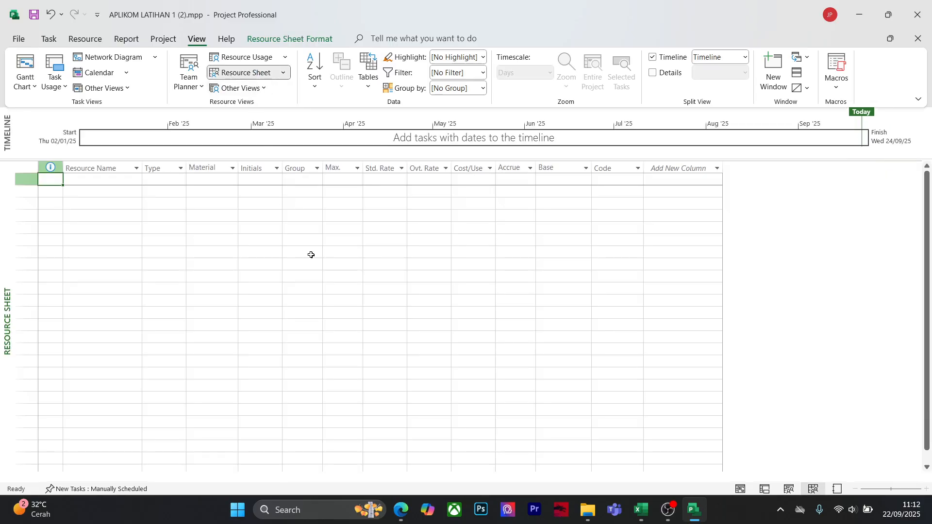
pyautogui.click(288, 257)
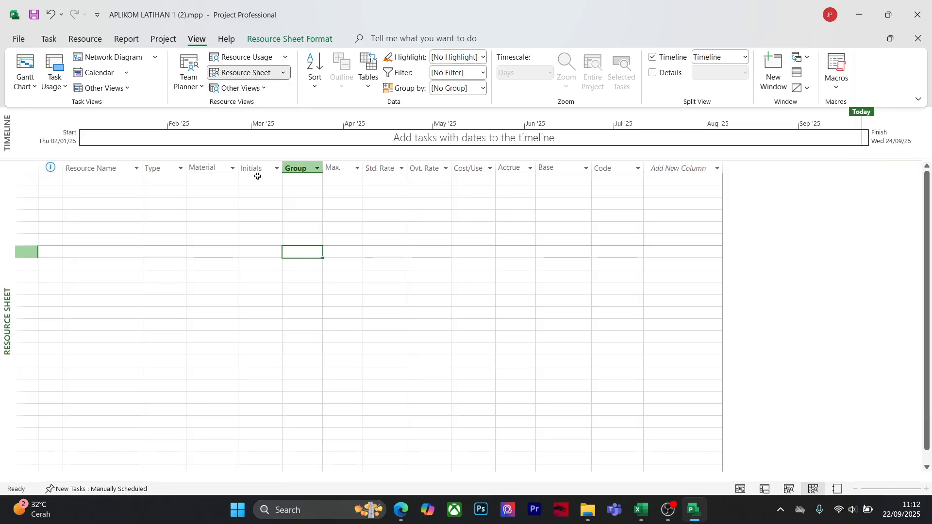
pyautogui.click(284, 72)
pyautogui.click(257, 125)
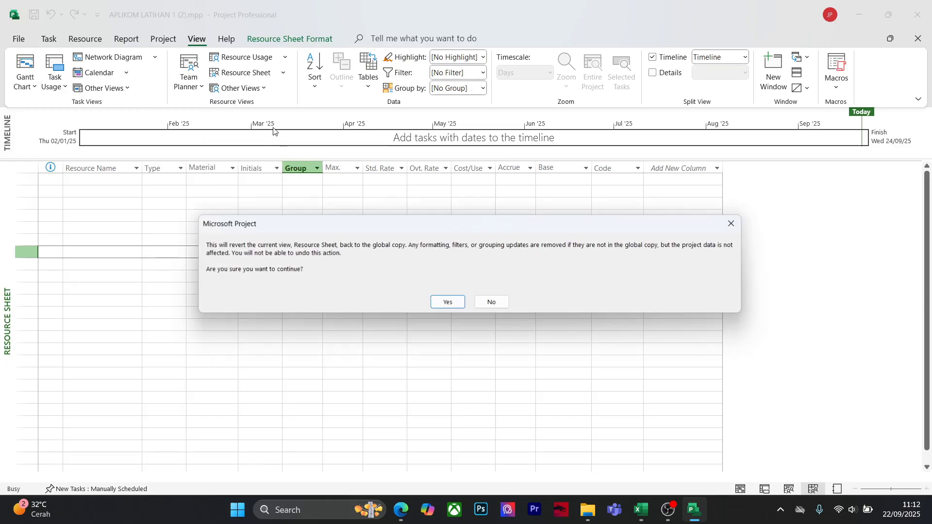
pyautogui.click(736, 231)
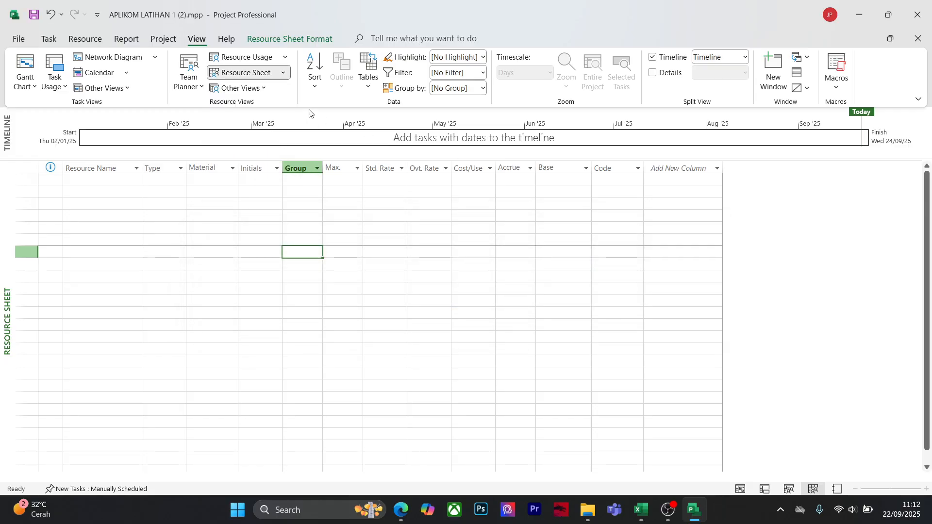
pyautogui.click(284, 73)
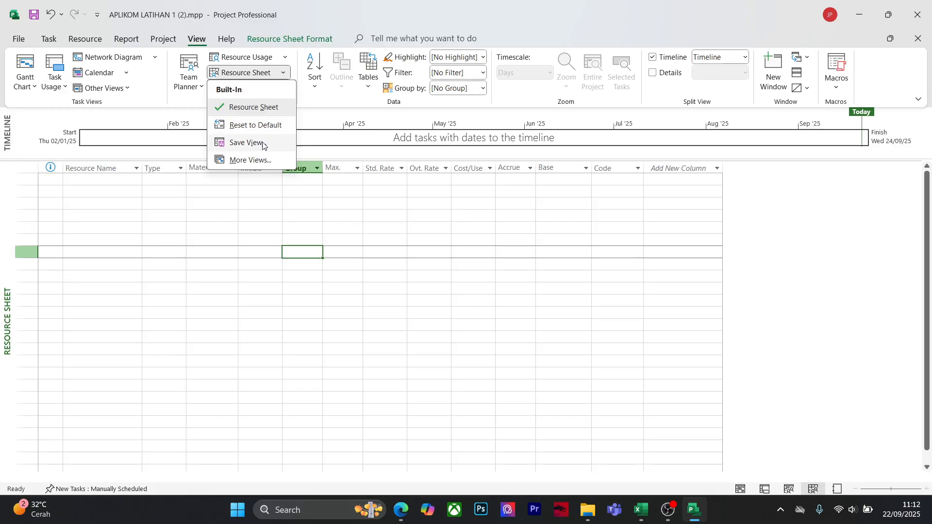
pyautogui.click(459, 272)
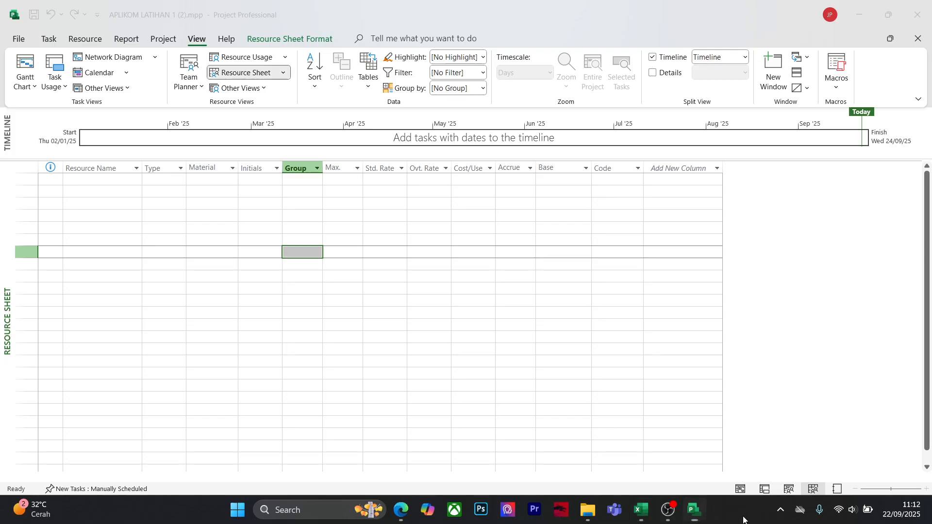
# Minimize the schedule window and open Google Chrome with the mhs.unesa.ac.id profile
pyautogui.click(871, 15)
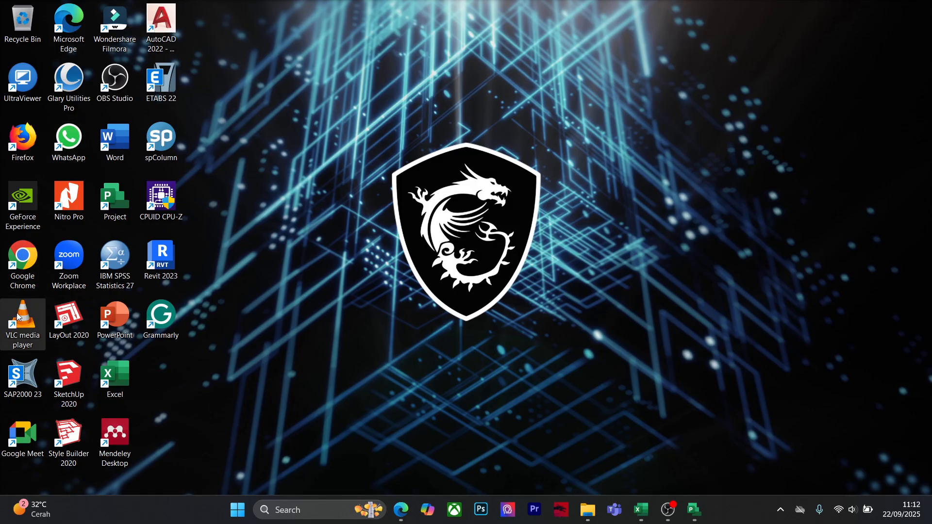
pyautogui.doubleClick(27, 272)
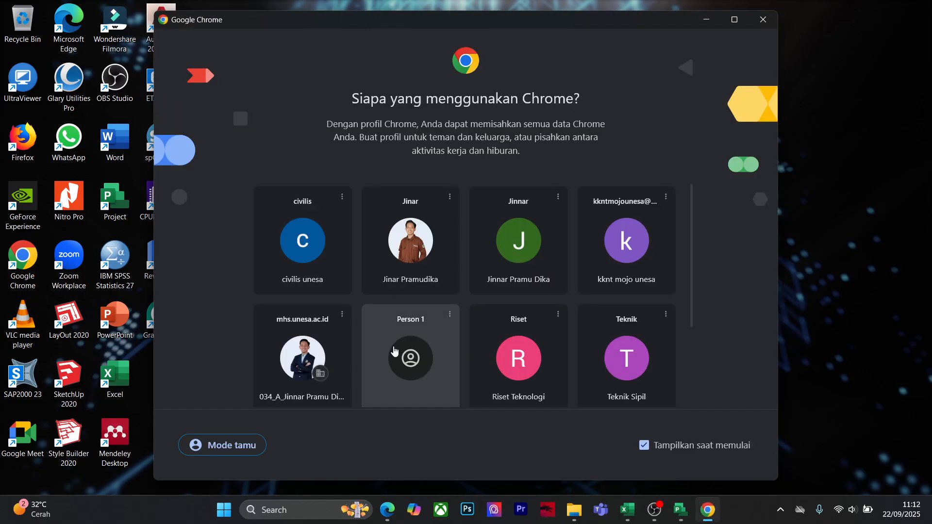
pyautogui.click(302, 349)
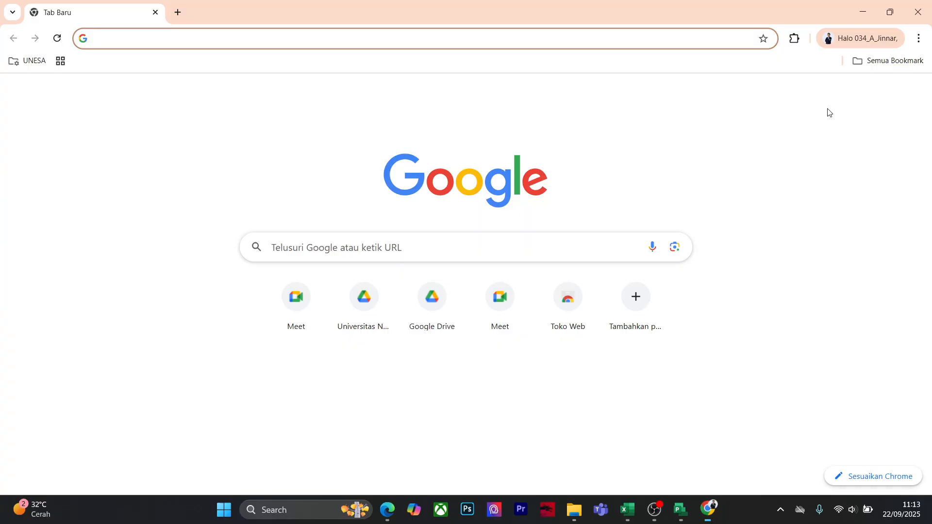
pyautogui.click(883, 95)
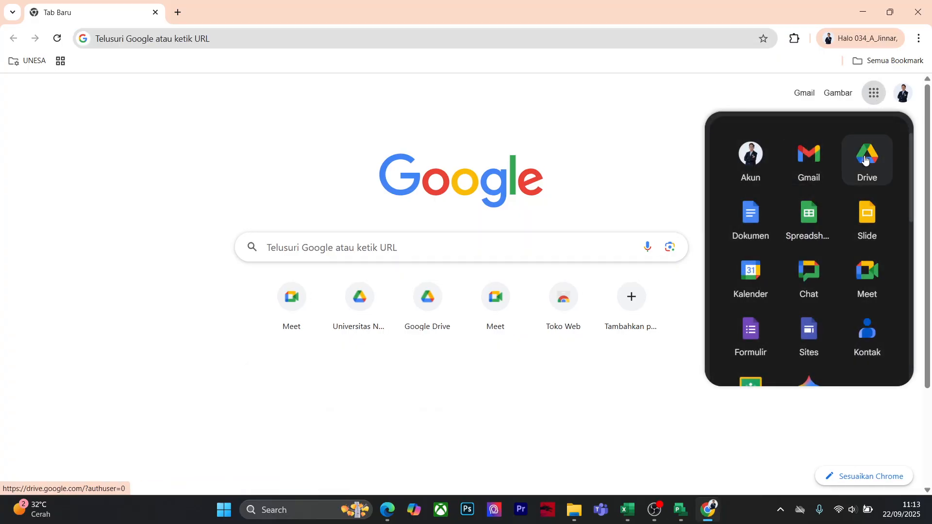
pyautogui.click(876, 160)
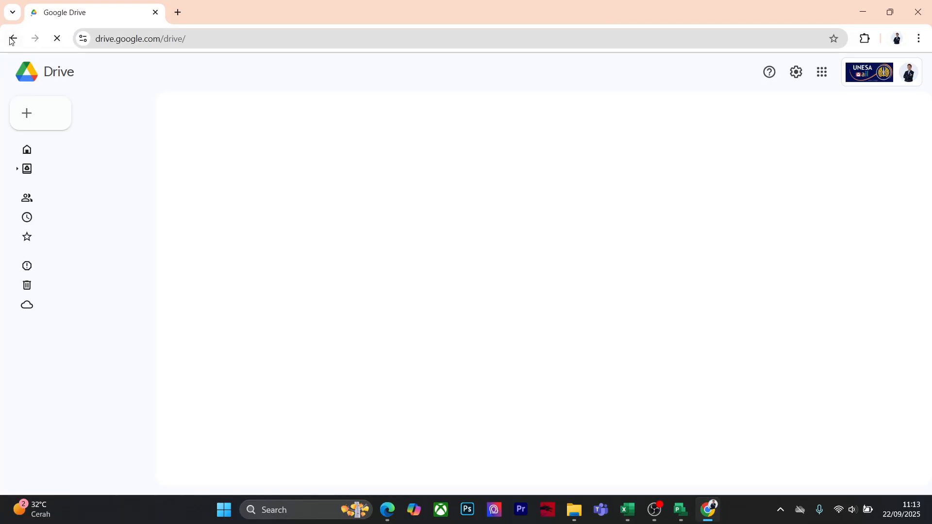
pyautogui.hotkey('alt', 'Left')
# Open Google Classroom from the Google apps on the new tab page
pyautogui.click(883, 93)
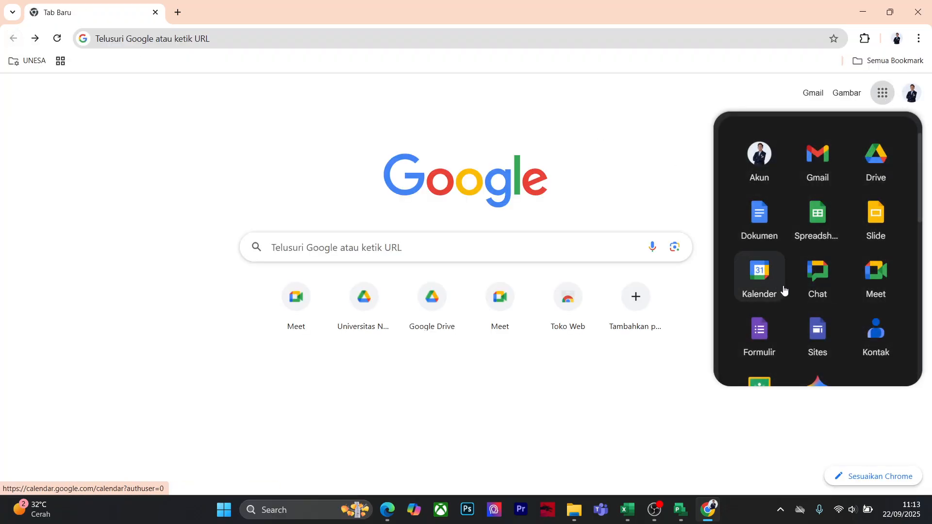
pyautogui.scroll(-2, 777, 301)
pyautogui.click(744, 266)
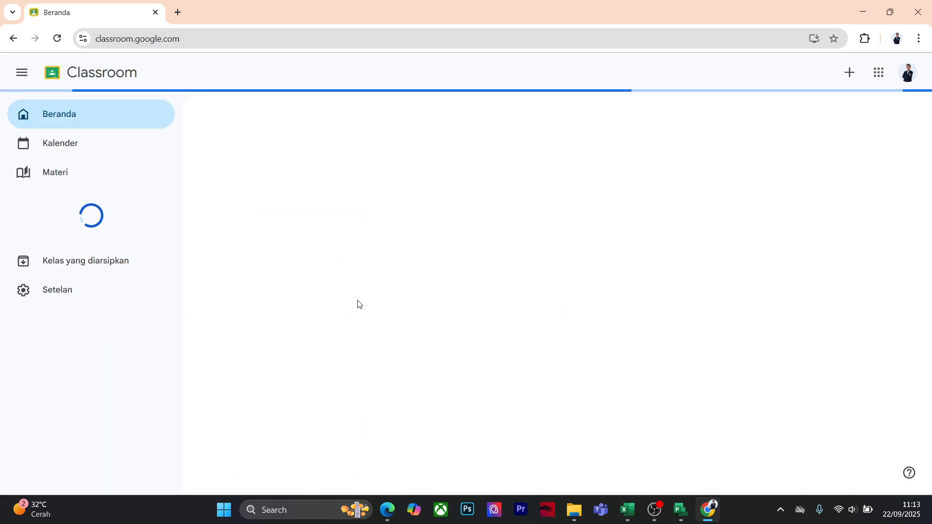
# Find the APLIKOMP 2022 A class among the enrolled classes and open its forum
pyautogui.scroll(-1, 585, 336)
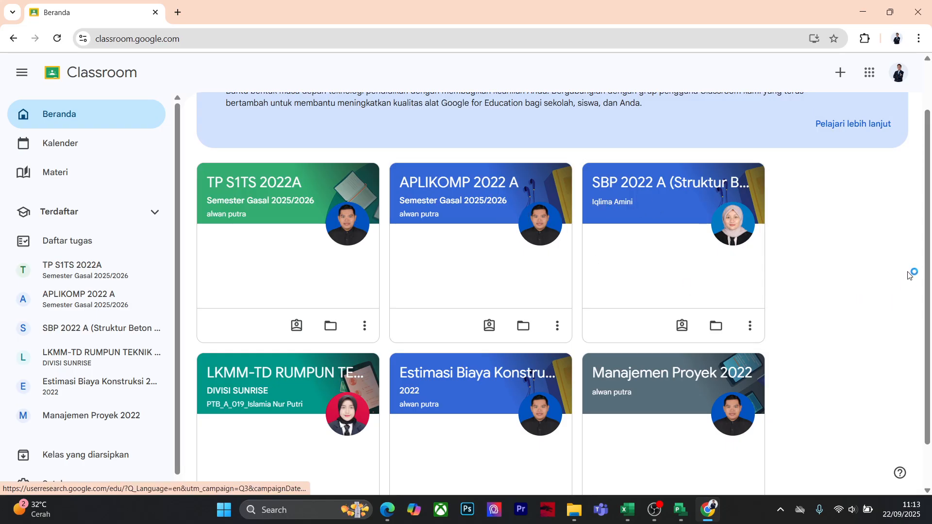
pyautogui.scroll(1, 912, 272)
pyautogui.scroll(-2, 565, 384)
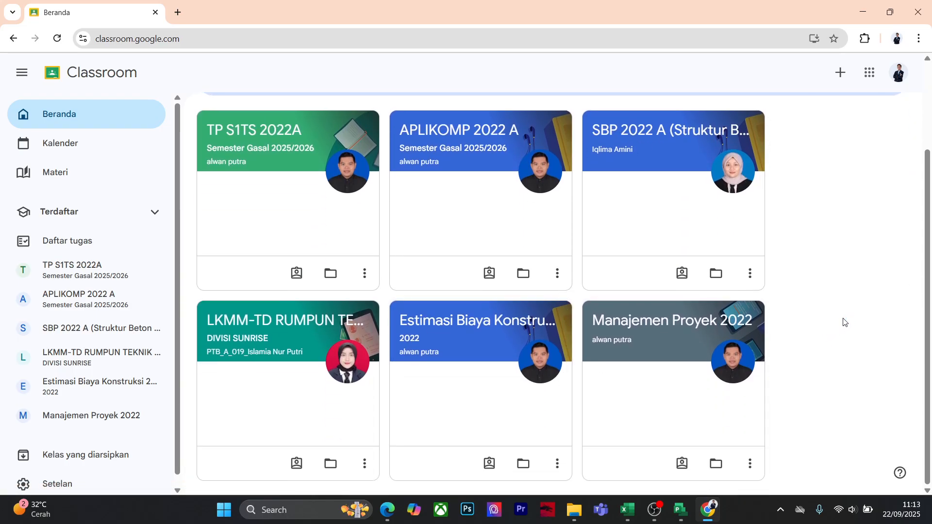
pyautogui.scroll(1, 843, 321)
pyautogui.click(495, 196)
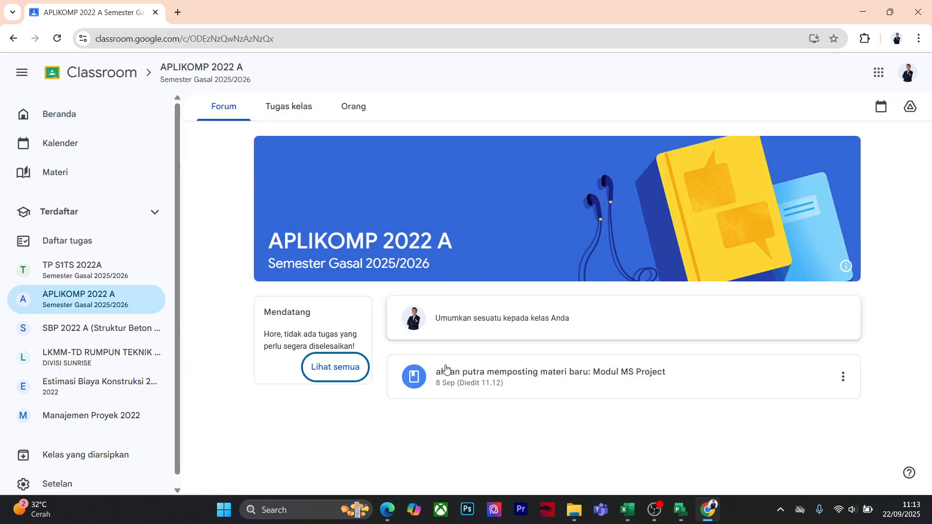
pyautogui.click(287, 107)
pyautogui.click(222, 112)
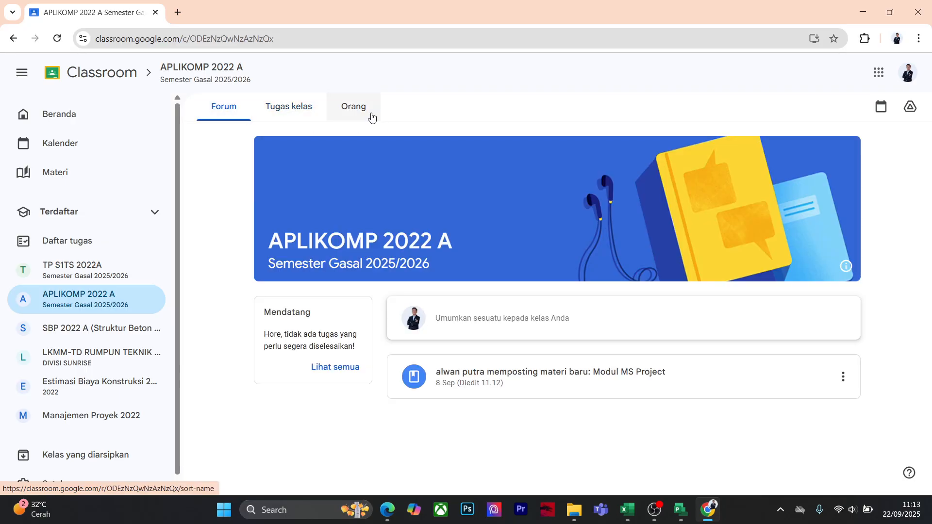
# Open the Modul MS Project material posted in the forum of the APLIKOMP 2022 A class
pyautogui.click(369, 114)
pyautogui.click(235, 120)
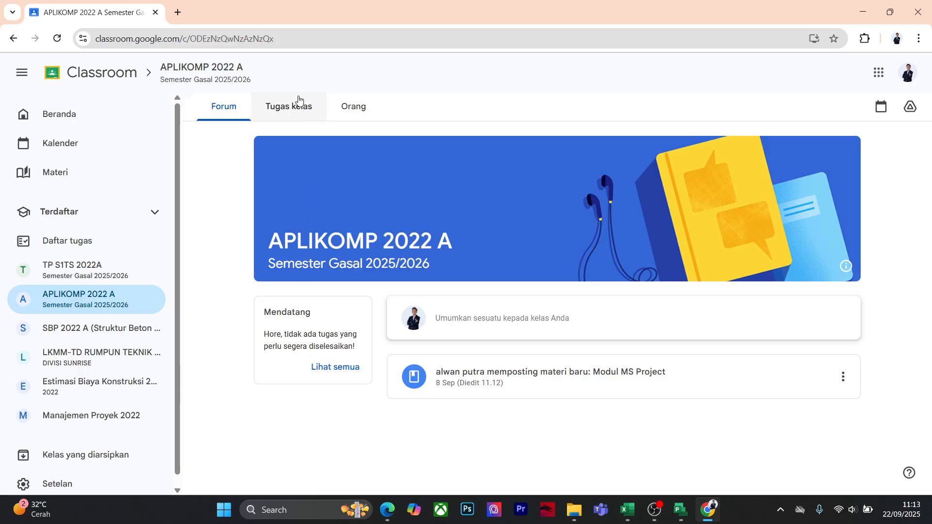
pyautogui.click(301, 114)
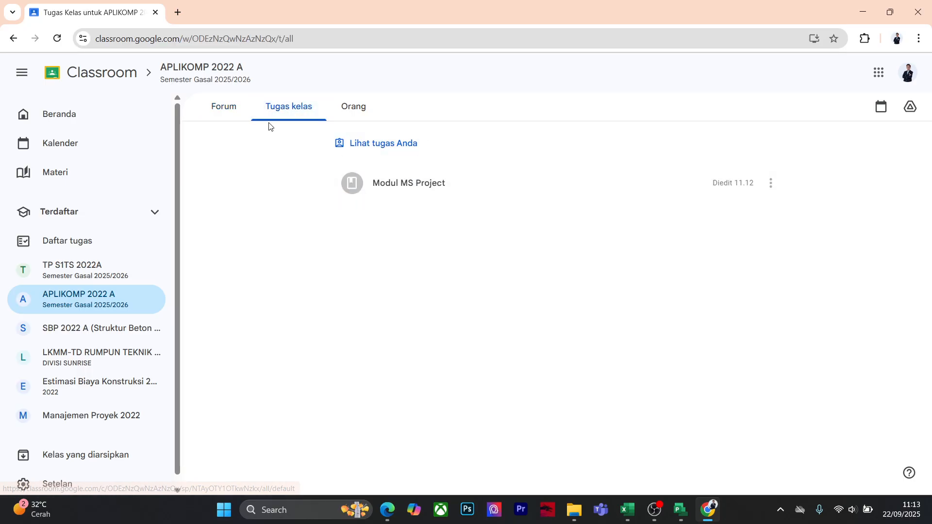
pyautogui.click(221, 112)
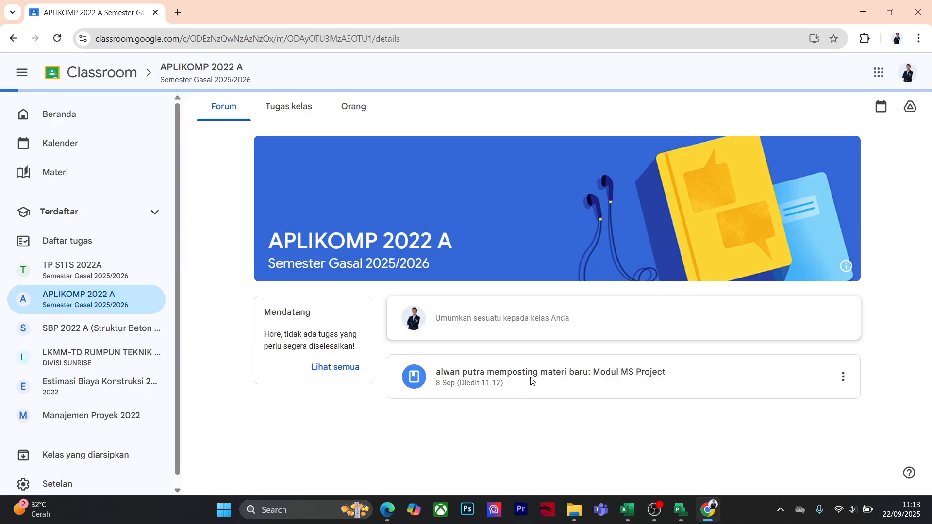
pyautogui.click(513, 389)
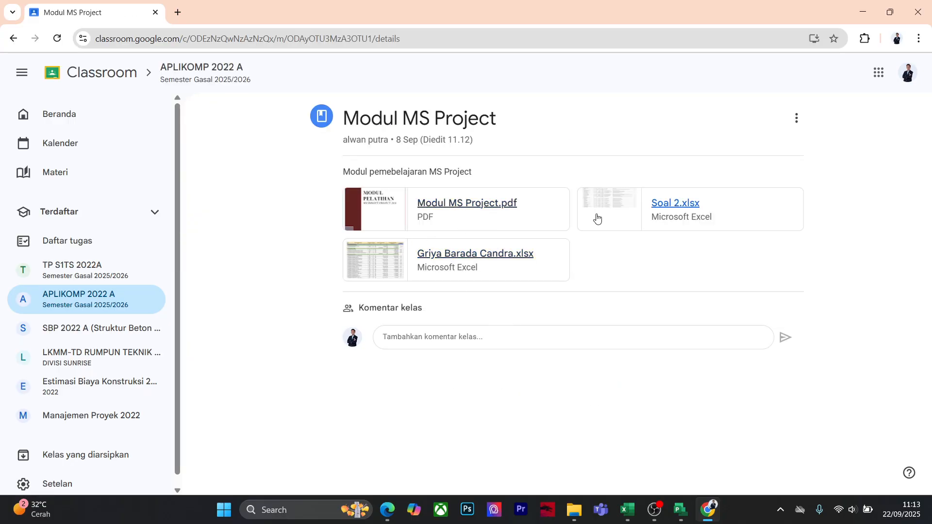
# Open the attachment Griya Barada Candra.xlsx in its own browser tab and download it
pyautogui.click(506, 260)
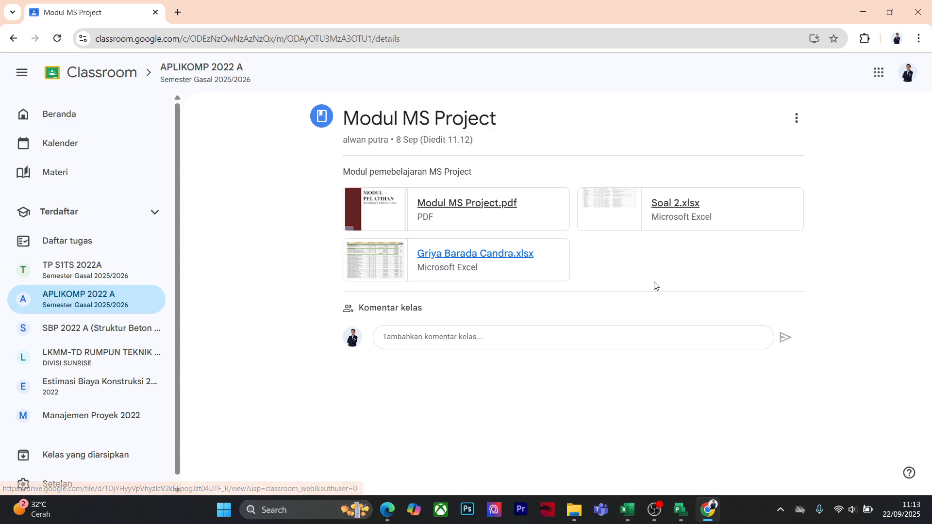
pyautogui.click(504, 262)
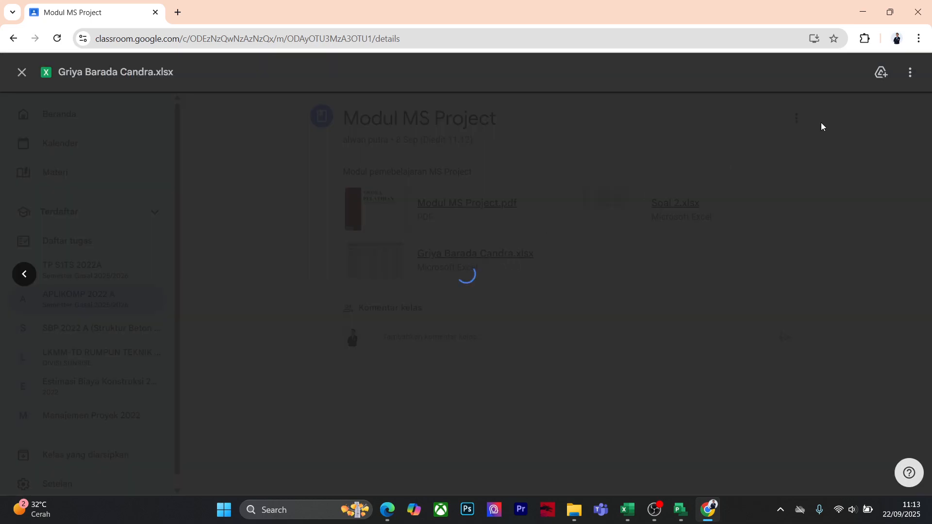
pyautogui.click(911, 72)
pyautogui.click(858, 130)
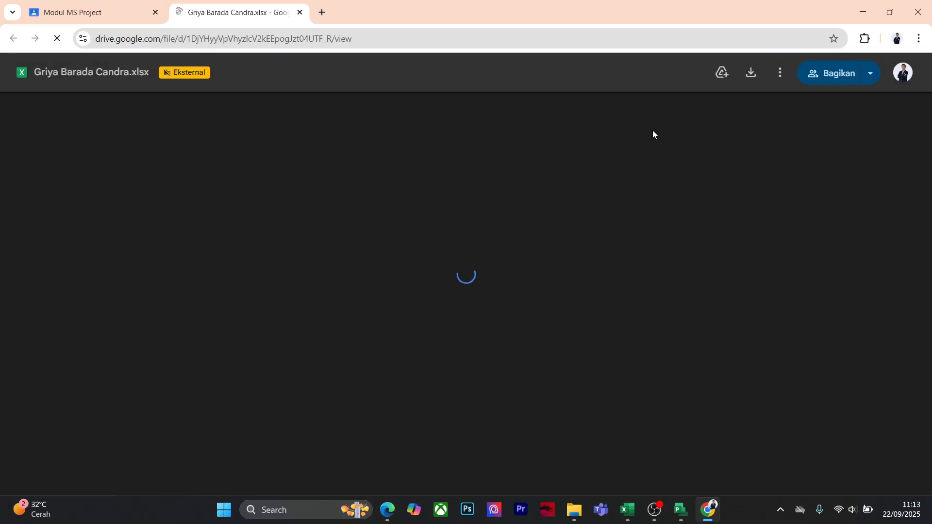
pyautogui.click(752, 73)
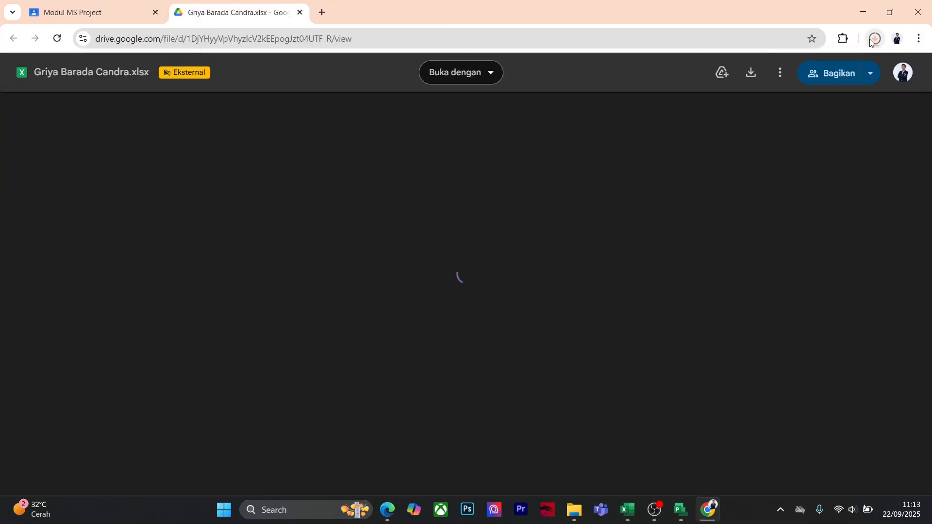
# Check the download progress of Griya Barada Candra.xlsx and look over the work item list in its 3. DUP sheet preview
pyautogui.click(873, 39)
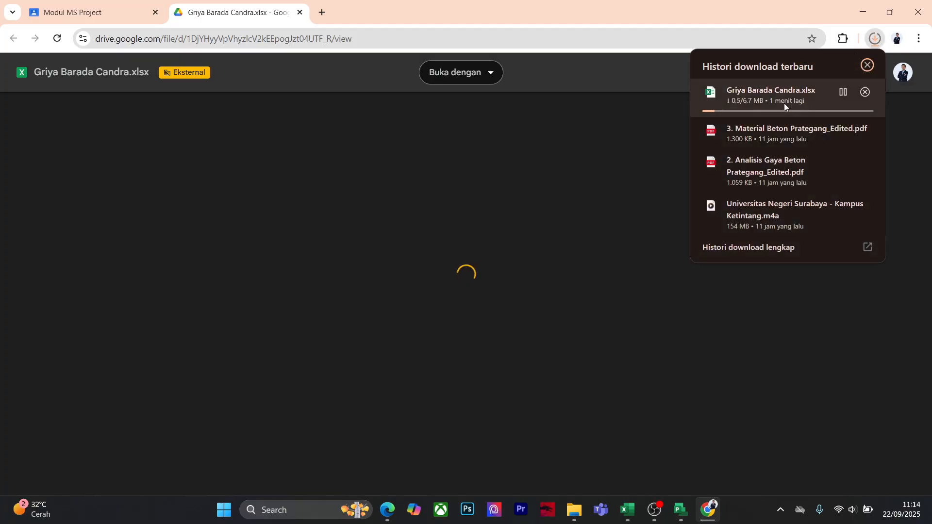
pyautogui.click(759, 509)
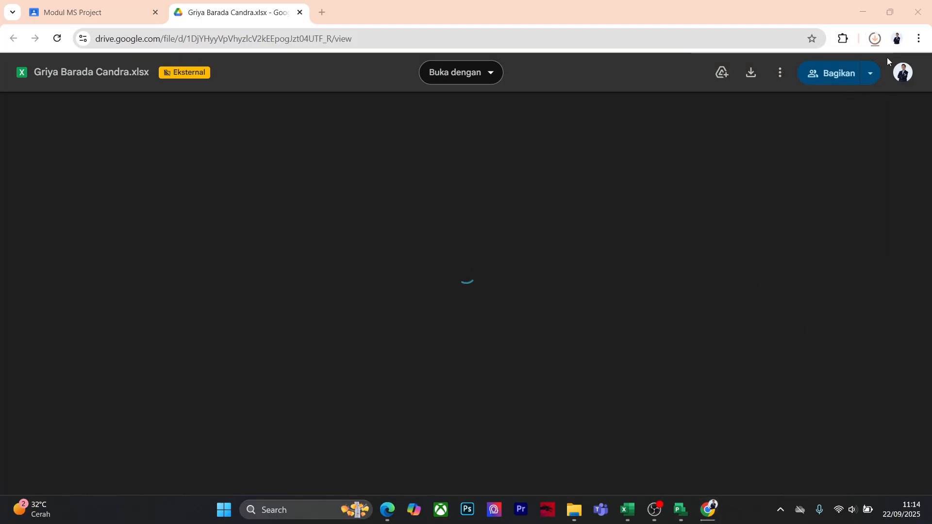
pyautogui.click(874, 40)
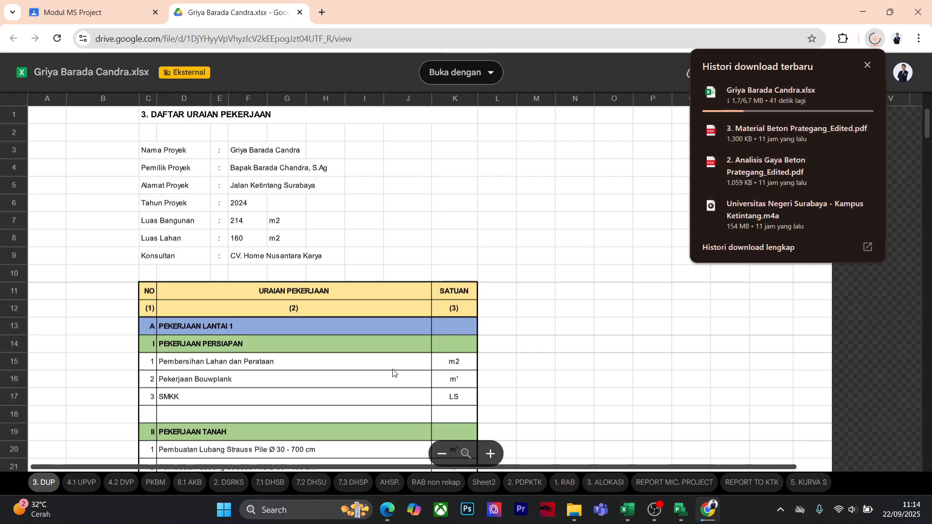
pyautogui.scroll(-5, 406, 365)
pyautogui.scroll(5, 406, 365)
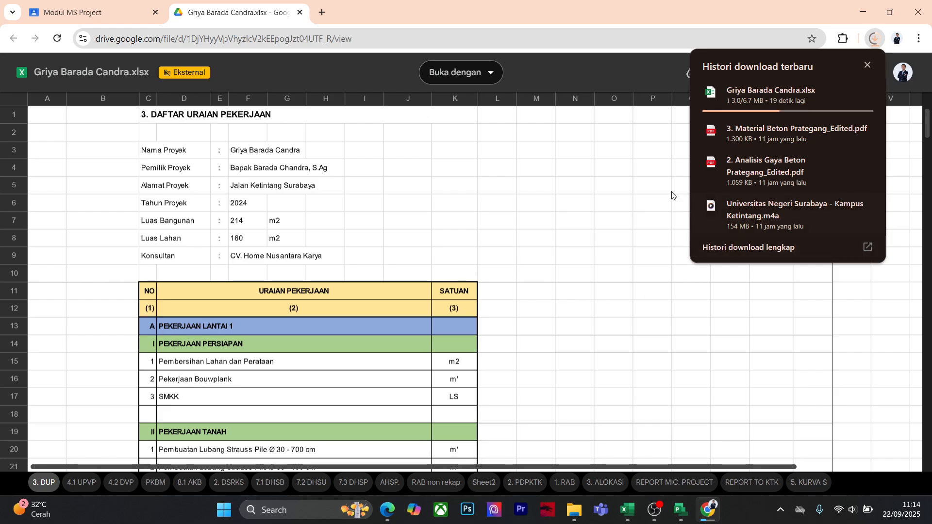
pyautogui.scroll(-10, 609, 425)
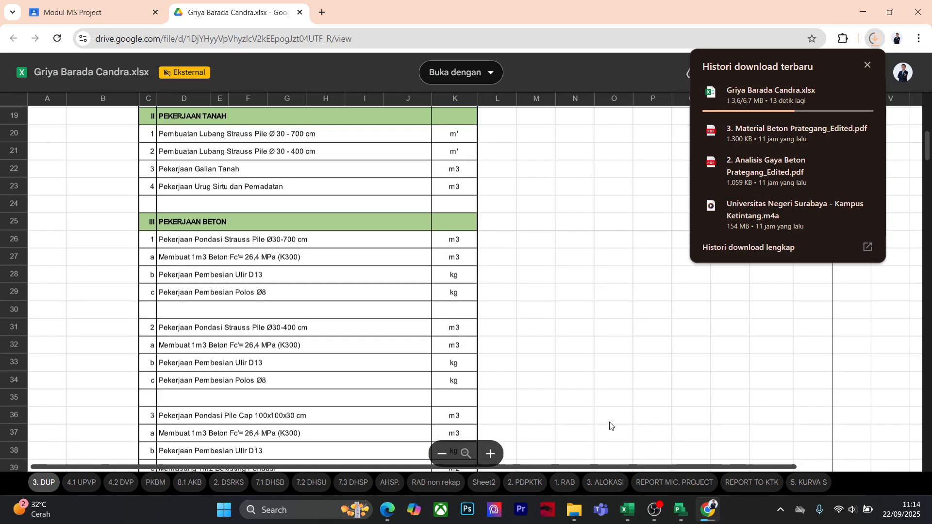
pyautogui.scroll(10, 610, 425)
pyautogui.scroll(1, 610, 425)
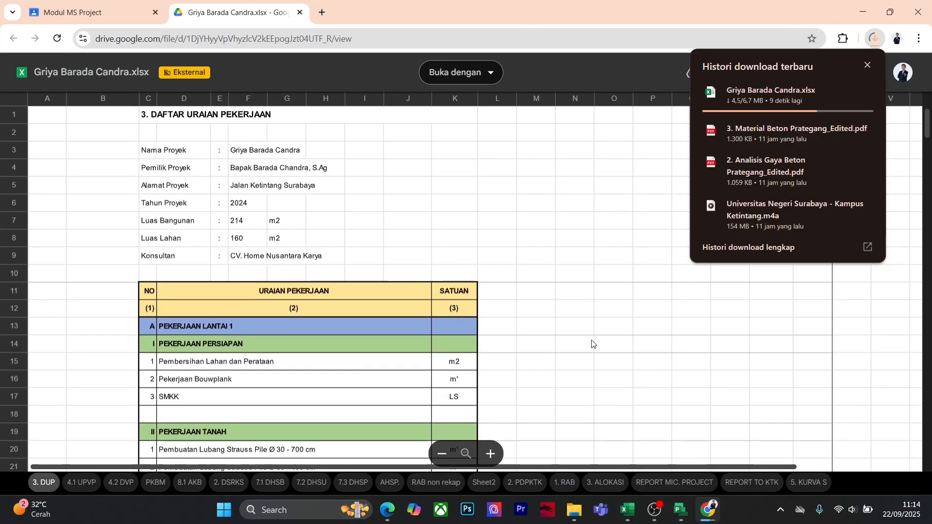
pyautogui.click(736, 520)
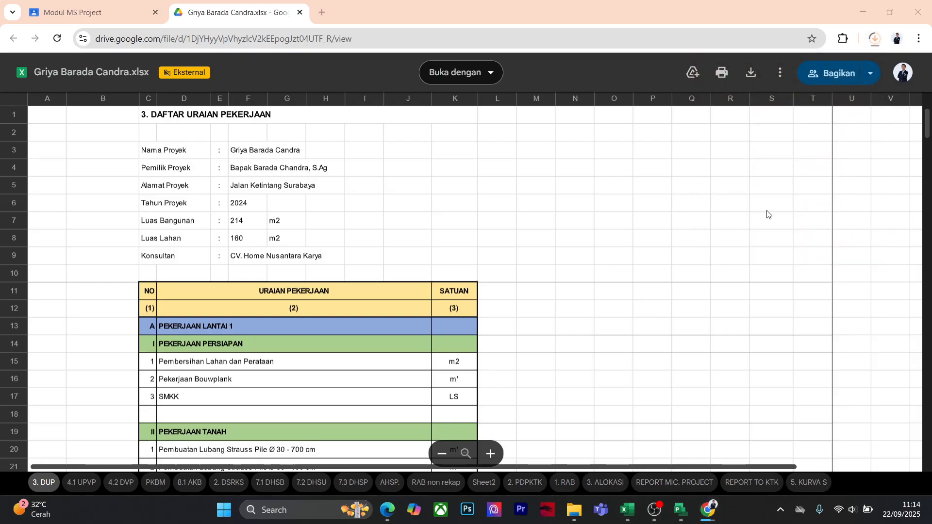
pyautogui.click(875, 39)
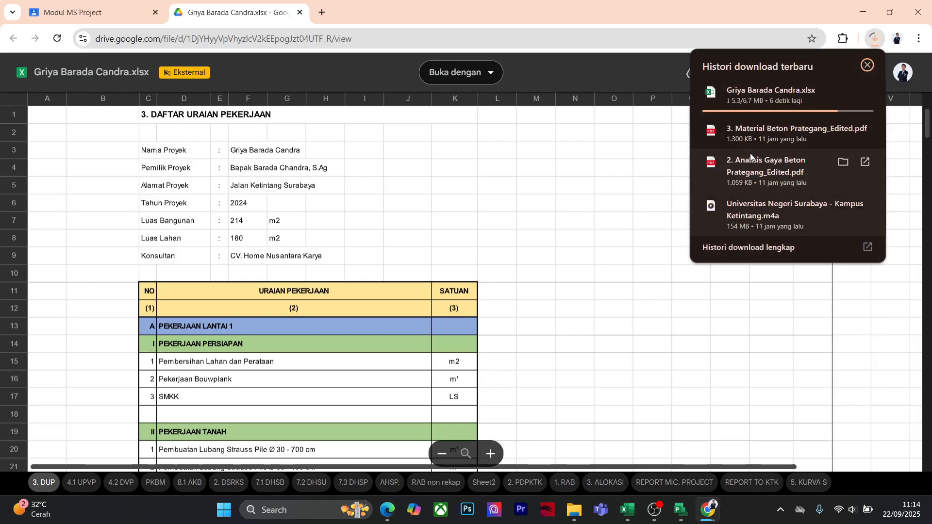
pyautogui.click(735, 518)
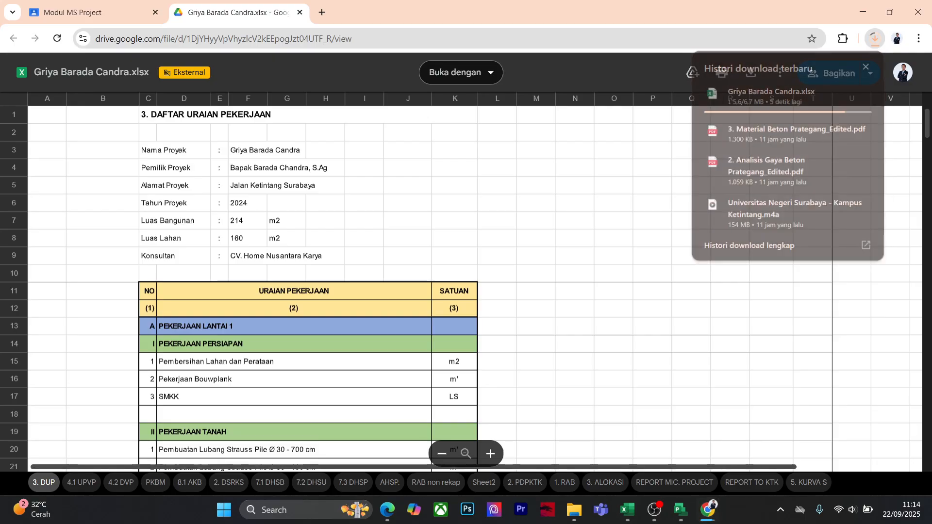
pyautogui.click(874, 41)
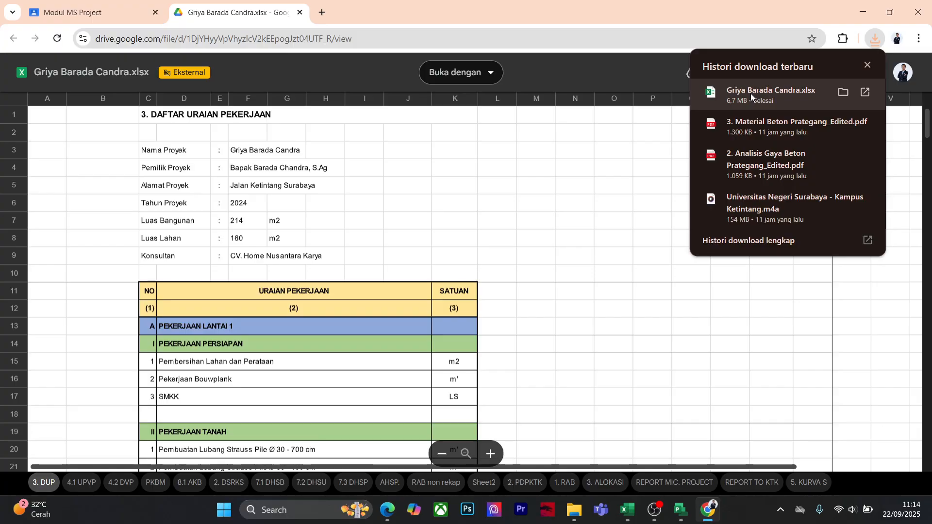
pyautogui.click(748, 521)
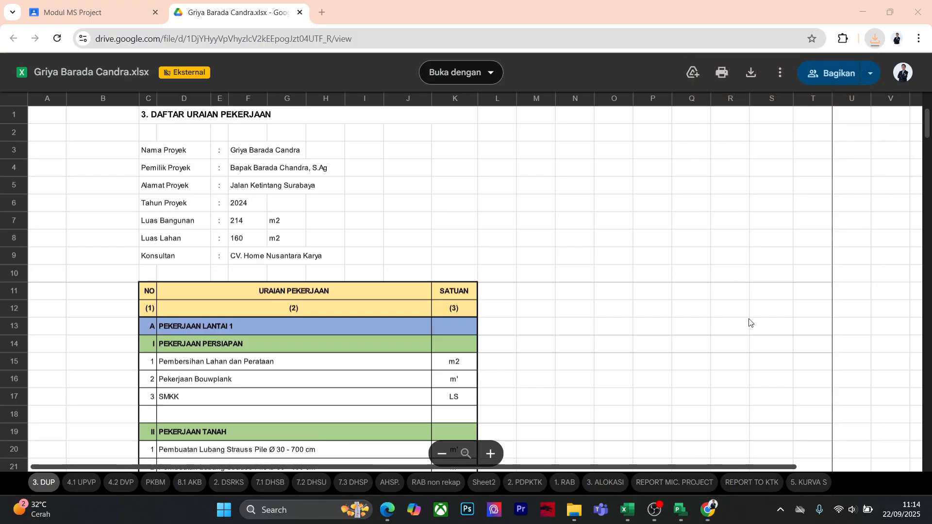
pyautogui.click(702, 519)
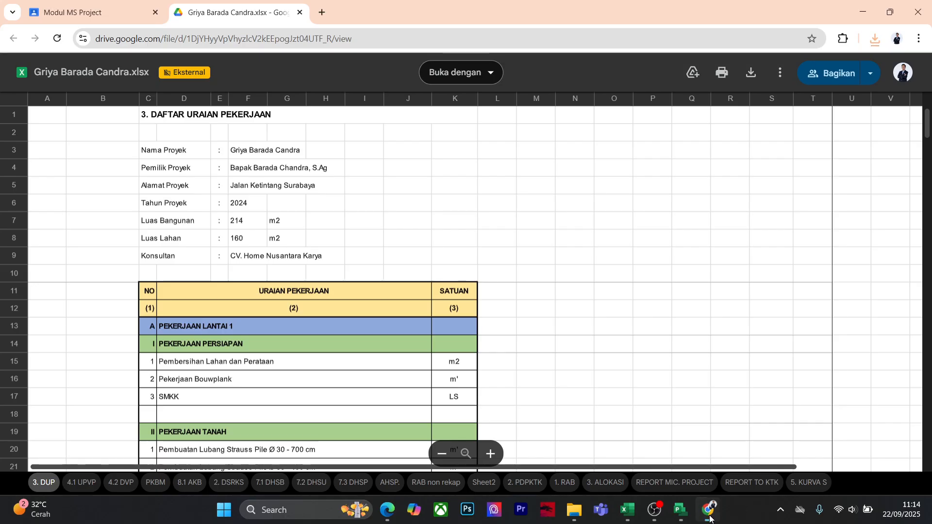
# Open Griya Barada Candra.xlsx from the Downloads folder in Excel and enable editing
pyautogui.click(586, 521)
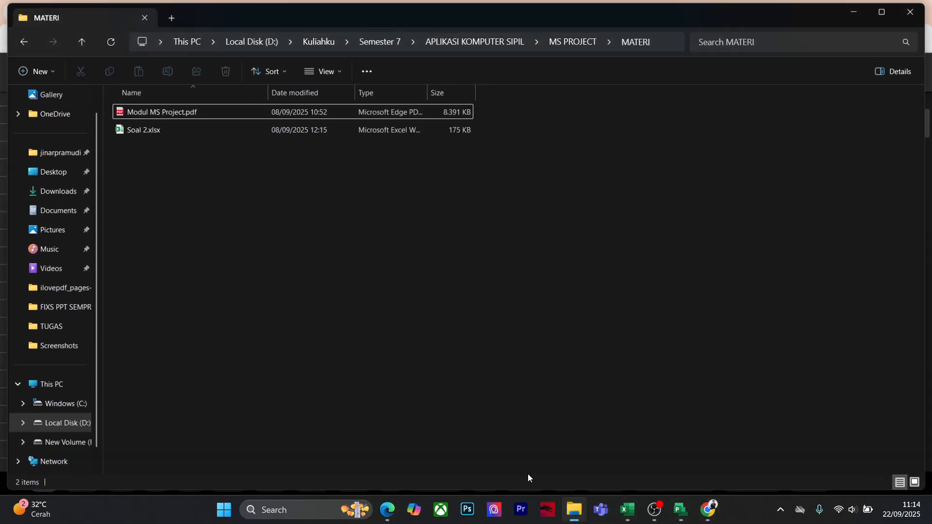
pyautogui.click(47, 190)
pyautogui.click(284, 140)
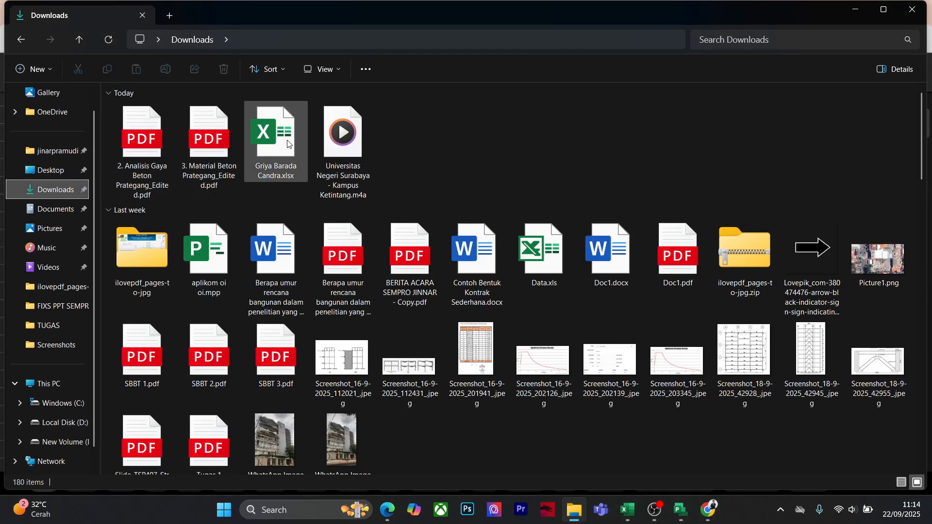
pyautogui.doubleClick(284, 140)
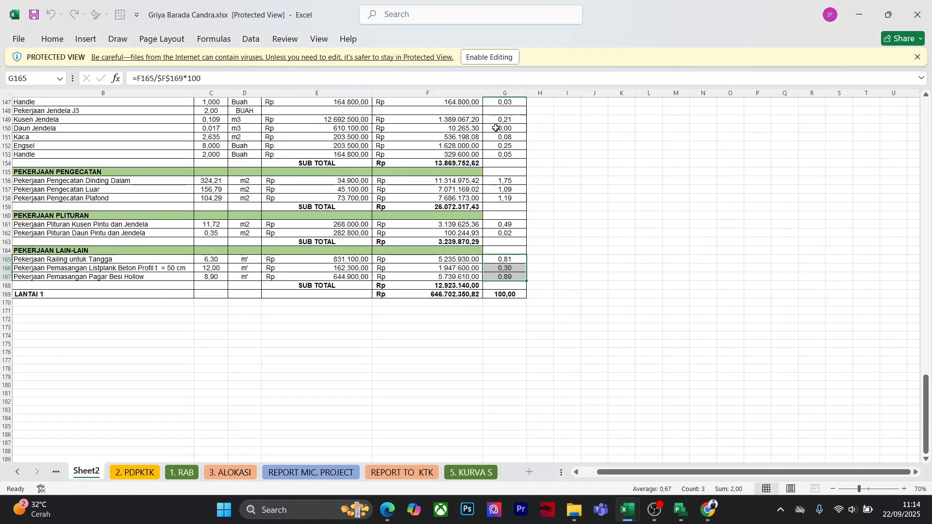
pyautogui.click(497, 57)
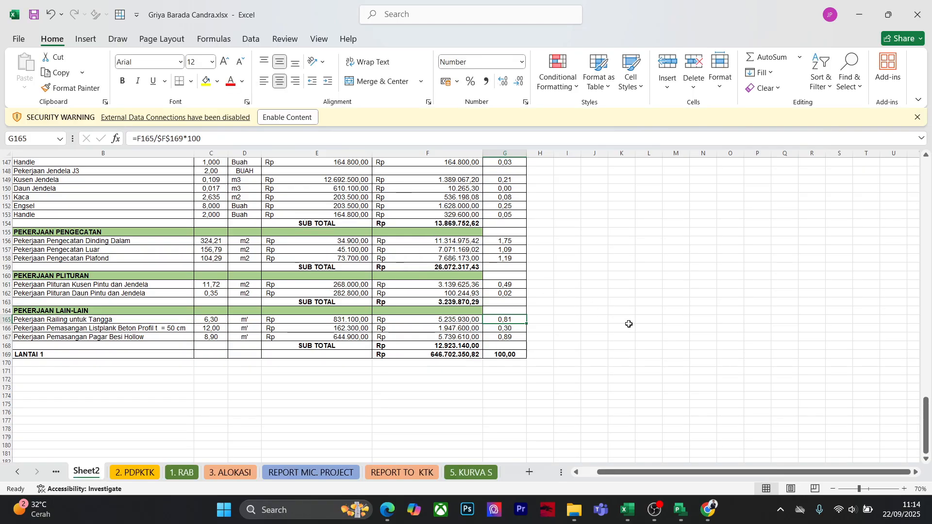
# Find the KONTROL REKAPITULASI TENAGA KERJA table near the end of the 3. ALOKASI sheet and enlarge it to 70%
pyautogui.click(676, 328)
pyautogui.scroll(17, 651, 408)
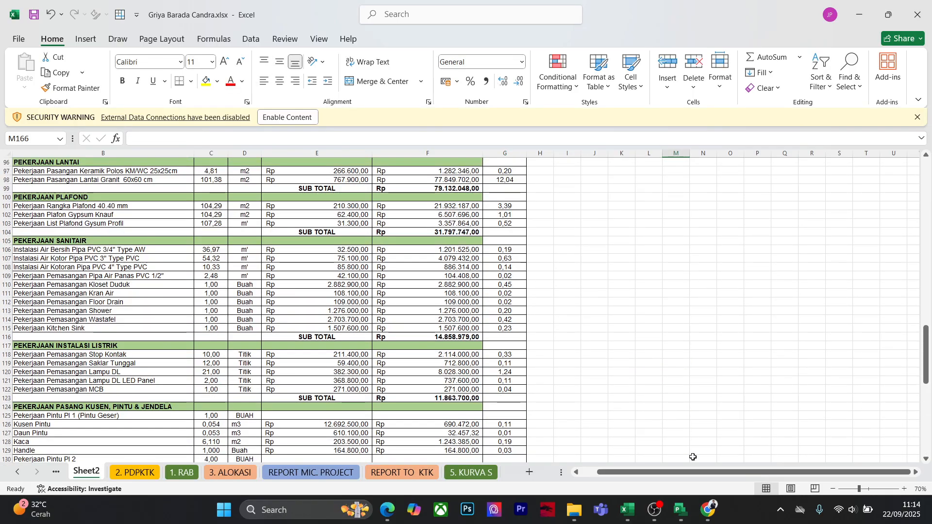
pyautogui.hscroll(-1, 694, 457)
pyautogui.scroll(13, 365, 394)
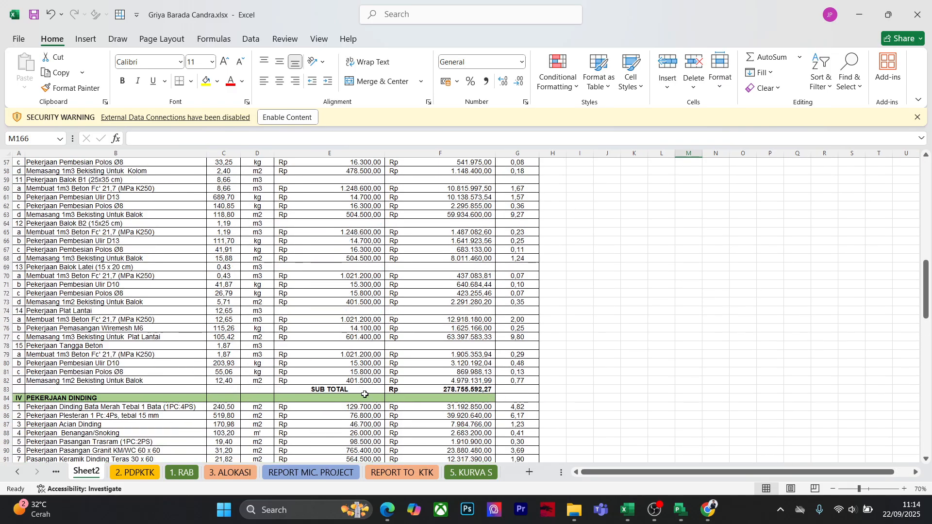
pyautogui.click(215, 472)
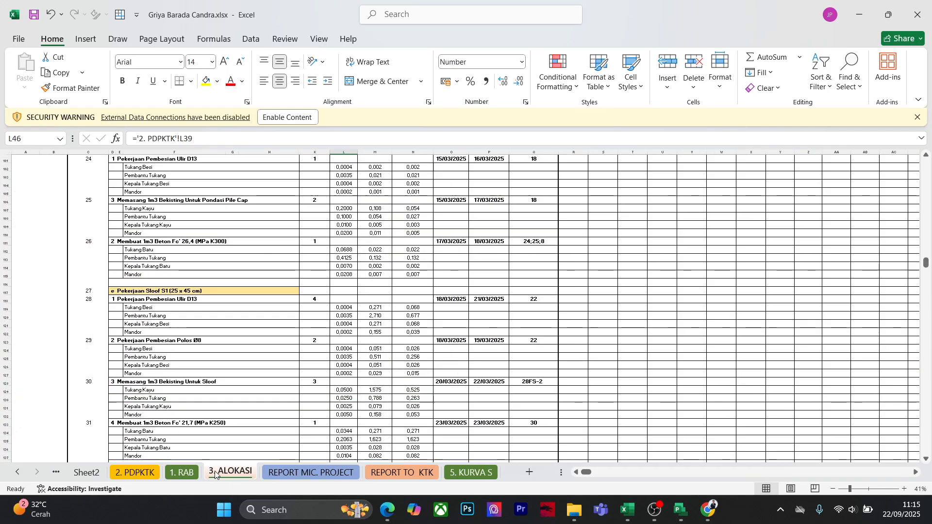
pyautogui.scroll(19, 528, 267)
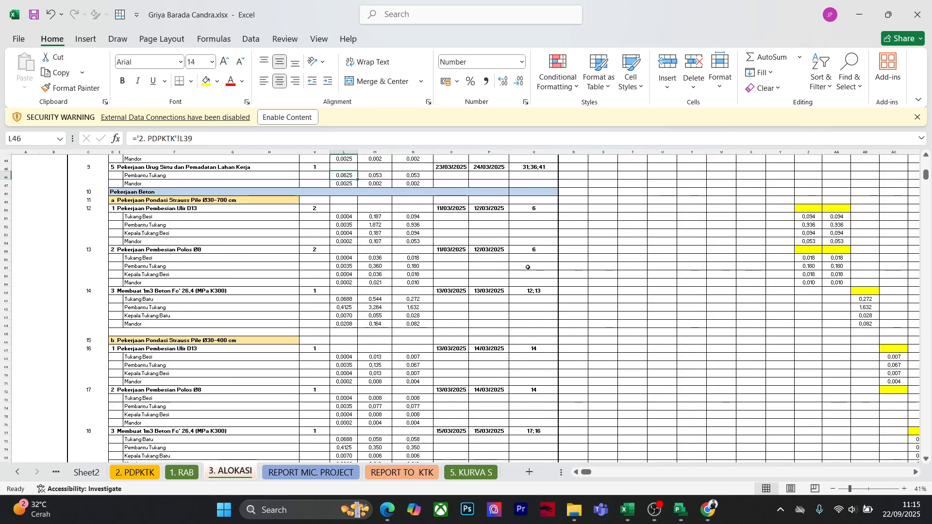
pyautogui.scroll(-16, 529, 267)
pyautogui.moveTo(927, 183); pyautogui.dragTo(920, 427)
pyautogui.click(904, 490)
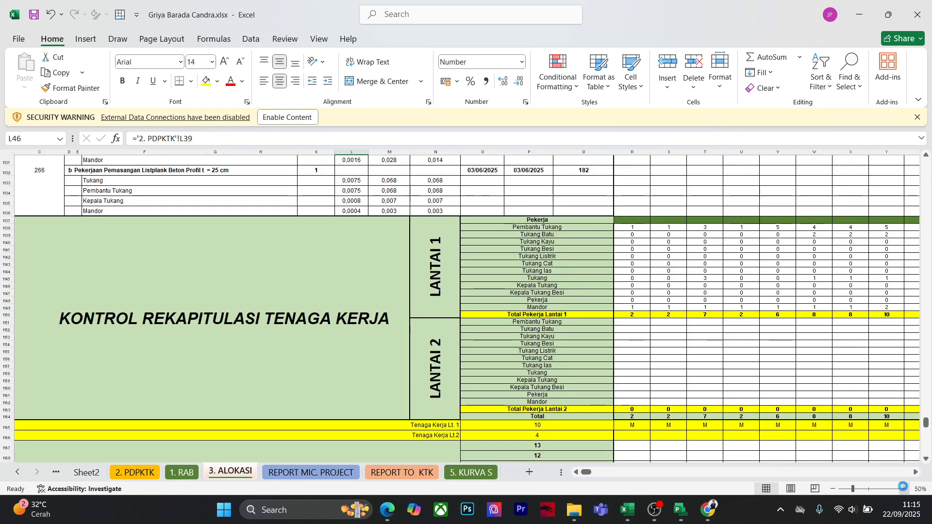
pyautogui.click(904, 489)
pyautogui.click(904, 489)
pyautogui.scroll(1, 693, 315)
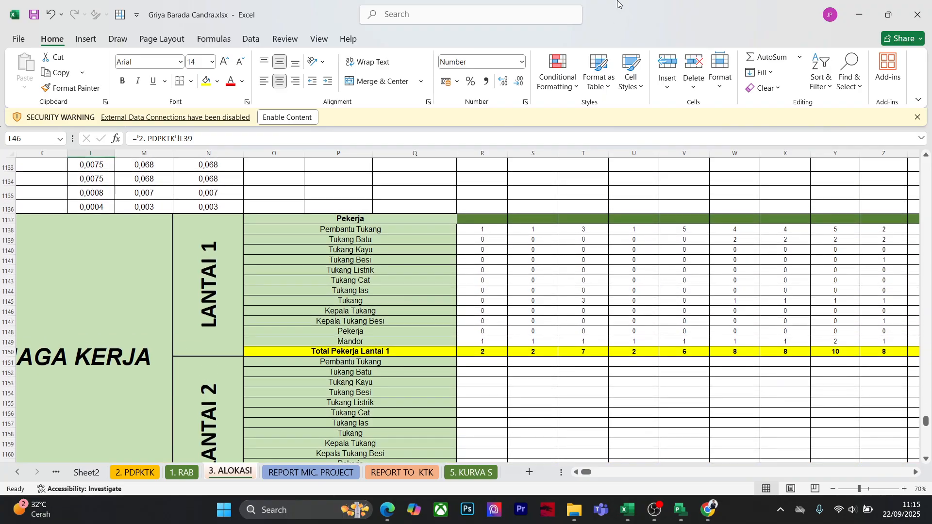
# Arrange the Griya Barada Candra.xlsx workbook side by side with the APLIKOM LATIHAN 1 (2).mpp Resource Sheet and select its first Resource Name cell
pyautogui.moveTo(667, 11); pyautogui.dragTo(2, 161)
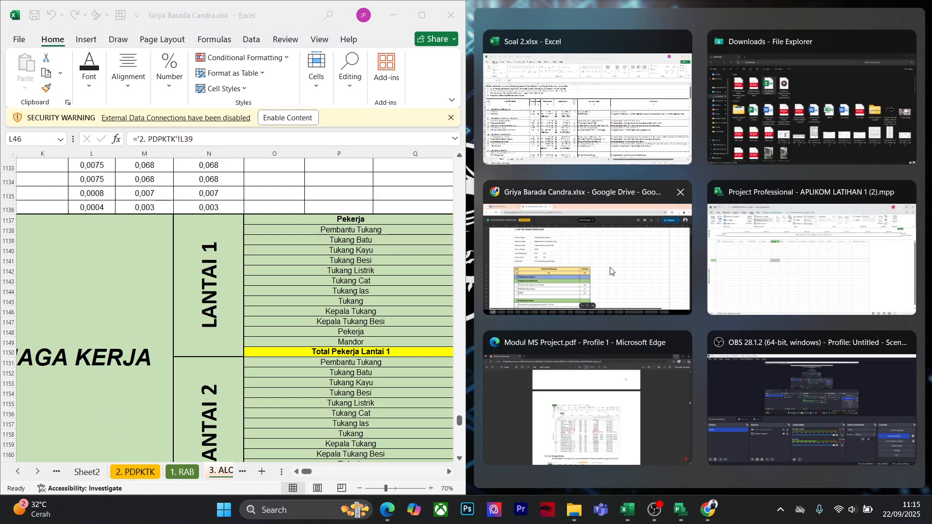
pyautogui.click(830, 213)
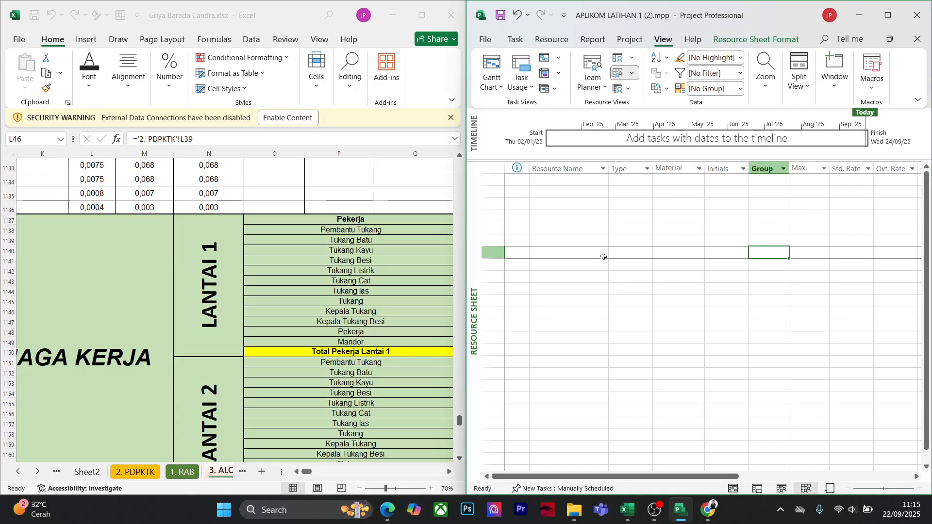
pyautogui.click(559, 181)
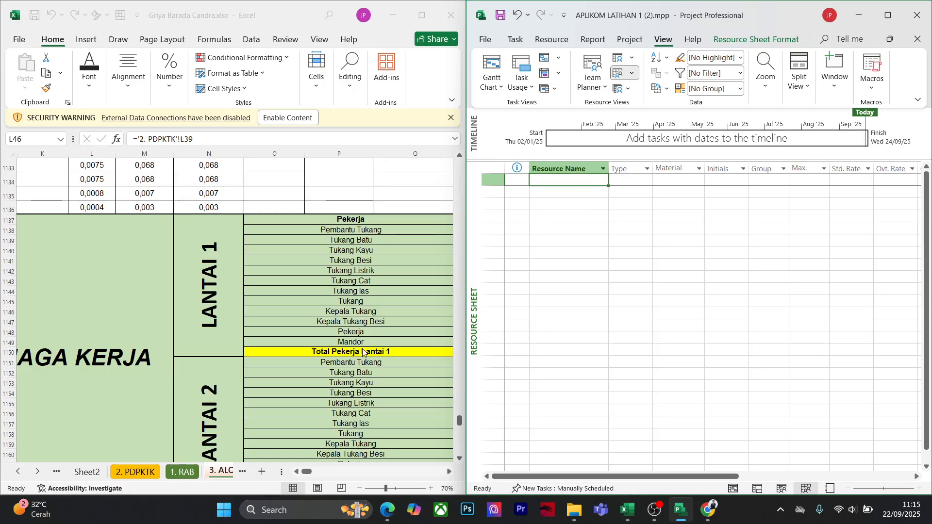
# Copy Mandor from the LANTAI 1 worker list in Excel into the first Resource Name row of the Project Resource Sheet
pyautogui.click(383, 341)
pyautogui.hotkey('ctrl', 'c')
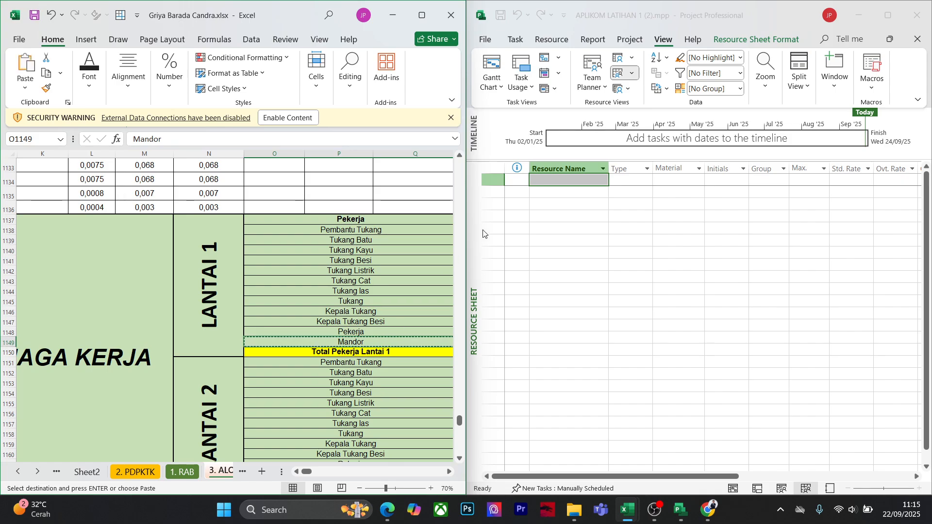
pyautogui.click(562, 182)
pyautogui.hotkey('ctrl', 'v')
pyautogui.click(580, 254)
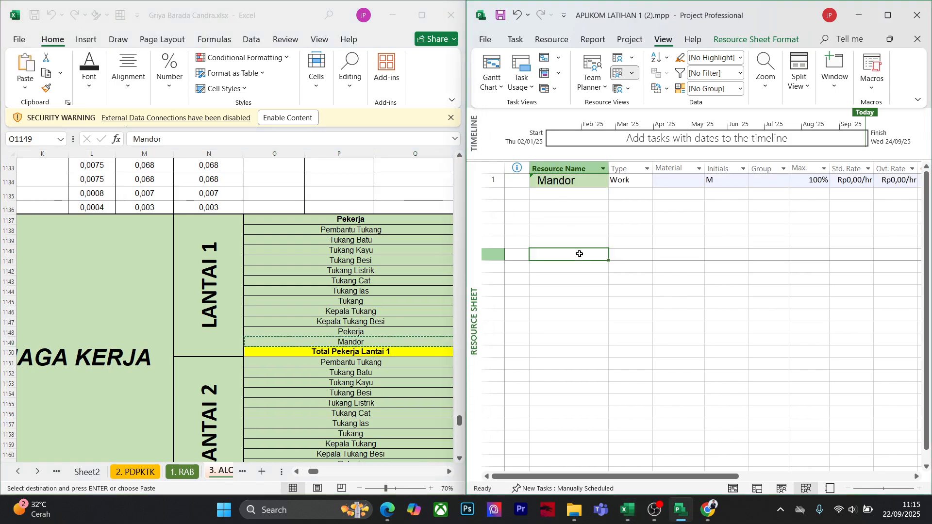
# Clear the pasted, oversized Mandor entry from the first Resource Name row by undoing the paste
pyautogui.click(579, 187)
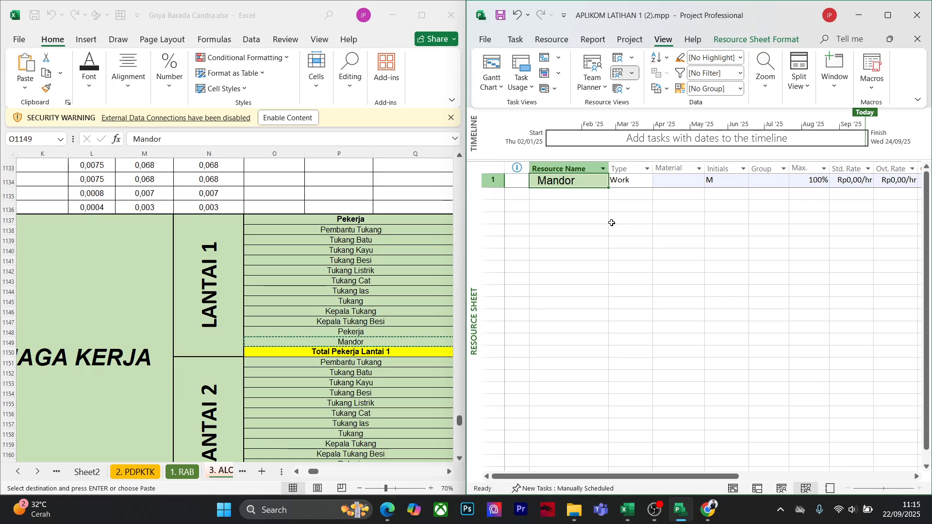
pyautogui.press('Delete')
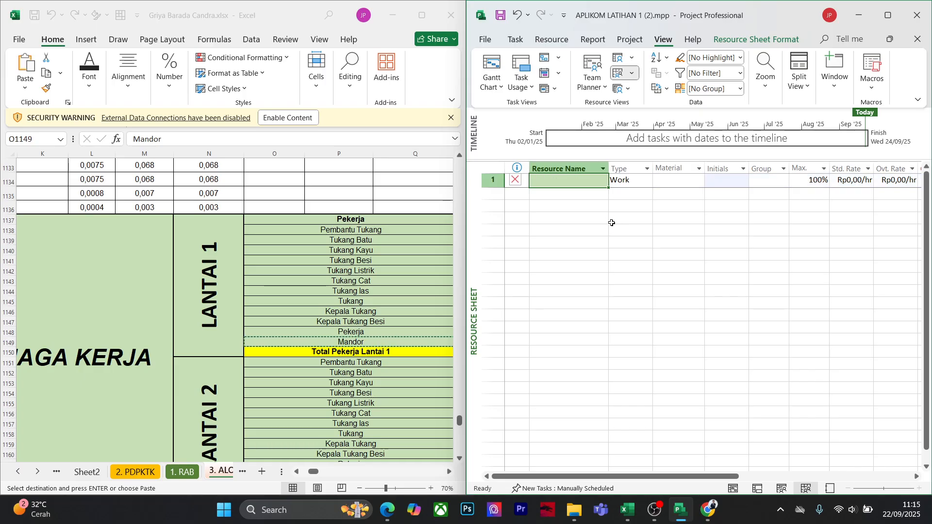
pyautogui.click(593, 243)
pyautogui.hotkey('ctrl', 'z')
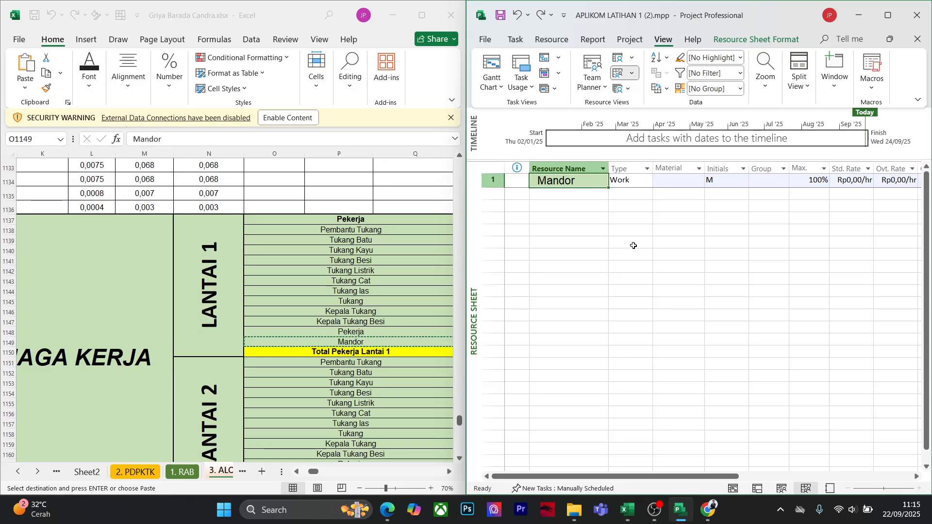
pyautogui.hotkey('ctrl', 'z')
pyautogui.click(661, 289)
# Enter Mandor and Pekerja as the first two resource names in the Resource Sheet
pyautogui.click(567, 180)
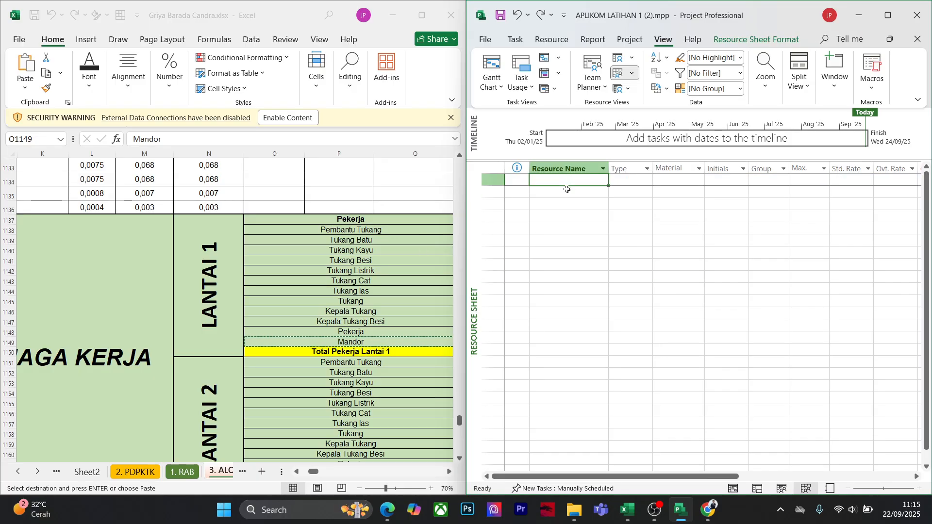
pyautogui.press('Down')
pyautogui.press('Down')
pyautogui.click(567, 180)
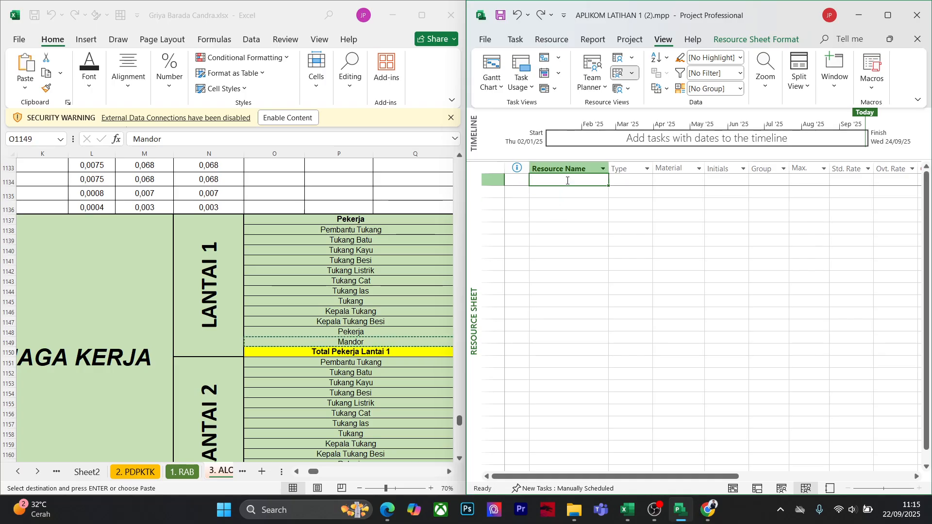
pyautogui.write('Mandor')
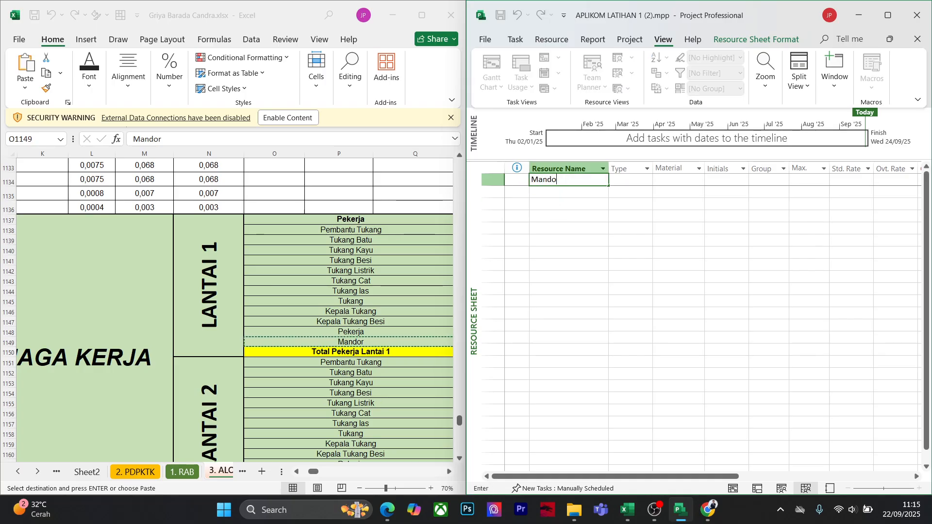
pyautogui.press('Return')
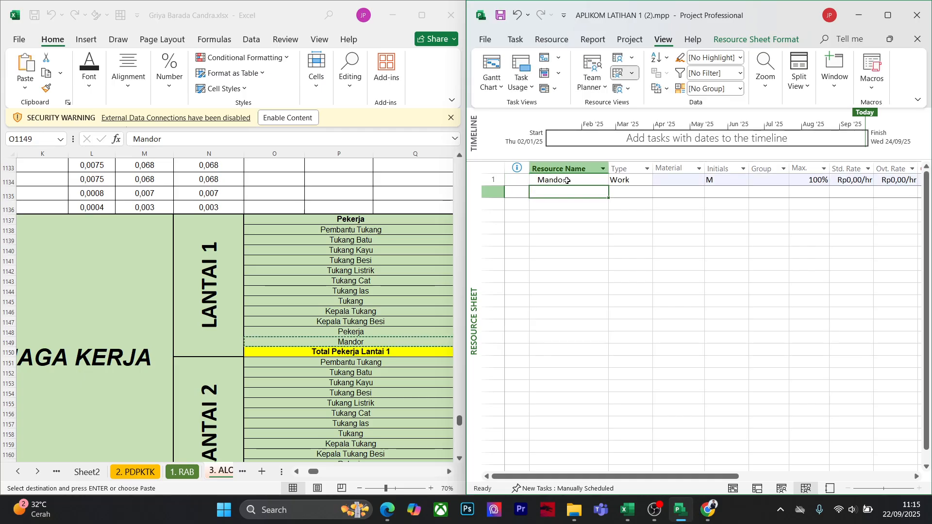
pyautogui.write('Pekerja')
pyautogui.press('Return')
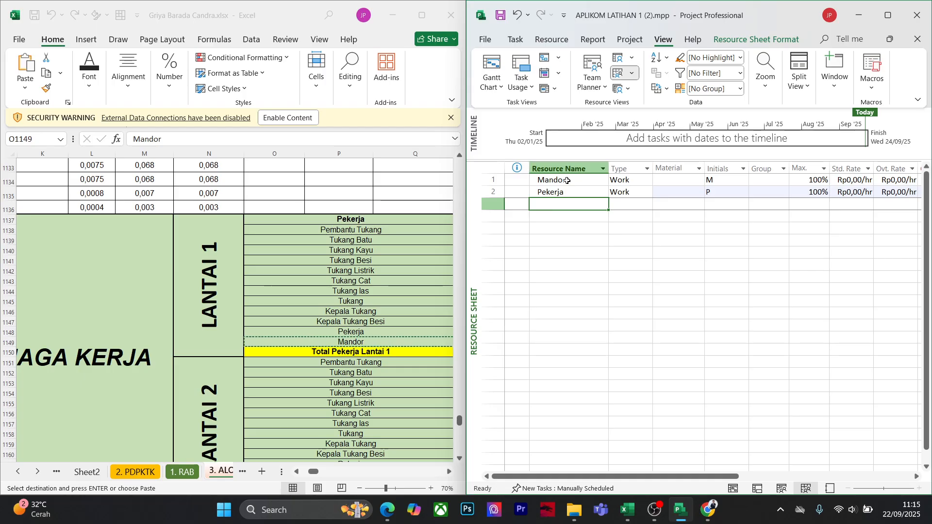
# Add Kepala tukang besi and kepala tukang as resources in rows 3 and 4
pyautogui.write('Kepala tu')
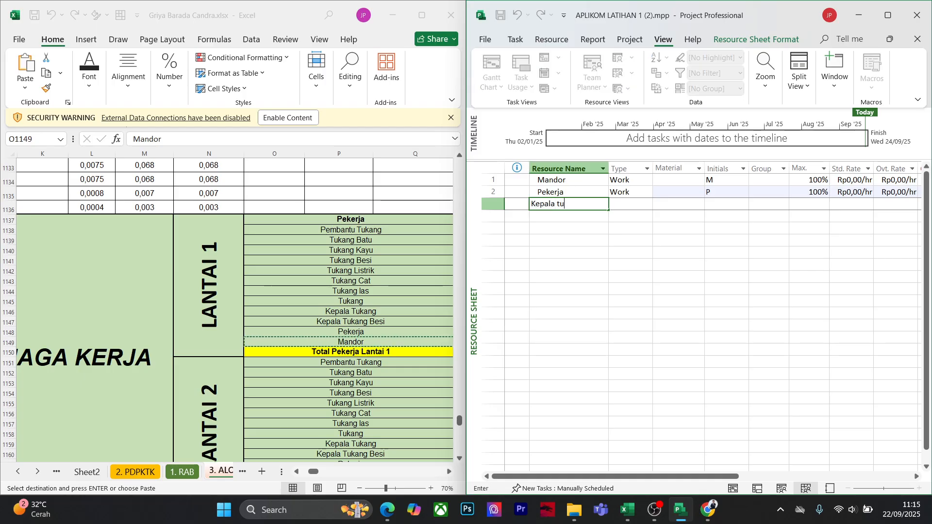
pyautogui.write('kang besi')
pyautogui.press('Return')
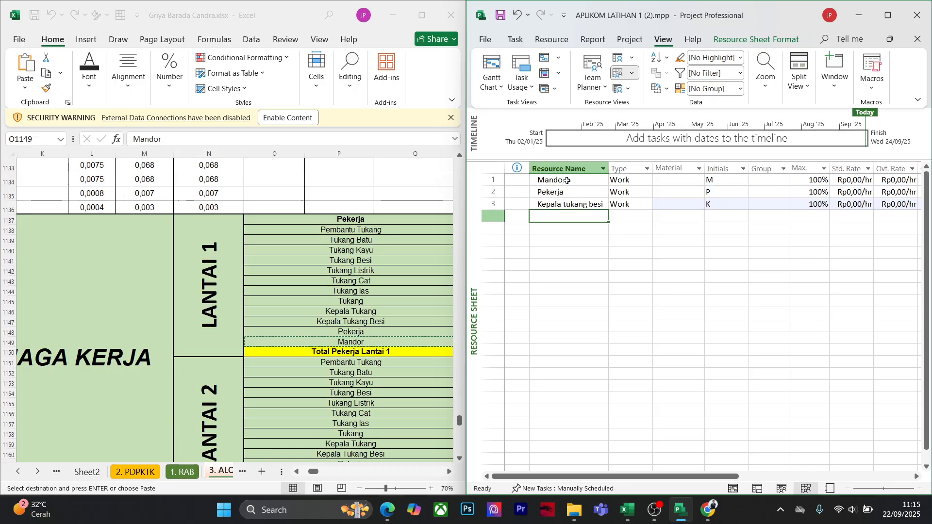
pyautogui.write('kepala')
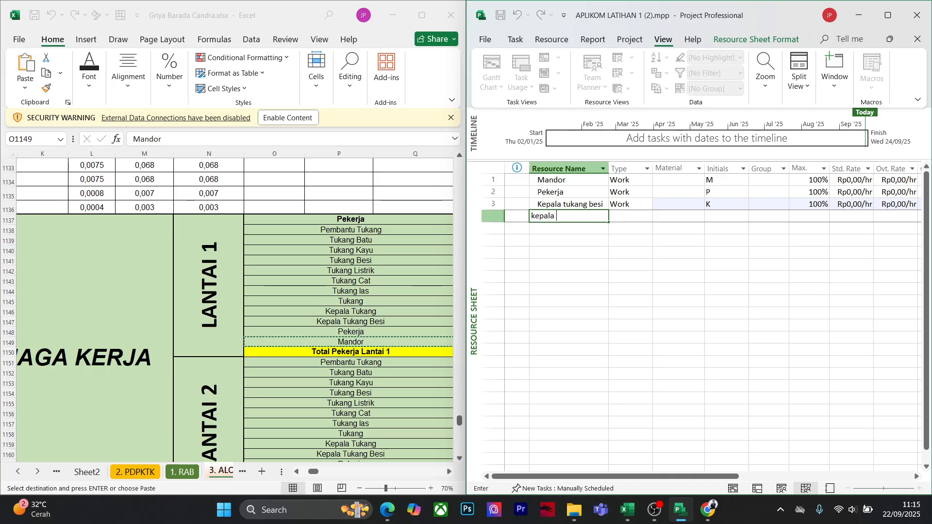
pyautogui.write(' tukang')
pyautogui.press('Return')
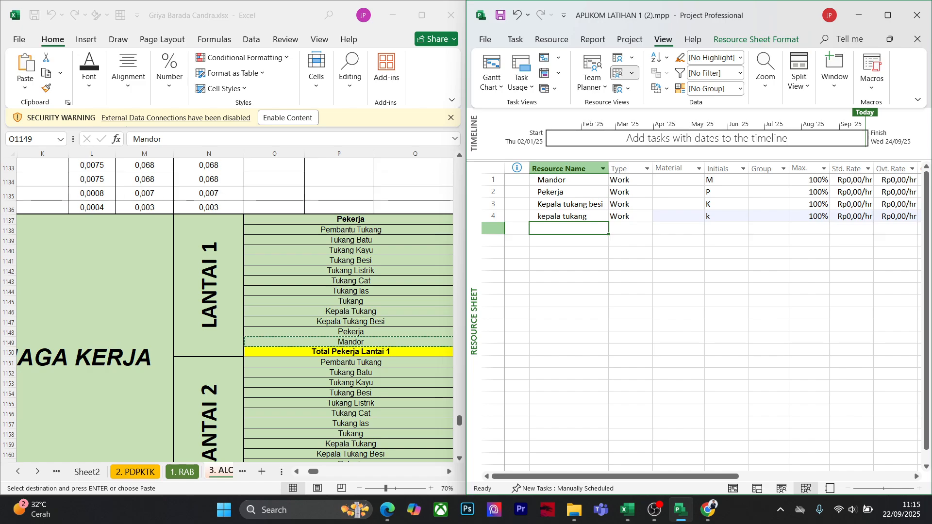
# Add tukang and tukang las as resources in rows 5 and 6
pyautogui.write('tu')
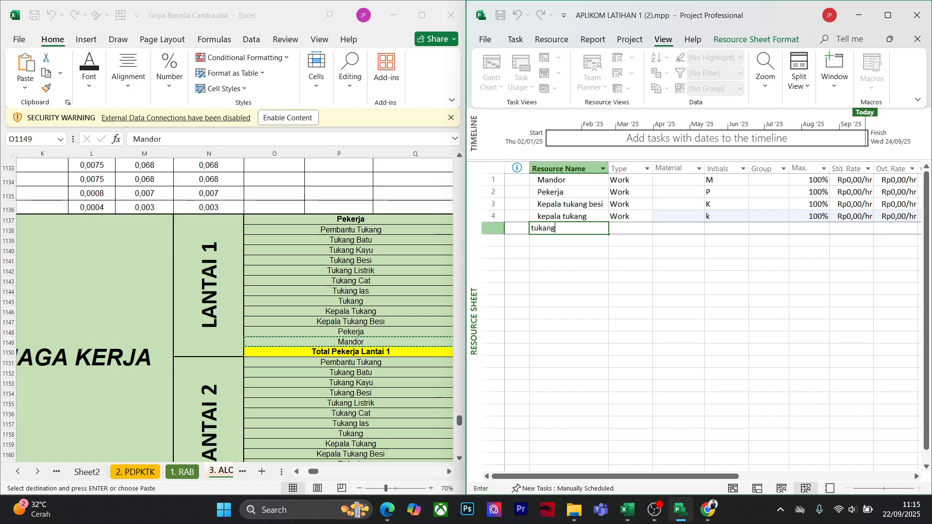
pyautogui.write('kang')
pyautogui.press('Return')
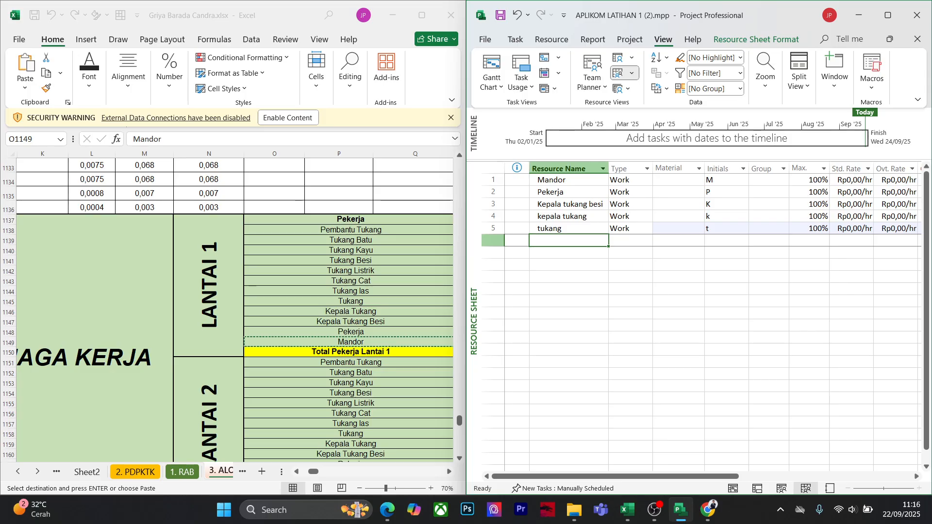
pyautogui.write('tukang las')
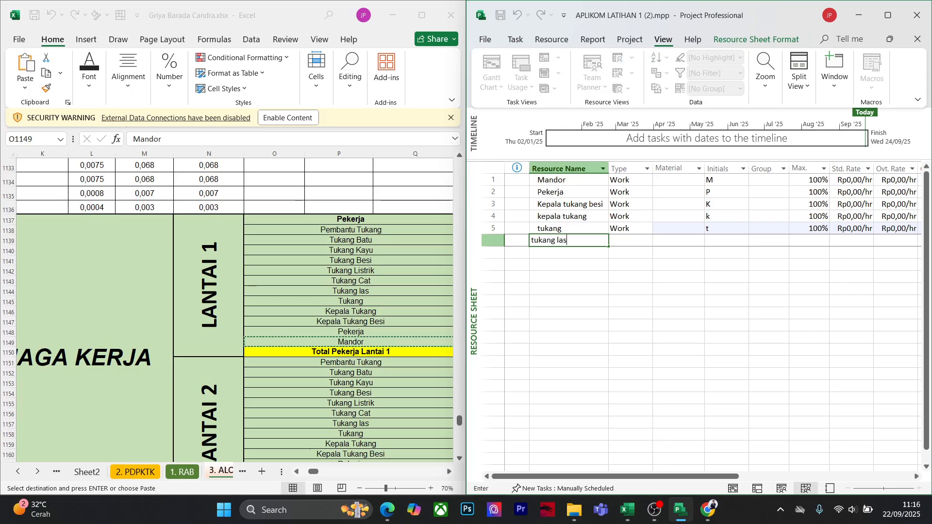
pyautogui.press('Return')
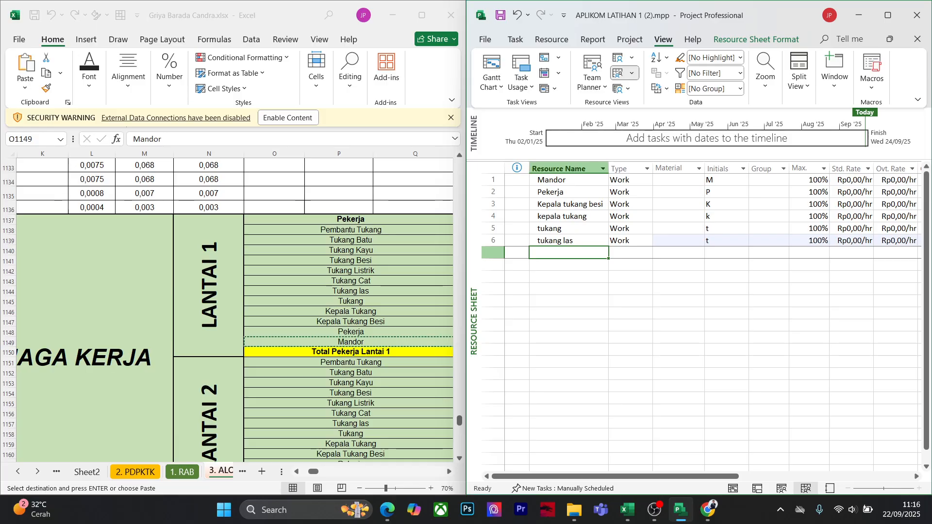
# Add tukang cat and tukang listrik as resources in rows 7 and 8
pyautogui.write('tukang cat')
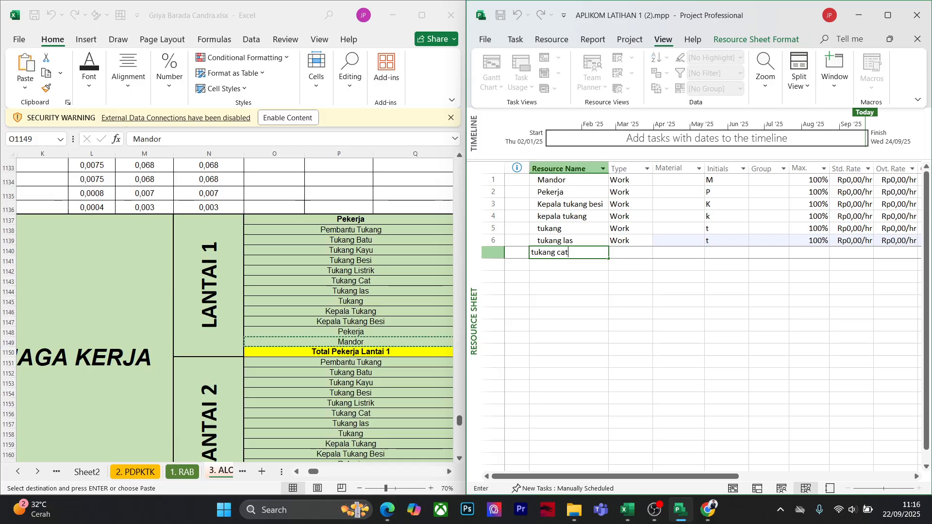
pyautogui.press('Return')
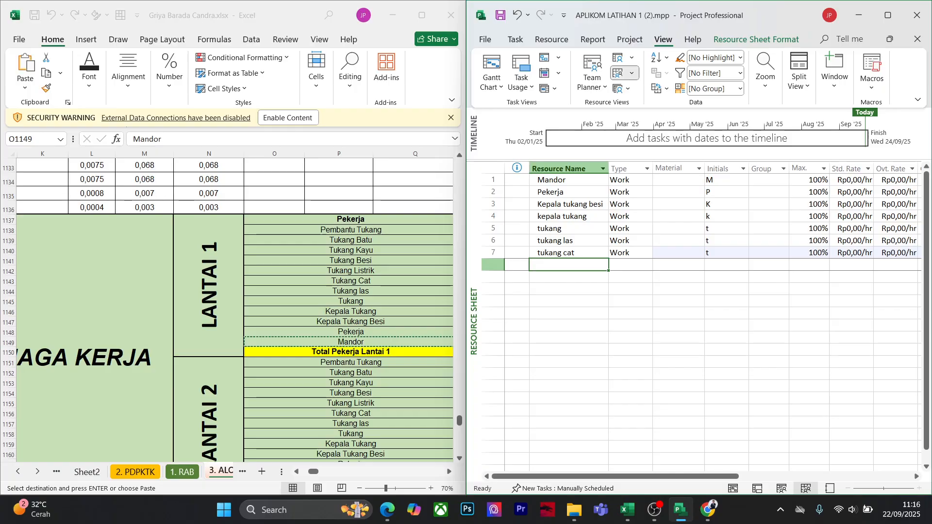
pyautogui.write('t')
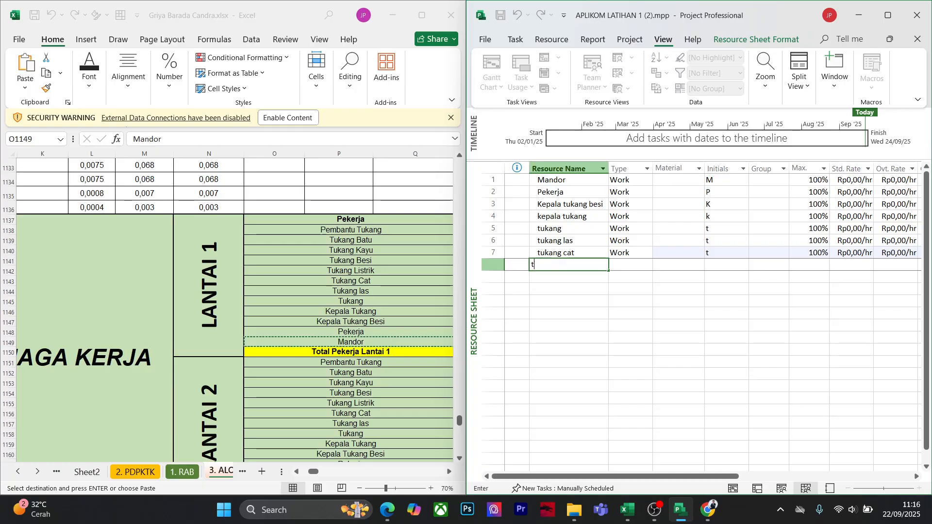
pyautogui.write('ykang')
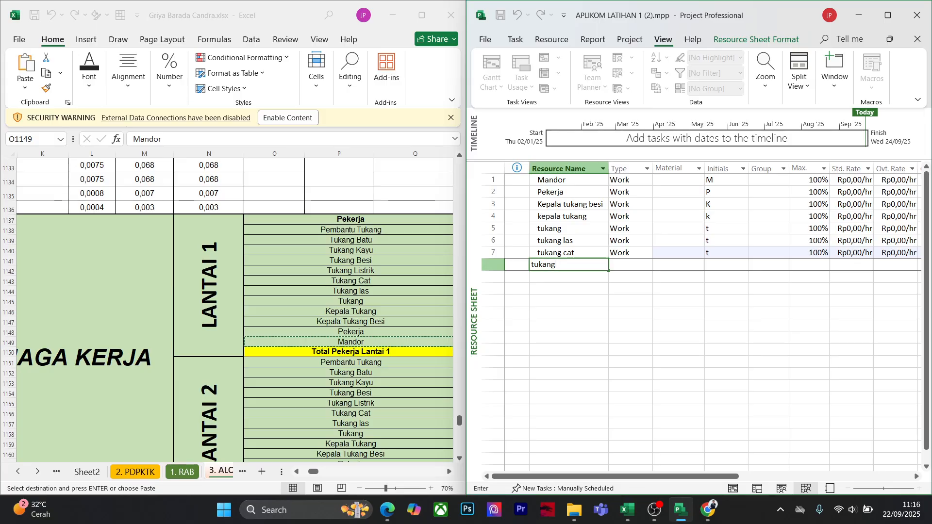
pyautogui.write(' l')
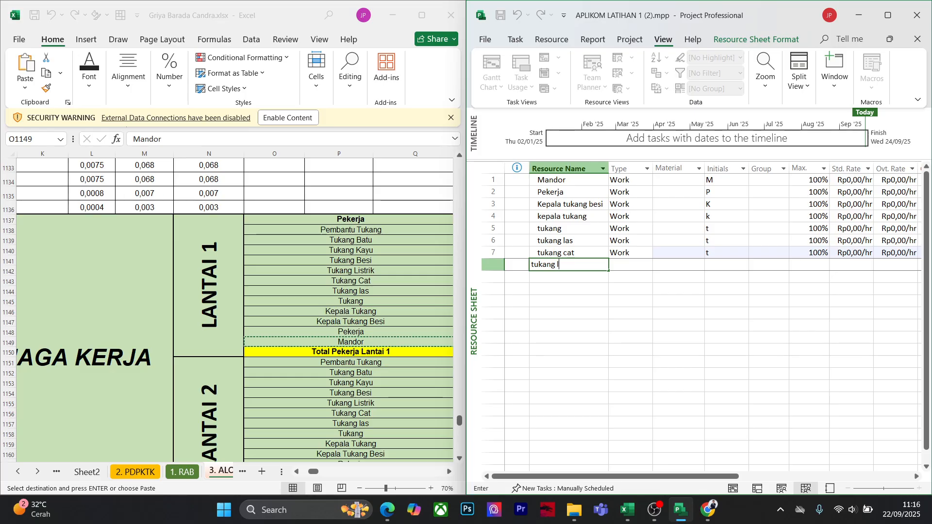
pyautogui.write('istrik')
pyautogui.press('Return')
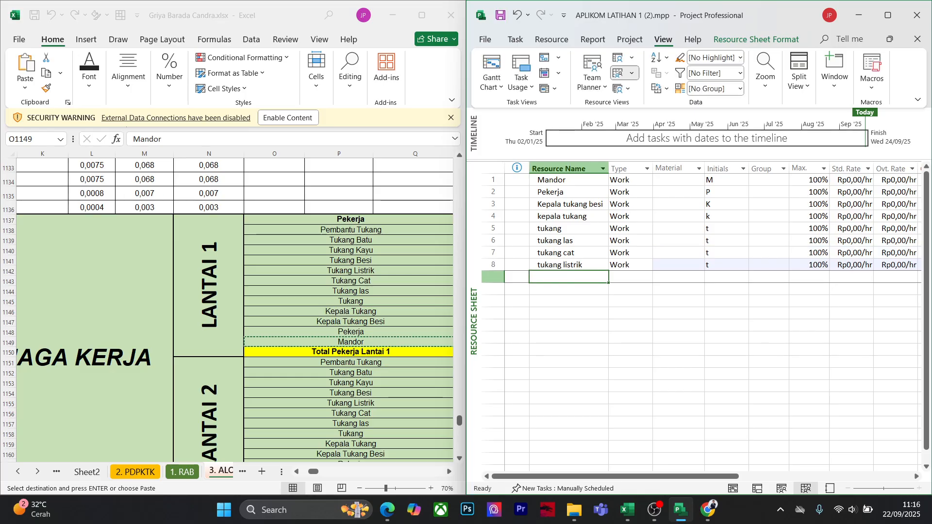
# Add tukang besi and tukang kayu as resources in rows 9 and 10
pyautogui.write('tukang b')
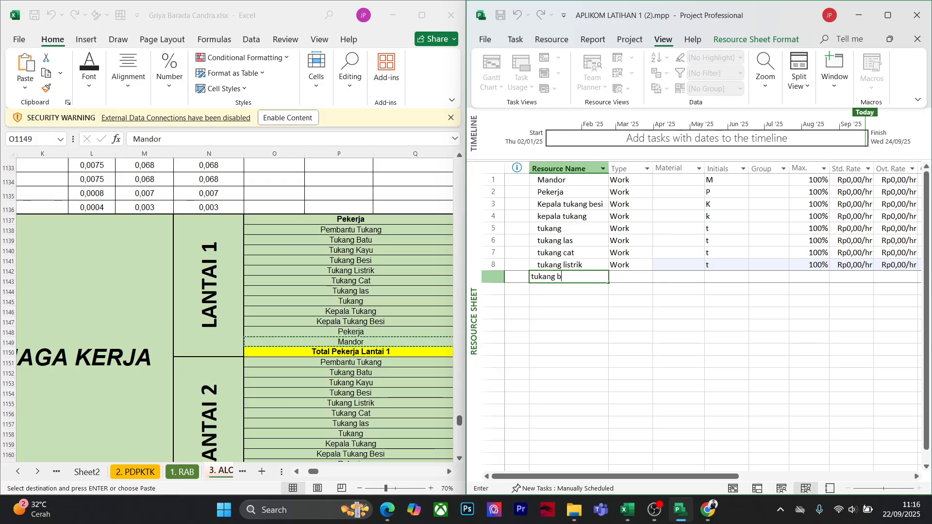
pyautogui.write('esi')
pyautogui.press('Return')
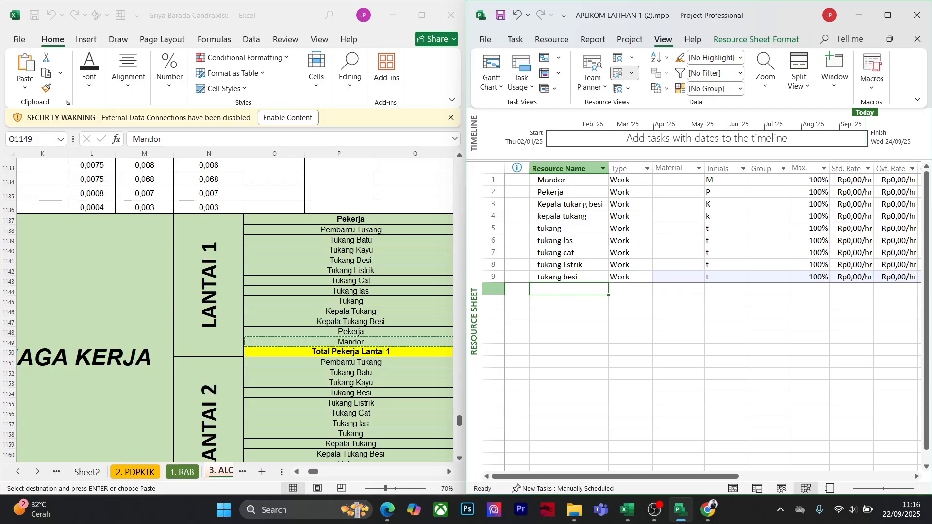
pyautogui.write('tukang kayu')
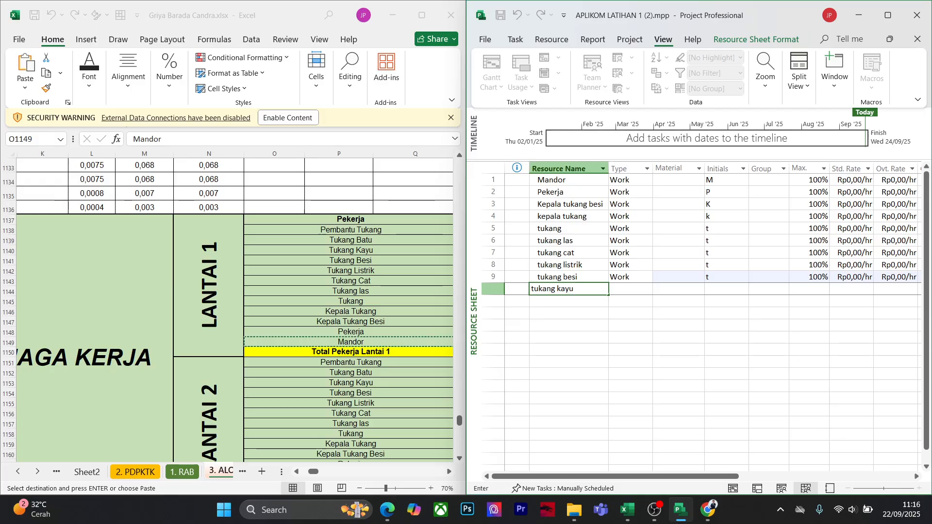
pyautogui.press('Return')
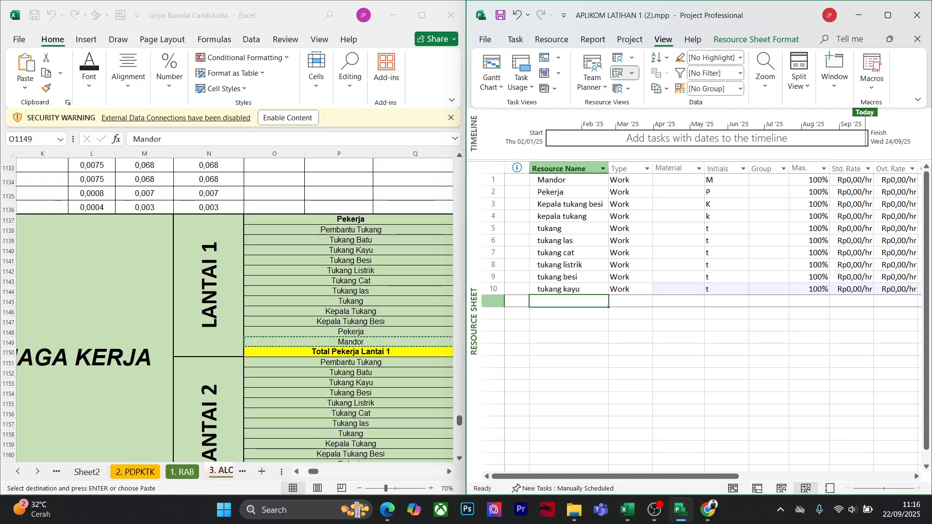
# Add tukang batu and pembantu tukang as resources in rows 11 and 12
pyautogui.write('tukang')
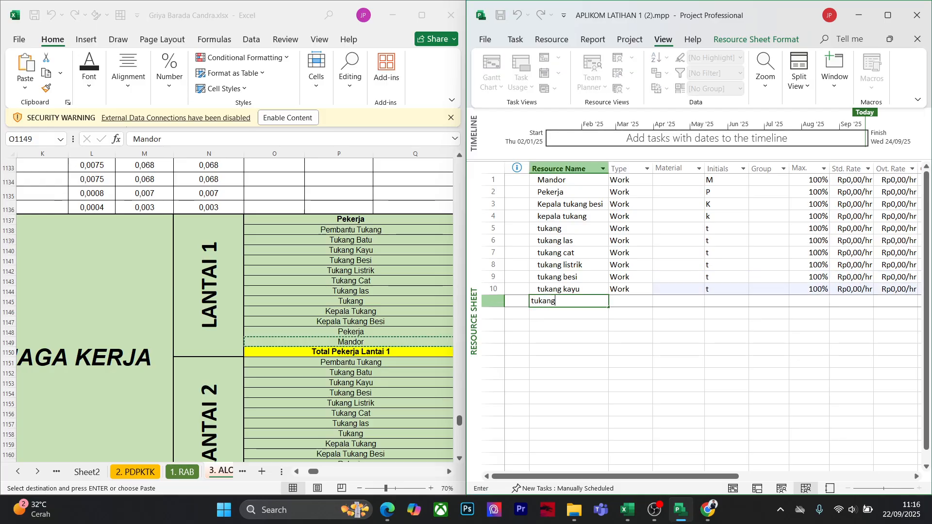
pyautogui.write(' batu')
pyautogui.press('Return')
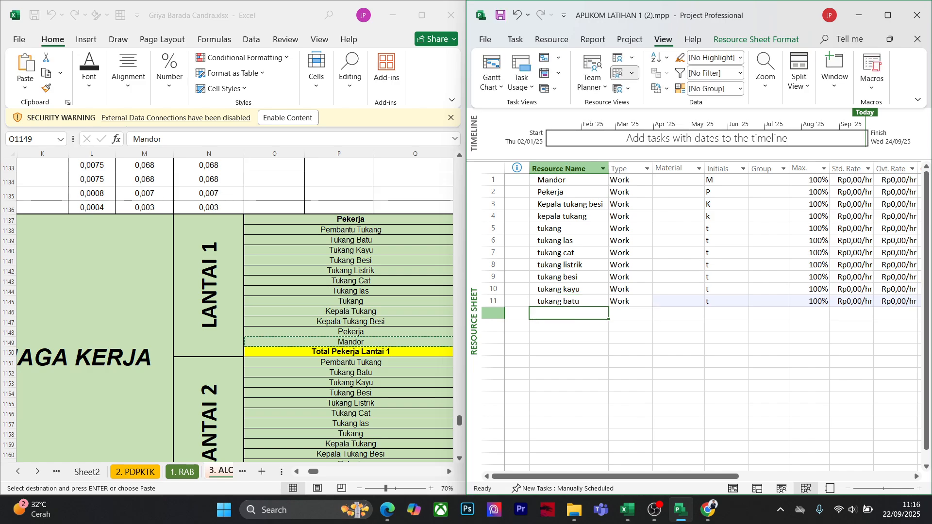
pyautogui.write('pemban')
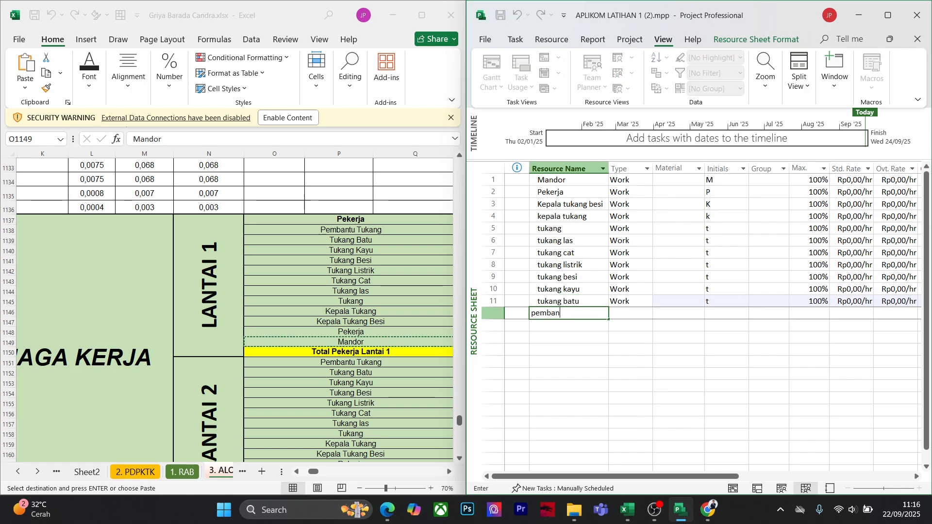
pyautogui.write('tu tukang')
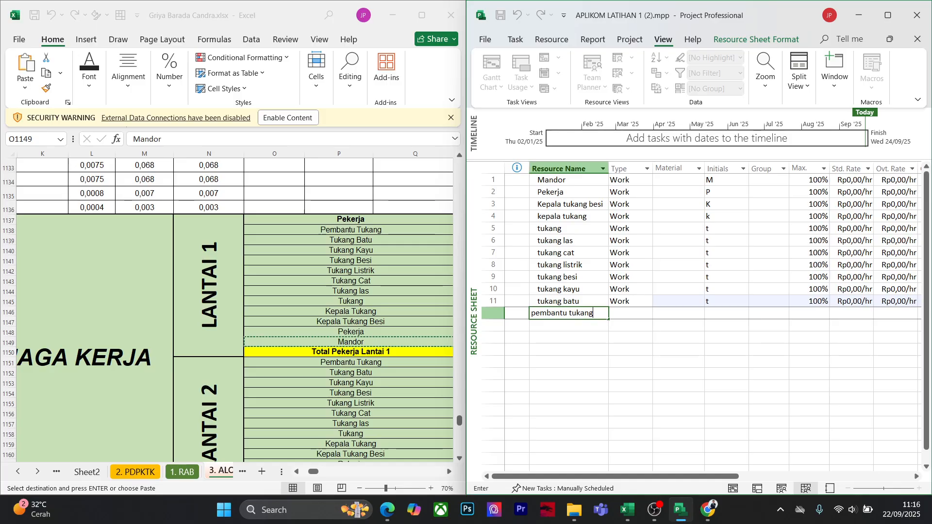
pyautogui.press('Return')
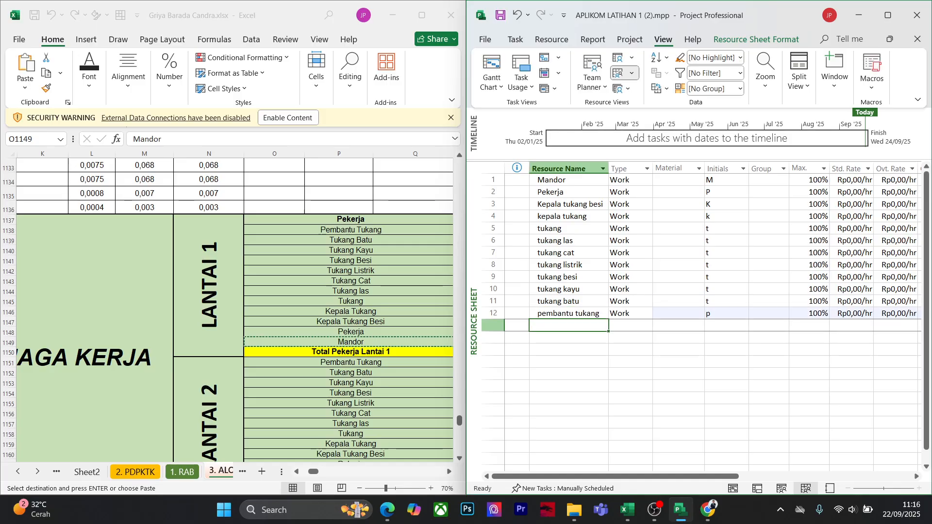
# Add pekerja as the resource in row 13 and review the completed list of resource names
pyautogui.write('pelerja')
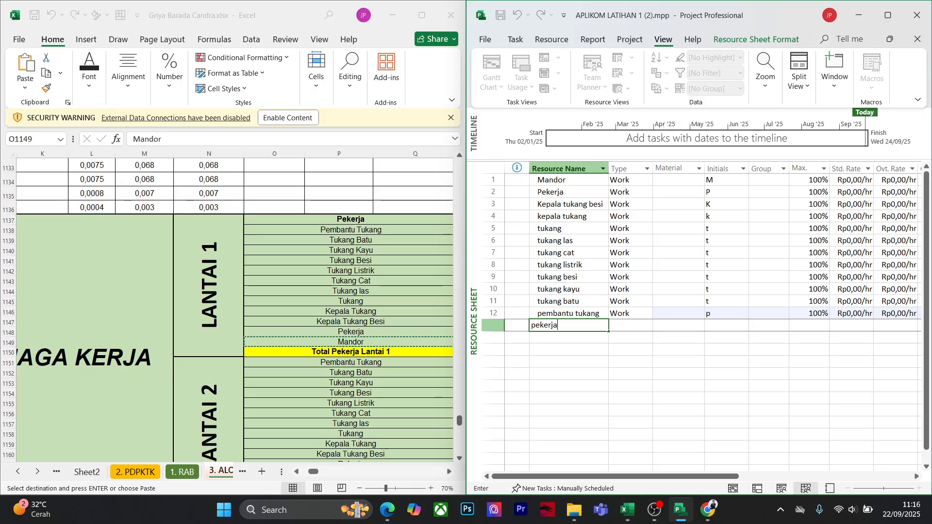
pyautogui.press('Return')
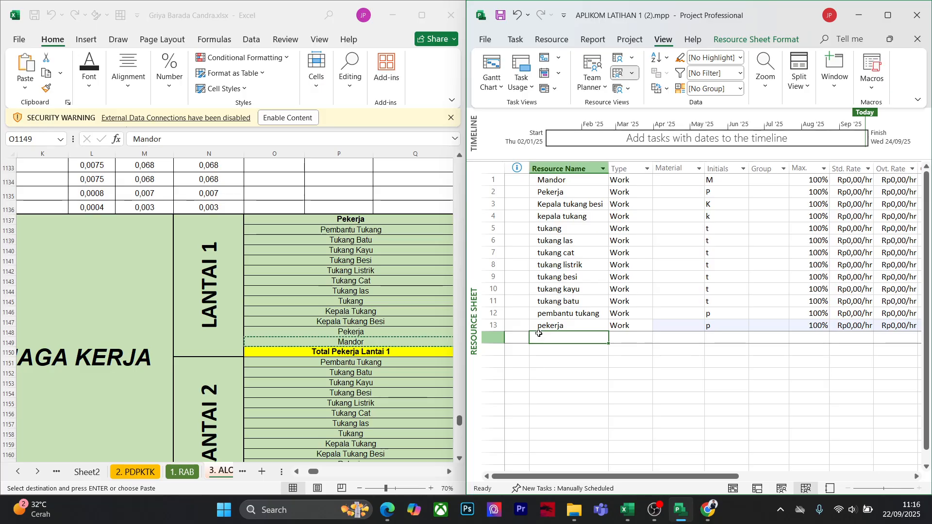
pyautogui.scroll(-2, 567, 238)
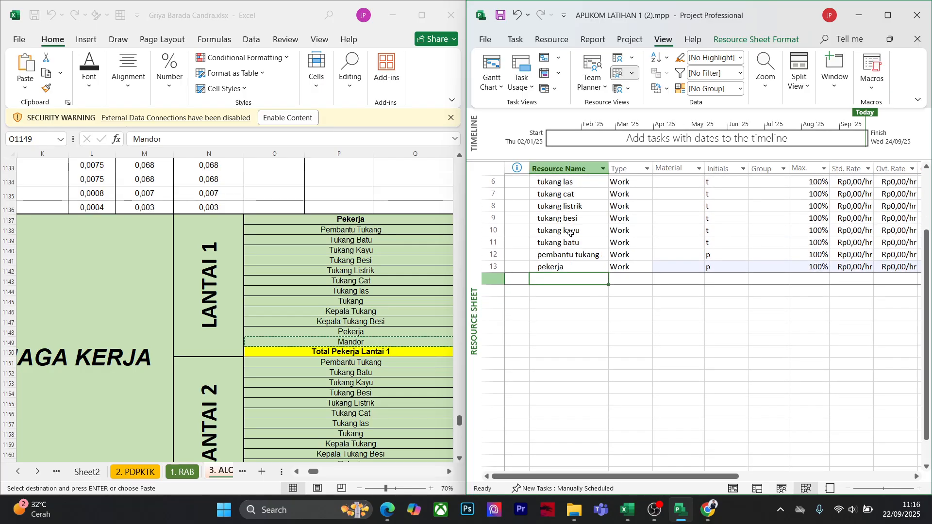
pyautogui.scroll(2, 569, 236)
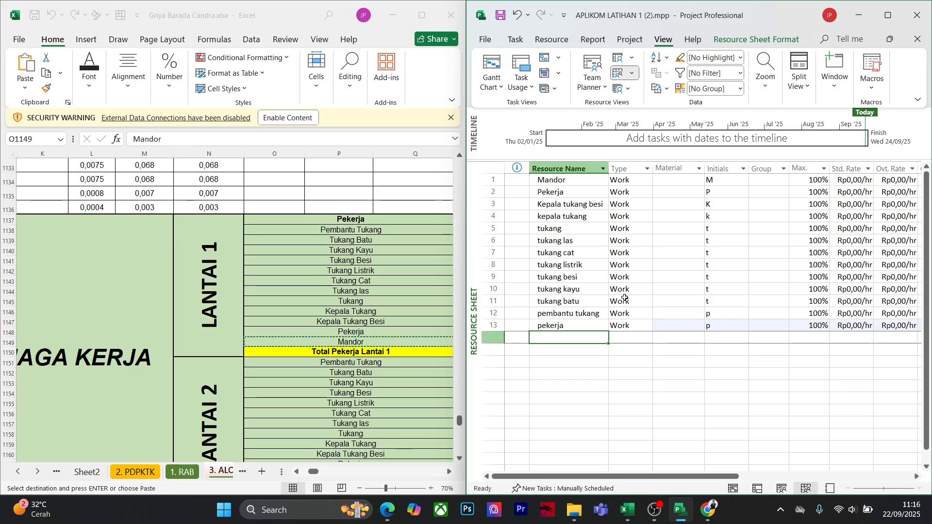
pyautogui.click(761, 379)
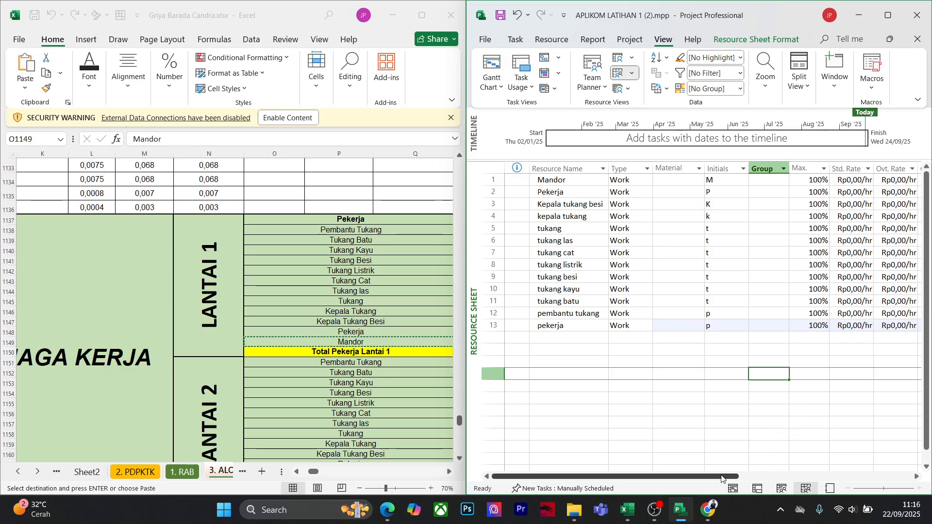
pyautogui.moveTo(749, 477)
pyautogui.mouseDown()
pyautogui.moveTo(835, 477)
pyautogui.moveTo(751, 477)
pyautogui.mouseUp()
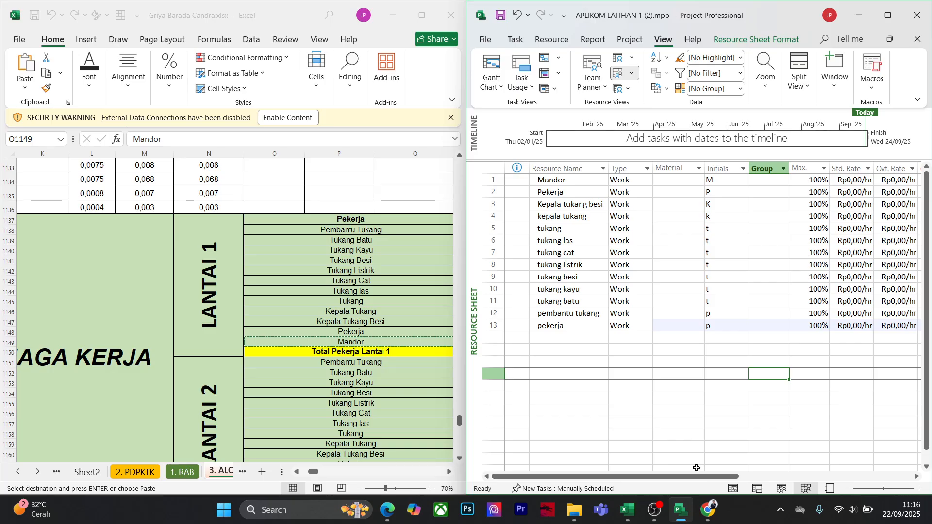
pyautogui.click(579, 192)
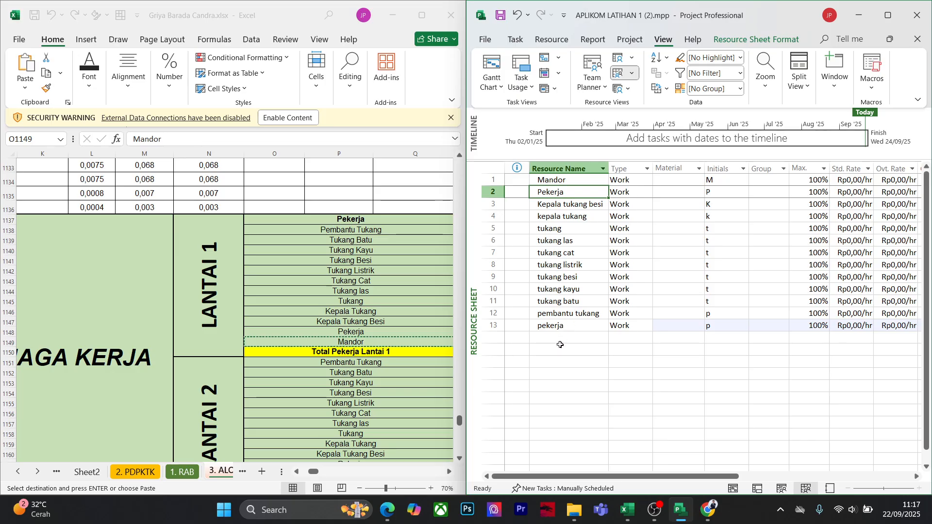
# Delete the duplicate pekerja resource in row 13 of the resource sheet
pyautogui.click(561, 327)
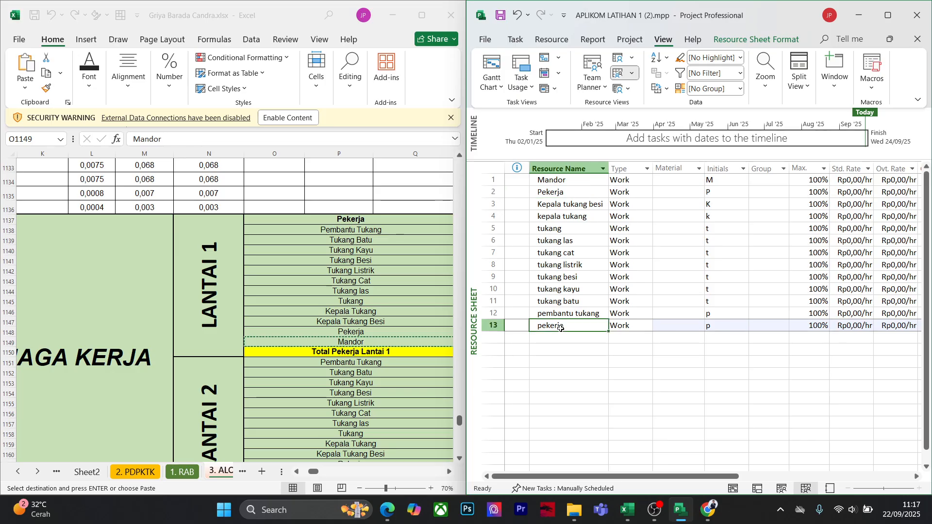
pyautogui.press('Delete')
pyautogui.click(542, 360)
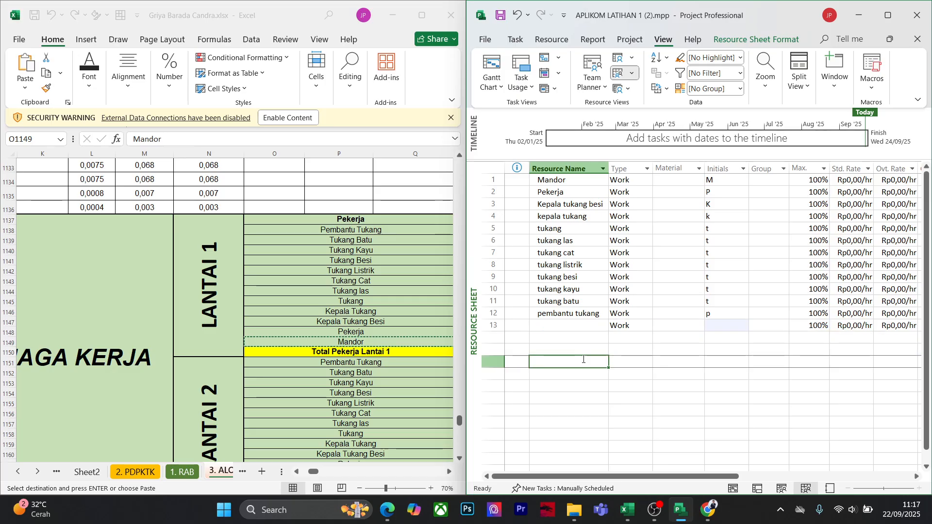
pyautogui.click(489, 330)
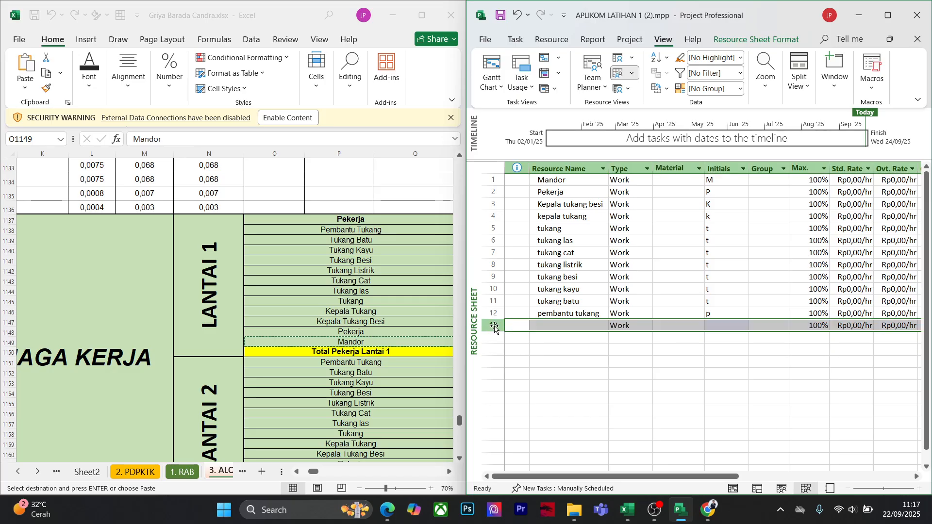
pyautogui.rightClick(490, 329)
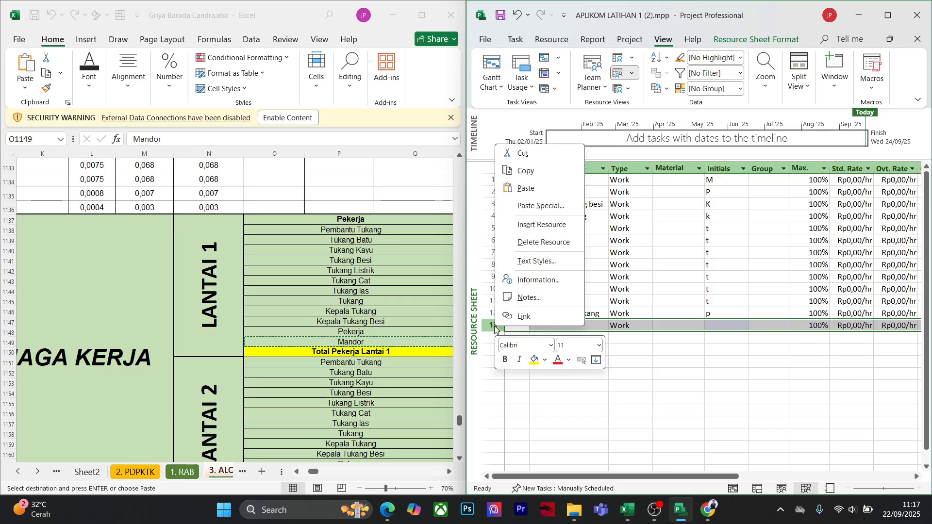
pyautogui.click(548, 243)
pyautogui.click(696, 397)
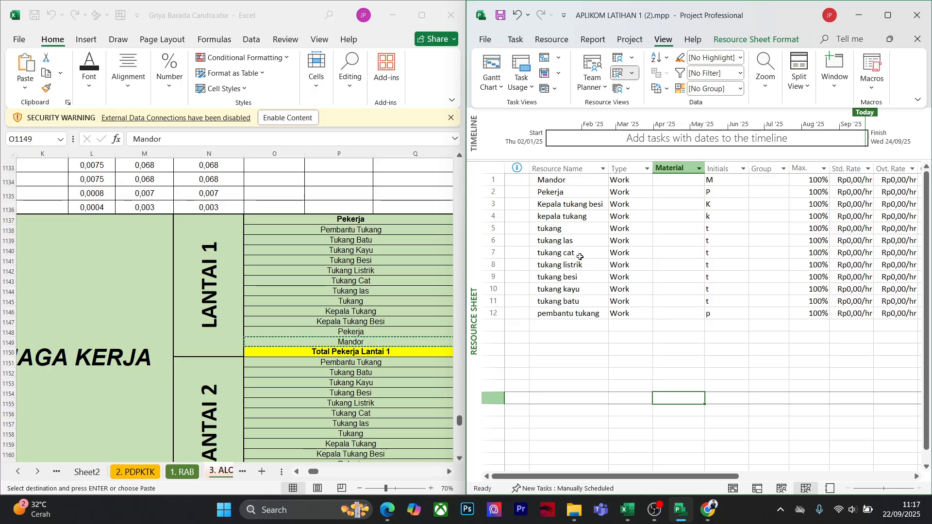
# Cancel the pending copy of the Mandor cell in the Griya Barada Candra.xlsx workbook
pyautogui.click(769, 314)
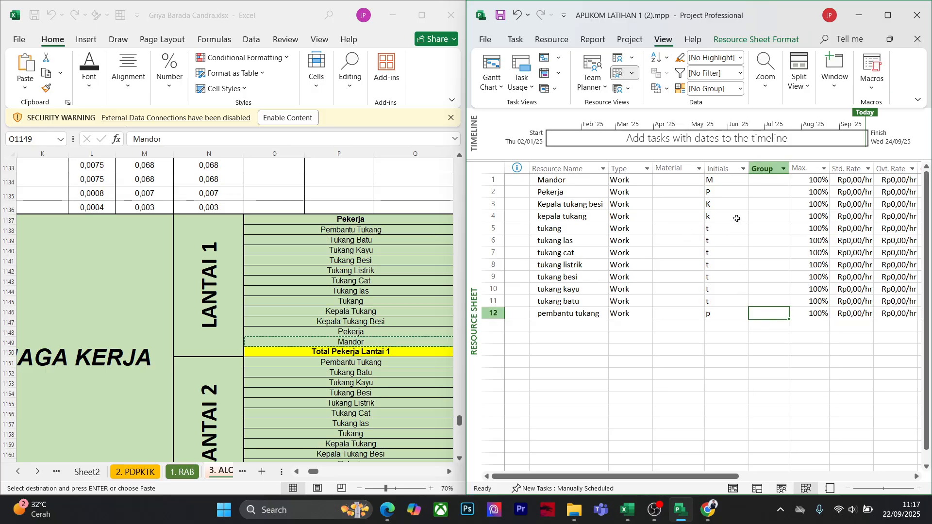
pyautogui.click(699, 168)
pyautogui.click(795, 418)
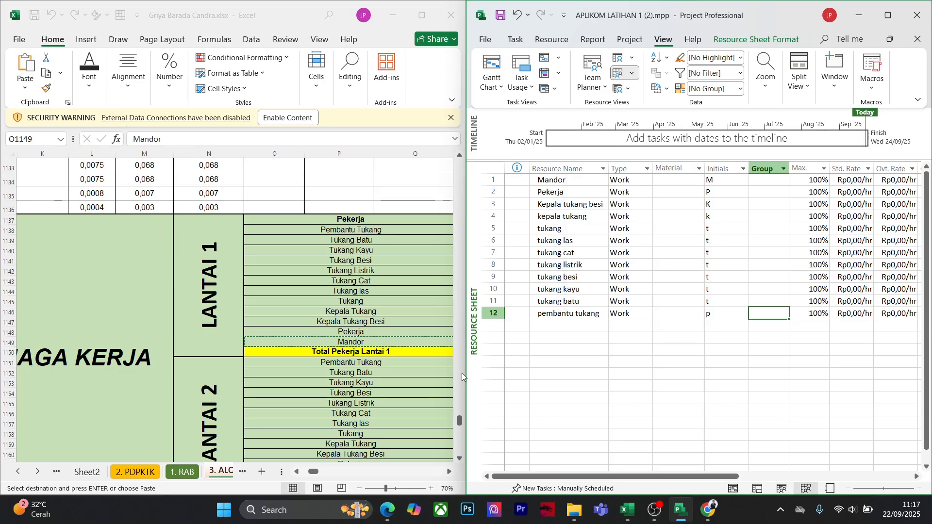
pyautogui.click(395, 324)
pyautogui.press('Escape')
pyautogui.click(704, 390)
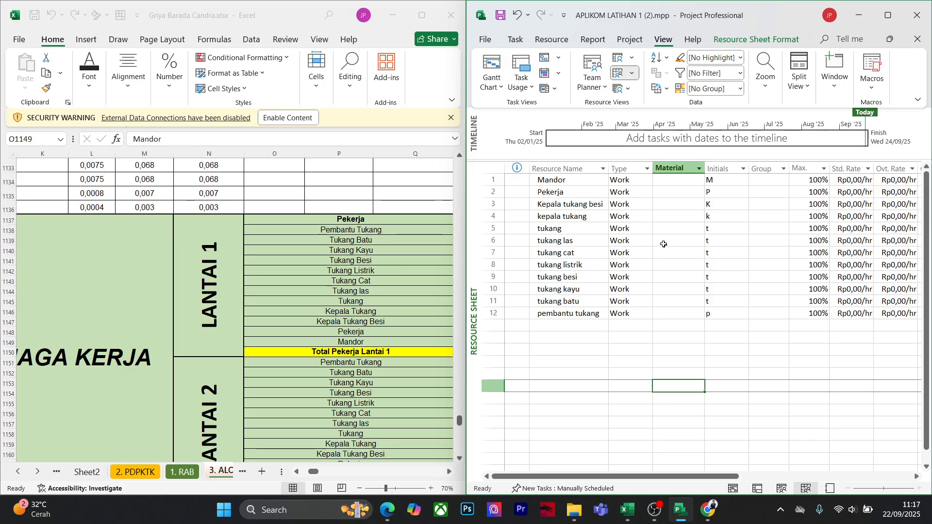
pyautogui.click(740, 343)
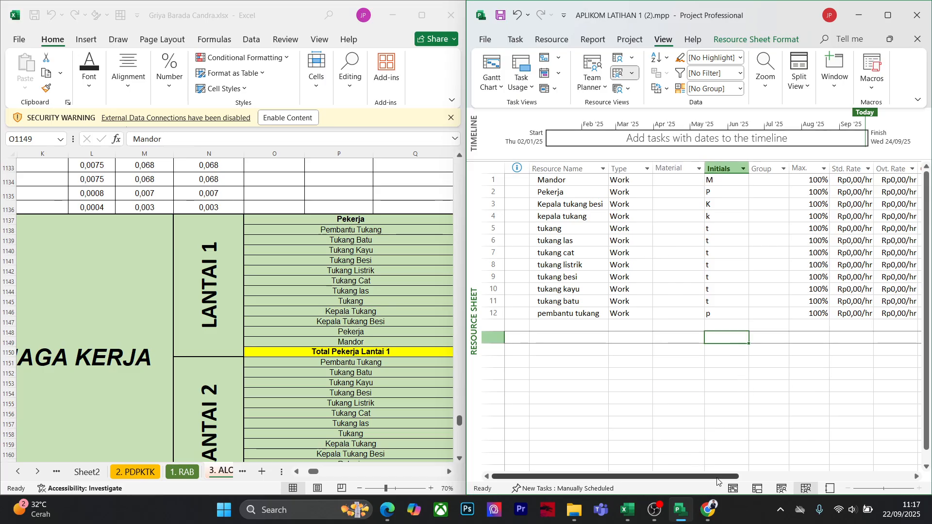
pyautogui.moveTo(724, 478); pyautogui.dragTo(784, 476)
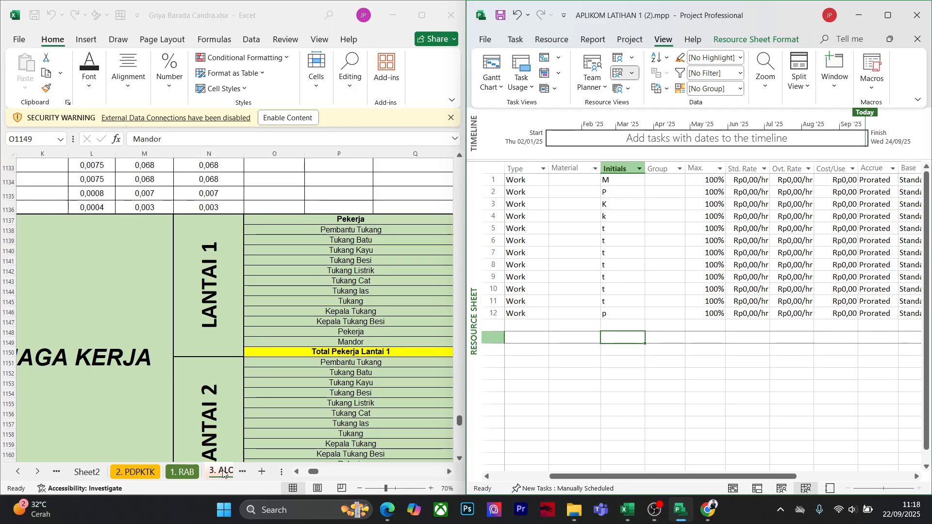
pyautogui.click(18, 471)
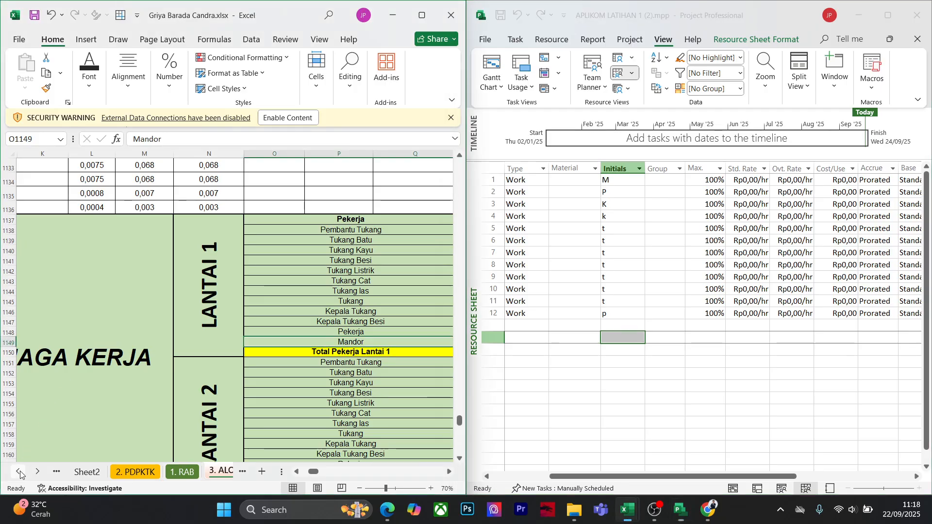
pyautogui.click(18, 471)
pyautogui.click(38, 473)
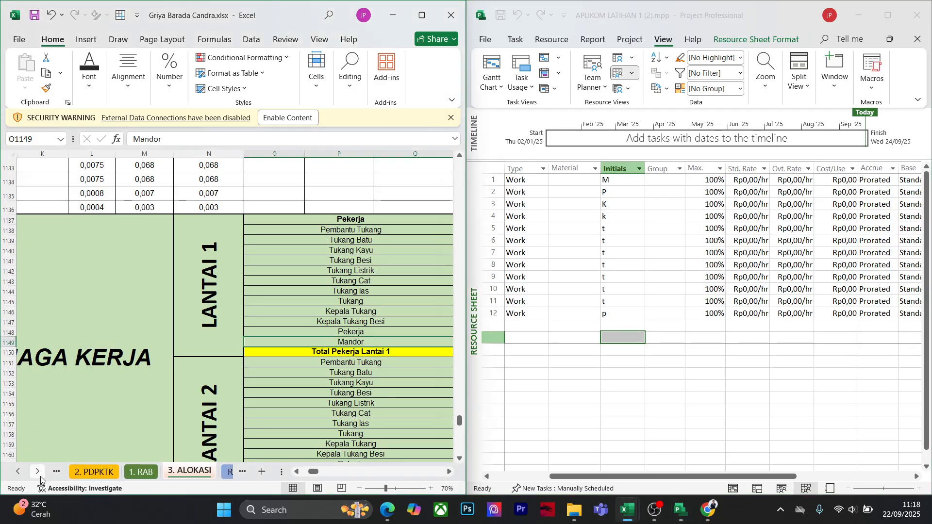
pyautogui.click(39, 473)
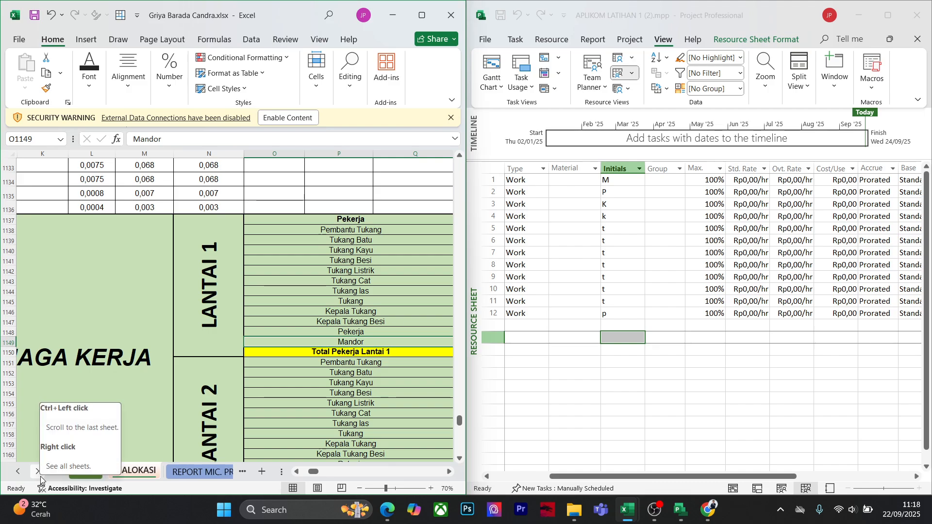
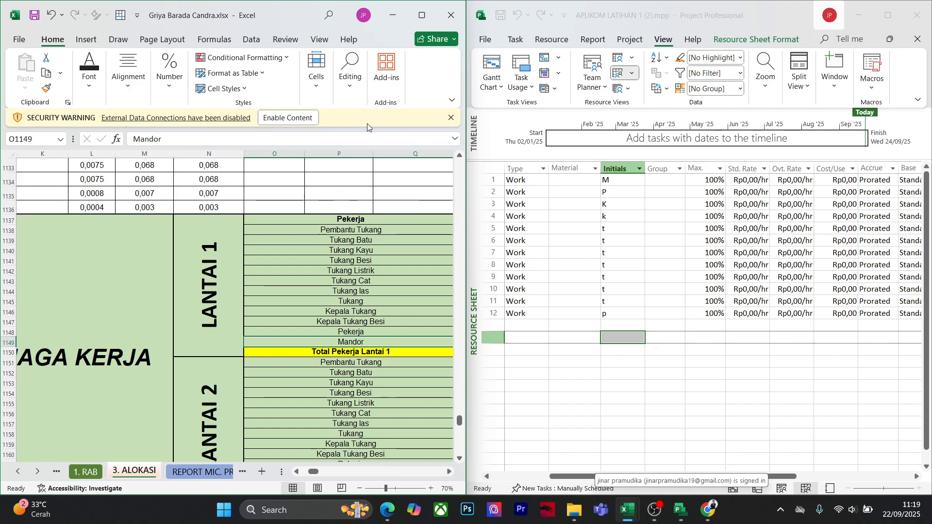
# In the Project resource sheet, set the maximum units of the Mandor resource in row 1 to 1%
pyautogui.click(748, 204)
pyautogui.click(705, 180)
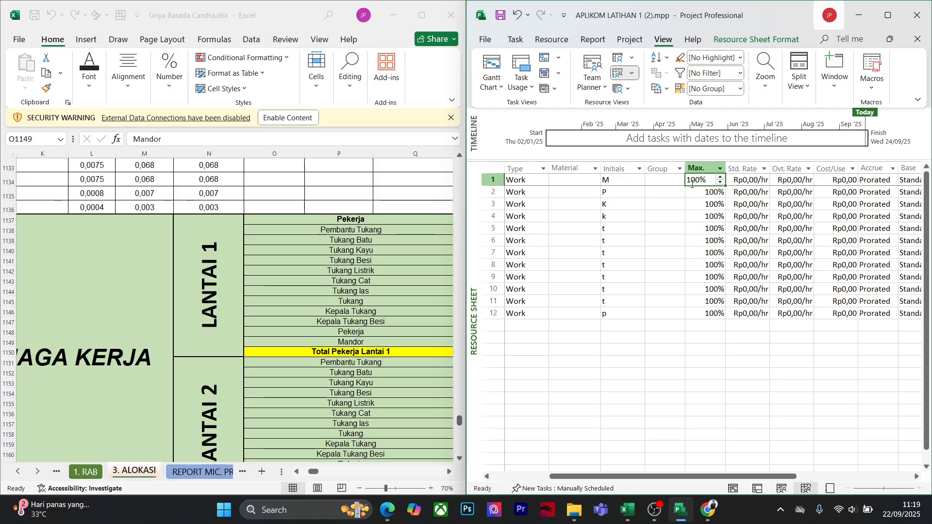
pyautogui.click(721, 178)
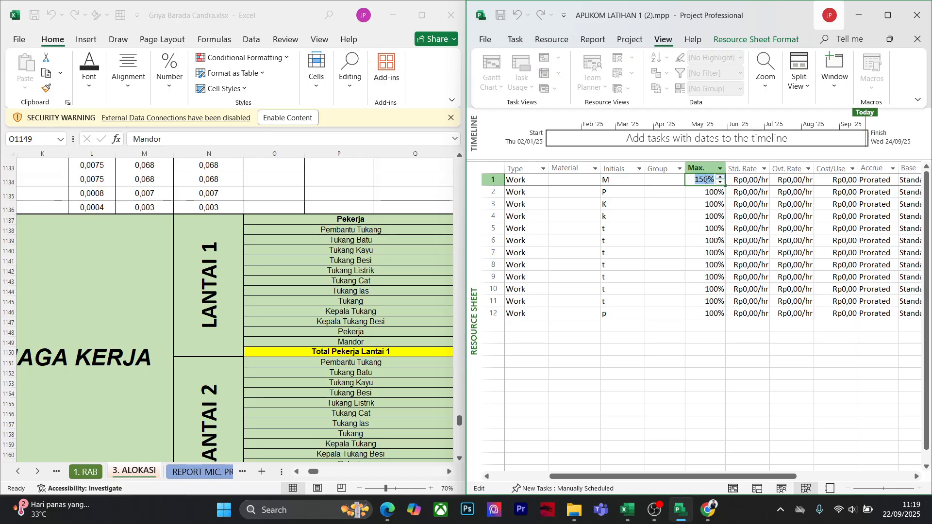
pyautogui.write('0')
pyautogui.press('Return')
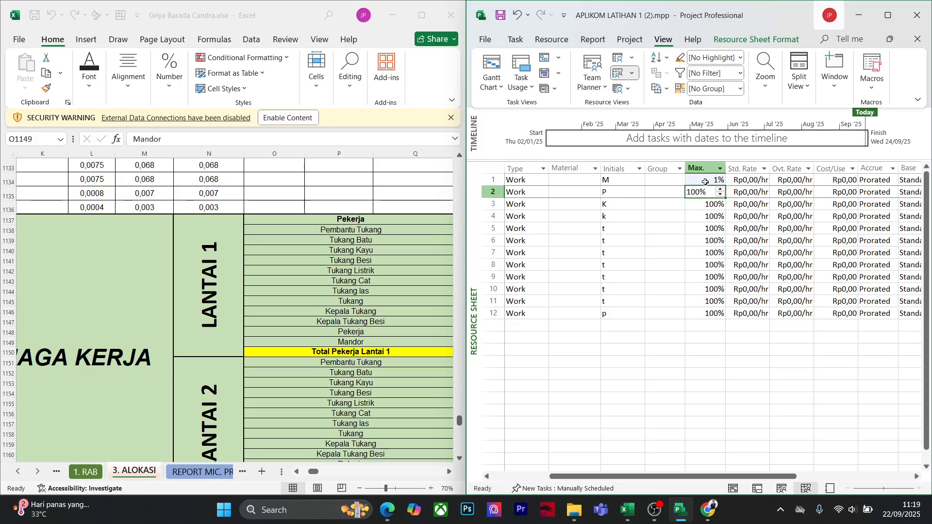
# Fill the 1% maximum units from row 1 down to the resources in rows 2 to 12
pyautogui.click(717, 180)
pyautogui.moveTo(726, 186); pyautogui.dragTo(727, 317)
pyautogui.click(716, 387)
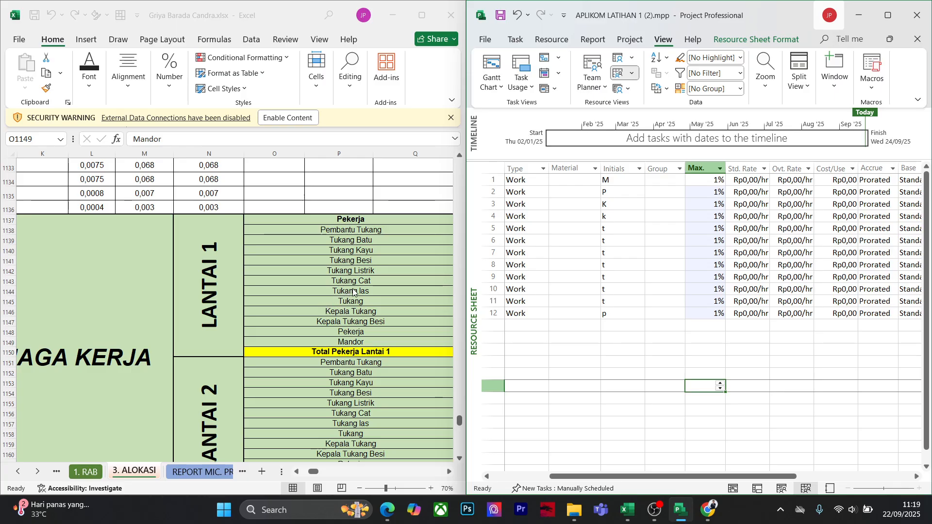
pyautogui.click(800, 362)
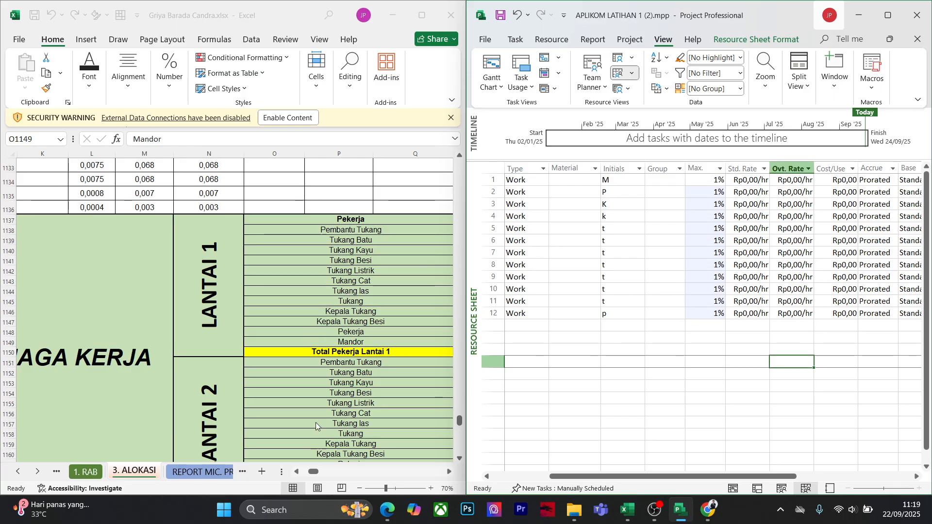
# Switch to the Excel workbook and check the REPORT TO KTK and 5. KURVA S sheets for worker wage rates
pyautogui.click(318, 472)
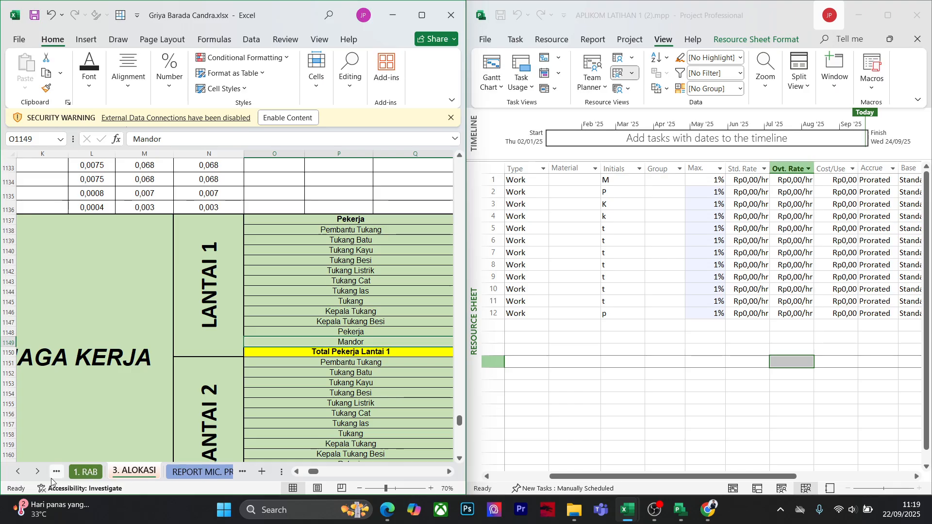
pyautogui.click(39, 472)
pyautogui.click(38, 471)
pyautogui.click(39, 471)
pyautogui.click(106, 471)
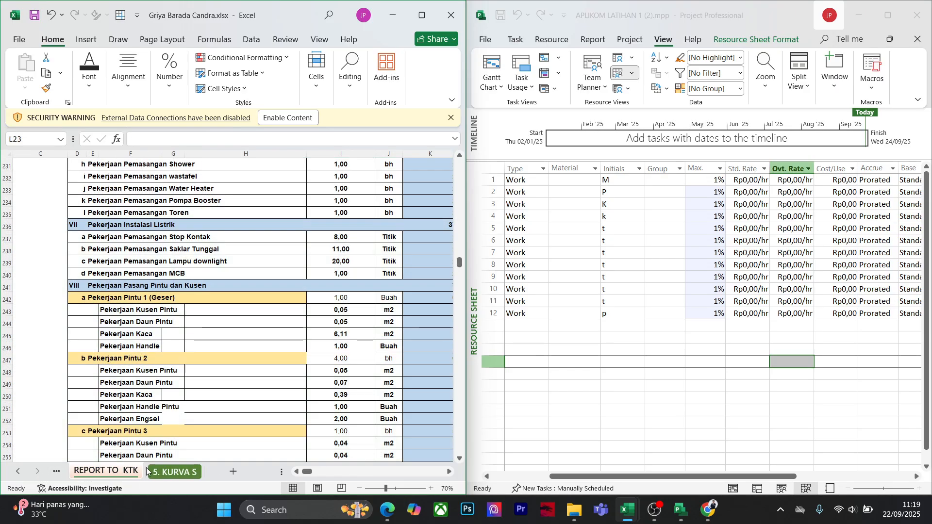
pyautogui.click(175, 472)
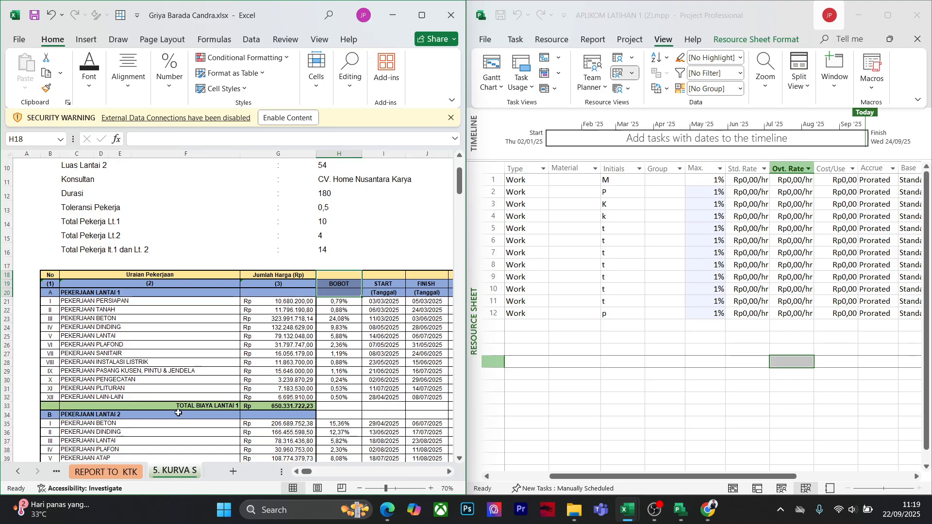
# Check the 1. RAB, 2. PDPKTK and RAB non rekap sheets for worker wage rates
pyautogui.click(18, 472)
pyautogui.click(18, 472)
pyautogui.click(18, 471)
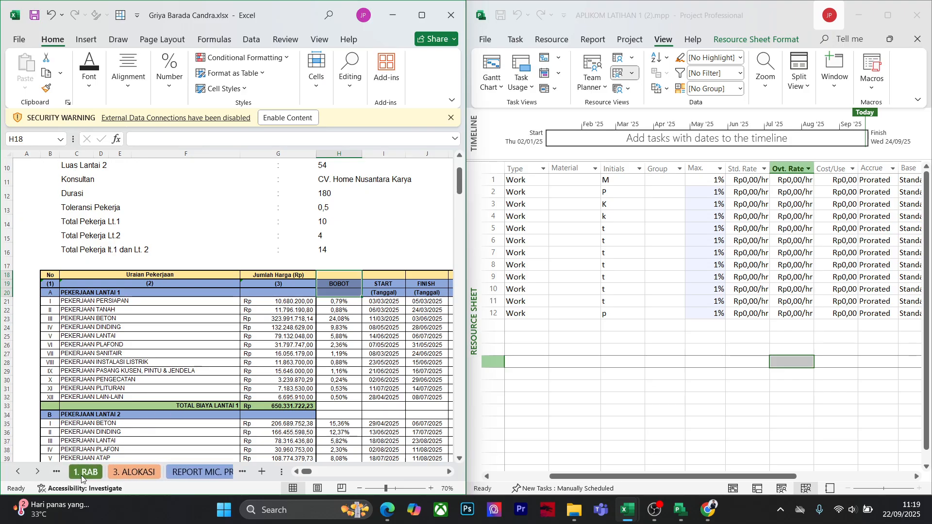
pyautogui.click(81, 471)
pyautogui.click(18, 471)
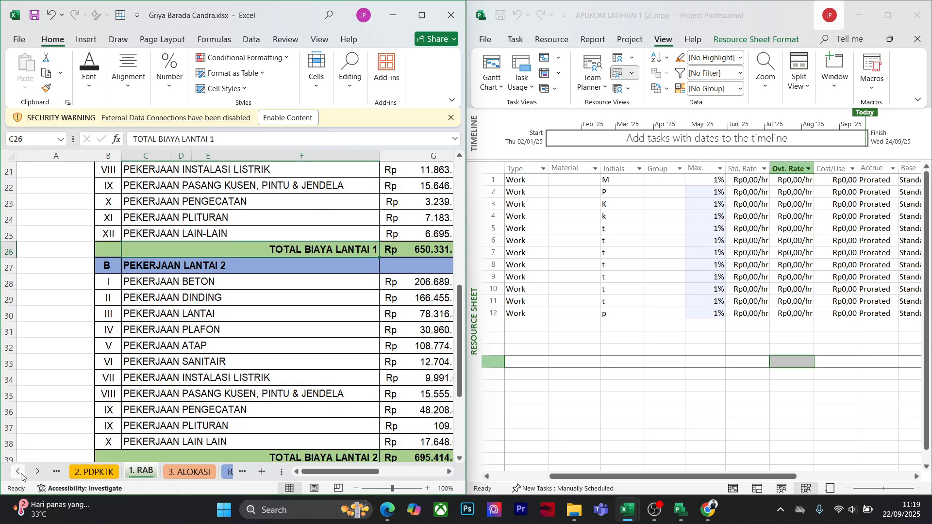
pyautogui.click(95, 472)
pyautogui.click(18, 472)
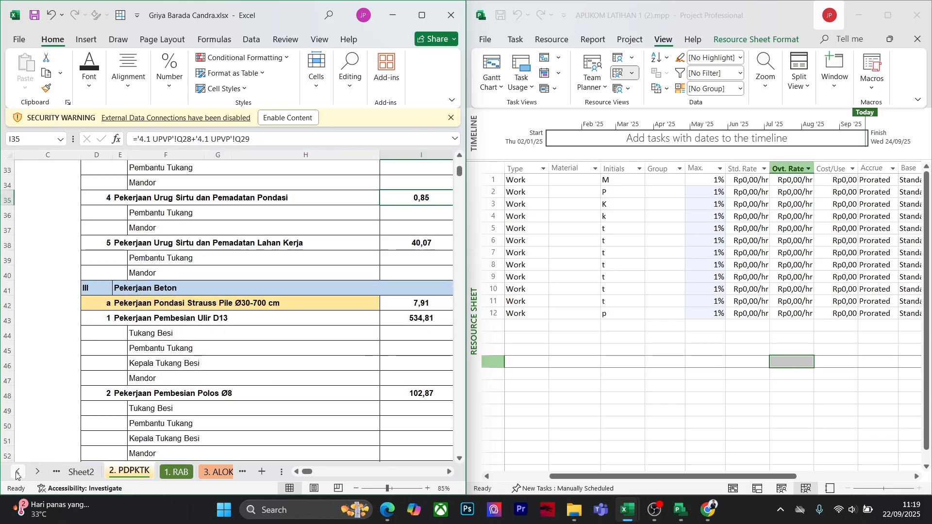
pyautogui.click(18, 471)
pyautogui.click(127, 473)
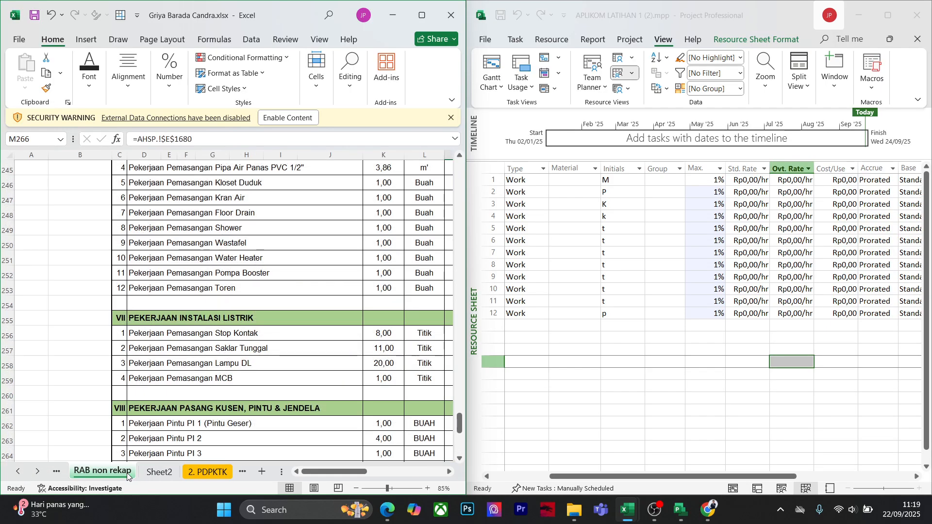
# Open the 7.2 DHSU sheet and view the unit wage price of each worker type
pyautogui.click(18, 472)
pyautogui.click(18, 472)
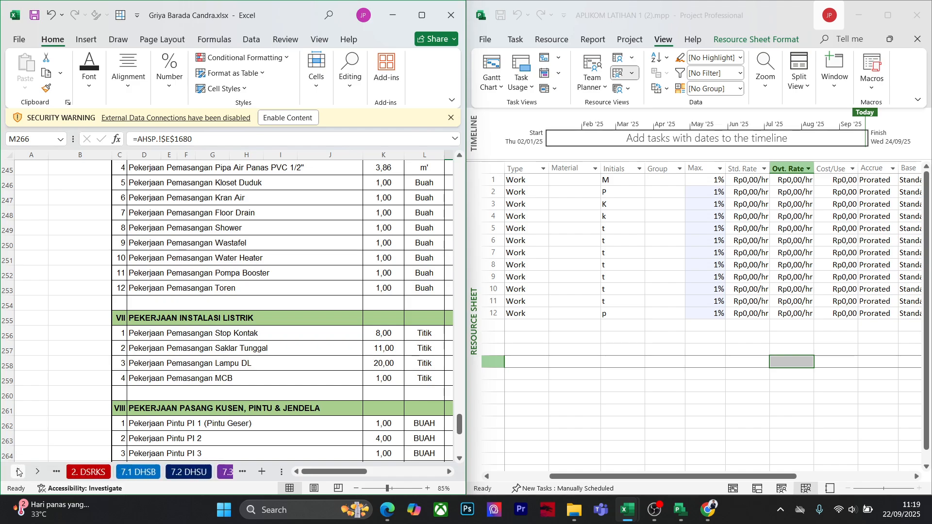
pyautogui.click(188, 472)
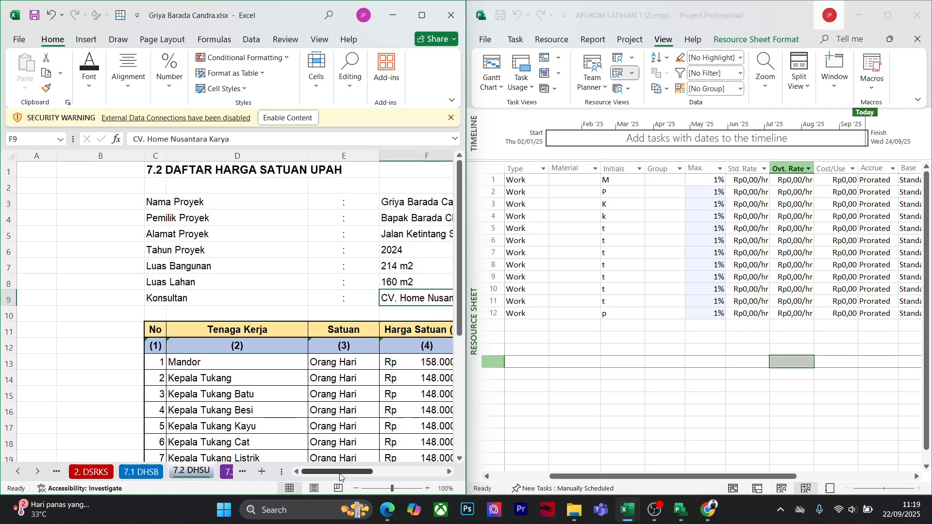
pyautogui.moveTo(343, 473); pyautogui.dragTo(396, 475)
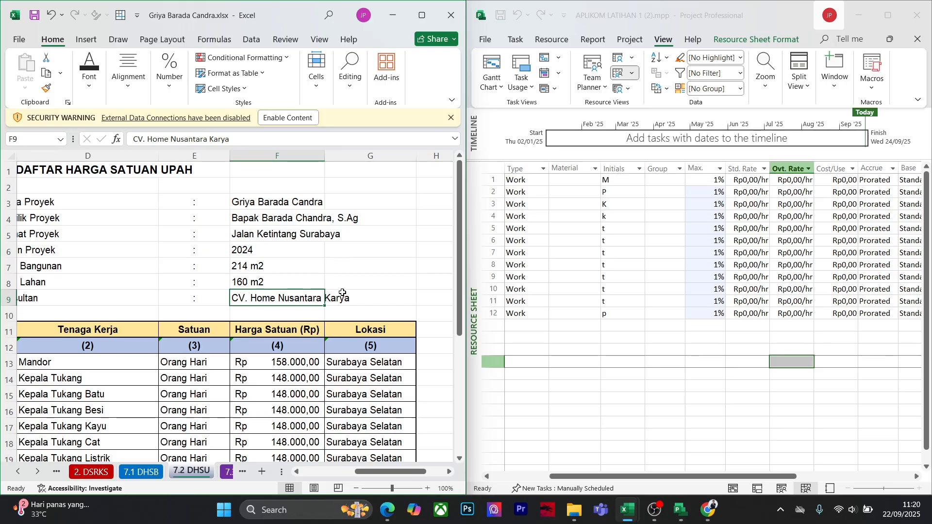
# Insert a blank column between Harga Satuan (Rp) and Lokasi in the wage price table
pyautogui.click(376, 159)
pyautogui.rightClick(376, 158)
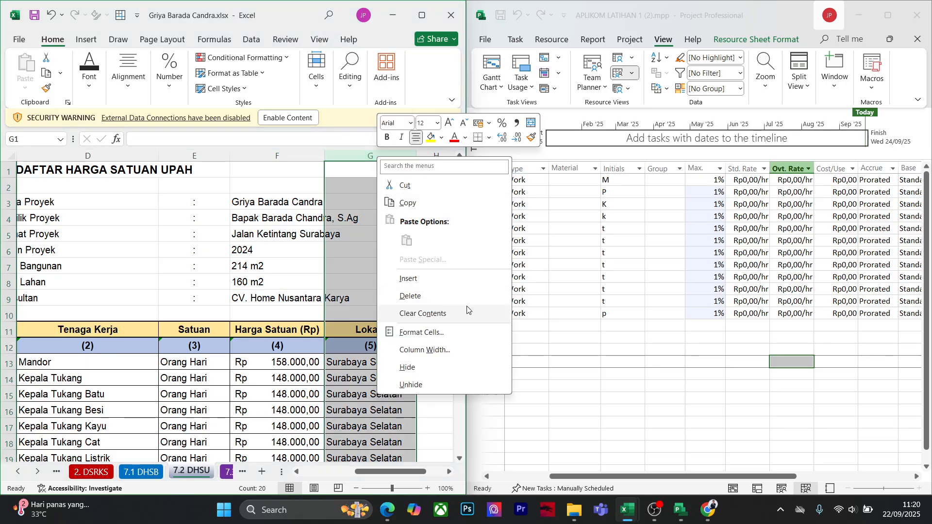
pyautogui.click(410, 279)
pyautogui.click(359, 396)
# Enter the formula =F13*30% in cell G13, beside Mandor's unit price
pyautogui.click(369, 363)
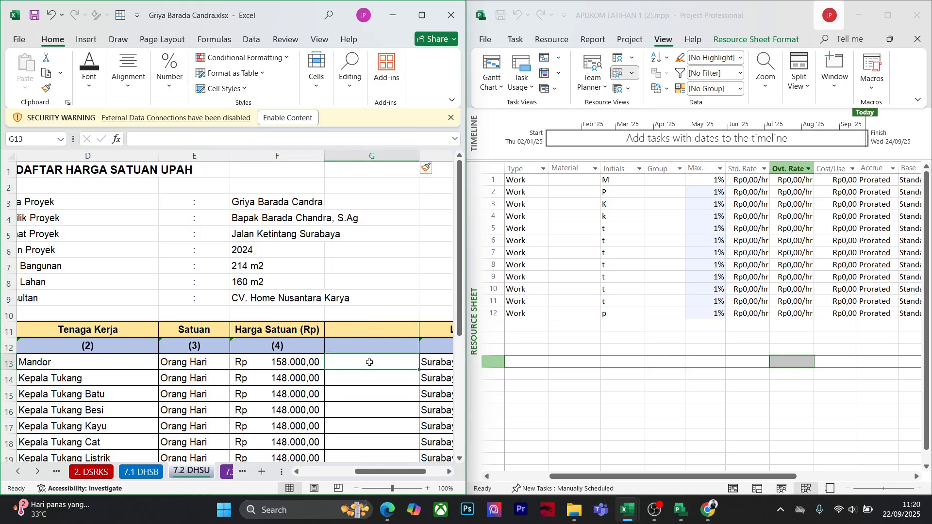
pyautogui.write('=')
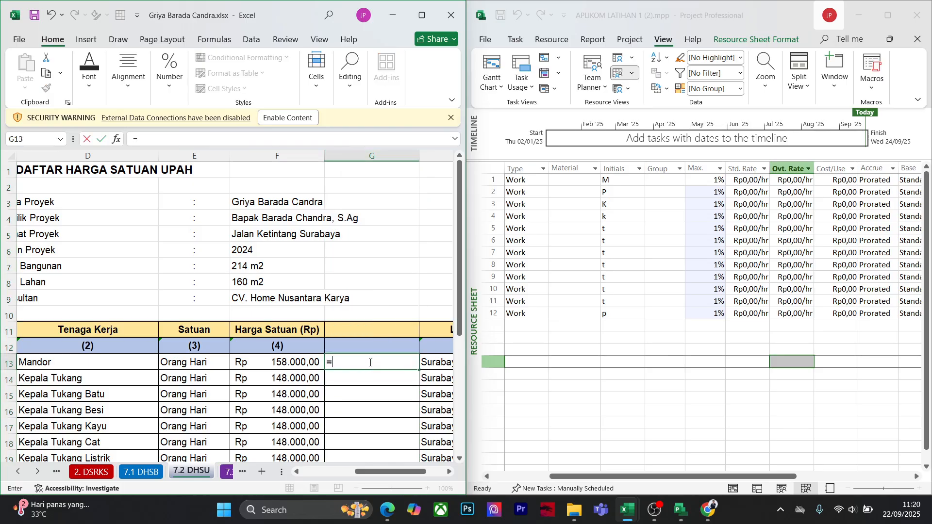
pyautogui.click(292, 361)
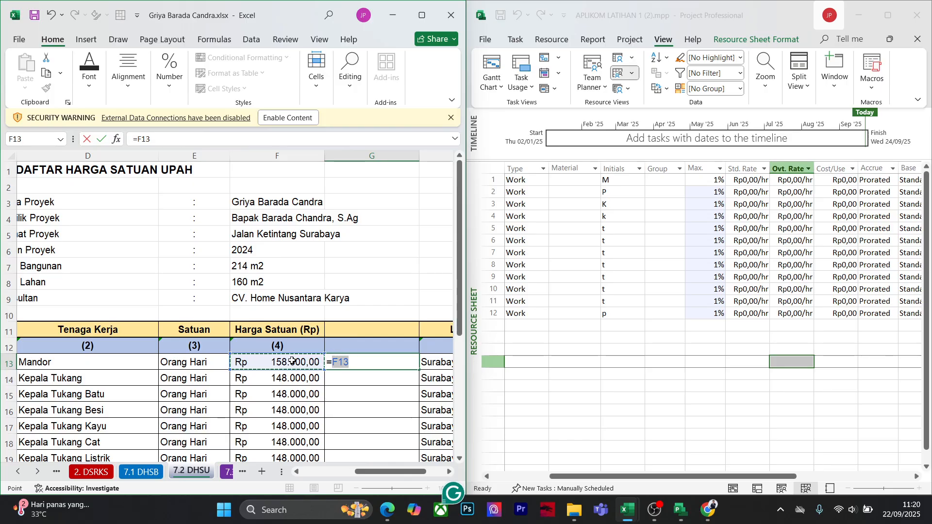
pyautogui.write('*30')
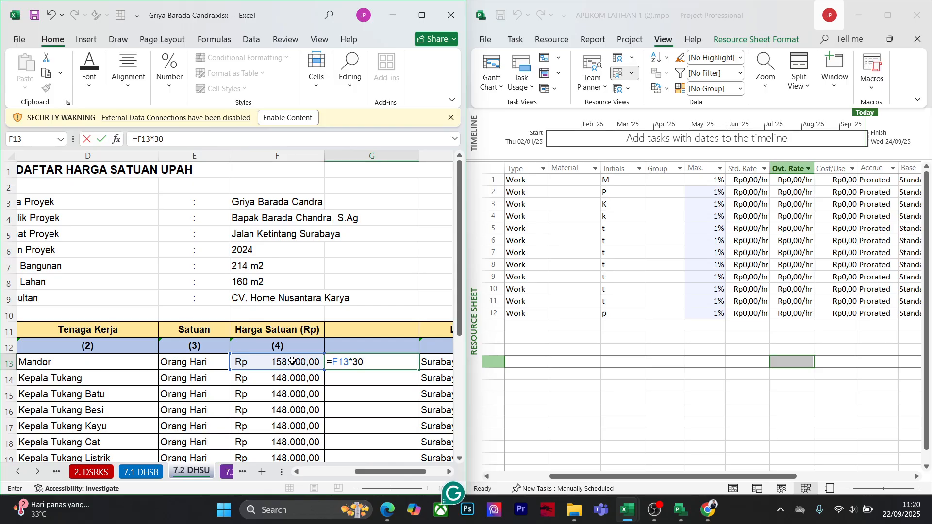
pyautogui.press('Return')
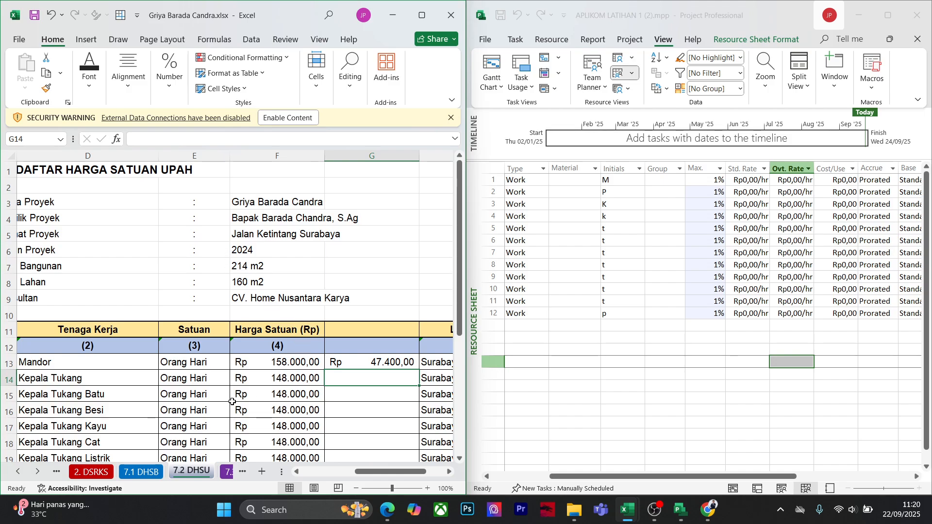
# Change Mandor's formula in G13 to =F13*3 and cancel the prompt about saving the project file
pyautogui.click(399, 365)
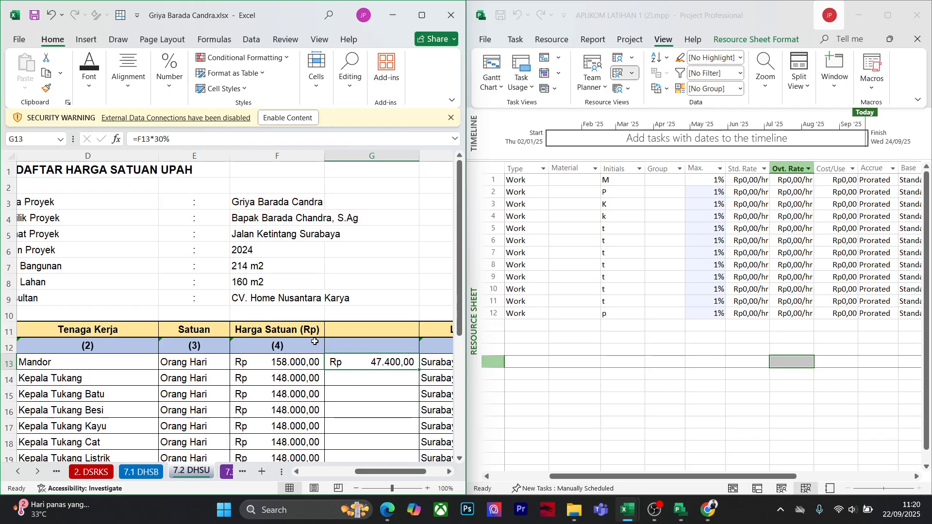
pyautogui.click(180, 140)
pyautogui.press('BackSpace')
pyautogui.press('BackSpace')
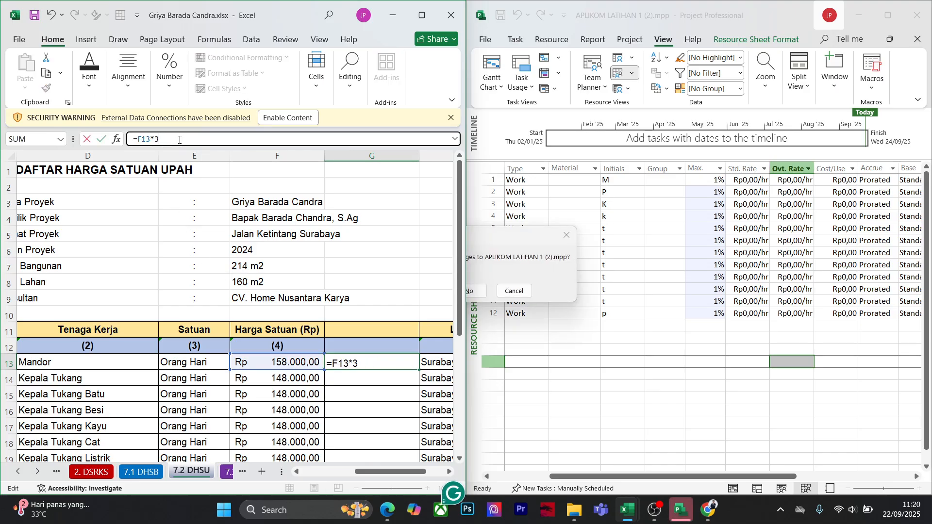
pyautogui.press('Return')
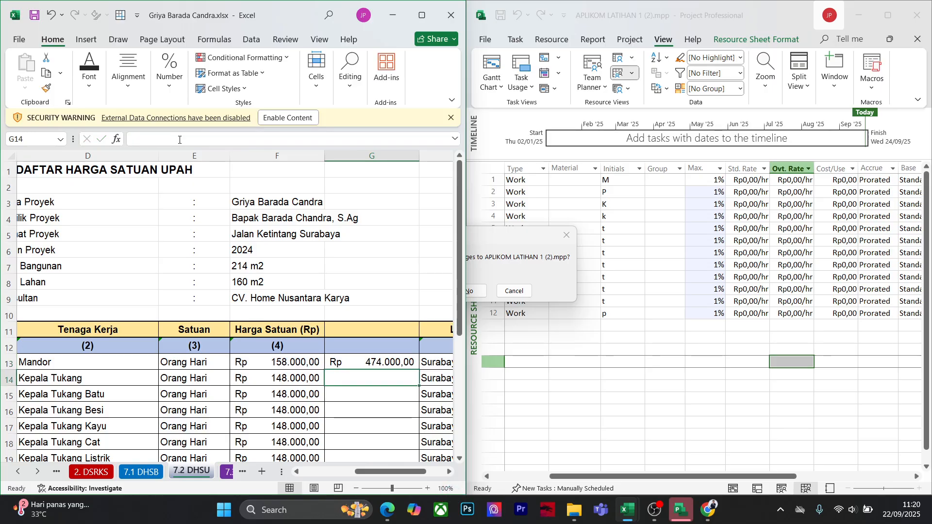
pyautogui.click(541, 290)
pyautogui.click(425, 292)
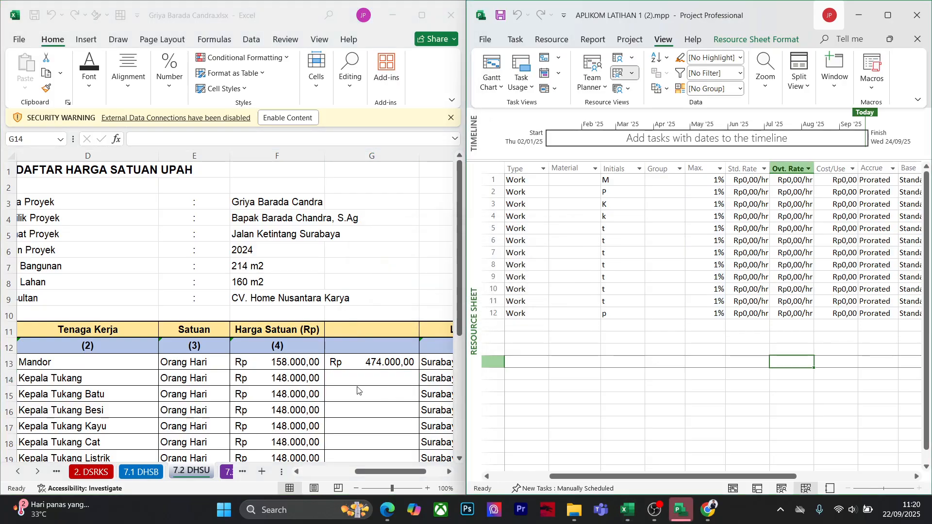
# Copy the Harga Satuan (Rp) values of all worker types from Mandor to Tukang Pipa, F13:F30
pyautogui.click(301, 359)
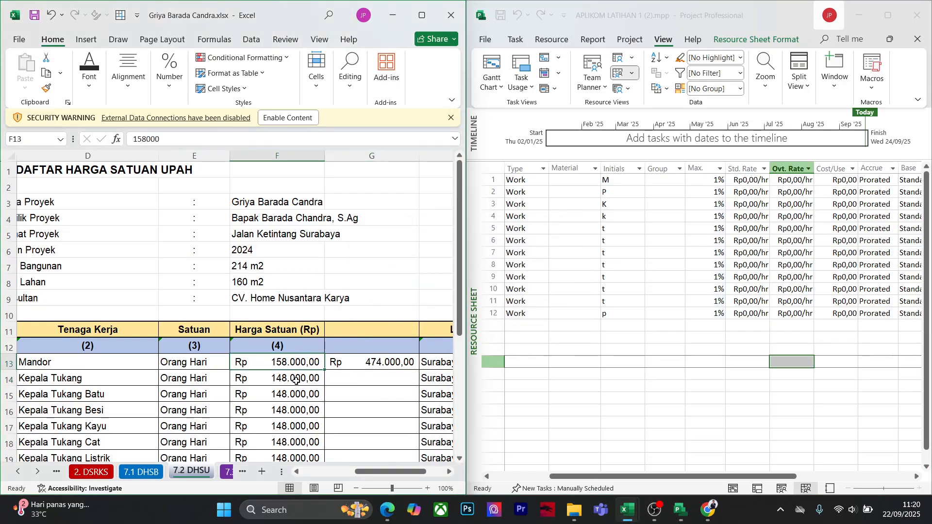
pyautogui.scroll(-3, 297, 380)
pyautogui.scroll(-6, 311, 272)
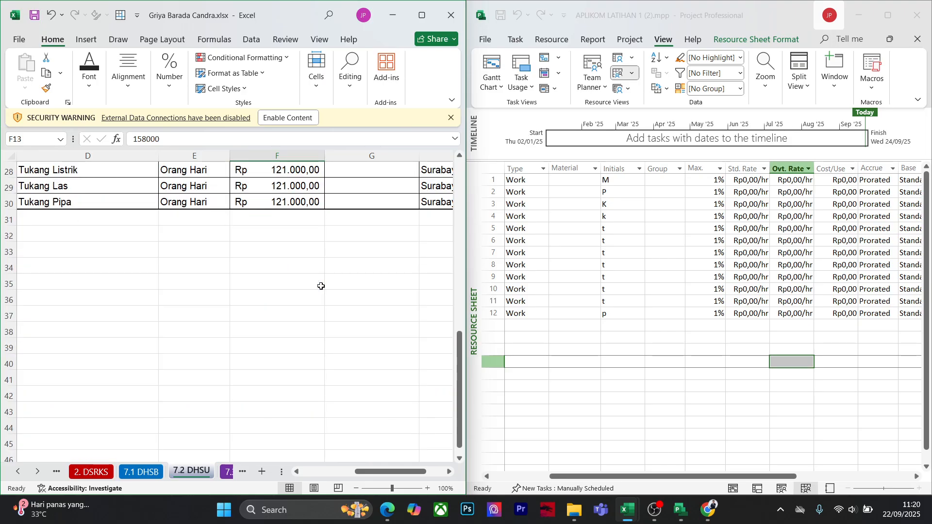
pyautogui.scroll(4, 320, 285)
pyautogui.scroll(5, 320, 285)
pyautogui.scroll(-2, 291, 281)
pyautogui.moveTo(286, 280); pyautogui.dragTo(293, 395)
pyautogui.hotkey('ctrl', 'c')
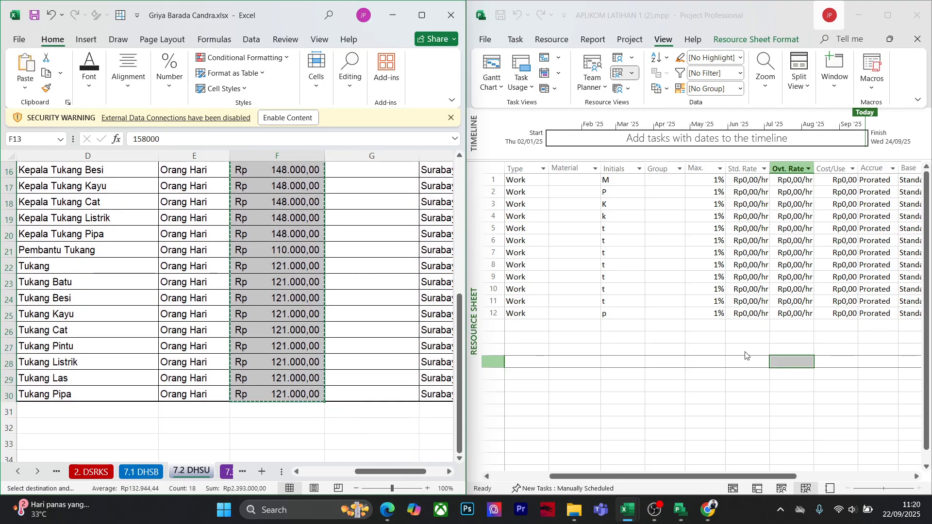
# Try pasting the copied unit prices into the Resource Sheet's Std. Rate column from row 1, and undo the paste
pyautogui.scroll(-1, 731, 353)
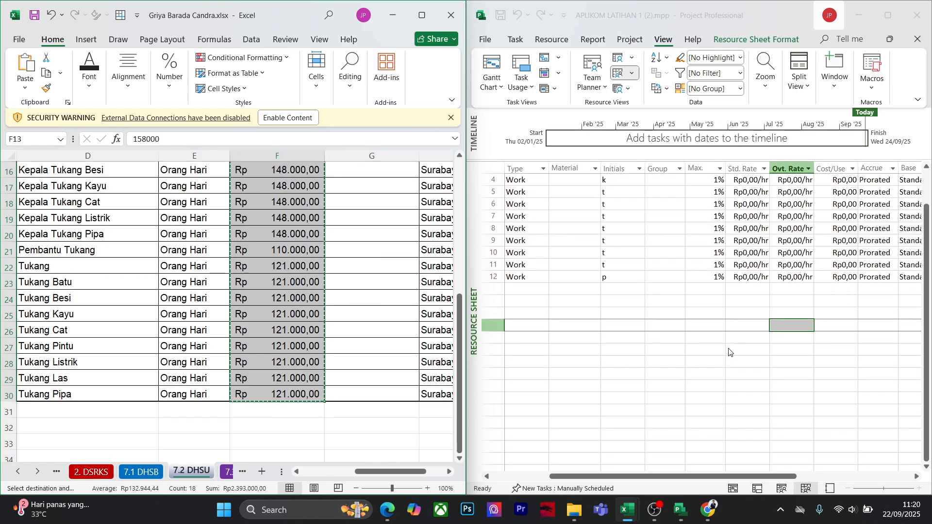
pyautogui.scroll(1, 729, 349)
pyautogui.click(743, 182)
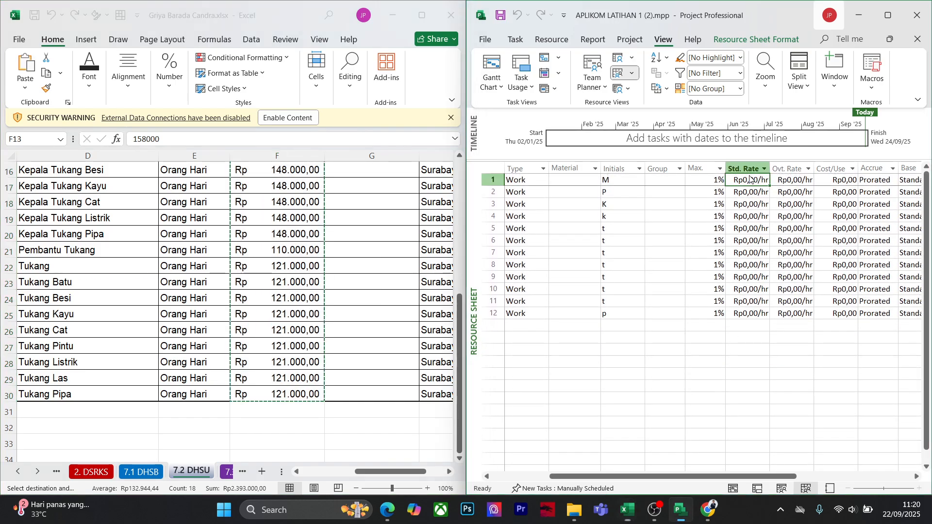
pyautogui.hotkey('ctrl', 'v')
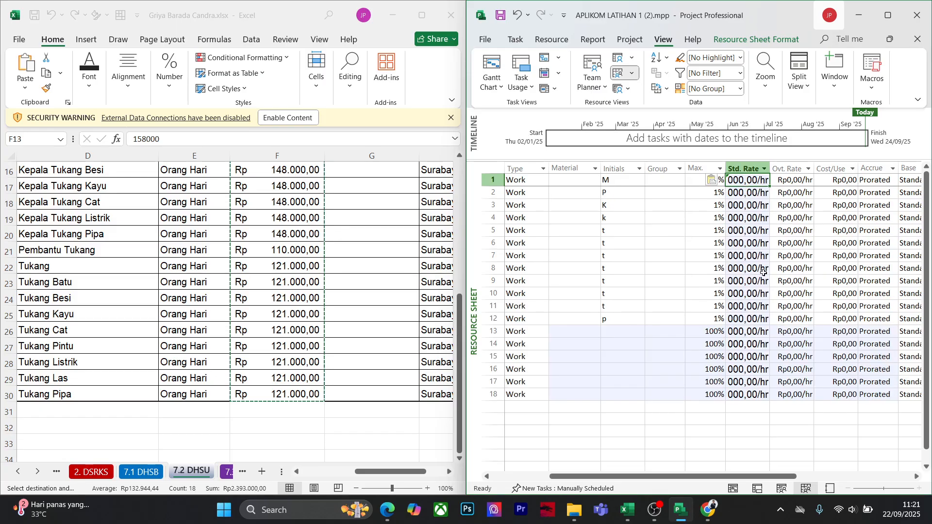
pyautogui.hotkey('ctrl', 'z')
pyautogui.click(754, 384)
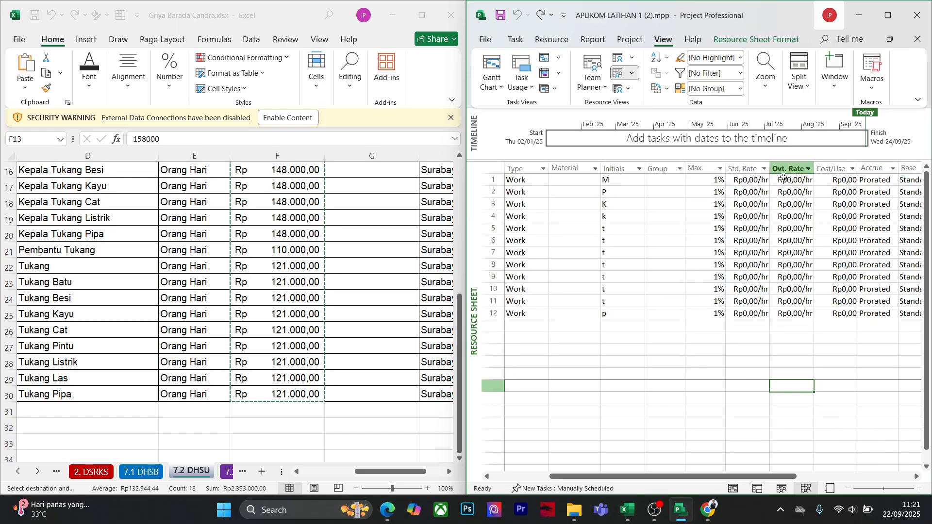
# Change Mandor's formula in G13 of the wage price table to =F13*2
pyautogui.scroll(5, 370, 245)
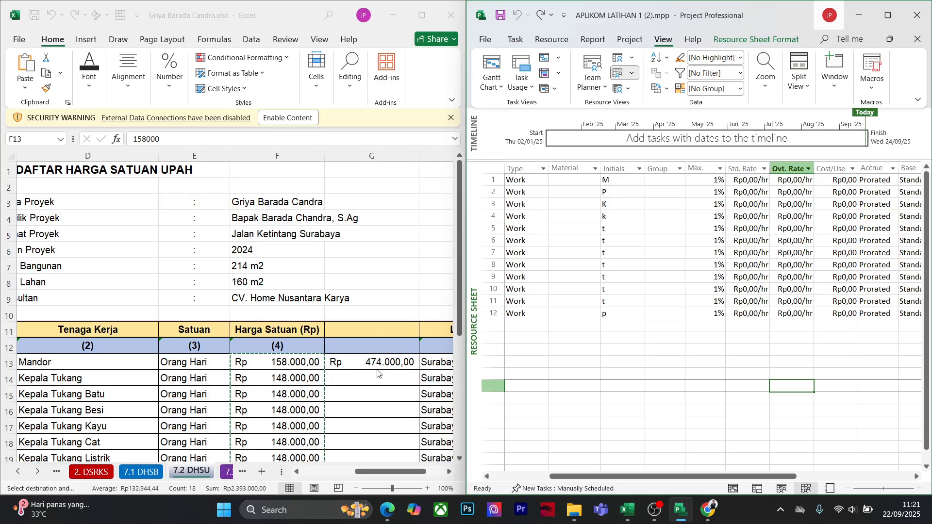
pyautogui.click(392, 362)
pyautogui.press('Escape')
pyautogui.click(401, 363)
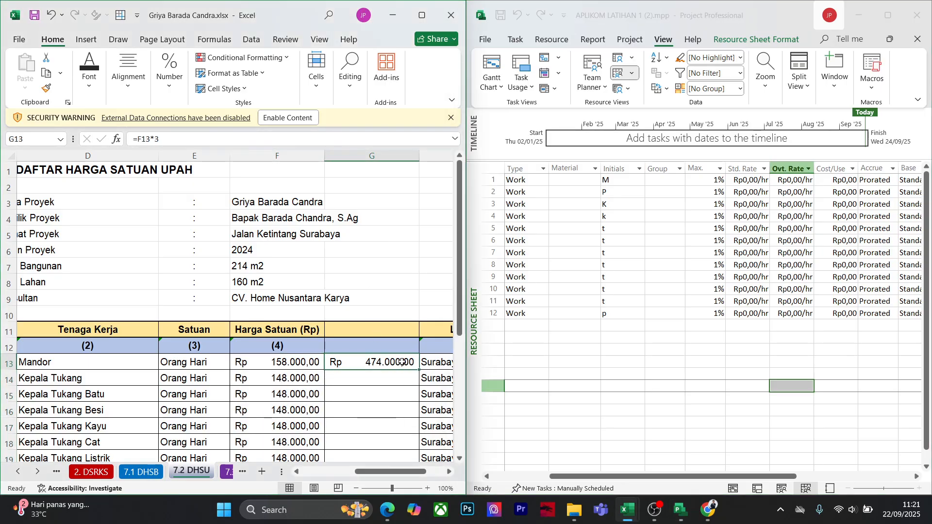
pyautogui.click(178, 142)
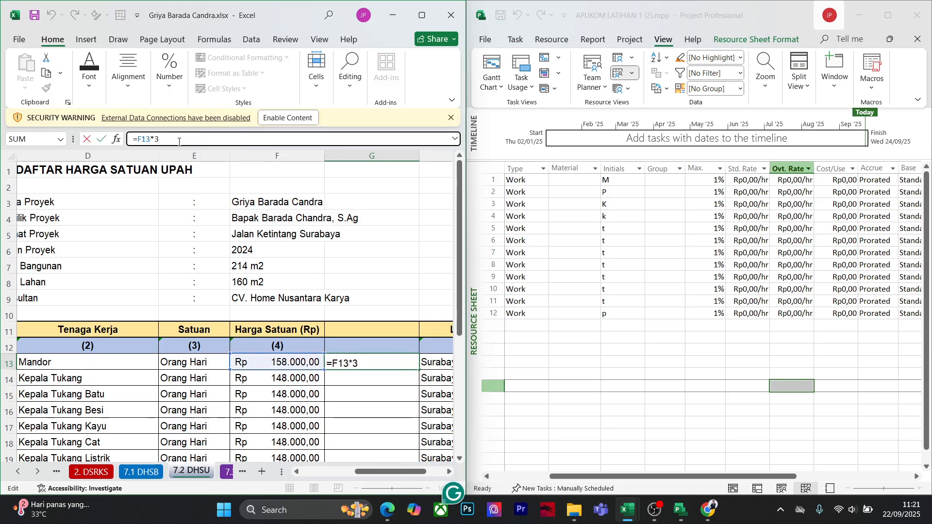
pyautogui.write('2')
pyautogui.press('Return')
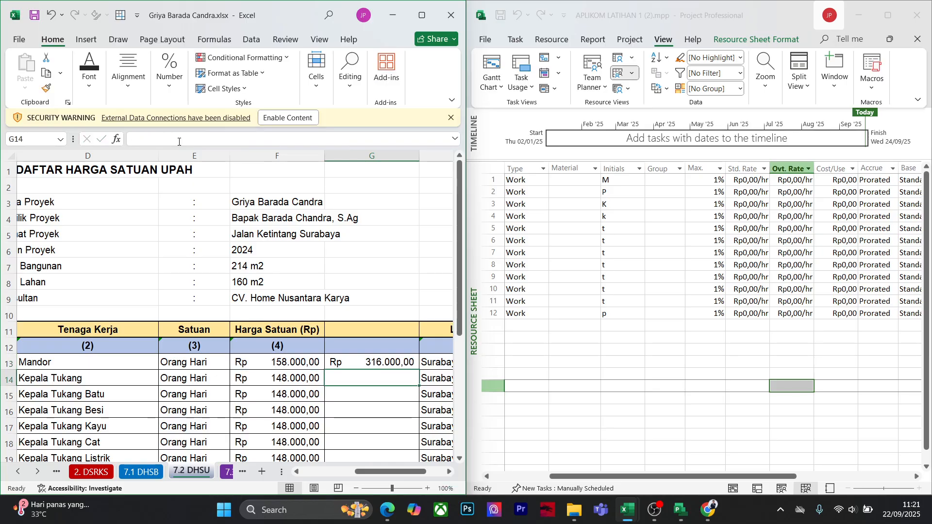
# Try the formula =F13*0,3 in G13 and compare it with the rate columns of the Resource Sheet
pyautogui.click(392, 364)
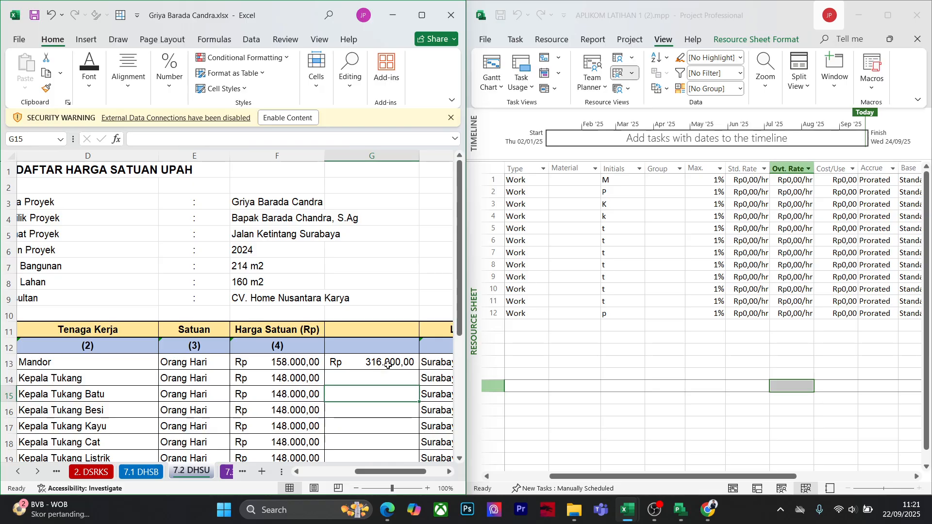
pyautogui.doubleClick(180, 139)
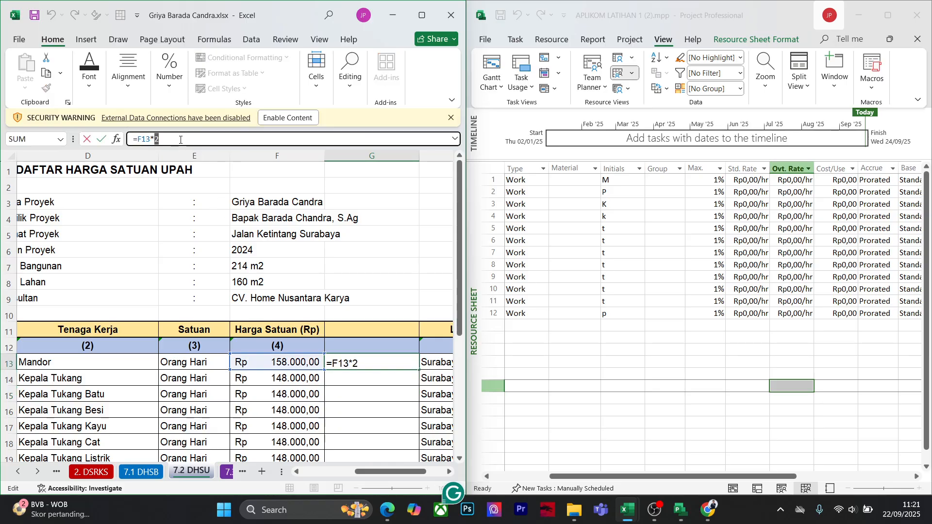
pyautogui.write('0,3')
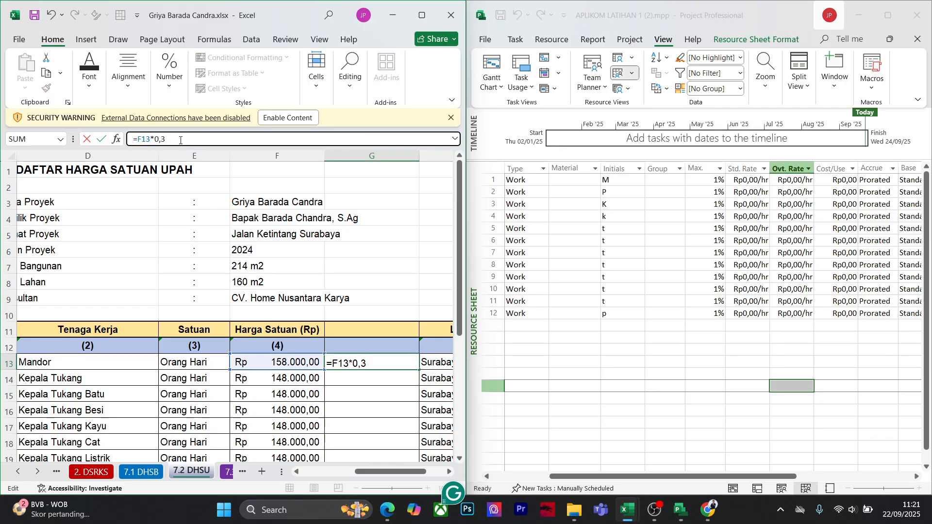
pyautogui.press('Return')
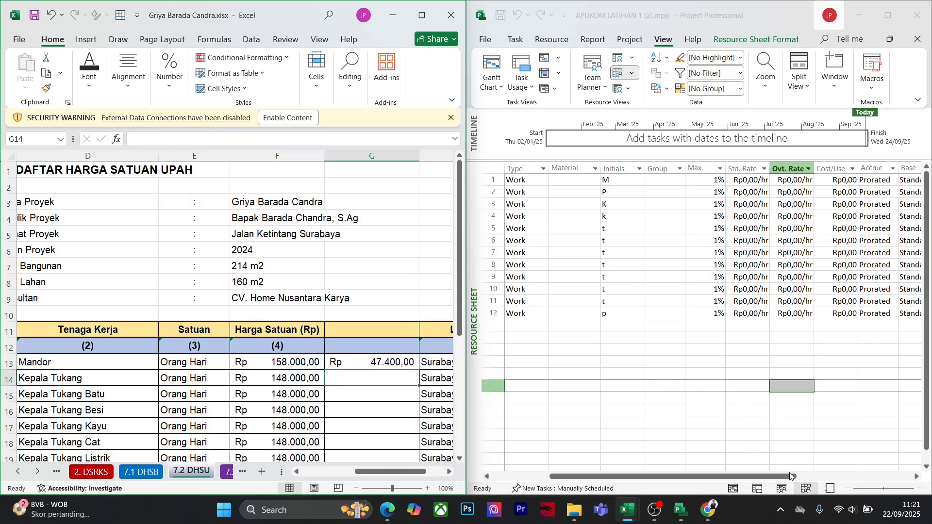
pyautogui.moveTo(791, 476); pyautogui.dragTo(693, 480)
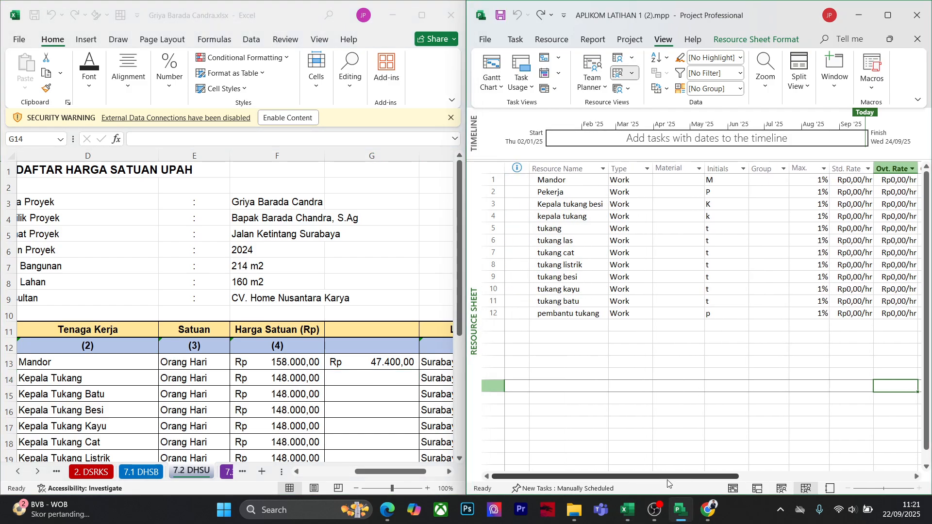
pyautogui.moveTo(668, 480); pyautogui.dragTo(778, 475)
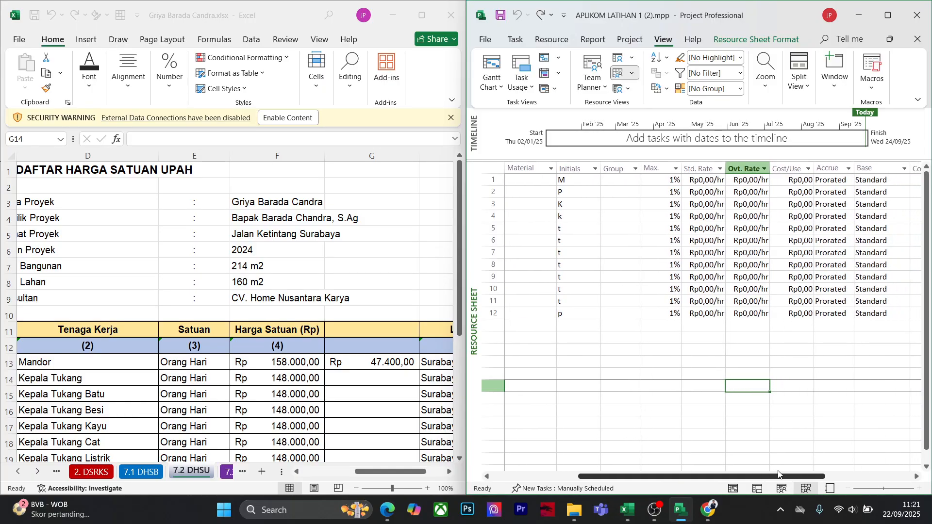
# Undo the last formula change in cell G13
pyautogui.click(387, 372)
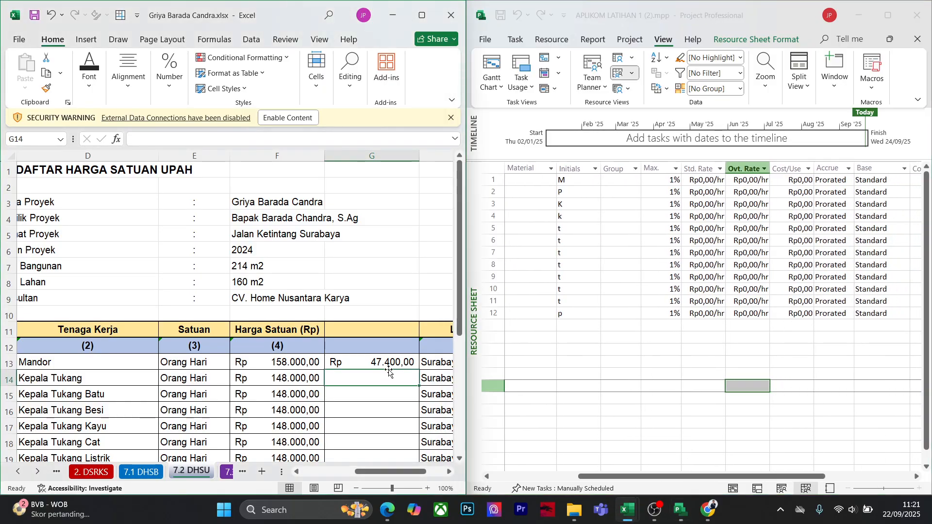
pyautogui.hotkey('ctrl', 'z')
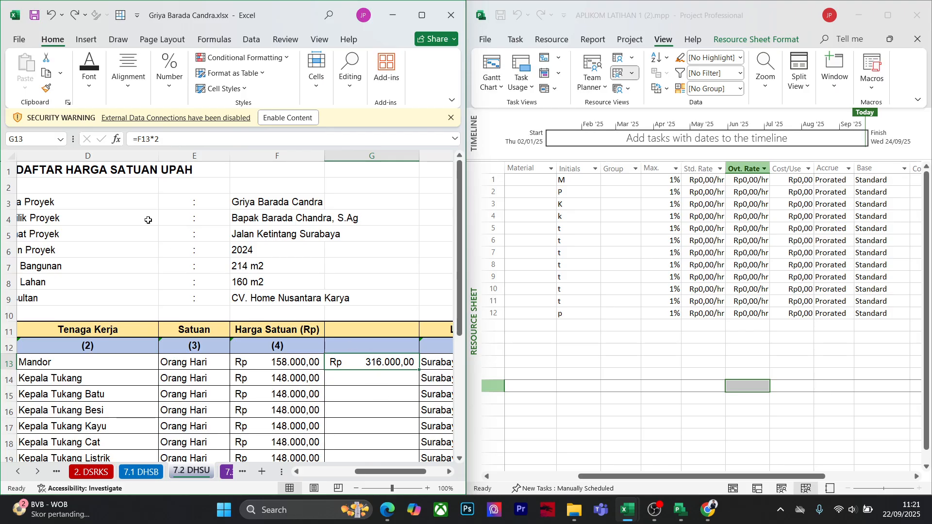
pyautogui.click(168, 141)
pyautogui.click(401, 406)
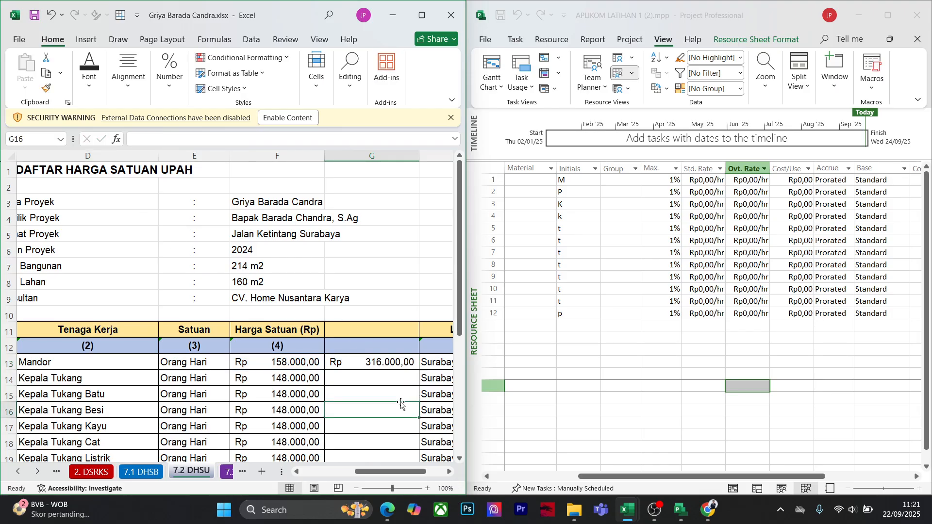
# Copy the workers' unit prices in F13:F30 of the wage price table
pyautogui.click(660, 377)
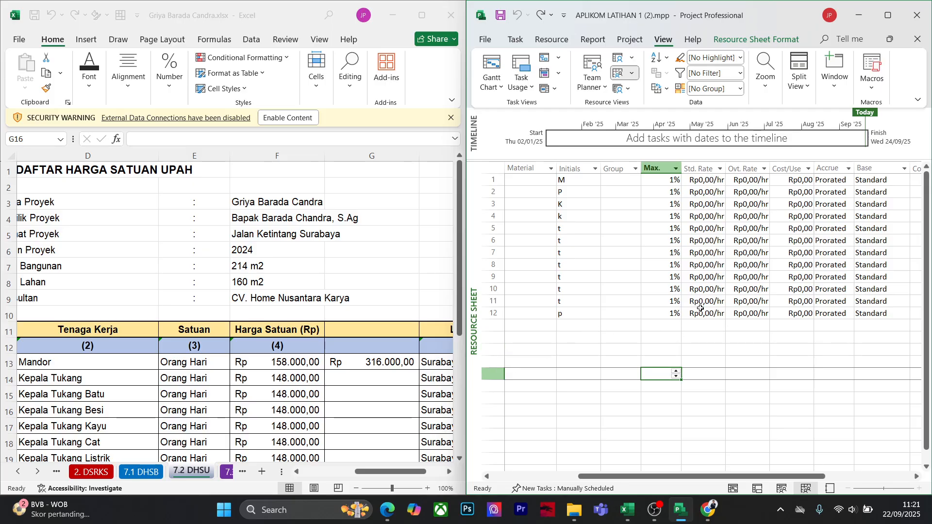
pyautogui.click(703, 181)
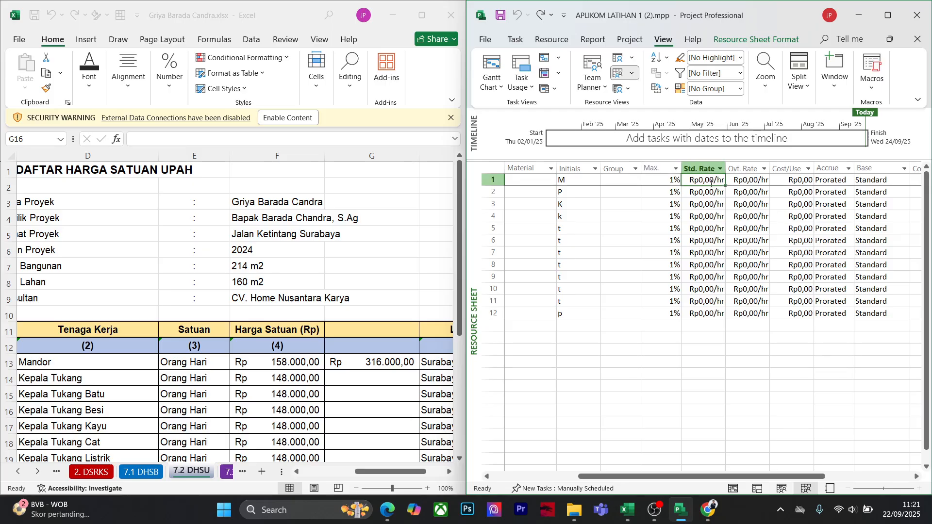
pyautogui.scroll(-2, 336, 383)
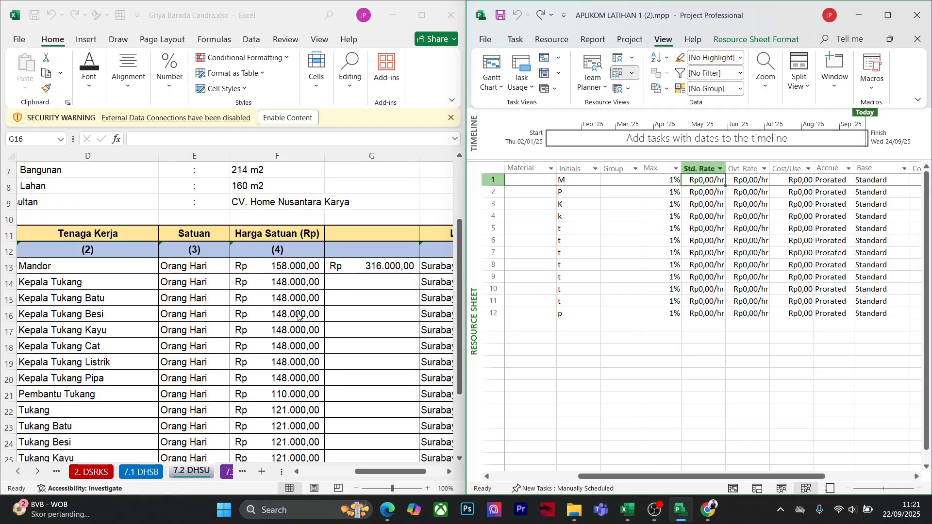
pyautogui.click(301, 267)
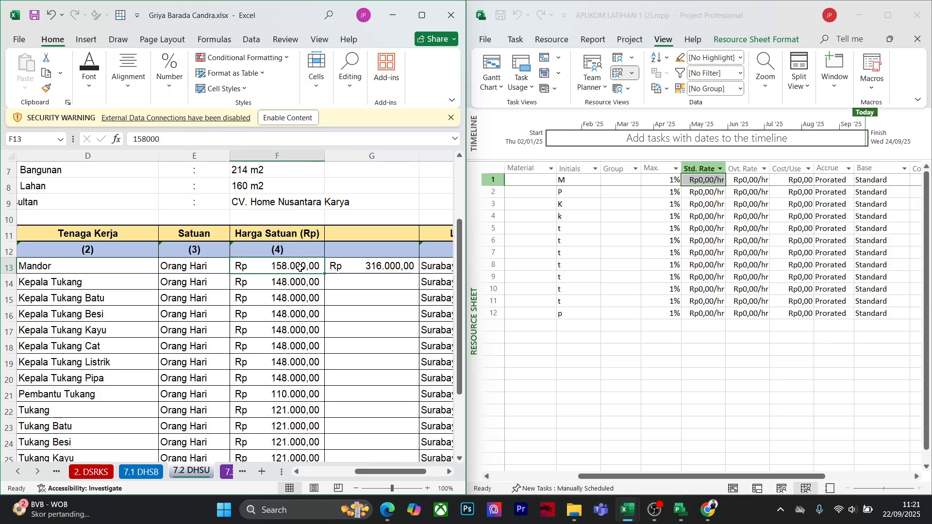
pyautogui.moveTo(300, 267); pyautogui.dragTo(288, 427)
pyautogui.click(48, 73)
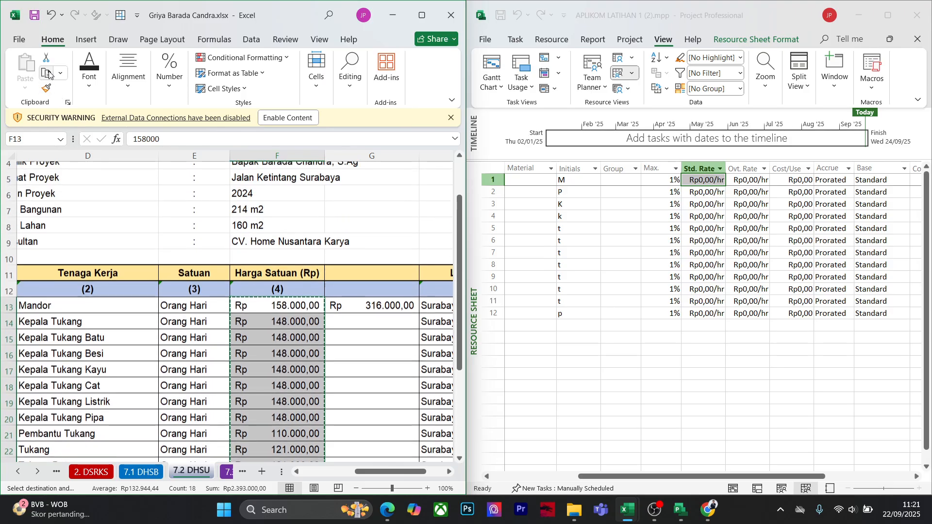
# Try pasting the copied prices as Text Data into the Resource Sheet's Std. Rate column from row 1, and undo the paste
pyautogui.click(705, 180)
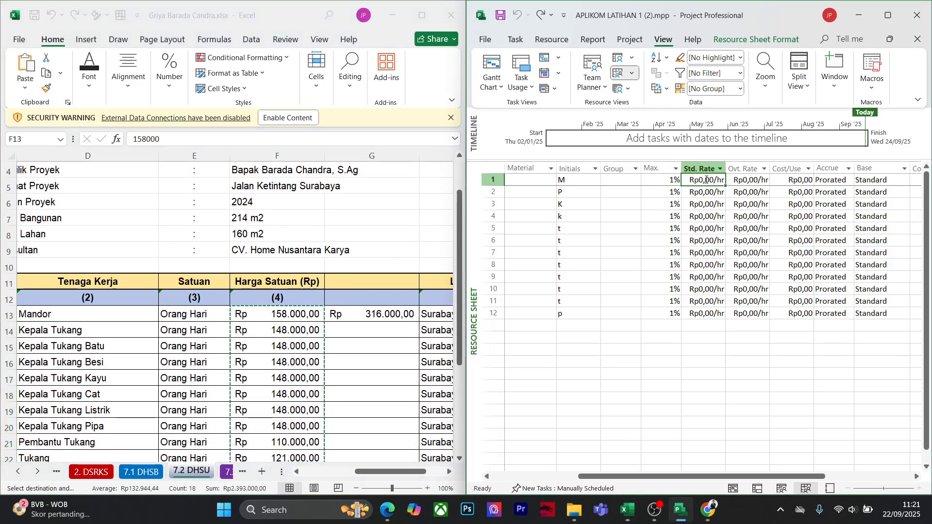
pyautogui.click(705, 179)
pyautogui.click(678, 240)
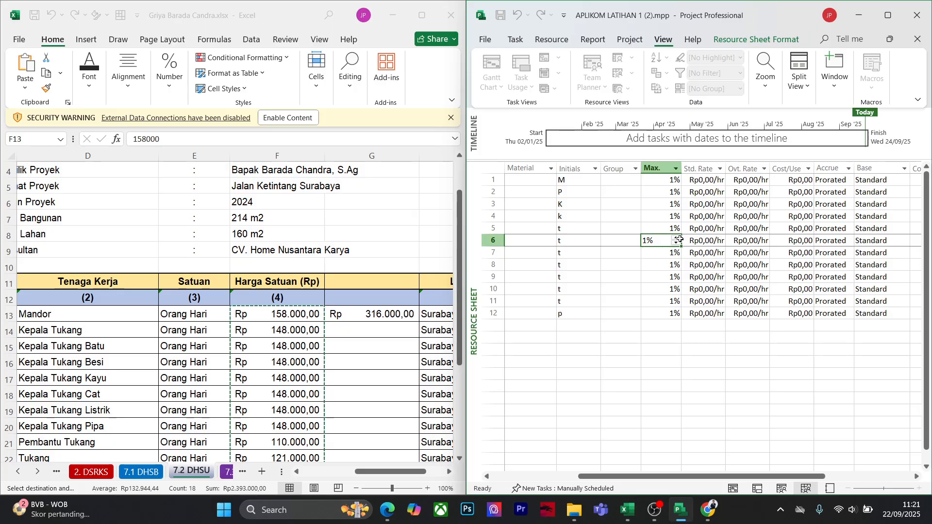
pyautogui.click(716, 181)
pyautogui.click(486, 39)
pyautogui.press('Escape')
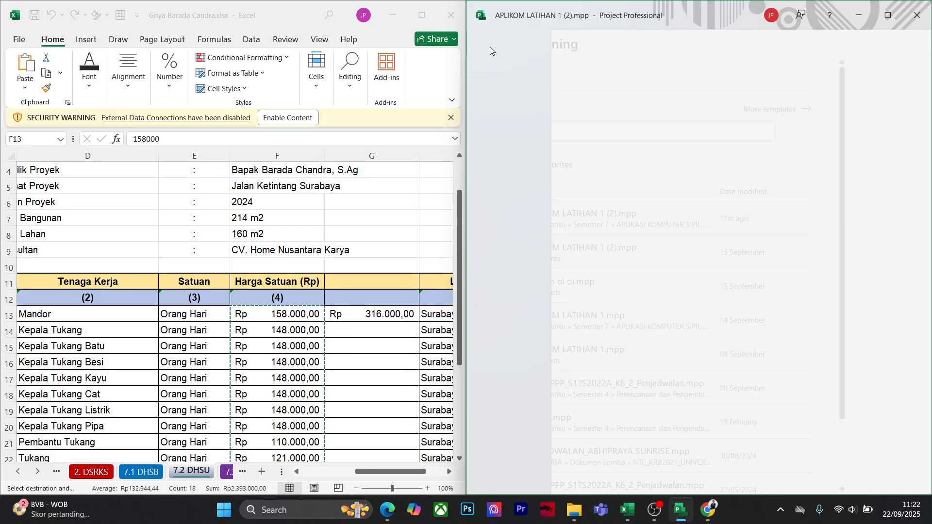
pyautogui.rightClick(722, 182)
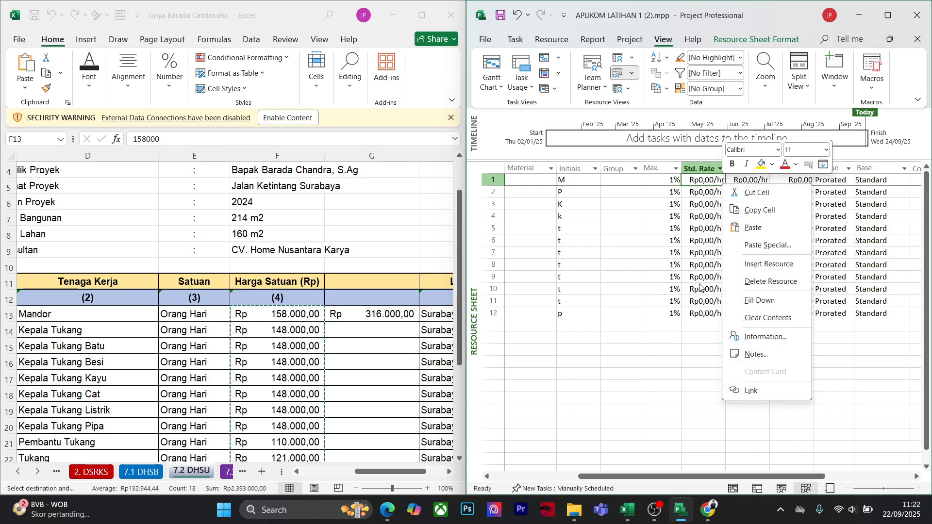
pyautogui.click(784, 251)
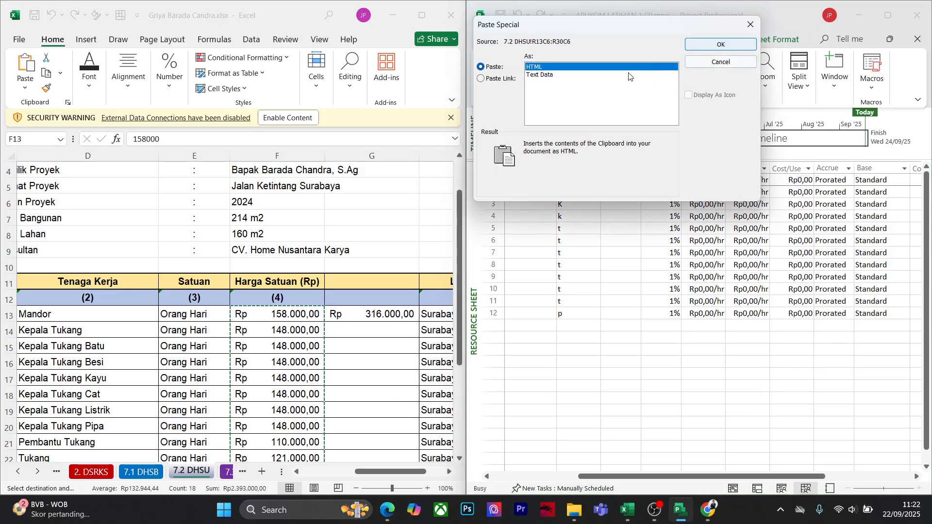
pyautogui.click(588, 75)
pyautogui.click(721, 45)
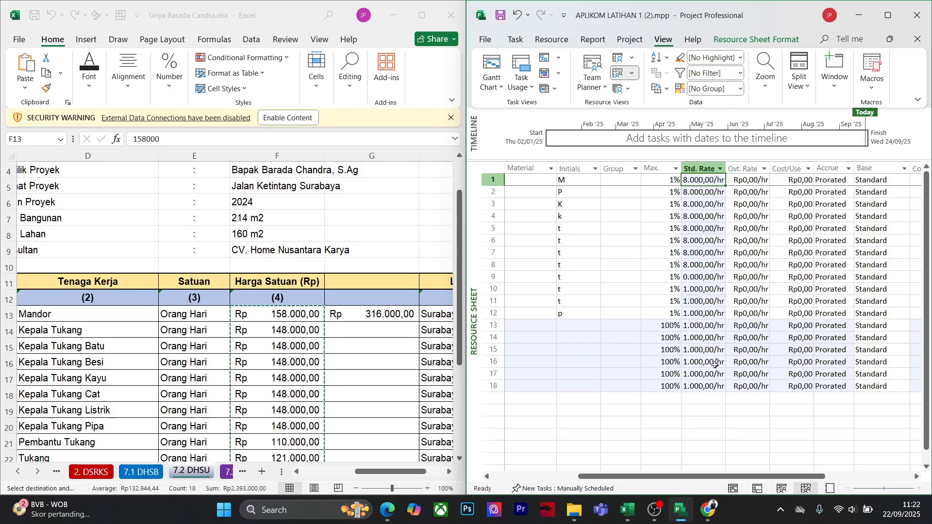
pyautogui.hotkey('ctrl', 'z')
pyautogui.click(706, 385)
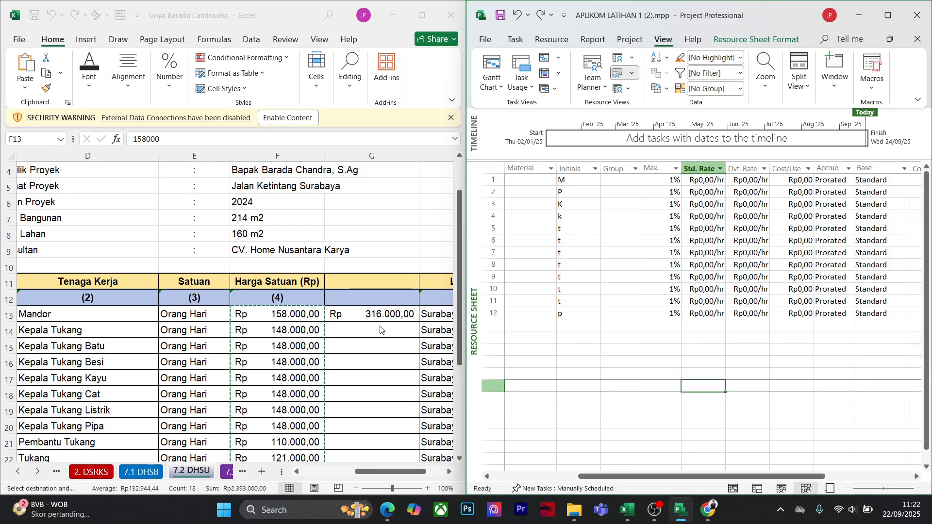
# Paste the copied unit prices as plain values beside the wage price table, starting at J11
pyautogui.scroll(-4, 359, 349)
pyautogui.click(391, 472)
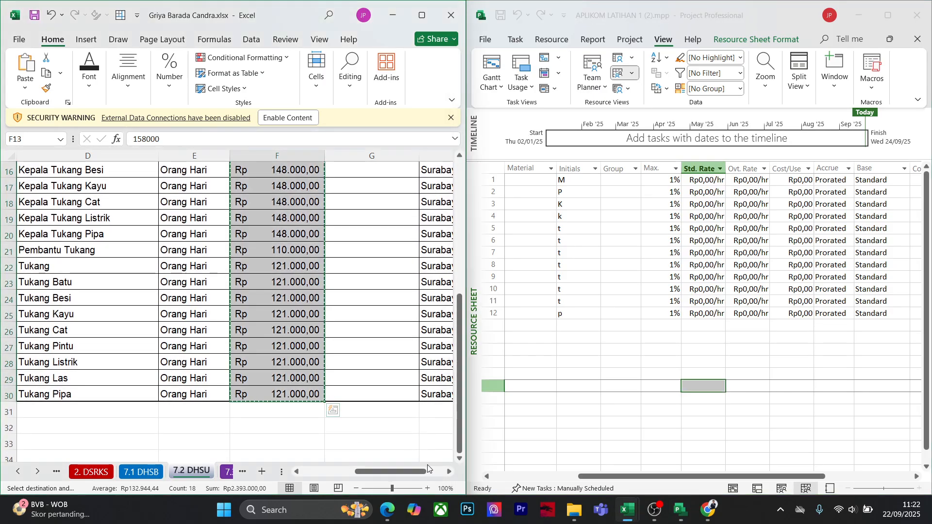
pyautogui.hscroll(1, 391, 472)
pyautogui.scroll(4, 437, 387)
pyautogui.click(430, 281)
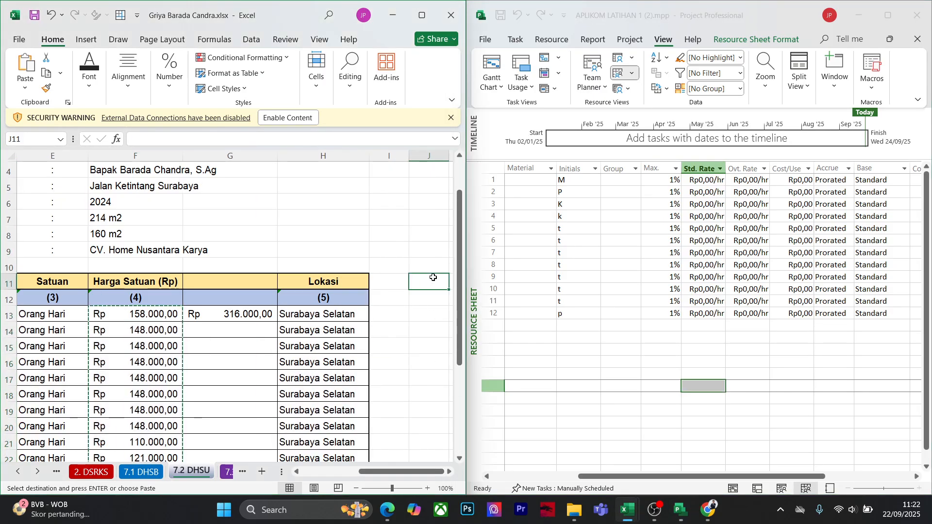
pyautogui.click(24, 89)
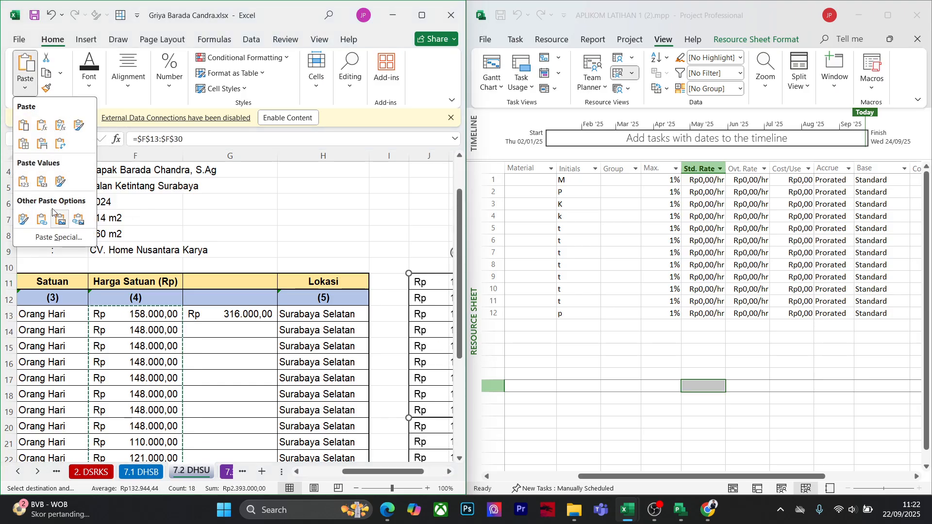
pyautogui.click(24, 183)
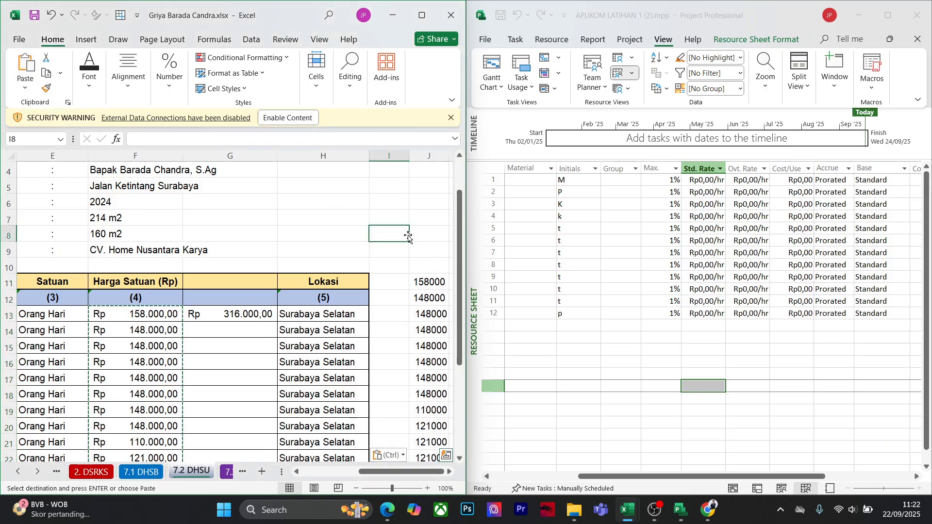
# Copy the plain prices in J11:J28 into the Resource Sheet's Std. Rate column from row 1 and widen that column
pyautogui.click(433, 282)
pyautogui.moveTo(434, 283); pyautogui.dragTo(419, 439)
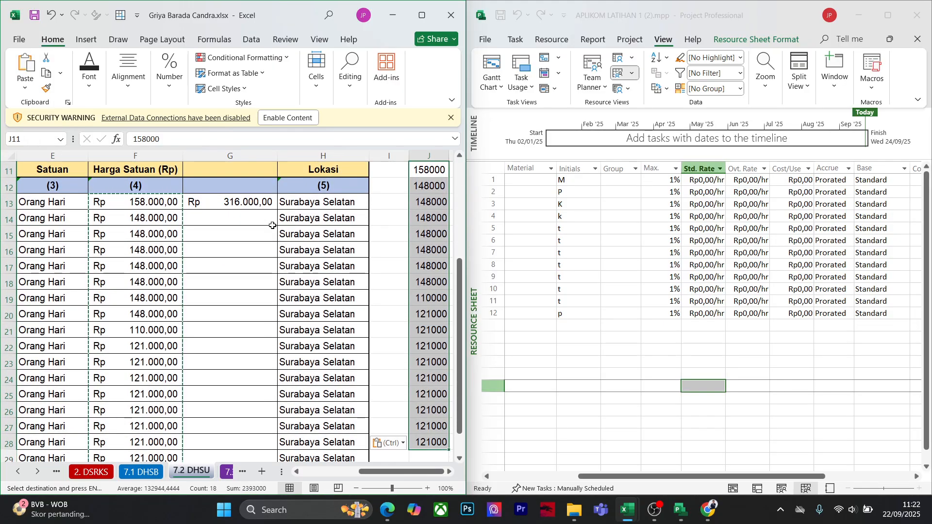
pyautogui.click(47, 74)
pyautogui.click(708, 182)
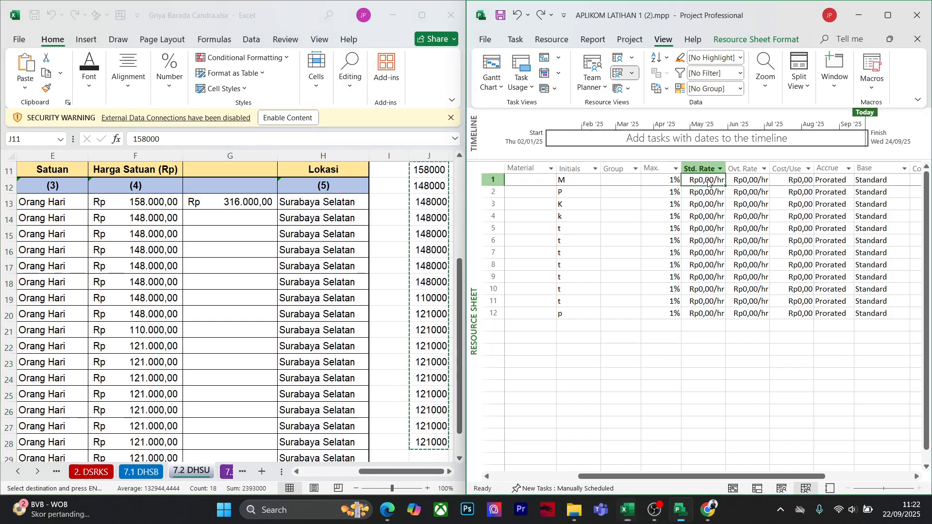
pyautogui.hotkey('ctrl', 'v')
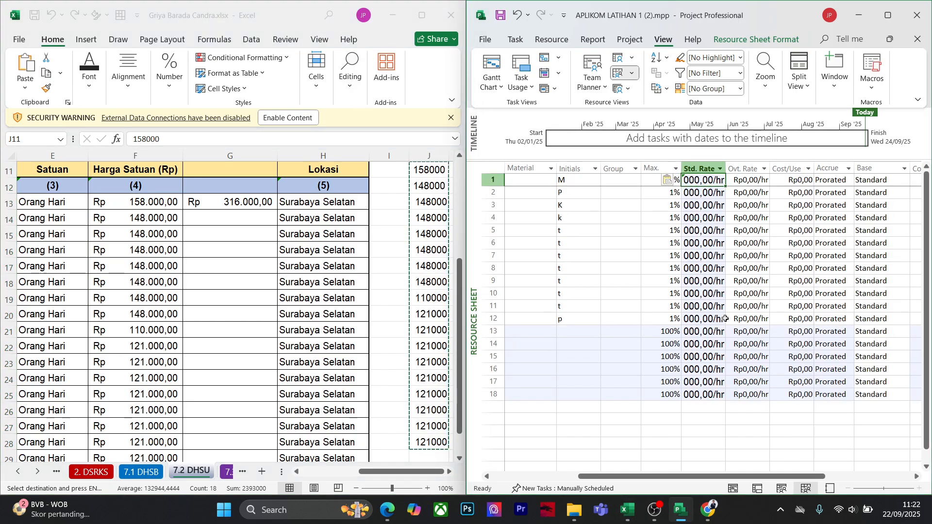
pyautogui.moveTo(728, 160); pyautogui.dragTo(760, 161)
pyautogui.click(751, 395)
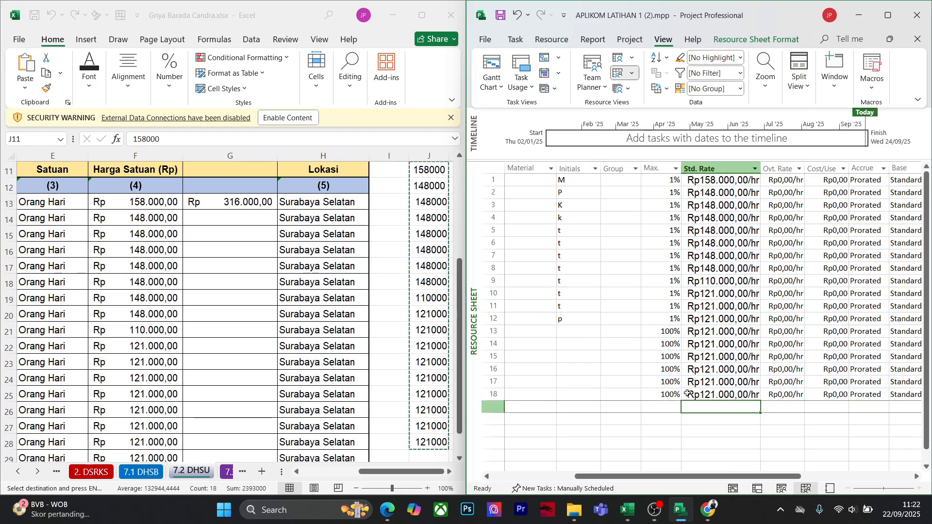
# Maximize the project window and apply the Max. column's text formatting to the Std. Rate entries in rows 1 to 18 with Format Painter
pyautogui.click(675, 395)
pyautogui.click(515, 39)
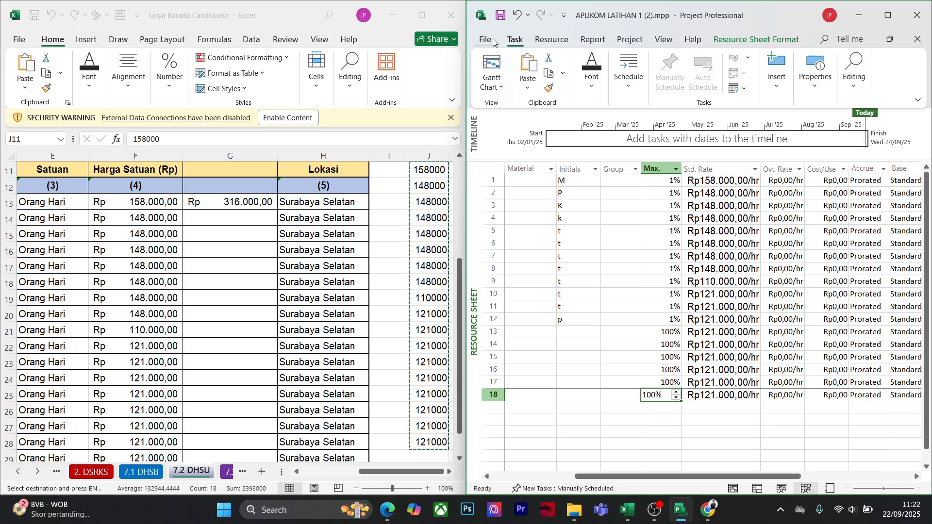
pyautogui.click(485, 40)
pyautogui.click(890, 16)
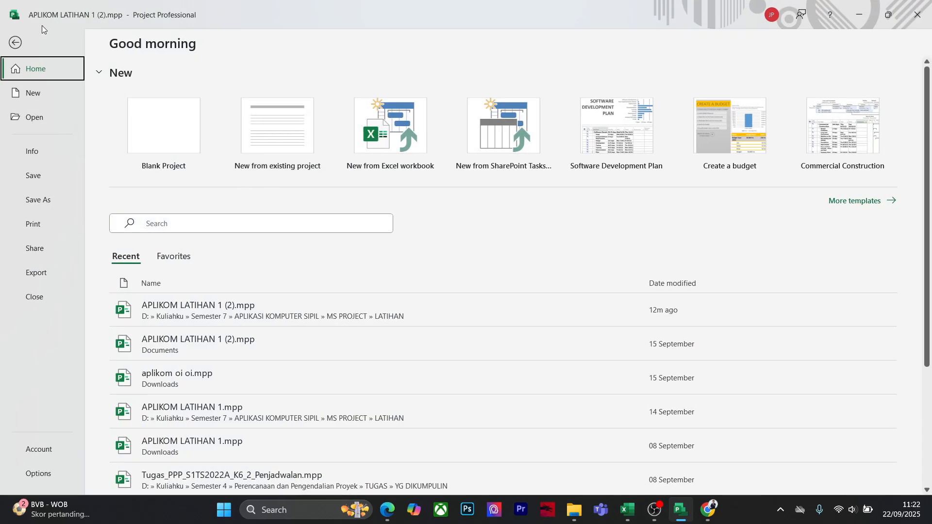
pyautogui.click(21, 41)
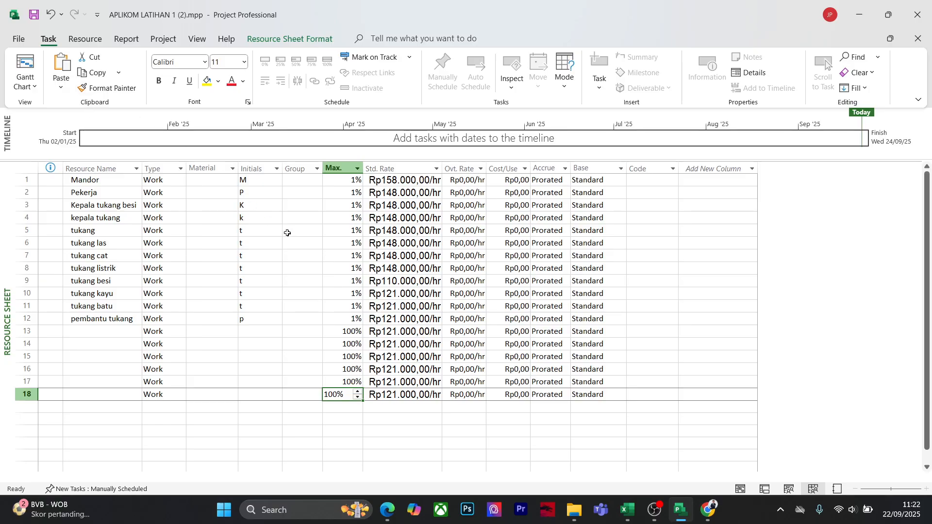
pyautogui.click(348, 183)
pyautogui.click(117, 88)
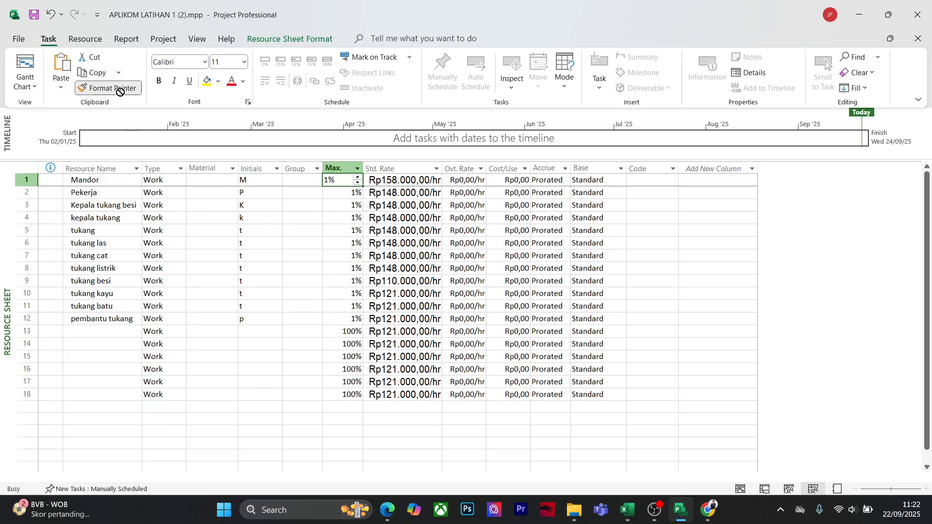
pyautogui.moveTo(431, 191)
pyautogui.mouseDown()
pyautogui.moveTo(426, 395)
pyautogui.moveTo(442, 402)
pyautogui.mouseUp()
pyautogui.click(585, 439)
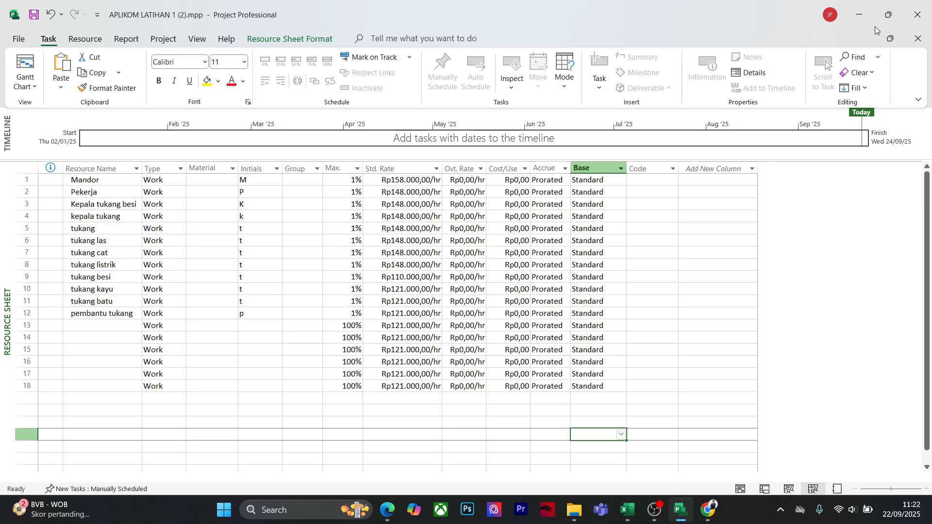
# Switch to the Excel workbook, try the formula =F13*3% in cell G13 for Mandor, and undo it
pyautogui.click(857, 11)
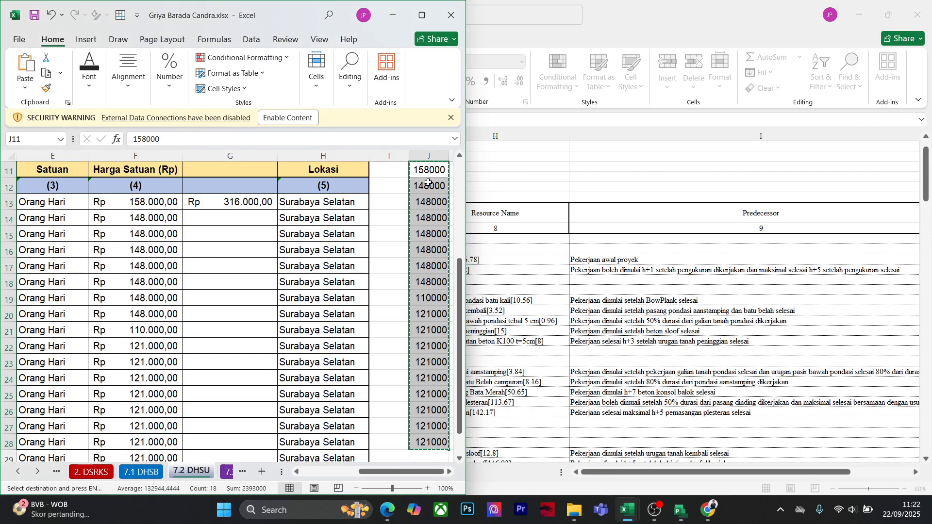
pyautogui.click(394, 228)
pyautogui.click(214, 207)
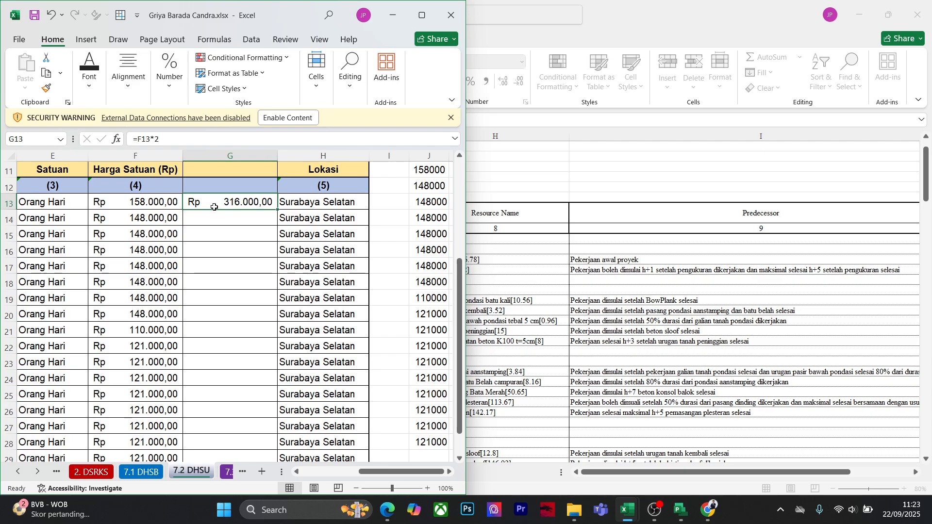
pyautogui.click(194, 140)
pyautogui.press('BackSpace')
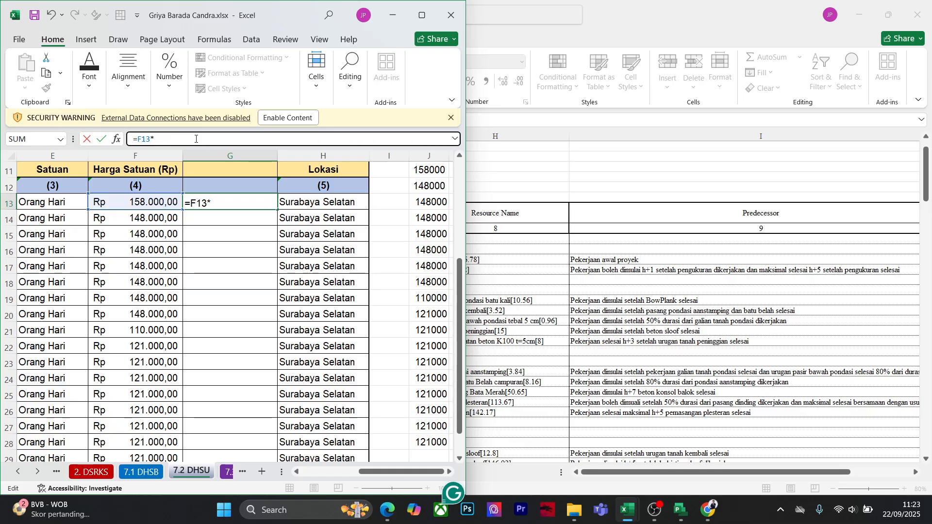
pyautogui.write('3%')
pyautogui.press('Return')
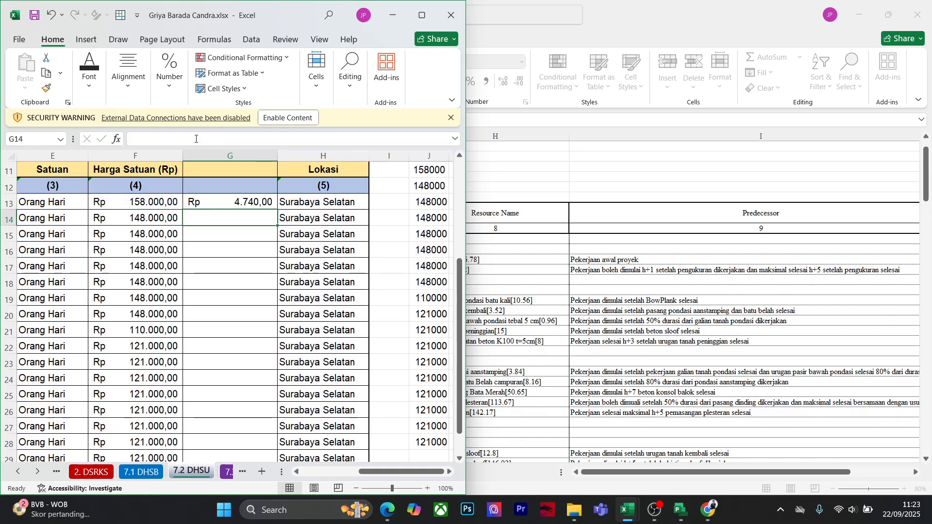
pyautogui.hotkey('ctrl', 'z')
# Try the formula =F13*30% in cell G13 and undo it
pyautogui.click(175, 139)
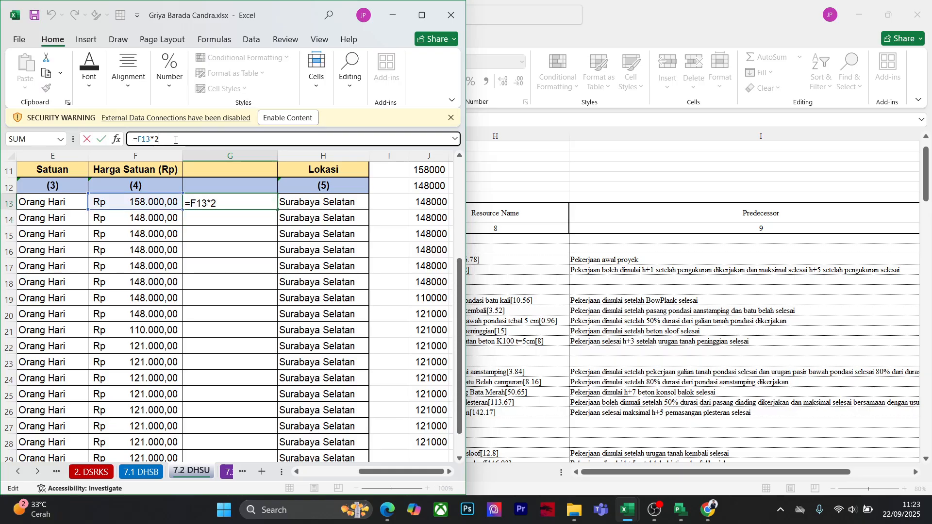
pyautogui.press('BackSpace')
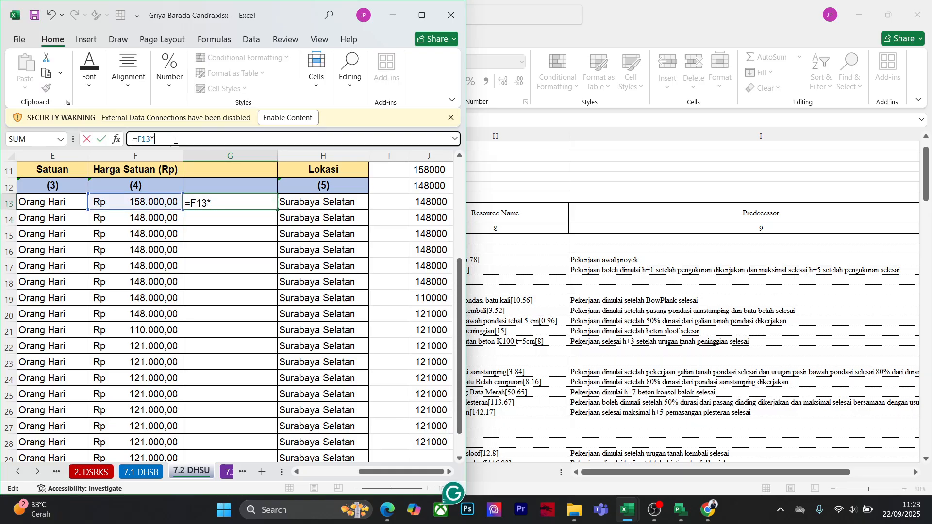
pyautogui.write('3')
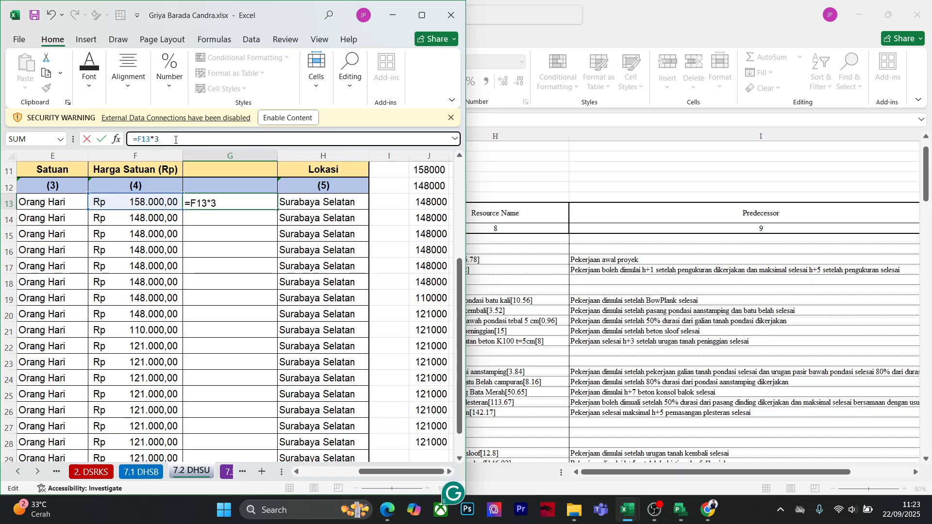
pyautogui.write('0%')
pyautogui.press('Return')
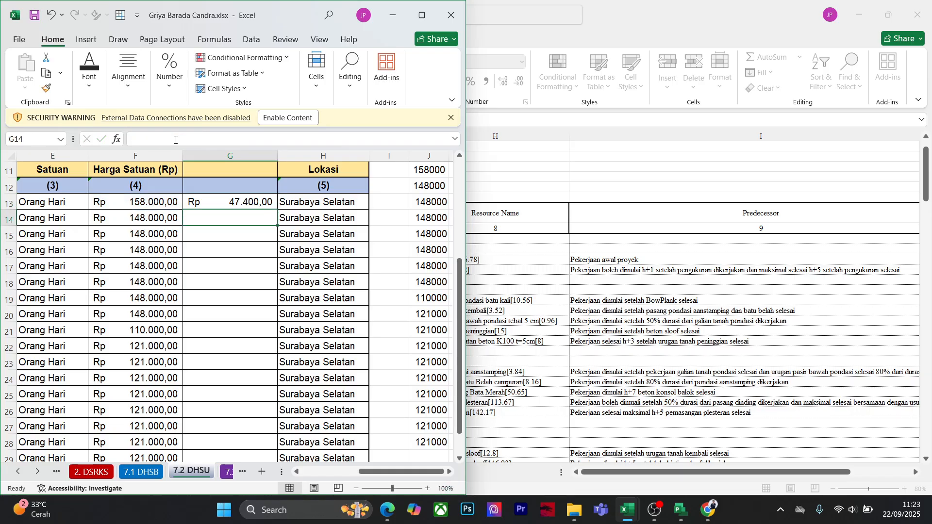
pyautogui.press('Up')
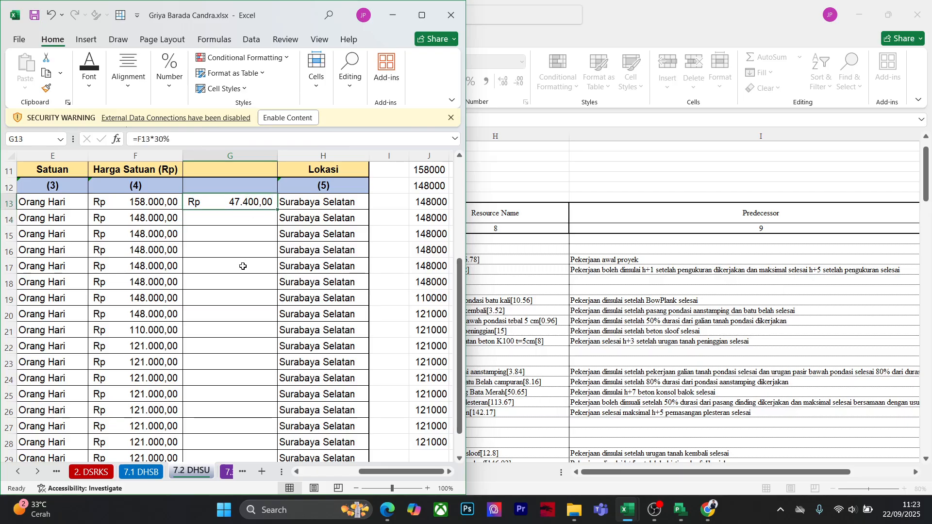
pyautogui.hotkey('ctrl', 'z')
# Try the formula =F13*2 in cell G13 for the Mandor price
pyautogui.click(179, 141)
pyautogui.press('BackSpace')
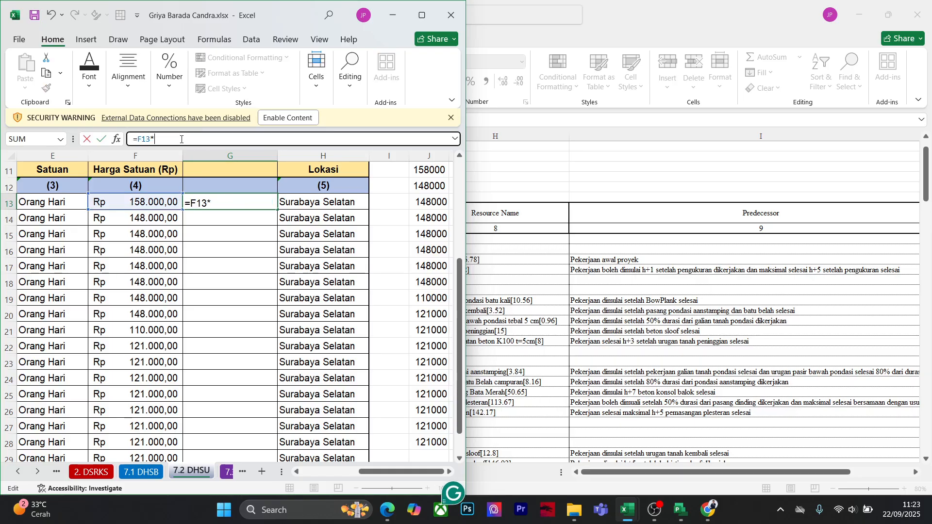
pyautogui.write('10')
pyautogui.press('BackSpace')
pyautogui.write('2')
pyautogui.hotkey('ctrl', 'Return')
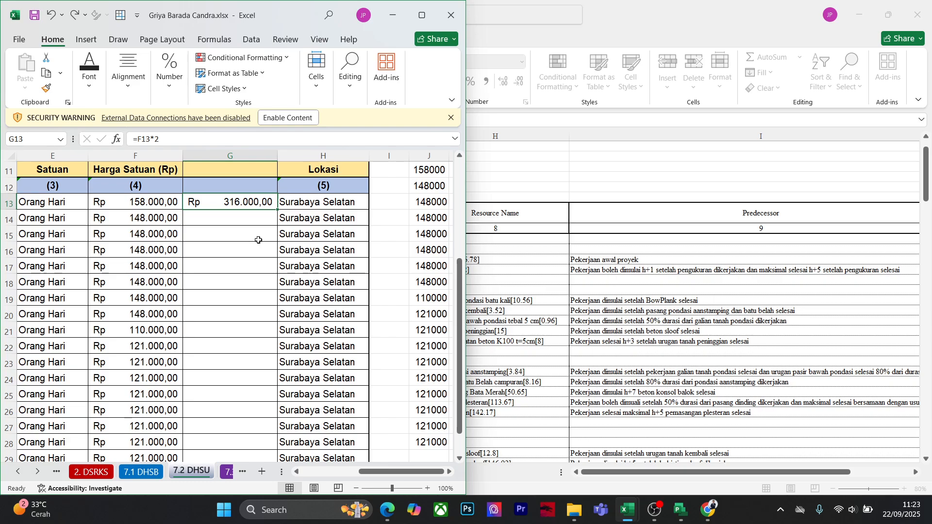
pyautogui.click(169, 205)
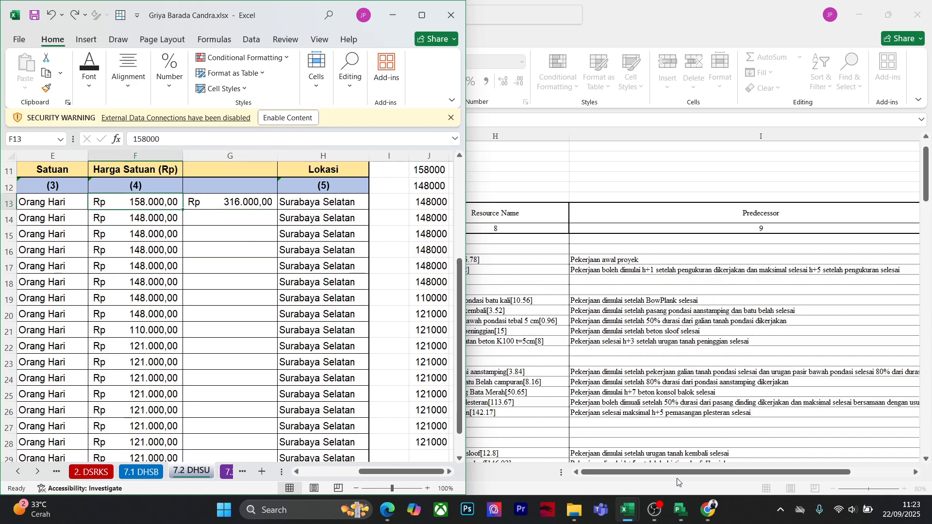
# Switch to the Project file and delete the unnamed resources in rows 13 to 18 of the Resource Sheet
pyautogui.click(681, 511)
pyautogui.click(701, 366)
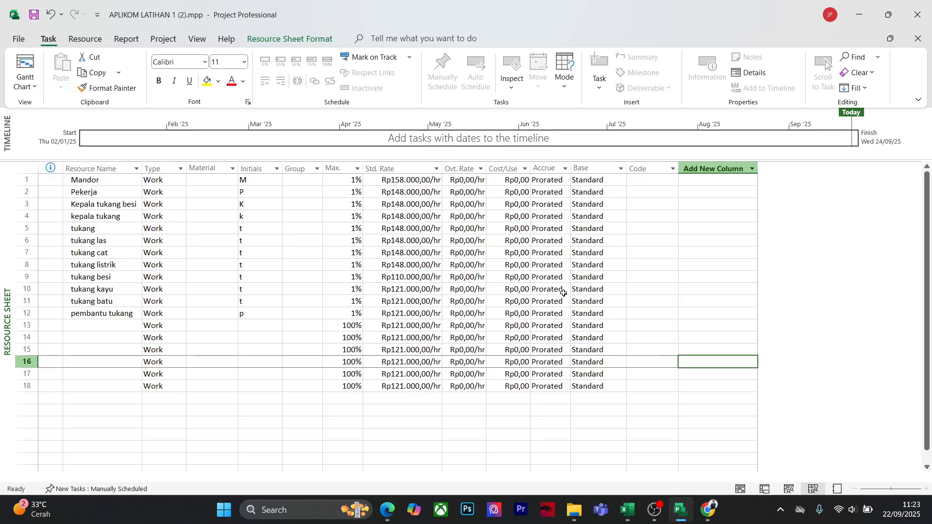
pyautogui.click(372, 418)
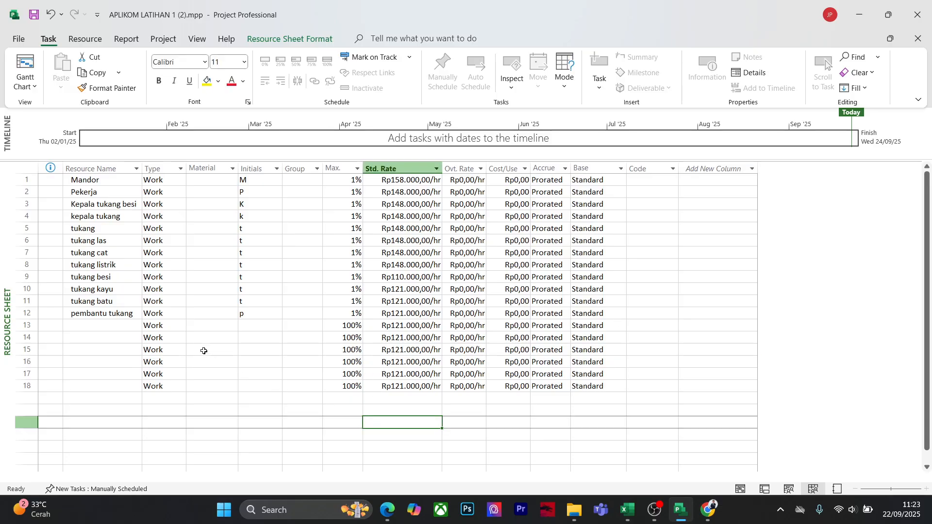
pyautogui.click(24, 328)
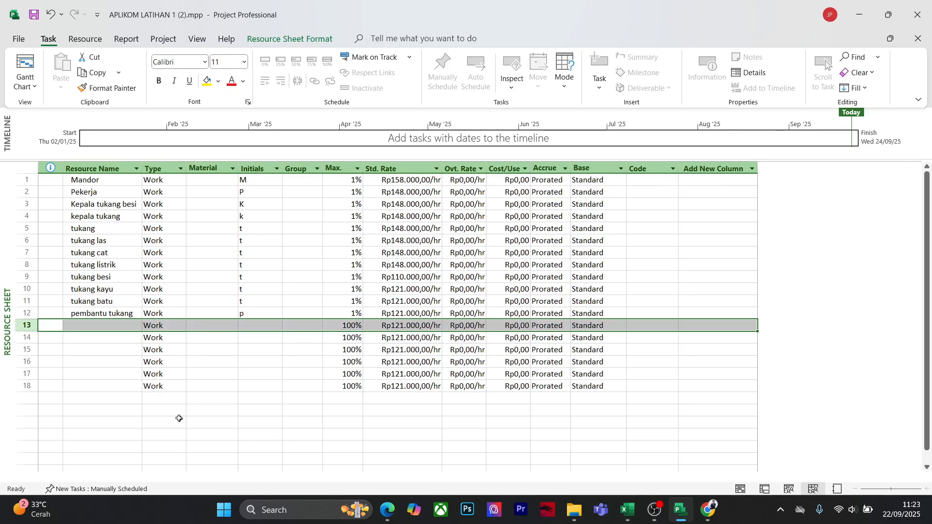
pyautogui.rightClick(26, 387)
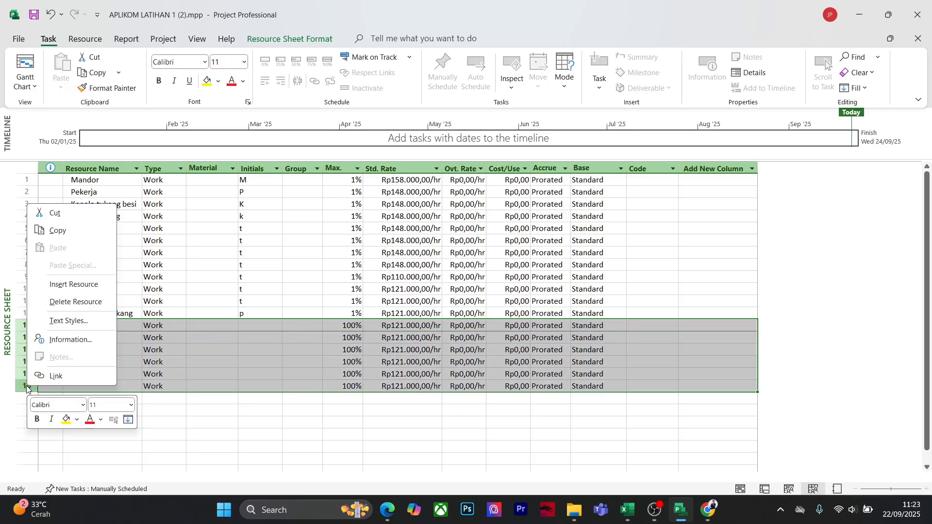
pyautogui.click(85, 303)
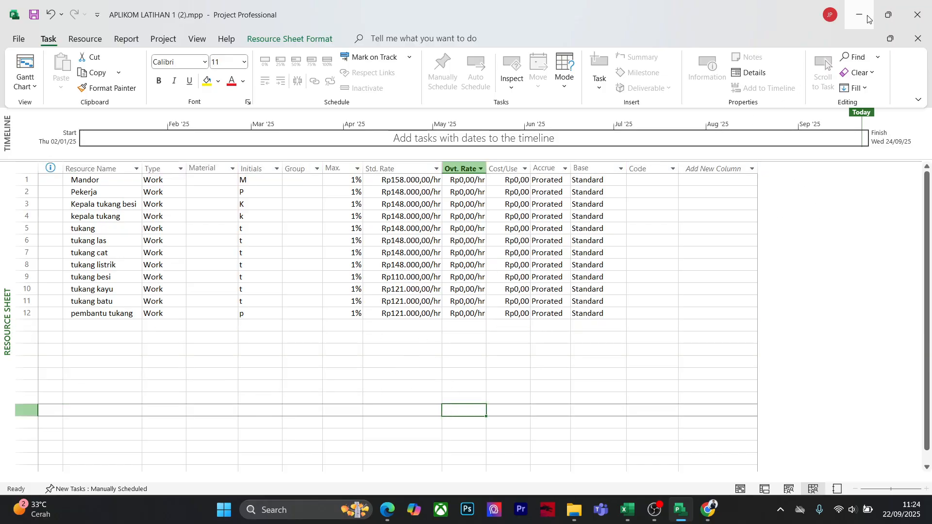
# Place the Project window beside the Excel workbook and compare the Resource Sheet with the Tenaga Kerja price table
pyautogui.doubleClick(609, 11)
pyautogui.moveTo(641, 44); pyautogui.dragTo(931, 128)
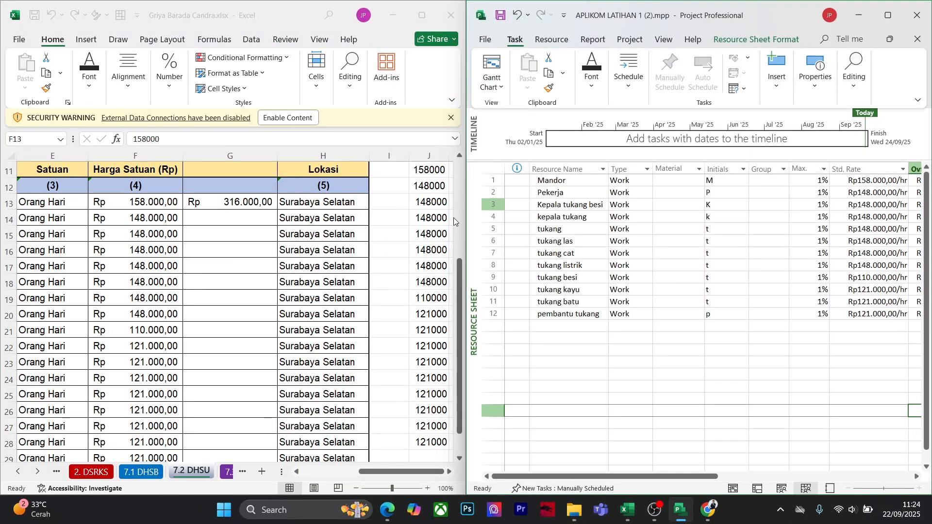
pyautogui.scroll(-1, 343, 330)
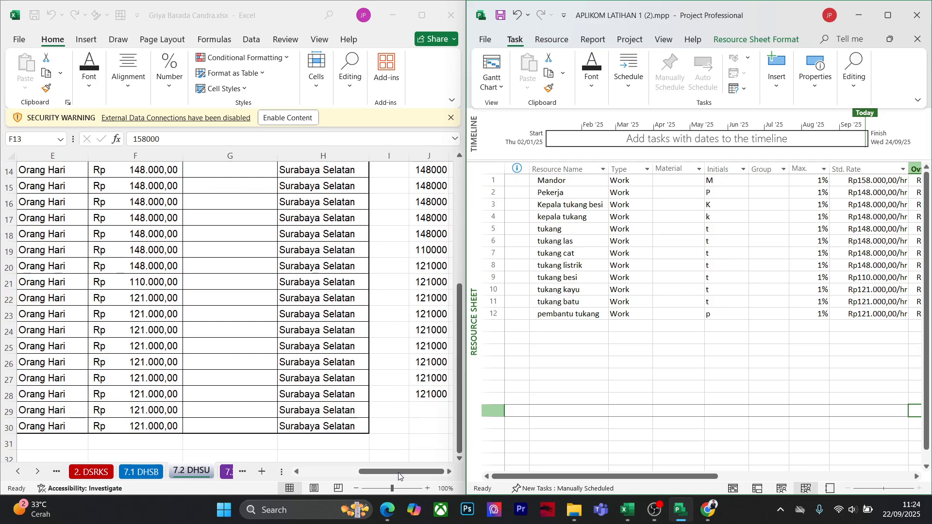
pyautogui.moveTo(399, 476); pyautogui.dragTo(372, 472)
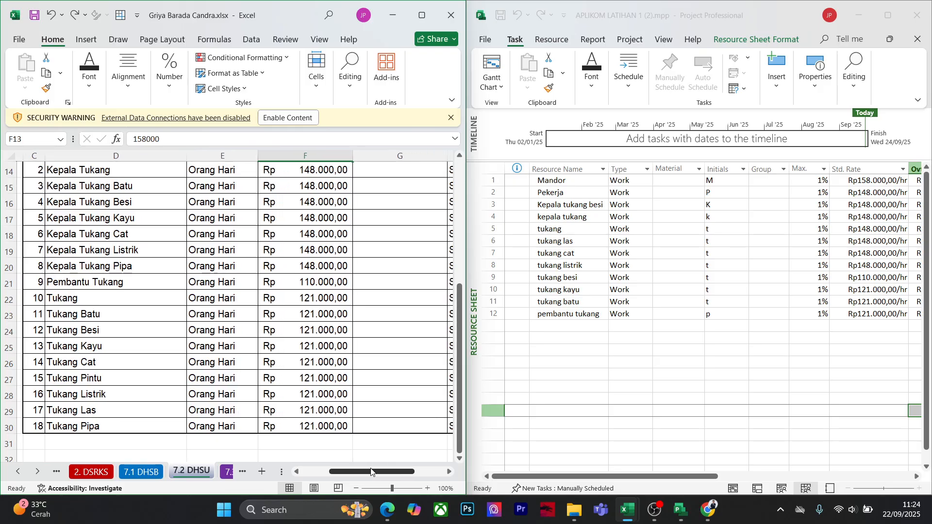
pyautogui.moveTo(371, 472); pyautogui.dragTo(373, 472)
pyautogui.scroll(4, 335, 296)
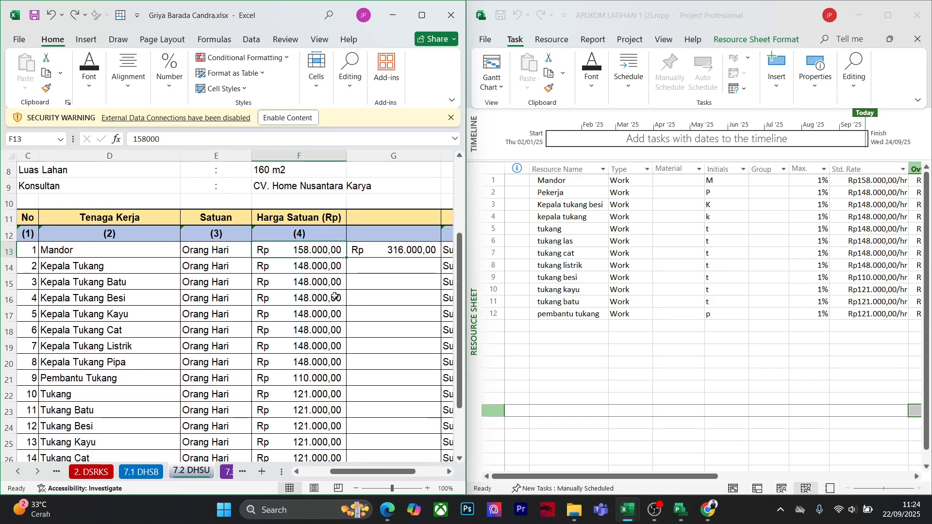
pyautogui.scroll(-2, 335, 296)
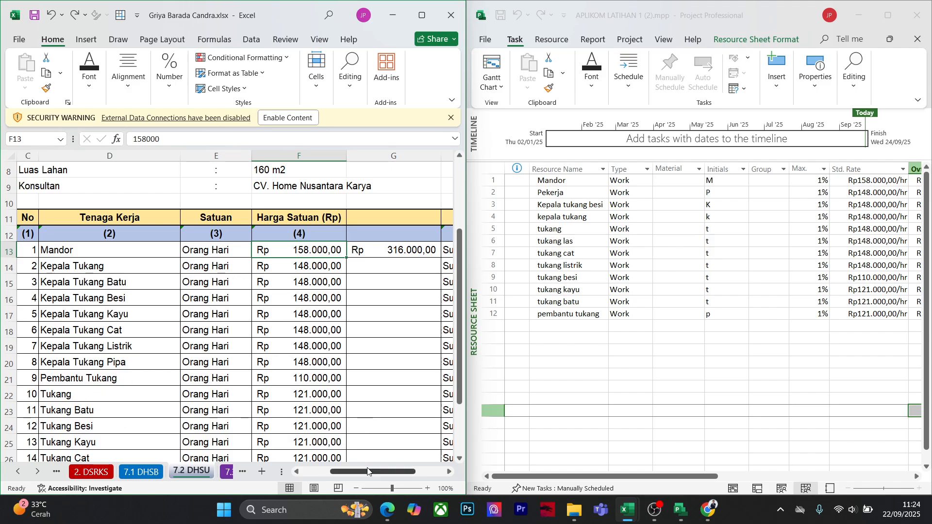
pyautogui.moveTo(371, 473); pyautogui.dragTo(400, 474)
pyautogui.click(769, 374)
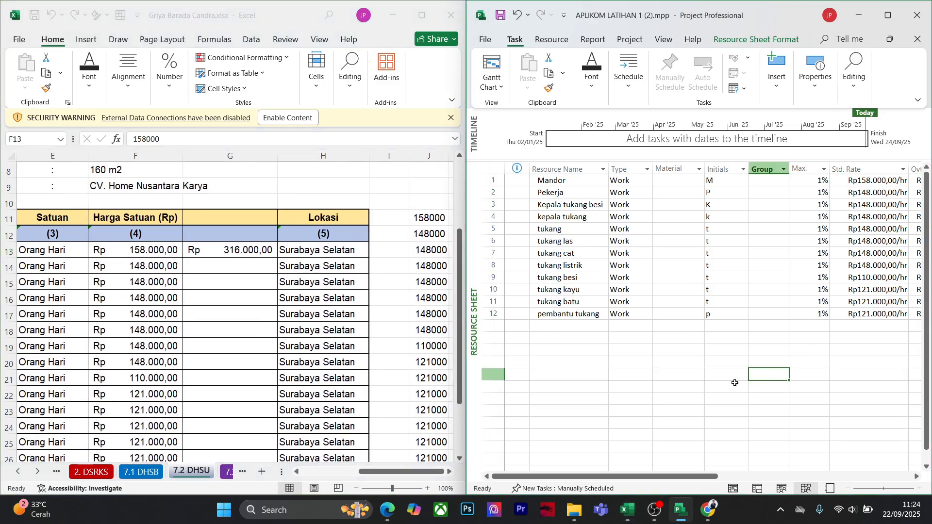
pyautogui.click(804, 328)
pyautogui.click(680, 182)
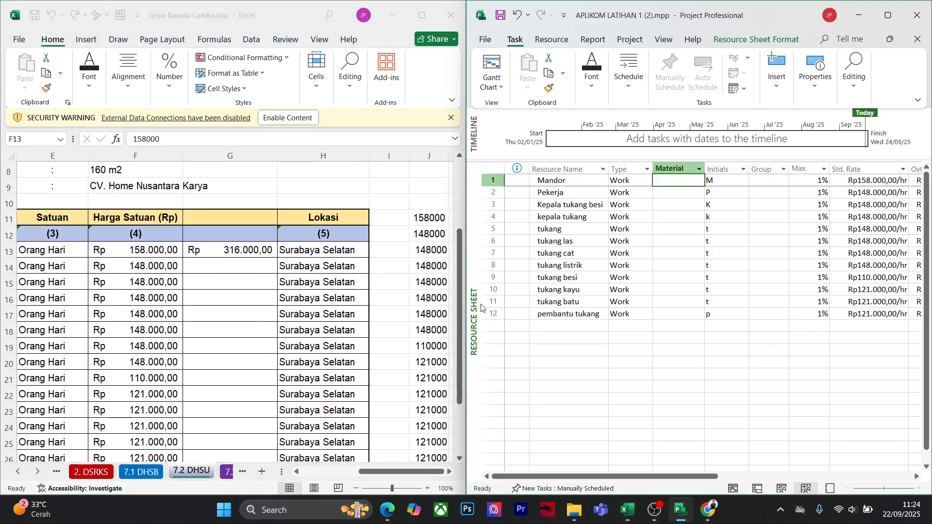
# Try the formula =F13*(30/100) in cell G13 of the Excel workbook
pyautogui.click(251, 252)
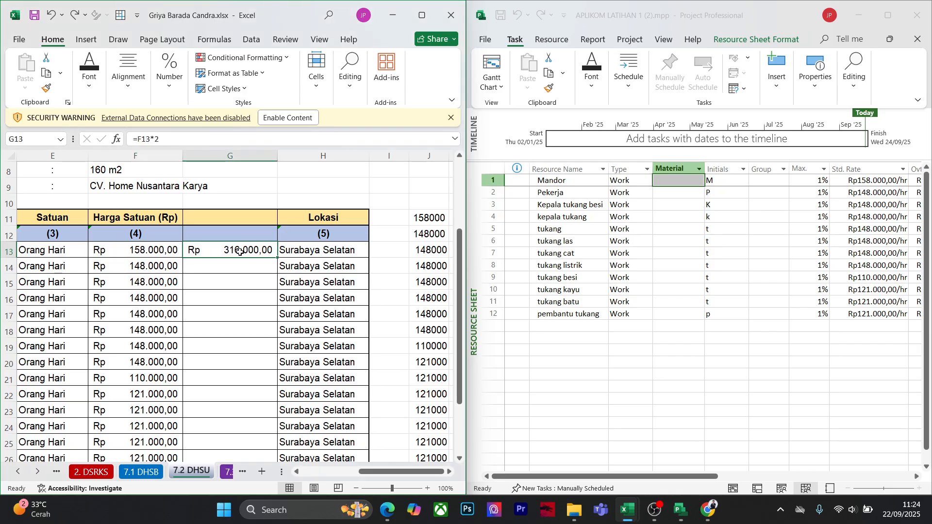
pyautogui.doubleClick(240, 252)
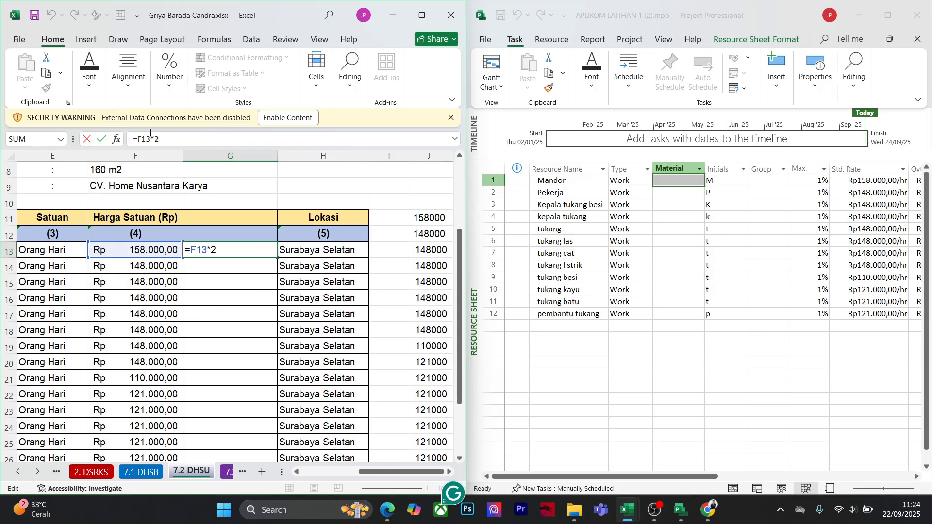
pyautogui.click(169, 140)
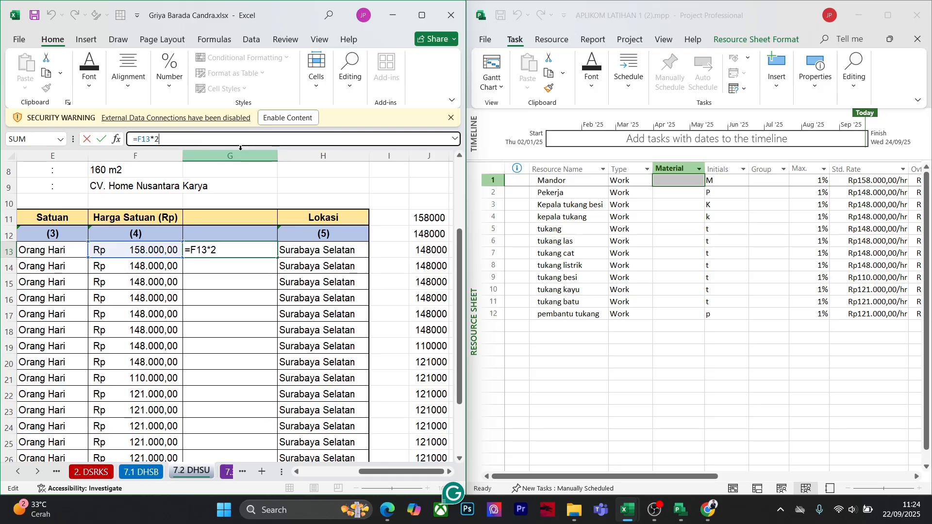
pyautogui.press('BackSpace')
pyautogui.write('(')
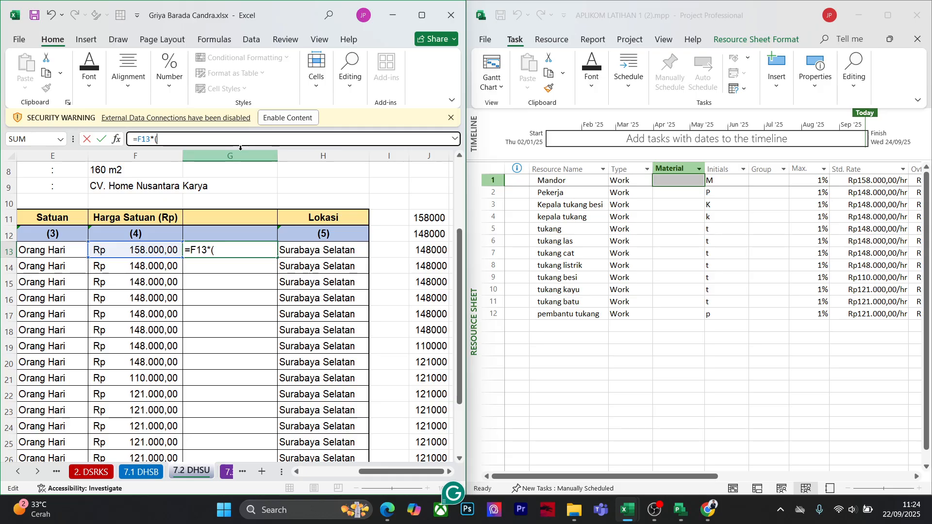
pyautogui.write('30/10')
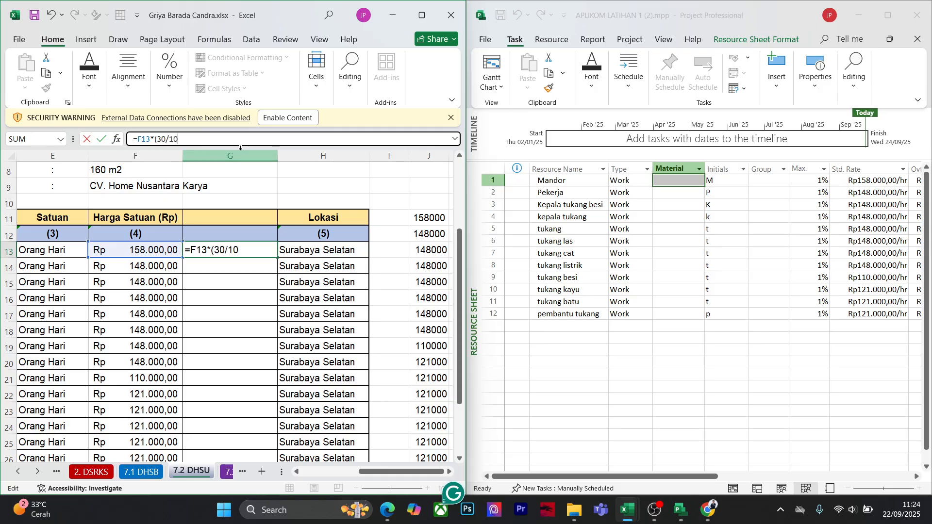
pyautogui.write('0')
pyautogui.press('Return')
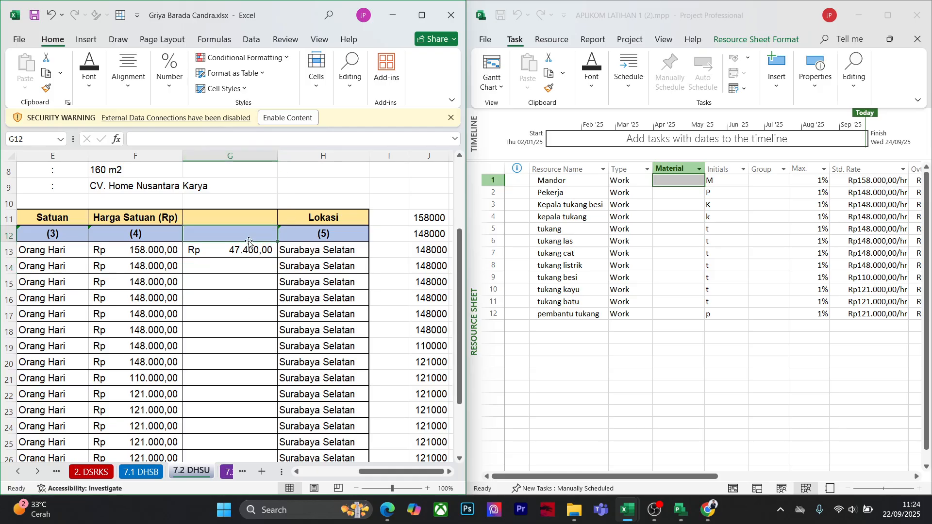
# Try the formula =F13+30% in cell G13
pyautogui.click(228, 250)
pyautogui.moveTo(220, 138); pyautogui.dragTo(133, 150)
pyautogui.click(196, 138)
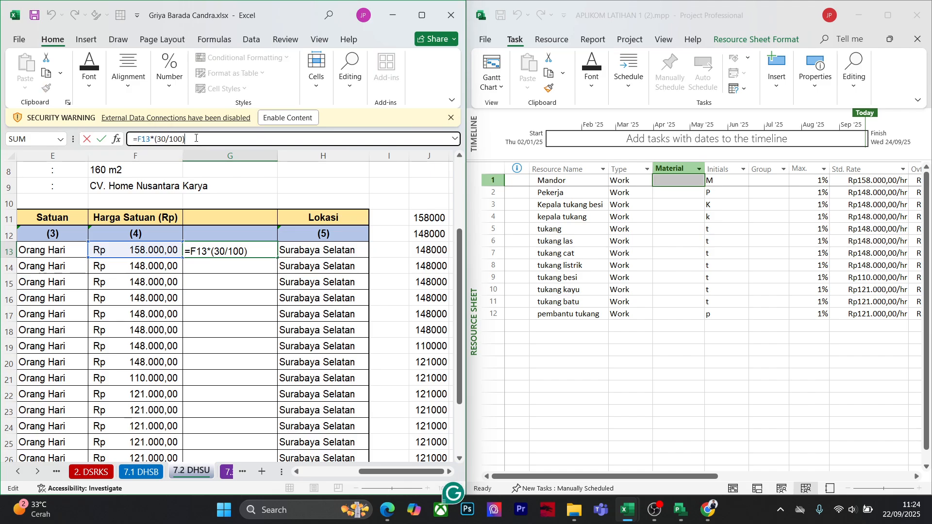
pyautogui.press('BackSpace')
pyautogui.press('BackSpace')
pyautogui.press('BackSpace')
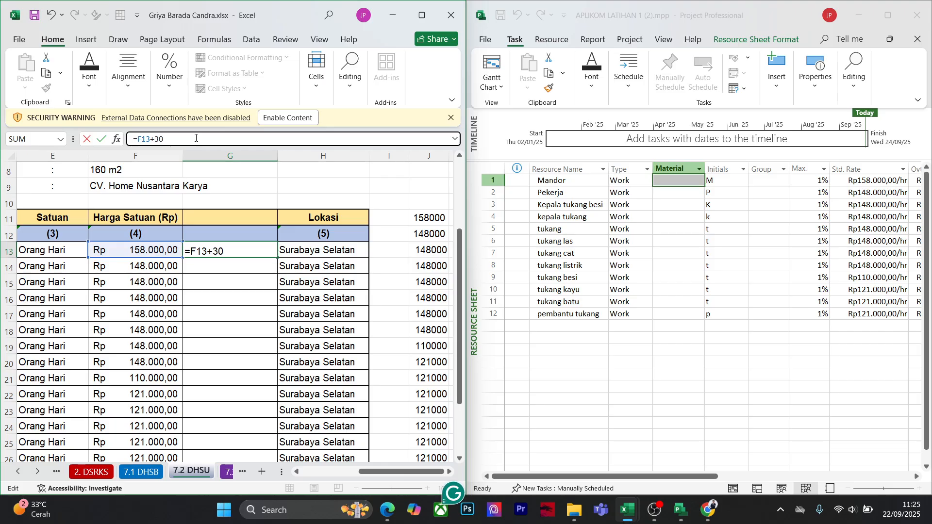
pyautogui.press('Return')
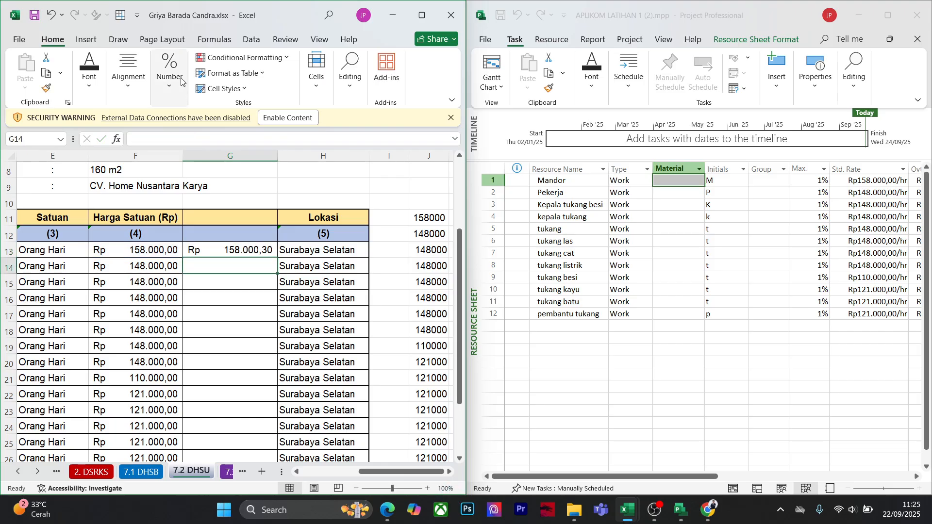
# Change the formula in cell G13 to =F13*30%
pyautogui.click(259, 249)
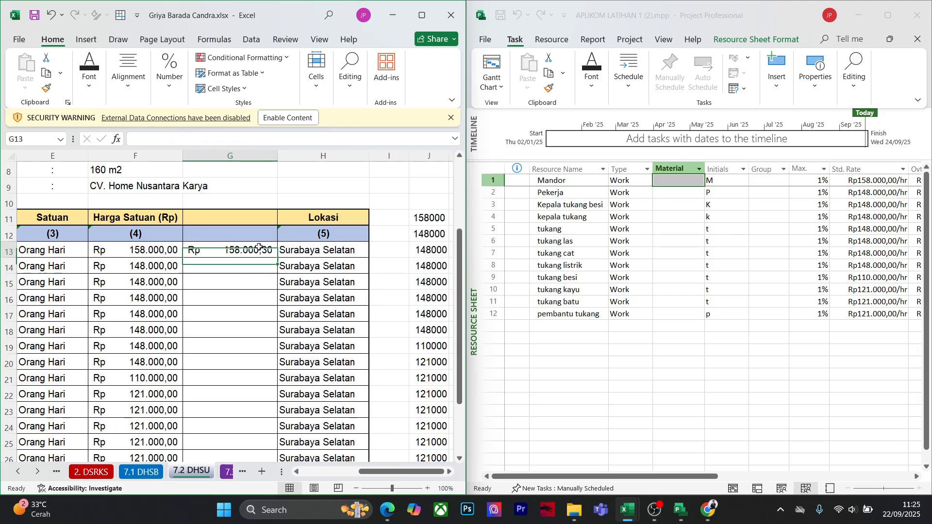
pyautogui.click(153, 141)
pyautogui.press('BackSpace')
pyautogui.write('x')
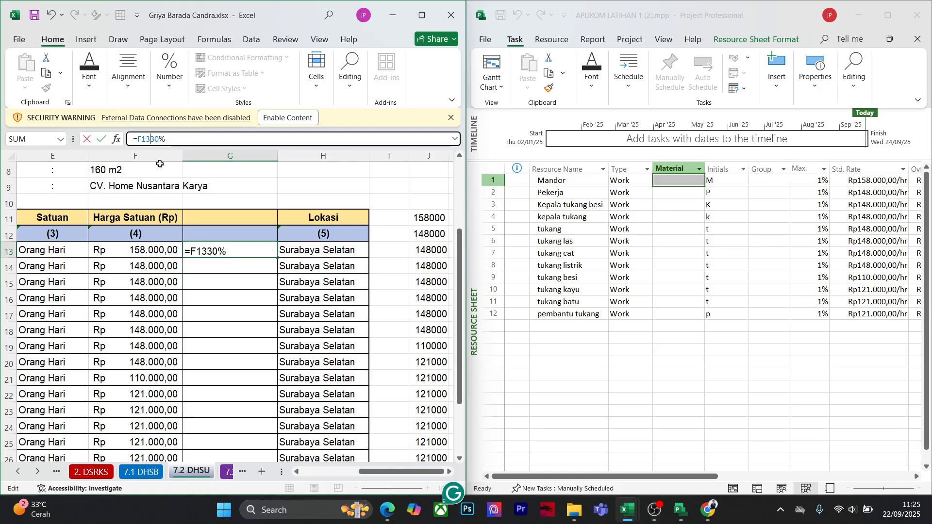
pyautogui.press('BackSpace')
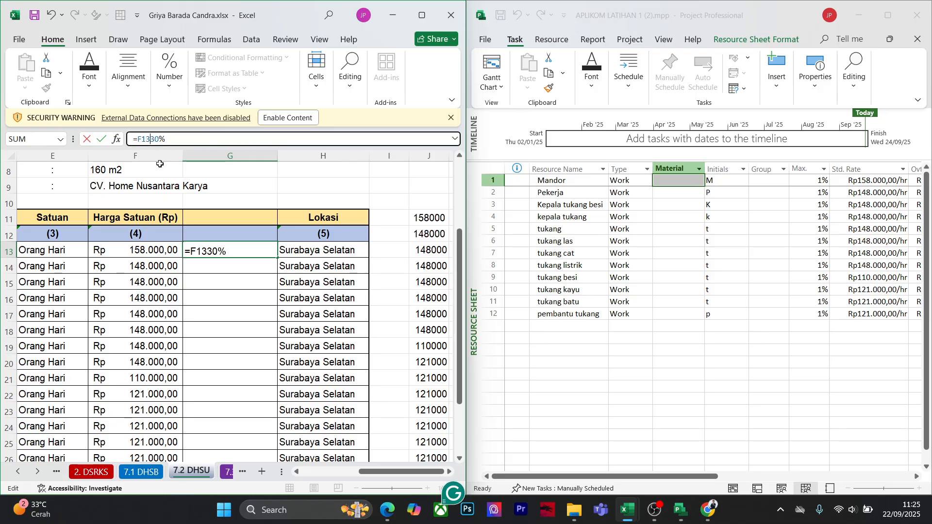
pyautogui.write('*')
pyautogui.press('Return')
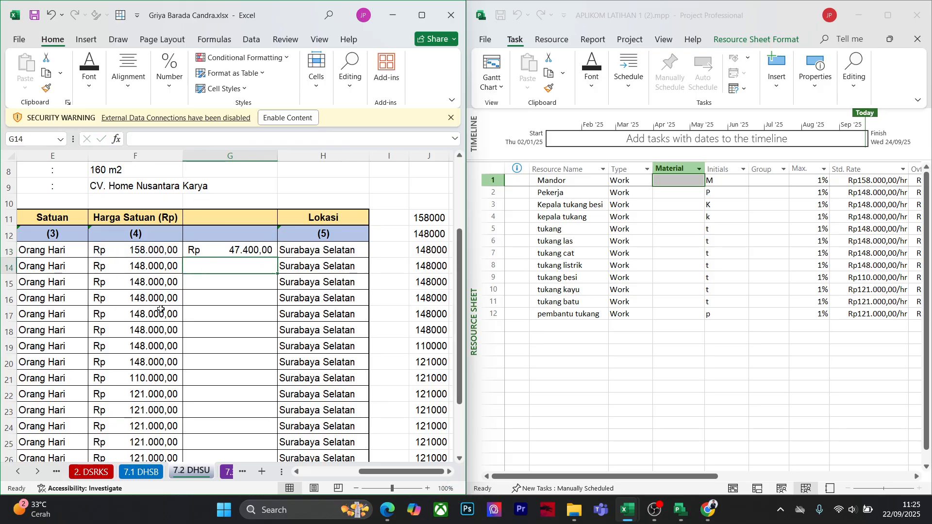
# Open the AHSP. worksheet with the unit price analyses
pyautogui.press('Down')
pyautogui.press('Down')
pyautogui.press('Down')
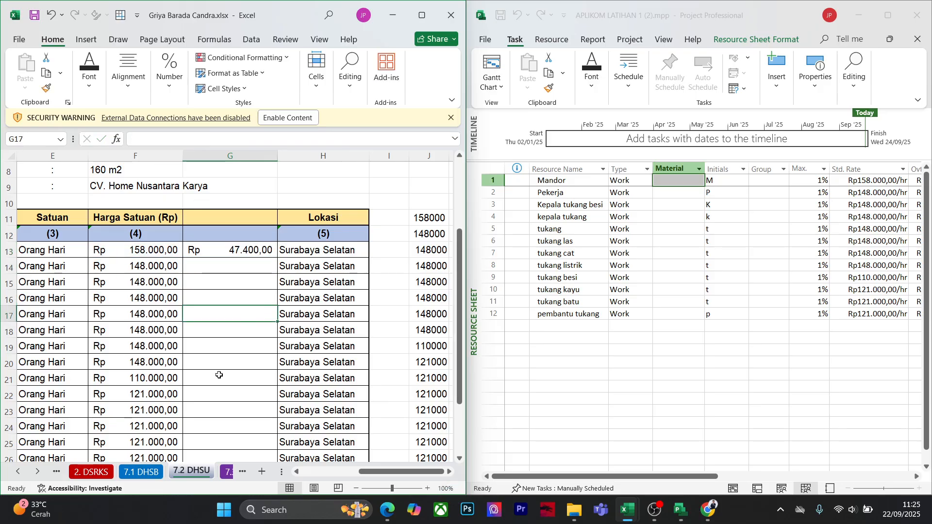
pyautogui.click(38, 471)
pyautogui.click(37, 472)
pyautogui.click(38, 471)
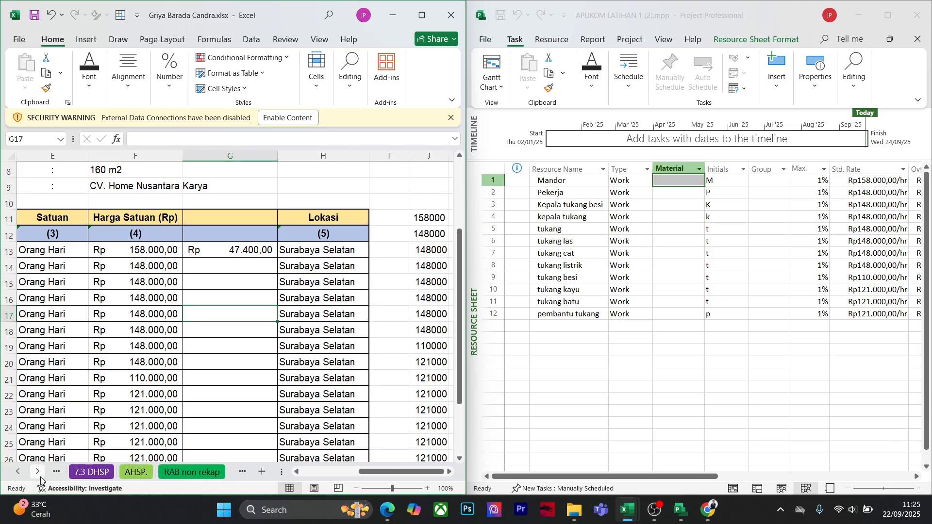
pyautogui.click(135, 472)
pyautogui.scroll(-3, 304, 378)
pyautogui.scroll(1, 305, 399)
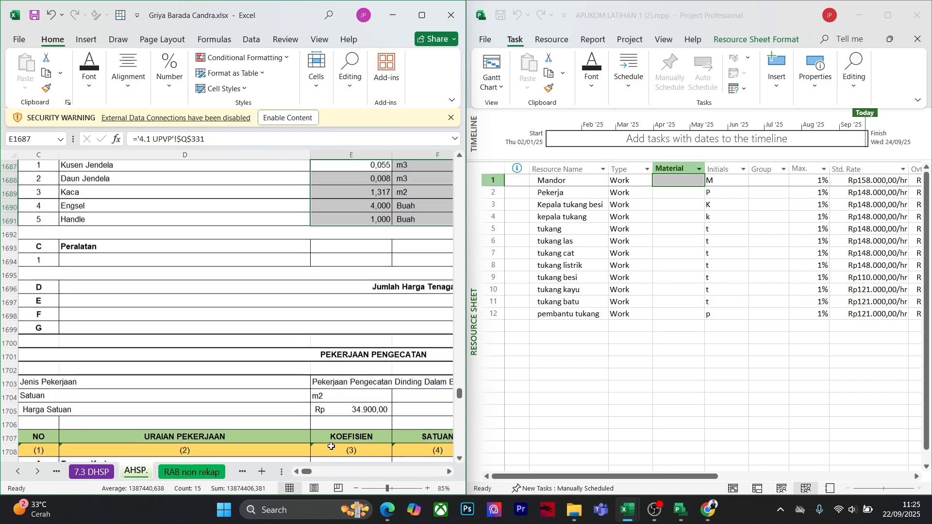
# Examine the formula behind the Overhead + Profit (12%*D) amount in cell H1697
pyautogui.moveTo(305, 475); pyautogui.dragTo(301, 471)
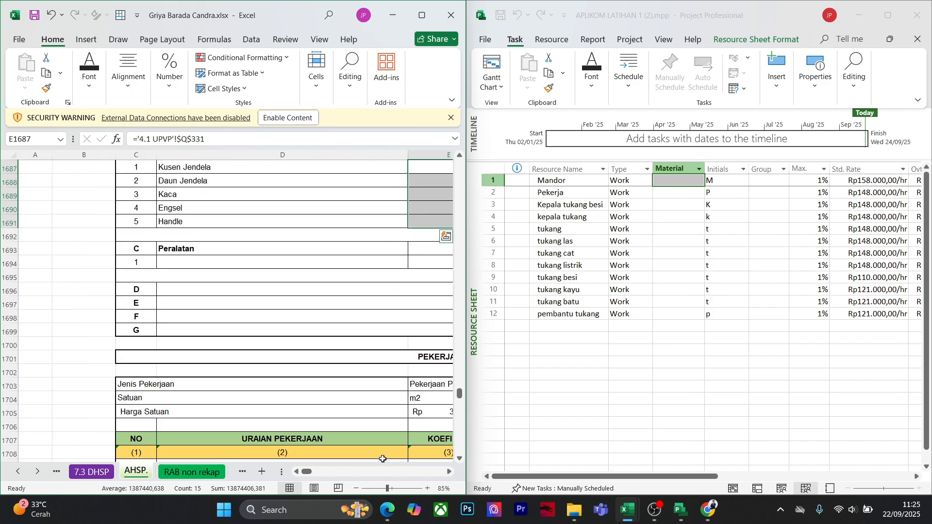
pyautogui.click(449, 472)
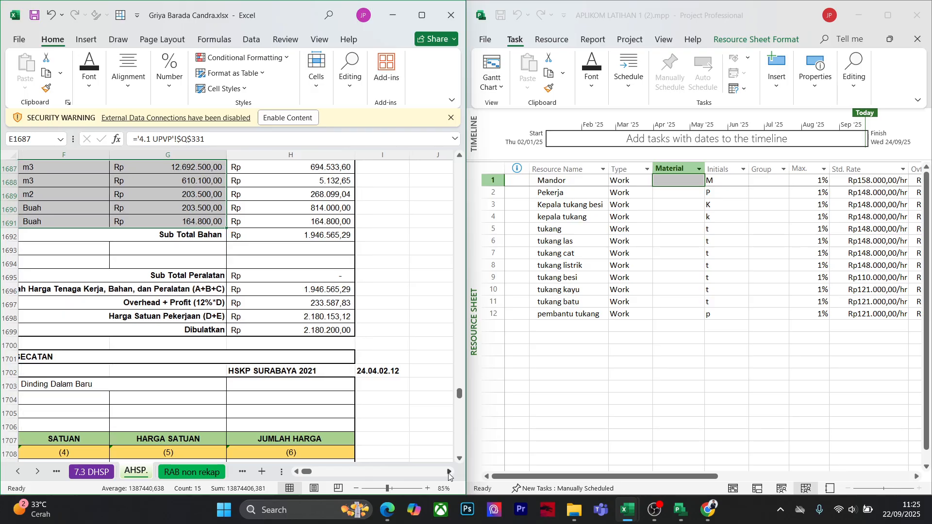
pyautogui.click(304, 345)
pyautogui.click(271, 299)
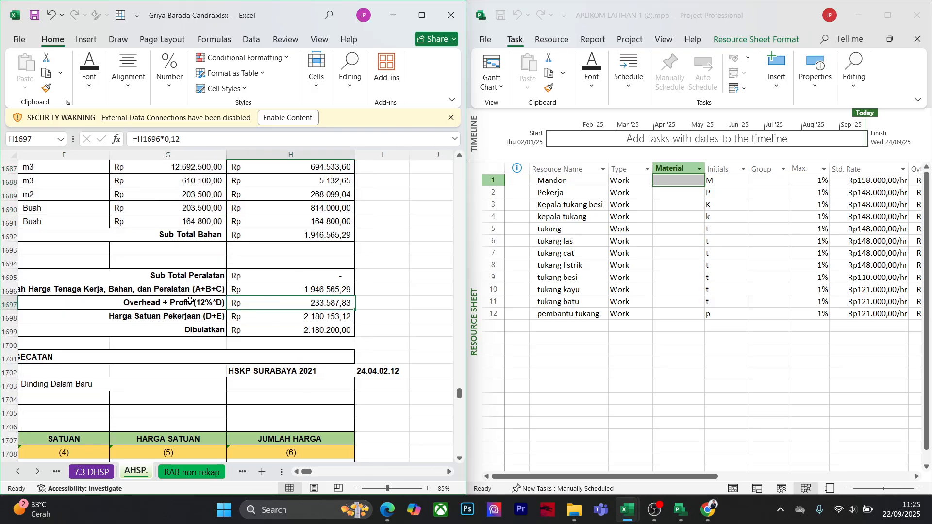
pyautogui.doubleClick(320, 303)
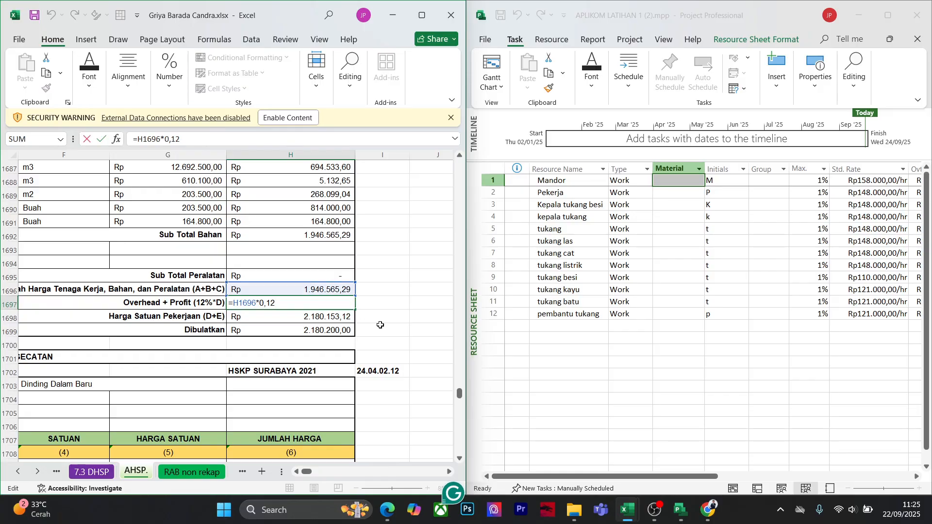
pyautogui.press('Escape')
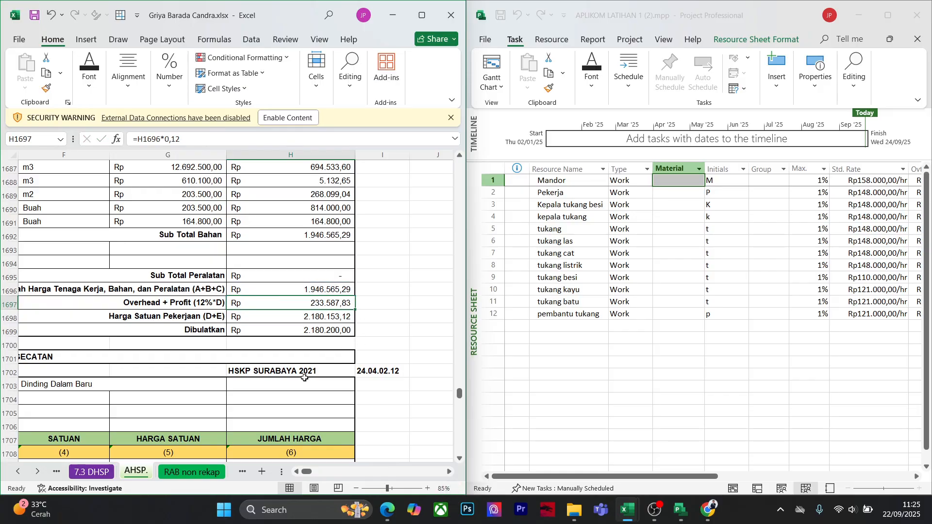
# Look through the workbook's other worksheets and return to the 7.2 DHSU sheet
pyautogui.click(18, 472)
pyautogui.click(19, 471)
pyautogui.click(19, 471)
pyautogui.click(19, 472)
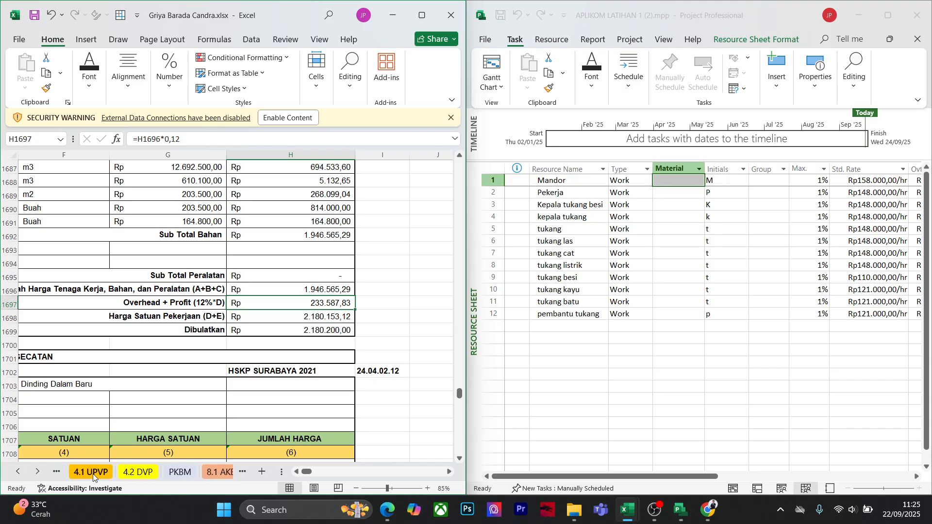
pyautogui.click(19, 471)
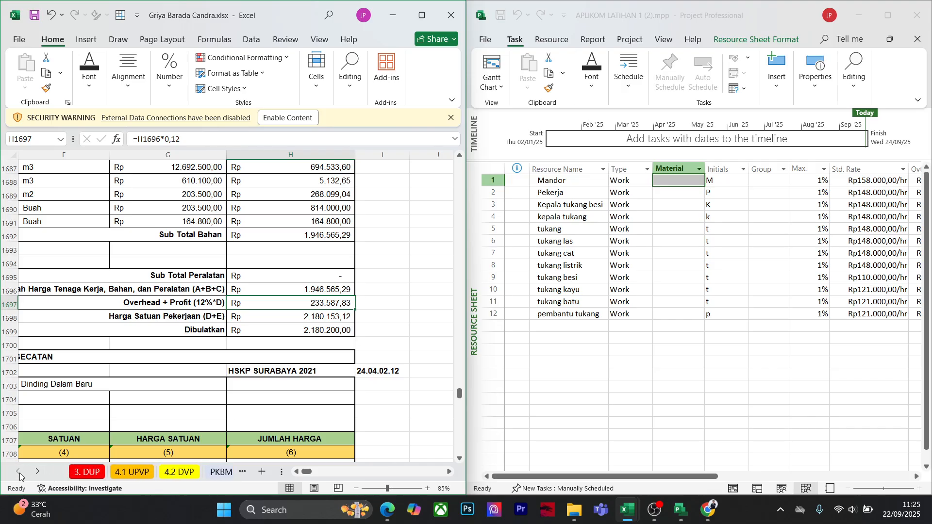
pyautogui.click(38, 471)
pyautogui.click(38, 472)
pyautogui.click(37, 471)
pyautogui.click(38, 472)
pyautogui.click(38, 471)
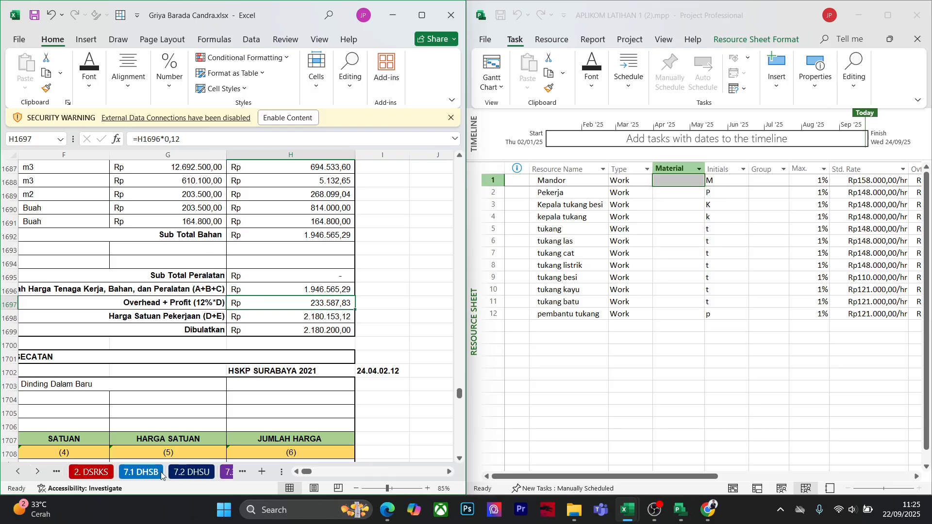
pyautogui.click(193, 471)
# Replace the percentage in G13's formula with a decimal so it reads =F13*0,3
pyautogui.click(277, 284)
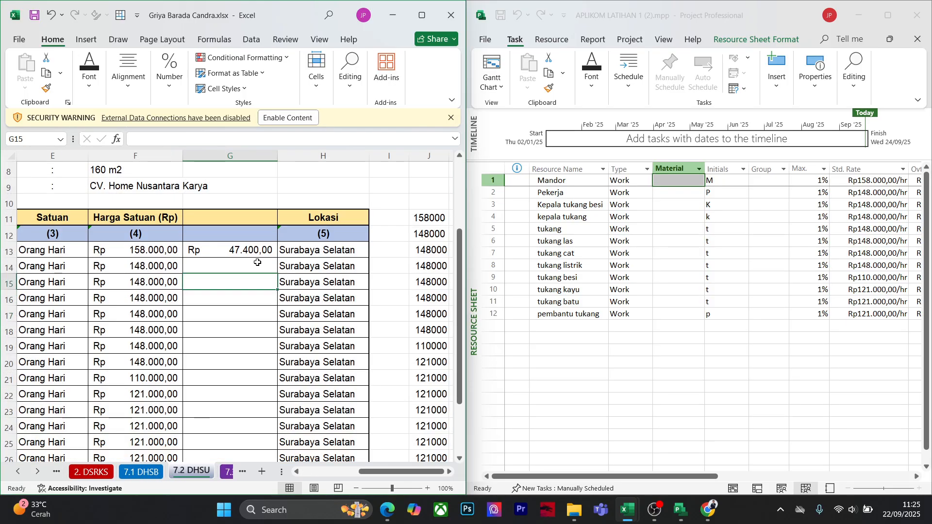
pyautogui.click(258, 251)
pyautogui.click(181, 138)
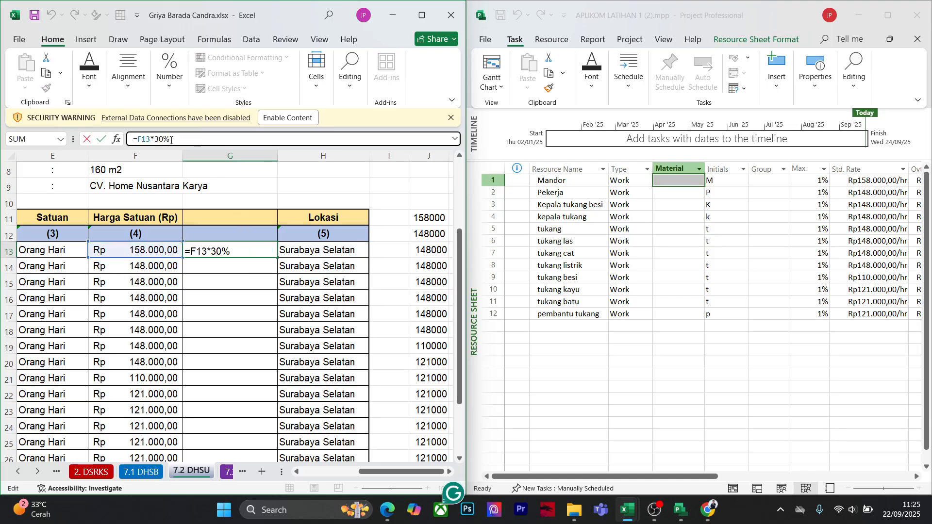
pyautogui.moveTo(169, 139); pyautogui.dragTo(153, 144)
pyautogui.write('0.3')
pyautogui.press('Return')
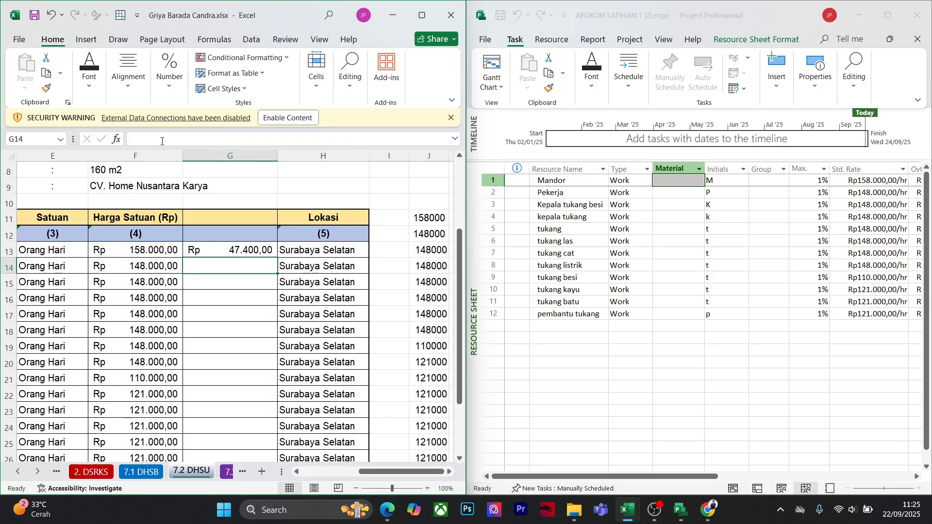
pyautogui.press('Up')
pyautogui.click(182, 140)
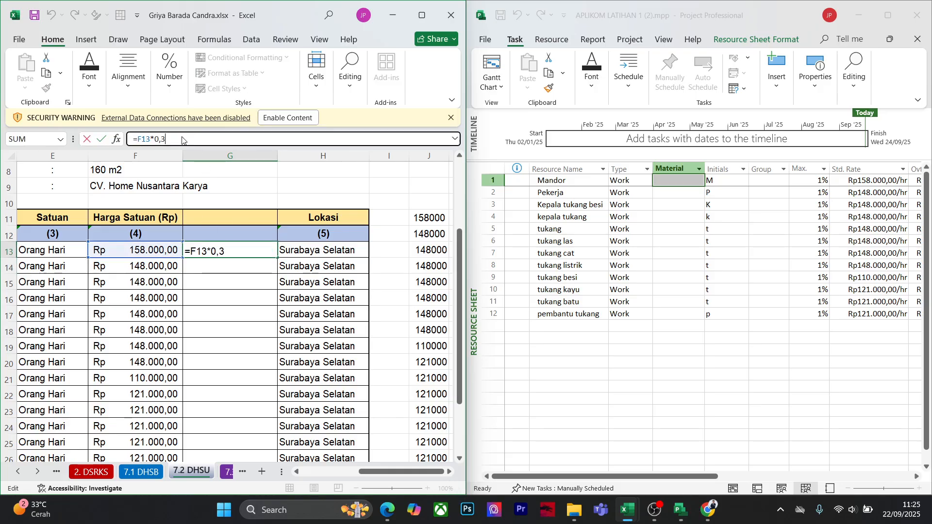
pyautogui.press('BackSpace')
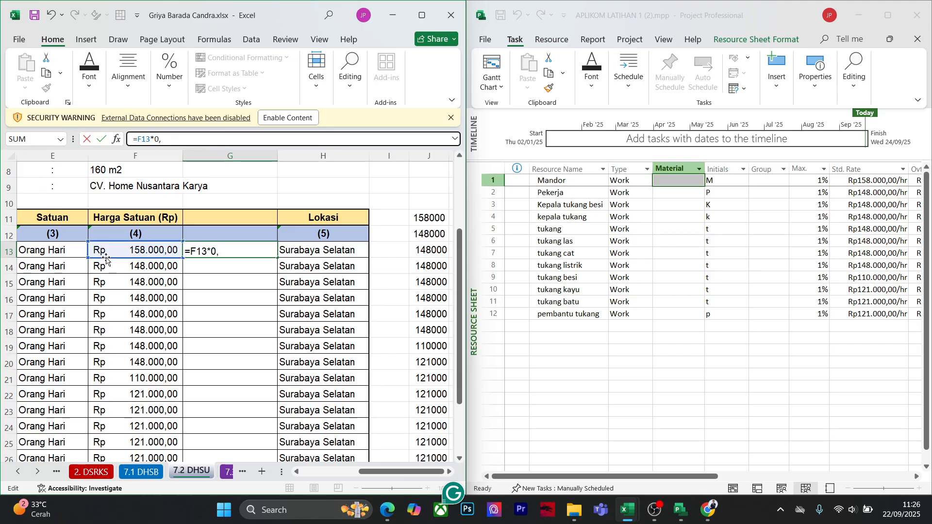
pyautogui.click(223, 250)
pyautogui.write('1')
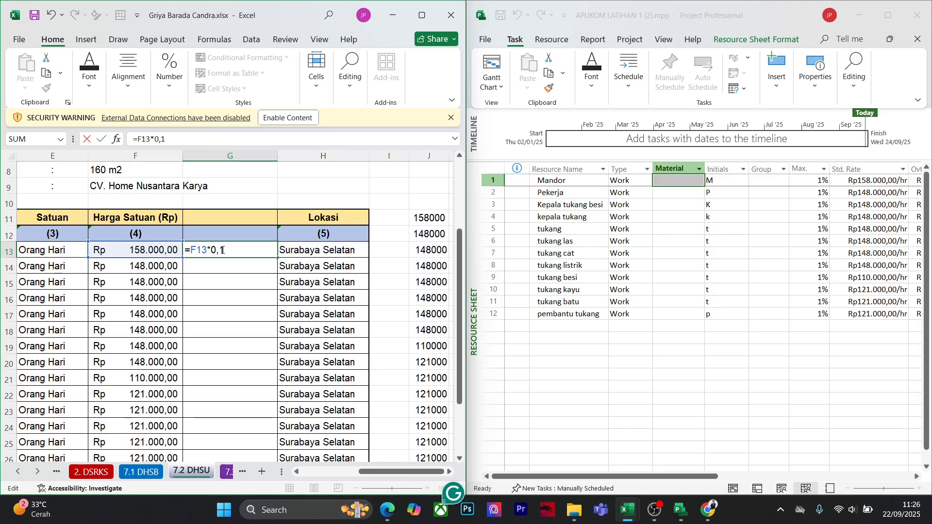
pyautogui.press('BackSpace')
pyautogui.write('3')
pyautogui.press('Return')
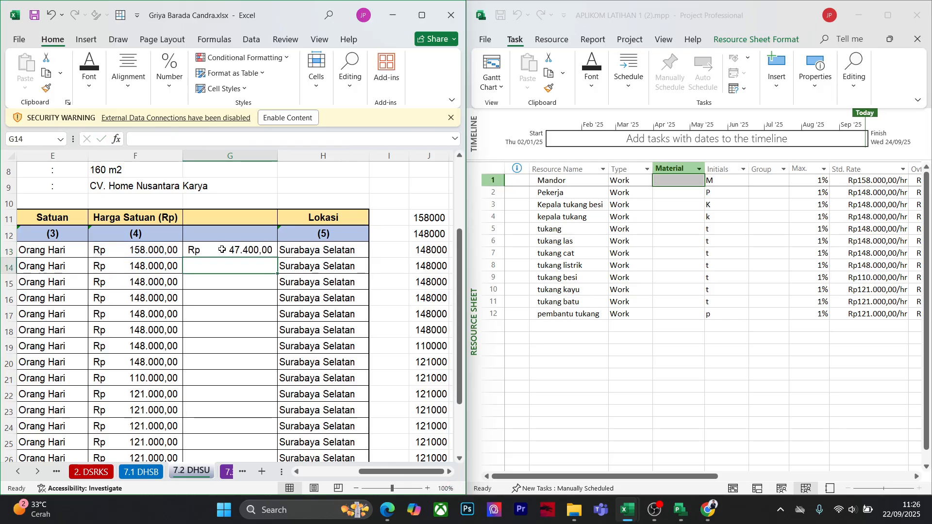
# Extend G13's formula to =(F13*0,3)+F13 so the base wage is added to the 30% surcharge
pyautogui.click(222, 249)
pyautogui.click(180, 142)
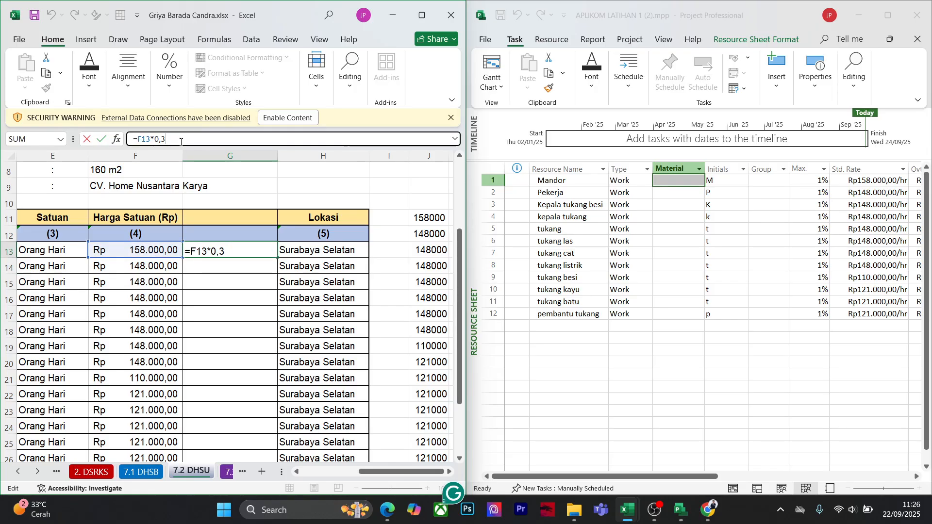
pyautogui.write(')')
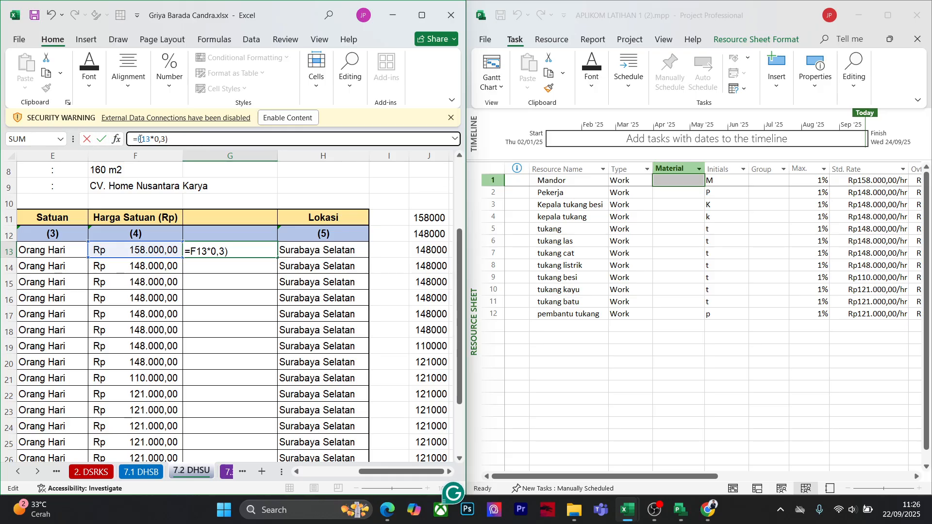
pyautogui.write('(')
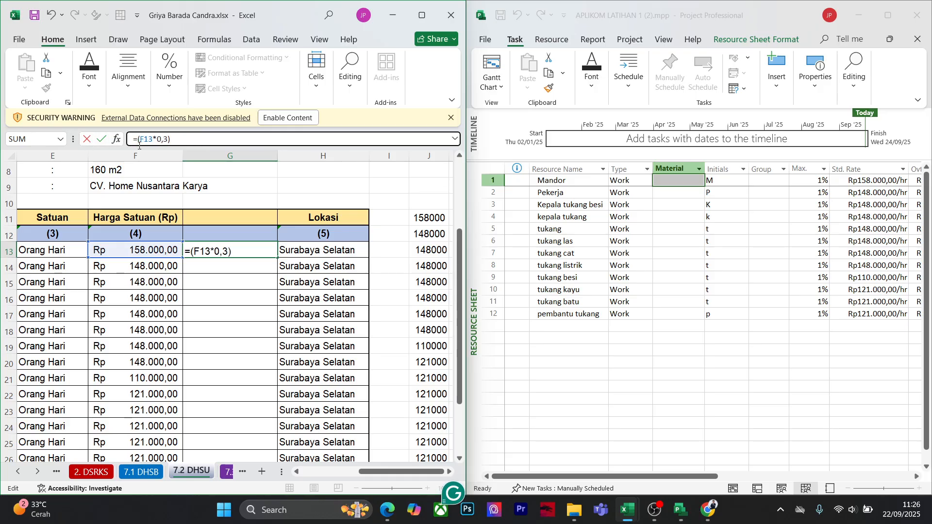
pyautogui.click(174, 141)
pyautogui.write('+')
pyautogui.click(159, 251)
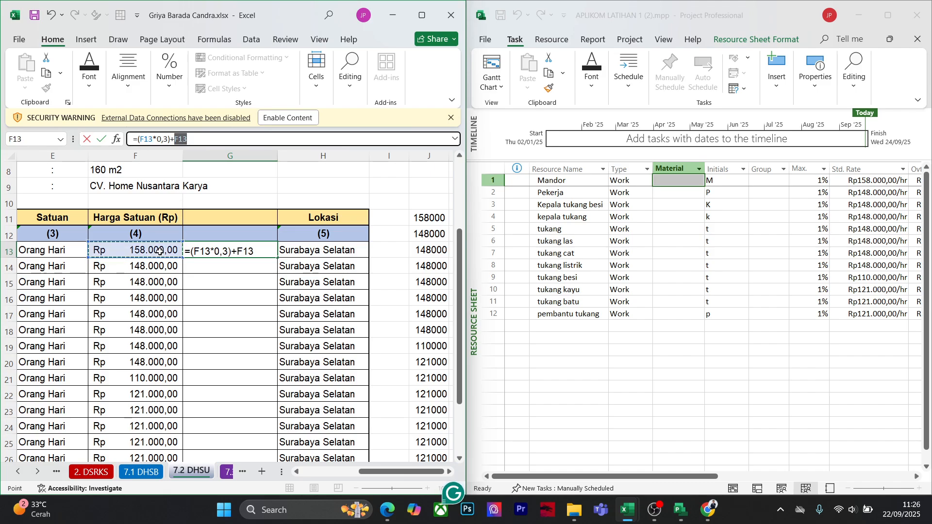
pyautogui.press('Return')
# Fill the G13 formula down through G30 for all the remaining worker rows
pyautogui.click(230, 249)
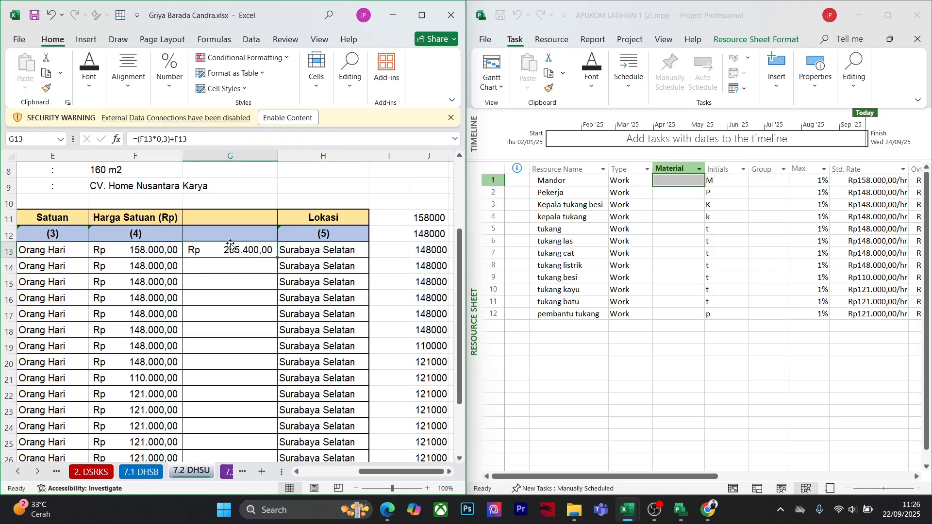
pyautogui.moveTo(278, 257); pyautogui.dragTo(261, 429)
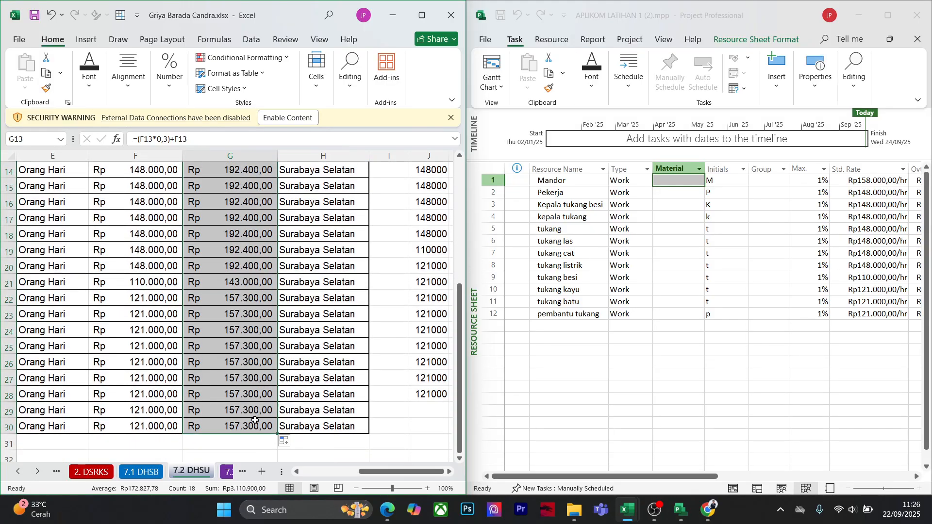
pyautogui.scroll(5, 252, 315)
pyautogui.scroll(-3, 250, 309)
# Copy G13:G30 and paste it as values only into column K, starting at K11
pyautogui.moveTo(253, 216); pyautogui.dragTo(234, 427)
pyautogui.hotkey('ctrl', 'c')
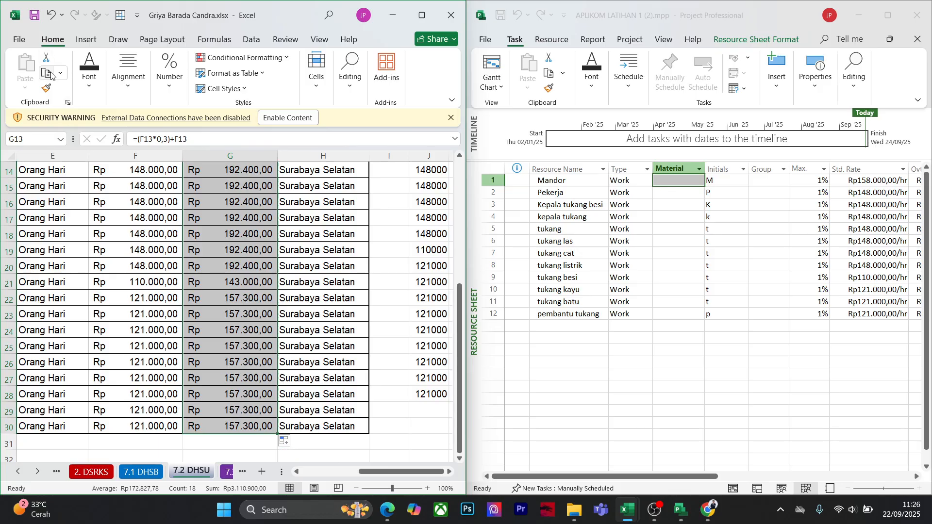
pyautogui.scroll(3, 233, 311)
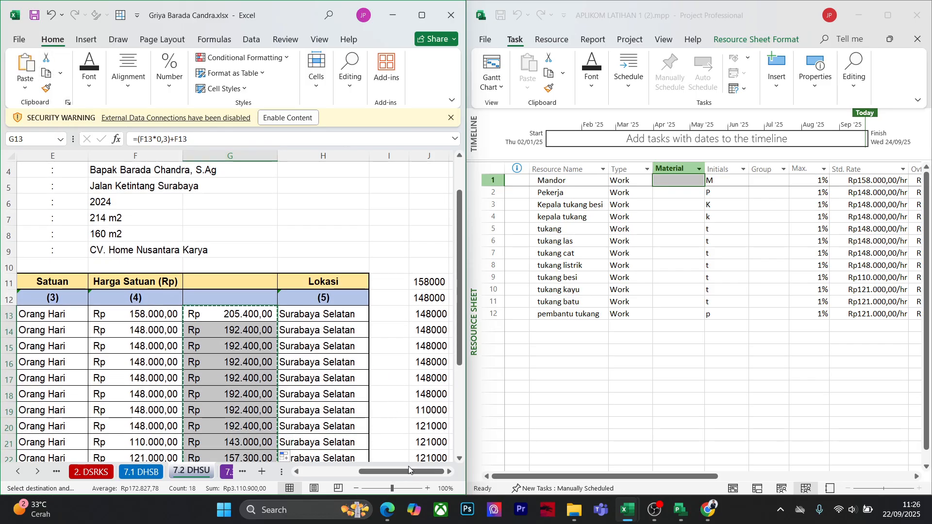
pyautogui.click(401, 315)
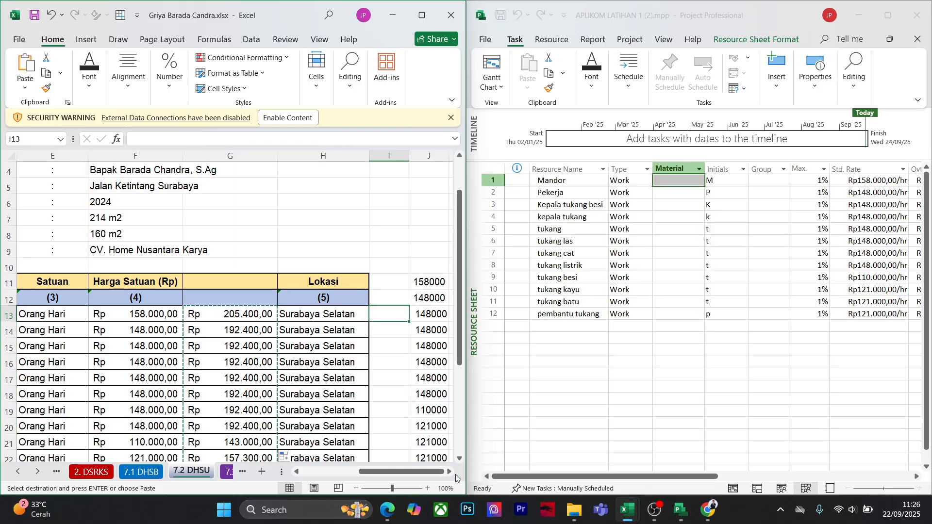
pyautogui.hscroll(3, 324, 280)
pyautogui.click(322, 281)
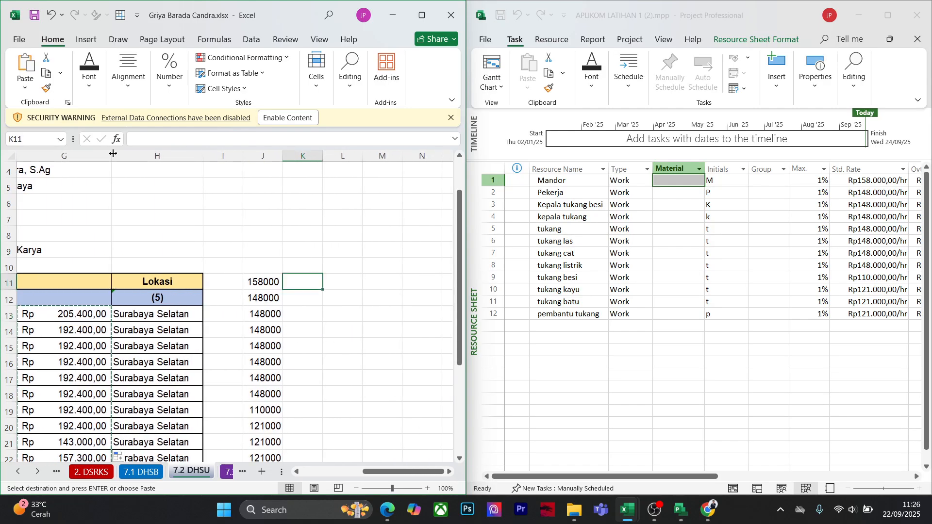
pyautogui.click(25, 86)
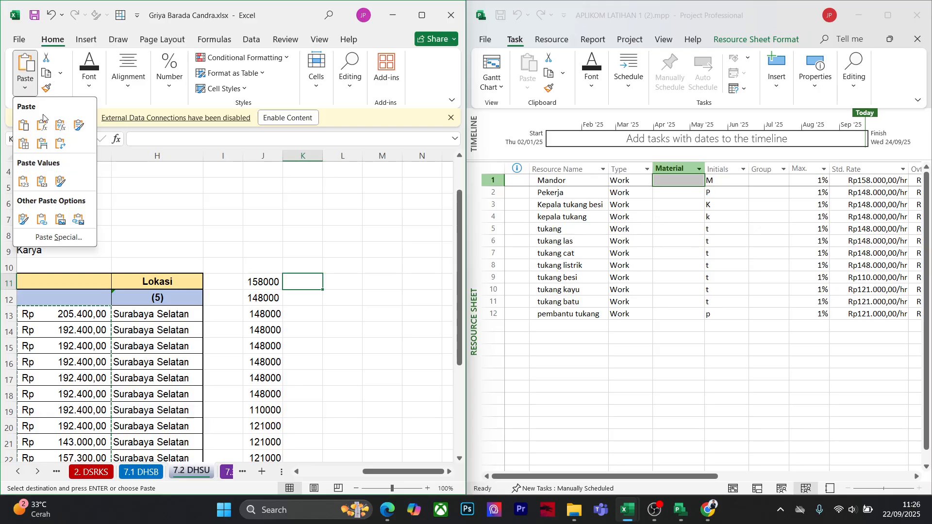
pyautogui.click(61, 74)
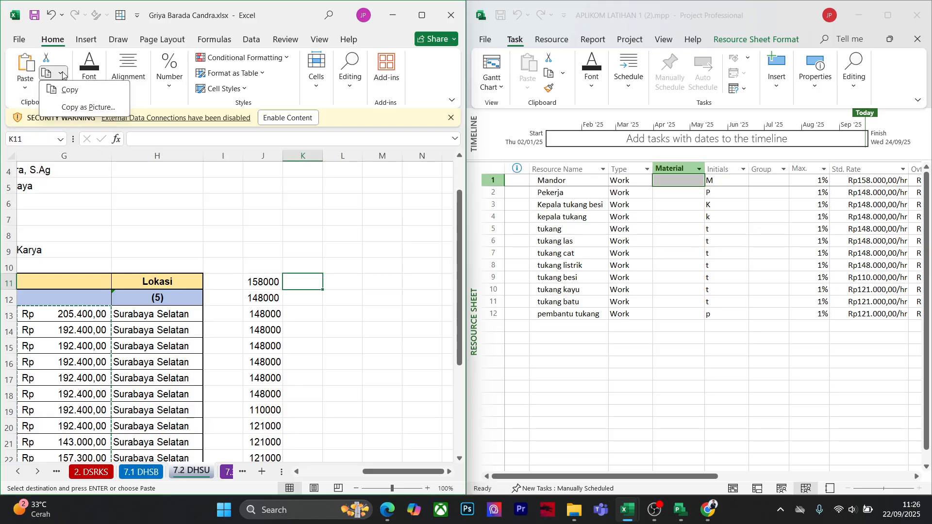
pyautogui.click(25, 86)
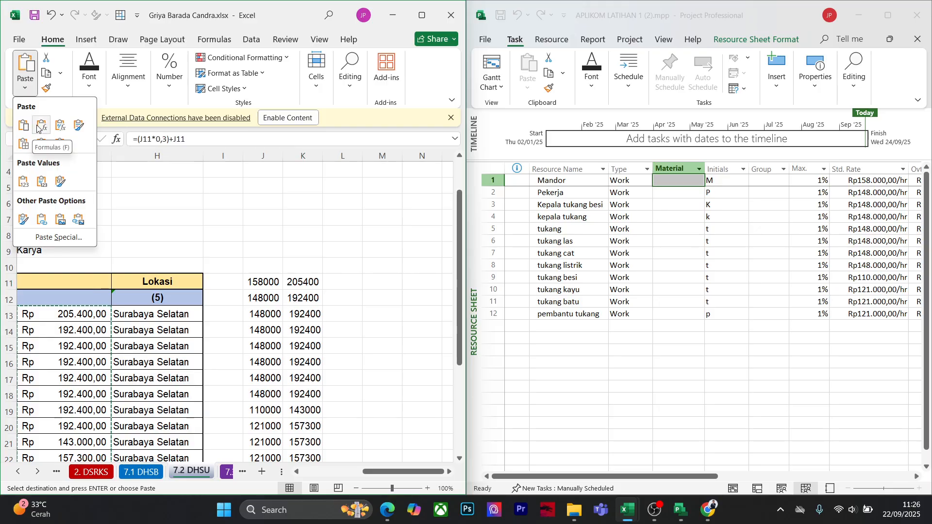
pyautogui.click(22, 182)
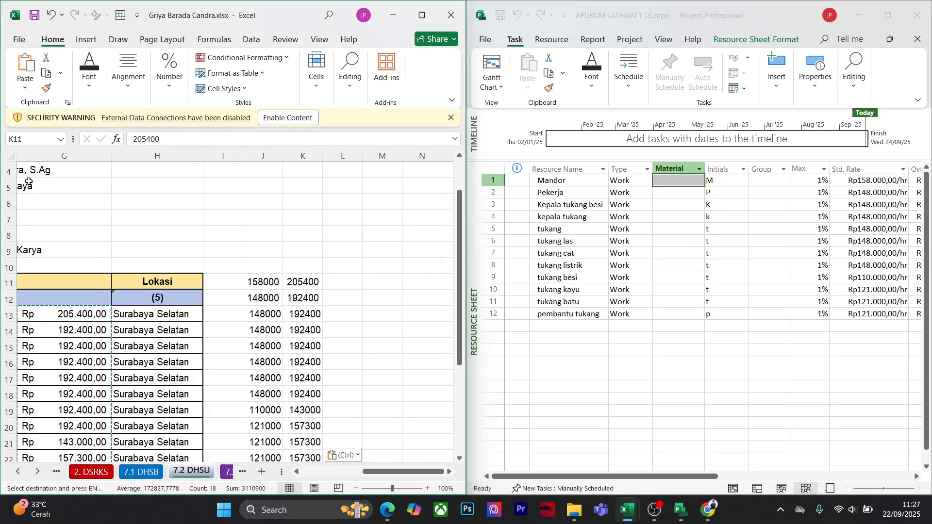
# Copy the overtime wages in column K and paste them into Project's Ovt. Rate column, starting at resource 1
pyautogui.hotkey('ctrl', 'c')
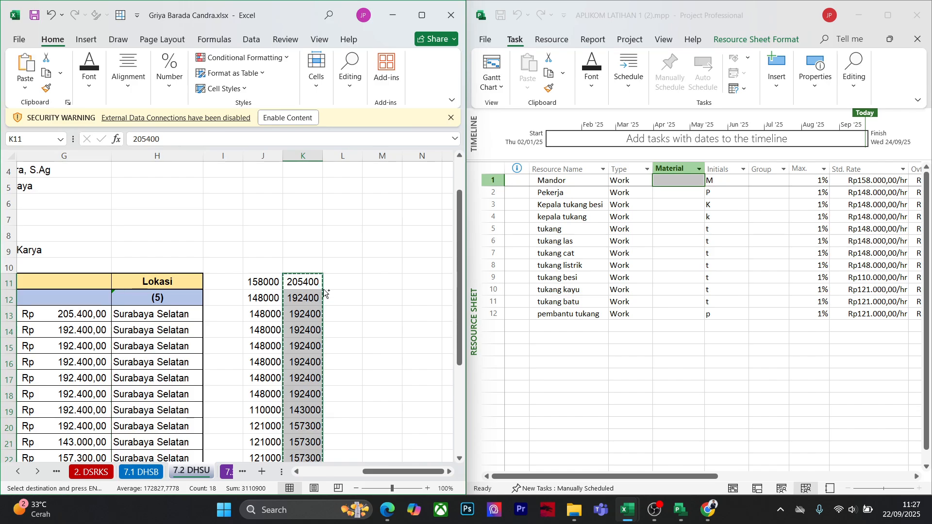
pyautogui.click(758, 266)
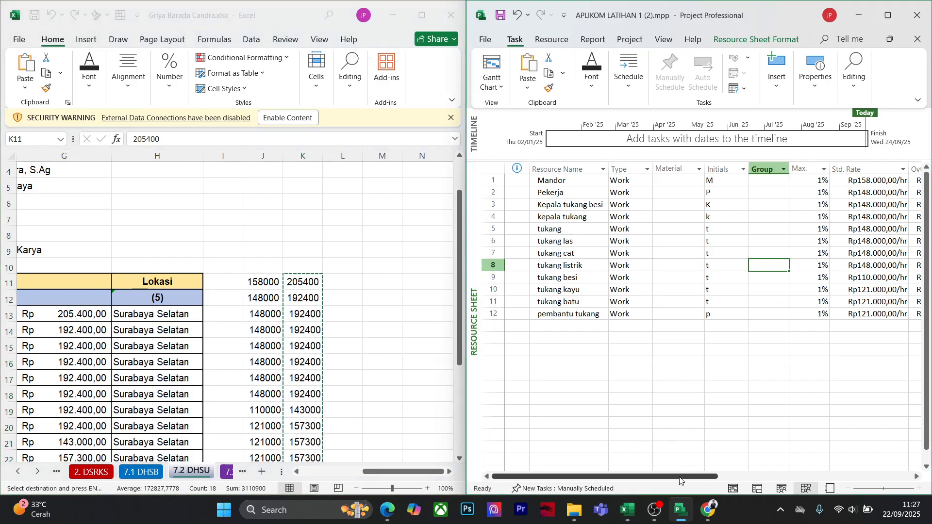
pyautogui.moveTo(688, 476); pyautogui.dragTo(797, 472)
pyautogui.click(724, 184)
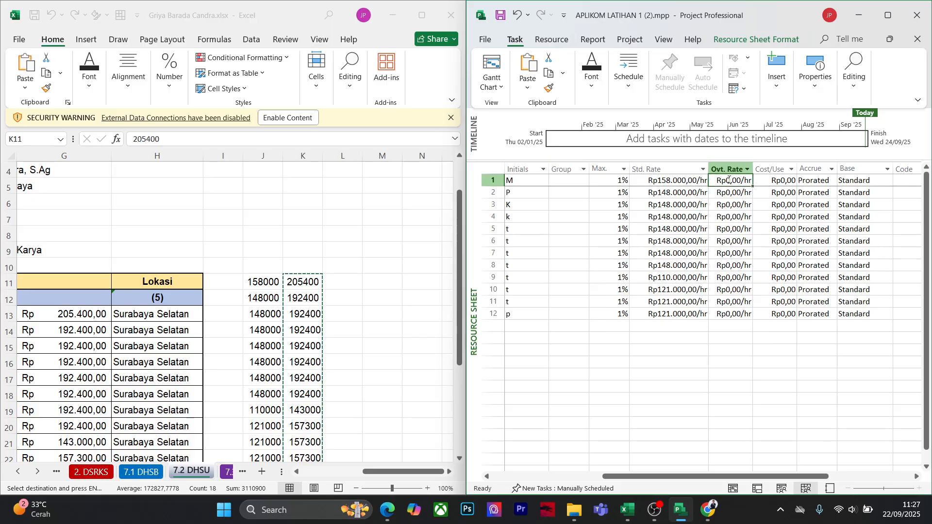
pyautogui.hotkey('ctrl', 'v')
pyautogui.click(775, 443)
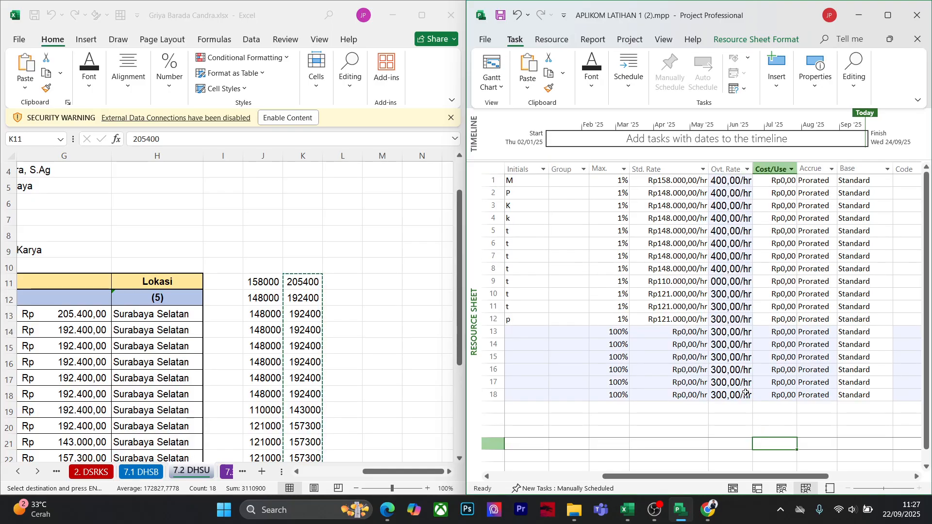
# Copy the Std. Rate cell's formatting onto the Ovt. Rate cells of resources 1 to 18 and widen that column to fit the full amounts
pyautogui.click(890, 16)
pyautogui.click(739, 293)
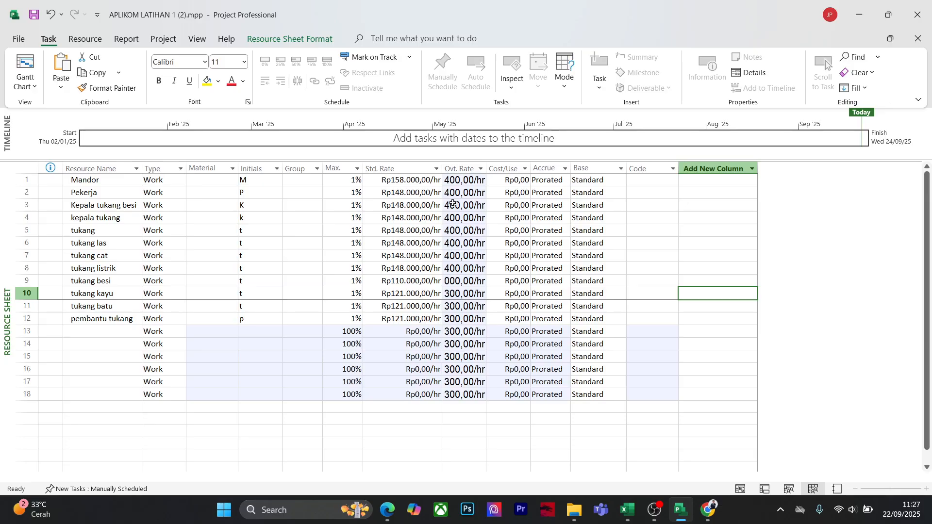
pyautogui.click(407, 180)
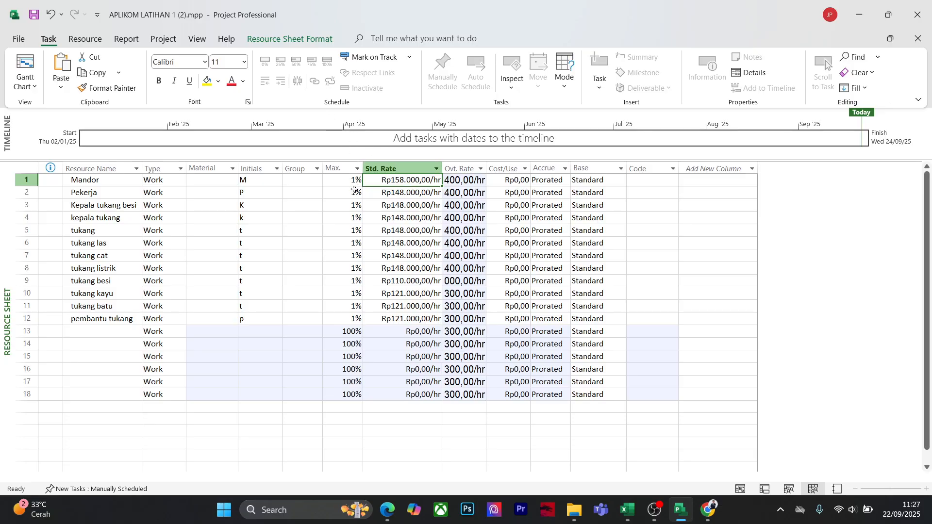
pyautogui.click(108, 88)
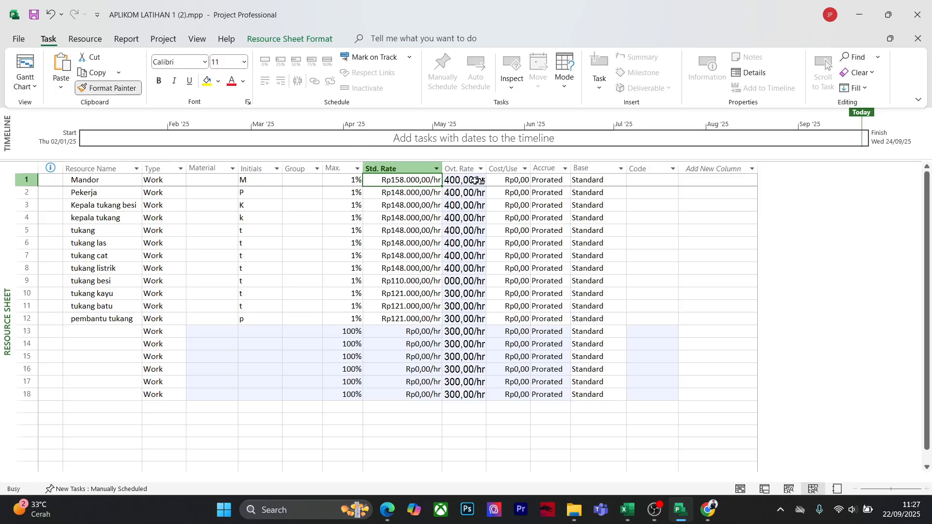
pyautogui.moveTo(465, 180); pyautogui.dragTo(473, 395)
pyautogui.click(676, 427)
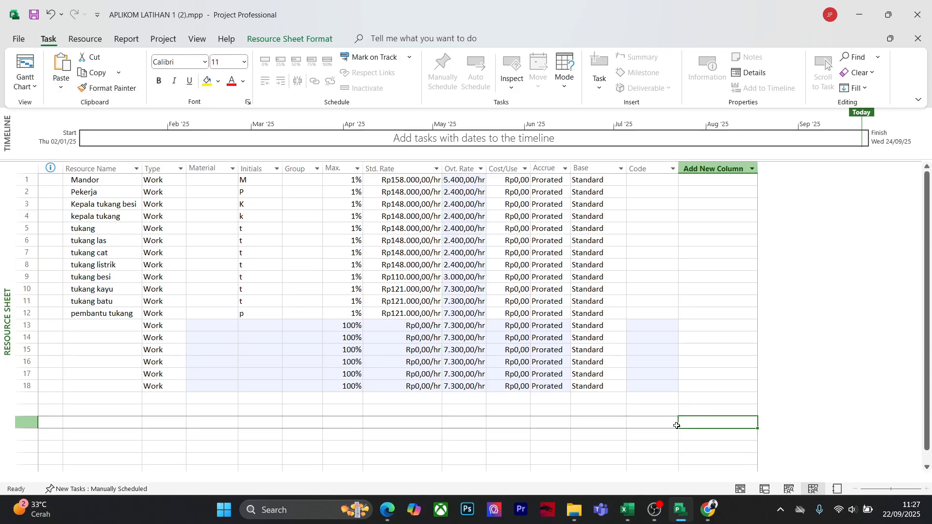
pyautogui.moveTo(486, 168); pyautogui.dragTo(515, 174)
pyautogui.click(520, 444)
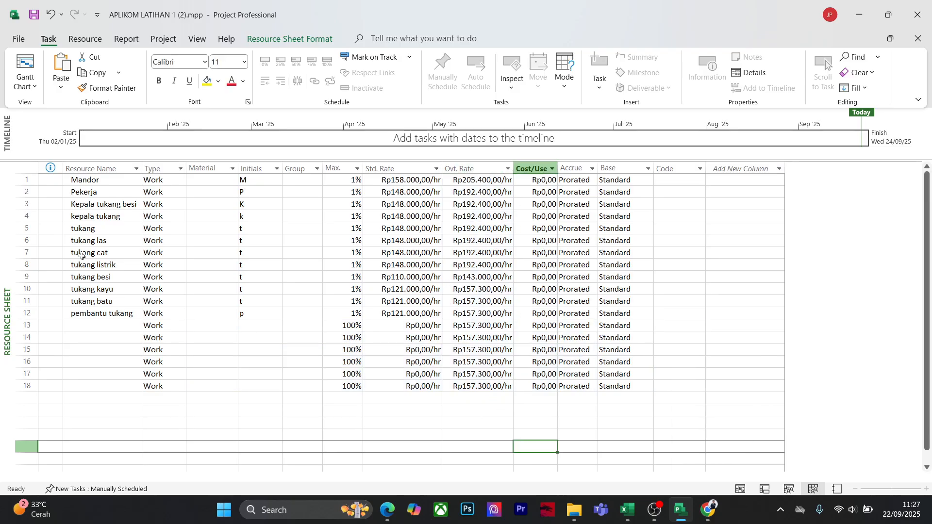
# Delete the unnamed resource rows 13 to 18 from the resource sheet
pyautogui.click(18, 325)
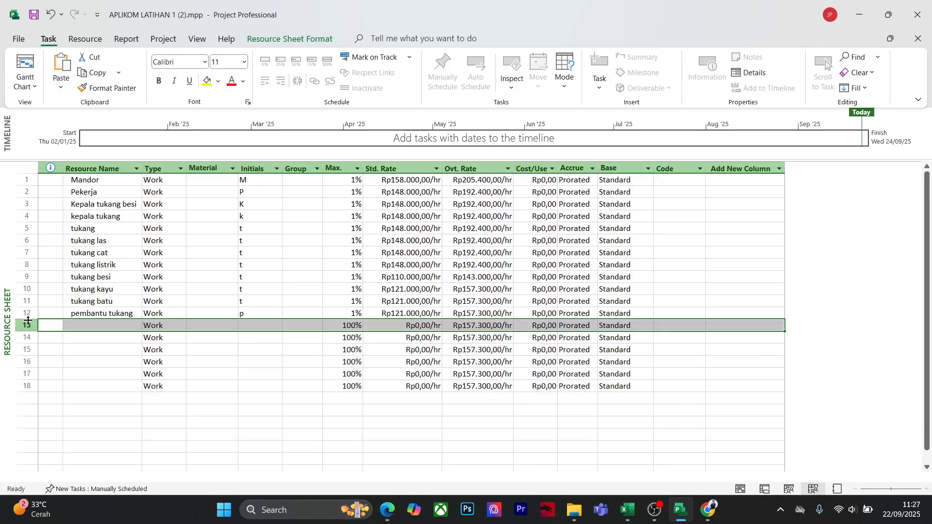
pyautogui.keyDown('shift'); pyautogui.click(29, 387); pyautogui.keyUp('shift')
pyautogui.rightClick(33, 389)
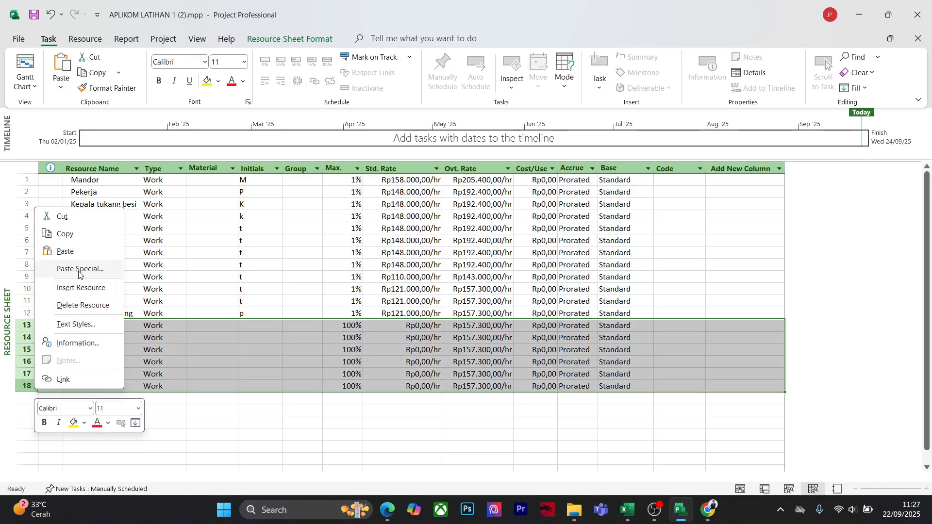
pyautogui.click(94, 305)
pyautogui.click(552, 438)
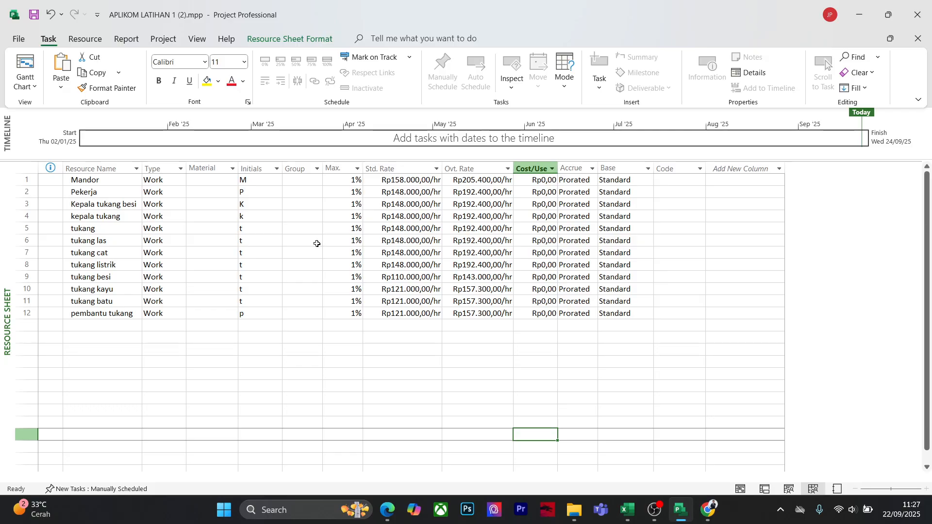
pyautogui.moveTo(436, 383); pyautogui.dragTo(414, 375)
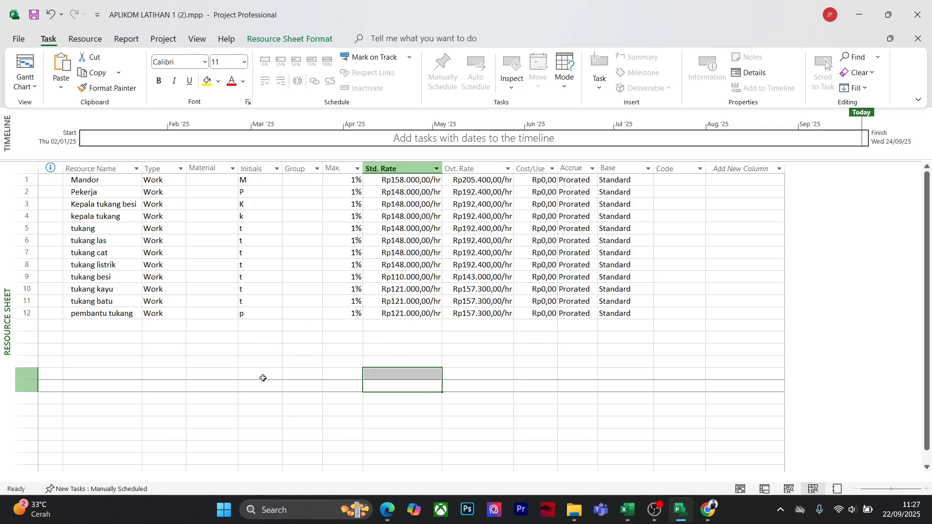
pyautogui.scroll(-1, 231, 375)
pyautogui.scroll(1, 231, 374)
pyautogui.click(551, 360)
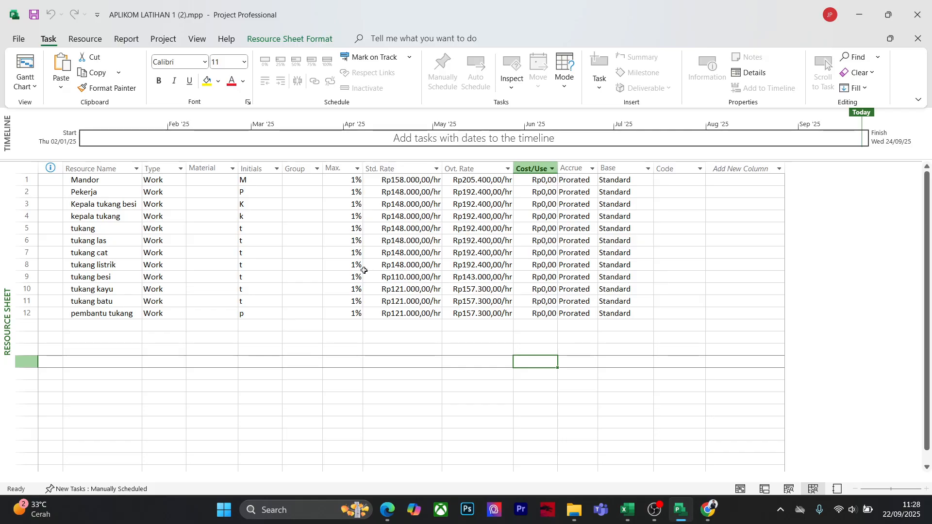
pyautogui.click(291, 279)
pyautogui.click(184, 182)
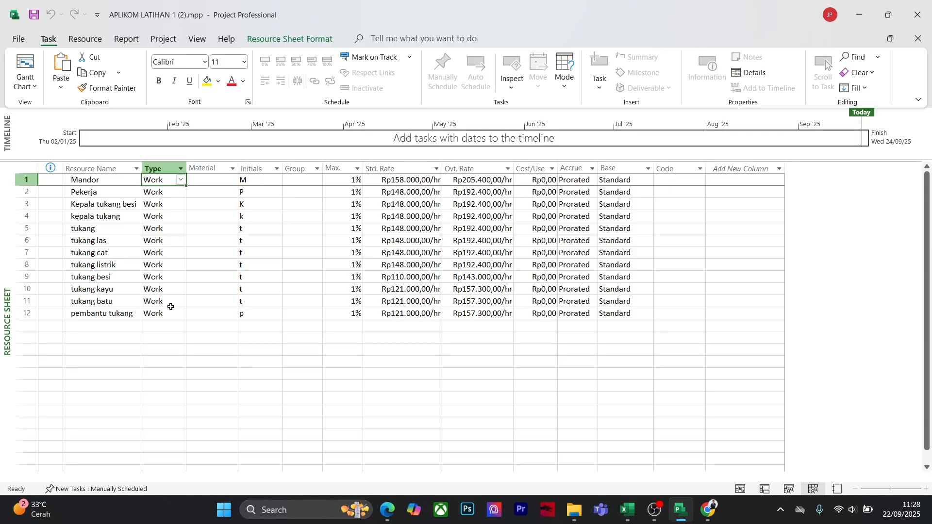
pyautogui.click(126, 289)
pyautogui.click(141, 317)
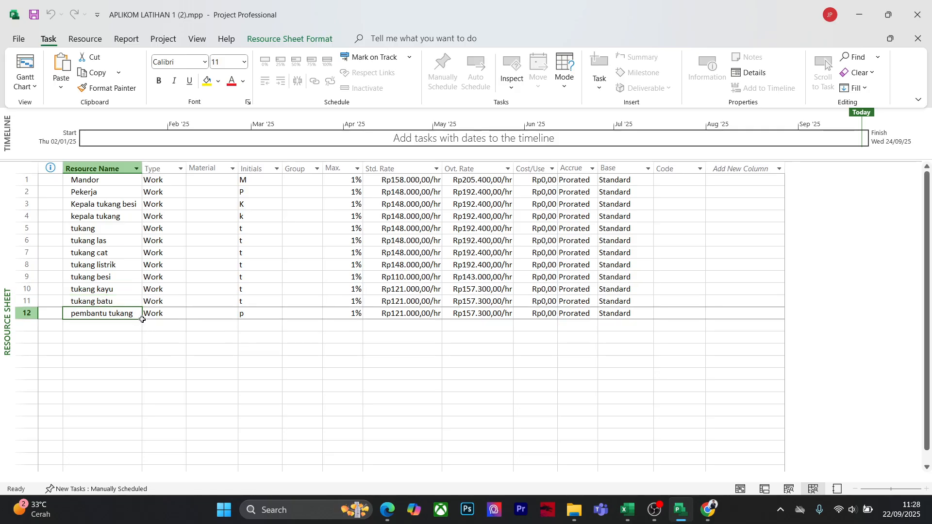
pyautogui.click(254, 359)
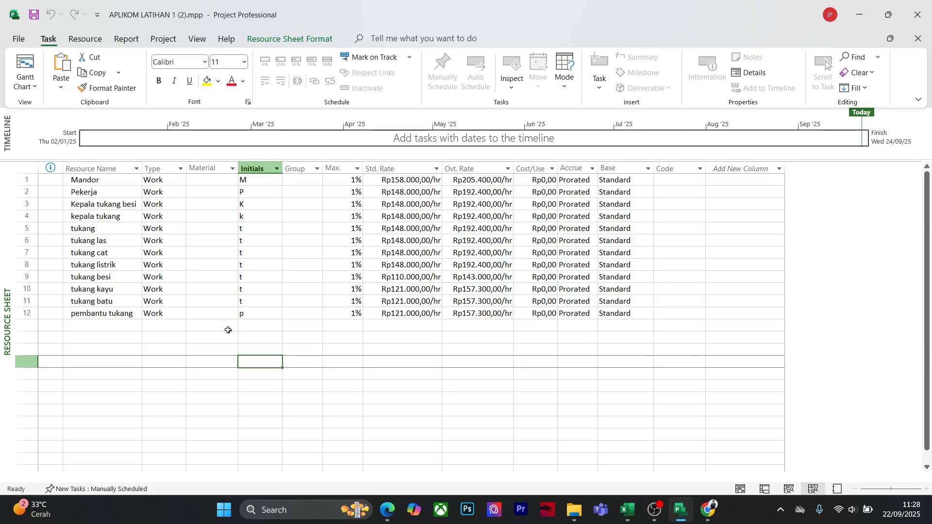
pyautogui.click(390, 409)
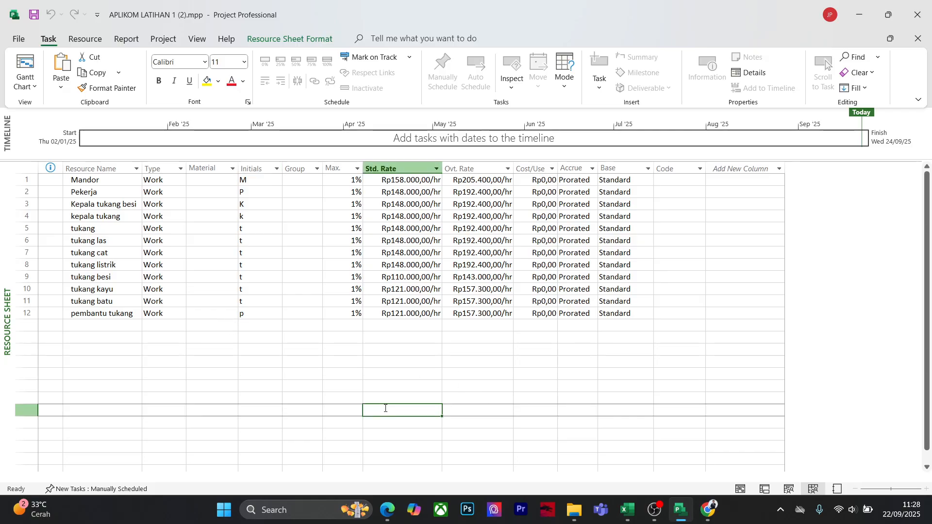
# Bring up the browser window showing Griya Barada Candra.xlsx and close it
pyautogui.moveTo(698, 517)
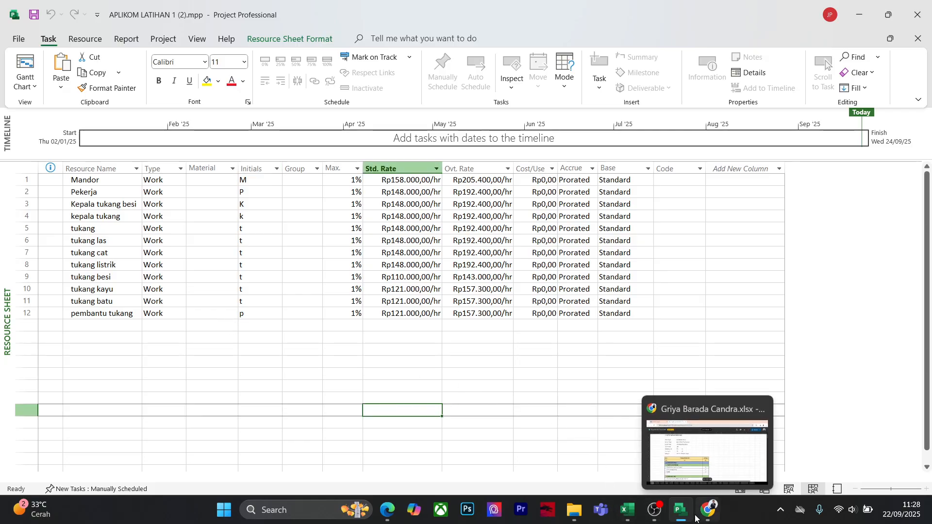
pyautogui.click(680, 468)
pyautogui.click(918, 12)
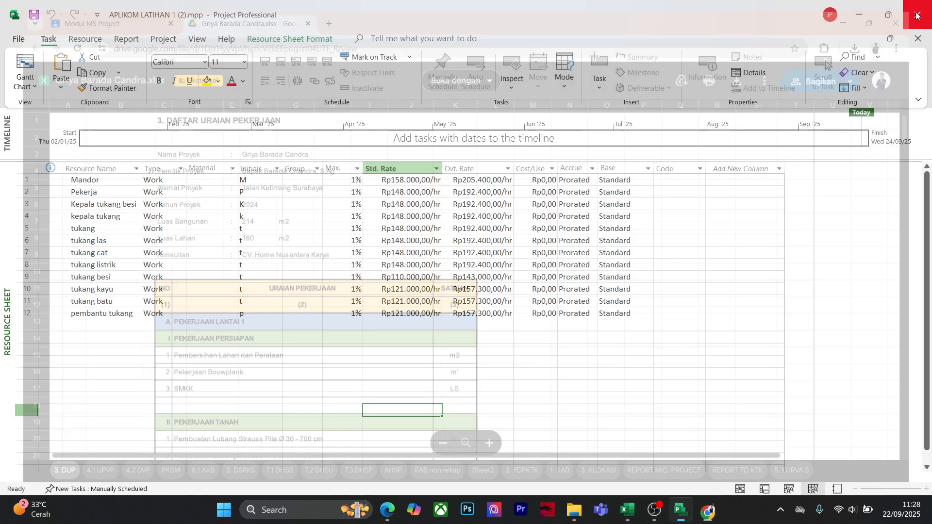
pyautogui.moveTo(389, 519)
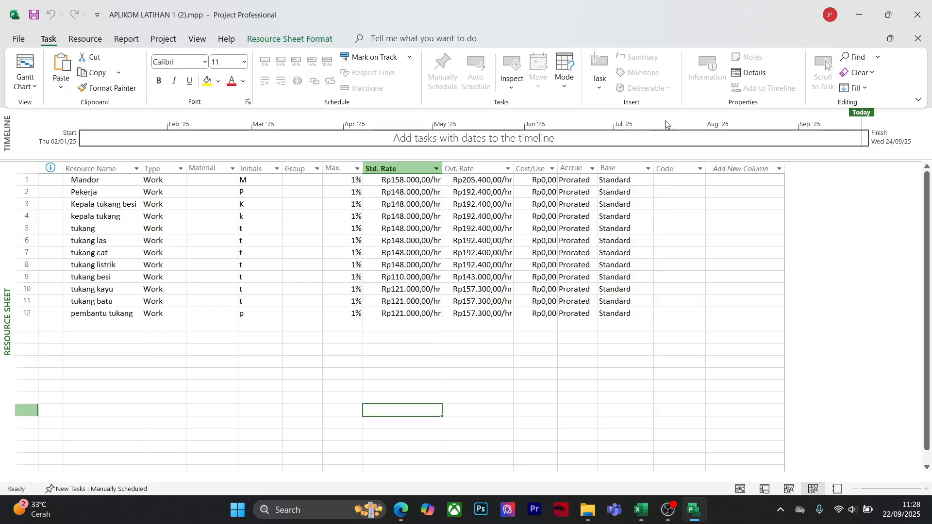
# Place Project beside Excel and copy the worker names in D13:D30 of the 7.2 DHSU sheet
pyautogui.moveTo(643, 6); pyautogui.dragTo(929, 146)
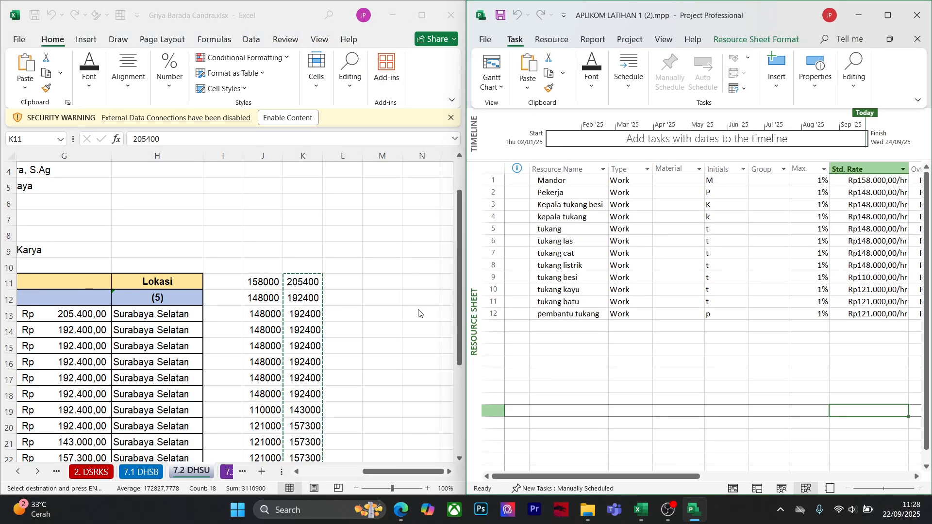
pyautogui.click(405, 372)
pyautogui.click(404, 372)
pyautogui.moveTo(403, 472); pyautogui.dragTo(340, 471)
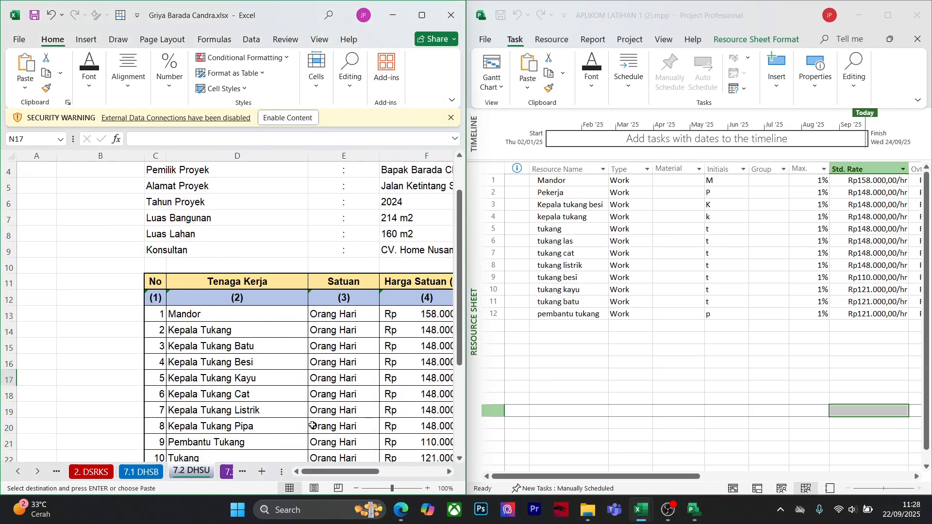
pyautogui.scroll(-5, 341, 311)
pyautogui.scroll(1, 292, 387)
pyautogui.click(262, 416)
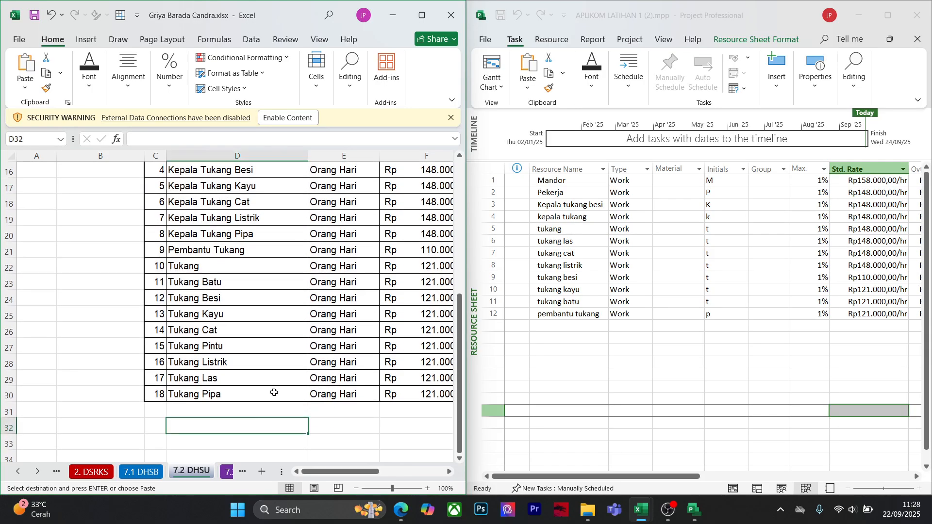
pyautogui.moveTo(273, 389); pyautogui.dragTo(232, 209)
pyautogui.hotkey('ctrl', 'c')
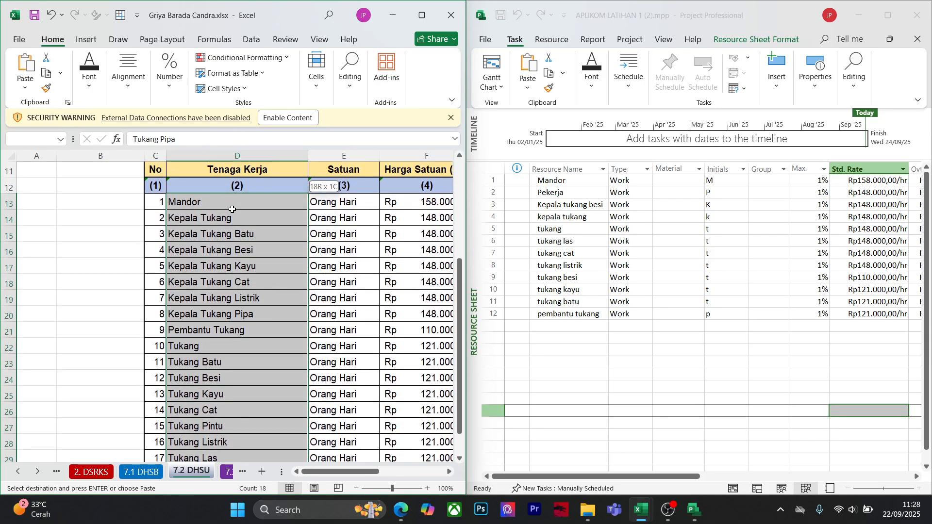
# Paste the copied worker names over Project's Resource Name column, starting at resource 1
pyautogui.click(675, 345)
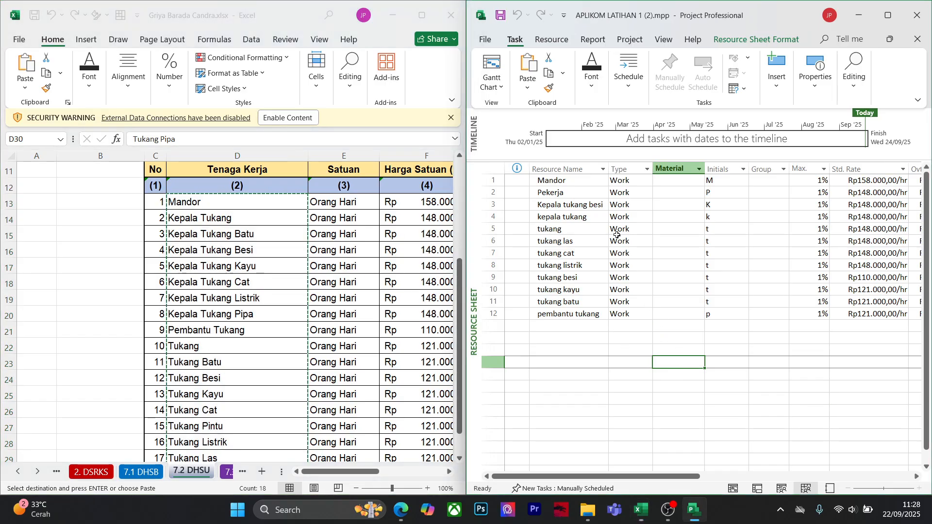
pyautogui.click(578, 185)
pyautogui.hotkey('ctrl', 'v')
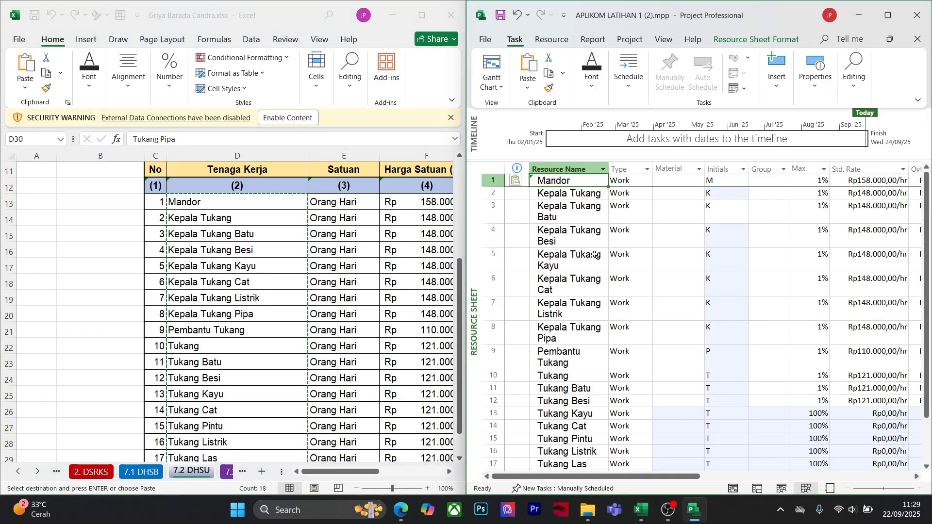
pyautogui.click(595, 255)
# Apply the Type cell's formatting to all resource names from Mandor to Tukang Pipa with the Format Painter
pyautogui.click(637, 181)
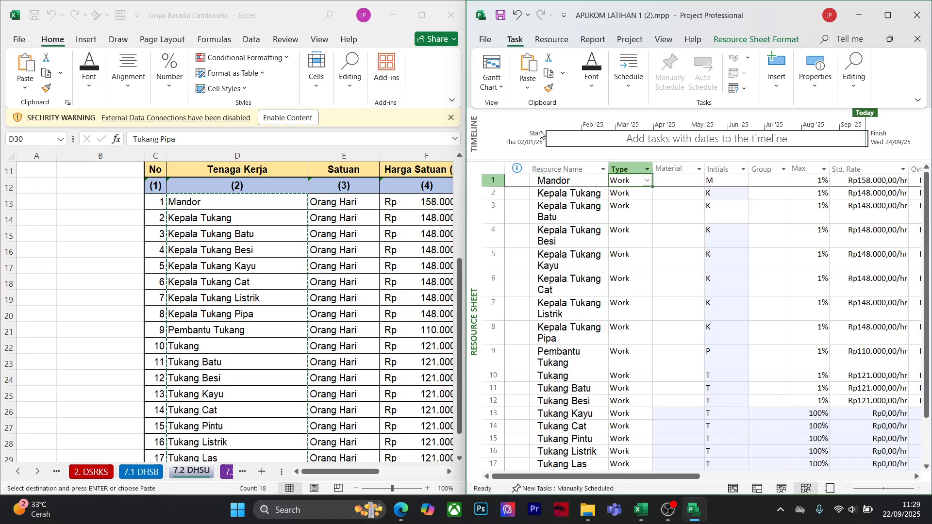
pyautogui.click(550, 89)
pyautogui.moveTo(585, 183)
pyautogui.mouseDown()
pyautogui.moveTo(572, 483)
pyautogui.moveTo(585, 451)
pyautogui.mouseUp()
pyautogui.click(889, 15)
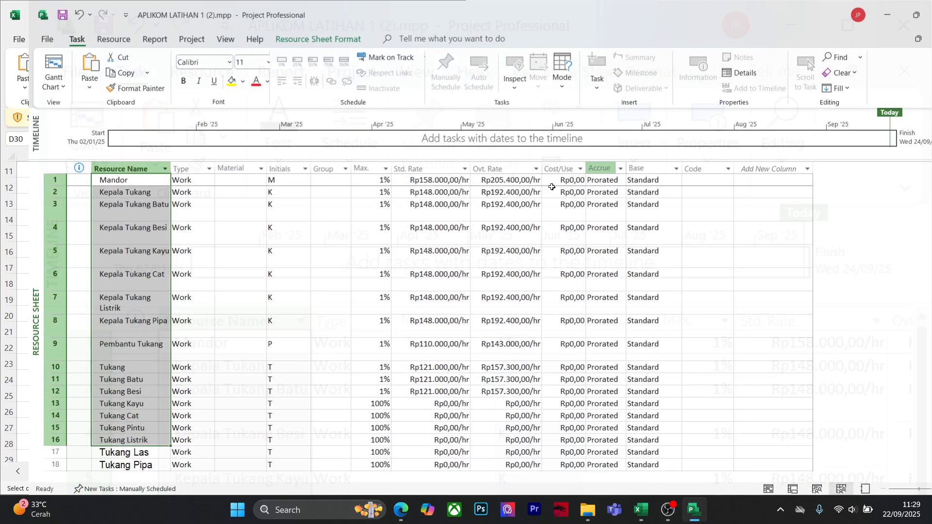
pyautogui.scroll(-3, 250, 216)
pyautogui.click(108, 88)
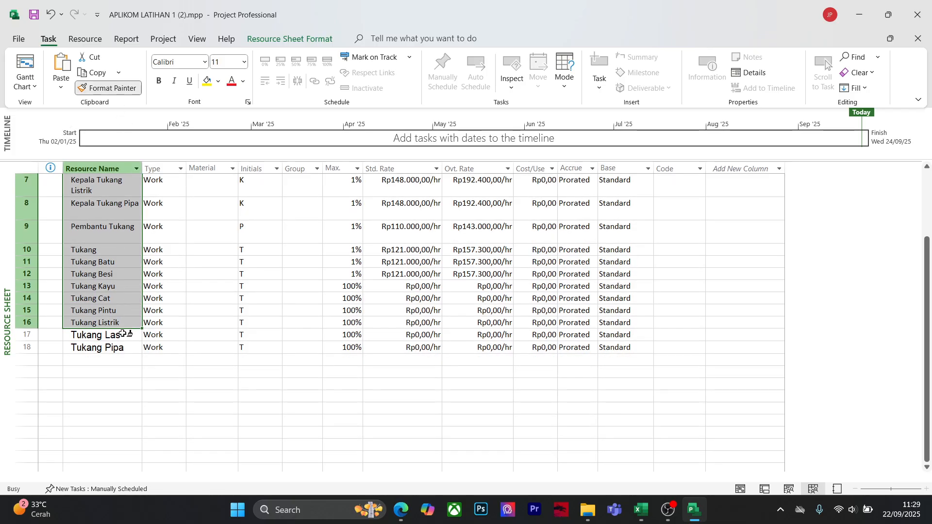
pyautogui.moveTo(125, 334); pyautogui.dragTo(123, 345)
pyautogui.click(300, 372)
pyautogui.scroll(3, 301, 372)
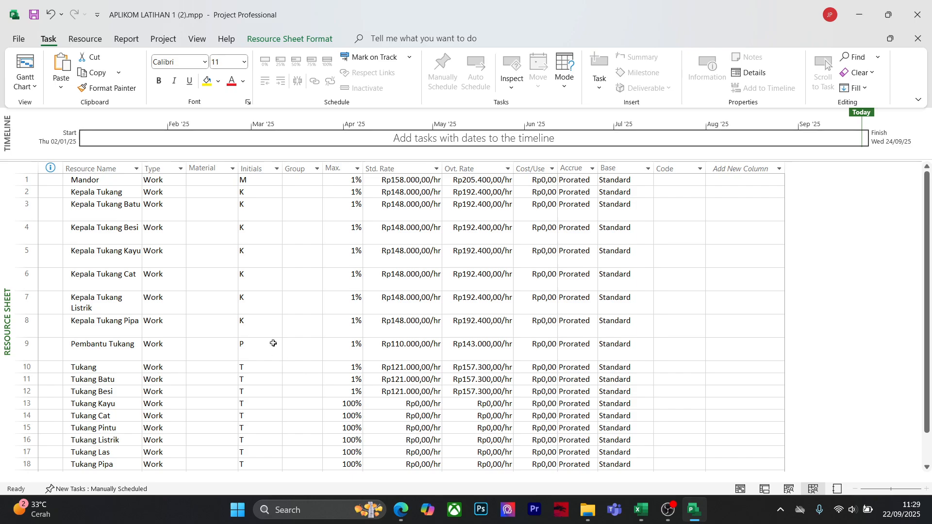
# Fill the 1% Max. value of Tukang Besi down to resources 13 through 18
pyautogui.scroll(-1, 273, 344)
pyautogui.click(355, 345)
pyautogui.moveTo(363, 348); pyautogui.dragTo(365, 423)
pyautogui.click(412, 447)
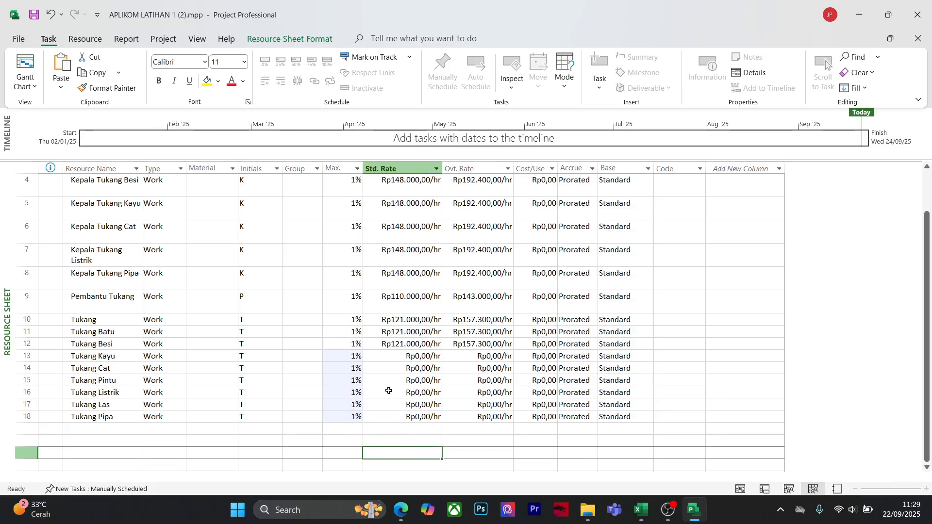
# Place Project beside Excel and copy the plain standard rates in J11:J28 of the 7.2 DHSU sheet
pyautogui.doubleClick(711, 9)
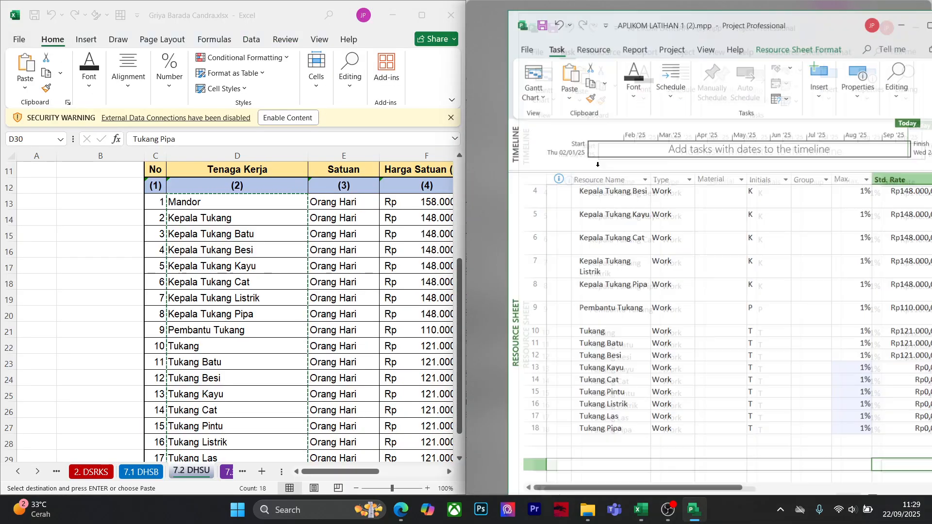
pyautogui.moveTo(337, 466); pyautogui.dragTo(403, 470)
pyautogui.scroll(3, 379, 296)
pyautogui.moveTo(357, 256); pyautogui.dragTo(362, 395)
pyautogui.hotkey('ctrl', 'c')
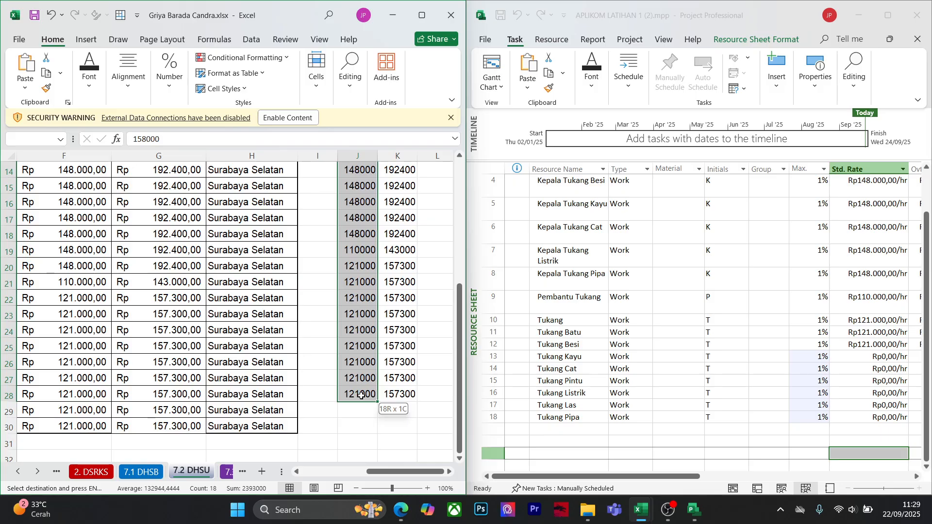
# Paste the copied standard rates into Project's Std. Rate column, starting at resource 1, Mandor
pyautogui.click(768, 380)
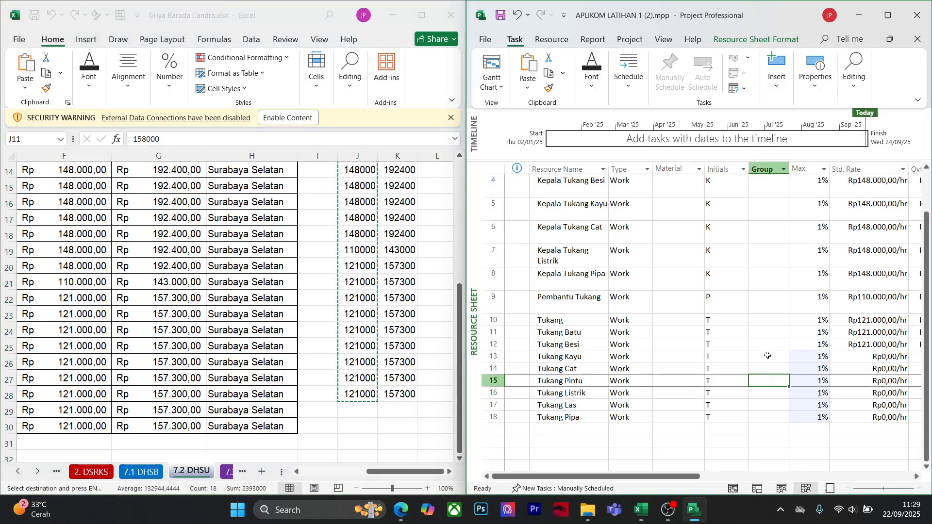
pyautogui.scroll(2, 822, 340)
pyautogui.scroll(1, 822, 340)
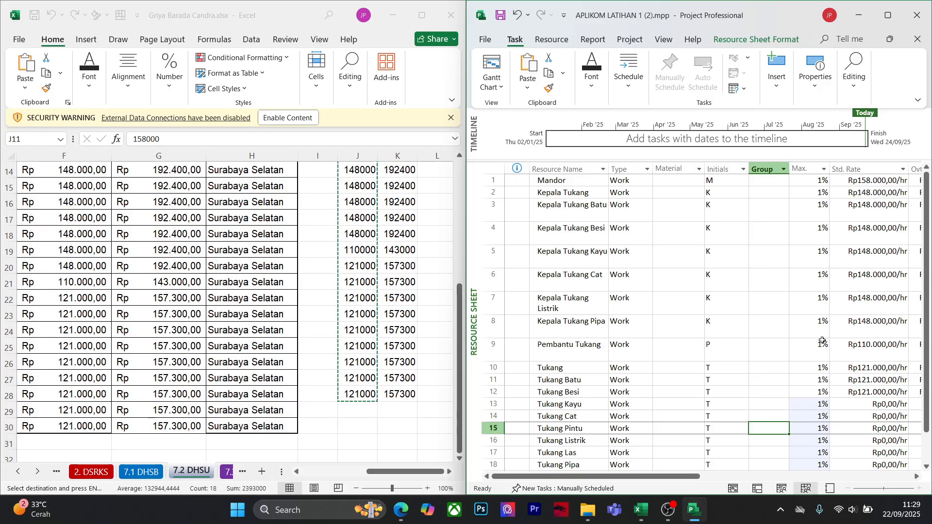
pyautogui.scroll(-2, 821, 341)
pyautogui.scroll(2, 822, 340)
pyautogui.click(879, 179)
pyautogui.hotkey('ctrl', 'v')
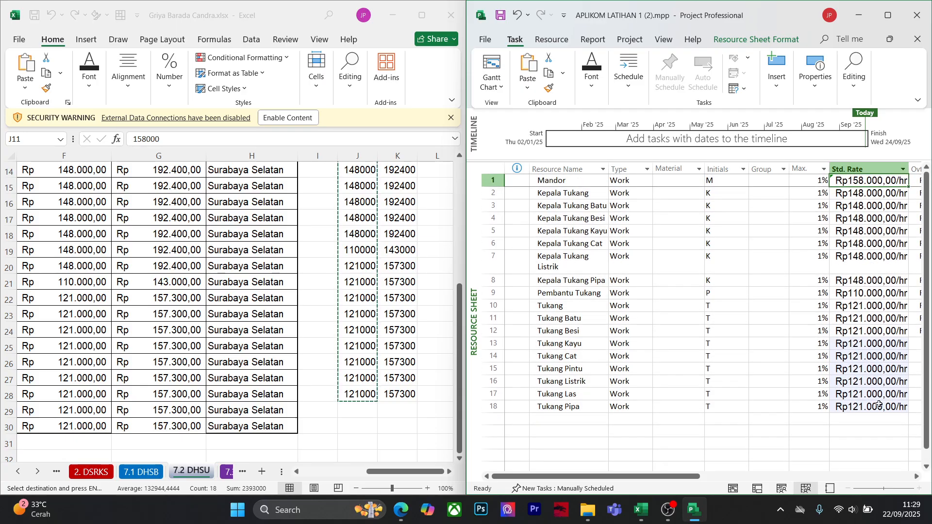
# Try to spread the first Std. Rate cell's formatting over the rates below with the Format Painter
pyautogui.click(549, 88)
pyautogui.moveTo(874, 188); pyautogui.dragTo(892, 406)
pyautogui.click(869, 444)
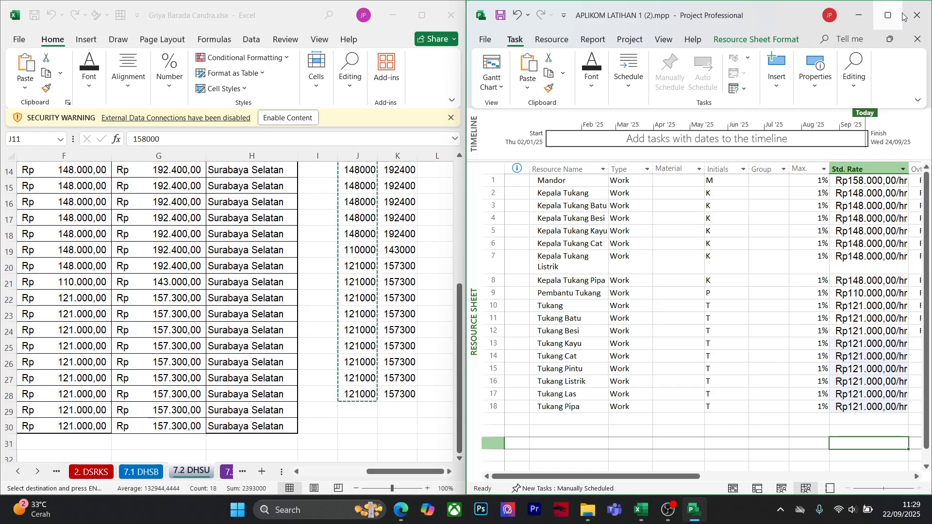
# Copy the plain overtime rates in K11:K28 of the 7.2 DHSU sheet
pyautogui.scroll(1, 413, 170)
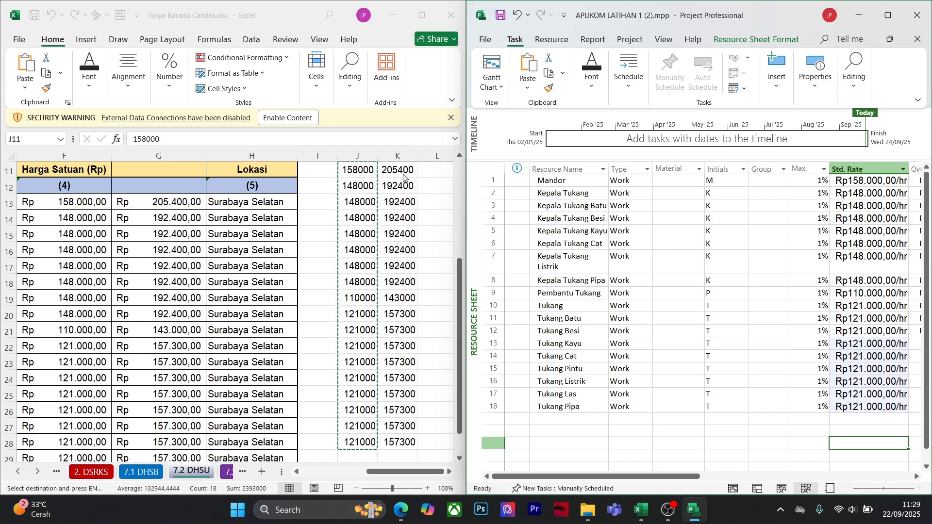
pyautogui.moveTo(398, 169); pyautogui.dragTo(397, 202)
pyautogui.moveTo(396, 169); pyautogui.dragTo(403, 441)
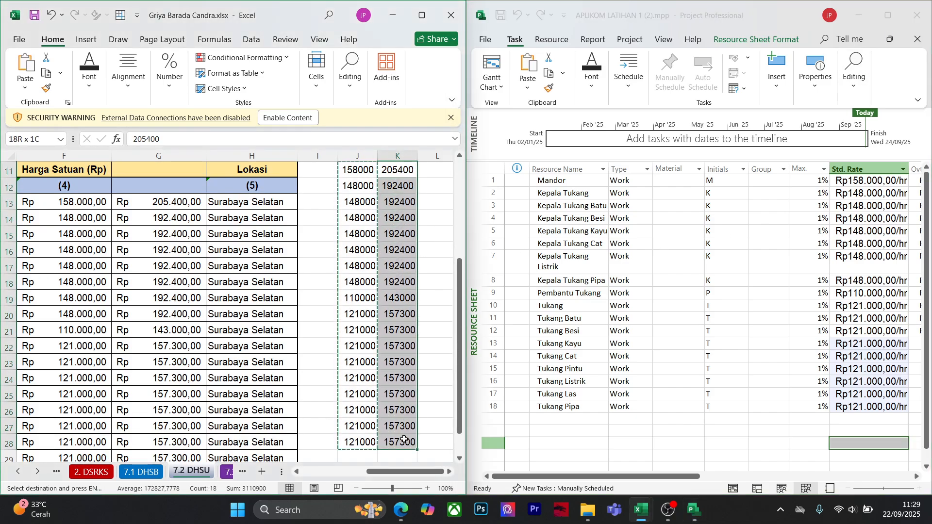
pyautogui.hotkey('ctrl', 'c')
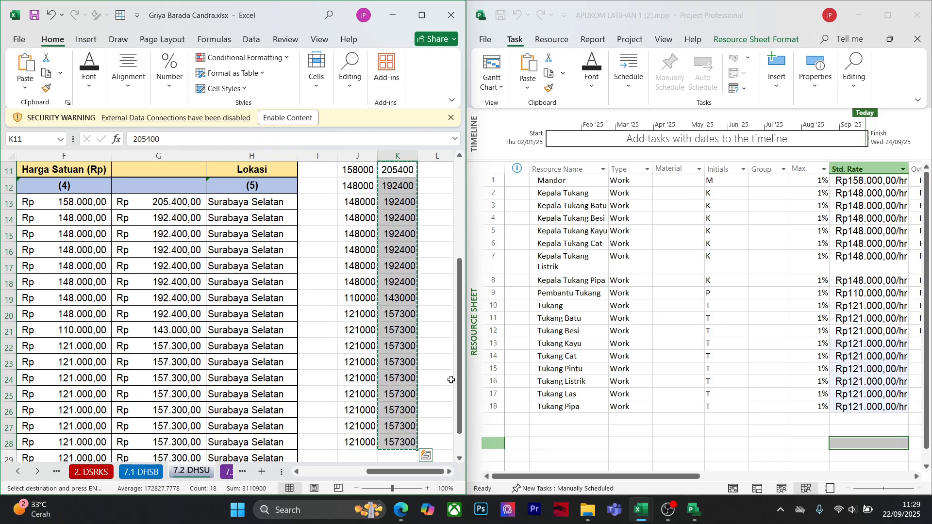
# Paste the copied overtime rates into Project's Ovt. Rate column, starting at resource 1, Mandor
pyautogui.click(898, 477)
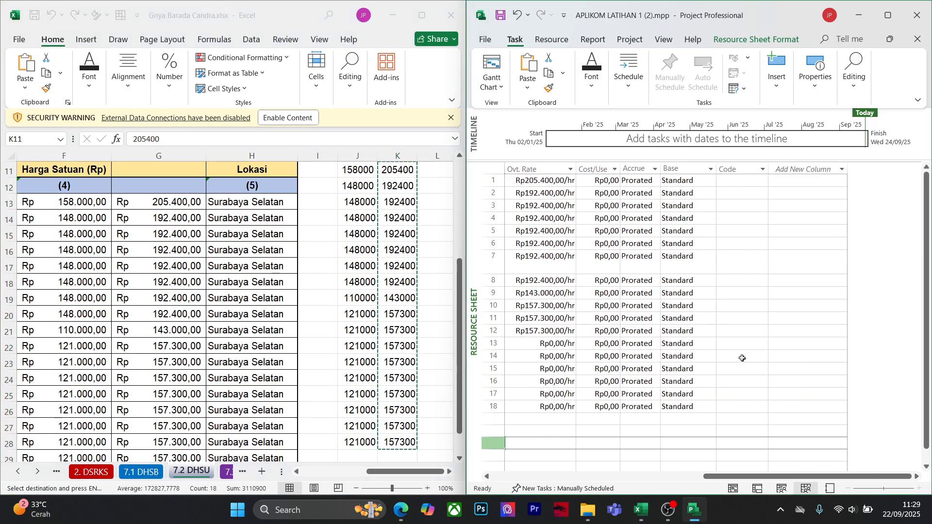
pyautogui.scroll(-3, 580, 220)
pyautogui.scroll(3, 580, 220)
pyautogui.click(544, 180)
pyautogui.hotkey('ctrl', 'v')
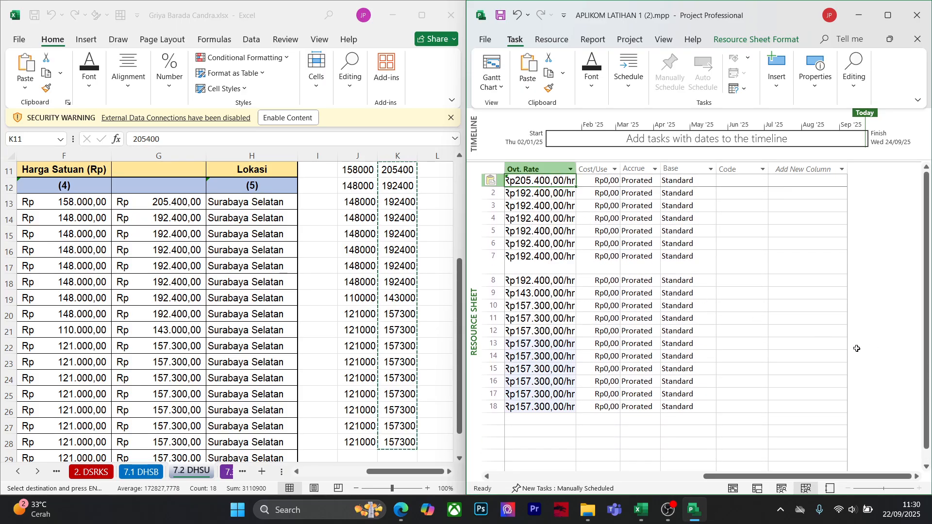
# Maximize Project and apply Mandor's Max. cell formatting to all Std. Rate and Ovt. Rate values with the Format Painter
pyautogui.click(888, 15)
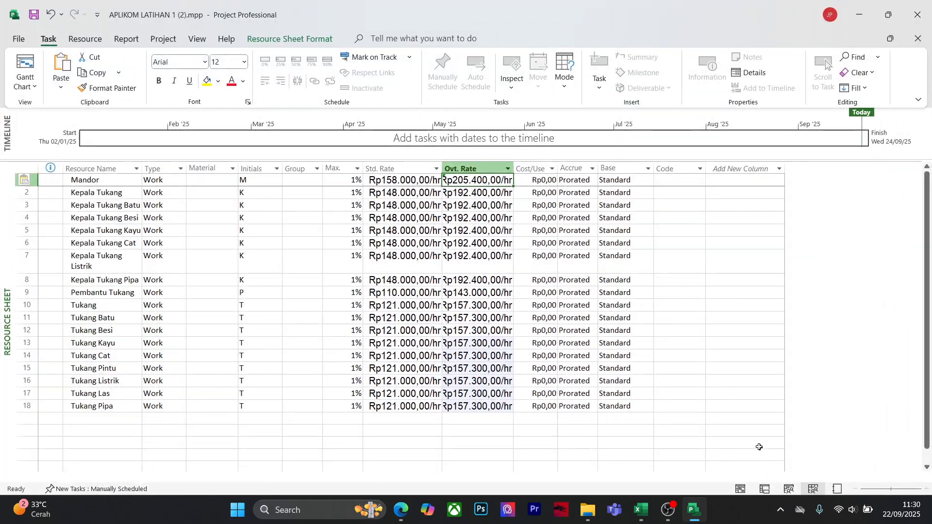
pyautogui.click(582, 430)
pyautogui.click(348, 180)
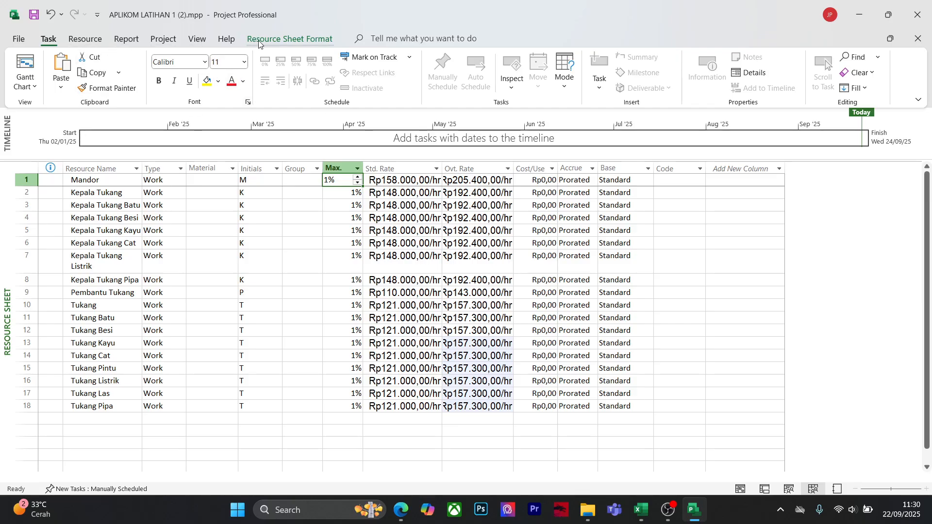
pyautogui.click(109, 88)
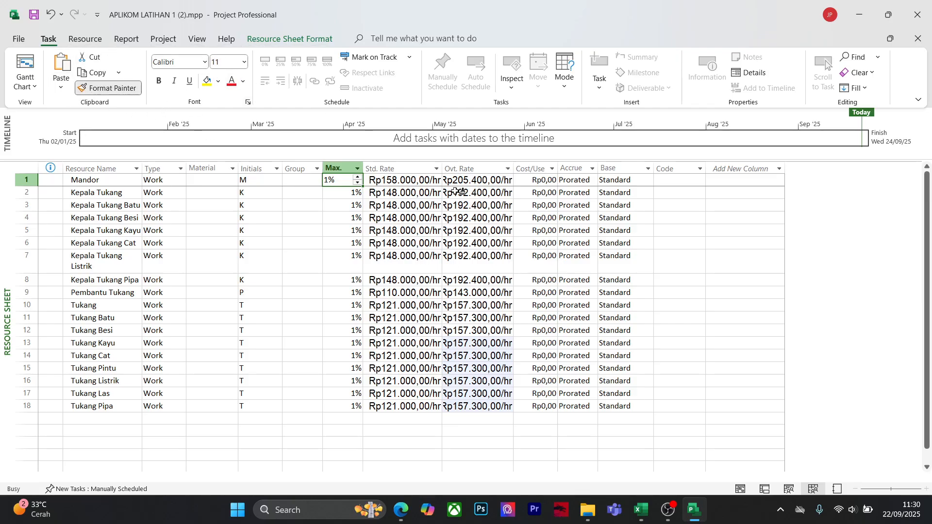
pyautogui.moveTo(403, 179)
pyautogui.mouseDown()
pyautogui.moveTo(454, 293)
pyautogui.moveTo(466, 406)
pyautogui.mouseUp()
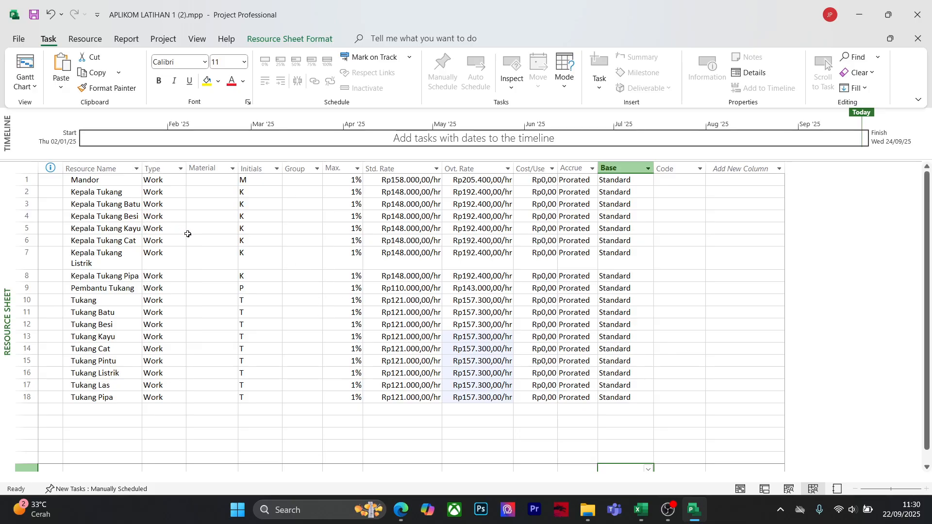
pyautogui.click(470, 439)
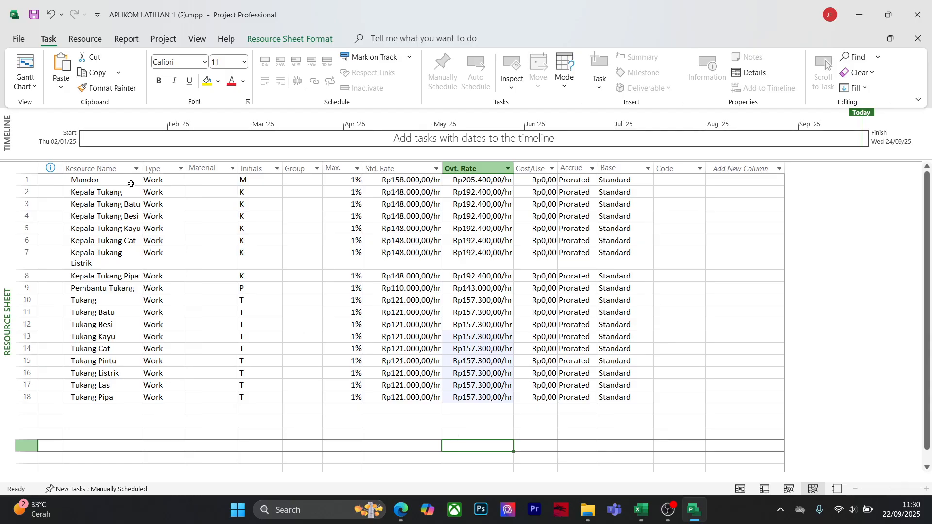
# Look at the Gantt Chart view, return to the Resource Sheet and review its columns
pyautogui.click(19, 40)
pyautogui.click(16, 43)
pyautogui.click(25, 82)
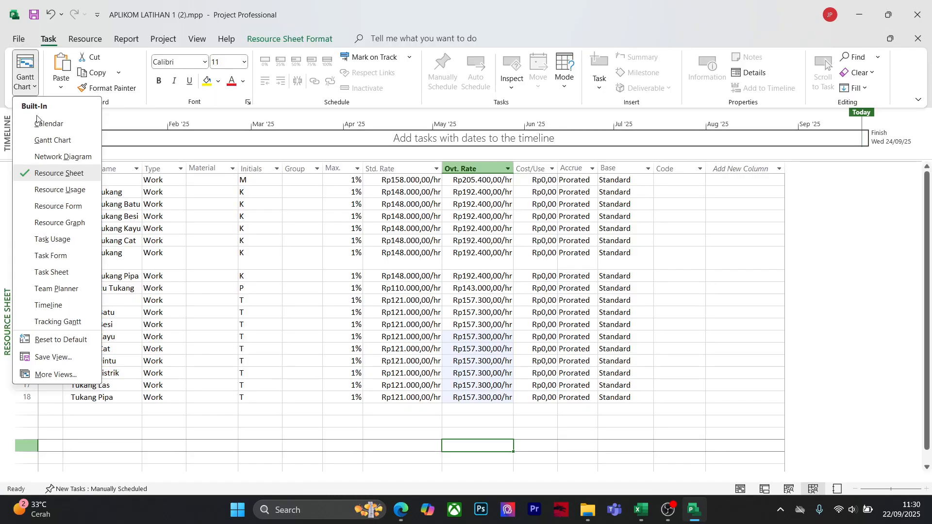
pyautogui.click(59, 141)
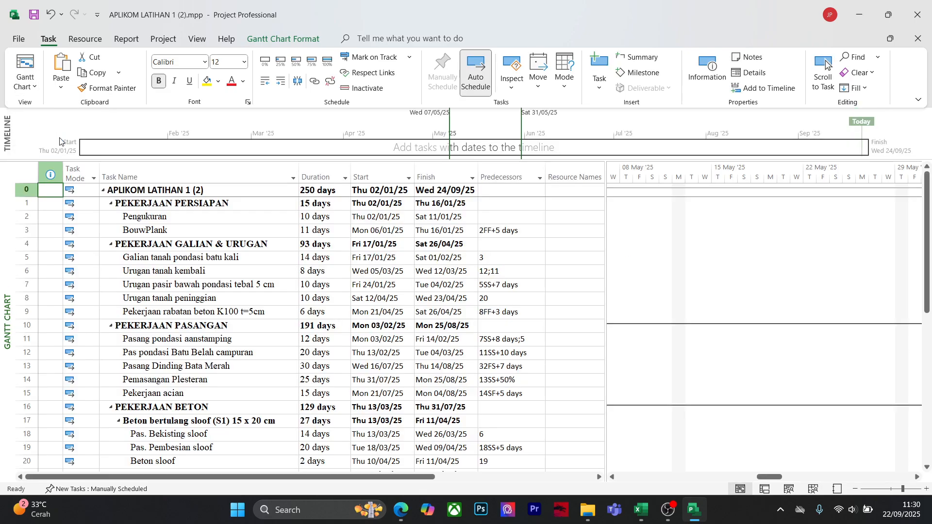
pyautogui.click(29, 84)
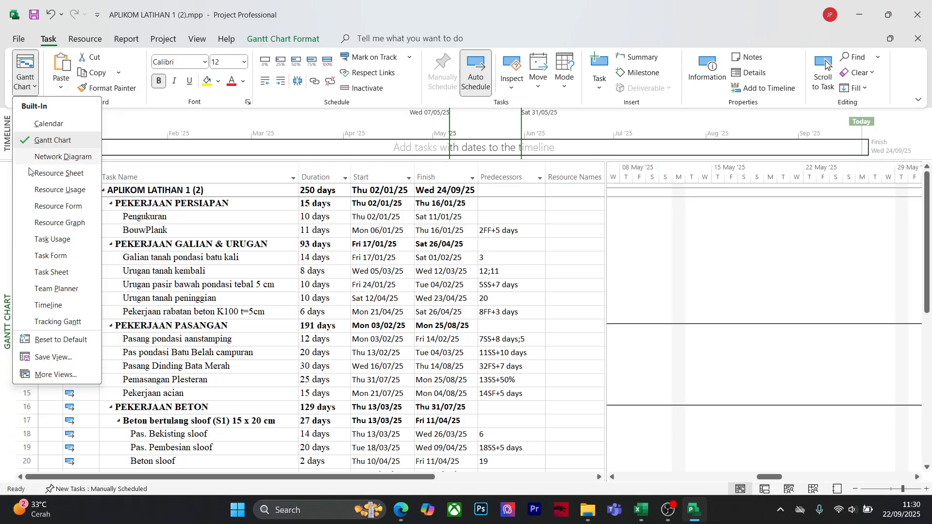
pyautogui.click(64, 175)
pyautogui.click(398, 460)
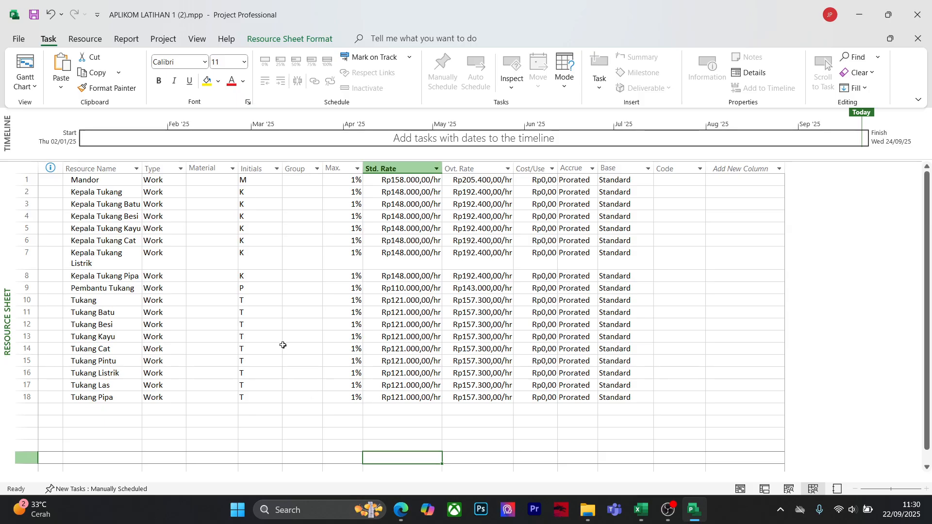
pyautogui.click(746, 336)
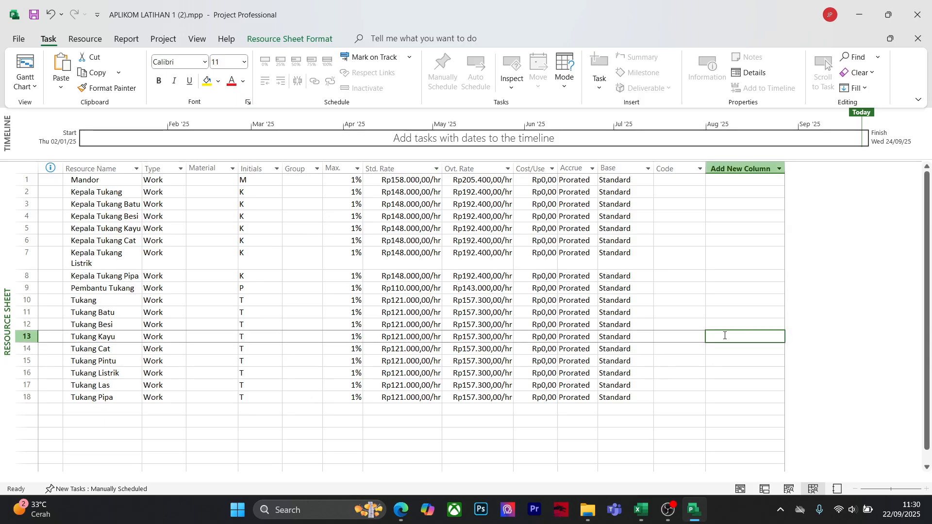
pyautogui.click(539, 185)
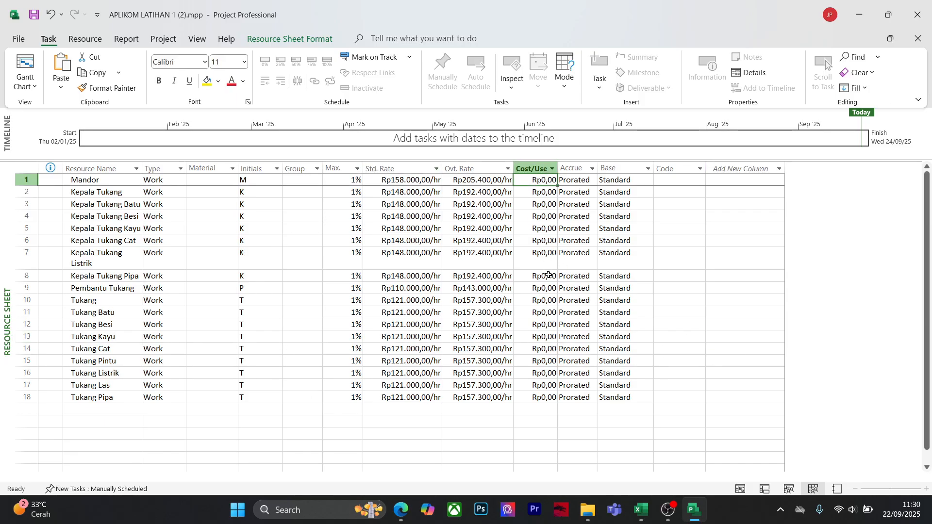
# Save the changes to APLIKOM LATIHAN 1 (2).mpp
pyautogui.hotkey('alt', 'F4')
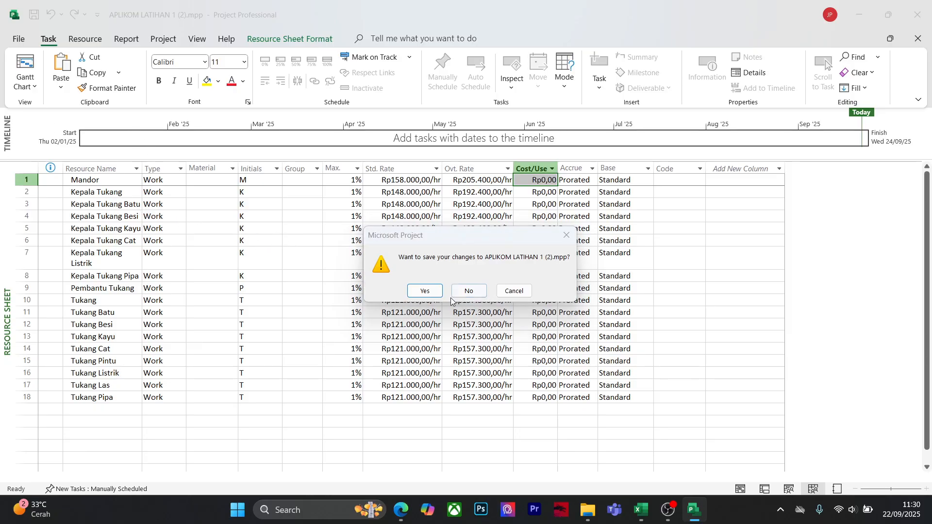
pyautogui.click(427, 293)
pyautogui.click(310, 345)
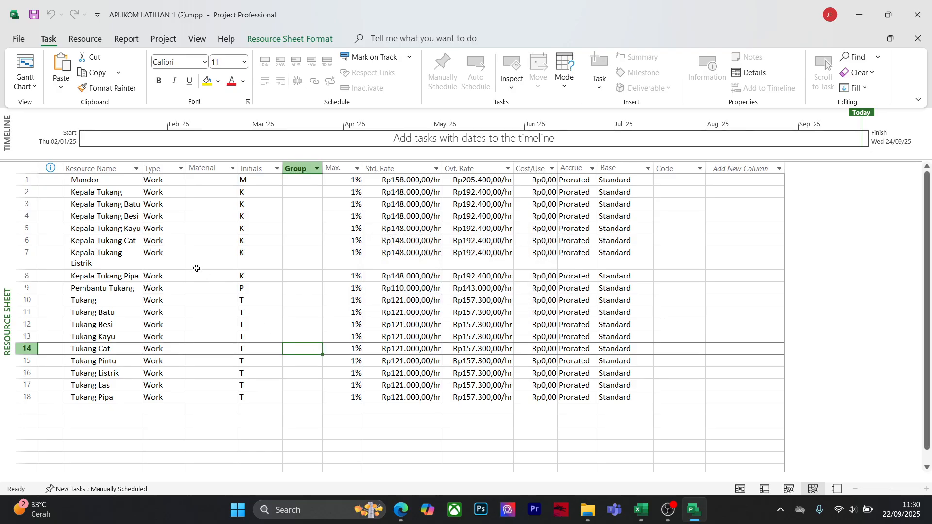
# Switch to the Gantt Chart view and check the list of assignable resources for the BouwPlank task
pyautogui.click(25, 82)
pyautogui.click(72, 141)
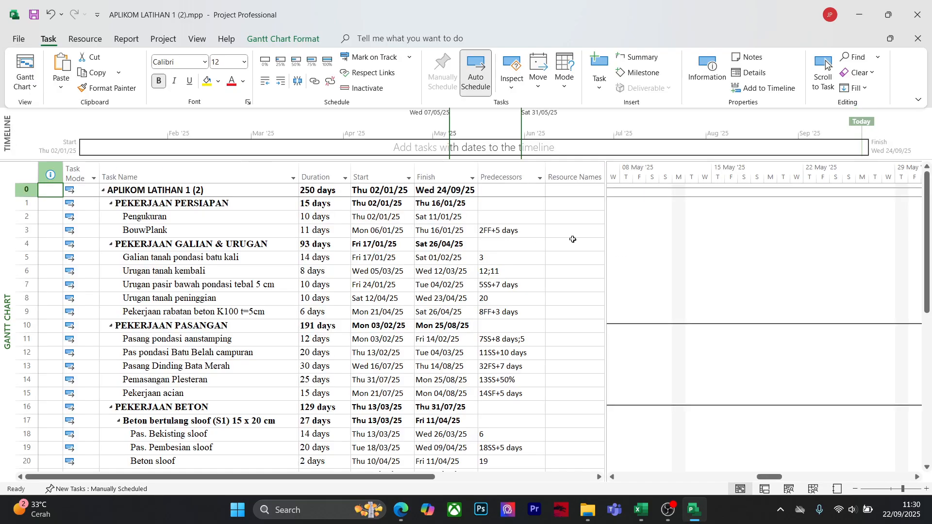
pyautogui.click(550, 233)
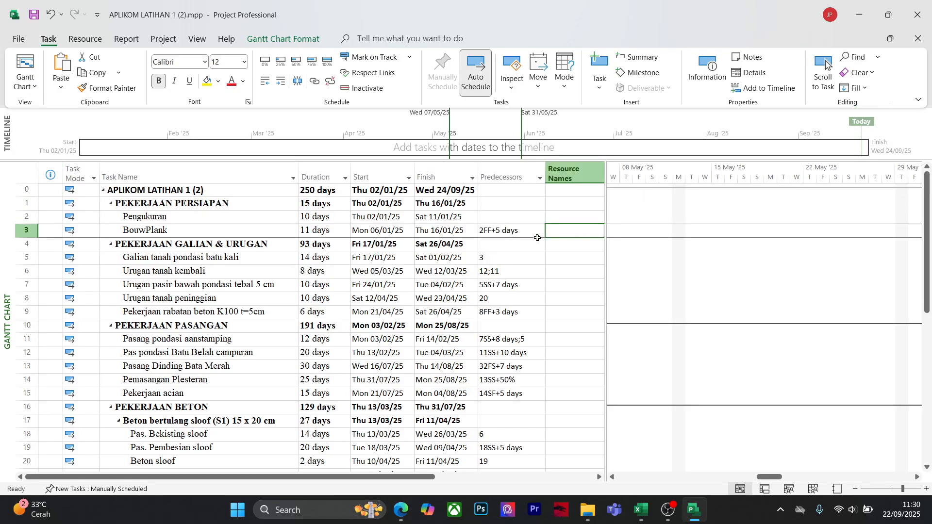
pyautogui.click(600, 233)
pyautogui.click(585, 231)
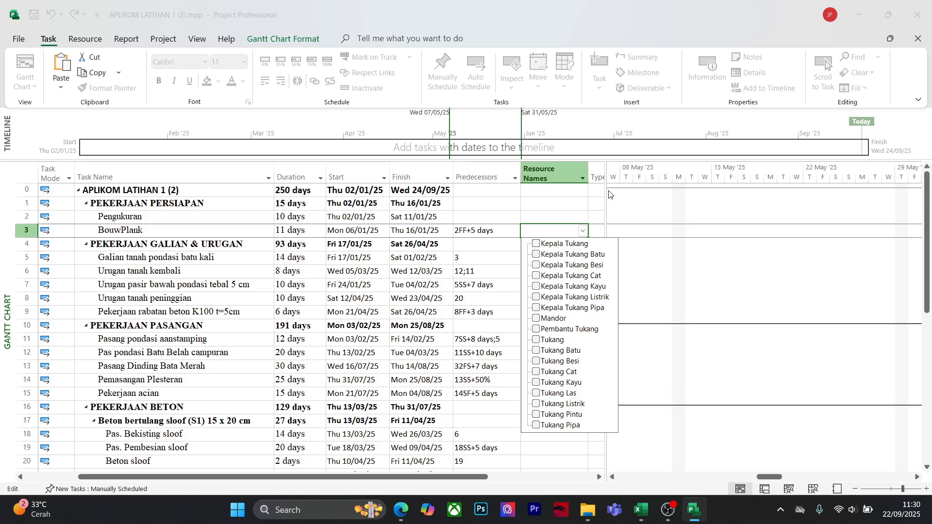
pyautogui.press('Escape')
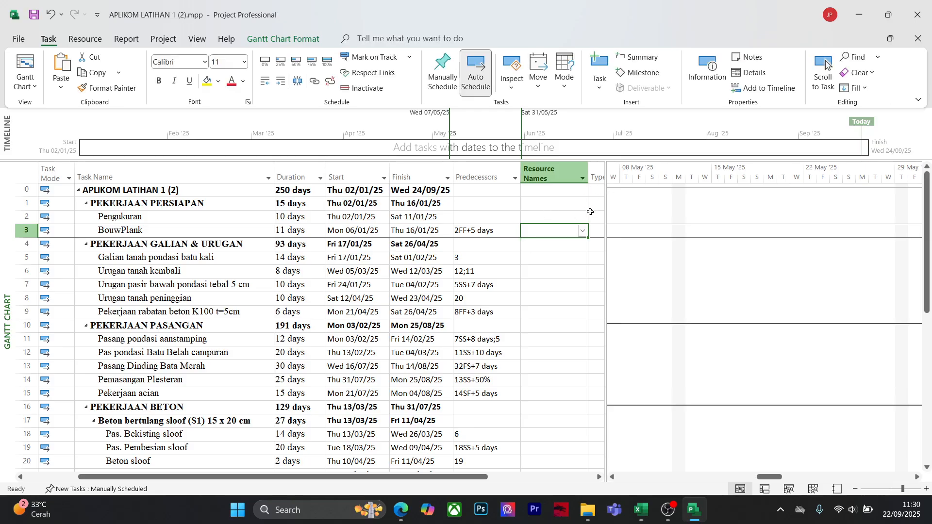
# Widen the task table and its Resource Names column, and reopen BouwPlank's resource list to check it
pyautogui.moveTo(588, 175); pyautogui.dragTo(640, 175)
pyautogui.click(576, 311)
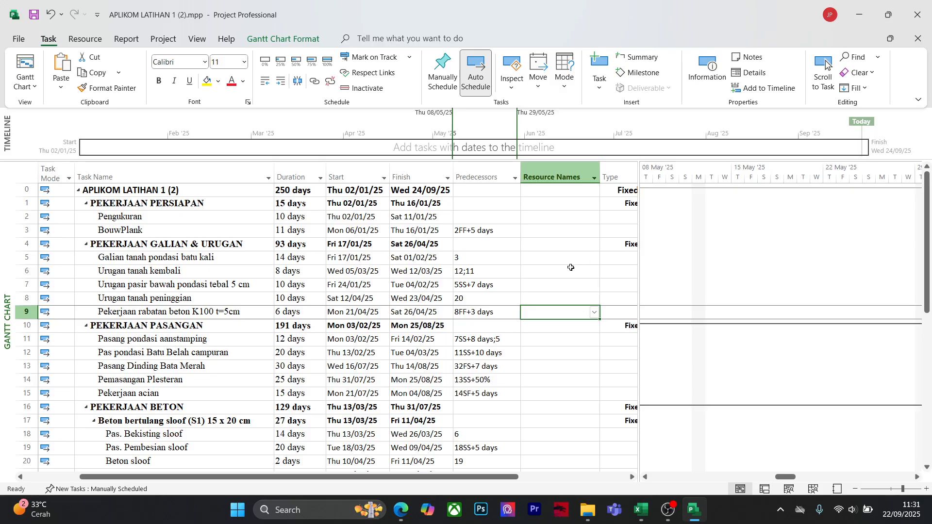
pyautogui.click(554, 257)
pyautogui.click(554, 234)
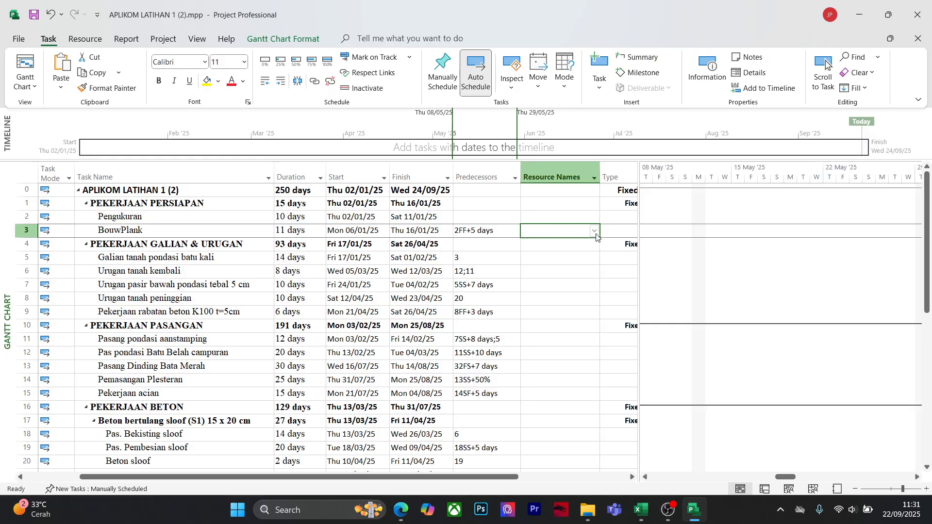
pyautogui.click(595, 233)
pyautogui.click(580, 447)
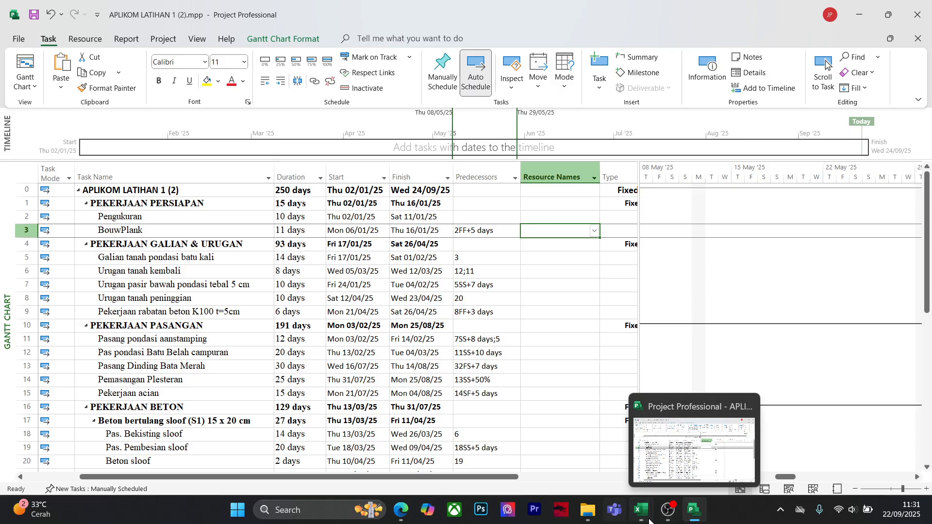
# Switch to Griya Barada Candra.xlsx in Excel and look through the 7.1 DHSB, 2. DSRKS, 8.1 AKB and 4.2 DVP sheets for task labour data
pyautogui.moveTo(652, 521)
pyautogui.click(703, 451)
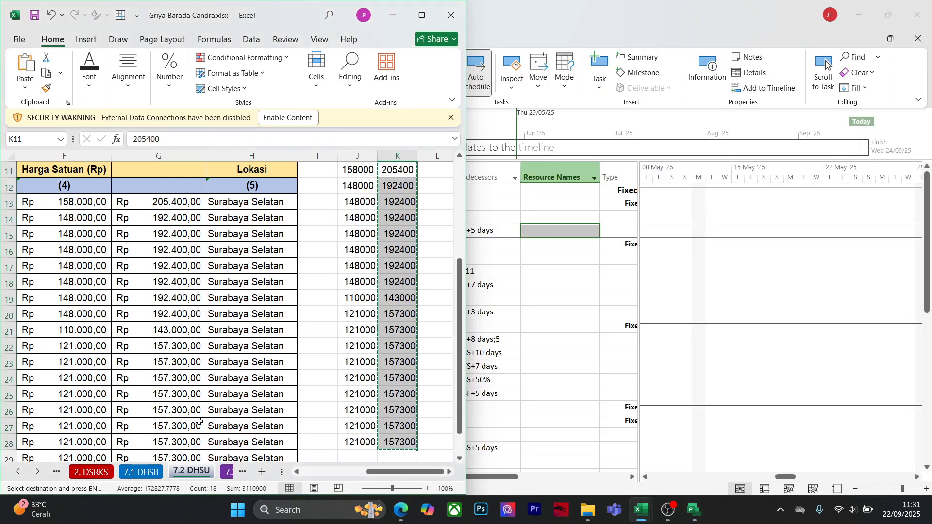
pyautogui.click(144, 466)
pyautogui.scroll(-5, 146, 388)
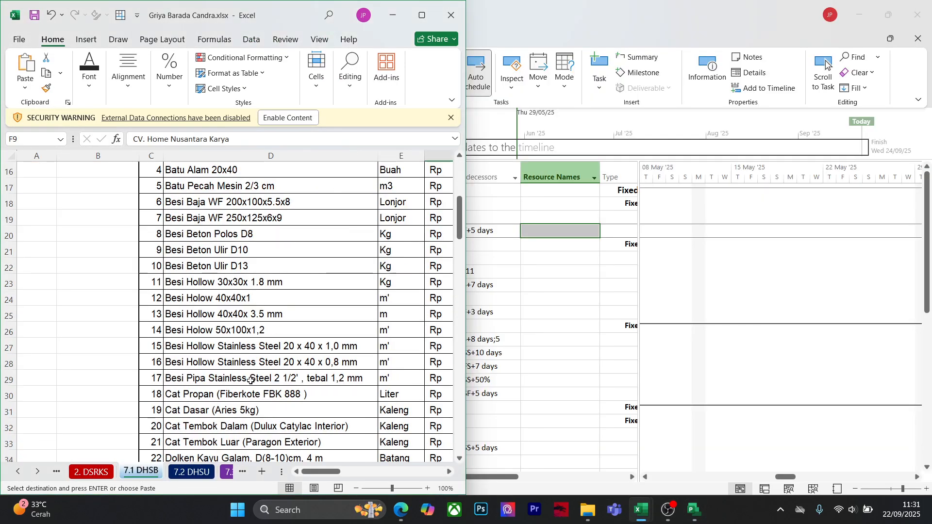
pyautogui.click(91, 472)
pyautogui.scroll(-5, 234, 356)
pyautogui.scroll(1, 297, 373)
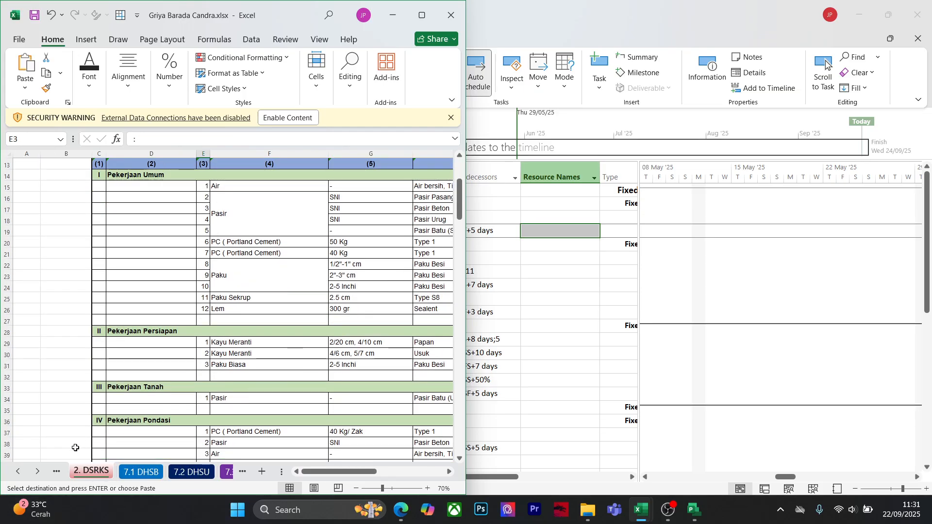
pyautogui.click(20, 472)
pyautogui.click(21, 475)
pyautogui.click(131, 472)
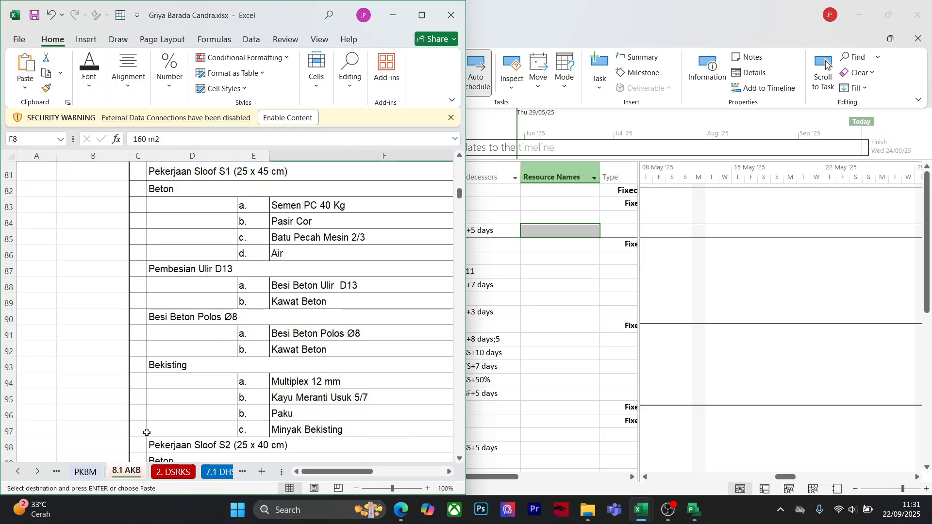
pyautogui.click(16, 474)
pyautogui.click(16, 475)
pyautogui.click(16, 475)
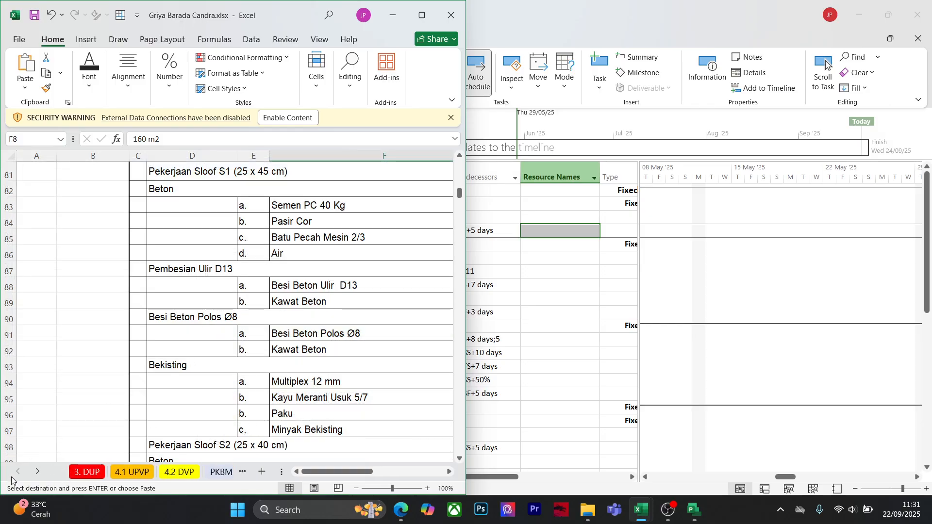
pyautogui.click(133, 479)
pyautogui.click(180, 479)
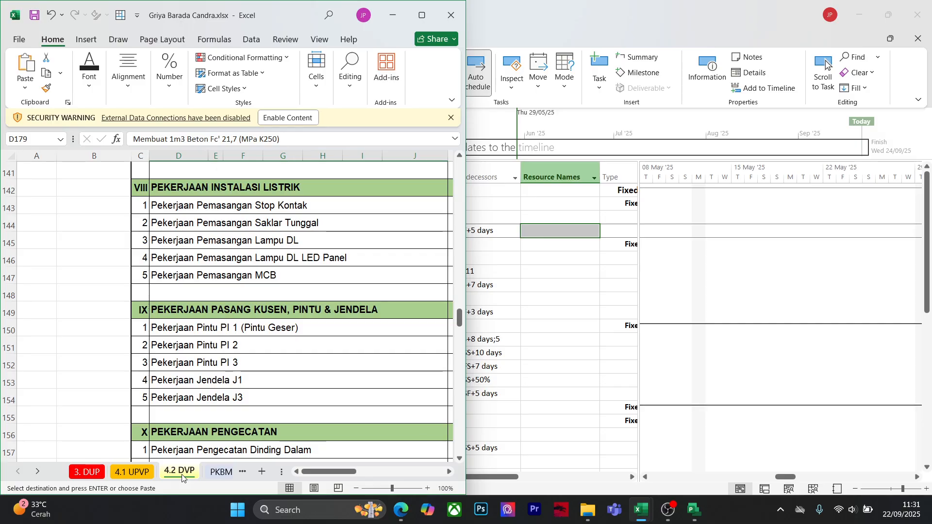
pyautogui.scroll(-3, 270, 386)
pyautogui.scroll(-1, 269, 386)
pyautogui.scroll(15, 269, 383)
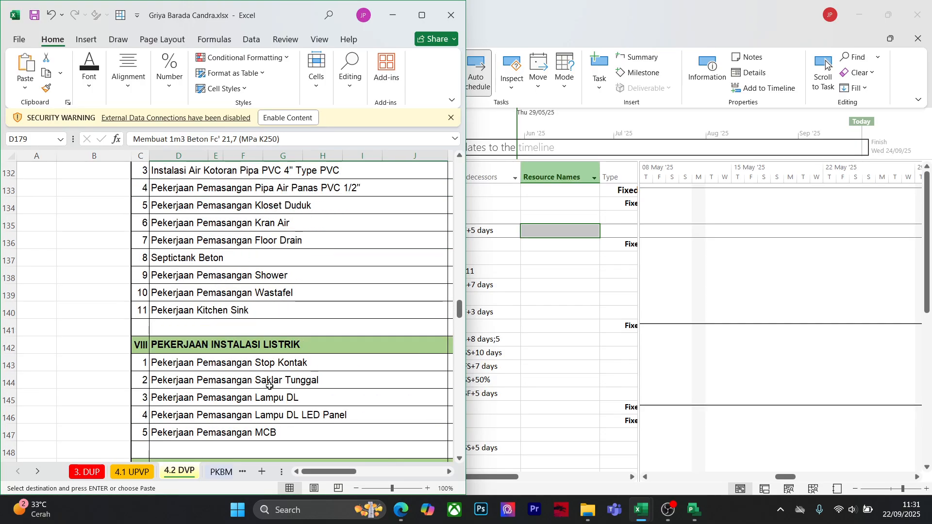
# Open the AHSP. sheet, reduce its zoom to 60% and go to the beginning of the unit price analysis
pyautogui.click(35, 473)
pyautogui.click(35, 473)
pyautogui.click(35, 473)
pyautogui.click(36, 473)
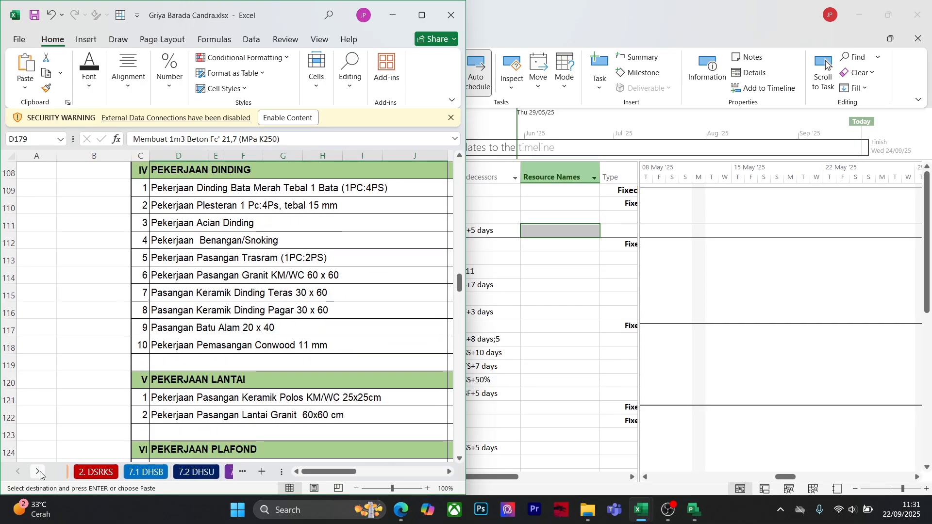
pyautogui.click(37, 474)
pyautogui.click(38, 474)
pyautogui.click(39, 475)
pyautogui.click(40, 475)
pyautogui.click(136, 472)
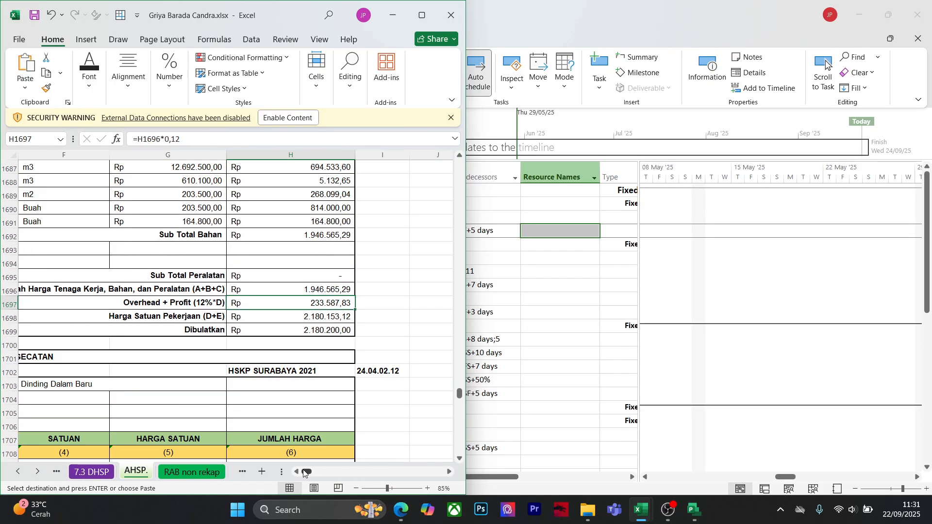
pyautogui.moveTo(307, 472); pyautogui.dragTo(287, 472)
pyautogui.scroll(20, 364, 378)
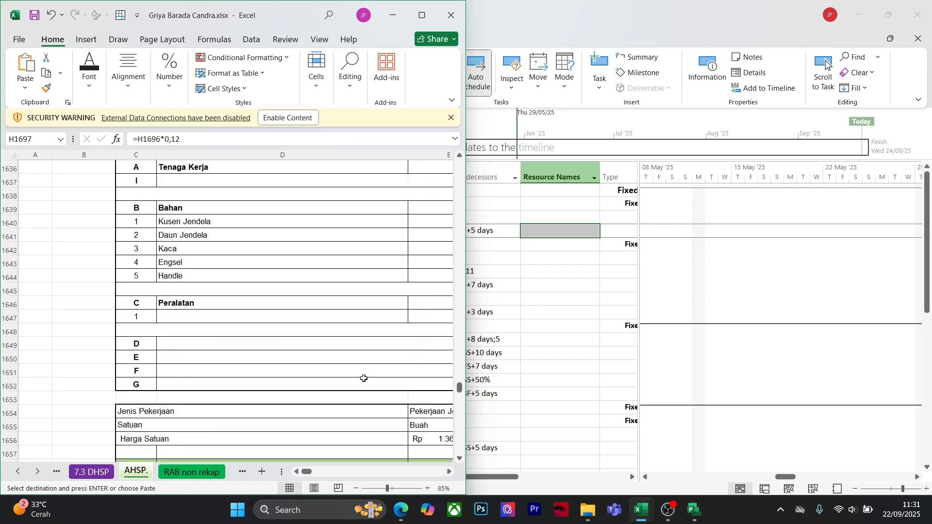
pyautogui.click(356, 488)
pyautogui.click(357, 488)
pyautogui.click(357, 488)
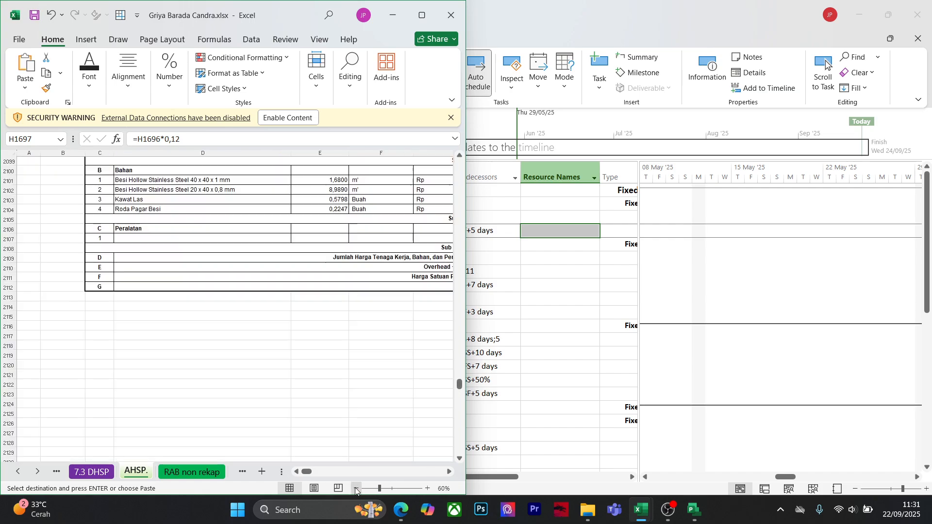
pyautogui.scroll(4, 380, 340)
pyautogui.scroll(5, 380, 341)
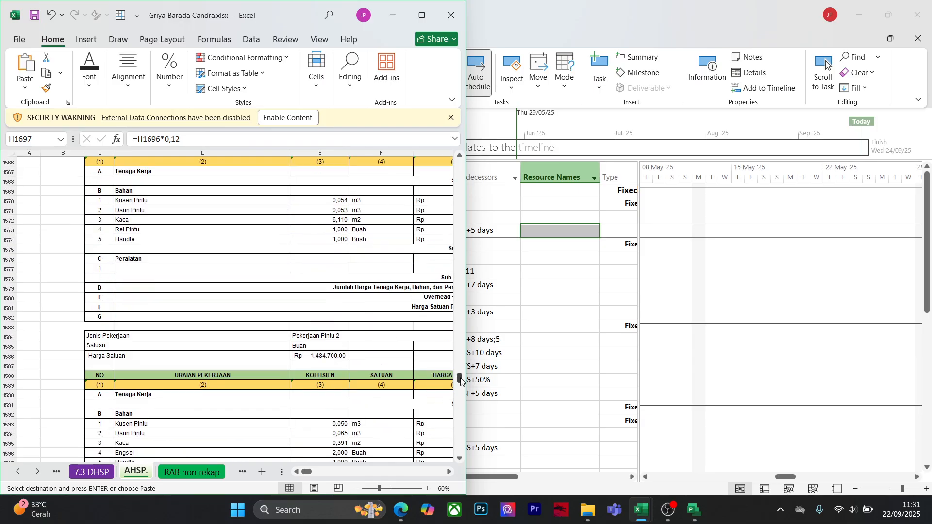
pyautogui.moveTo(460, 380); pyautogui.dragTo(443, 167)
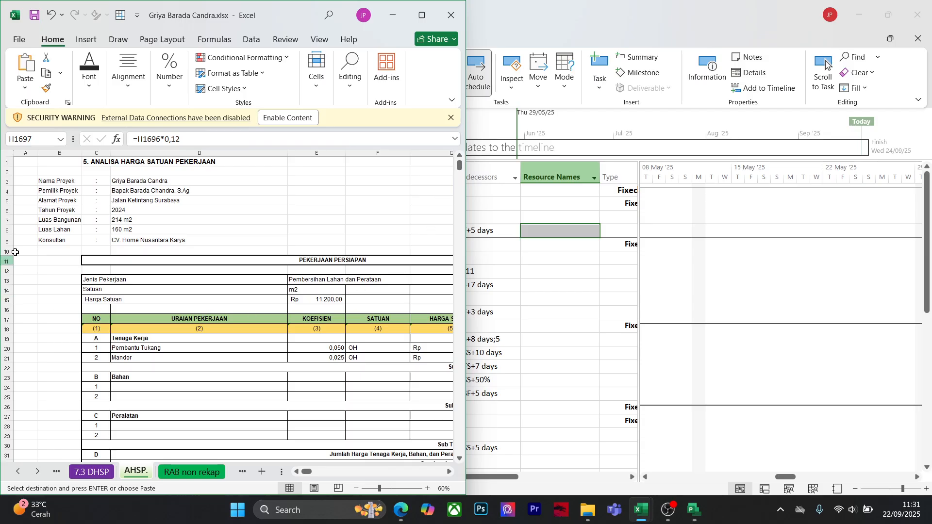
# Return to the schedule in Project and look at the filter options of the Resource Names column
pyautogui.click(575, 409)
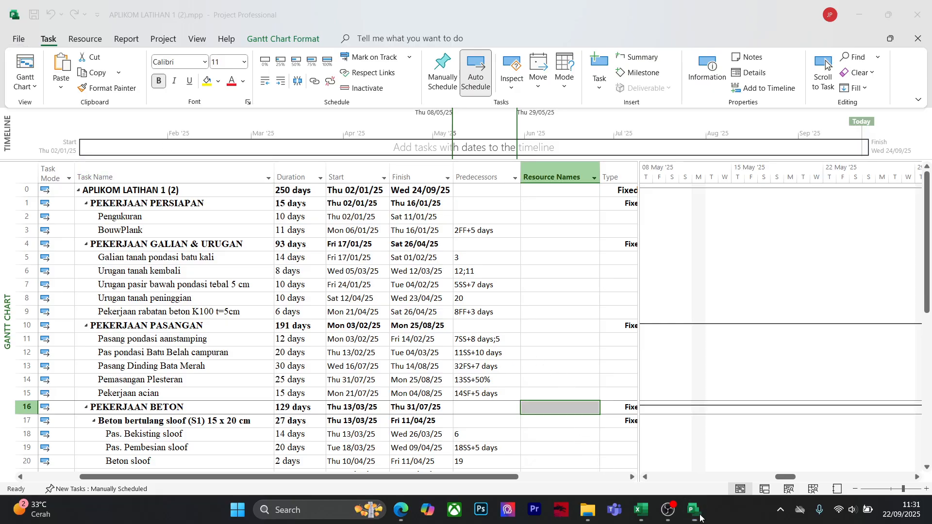
pyautogui.moveTo(694, 510)
pyautogui.click(711, 437)
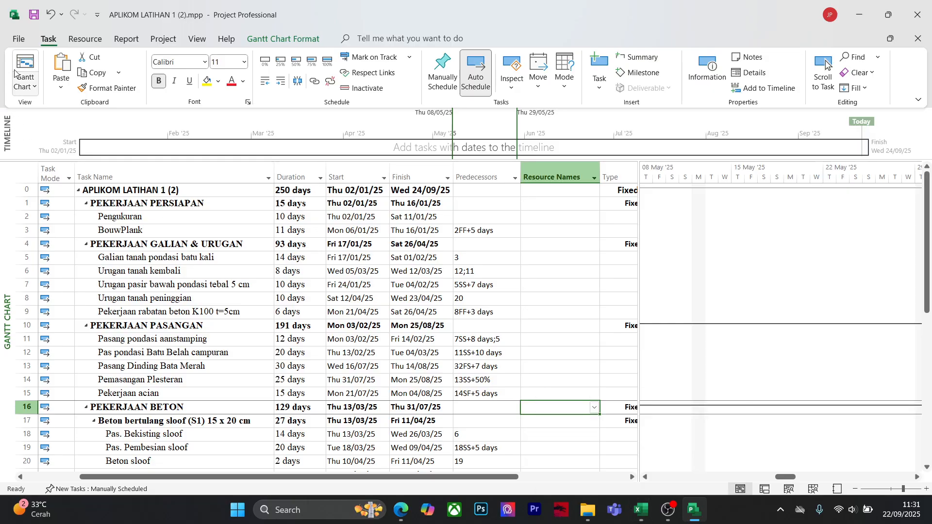
pyautogui.click(14, 41)
pyautogui.click(13, 43)
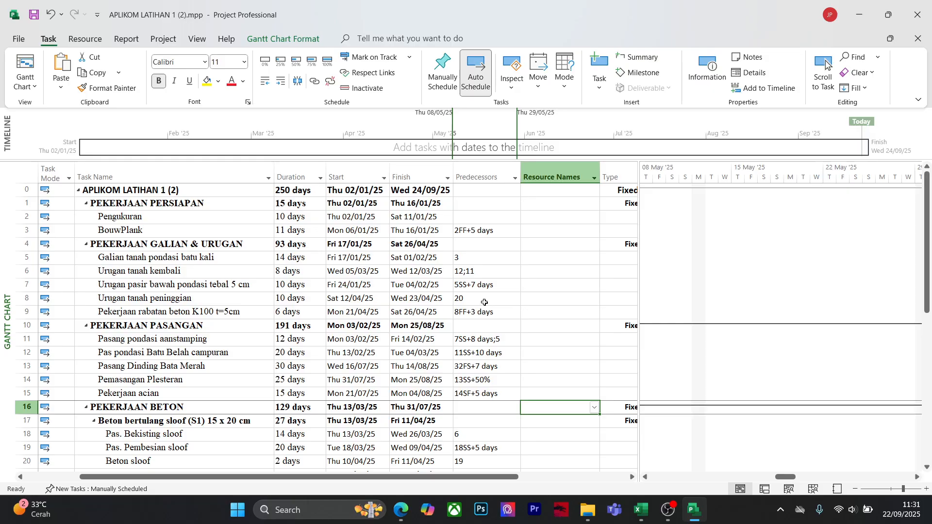
pyautogui.click(569, 300)
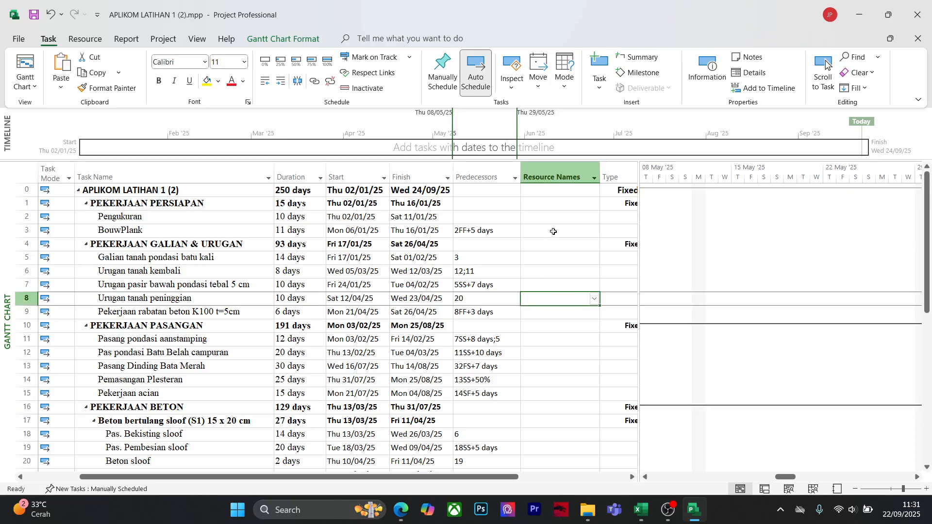
pyautogui.click(594, 177)
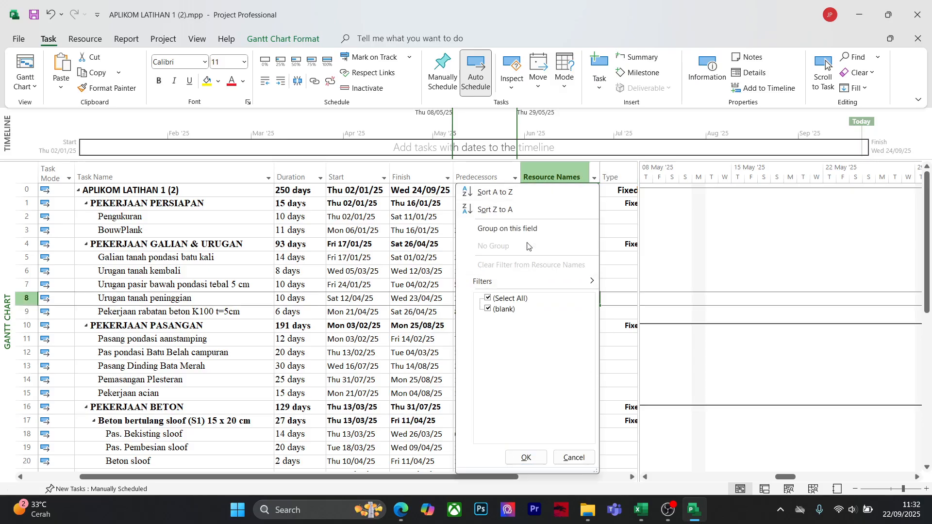
pyautogui.click(571, 458)
pyautogui.click(560, 259)
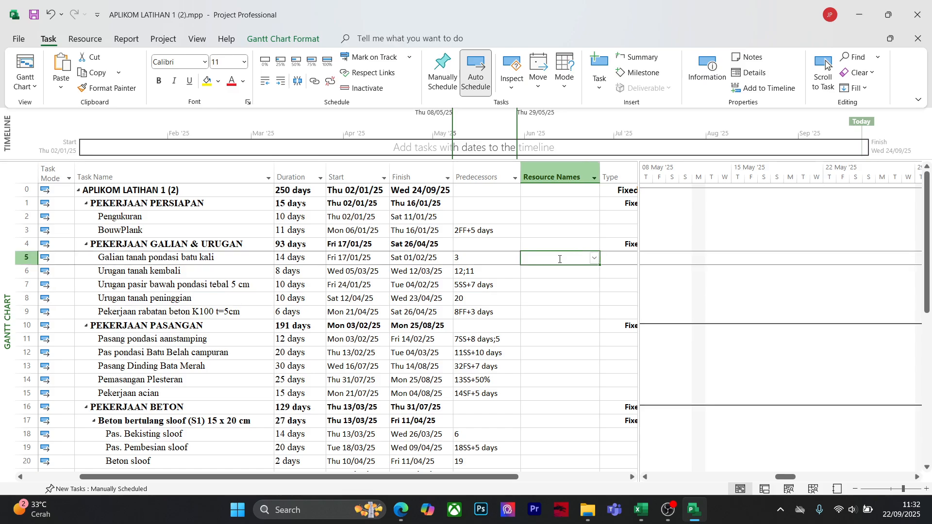
# Check the list of assignable resources for the BouwPlank task without choosing any of them
pyautogui.click(553, 229)
pyautogui.click(593, 231)
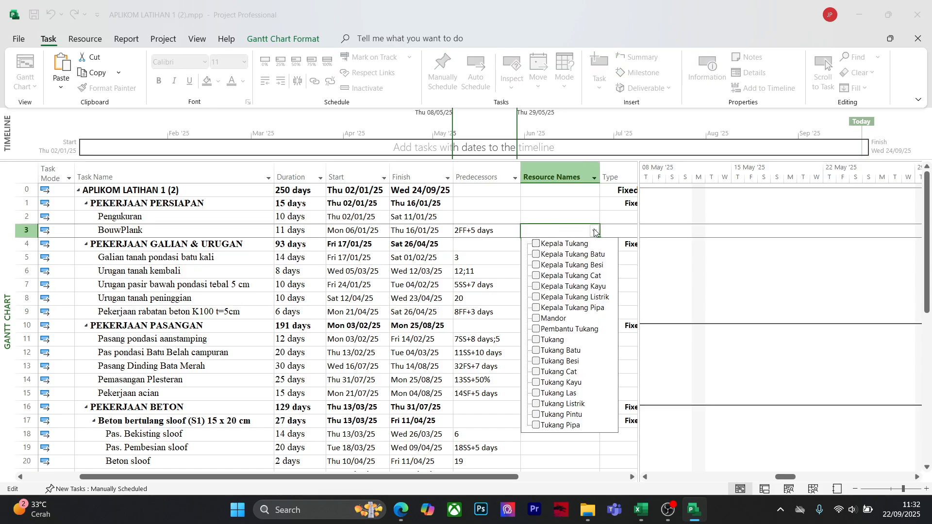
pyautogui.click(557, 230)
pyautogui.click(594, 231)
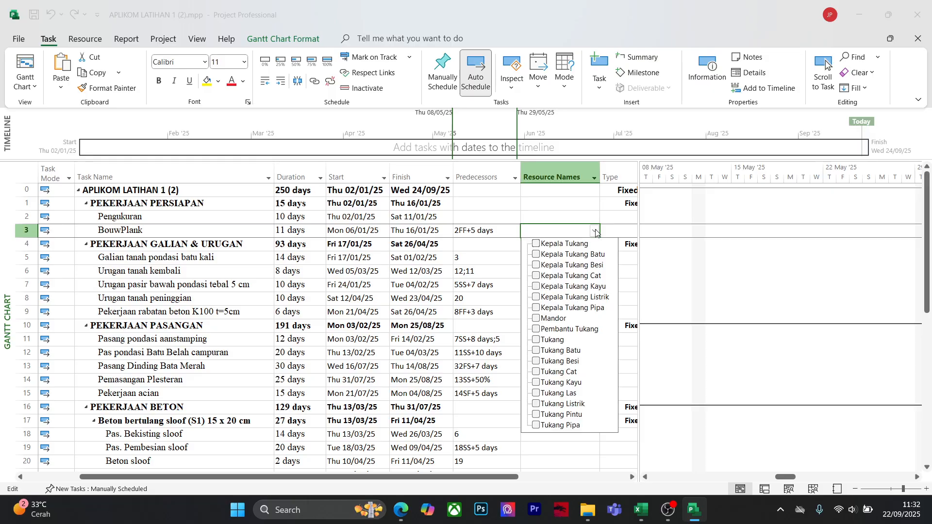
pyautogui.press('Escape')
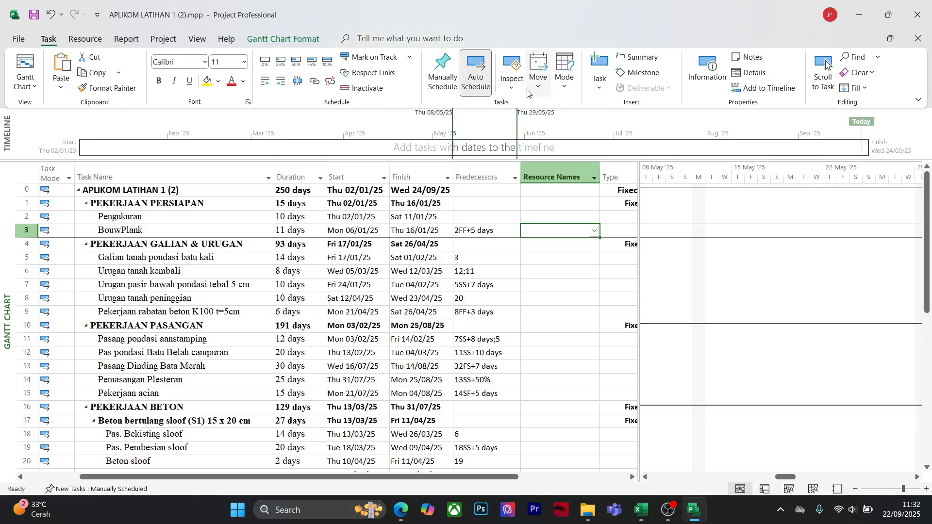
# Open BouwPlank's task information, review its advanced and predecessor settings, and go to the first empty row of its resource assignments
pyautogui.click(714, 78)
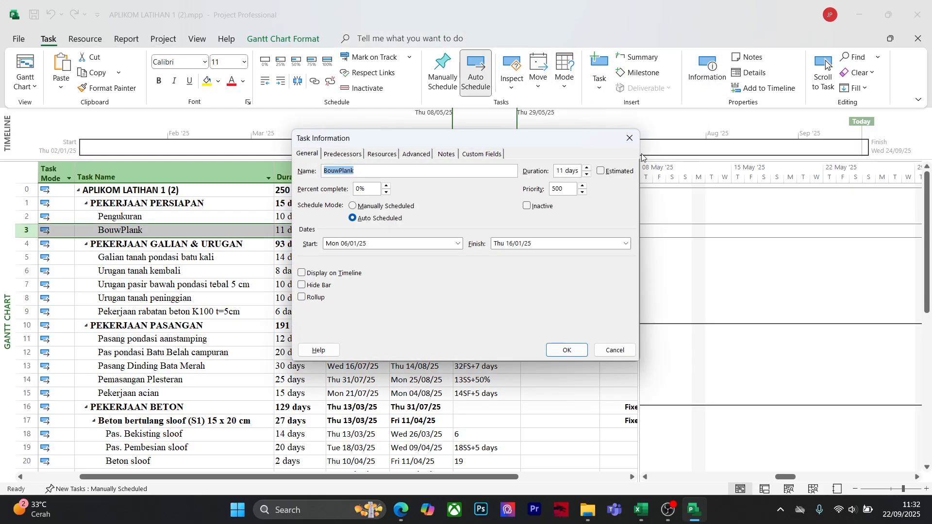
pyautogui.click(450, 155)
pyautogui.click(407, 157)
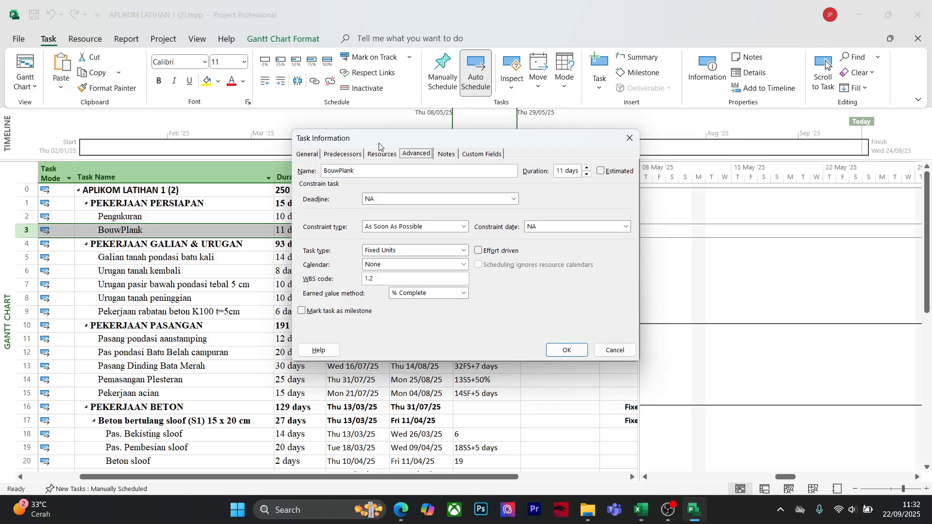
pyautogui.click(347, 154)
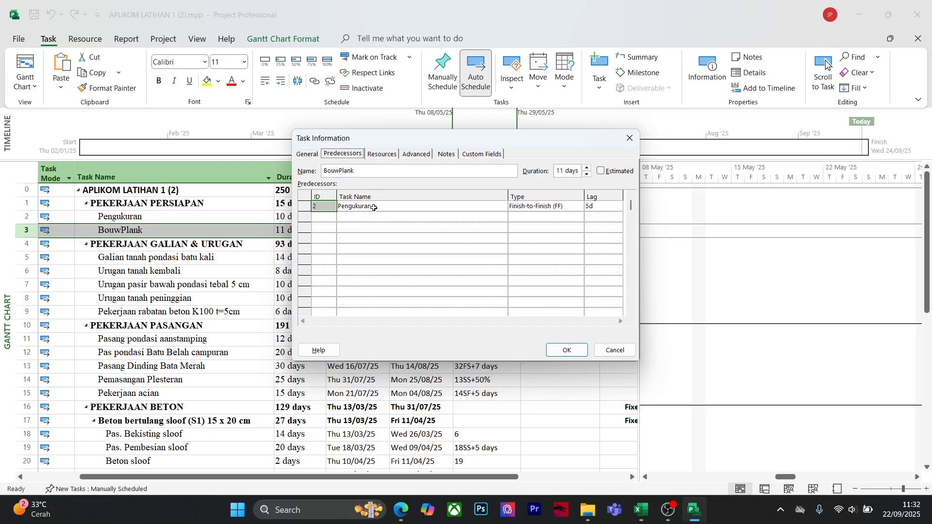
pyautogui.click(381, 155)
pyautogui.click(407, 240)
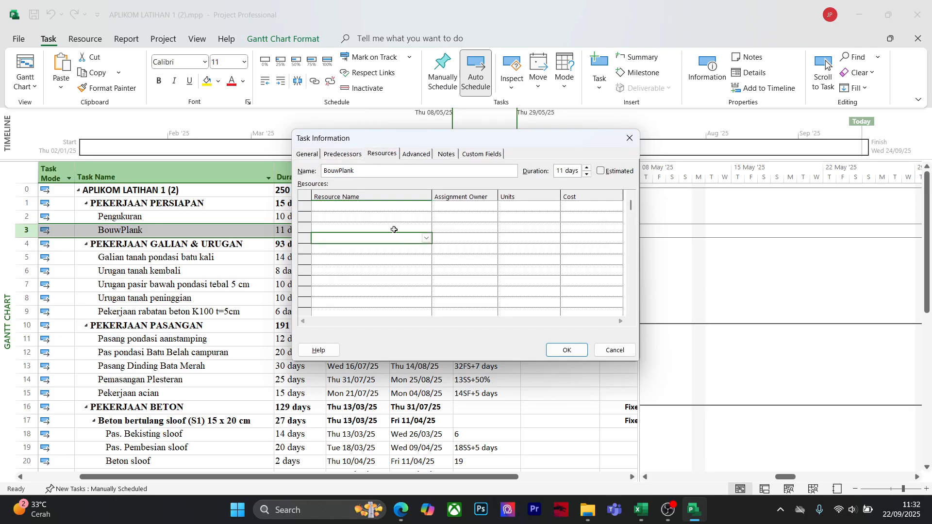
pyautogui.click(400, 208)
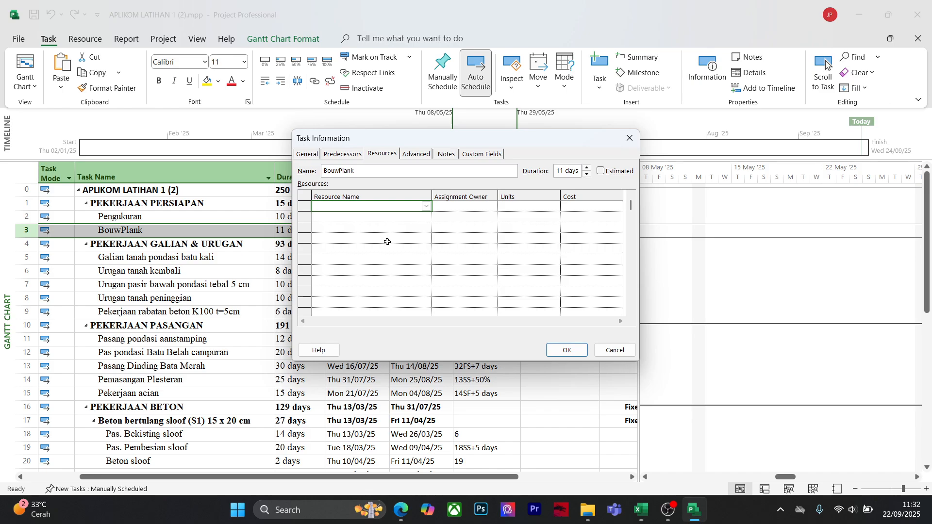
# In Griya Barada Candra.xlsx, copy the workers Tukang, Pembantu Tukang, Kepala Tukang and Mandor from the Pekerjaan Pengukuran dan Pemasangan Bouwplank analysis
pyautogui.moveTo(660, 522)
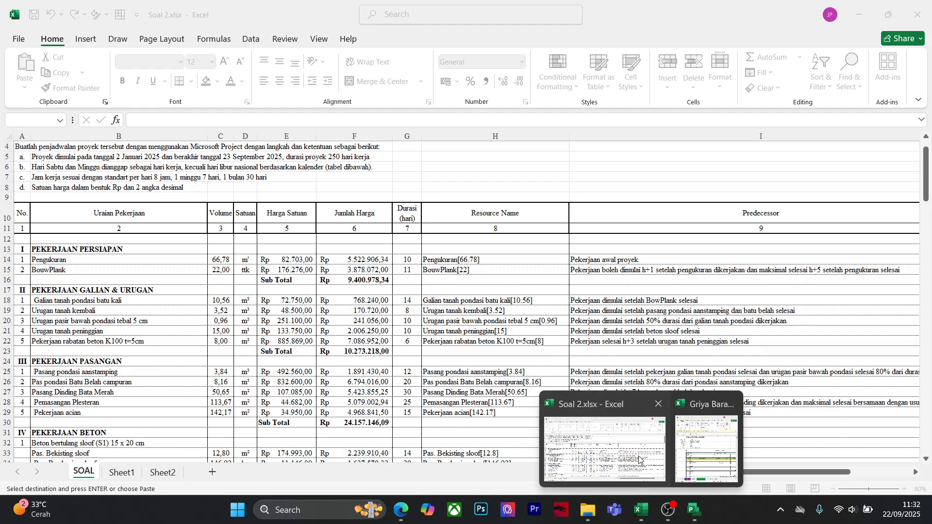
pyautogui.click(639, 459)
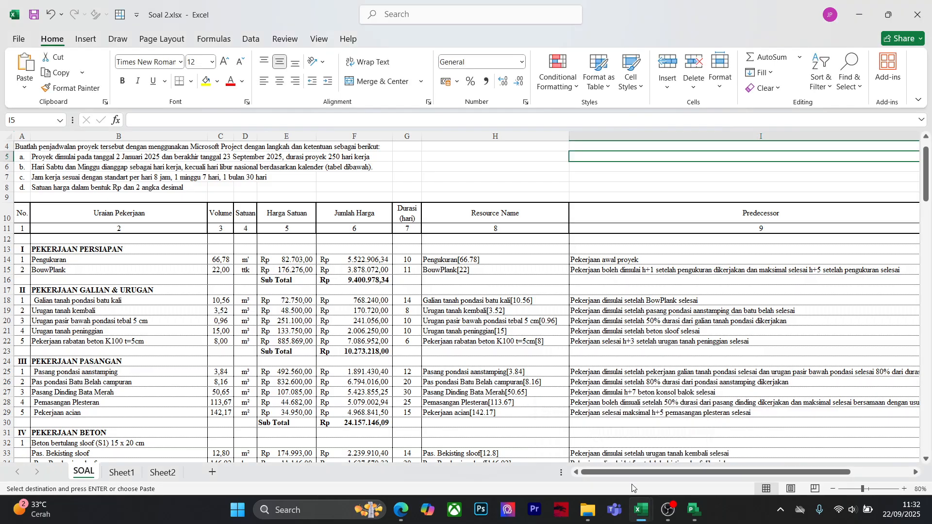
pyautogui.moveTo(645, 515)
pyautogui.click(694, 454)
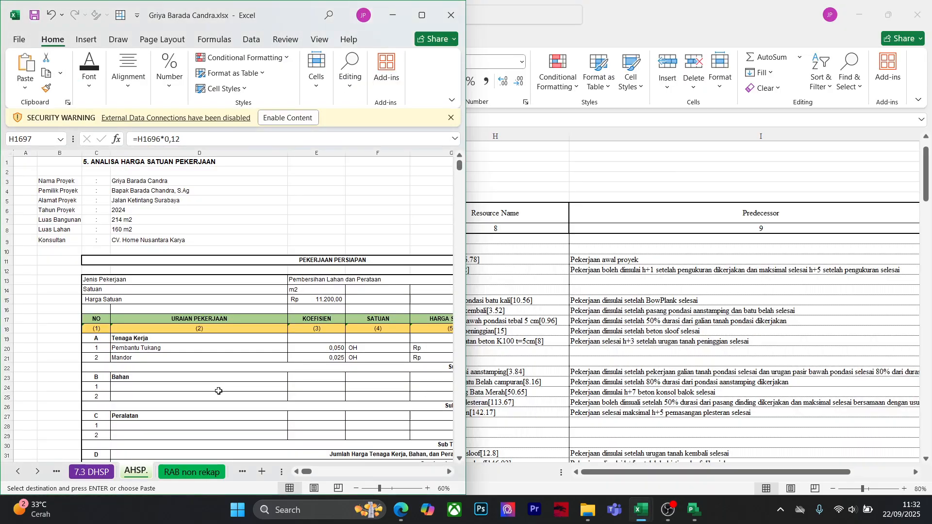
pyautogui.scroll(-10, 295, 400)
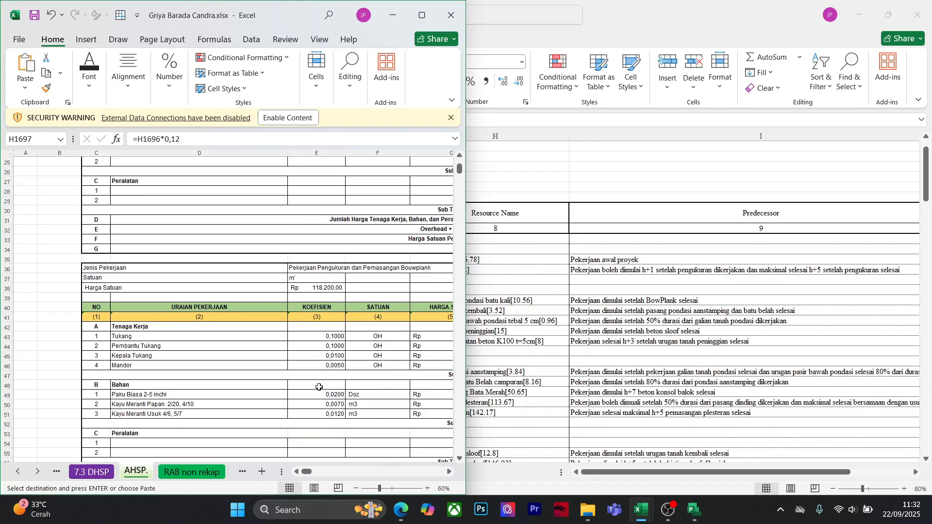
pyautogui.moveTo(121, 278); pyautogui.dragTo(121, 307)
pyautogui.hotkey('ctrl', 'c')
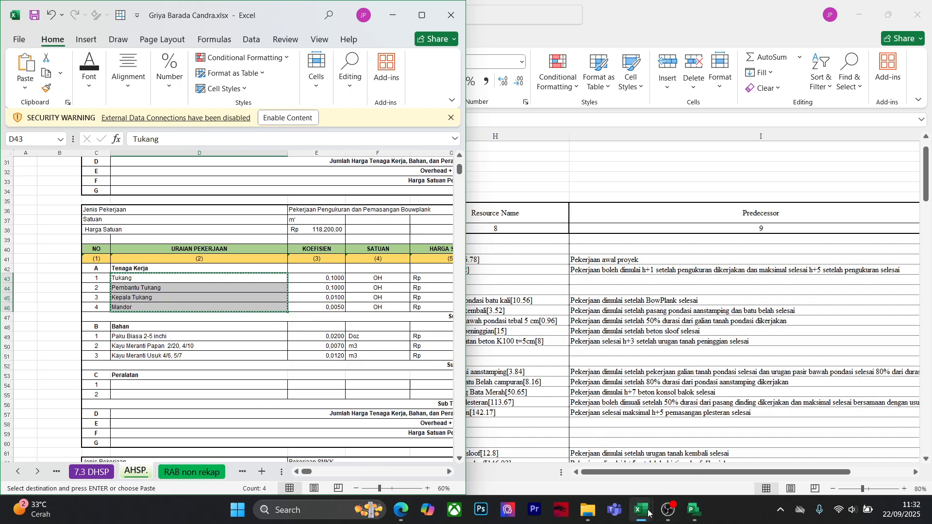
# Return to Project and add Tukang as the first resource of the BouwPlank task
pyautogui.click(693, 515)
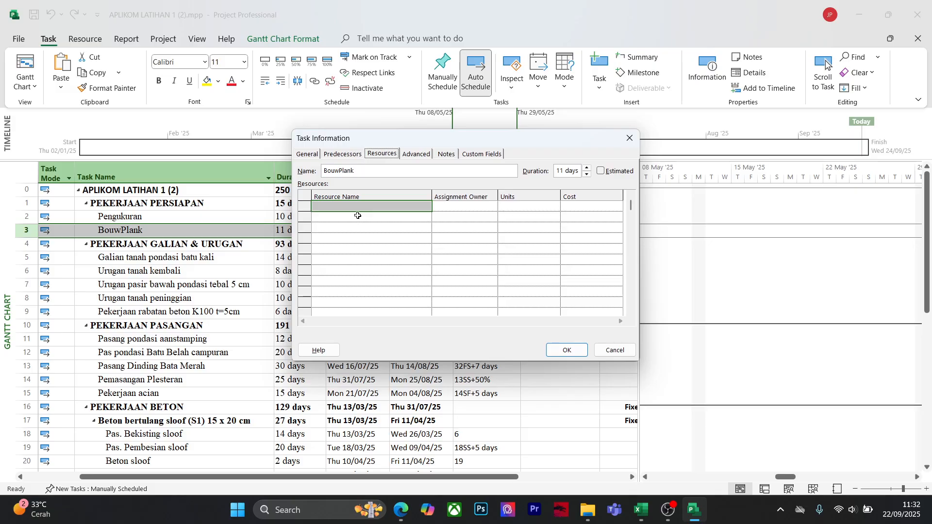
pyautogui.click(339, 206)
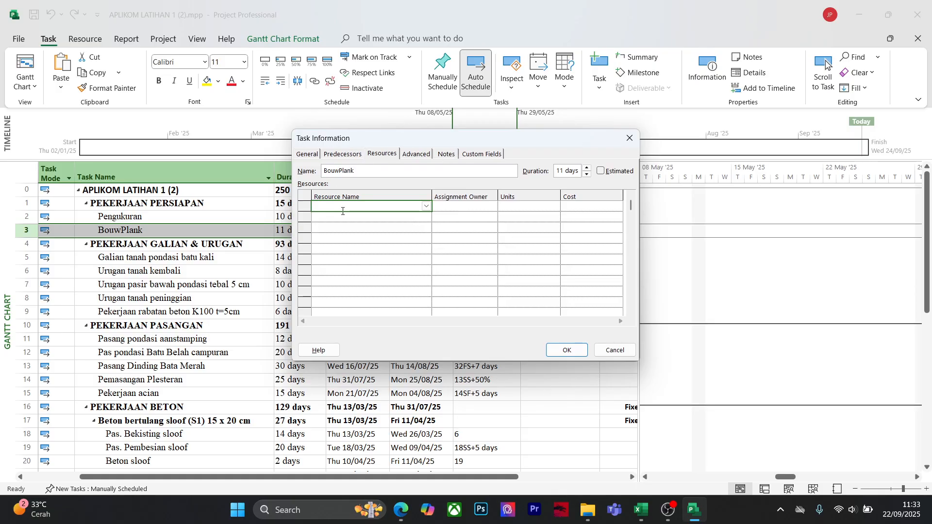
pyautogui.write('TukanG')
pyautogui.press('Return')
pyautogui.click(343, 211)
pyautogui.write('T')
pyautogui.press('Return')
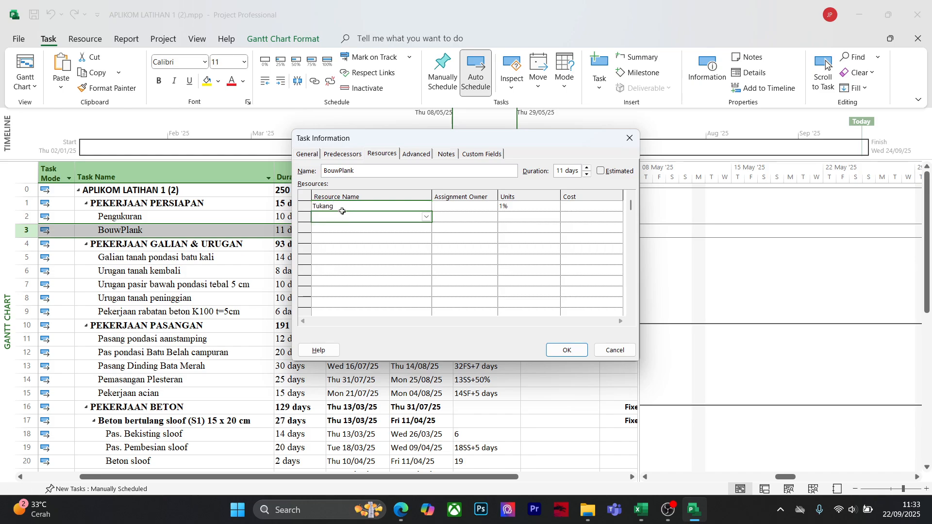
# Add Pembantu Tukang, Kepala Tukang and Mandor as further resources of the BouwPlank task
pyautogui.write('Pembantu')
pyautogui.press('Return')
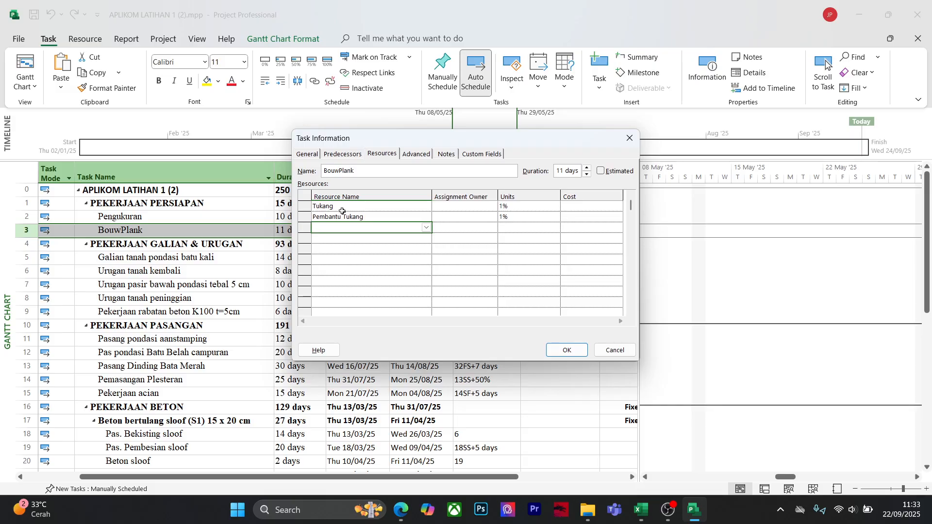
pyautogui.write('Kepala Tukang')
pyautogui.press('Return')
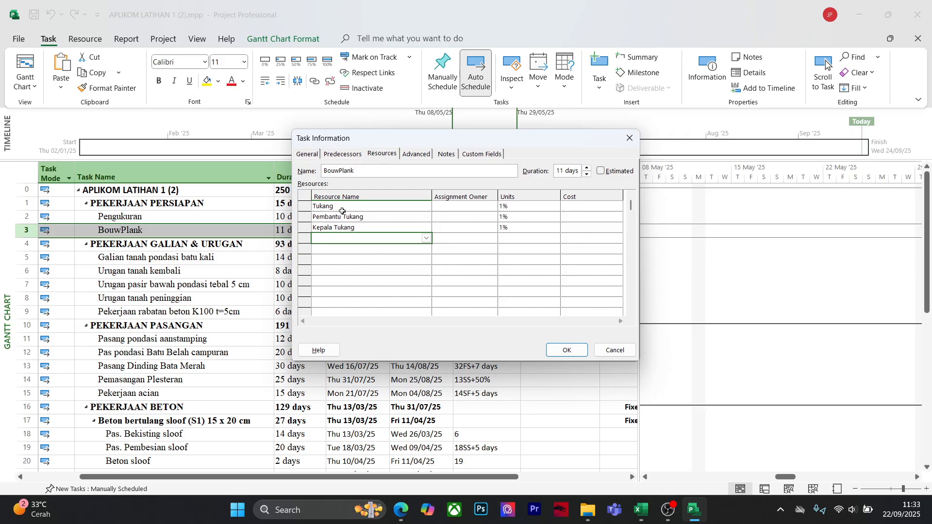
pyautogui.write('Mandor')
pyautogui.press('Return')
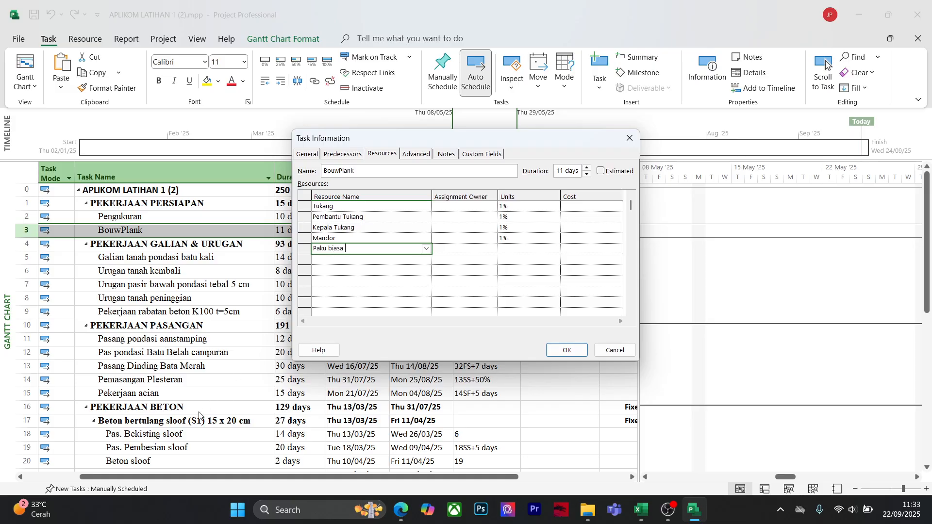
# Copy the material name Paku Biasa 2-5 inchi from Griya Barada Candra.xlsx in Excel and add it to BouwPlank's resources in Project
pyautogui.moveTo(641, 509)
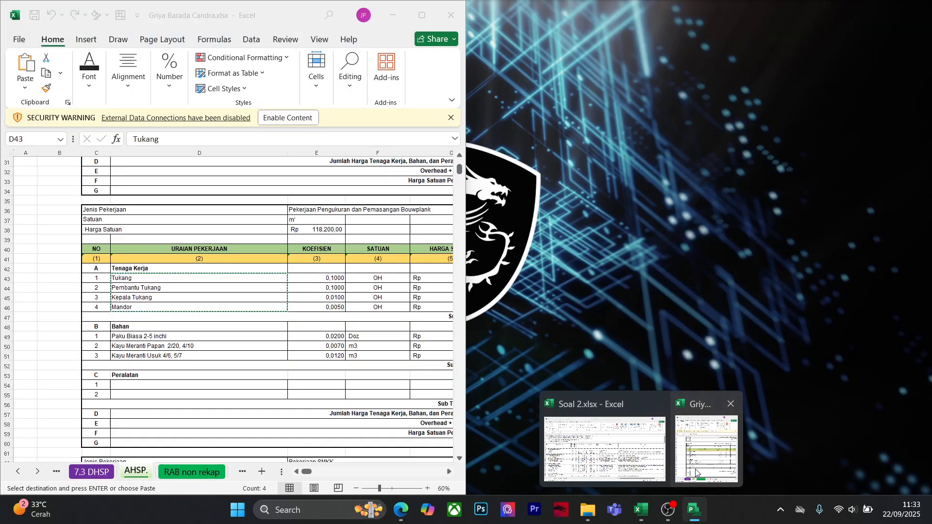
pyautogui.click(695, 474)
pyautogui.click(174, 336)
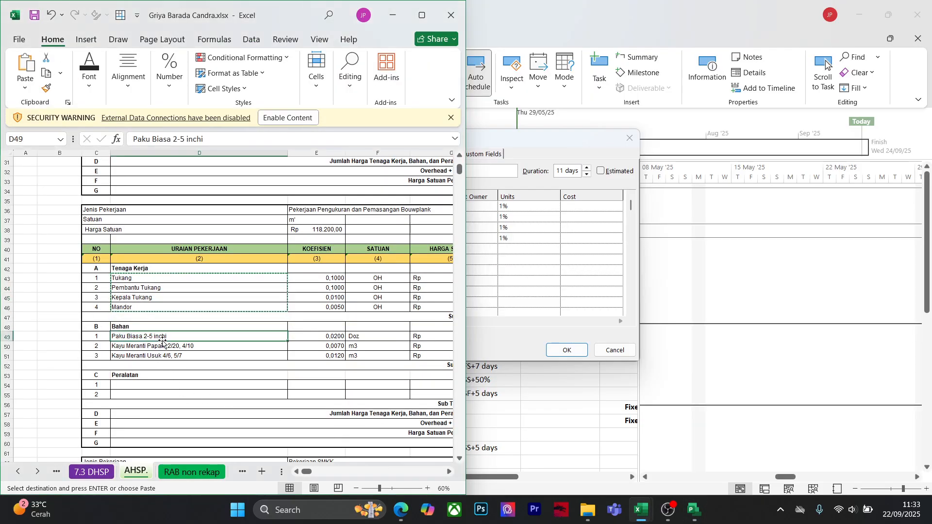
pyautogui.tripleClick(185, 139)
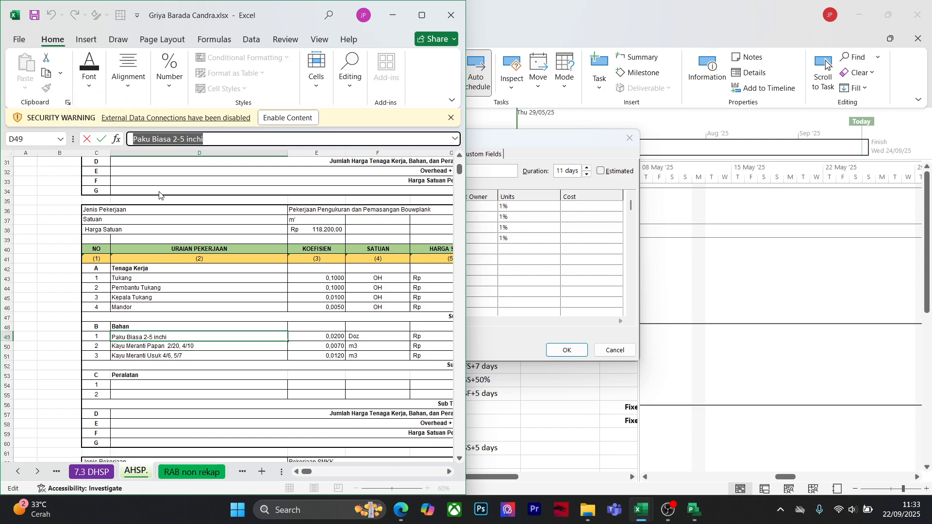
pyautogui.hotkey('alt', 'Tab')
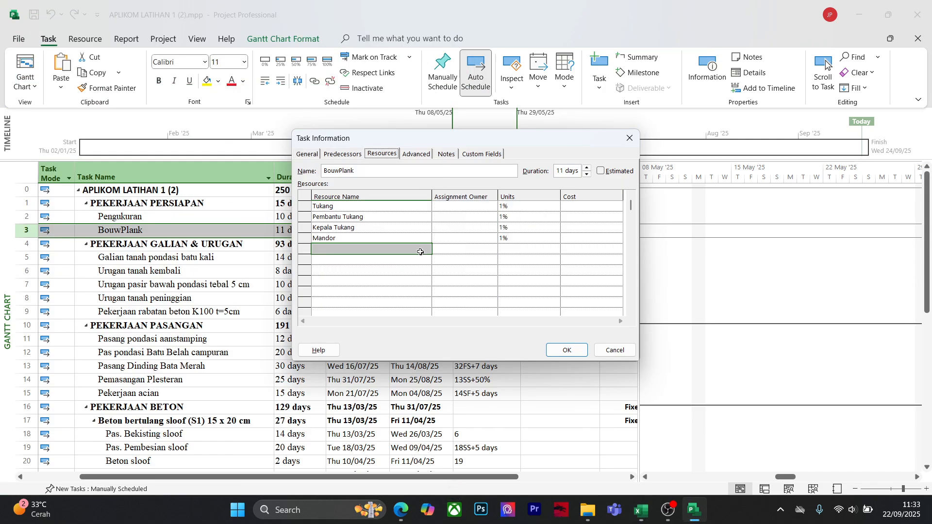
pyautogui.click(348, 250)
pyautogui.hotkey('ctrl', 'v')
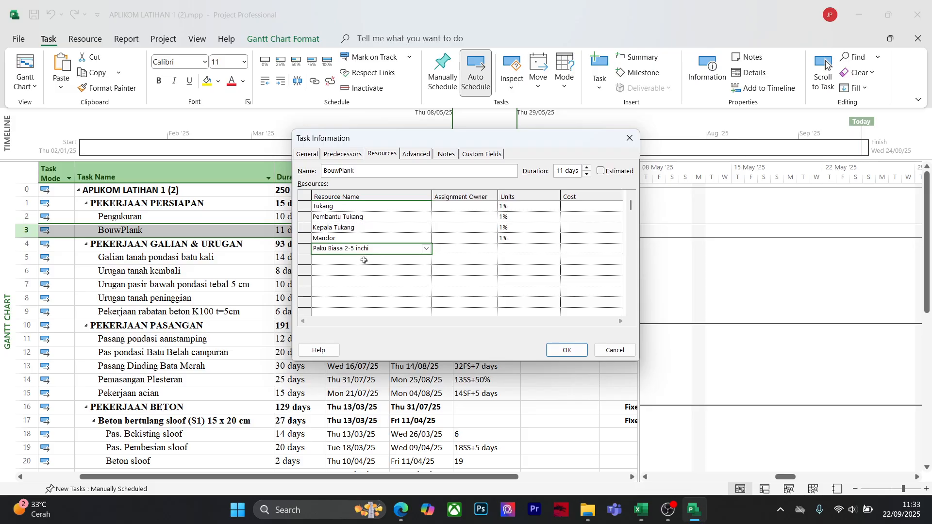
pyautogui.press('Return')
# Back in Excel, replace the comma in the board material's name so it reads Kayu Meranti Papan 2/20. 4/10, and copy the name
pyautogui.moveTo(641, 510)
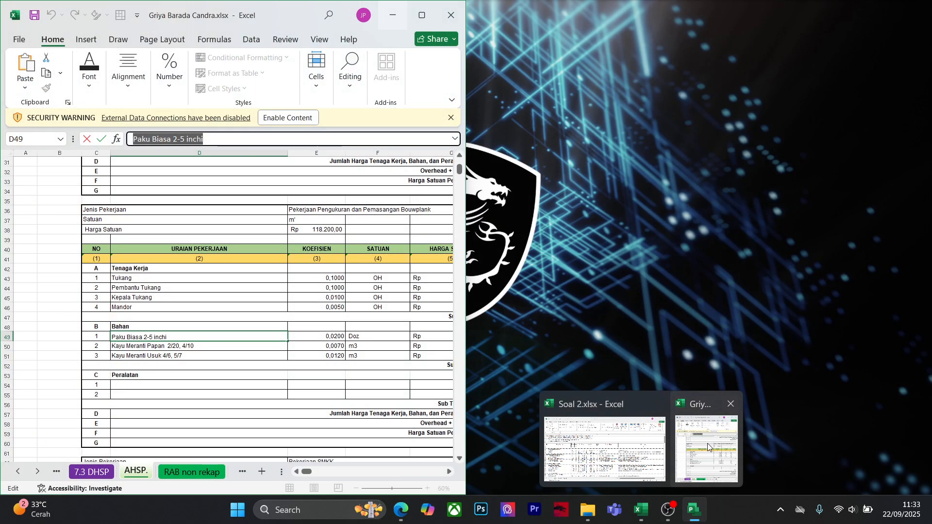
pyautogui.click(709, 447)
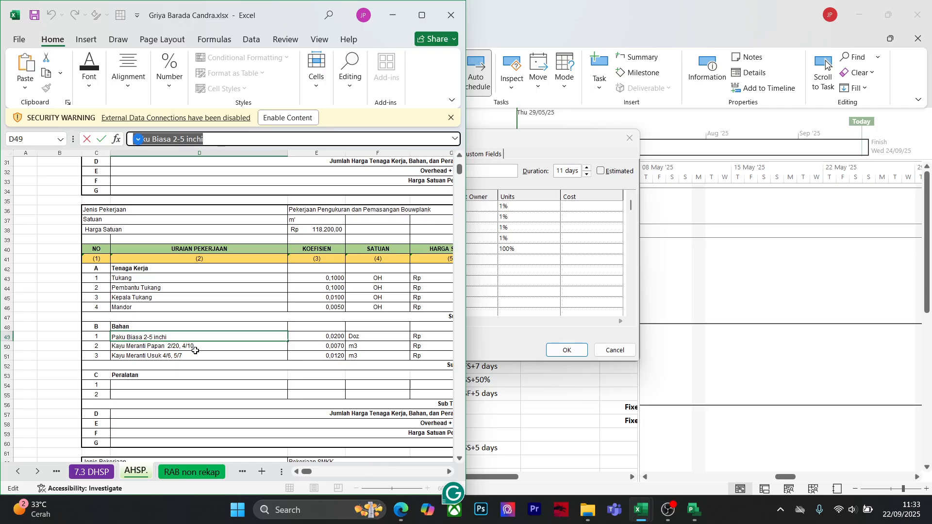
pyautogui.click(187, 346)
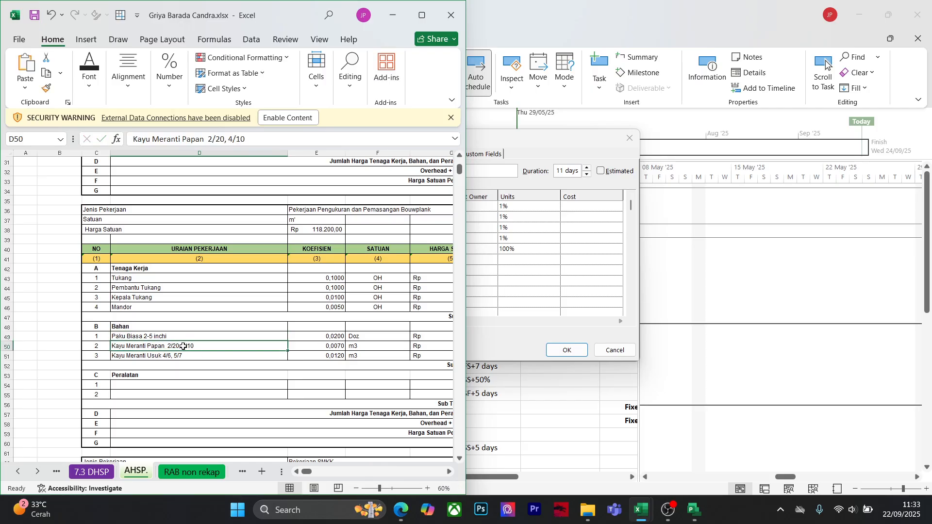
pyautogui.click(228, 140)
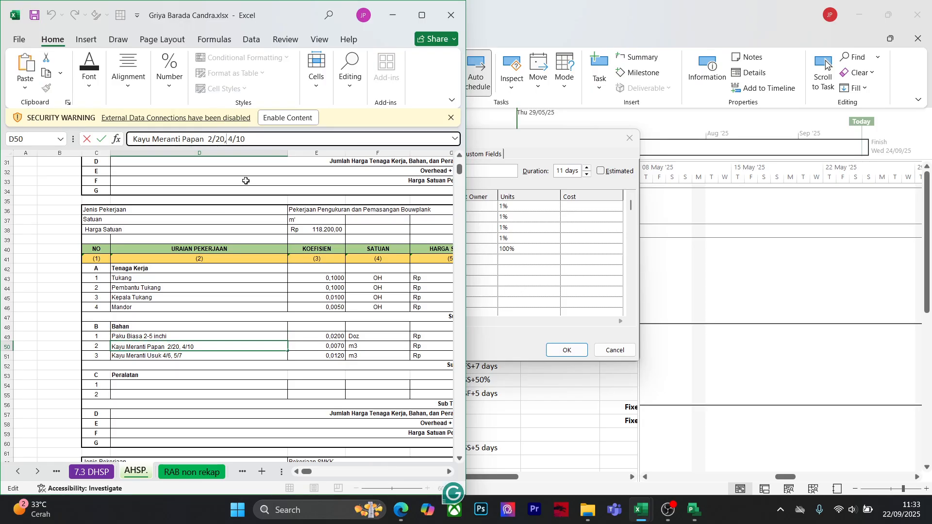
pyautogui.write('.')
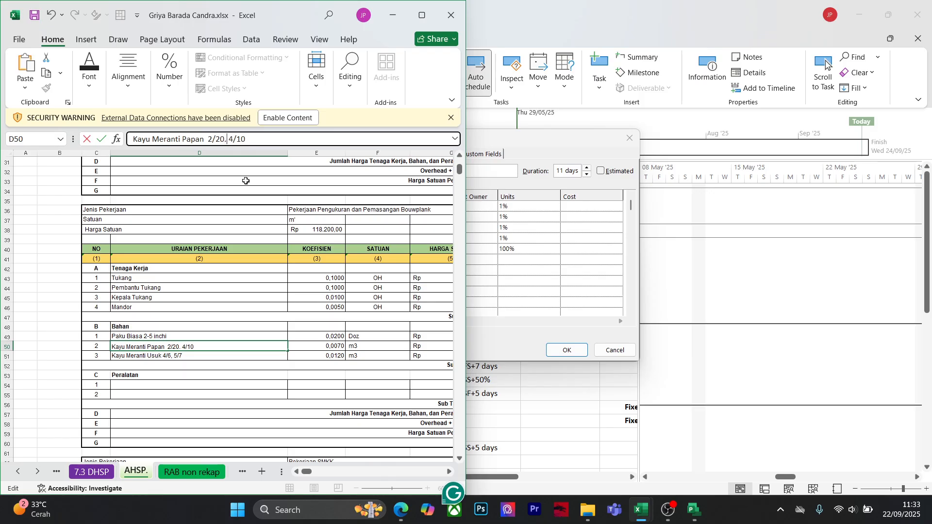
pyautogui.hotkey('ctrl', 'a')
pyautogui.hotkey('ctrl', 'c')
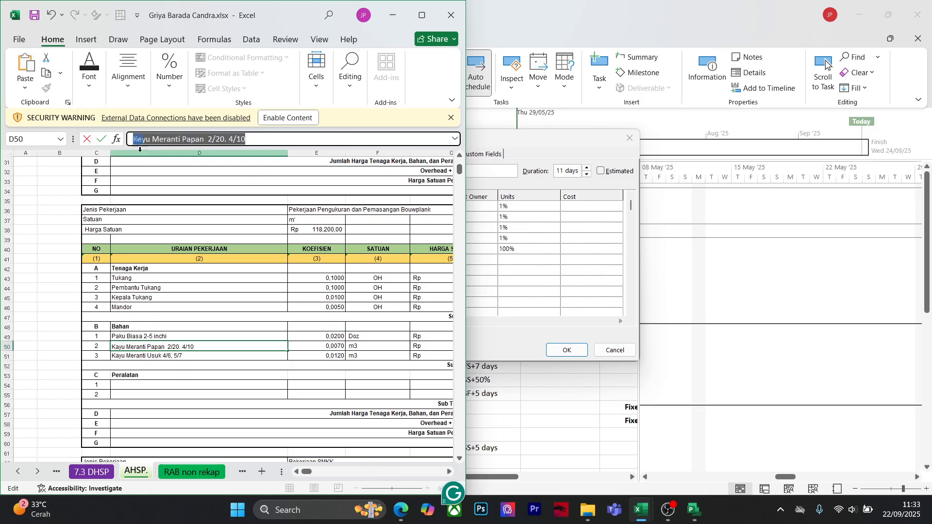
# Return to Project and add Kayu Meranti Papan 2/20. 4/10 as the next resource of the BouwPlank task
pyautogui.hotkey('alt', 'Tab')
pyautogui.click(366, 258)
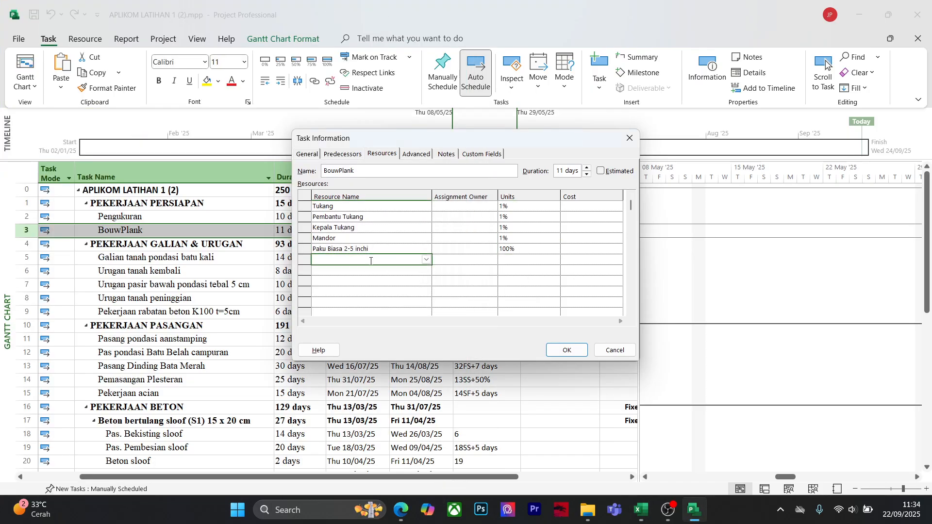
pyautogui.hotkey('ctrl', 'v')
pyautogui.press('Return')
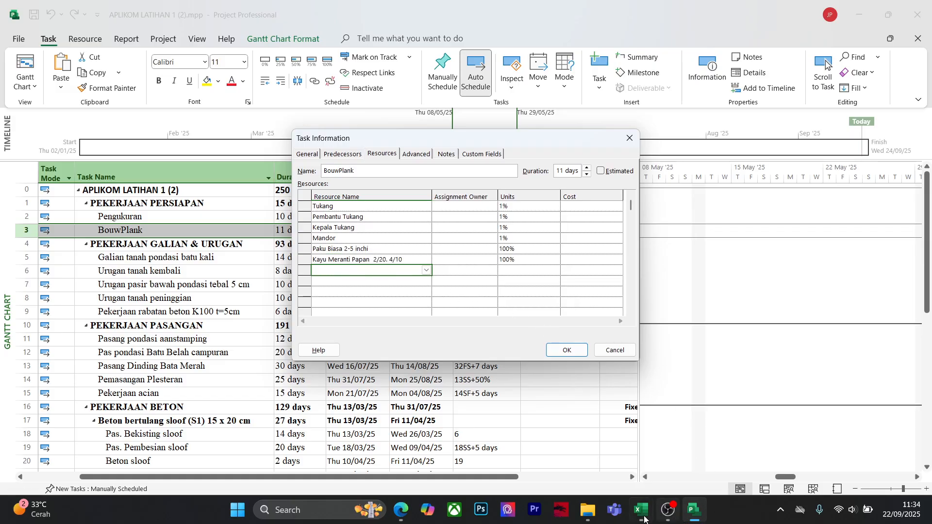
# In Griya Barada Candra.xlsx, change the third material's comma to a period, giving Kayu Meranti Usuk 4/6. 5/7, and copy the name
pyautogui.moveTo(642, 510)
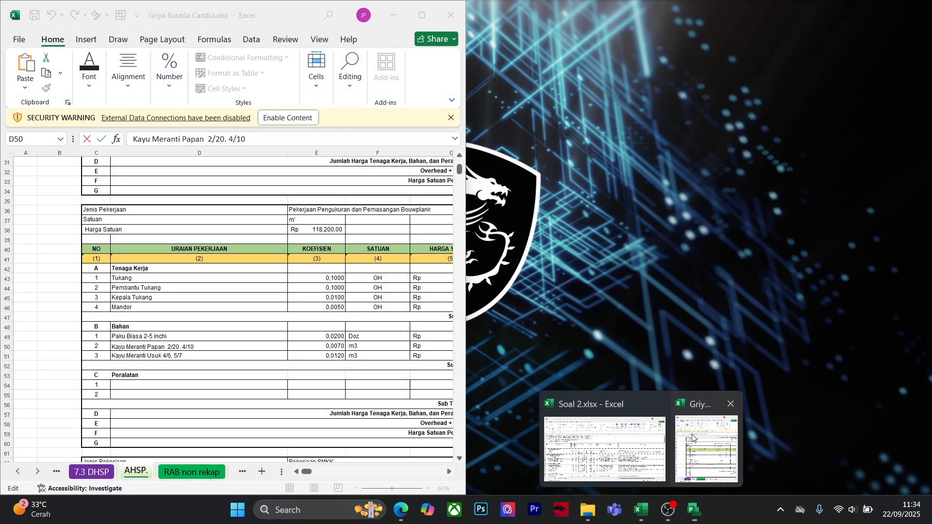
pyautogui.click(706, 449)
pyautogui.click(195, 356)
pyautogui.click(219, 138)
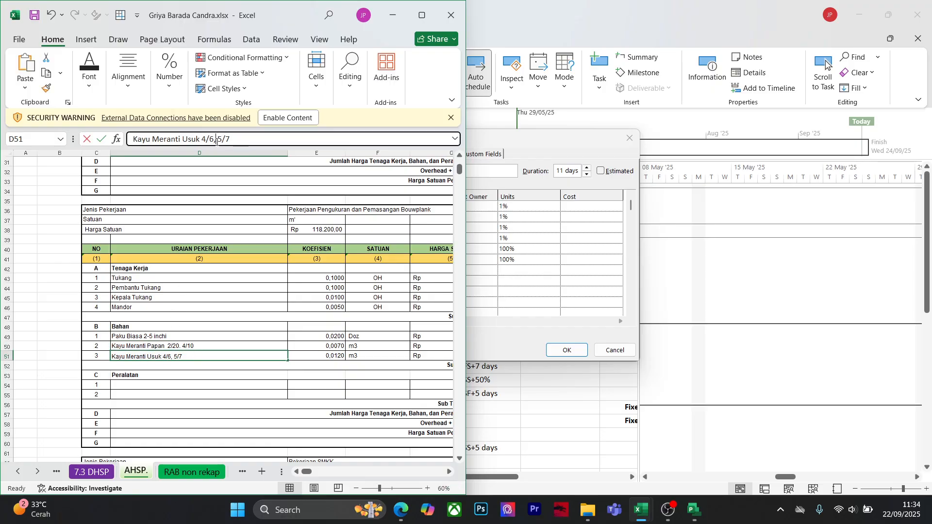
pyautogui.press('BackSpace')
pyautogui.write('.')
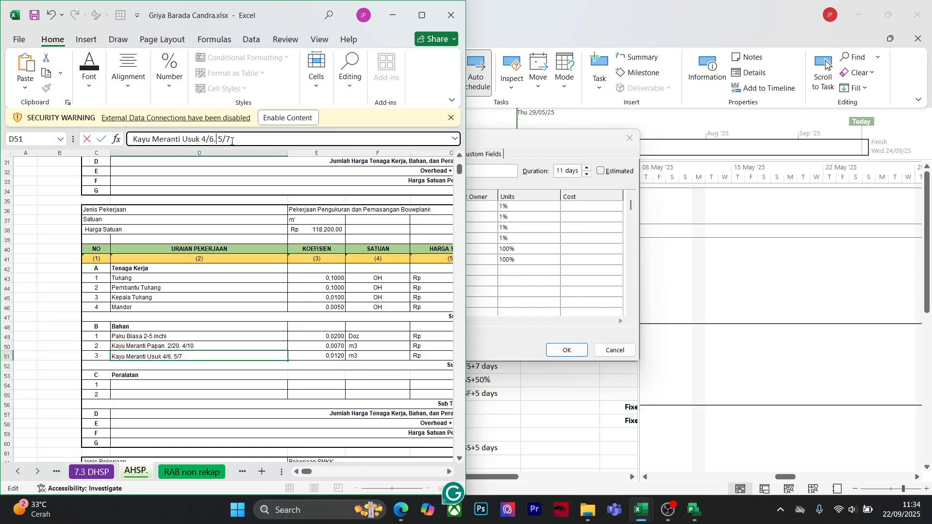
pyautogui.moveTo(233, 139); pyautogui.dragTo(132, 139)
pyautogui.hotkey('ctrl', 'c')
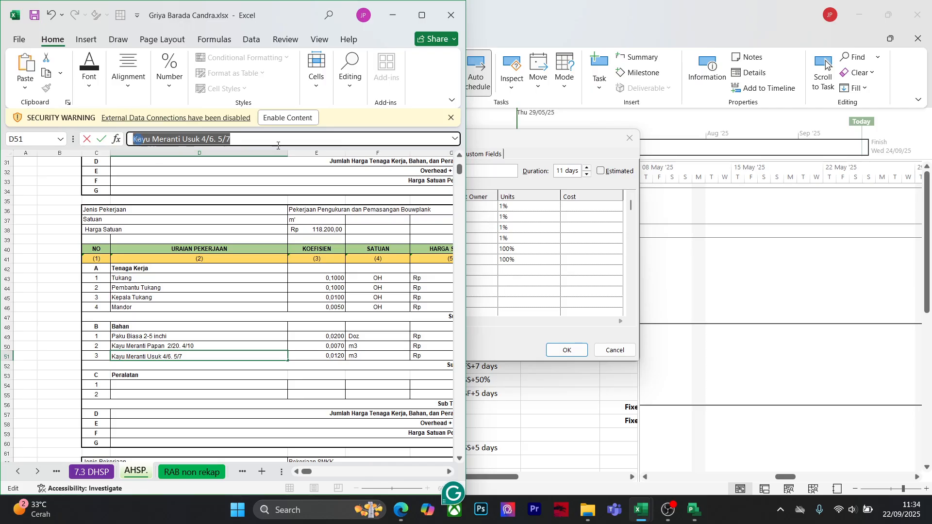
# Back in Project, add Kayu Meranti Usuk 4/6. 5/7 to BouwPlank's resources and apply the task information
pyautogui.click(393, 15)
pyautogui.click(379, 272)
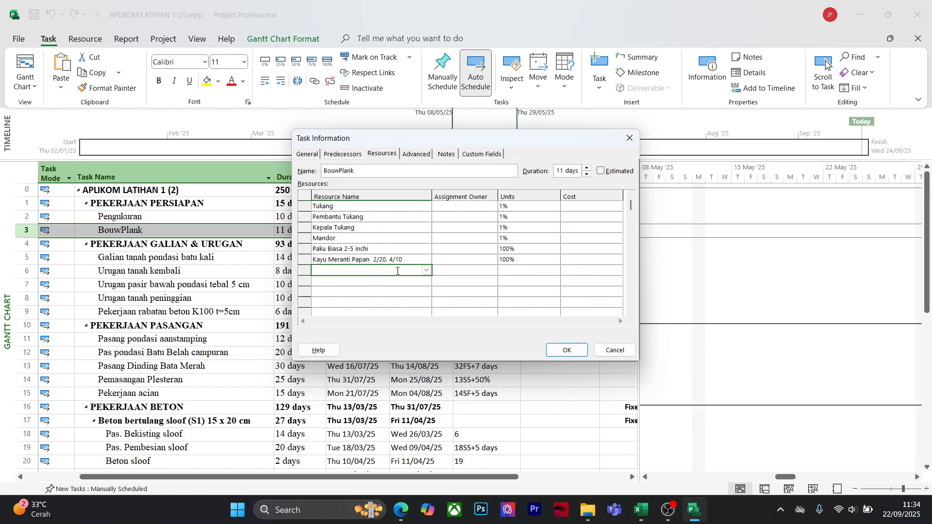
pyautogui.hotkey('ctrl', 'v')
pyautogui.click(393, 310)
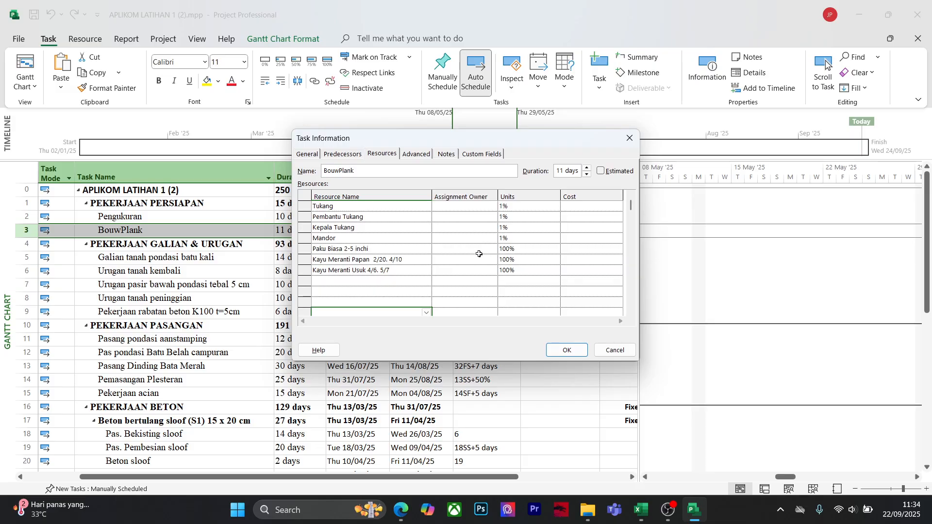
pyautogui.click(567, 351)
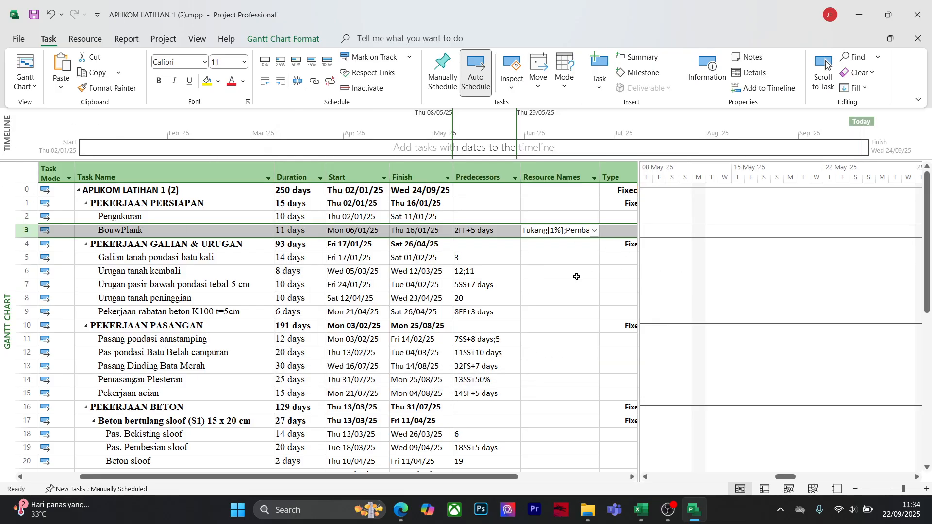
# Switch to the Resource Sheet view and select the Paku Biasa 2-5 inchi resource
pyautogui.click(562, 325)
pyautogui.click(26, 83)
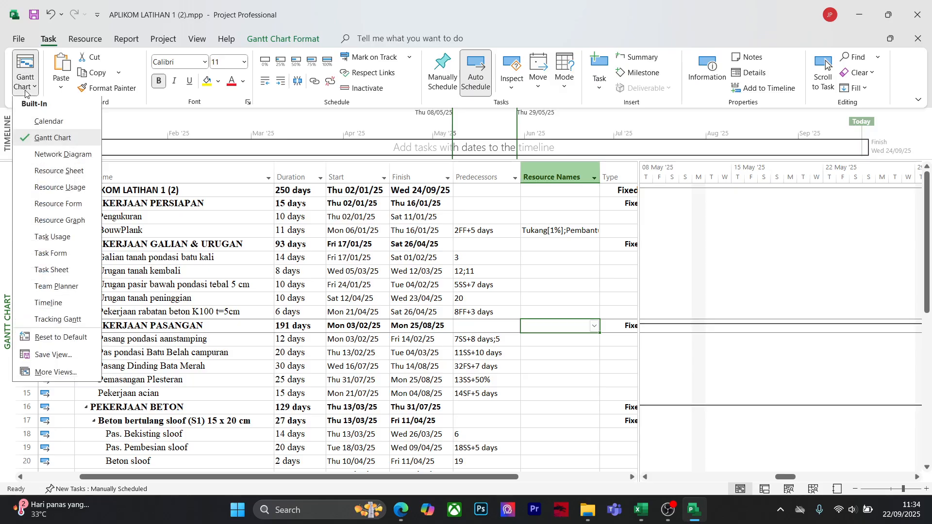
pyautogui.click(46, 171)
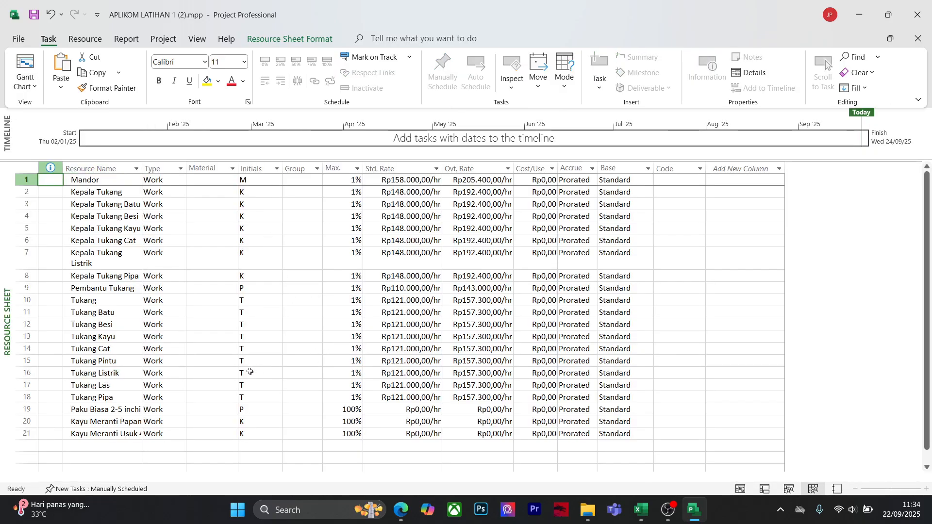
pyautogui.scroll(-1, 250, 372)
pyautogui.click(125, 414)
pyautogui.click(125, 374)
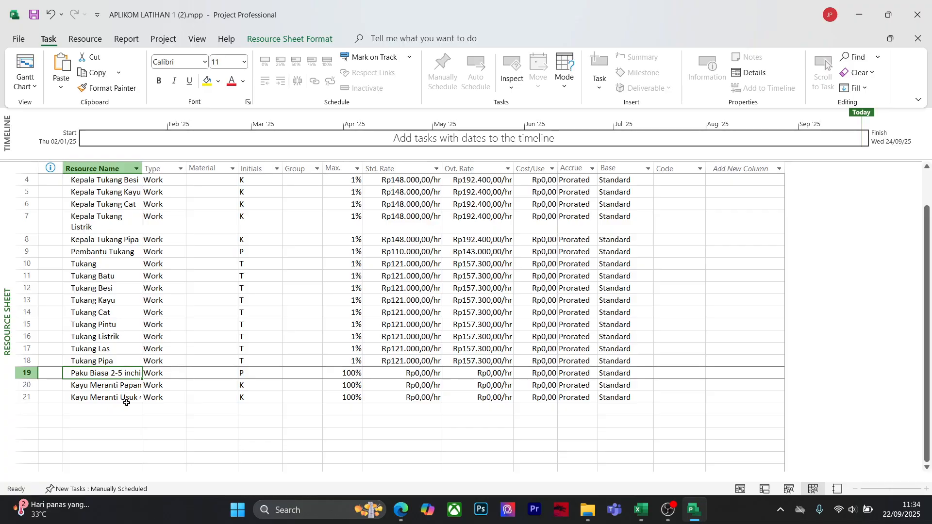
# Try to change the resource type of Paku Biasa 2-5 inchi from Work to Material
pyautogui.click(170, 374)
pyautogui.click(170, 375)
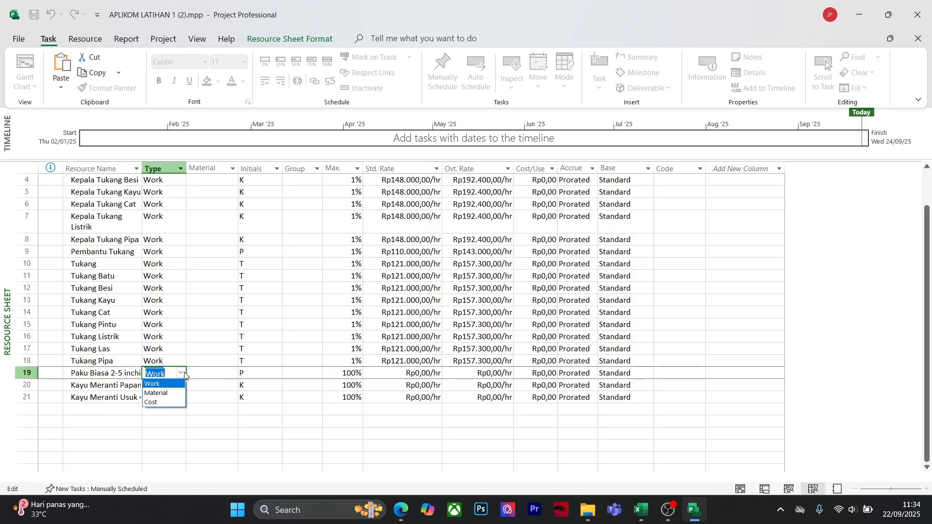
pyautogui.click(154, 385)
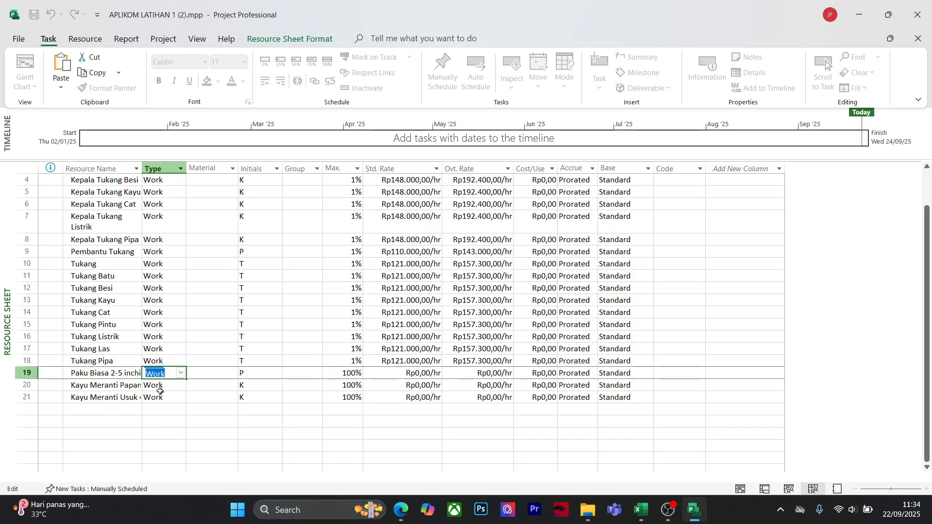
pyautogui.click(180, 375)
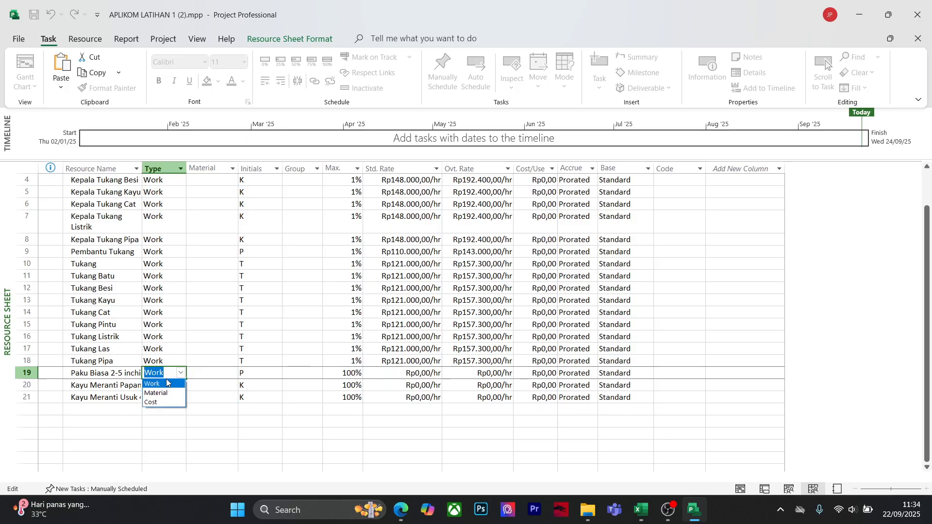
pyautogui.click(182, 374)
pyautogui.click(182, 374)
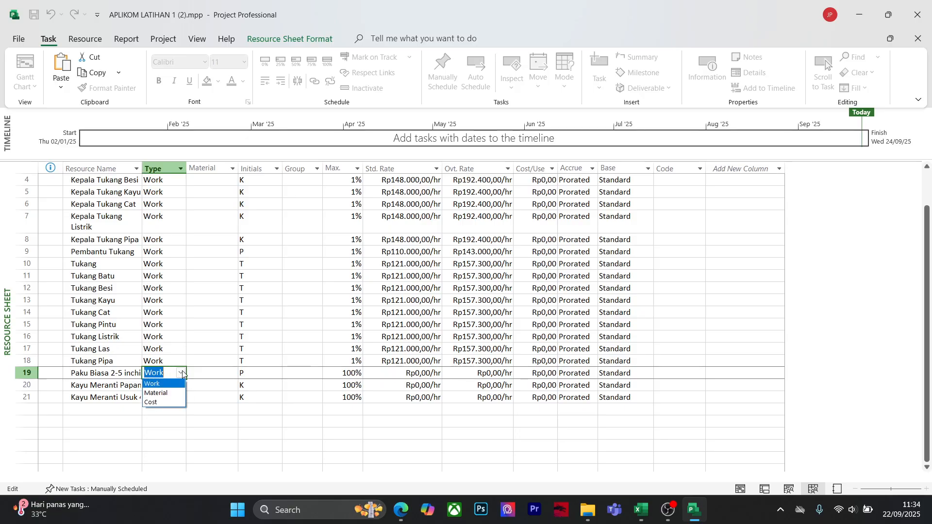
pyautogui.click(169, 396)
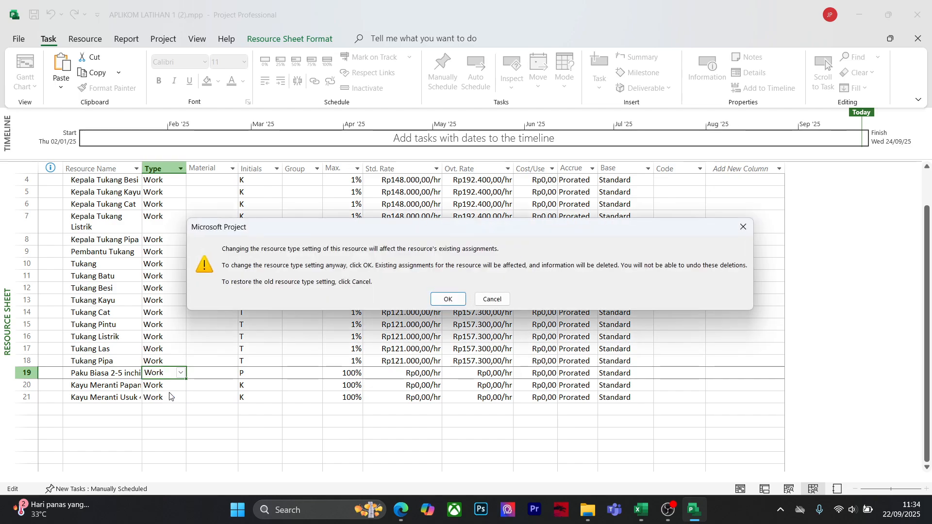
pyautogui.click(744, 227)
# Widen the Ovt. Rate column of the resource sheet
pyautogui.click(433, 440)
pyautogui.scroll(1, 375, 417)
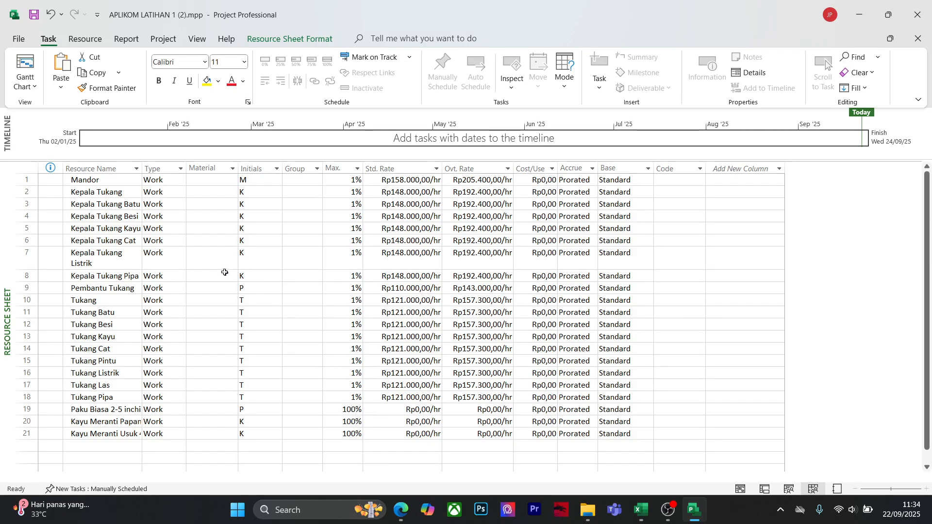
pyautogui.scroll(-1, 219, 441)
pyautogui.scroll(1, 226, 451)
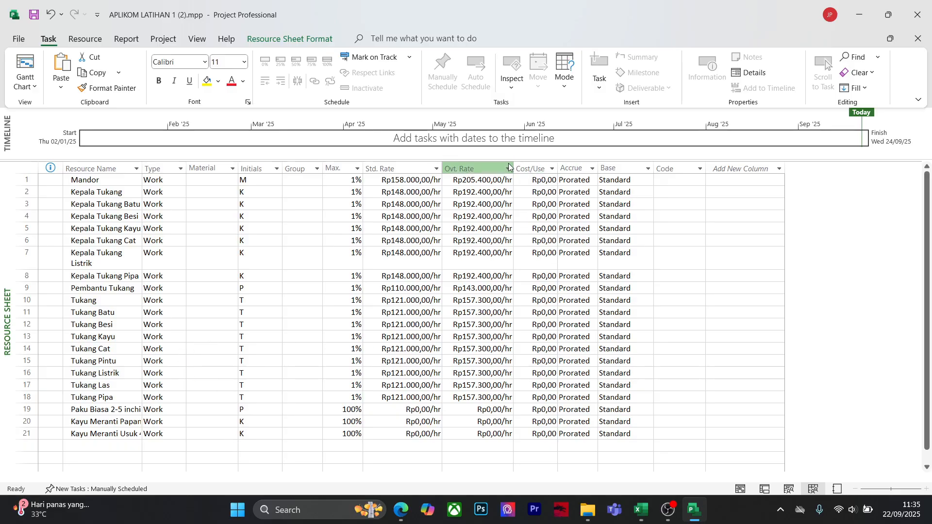
pyautogui.moveTo(513, 170); pyautogui.dragTo(537, 170)
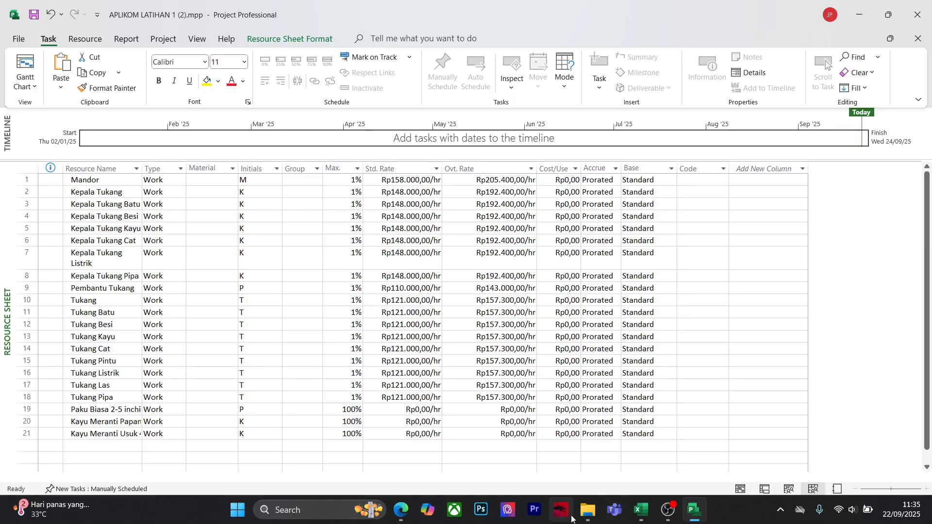
# Switch to the Griya Barada Candra workbook in Excel and review the 7.3 DHSP equipment prices and the 7.2 DHSU wage rates
pyautogui.moveTo(641, 511)
pyautogui.moveTo(709, 439)
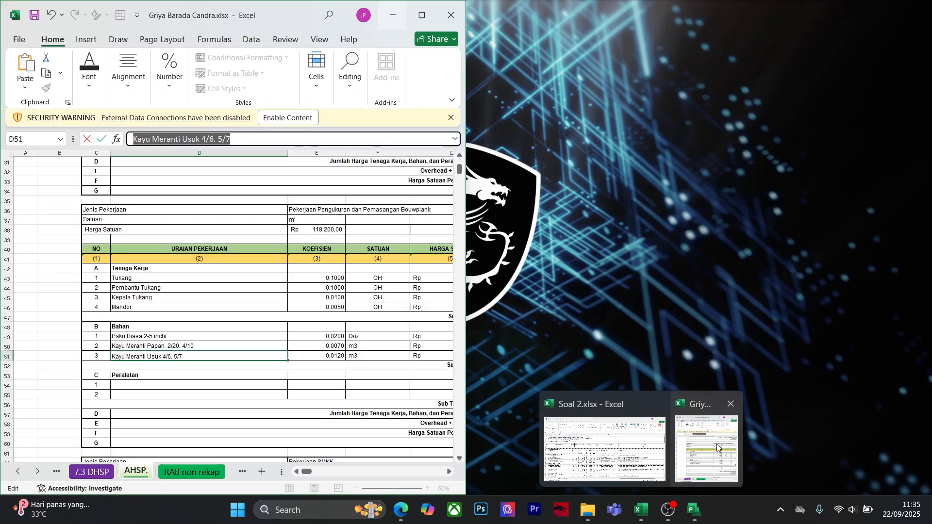
pyautogui.click(694, 455)
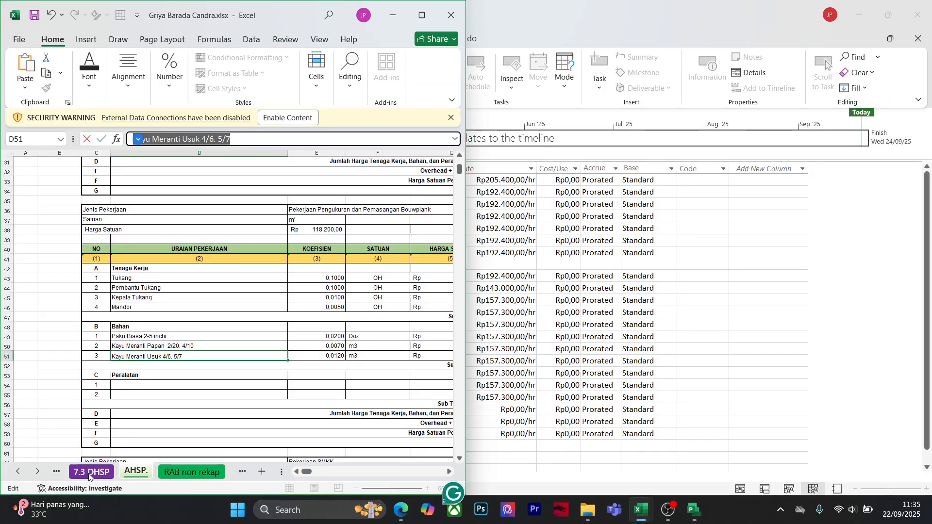
pyautogui.click(91, 471)
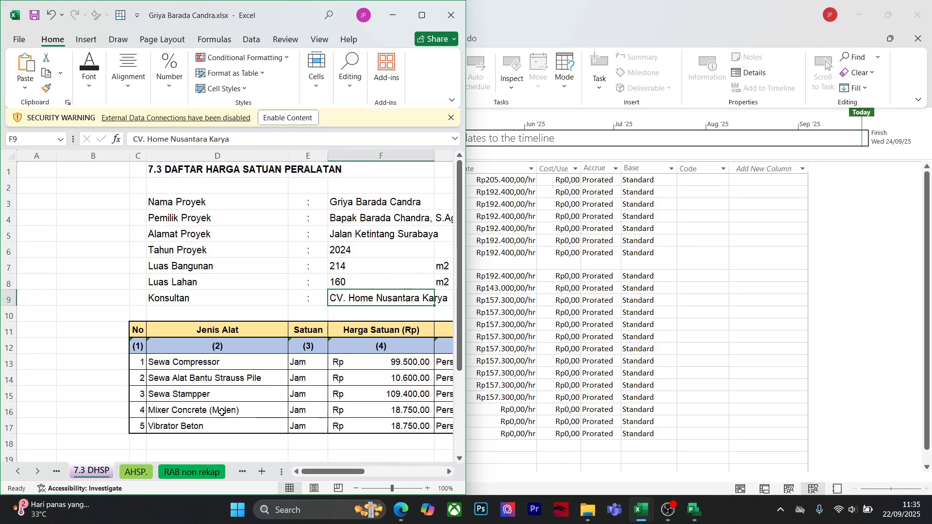
pyautogui.click(18, 472)
pyautogui.click(92, 471)
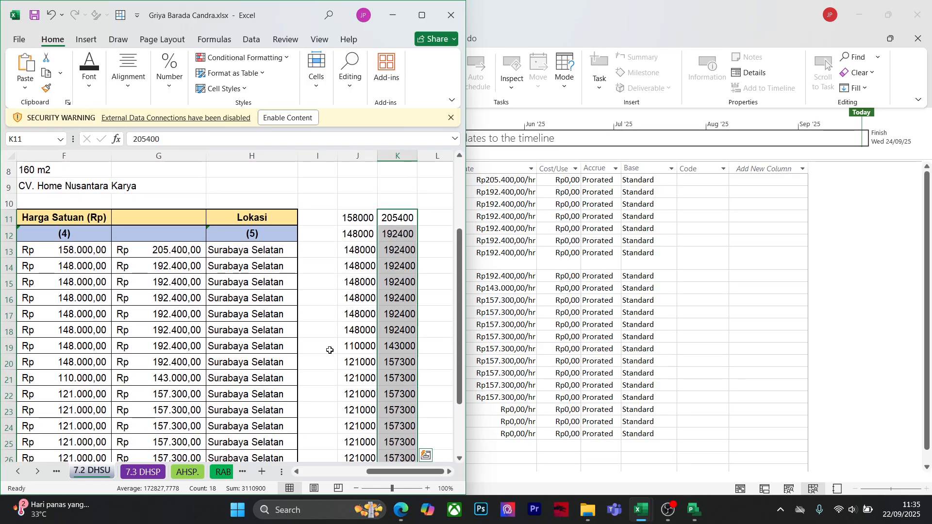
pyautogui.click(161, 252)
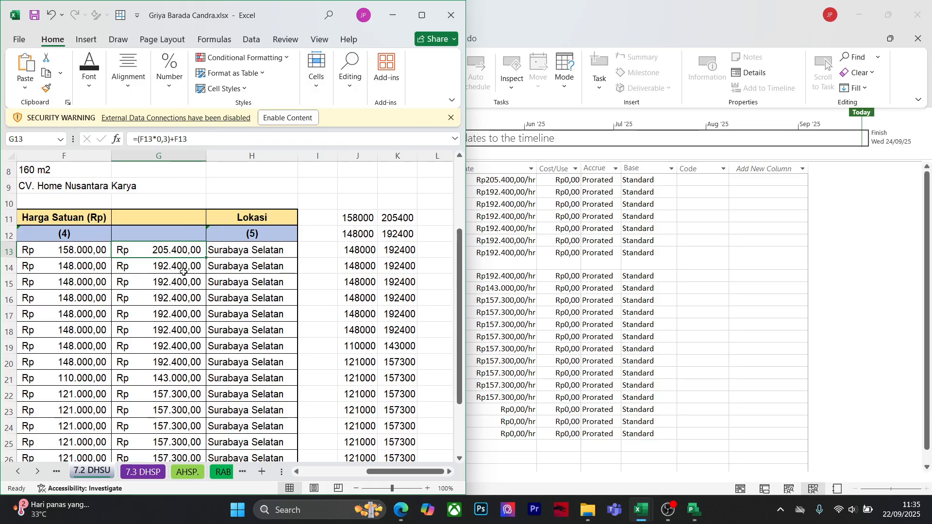
pyautogui.scroll(1, 181, 311)
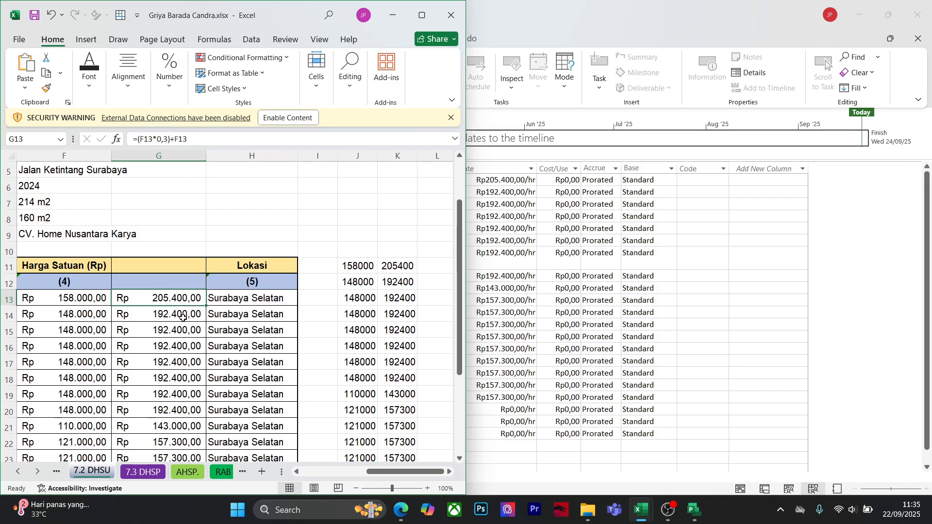
pyautogui.scroll(-2, 174, 307)
pyautogui.scroll(3, 158, 219)
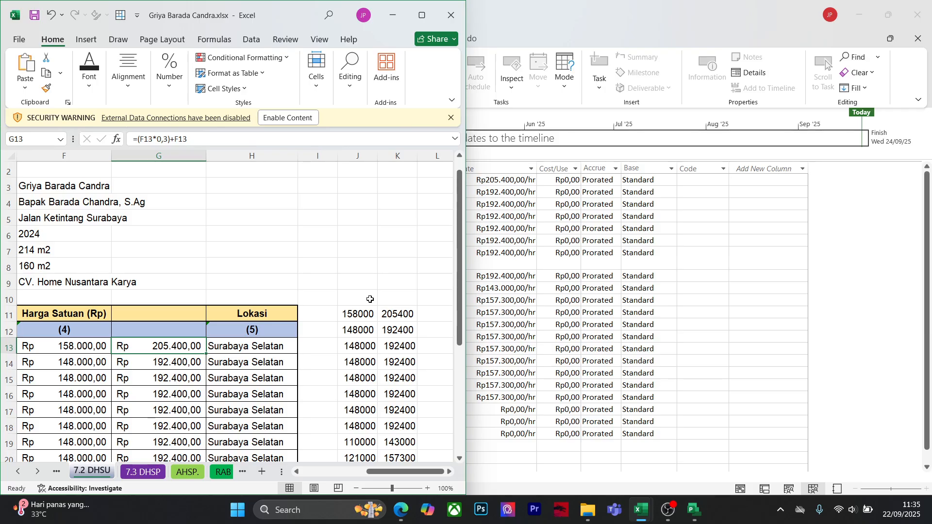
# Back in Project, change the resource type of Kayu Meranti Papan 2/20. 4/10 to Material and accept the effect on its assignments
pyautogui.click(800, 338)
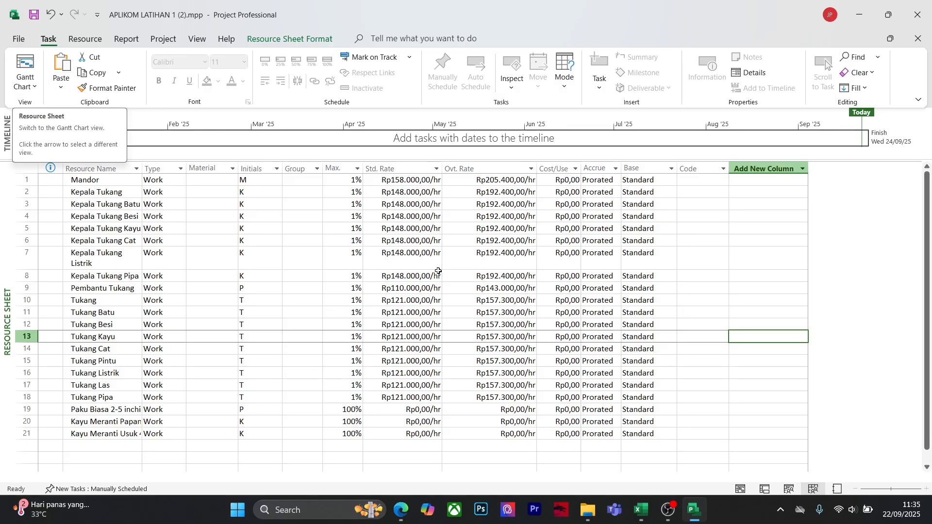
pyautogui.click(386, 443)
pyautogui.click(188, 412)
pyautogui.click(175, 426)
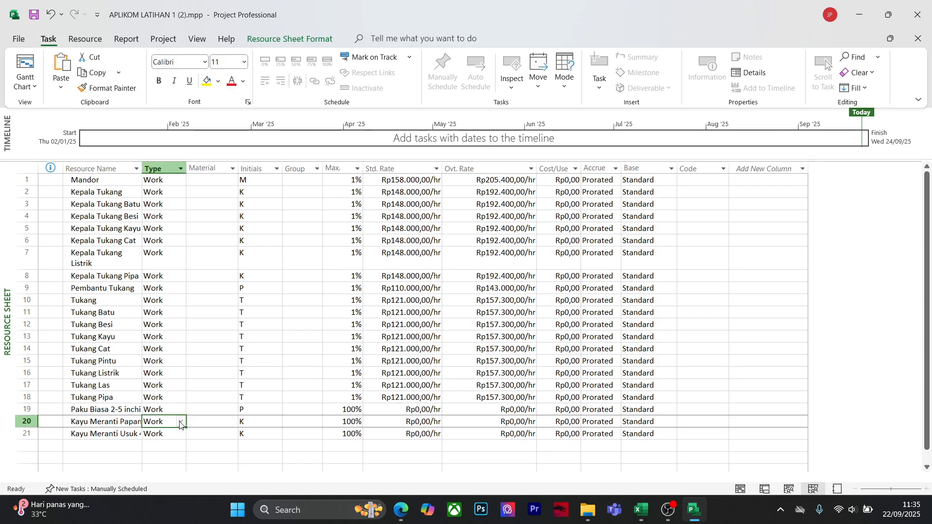
pyautogui.click(180, 422)
pyautogui.click(175, 441)
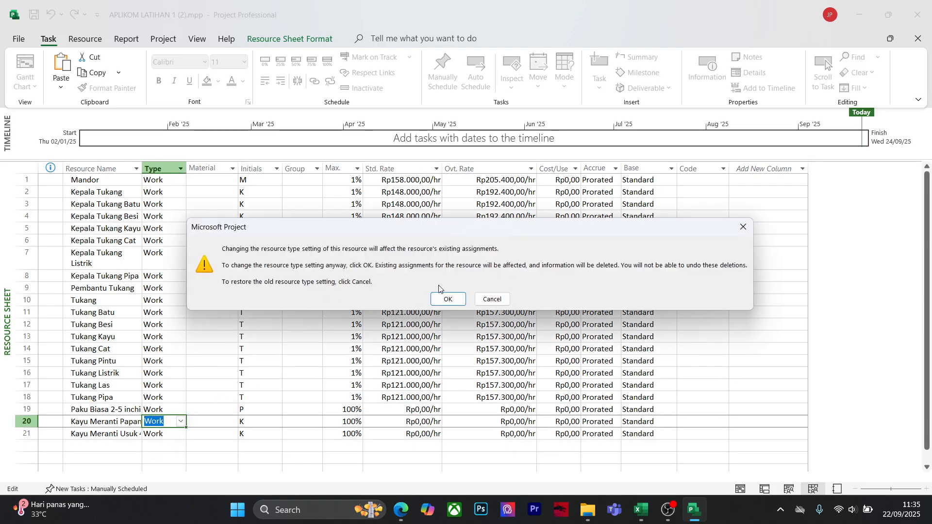
pyautogui.click(459, 299)
# Change the resource type of Kayu Meranti Usuk 4/6. 5/7 to Material and accept the effect on its assignments
pyautogui.click(180, 444)
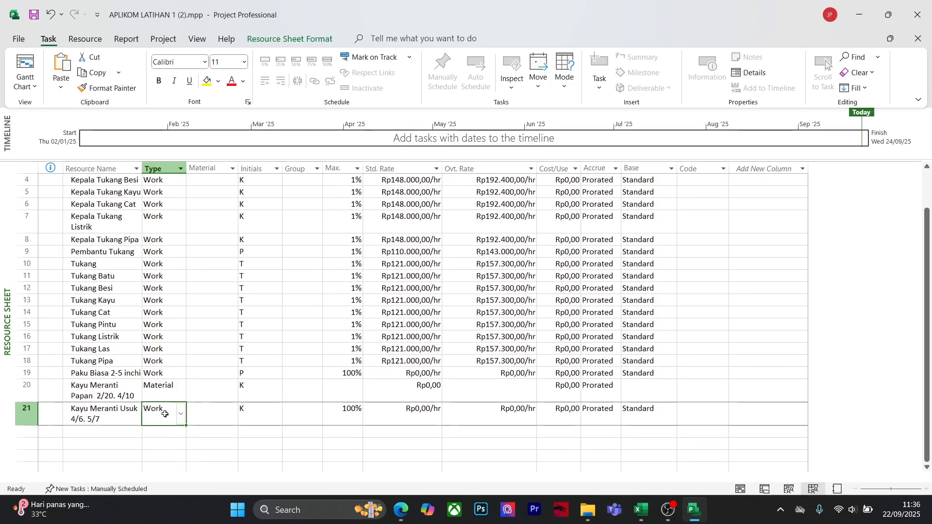
pyautogui.click(181, 415)
pyautogui.click(169, 444)
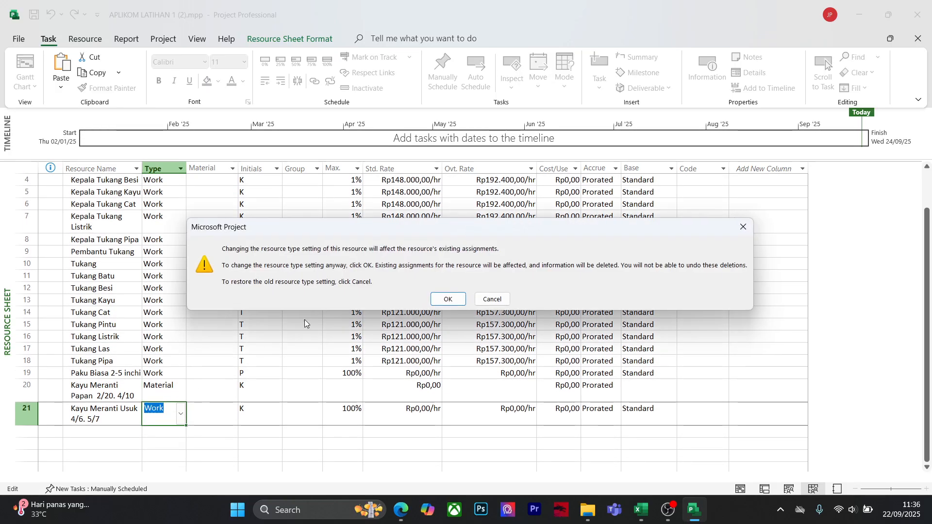
pyautogui.click(447, 298)
# Change the resource type of Paku Biasa 2-5 inchi to Material and dismiss the bulk-edit suggestion
pyautogui.click(178, 378)
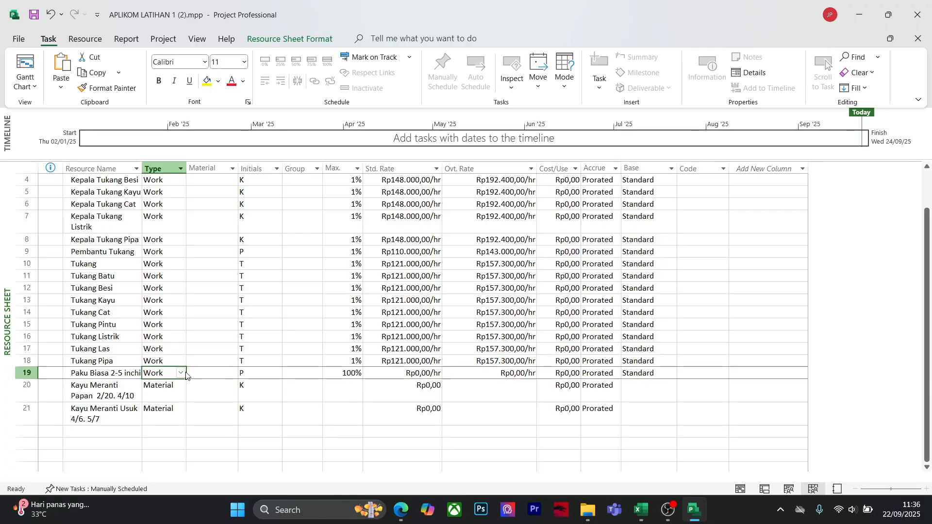
pyautogui.click(180, 372)
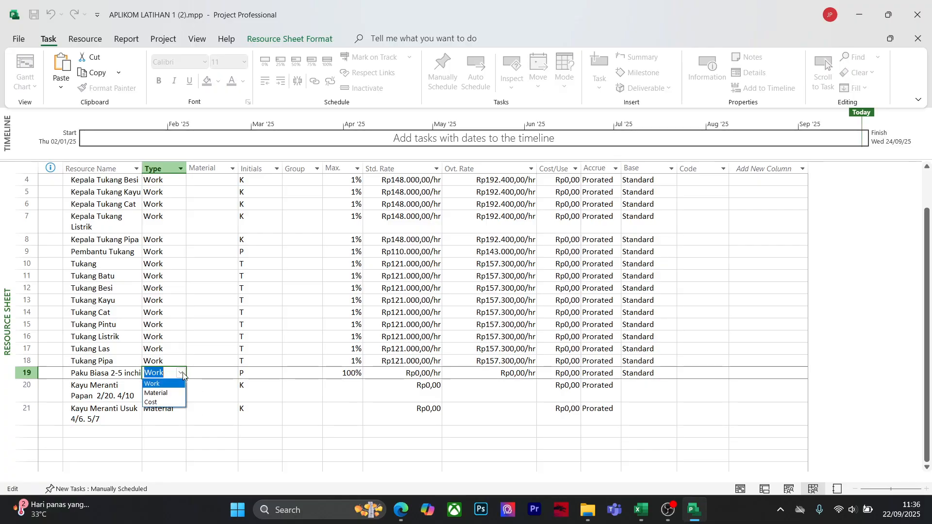
pyautogui.click(169, 393)
pyautogui.click(447, 300)
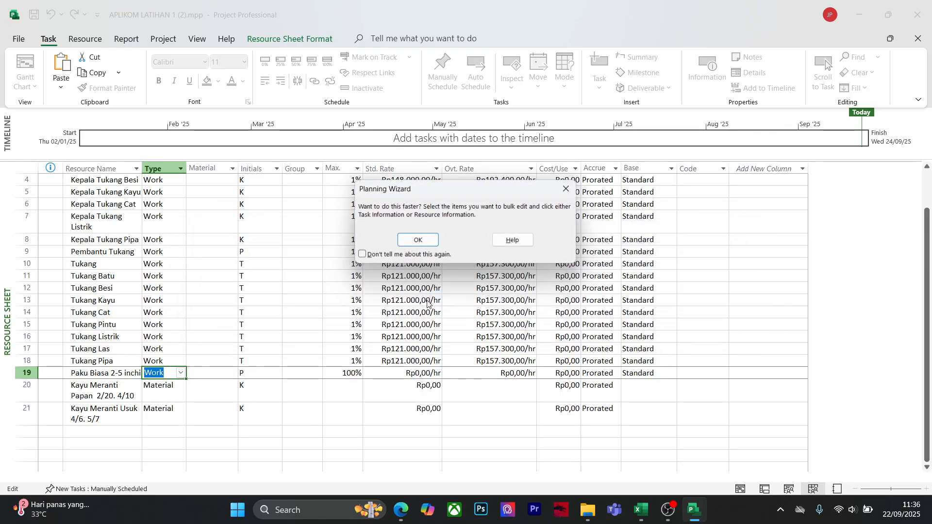
pyautogui.click(418, 241)
pyautogui.click(312, 431)
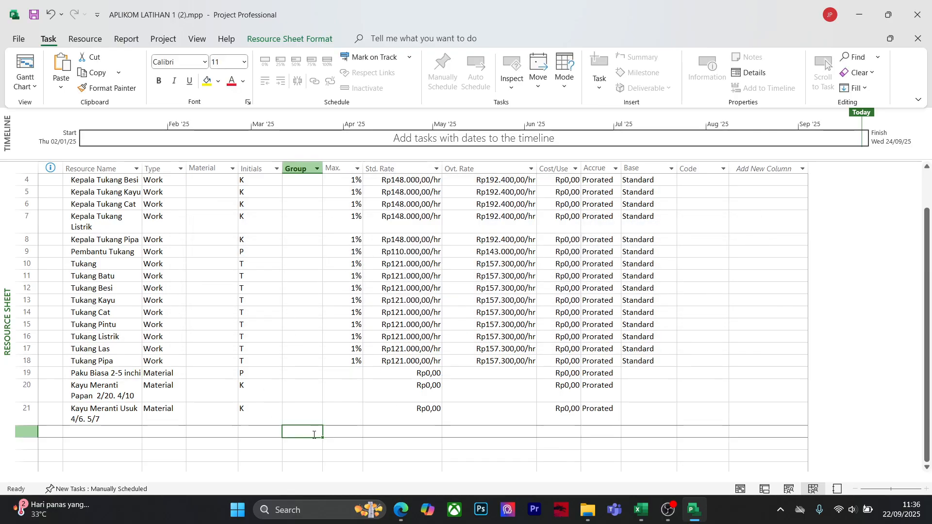
pyautogui.click(279, 372)
pyautogui.click(422, 431)
pyautogui.scroll(2, 589, 449)
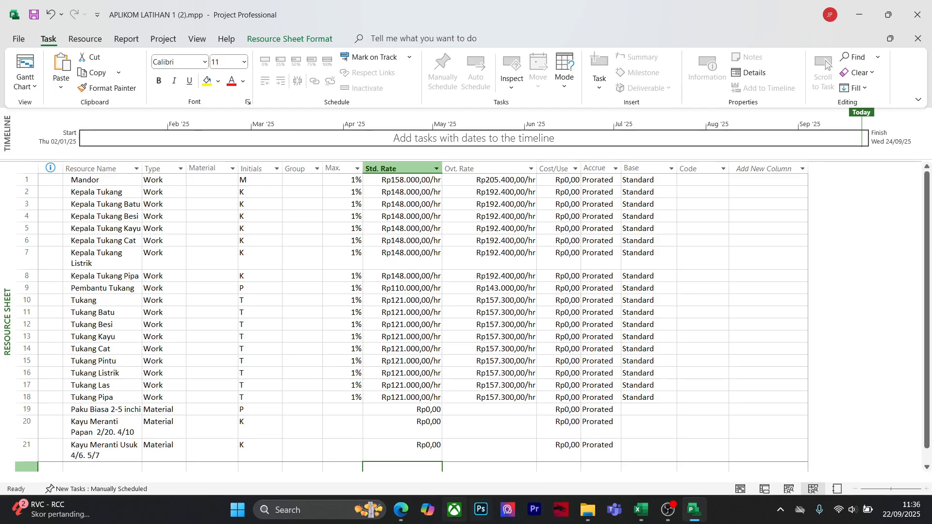
# Set the material label to m3 for both Kayu Meranti Papan 2/20. 4/10 and Kayu Meranti Usuk 4/6. 5/7
pyautogui.click(231, 410)
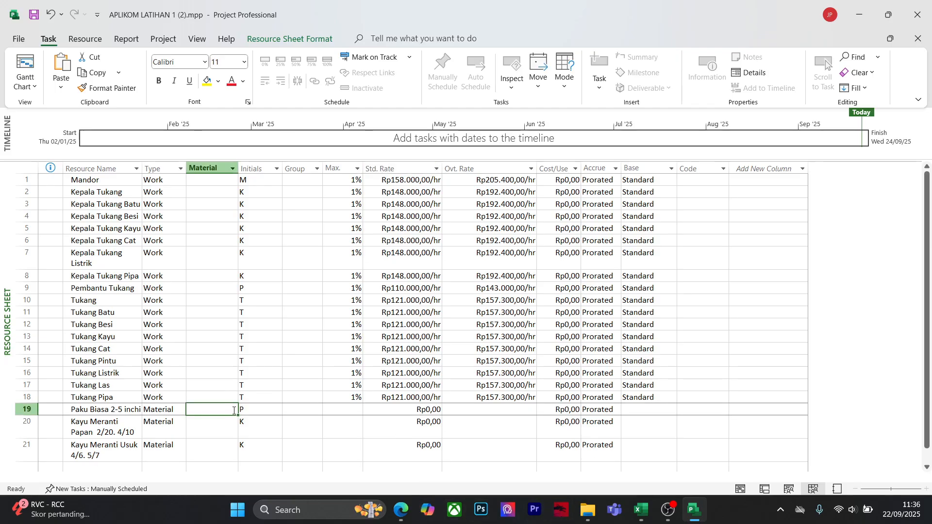
pyautogui.click(221, 427)
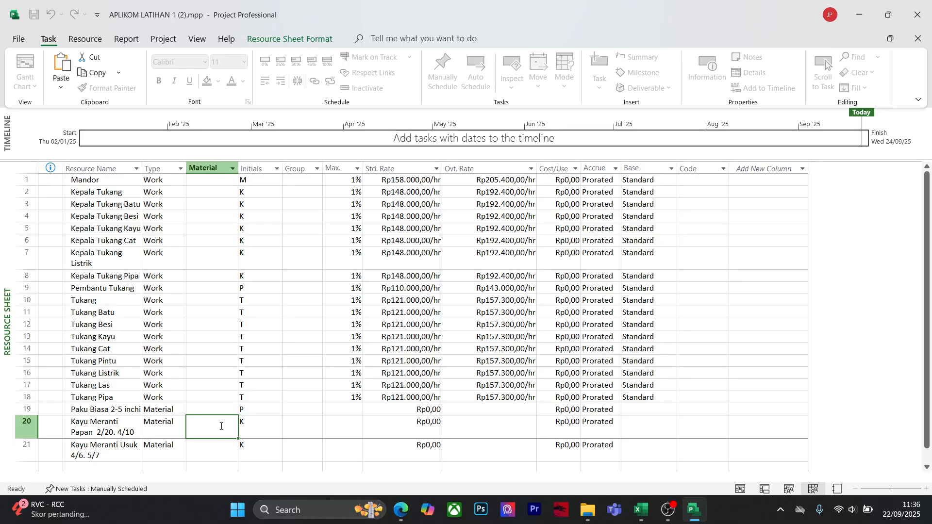
pyautogui.write('m3')
pyautogui.press('Return')
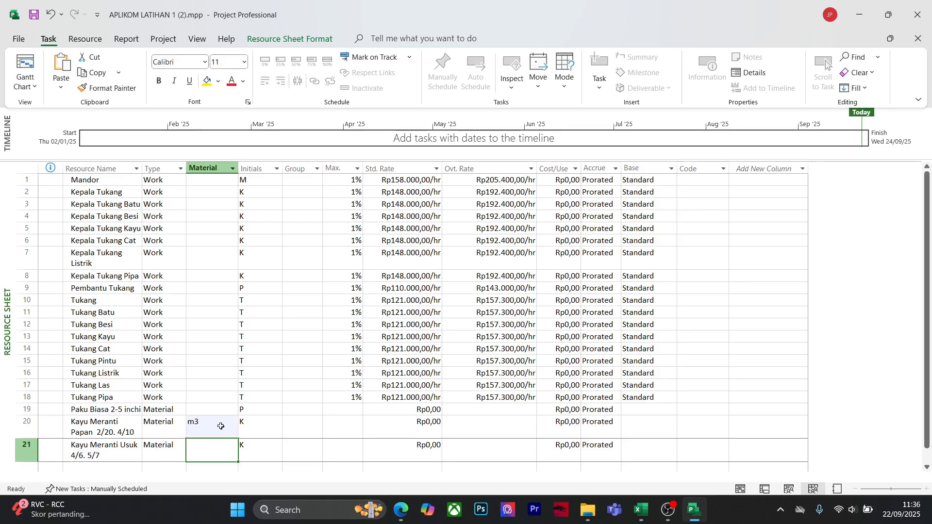
pyautogui.write('m3')
pyautogui.press('Return')
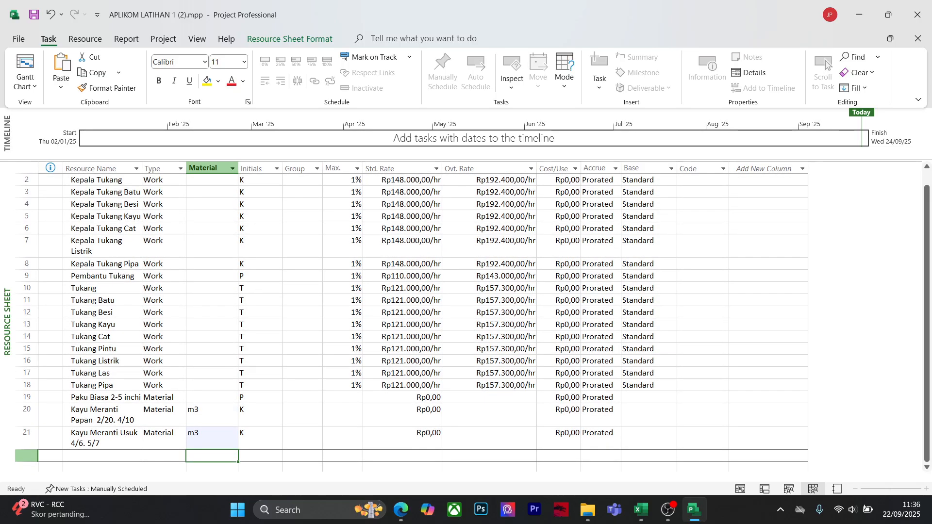
# Set the material label of Paku Biasa 2-5 inchi to doz
pyautogui.press('Up')
pyautogui.press('Up')
pyautogui.press('Up')
pyautogui.write('doz')
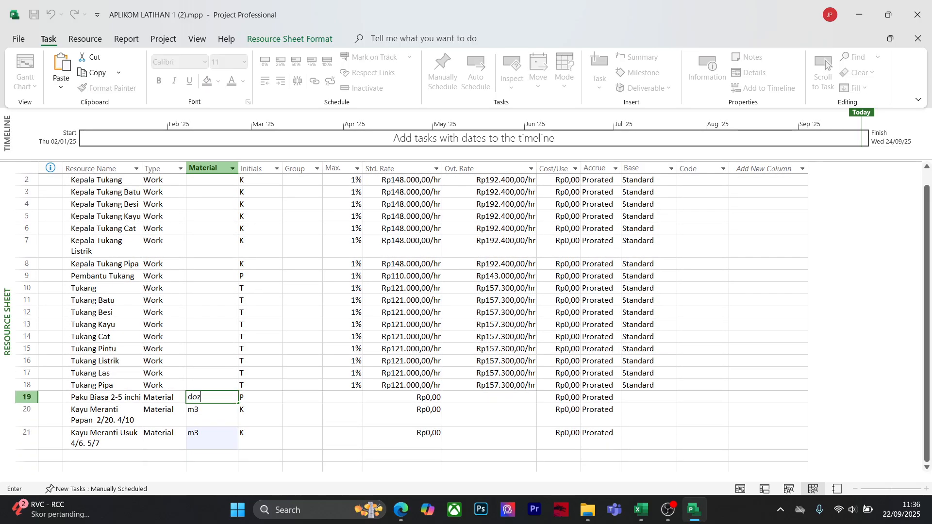
pyautogui.press('Return')
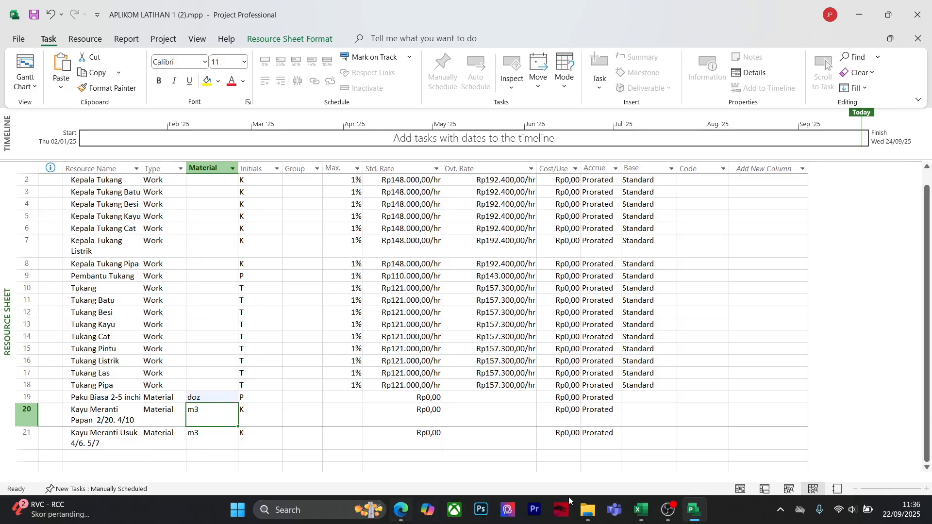
# In Excel, check the SOAL sheet of Soal 2.xlsx and the Bouwplank coefficients on the AHSP sheet of Griya Barada Candra.xlsx
pyautogui.moveTo(646, 522)
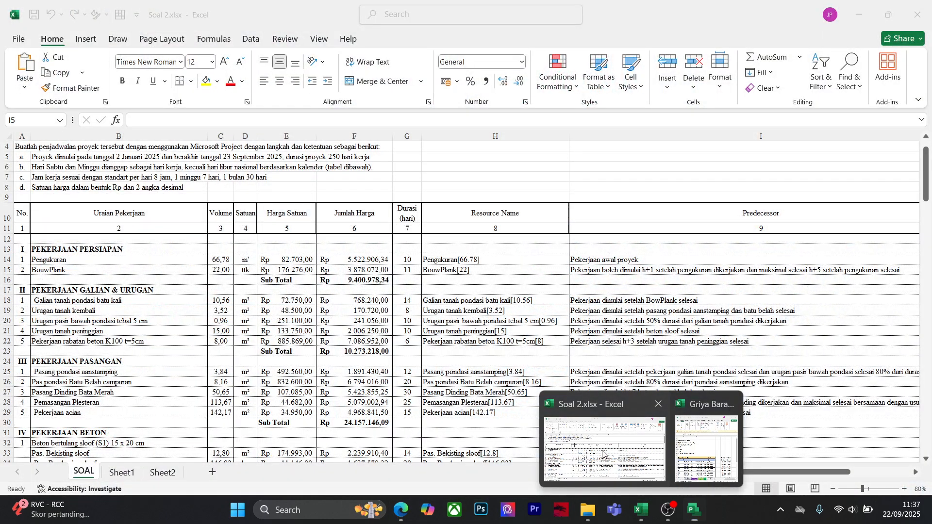
pyautogui.click(605, 449)
pyautogui.click(123, 472)
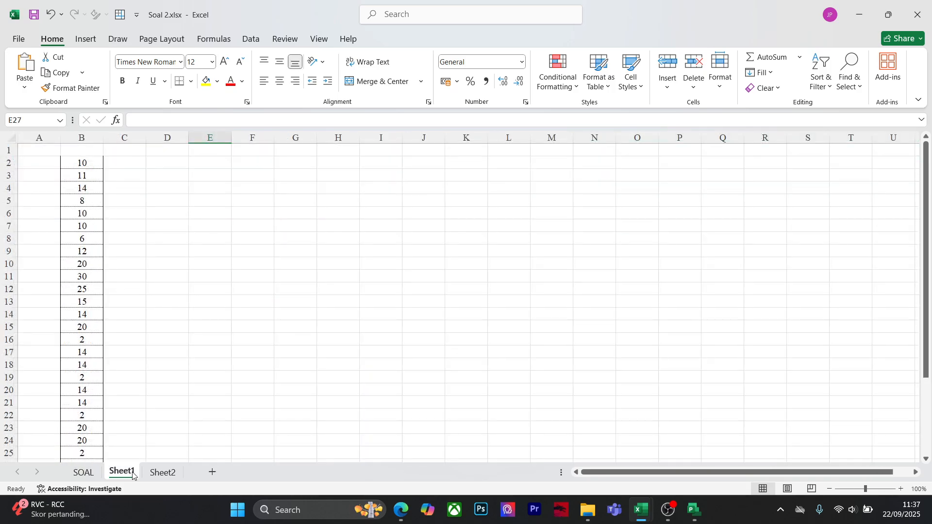
pyautogui.click(88, 472)
pyautogui.scroll(-1, 466, 301)
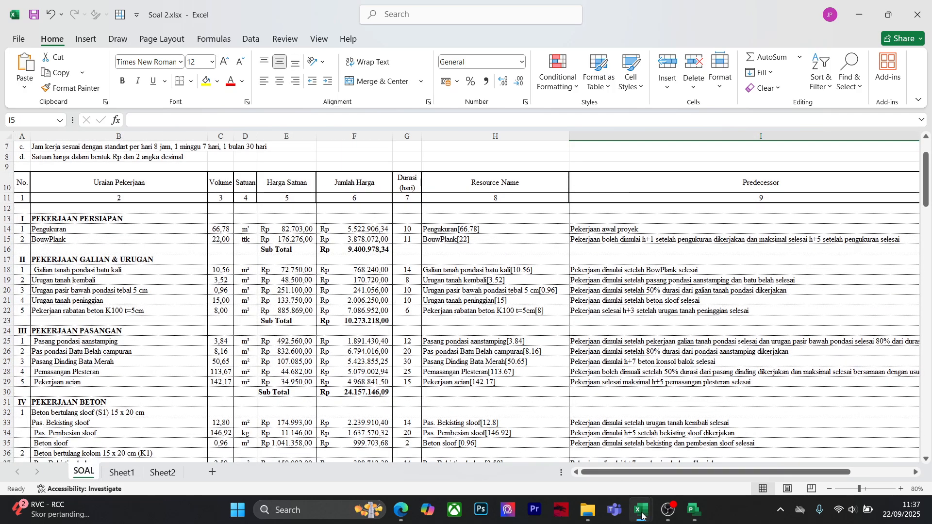
pyautogui.moveTo(641, 510)
pyautogui.click(686, 474)
pyautogui.scroll(-6, 161, 427)
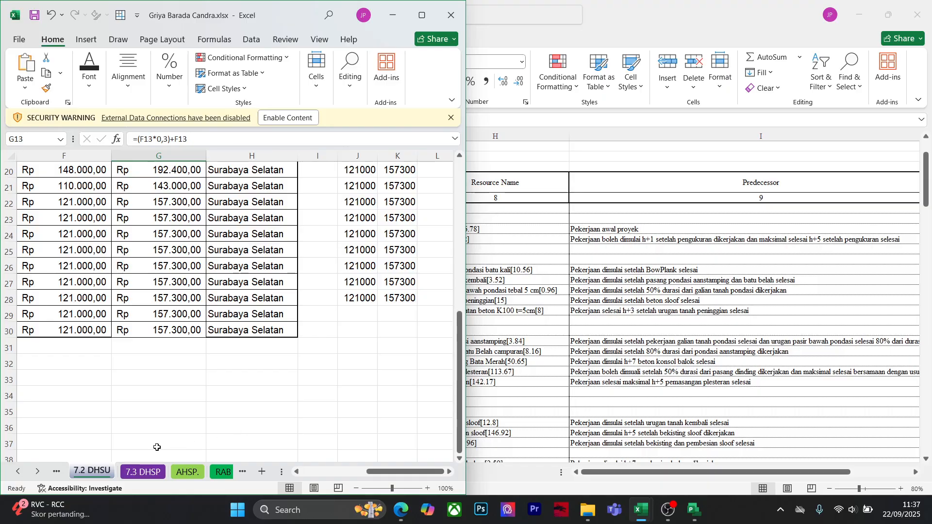
pyautogui.click(187, 473)
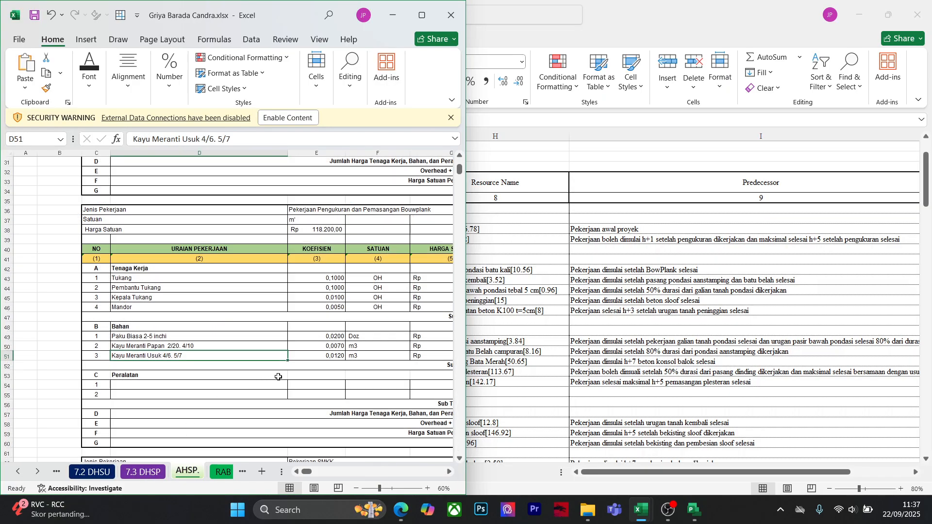
# Minimize the Soal 2 workbook to return to Project and switch from the resource sheet to the Gantt Chart view
pyautogui.click(526, 236)
pyautogui.click(860, 15)
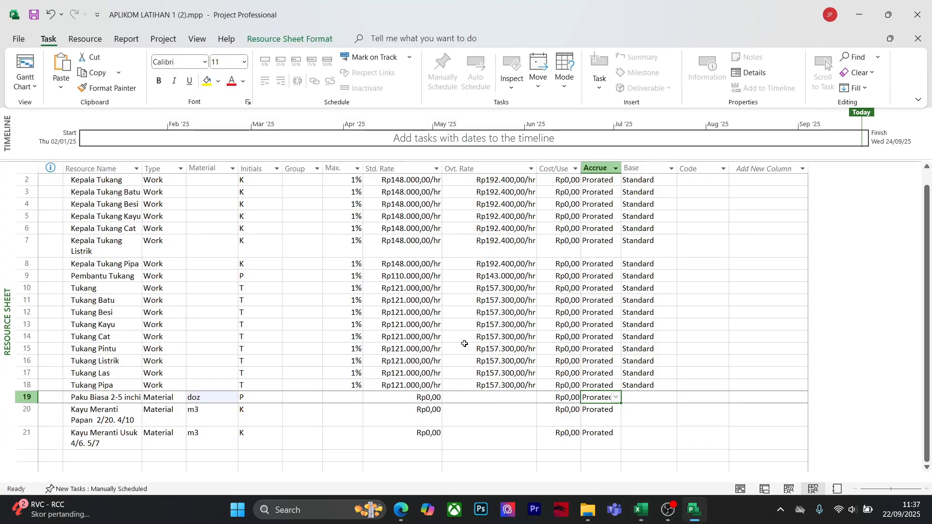
pyautogui.click(261, 411)
pyautogui.scroll(-2, 391, 425)
pyautogui.scroll(3, 391, 425)
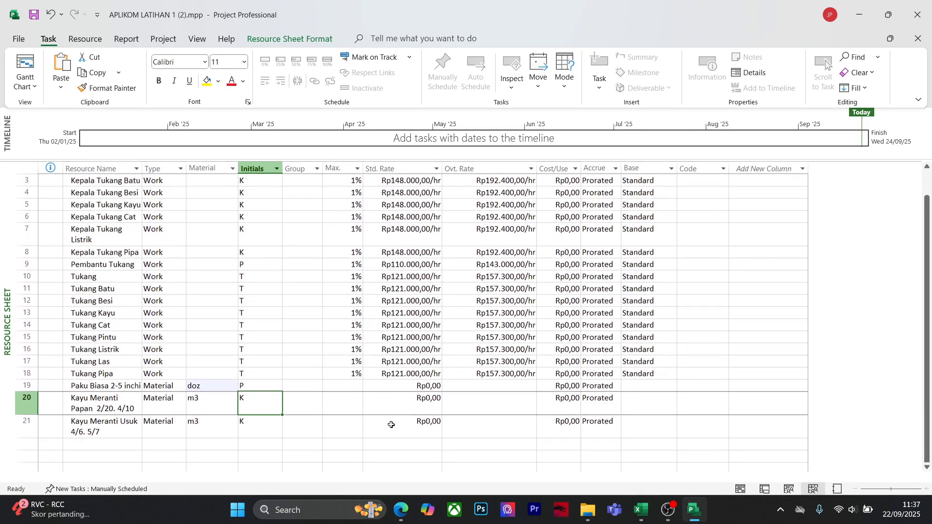
pyautogui.click(38, 85)
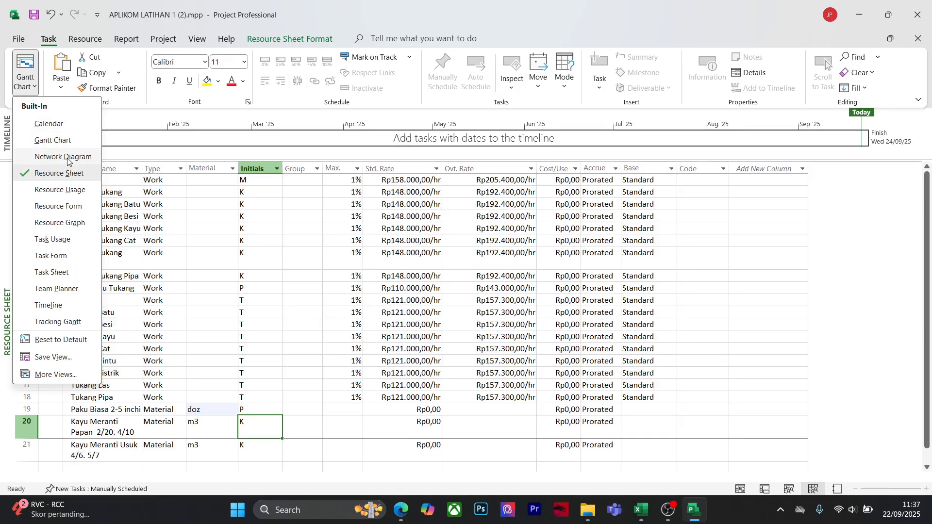
pyautogui.click(57, 140)
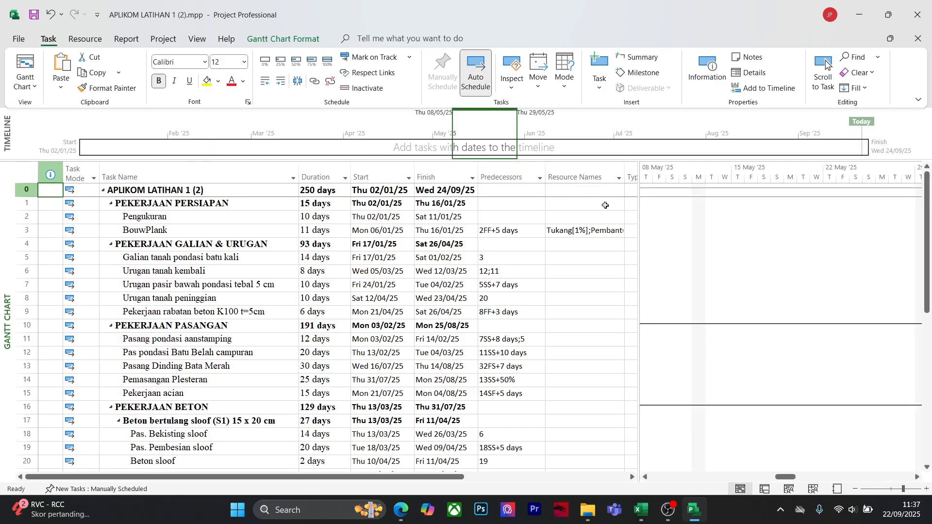
# Open the BouwPlank task's resource assignments and try to set Tukang's units to 0.10
pyautogui.click(603, 231)
pyautogui.click(619, 233)
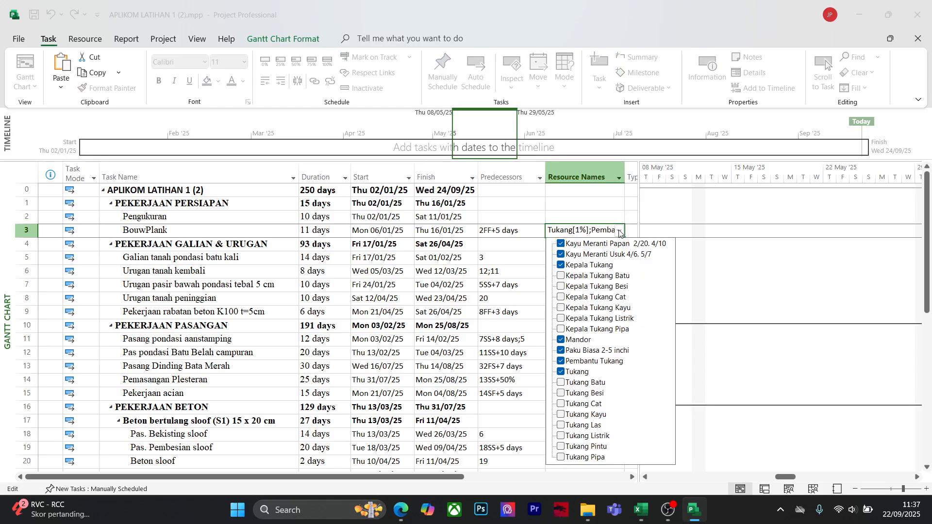
pyautogui.click(620, 232)
pyautogui.doubleClick(577, 230)
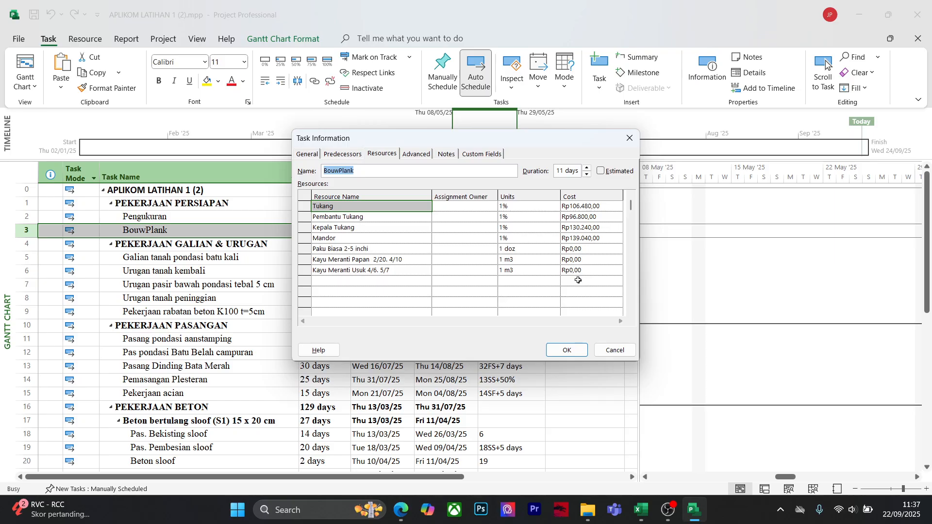
pyautogui.click(537, 208)
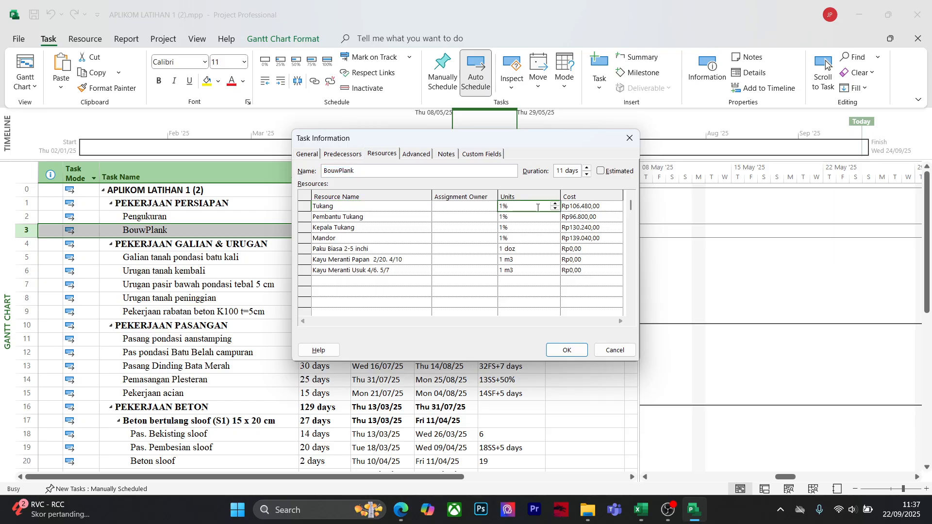
pyautogui.press('BackSpace')
pyautogui.press('BackSpace')
pyautogui.write('0.5')
pyautogui.press('Return')
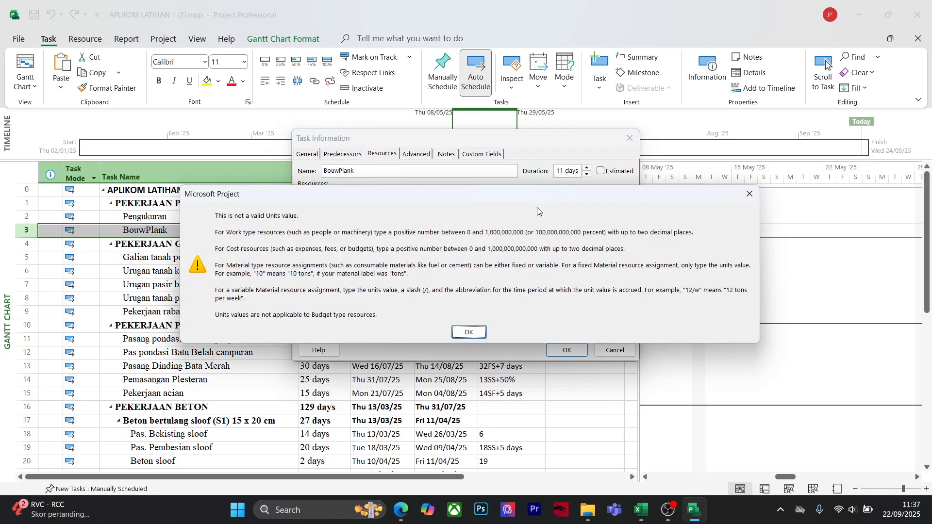
pyautogui.click(469, 333)
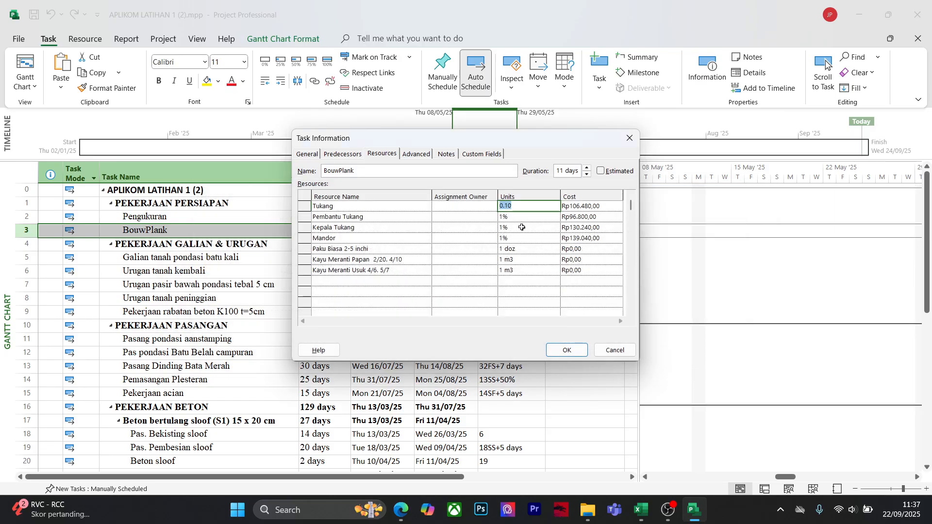
# Try a decimal comma for Tukang's units on BouwPlank by entering 0,1
pyautogui.click(505, 206)
pyautogui.press('BackSpace')
pyautogui.write(',')
pyautogui.press('End')
pyautogui.click(522, 217)
pyautogui.click(523, 208)
pyautogui.click(483, 214)
pyautogui.click(519, 208)
pyautogui.write('0,1')
pyautogui.press('Return')
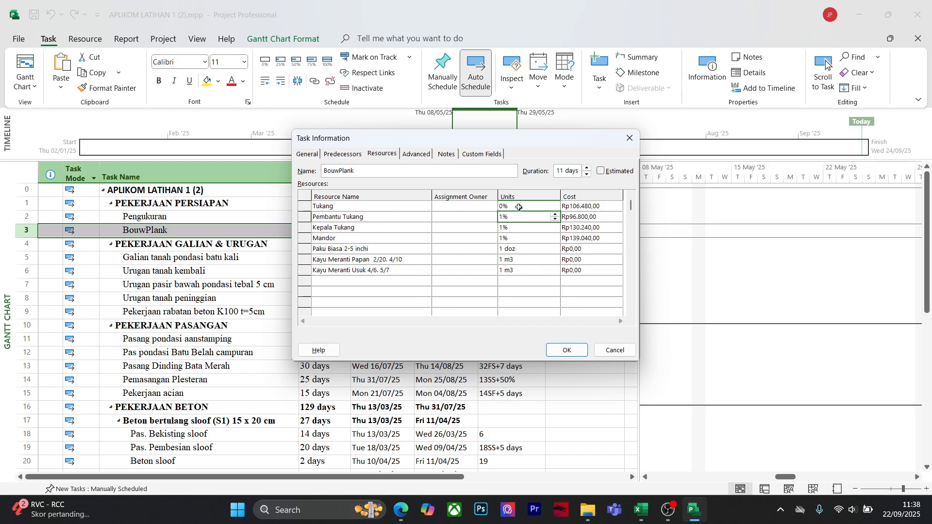
# Try 0.1 as Tukang's units and discard the changes to the BouwPlank assignments
pyautogui.click(519, 207)
pyautogui.write('0.1')
pyautogui.press('Return')
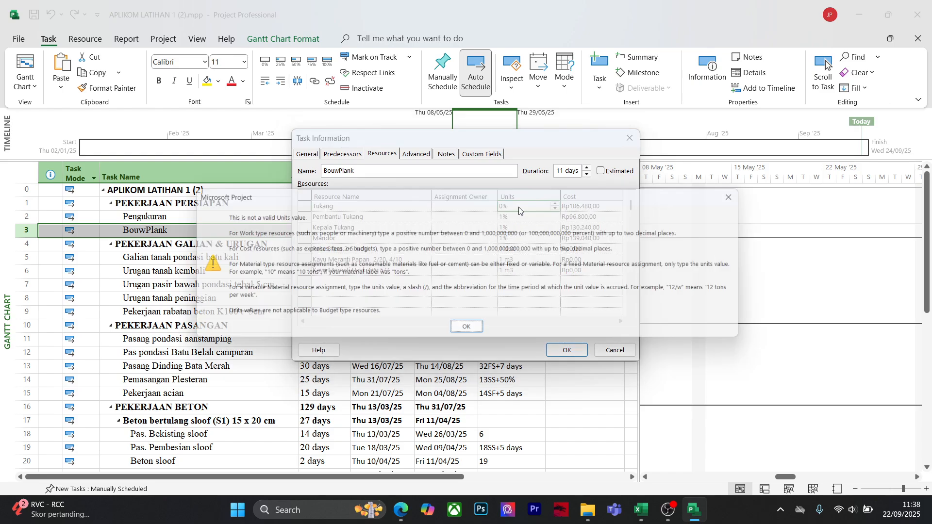
pyautogui.press('Return')
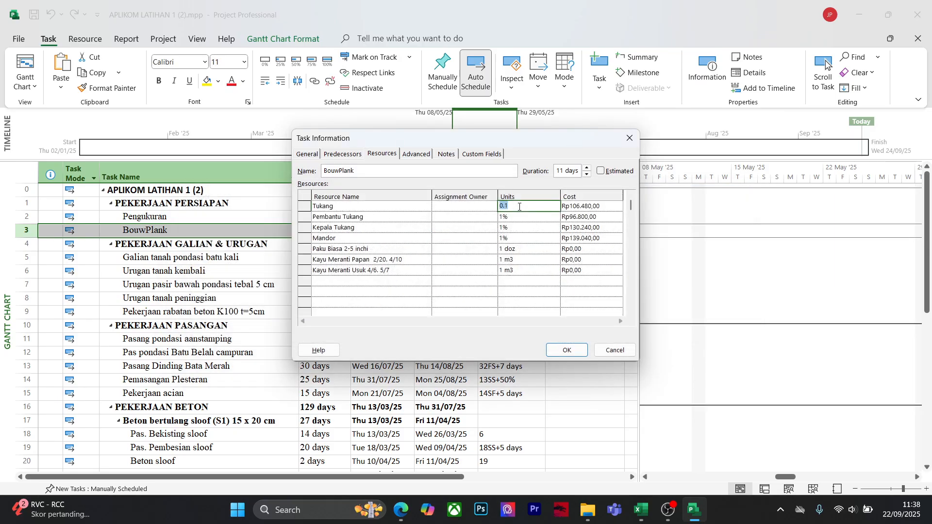
pyautogui.write('0')
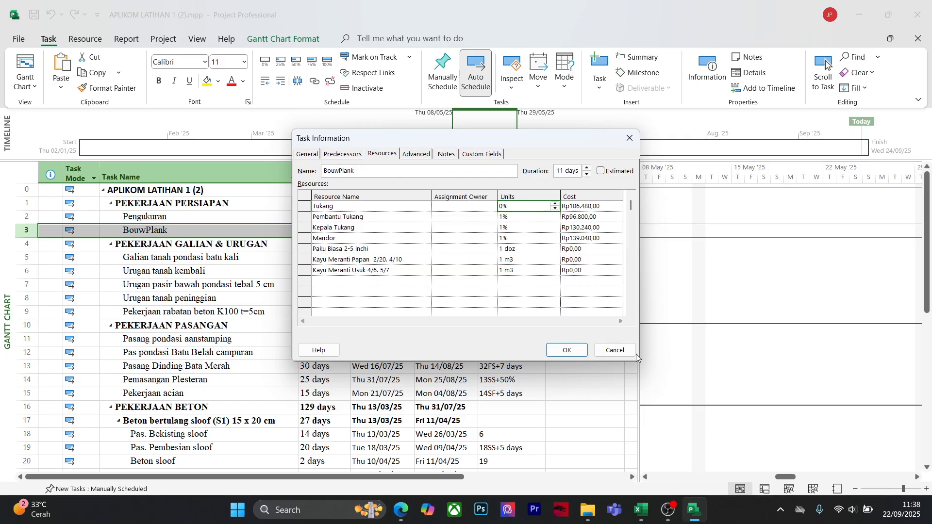
pyautogui.click(616, 350)
# Switch to the resource sheet and try 0.1 as Mandor's maximum units
pyautogui.click(26, 82)
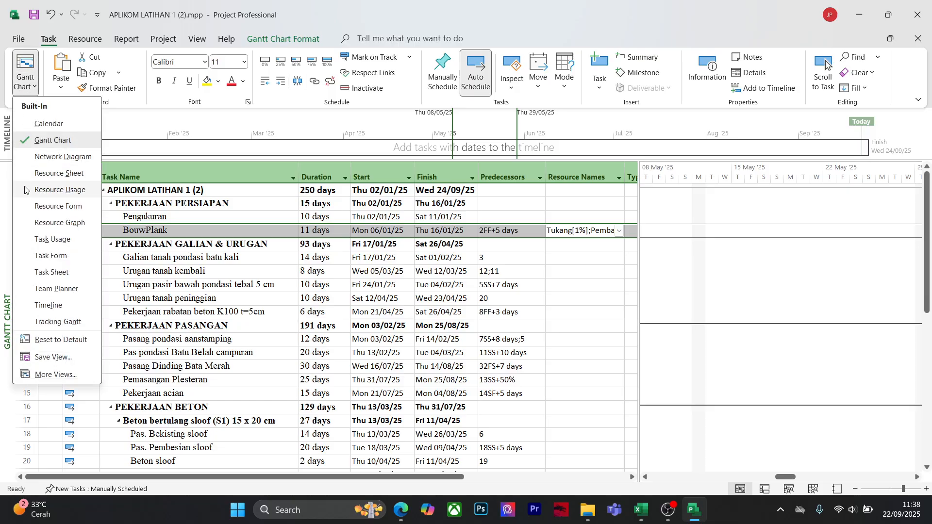
pyautogui.click(58, 174)
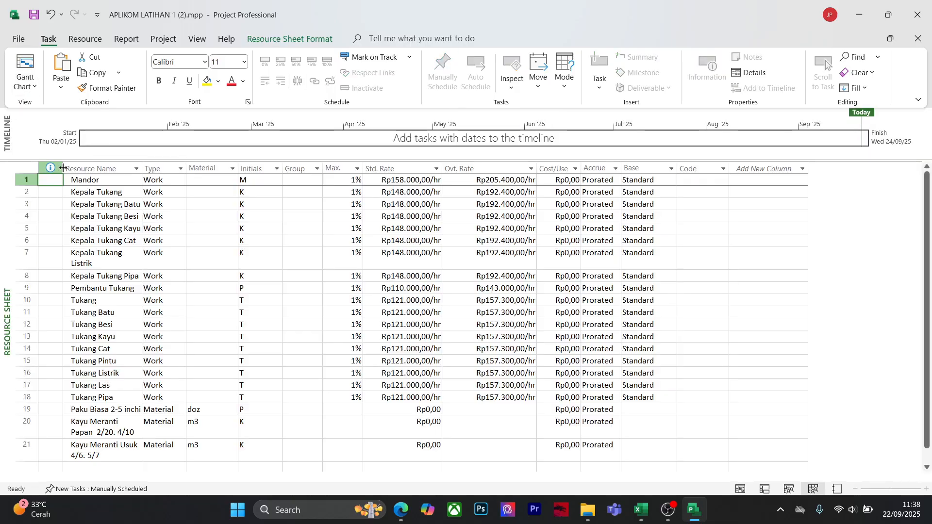
pyautogui.click(353, 180)
pyautogui.write('0')
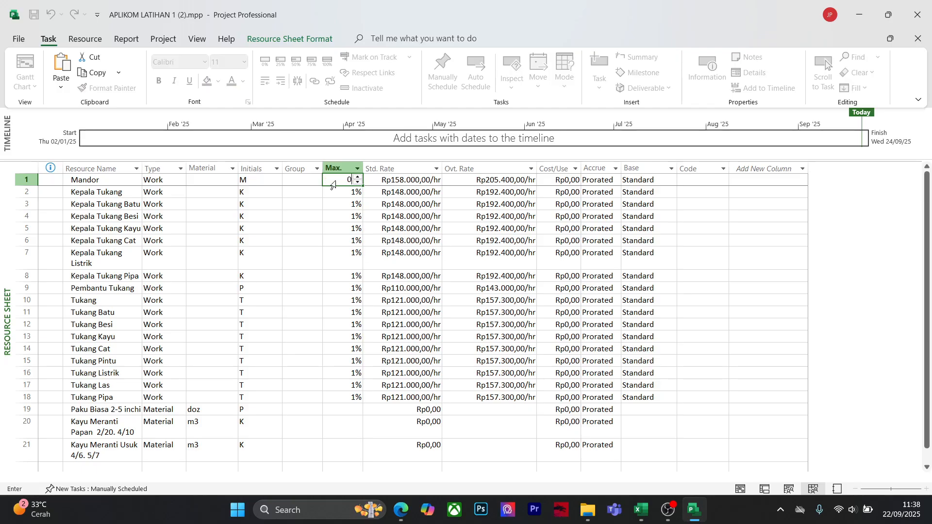
pyautogui.write('.1')
pyautogui.press('BackSpace')
pyautogui.press('BackSpace')
pyautogui.press('Return')
# Try to set Mandor's maximum units to 0.01
pyautogui.click(336, 180)
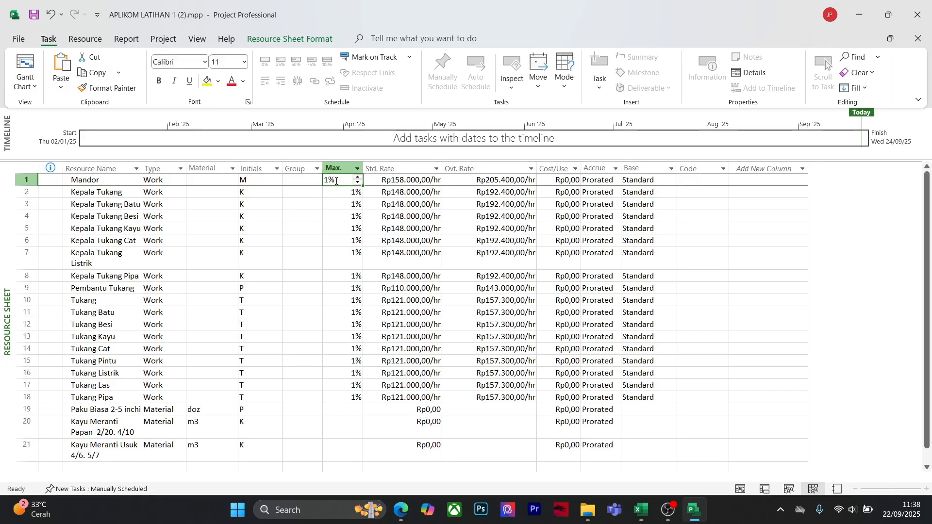
pyautogui.write('0')
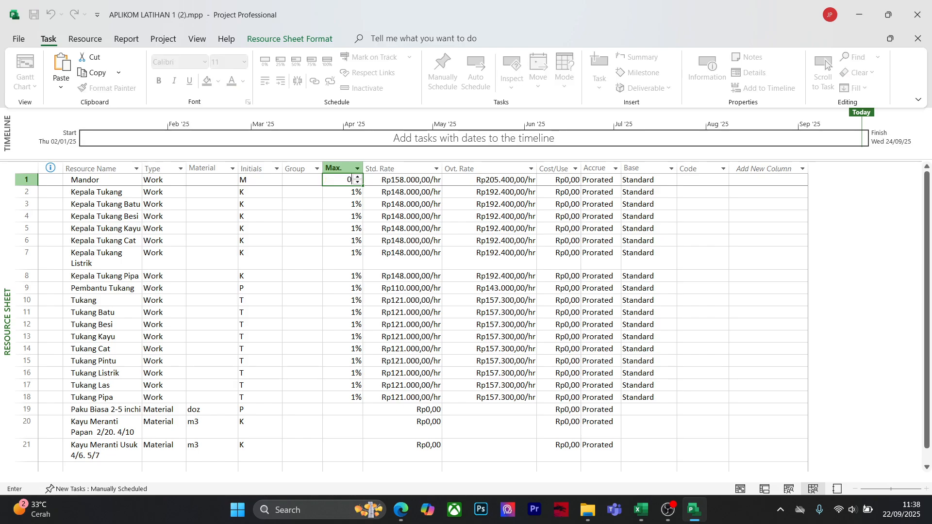
pyautogui.write('.01')
pyautogui.press('Return')
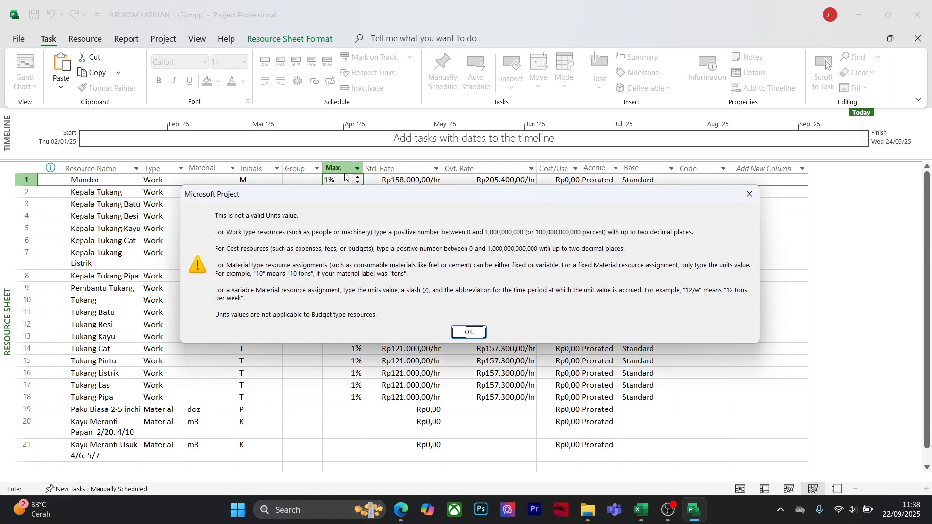
pyautogui.press('Return')
# Try 0,1 as Mandor's maximum units and undo the entry
pyautogui.write('0.0')
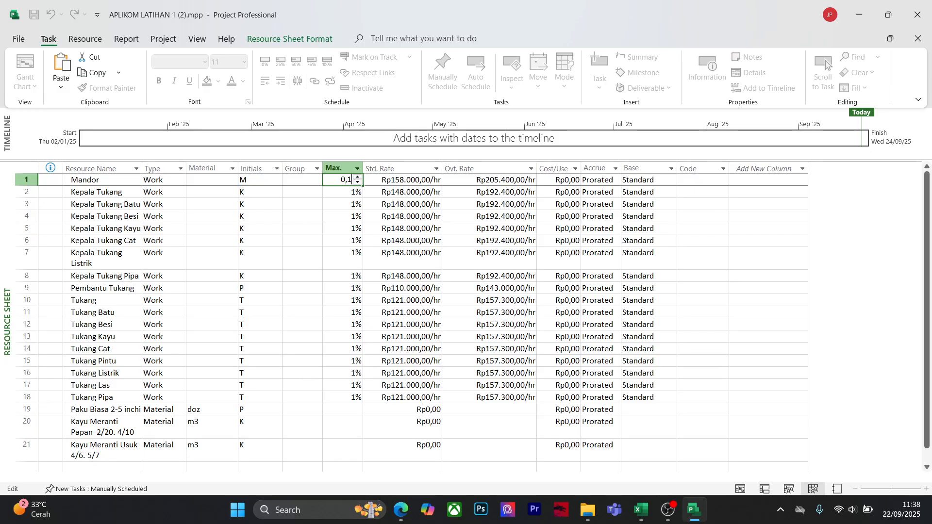
pyautogui.press('Return')
pyautogui.click(346, 182)
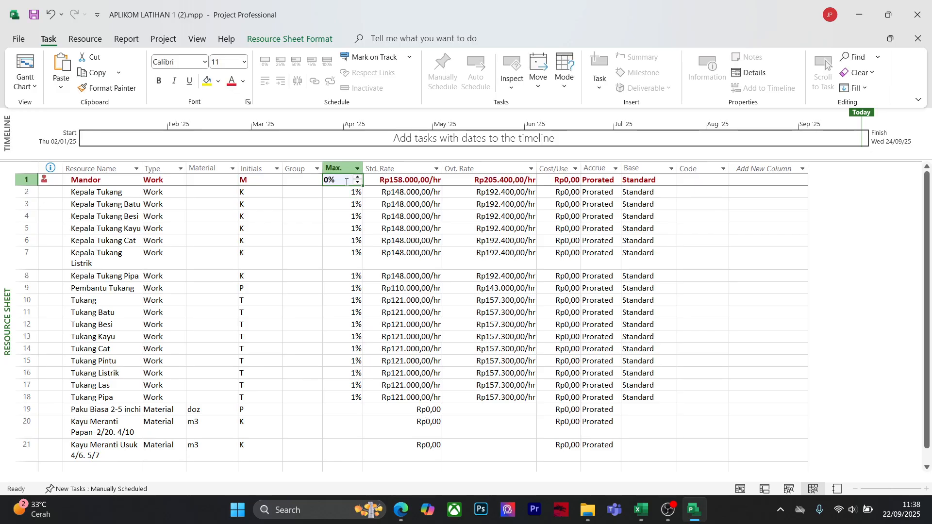
pyautogui.write('0,')
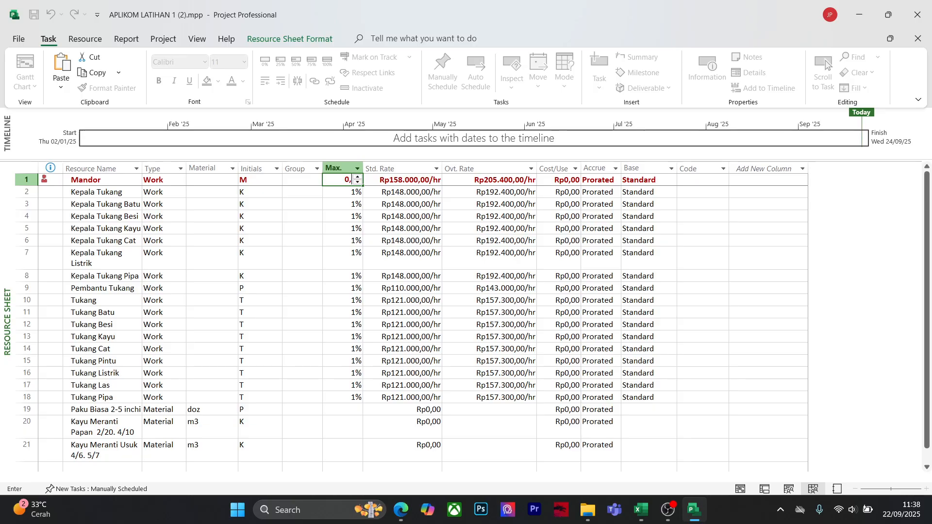
pyautogui.write('1')
pyautogui.press('Return')
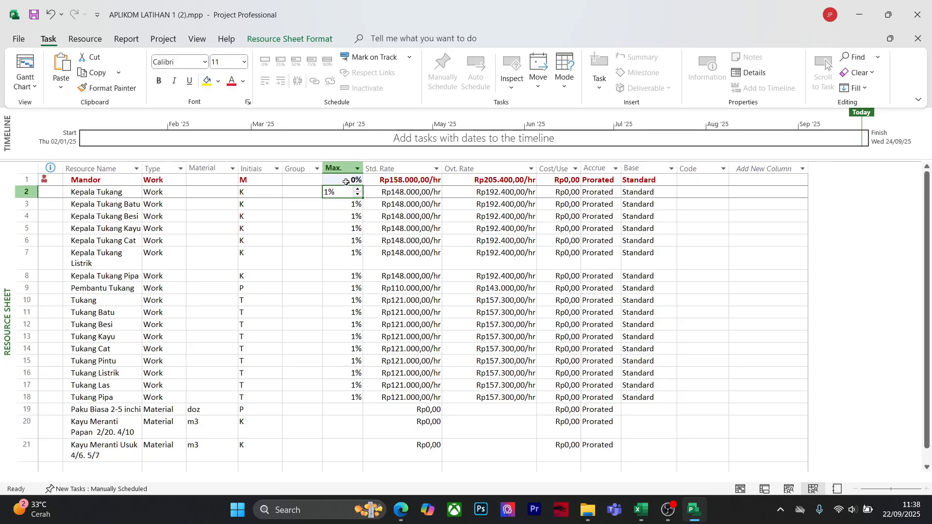
pyautogui.click(339, 231)
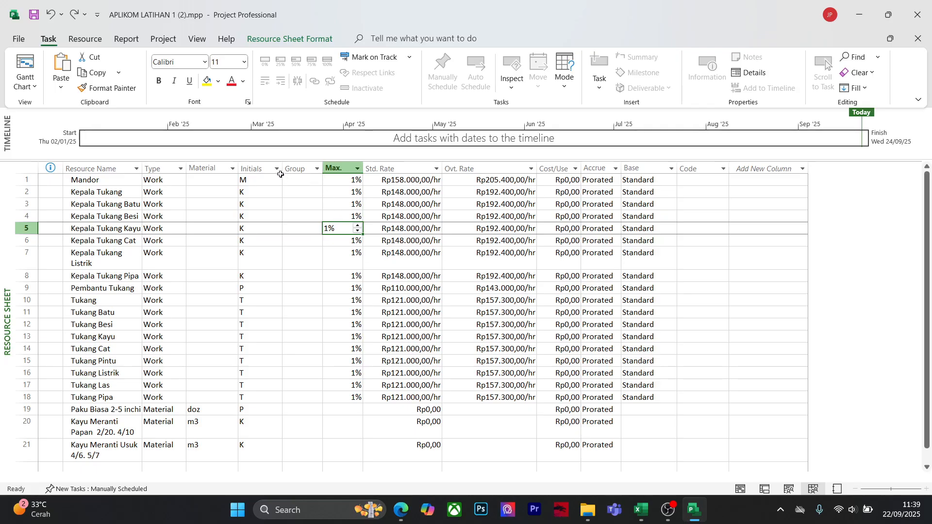
# Enter 1,00 as Mandor's maximum units and check the filter options of the Max. column
pyautogui.click(350, 183)
pyautogui.write('1,00')
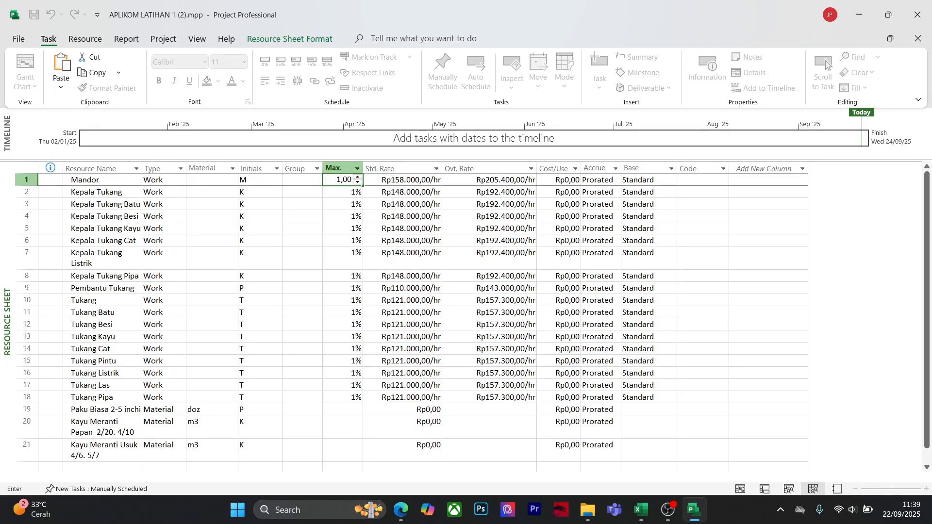
pyautogui.press('Return')
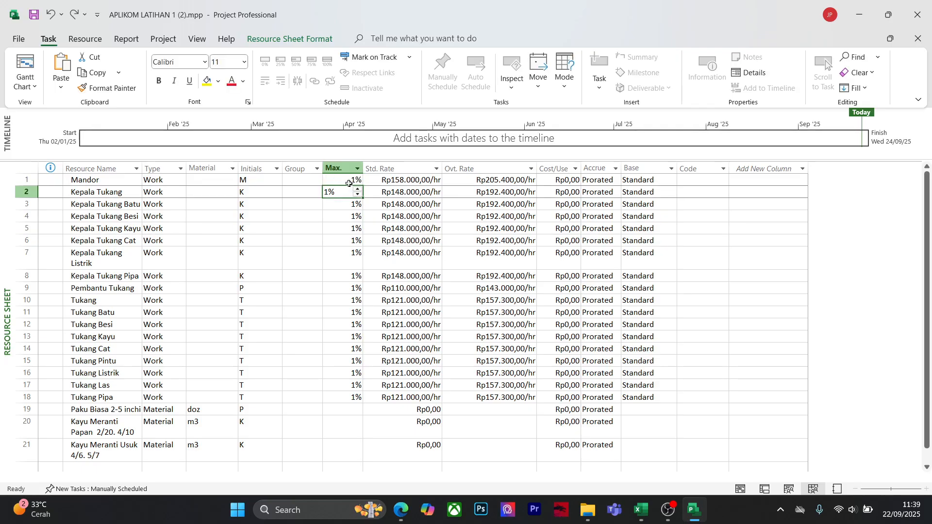
pyautogui.click(358, 169)
pyautogui.click(370, 211)
# Set Mandor's maximum units to 0,05
pyautogui.click(355, 181)
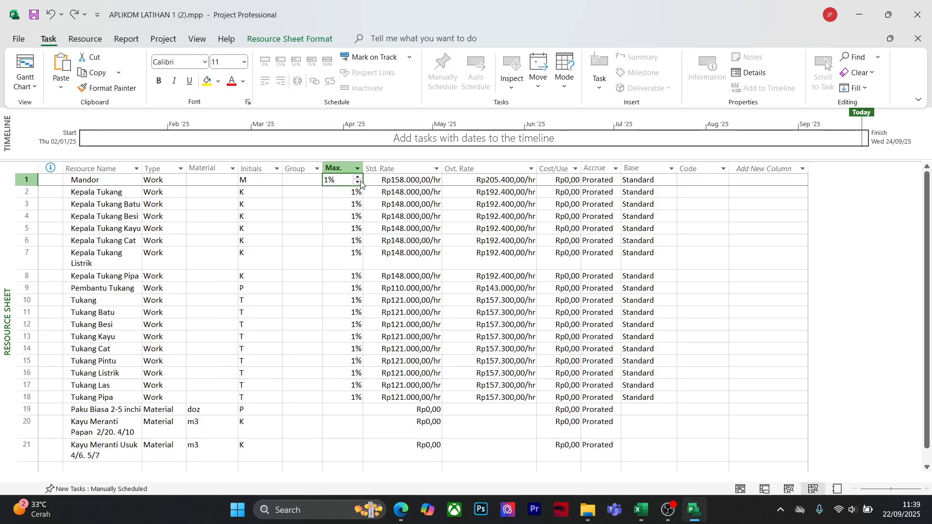
pyautogui.click(357, 182)
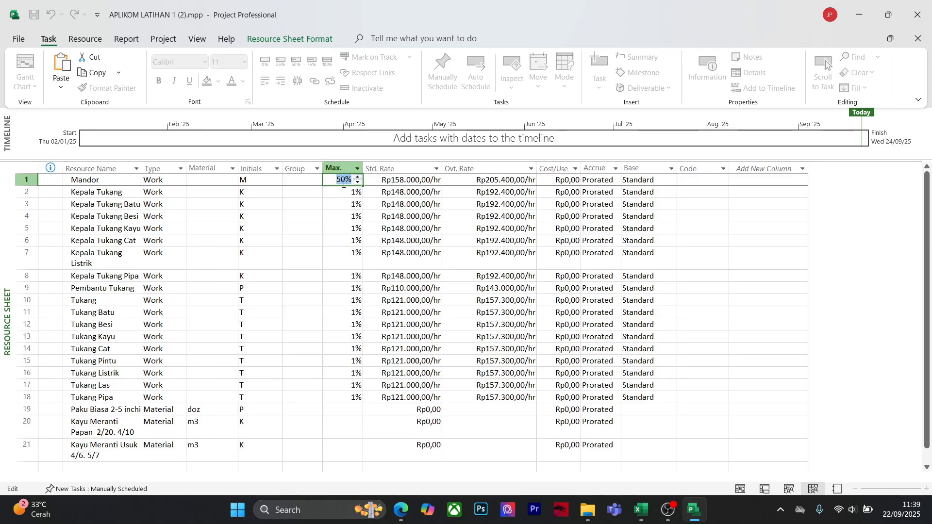
pyautogui.write('1')
pyautogui.press('BackSpace')
pyautogui.write('0,05')
pyautogui.press('Return')
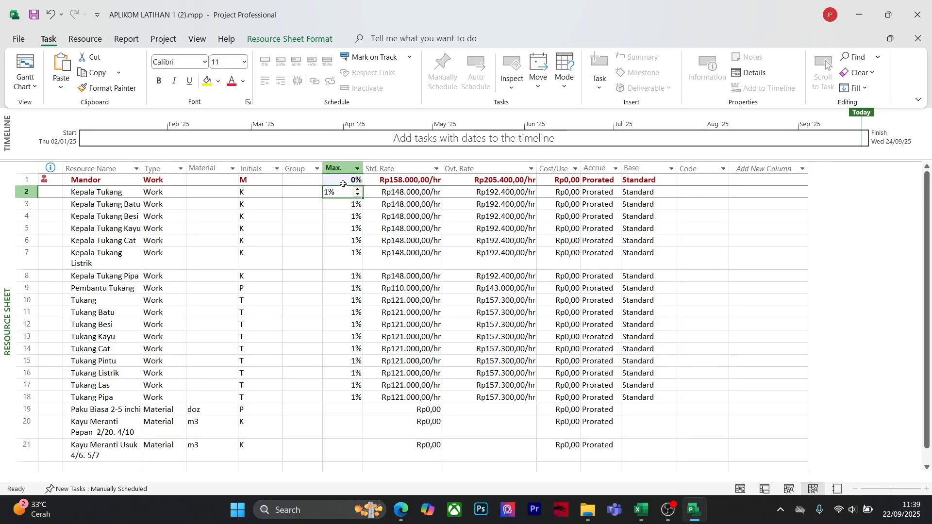
# Try 0.01 with a decimal point as Mandor's maximum units and undo the last maximum units change
pyautogui.write('0.01')
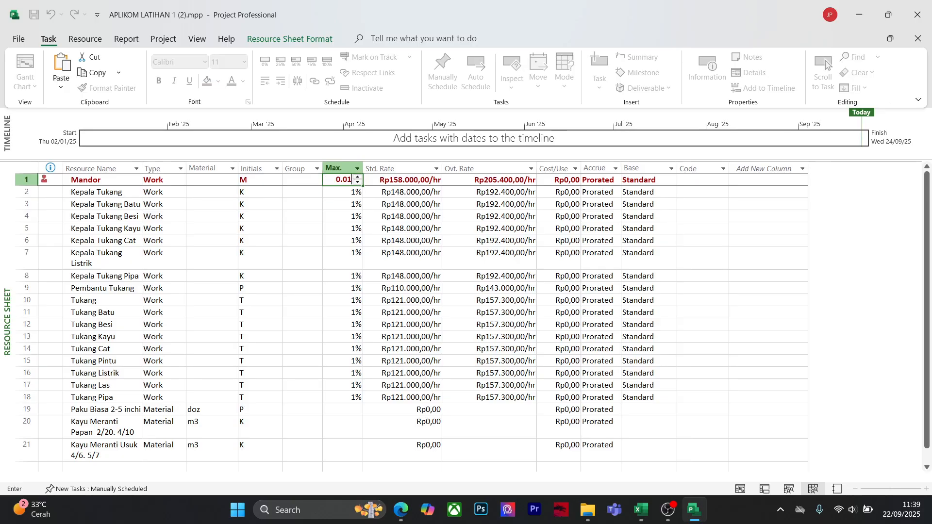
pyautogui.press('Return')
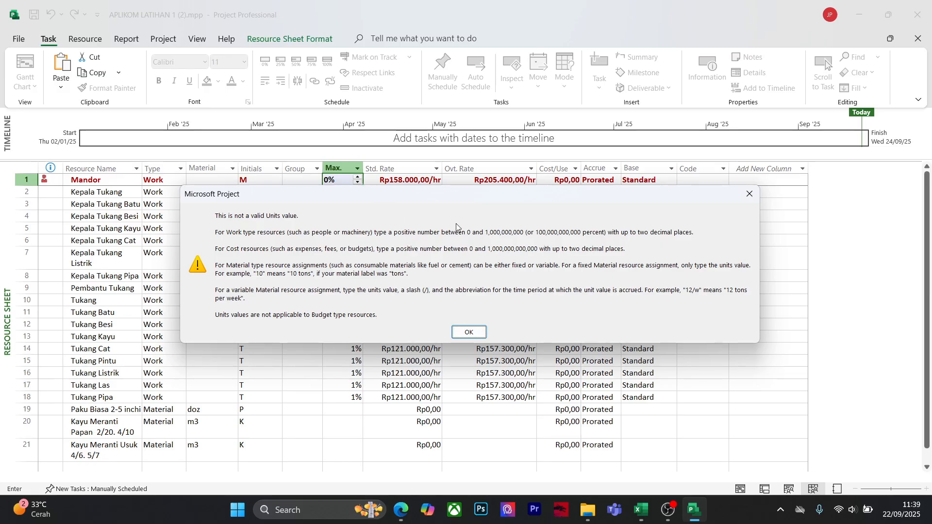
pyautogui.click(469, 333)
pyautogui.press('Escape')
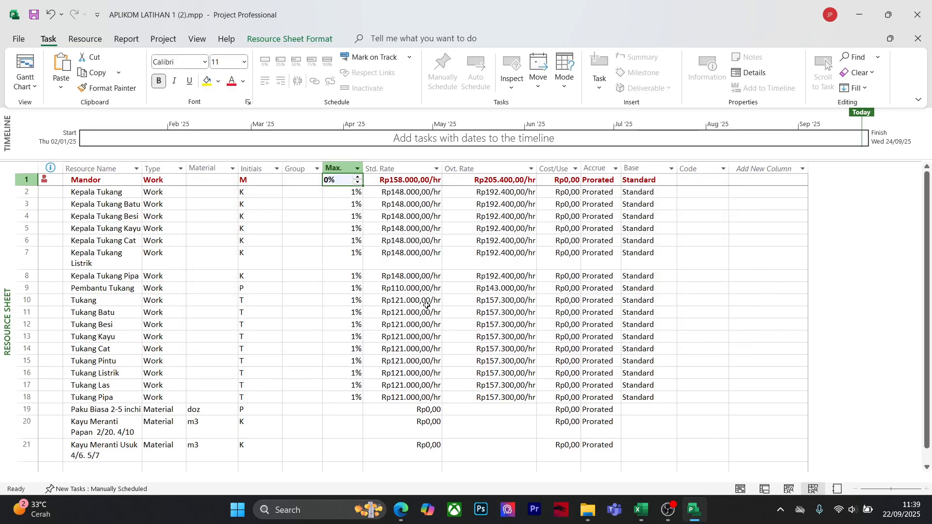
pyautogui.click(342, 257)
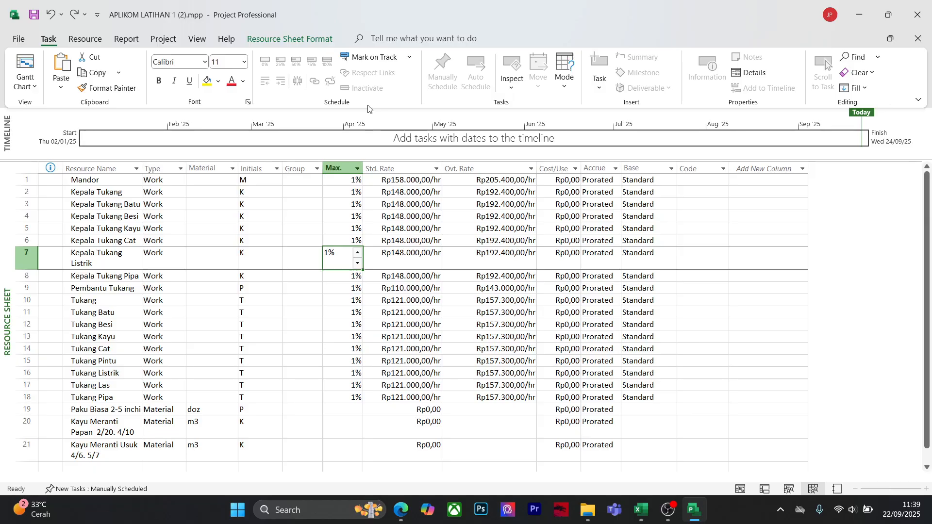
pyautogui.click(328, 299)
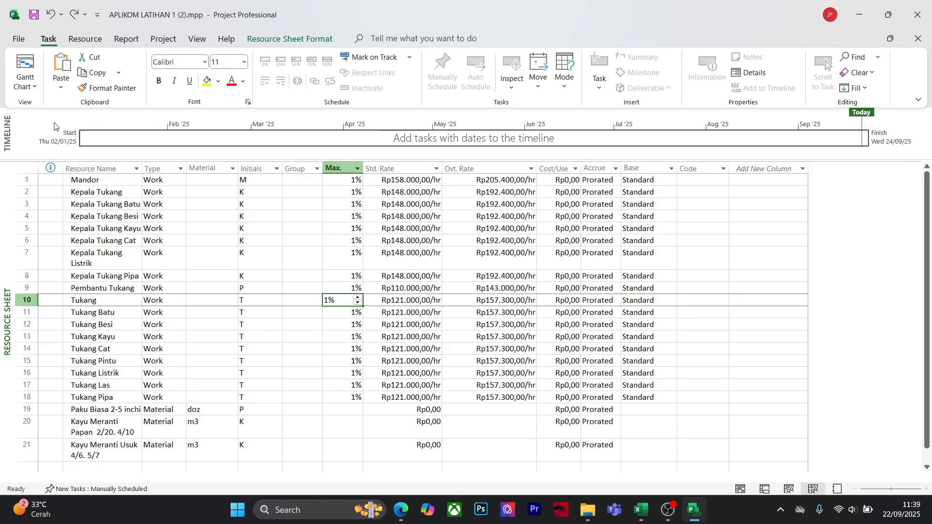
# Switch to the Gantt Chart view and open the resource assignments of the BouwPlank task
pyautogui.click(25, 83)
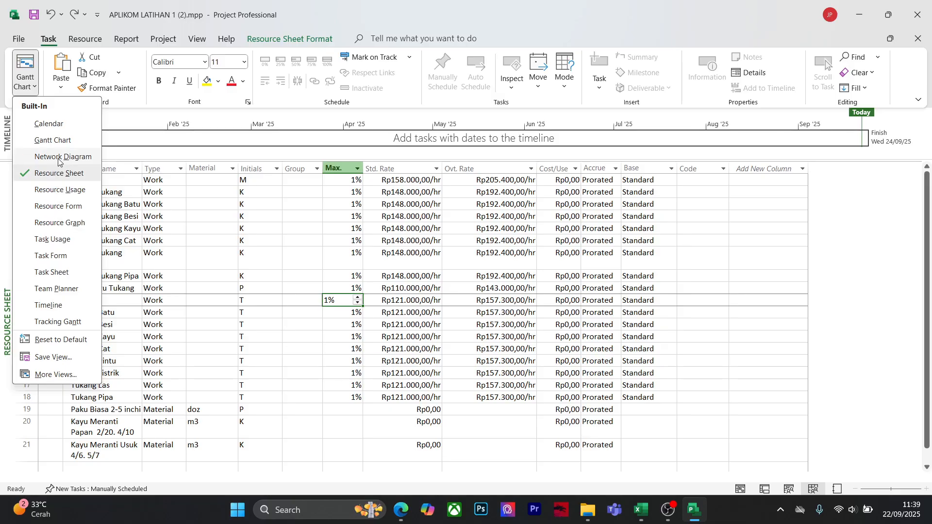
pyautogui.click(52, 140)
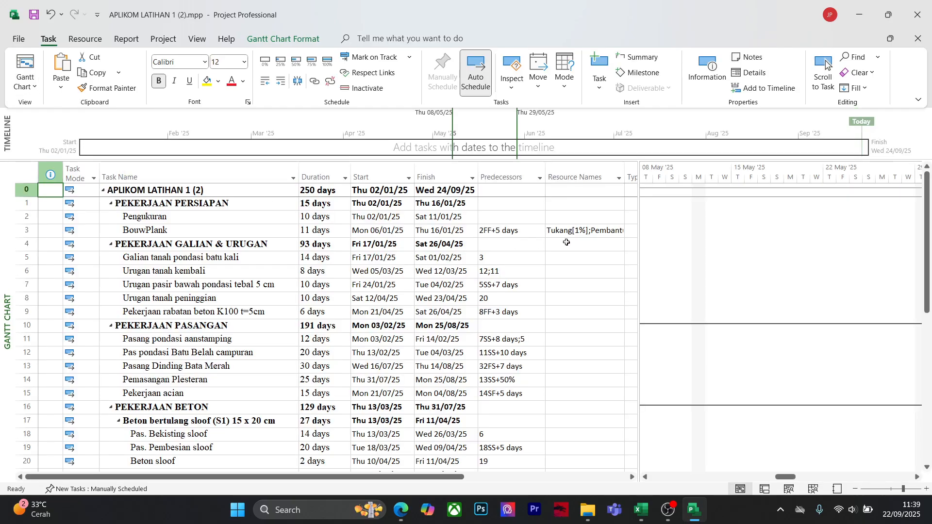
pyautogui.click(577, 232)
pyautogui.doubleClick(577, 232)
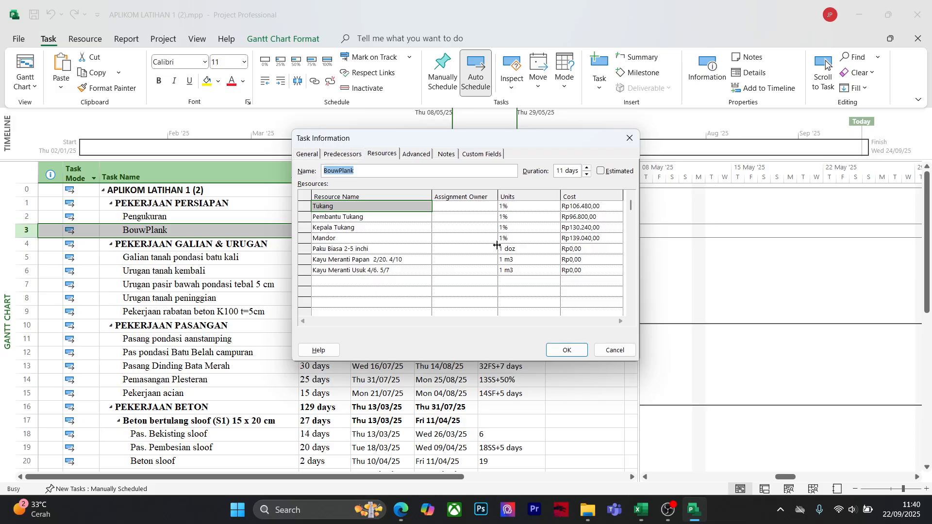
# Try 1.00 with a decimal point as Tukang's assignment units on the BouwPlank task
pyautogui.click(515, 209)
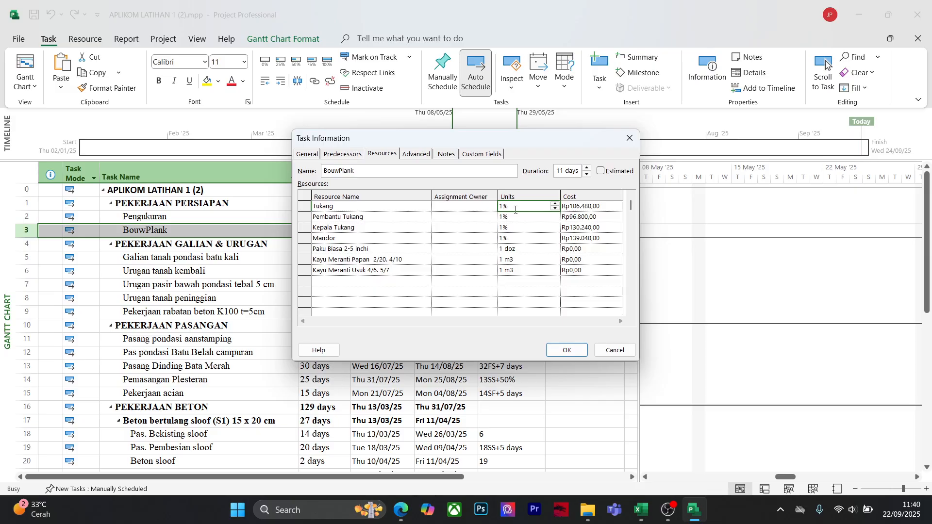
pyautogui.write('1')
pyautogui.write('.25')
pyautogui.press('Return')
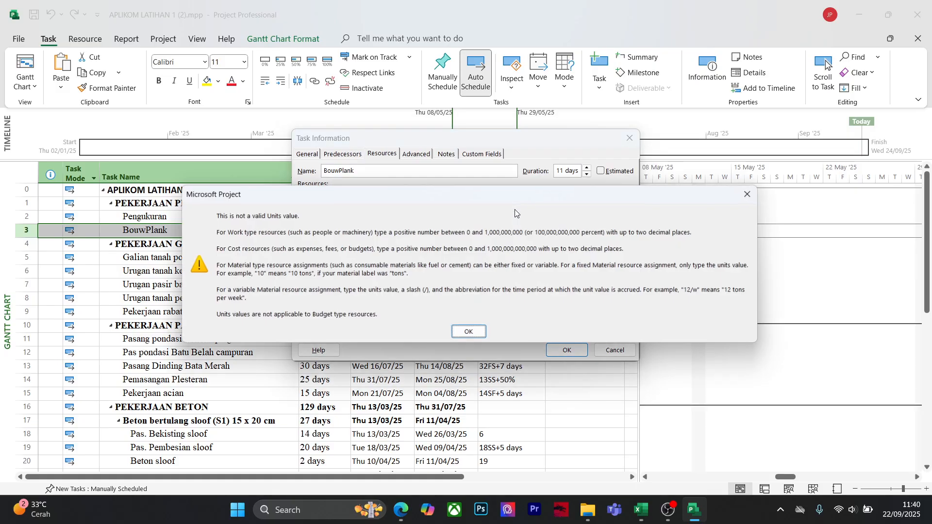
pyautogui.click(750, 195)
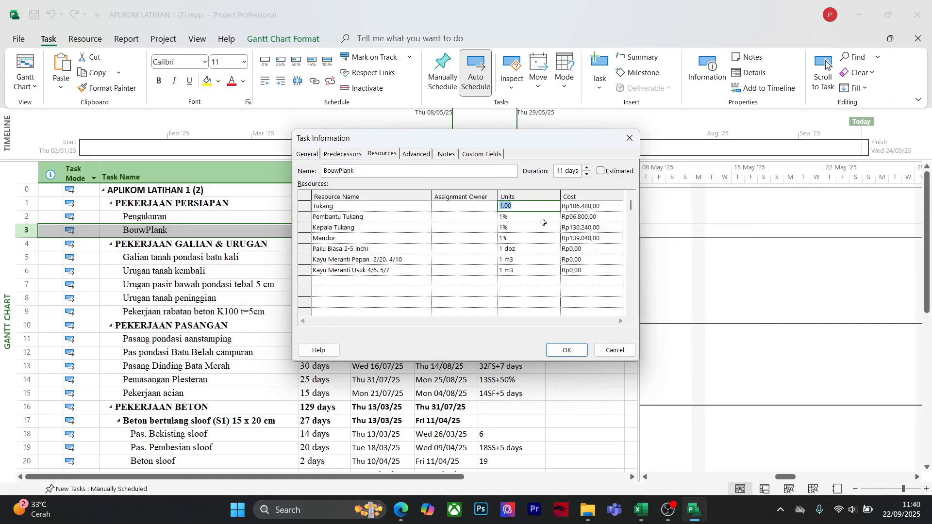
pyautogui.click(544, 218)
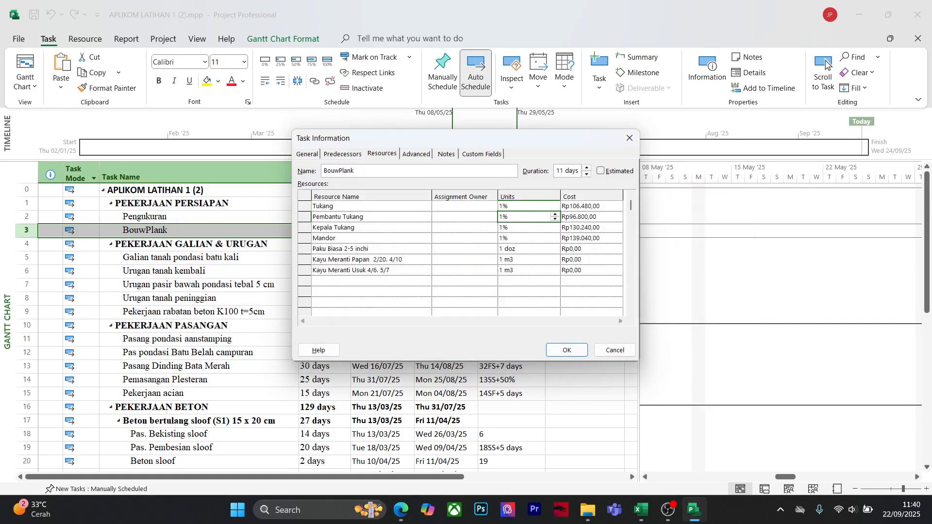
# Try 0,01 and 0.1 as Tukang's assignment units on the BouwPlank task
pyautogui.press('Up')
pyautogui.write('0,01')
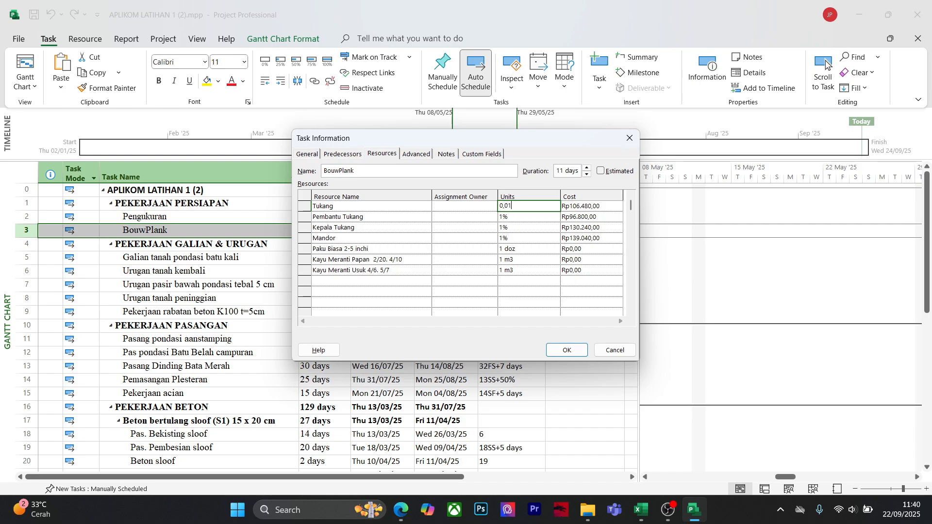
pyautogui.press('Return')
pyautogui.press('Up')
pyautogui.write('0.1')
pyautogui.press('Return')
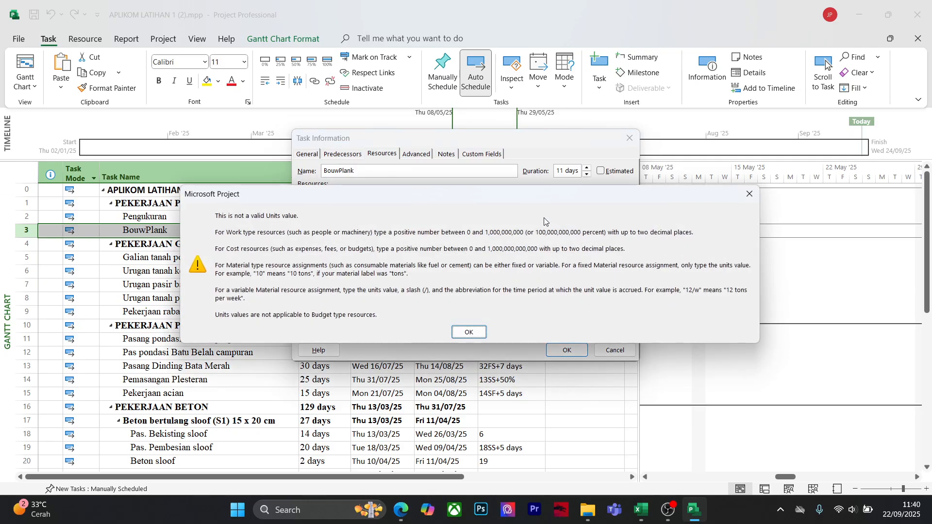
pyautogui.press('Return')
# Try 0;1 as Tukang's assignment units and discard the changes to the BouwPlank task information
pyautogui.write('0')
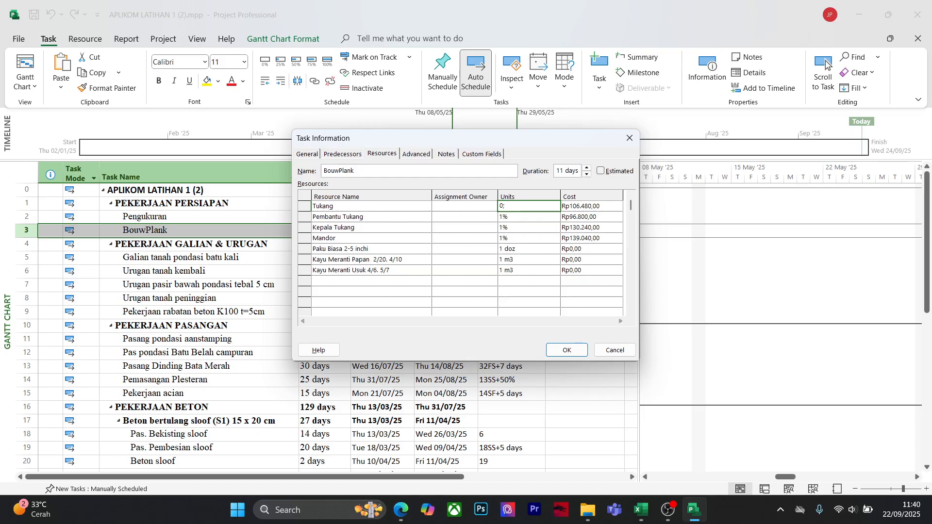
pyautogui.write(';')
pyautogui.press('Return')
pyautogui.press('Return')
pyautogui.press('Return')
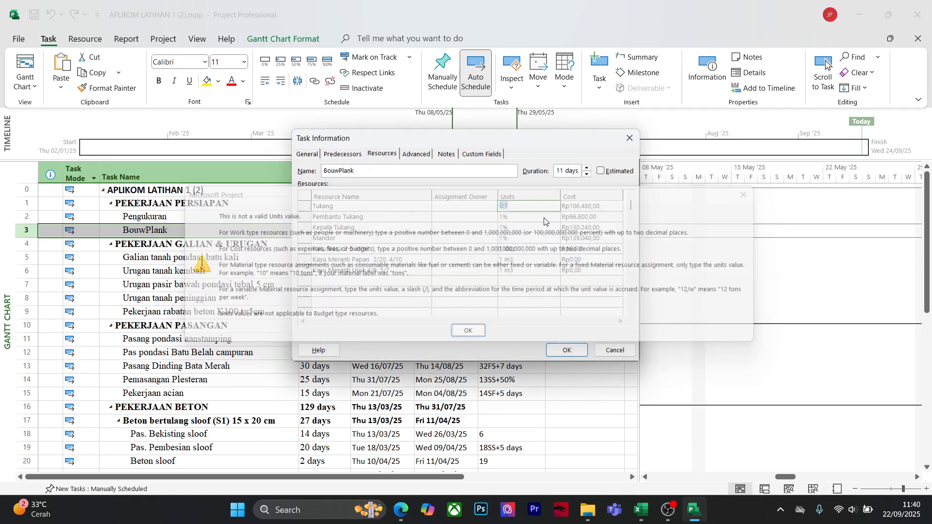
pyautogui.press('Return')
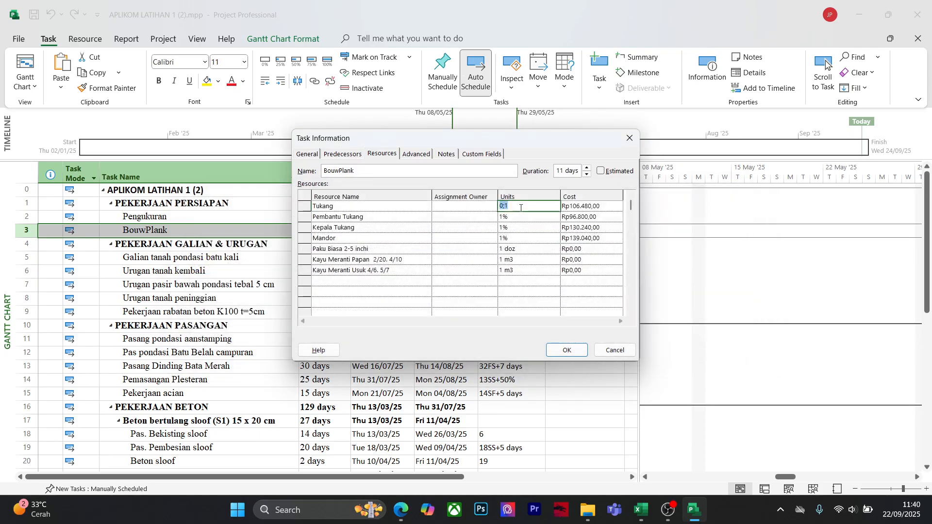
pyautogui.press('Return')
pyautogui.click(546, 207)
pyautogui.click(613, 350)
pyautogui.click(582, 288)
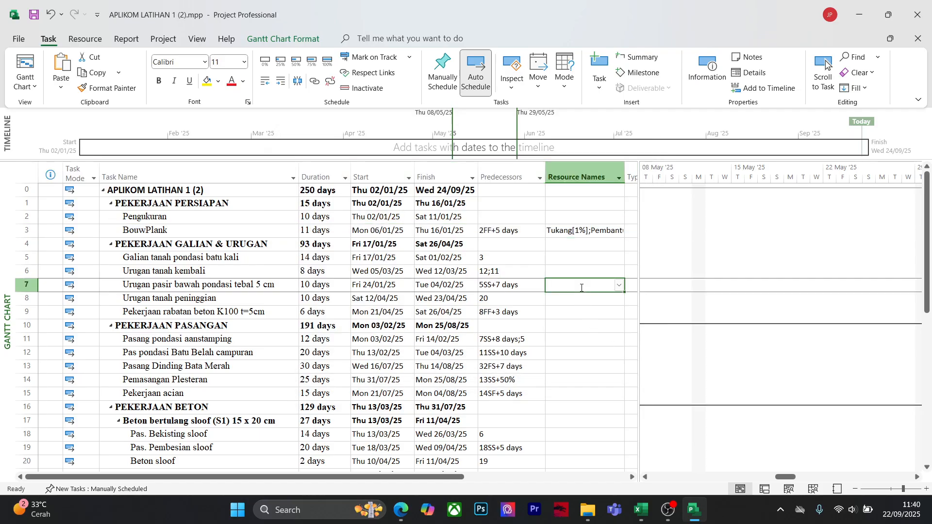
# Look through the Resource Usage and Resource Sheet views and return to the Gantt Chart
pyautogui.click(23, 170)
pyautogui.rightClick(23, 170)
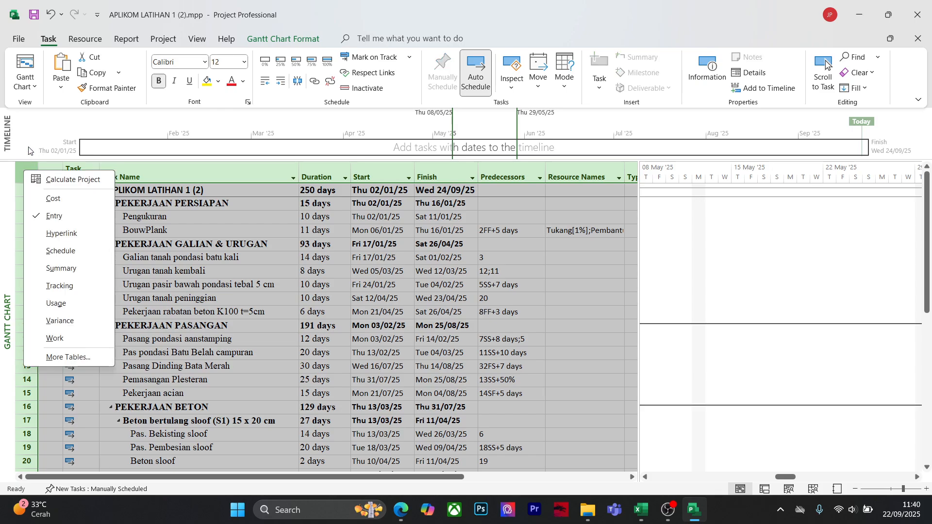
pyautogui.click(37, 90)
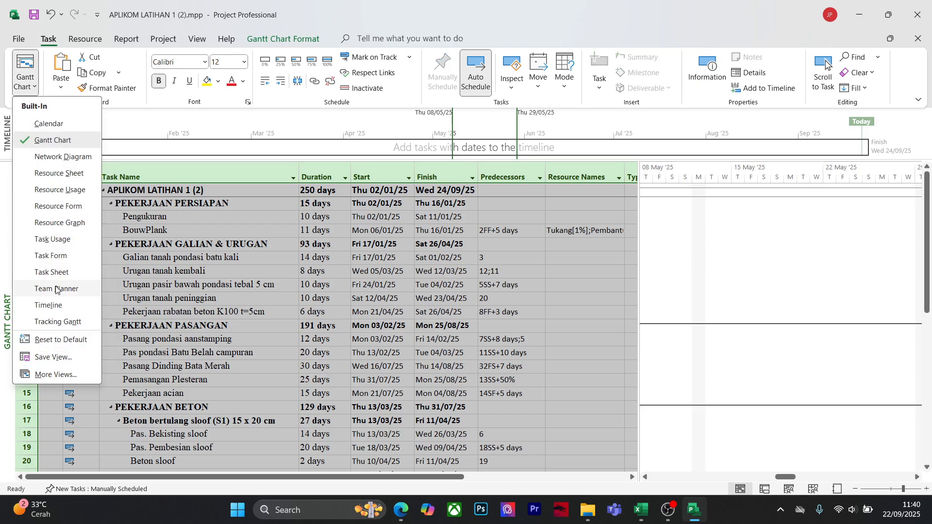
pyautogui.click(61, 192)
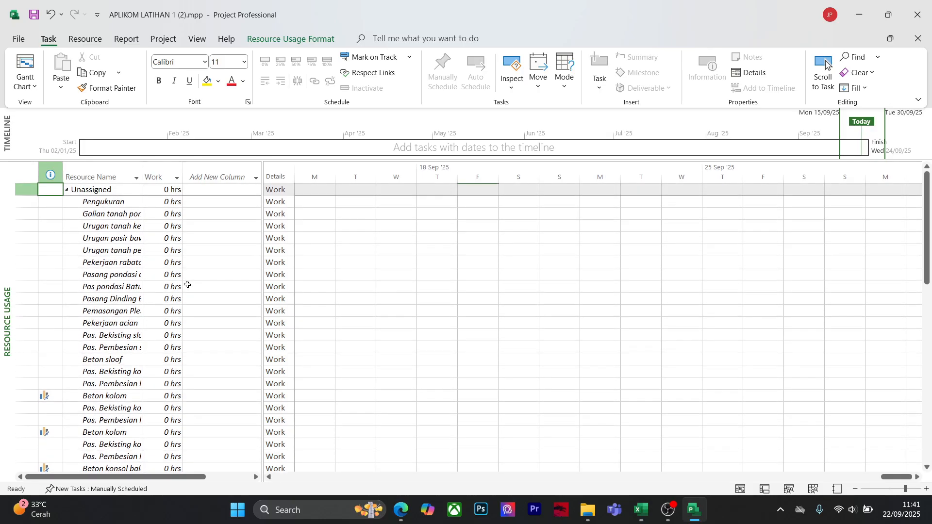
pyautogui.click(27, 87)
pyautogui.click(59, 174)
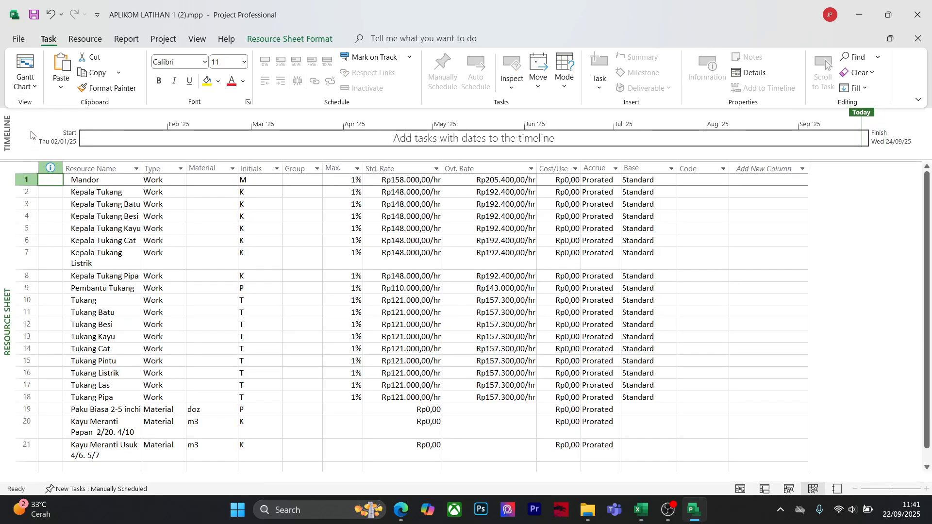
pyautogui.click(717, 291)
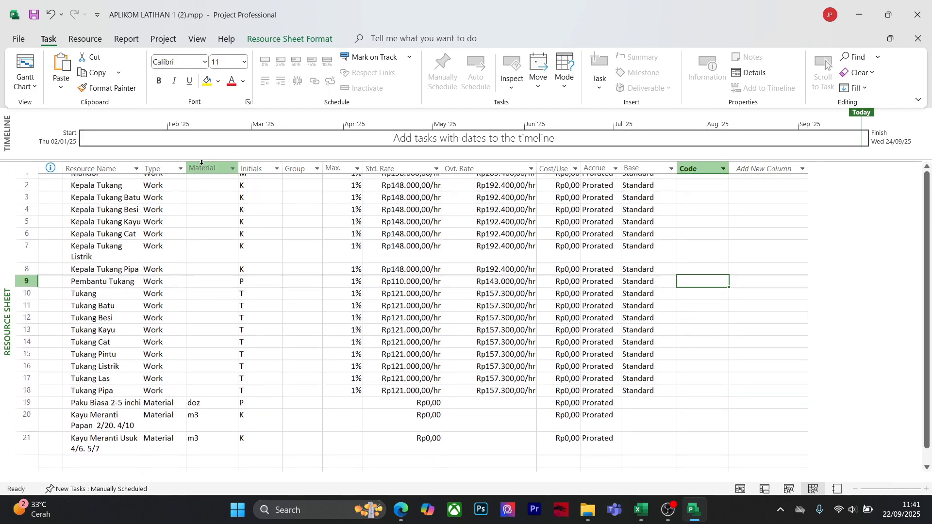
pyautogui.click(32, 80)
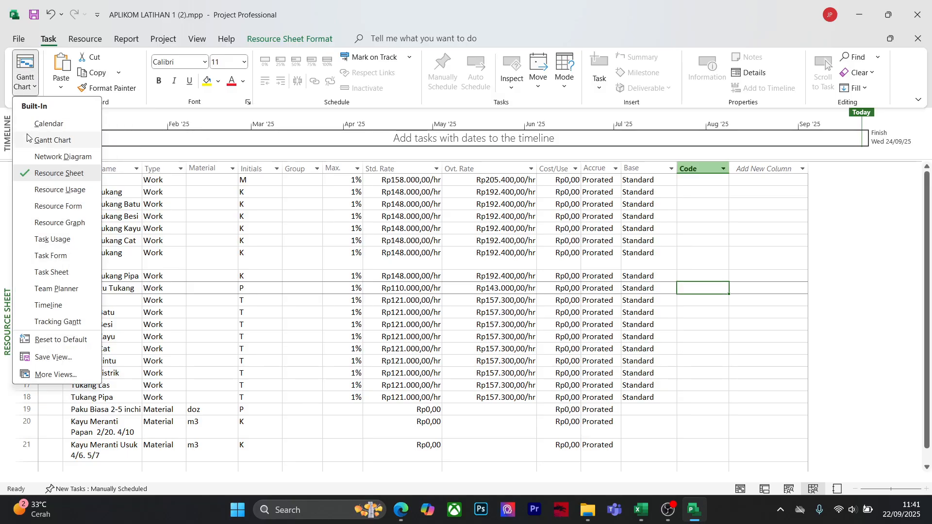
pyautogui.click(49, 140)
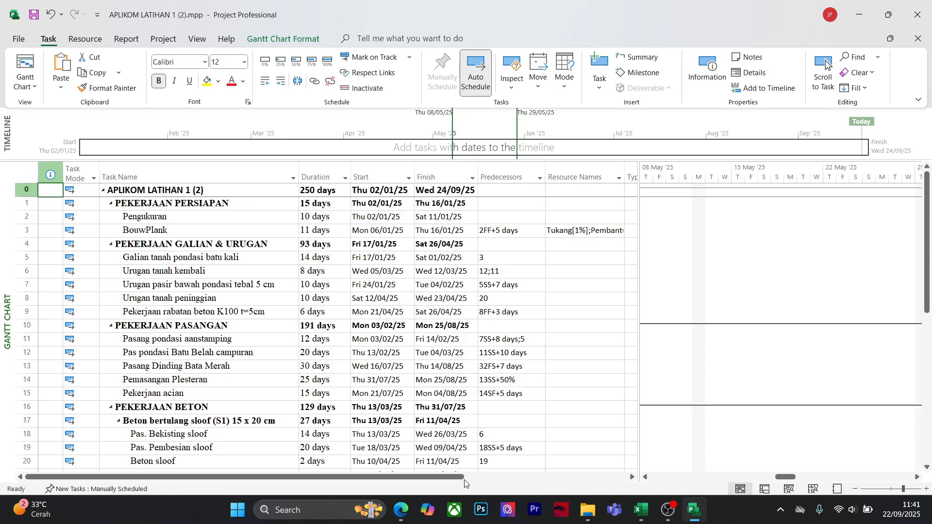
# Check the resource names assigned to the BouwPlank task and reselect the Gantt Chart view
pyautogui.moveTo(465, 481); pyautogui.dragTo(536, 479)
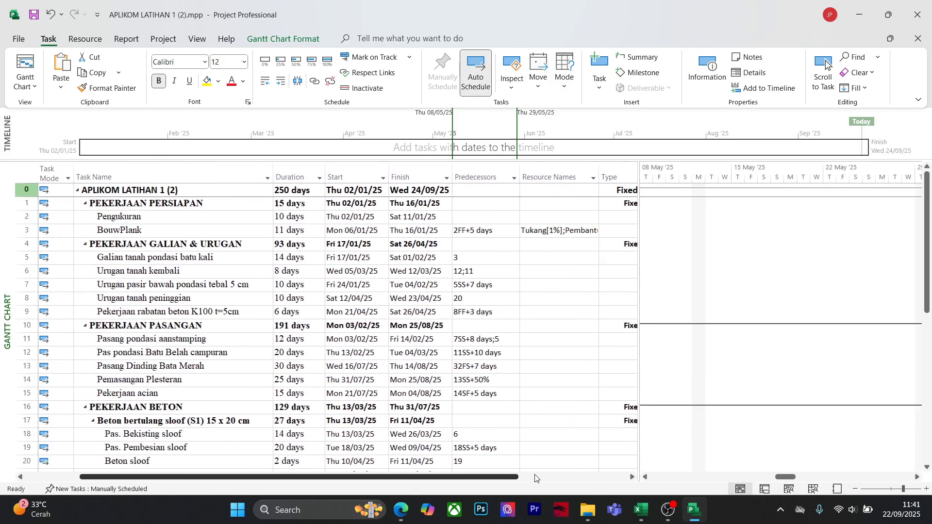
pyautogui.click(573, 230)
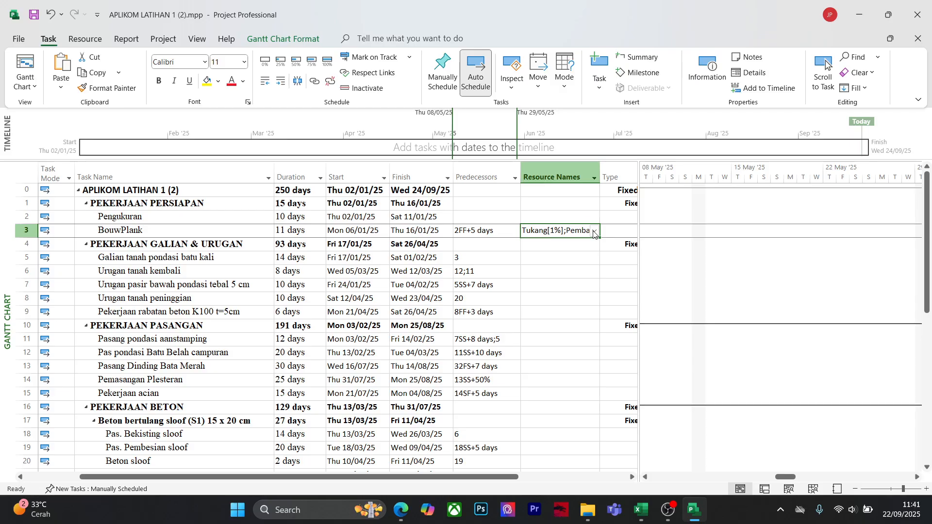
pyautogui.click(593, 232)
pyautogui.click(593, 232)
pyautogui.click(573, 312)
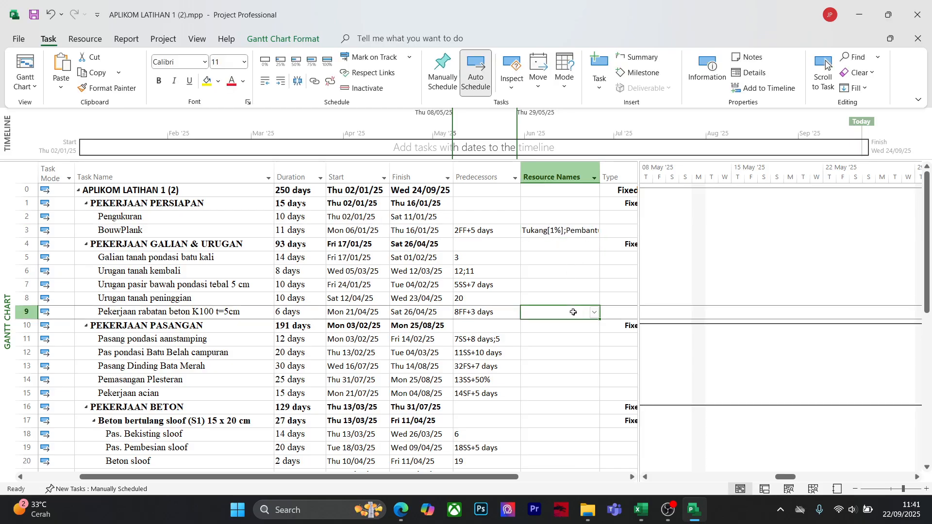
pyautogui.click(557, 248)
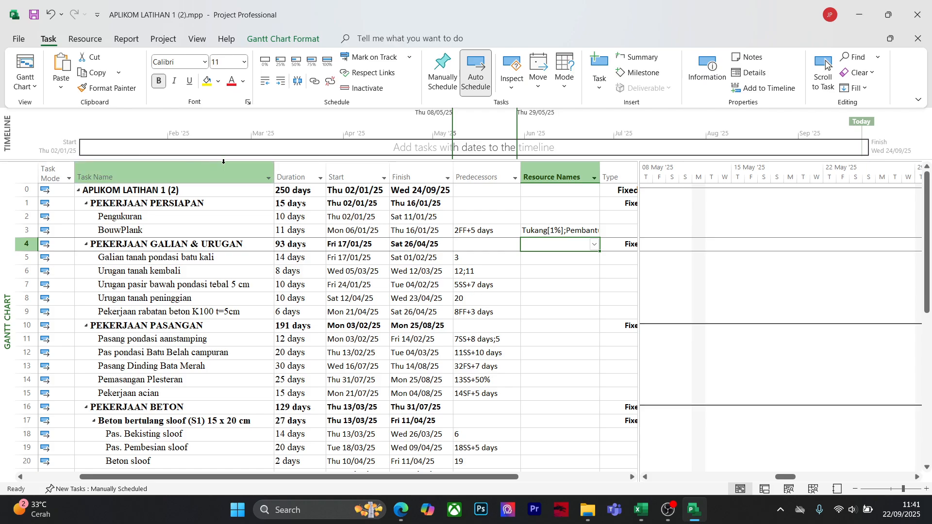
pyautogui.click(26, 82)
pyautogui.click(38, 140)
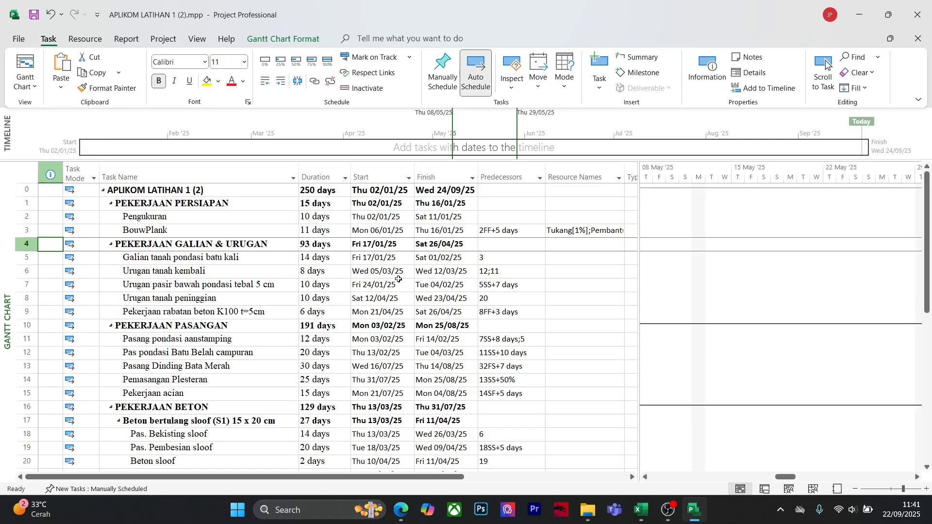
# Close the project and save the changes to APLIKOM LATIHAN 1 (2).mpp
pyautogui.click(563, 287)
pyautogui.hotkey('alt', 'F4')
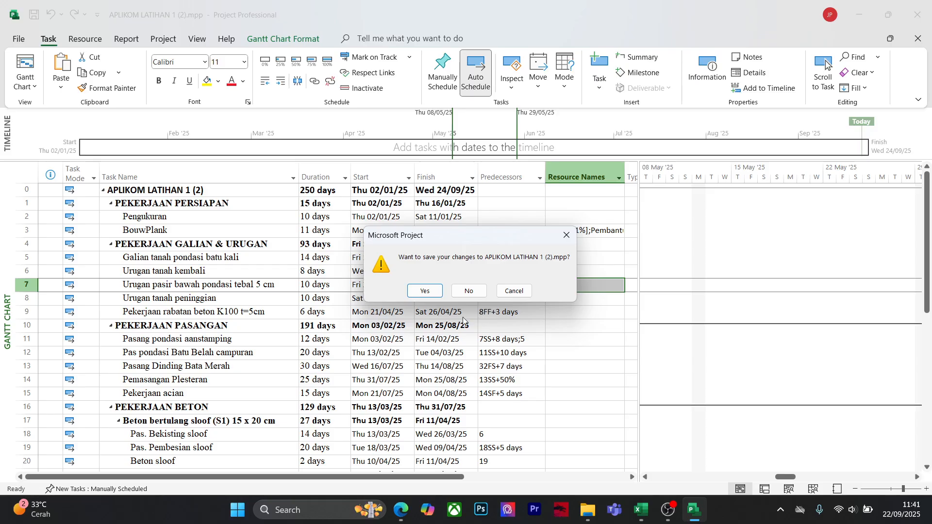
pyautogui.click(435, 290)
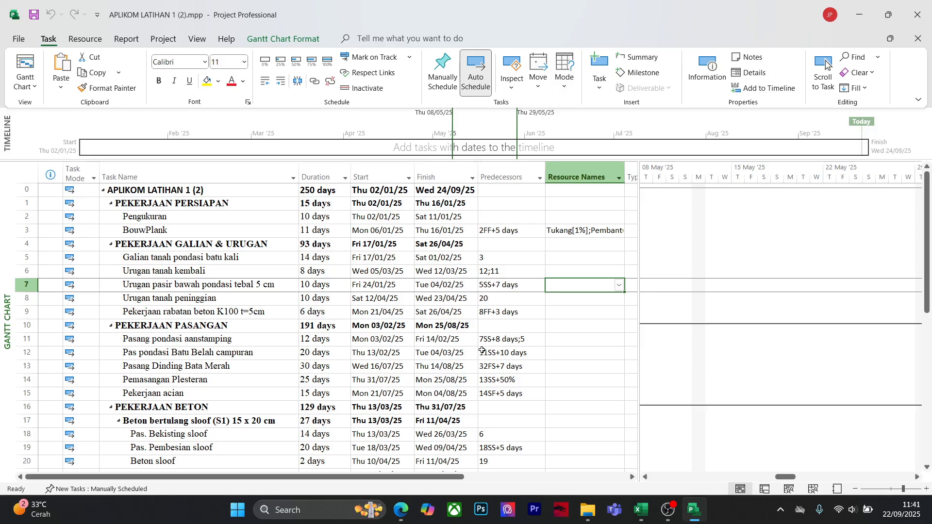
pyautogui.scroll(-3, 480, 350)
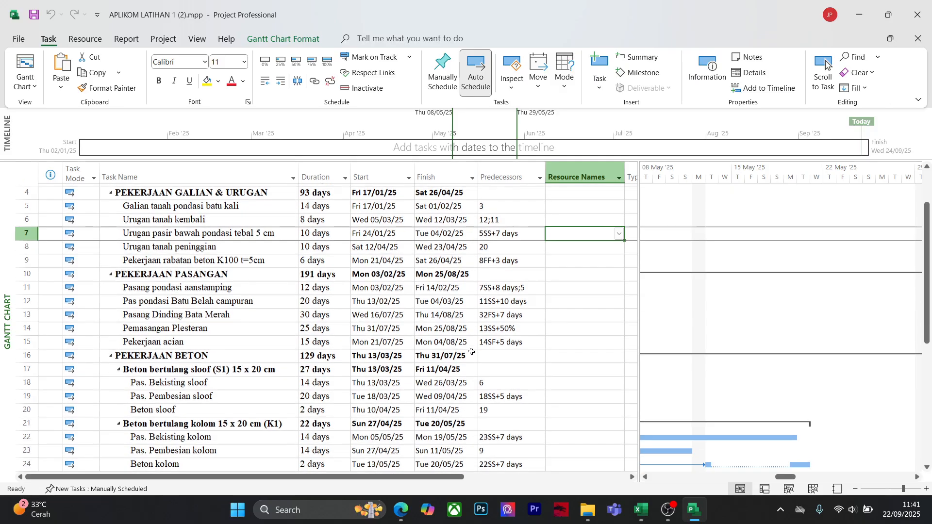
pyautogui.scroll(1, 473, 355)
pyautogui.scroll(2, 473, 355)
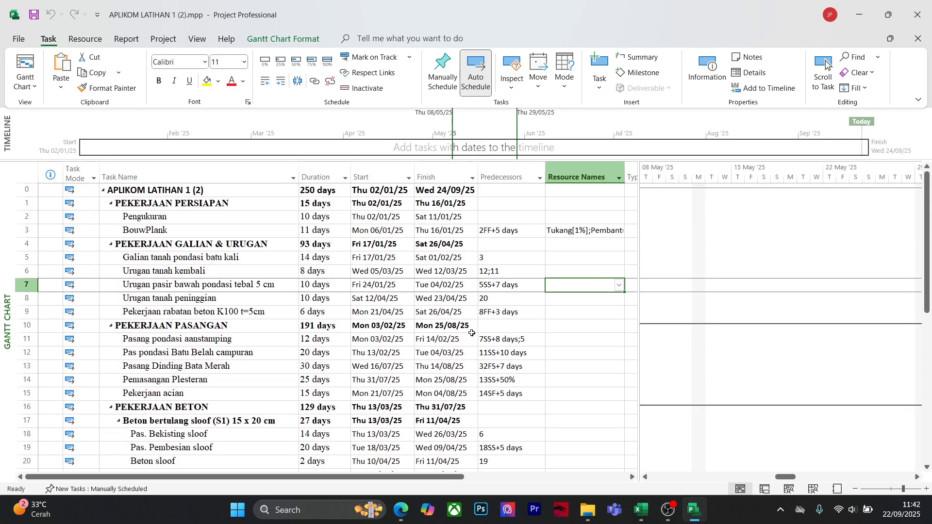
pyautogui.click(567, 335)
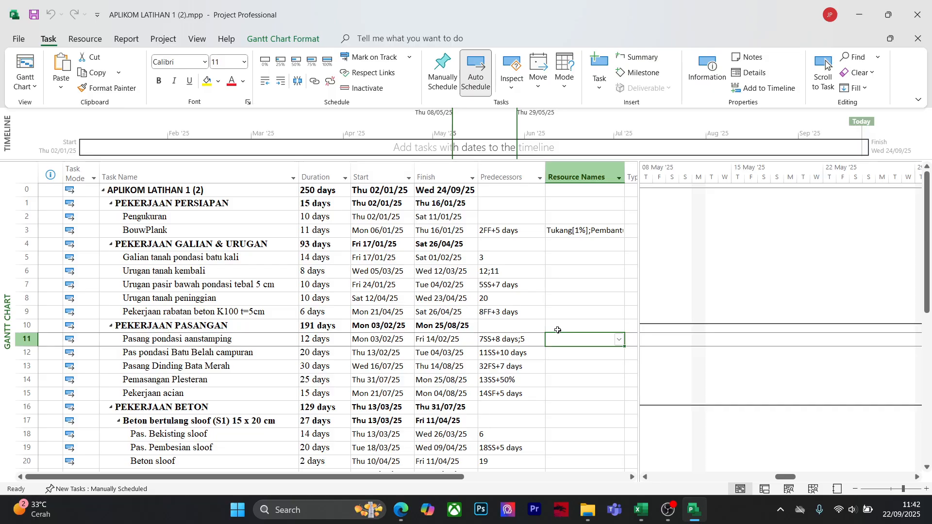
pyautogui.scroll(-1, 556, 328)
pyautogui.scroll(1, 553, 327)
# Switch to the Soal 2.xlsx workbook in Excel and copy the work item names in A1:A41 of Sheet2
pyautogui.moveTo(641, 510)
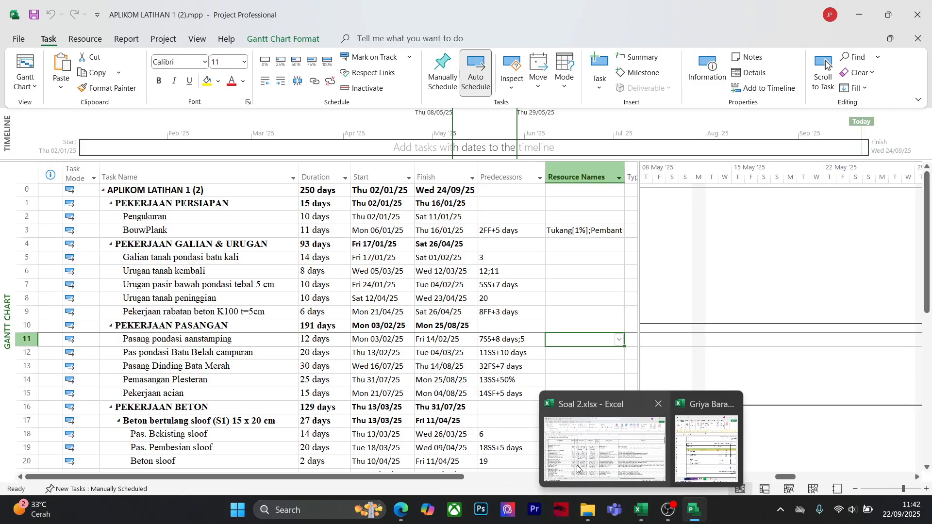
pyautogui.moveTo(701, 462)
pyautogui.click(604, 449)
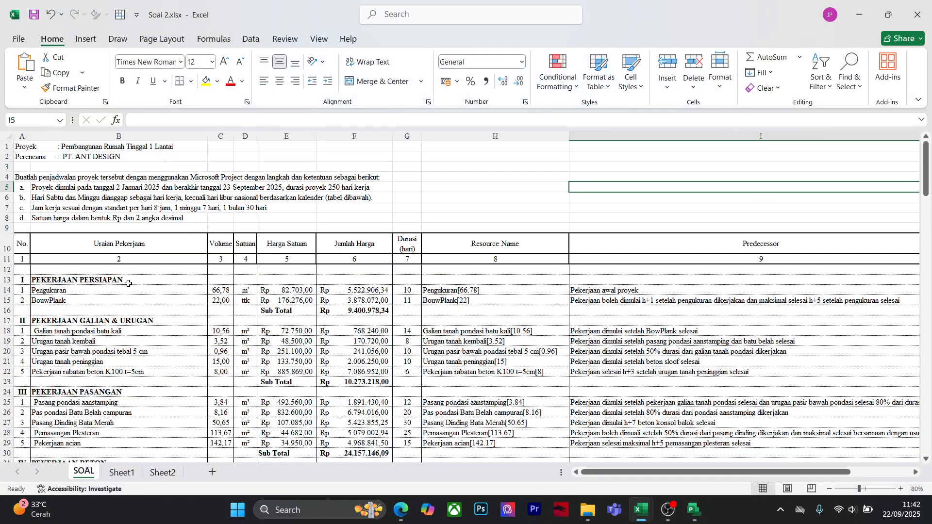
pyautogui.moveTo(137, 279); pyautogui.dragTo(140, 333)
pyautogui.click(124, 472)
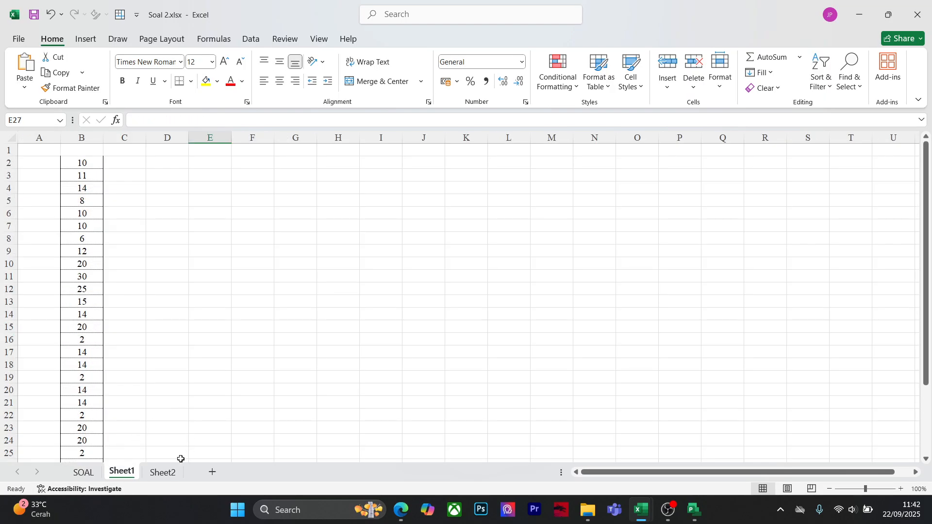
pyautogui.click(151, 475)
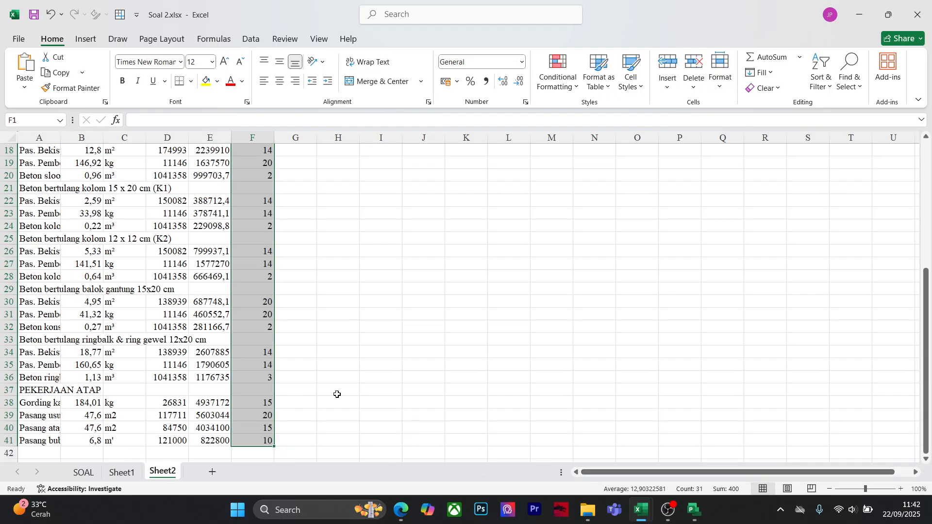
pyautogui.scroll(6, 184, 322)
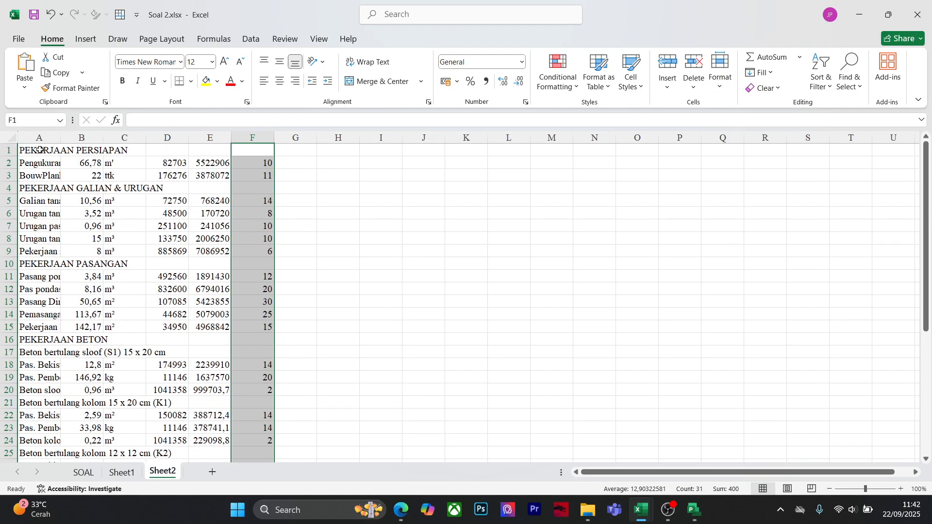
pyautogui.moveTo(39, 150); pyautogui.dragTo(33, 442)
pyautogui.hotkey('ctrl', 'c')
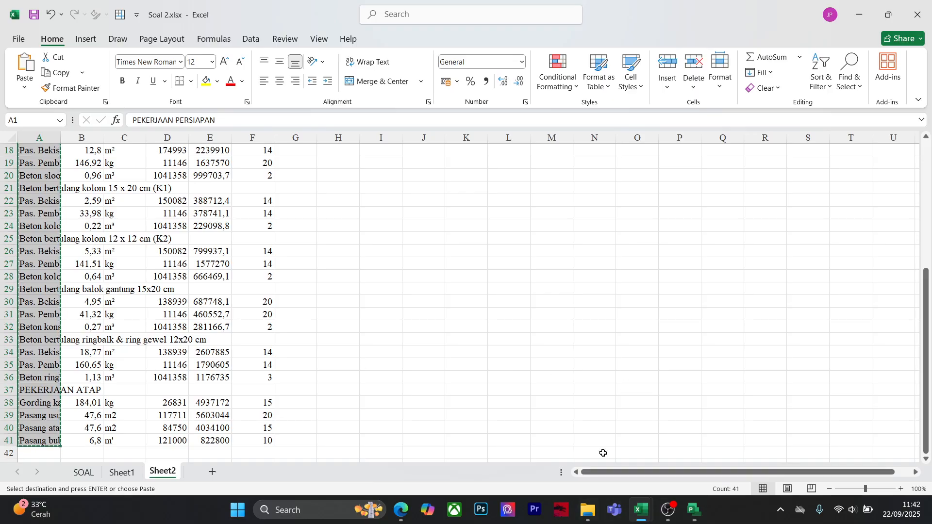
# Switch to the APLIKOM LATIHAN 1 (2).mpp project in Project and show its Resource Sheet view
pyautogui.click(693, 511)
pyautogui.click(594, 446)
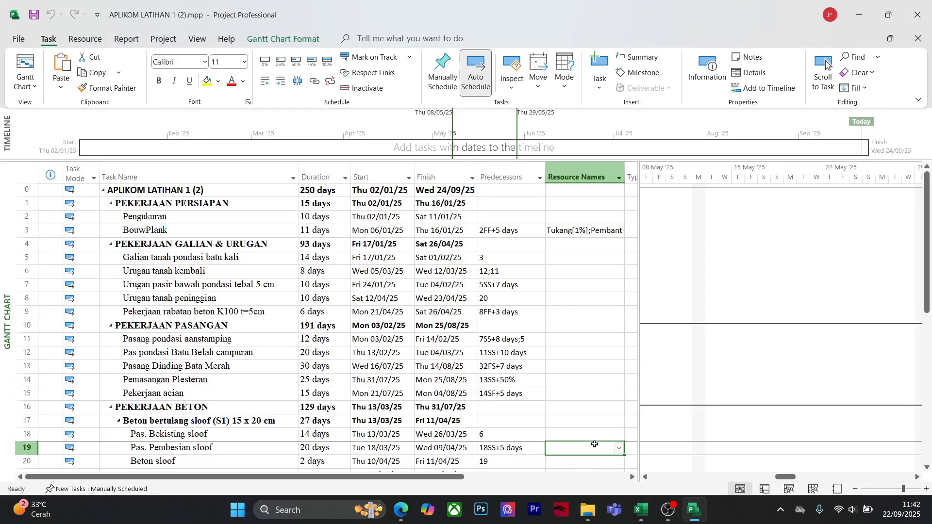
pyautogui.click(25, 82)
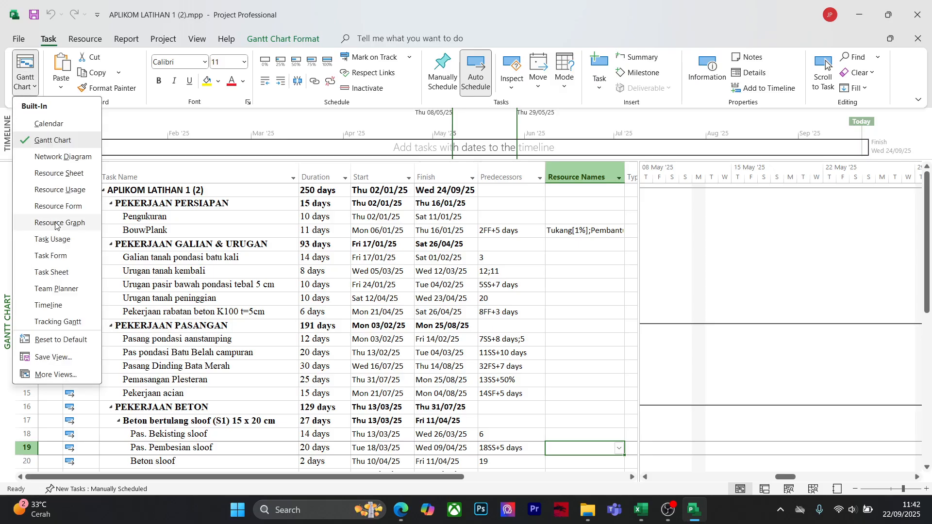
pyautogui.click(68, 178)
# Paste the copied work item names as new resources in the first empty row below Kayu Meranti Usuk 4/6. 5/7
pyautogui.scroll(-8, 239, 273)
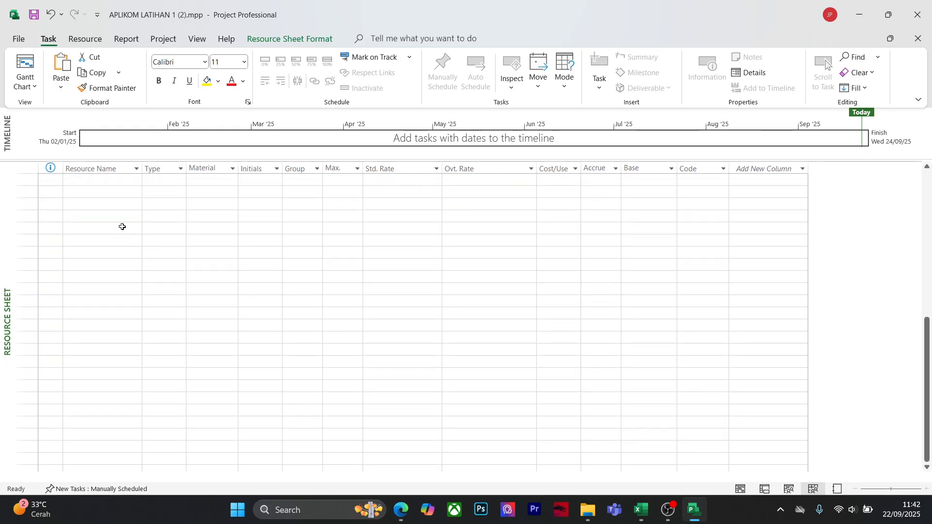
pyautogui.scroll(3, 152, 250)
pyautogui.click(113, 275)
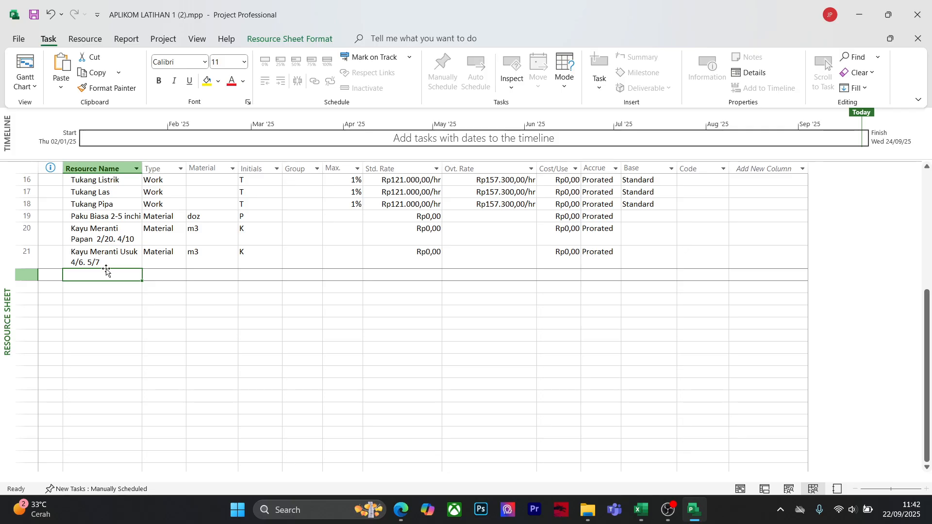
pyautogui.hotkey('ctrl', 'v')
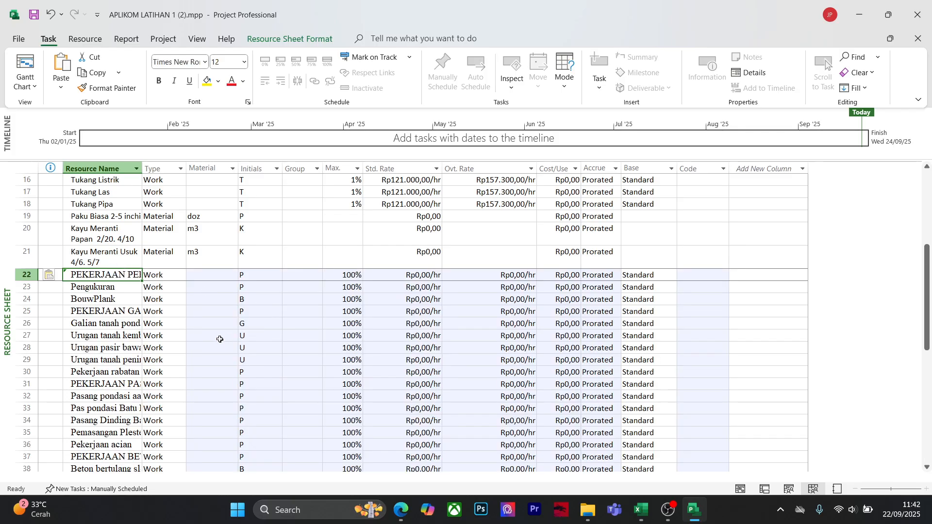
pyautogui.scroll(-10, 154, 286)
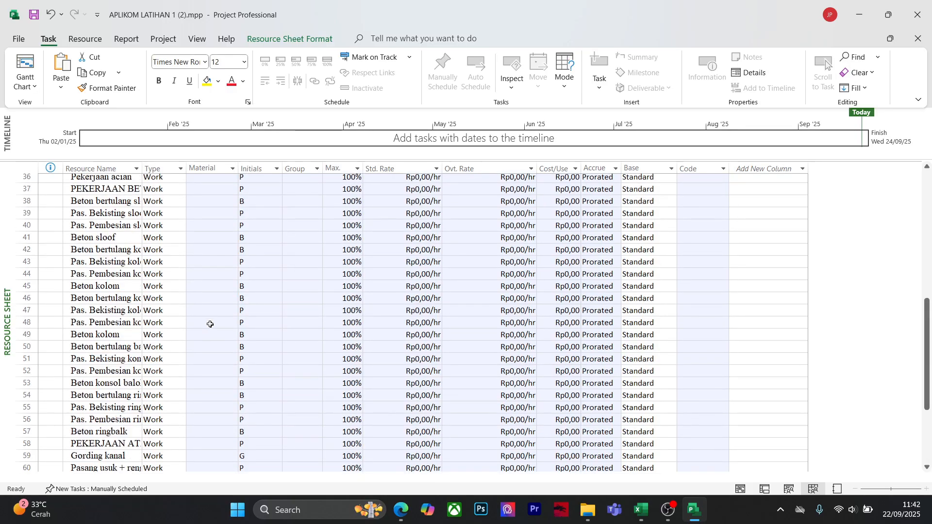
pyautogui.scroll(11, 208, 323)
pyautogui.scroll(1, 210, 325)
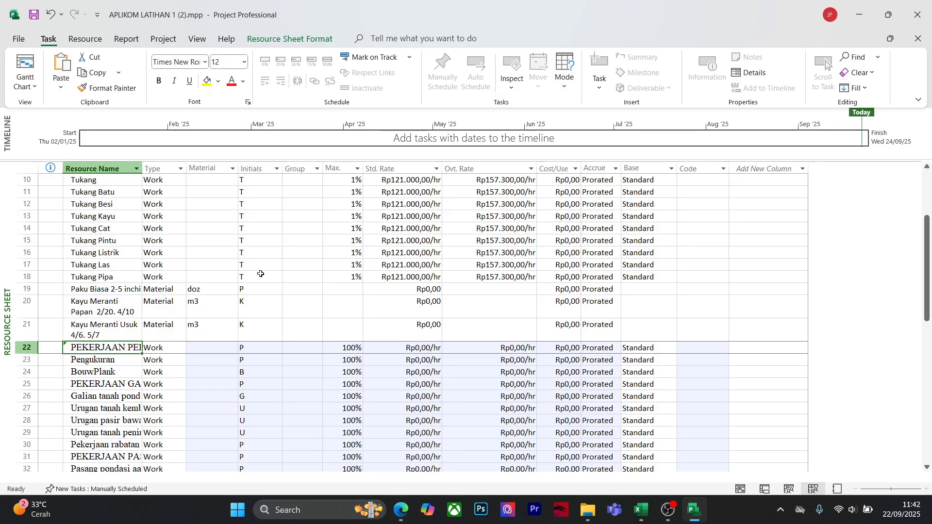
# Switch to the Griya Barada Candra.xlsx workbook in Excel and copy the Paku Biasa 2-5 inchi unit price in G49 of the AHSP sheet
pyautogui.click(412, 301)
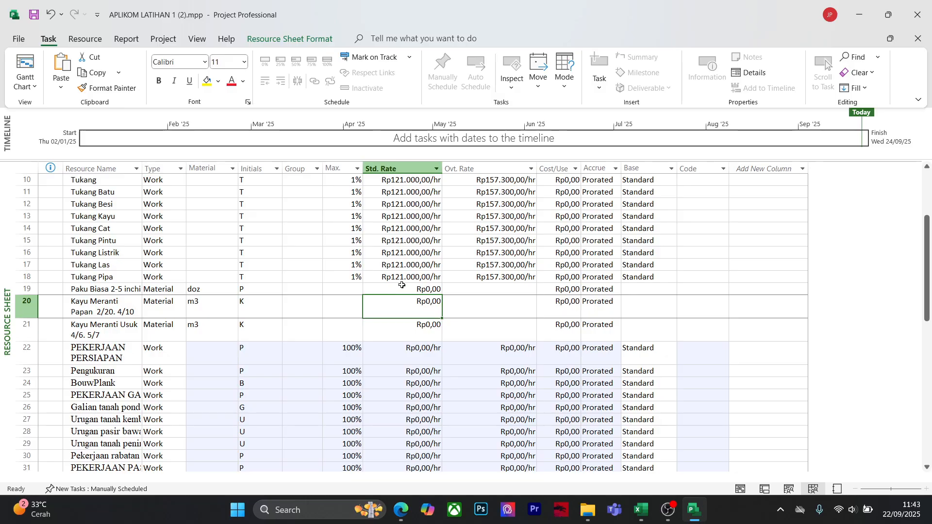
pyautogui.press('Up')
pyautogui.moveTo(650, 512)
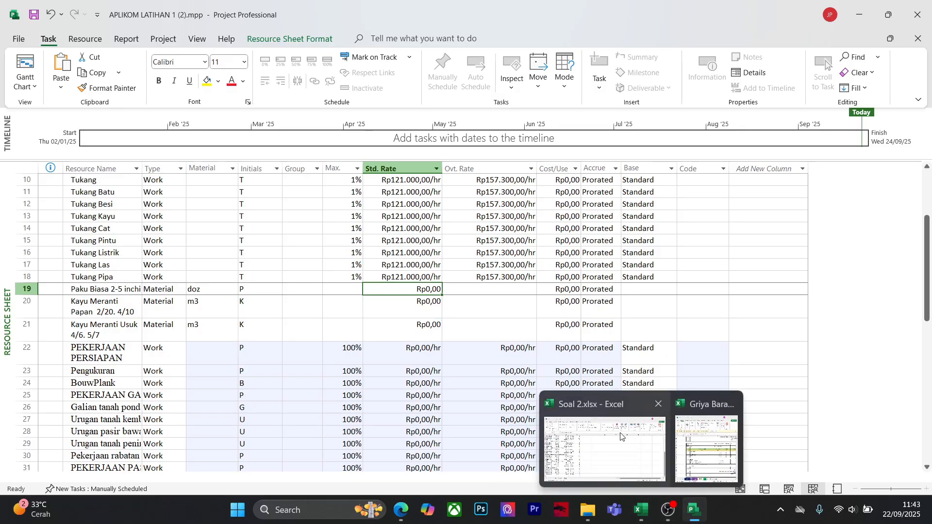
pyautogui.click(706, 449)
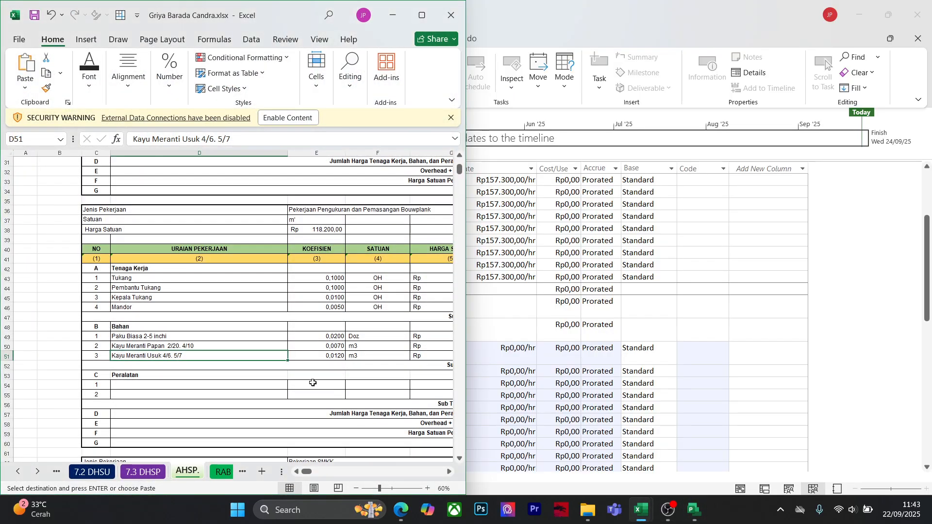
pyautogui.click(371, 367)
pyautogui.click(449, 472)
pyautogui.click(449, 472)
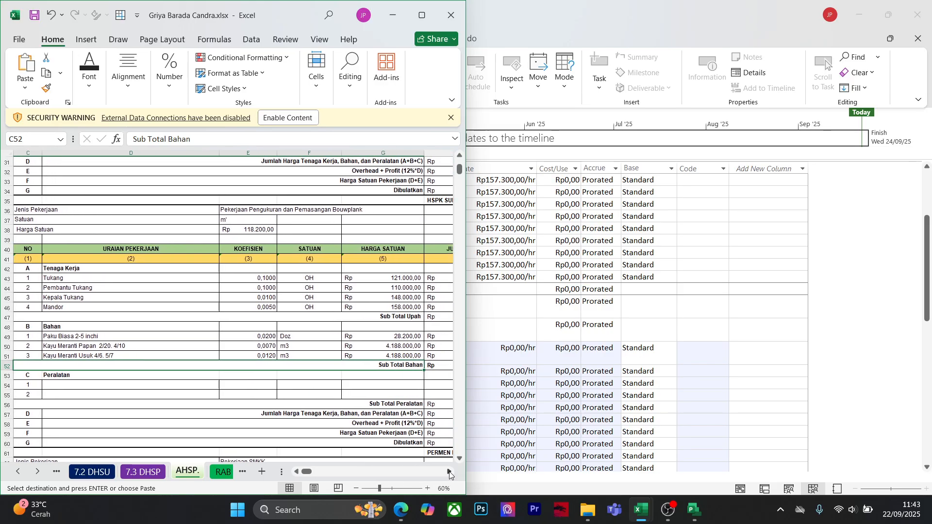
pyautogui.click(408, 337)
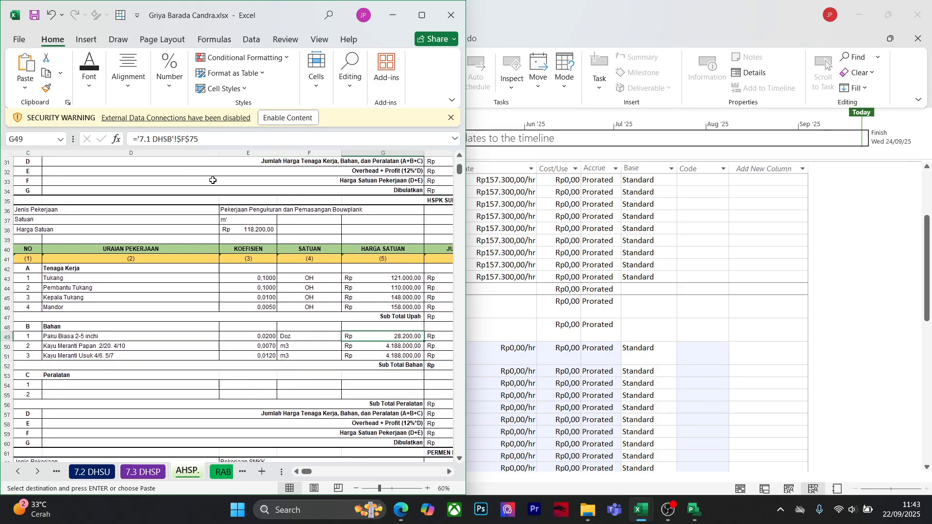
pyautogui.click(25, 88)
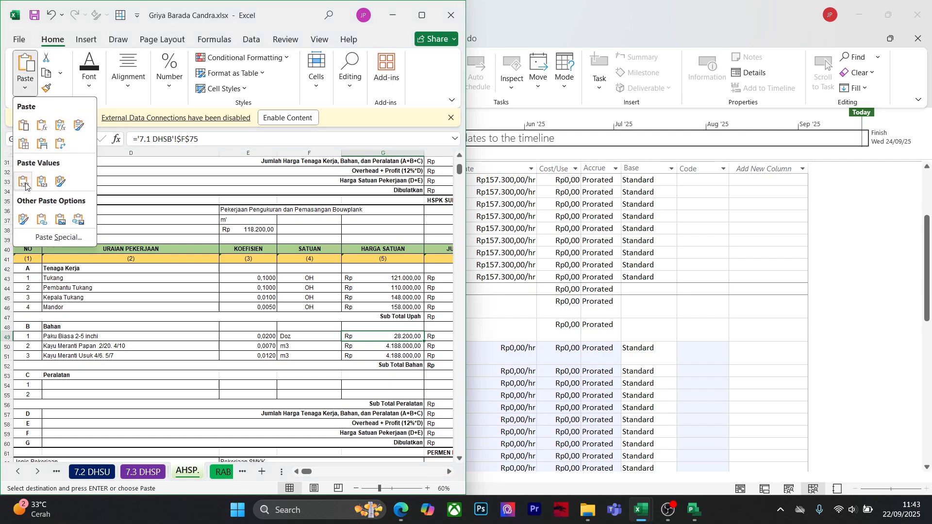
pyautogui.click(52, 78)
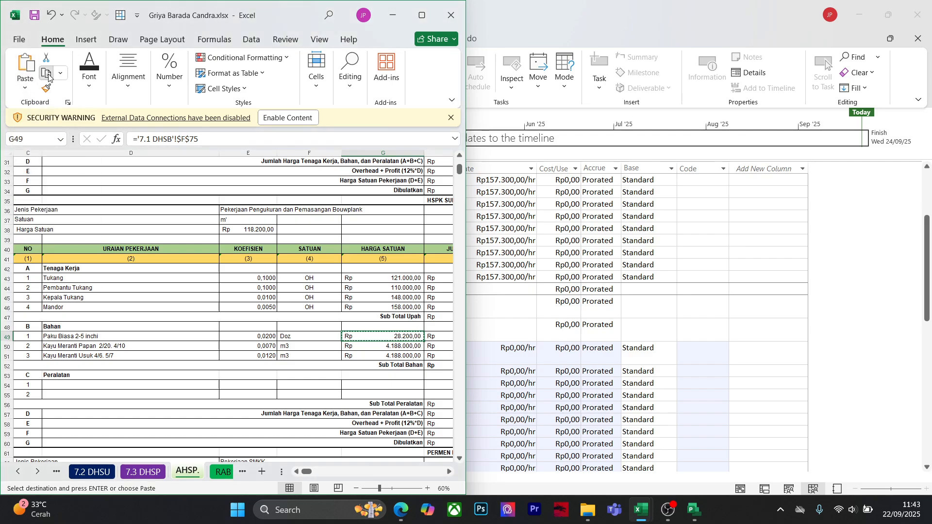
# Return to the Project resource sheet and paste Rp28.200,00 as the standard rate of Paku Biasa 2-5 inchi
pyautogui.click(614, 313)
pyautogui.click(553, 290)
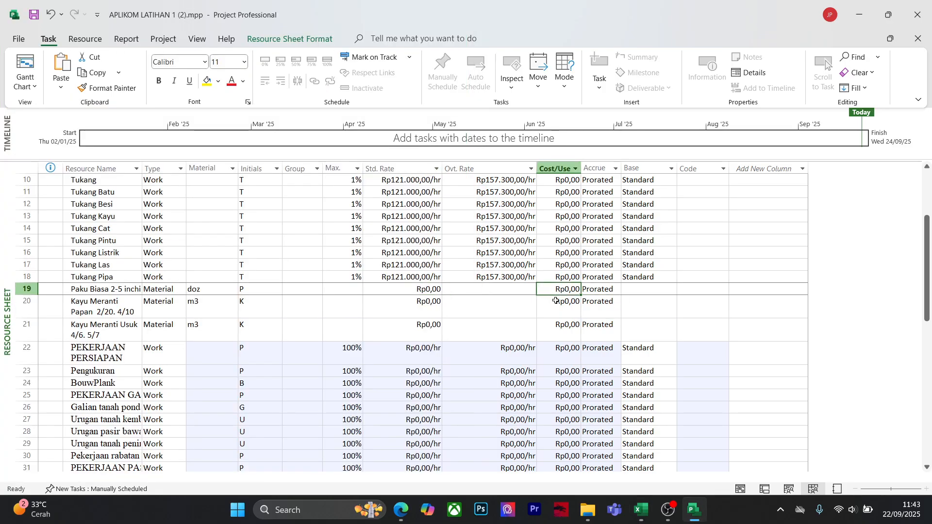
pyautogui.click(425, 292)
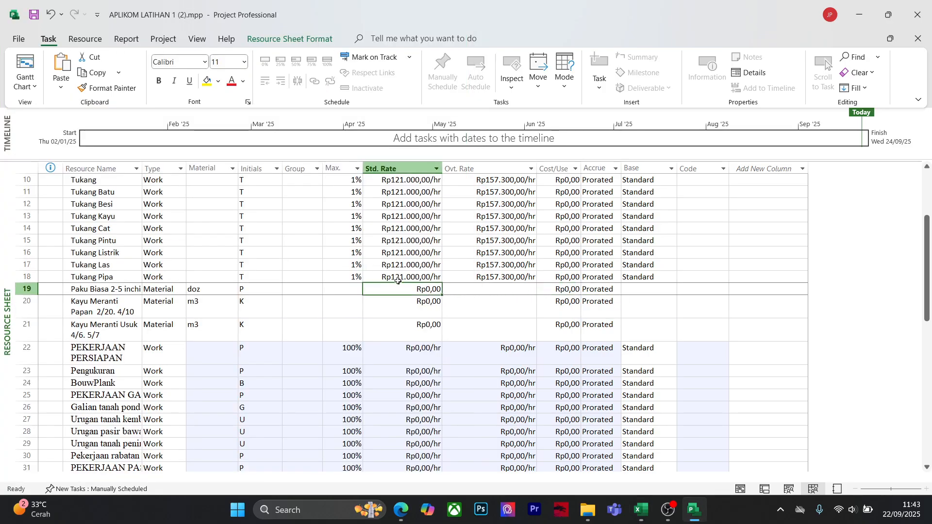
pyautogui.hotkey('ctrl', 'v')
pyautogui.click(415, 310)
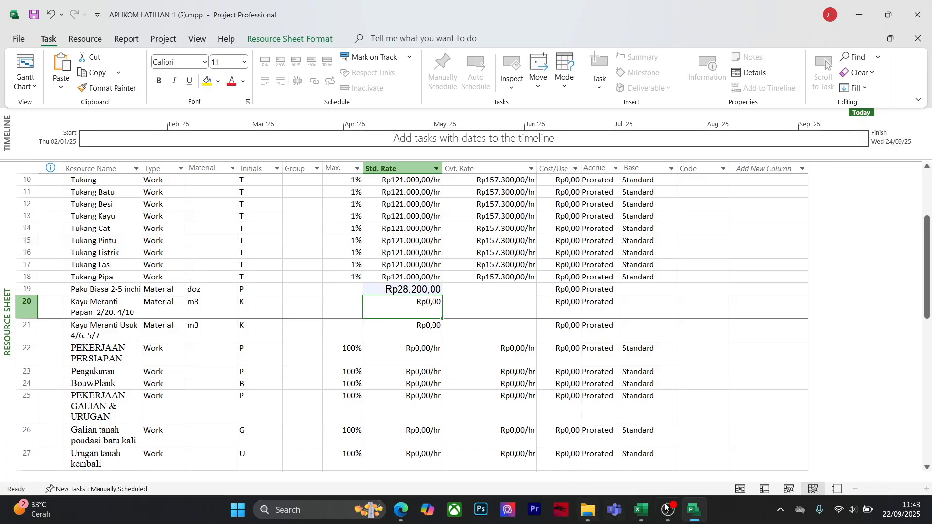
# Set the resource type of PEKERJAAN PERSIAPAN to Material and fill it down through row 62, Pasang bubungan atap
pyautogui.scroll(-2, 207, 347)
pyautogui.scroll(-1, 208, 346)
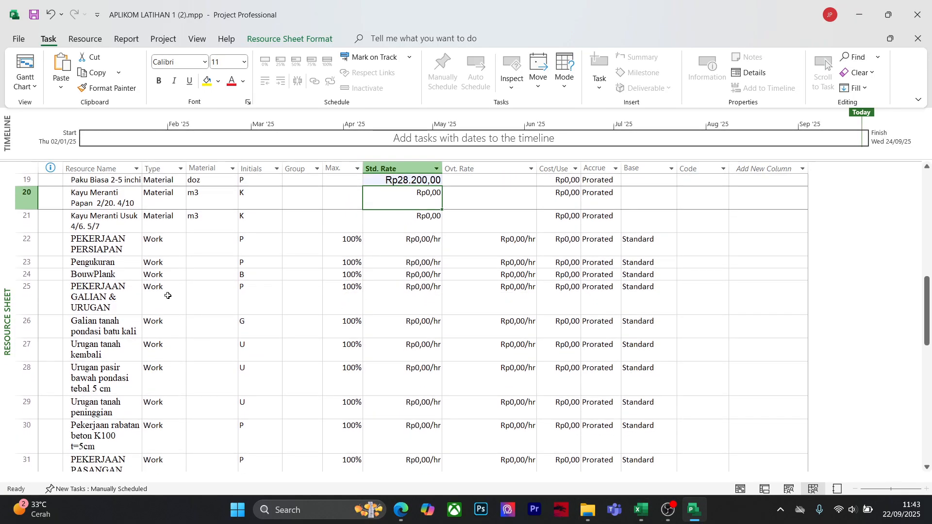
pyautogui.click(168, 245)
pyautogui.click(179, 252)
pyautogui.click(177, 270)
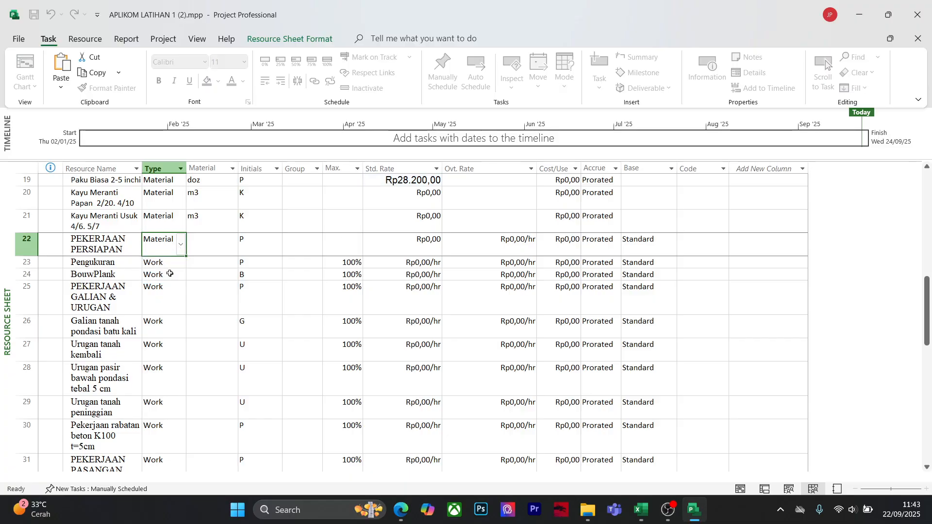
pyautogui.moveTo(186, 255); pyautogui.dragTo(166, 460)
pyautogui.moveTo(148, 159); pyautogui.dragTo(180, 254)
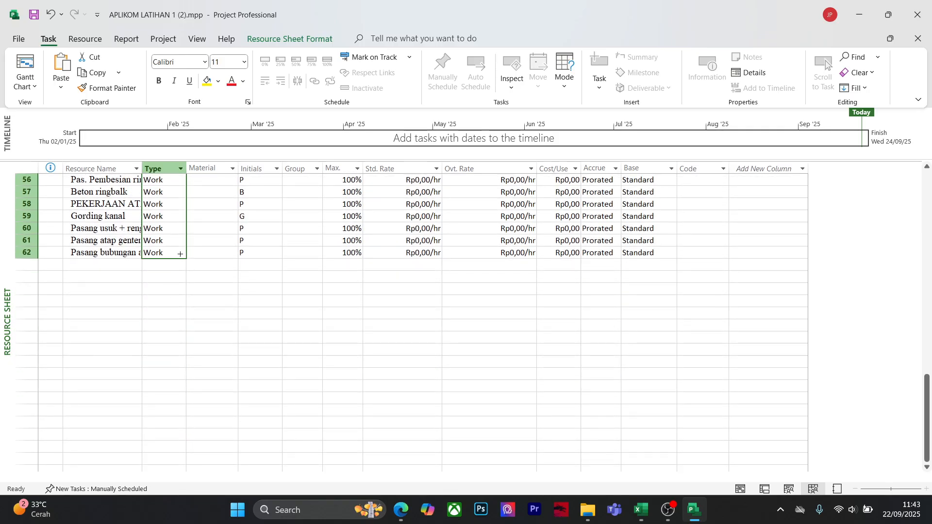
pyautogui.hotkey('ctrl', 'd')
pyautogui.click(277, 388)
pyautogui.scroll(10, 204, 357)
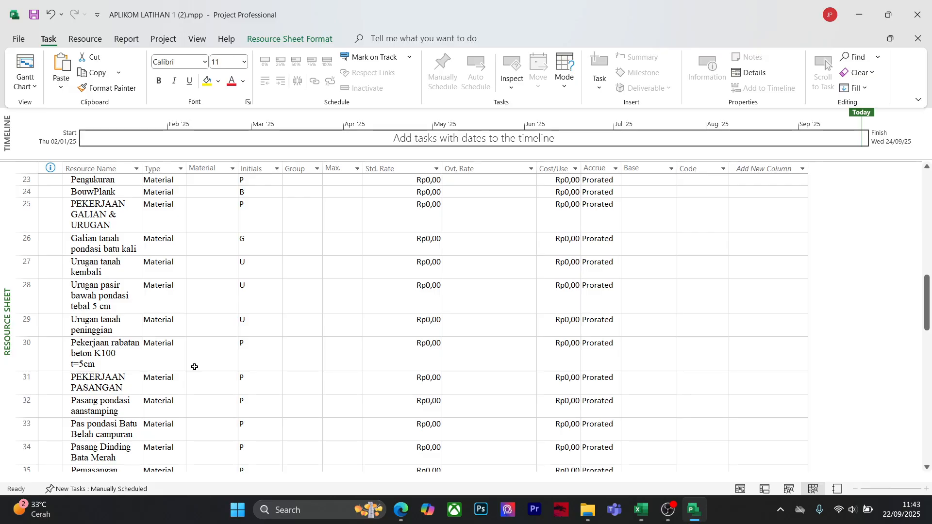
# Switch to the Soal 2.xlsx workbook in Excel and copy the units in C2:C41 of Sheet2
pyautogui.moveTo(641, 509)
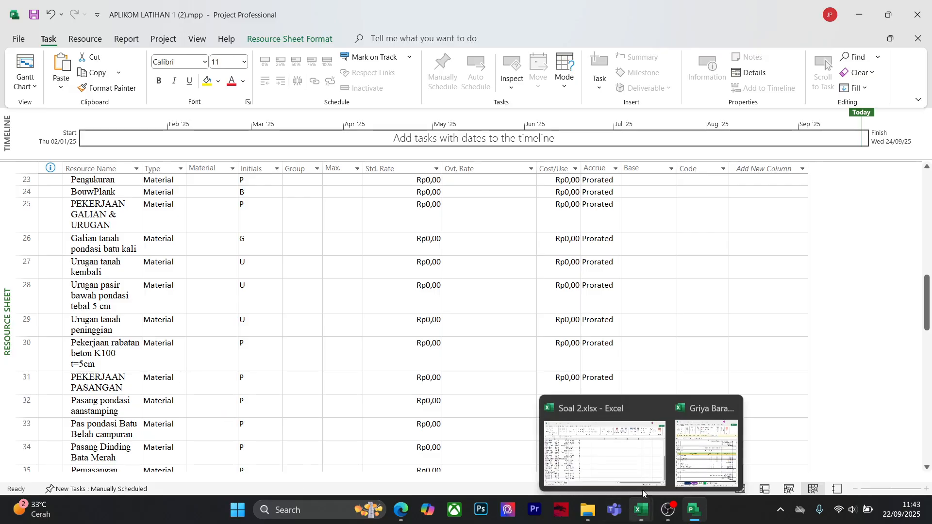
pyautogui.click(642, 457)
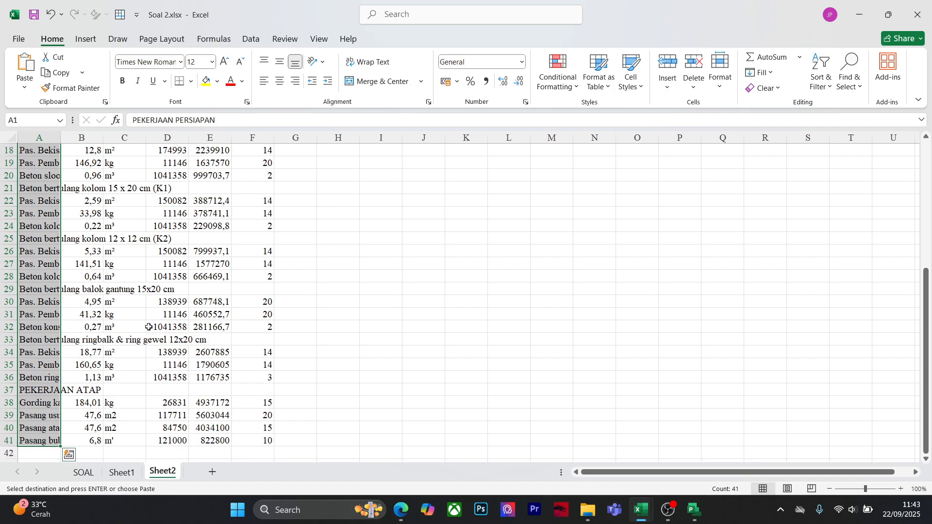
pyautogui.scroll(2, 149, 327)
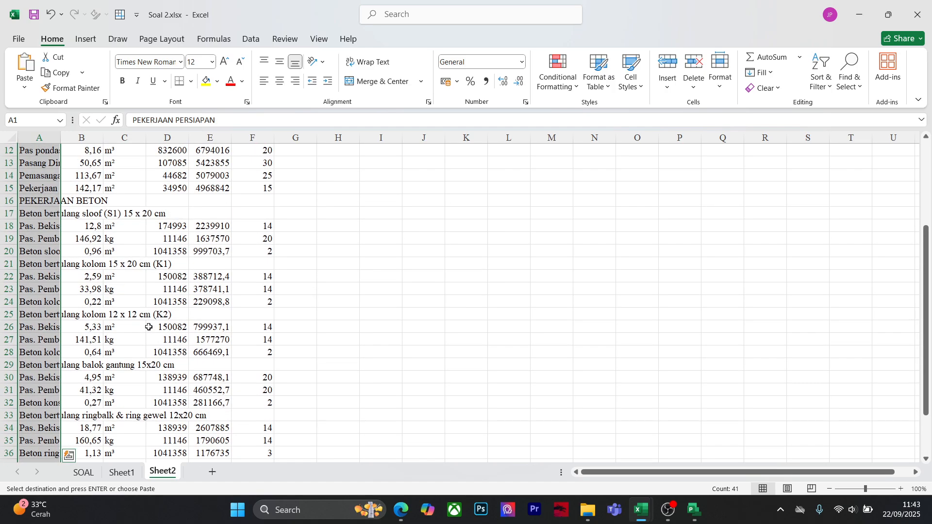
pyautogui.scroll(4, 148, 328)
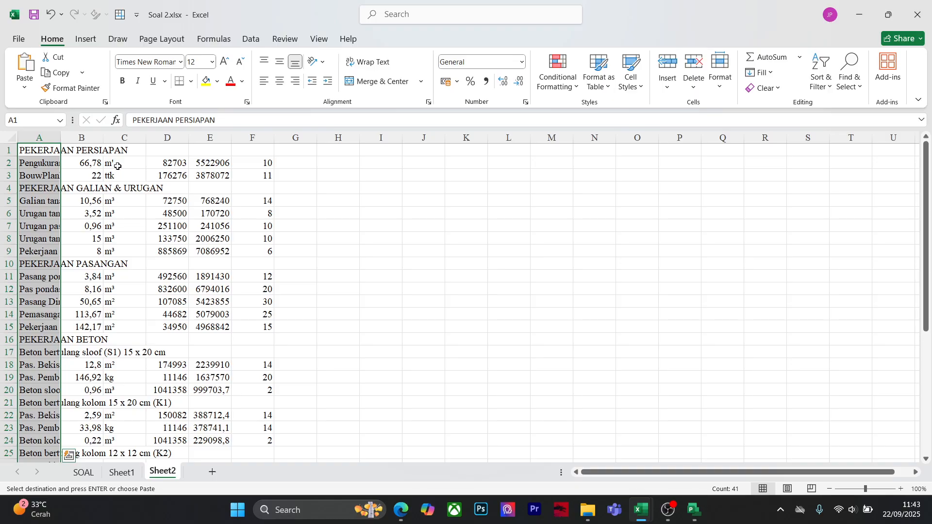
pyautogui.moveTo(118, 166); pyautogui.dragTo(119, 437)
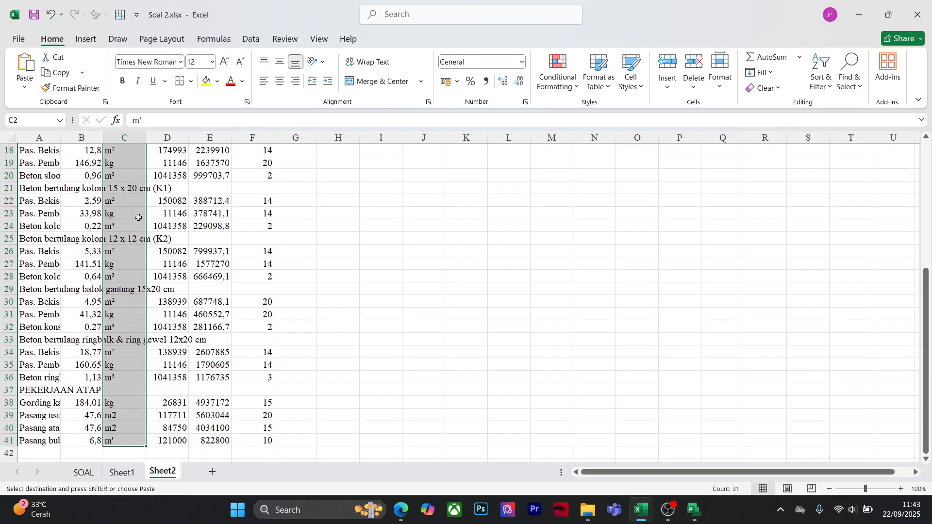
pyautogui.hotkey('ctrl', 'c')
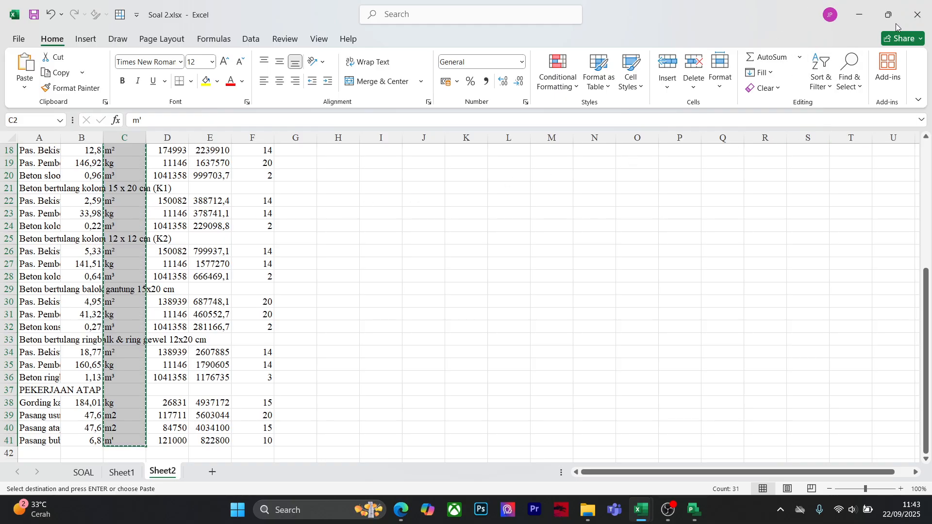
# Return to the Project resource sheet and paste the copied units as material labels, starting at the Pengukuran resource
pyautogui.hotkey('alt', 'Tab')
pyautogui.scroll(5, 270, 333)
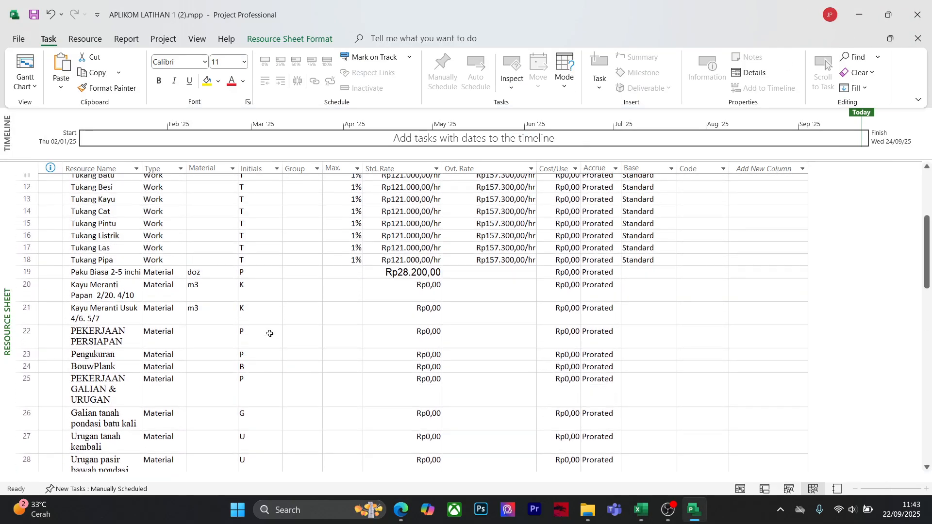
pyautogui.scroll(-2, 214, 356)
pyautogui.scroll(-1, 215, 356)
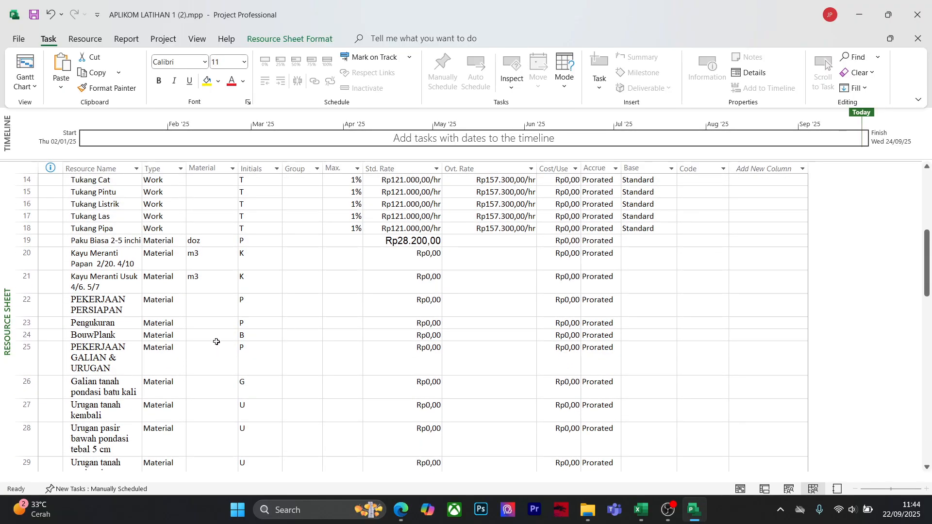
pyautogui.moveTo(643, 512)
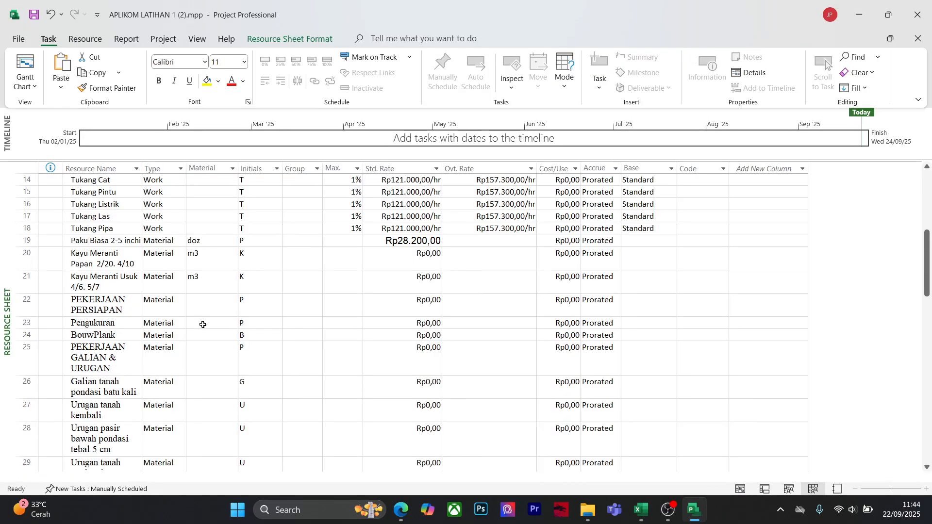
pyautogui.click(203, 324)
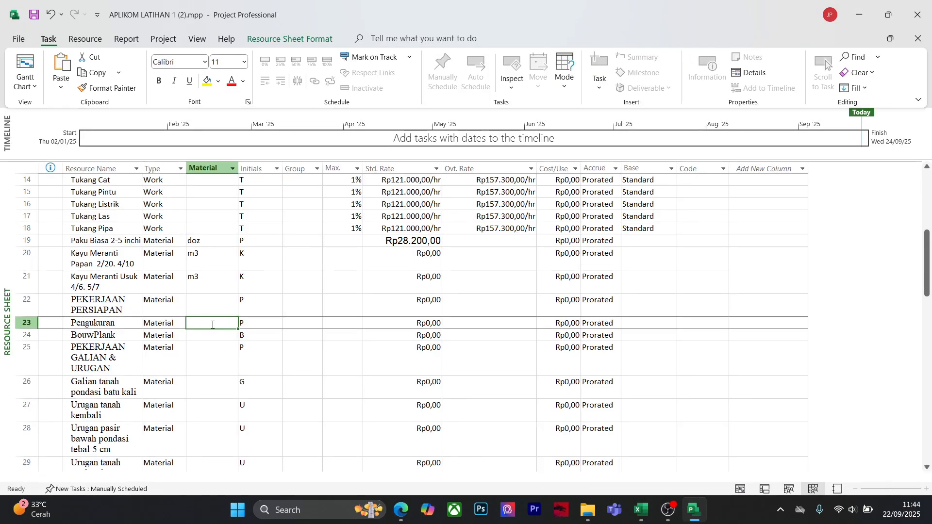
pyautogui.hotkey('ctrl', 'v')
pyautogui.scroll(-2, 204, 375)
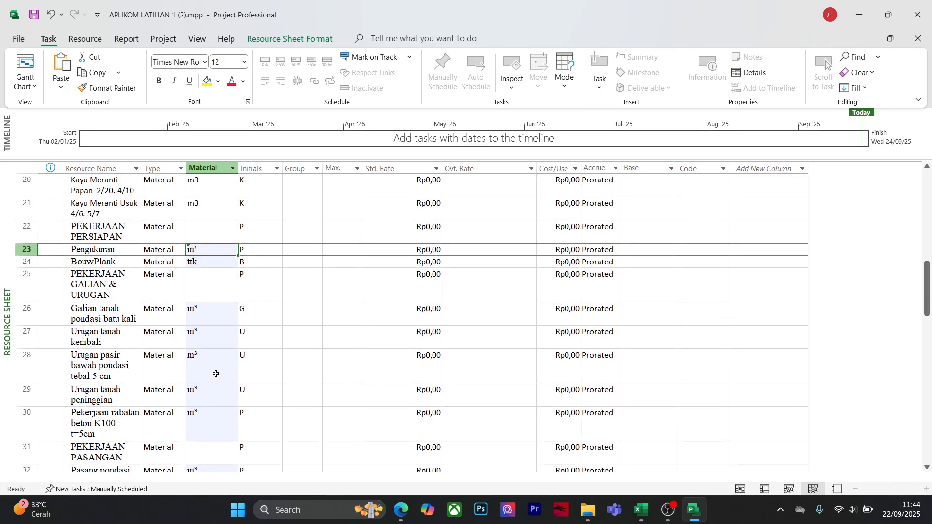
pyautogui.scroll(-10, 216, 374)
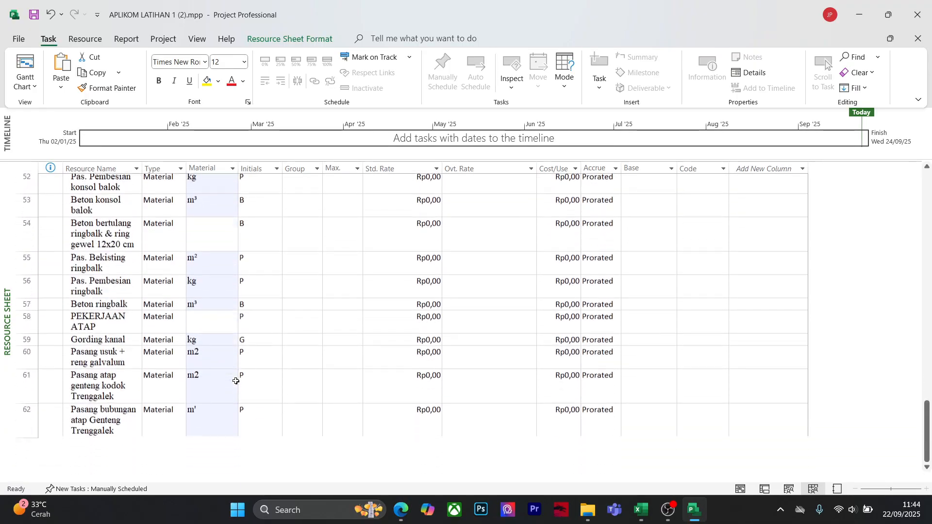
pyautogui.scroll(14, 245, 362)
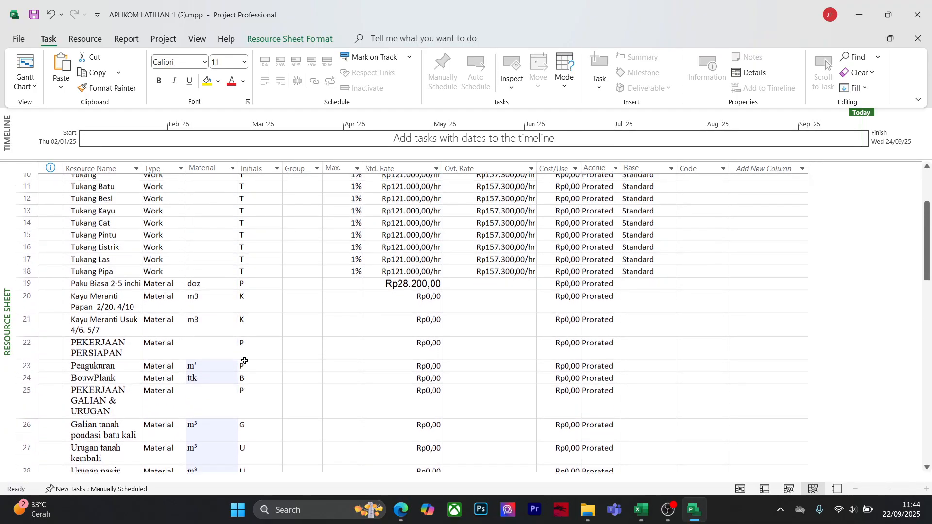
pyautogui.scroll(2, 244, 362)
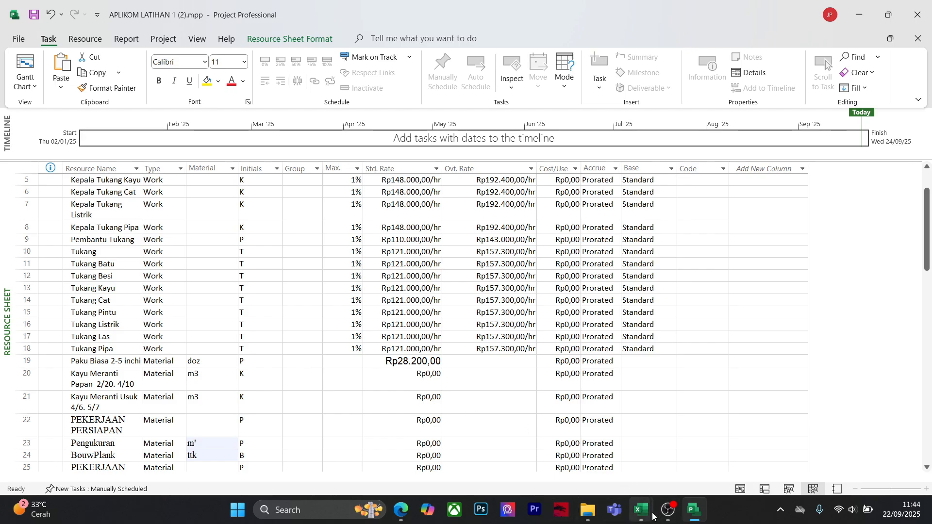
# Copy the Kayu Meranti Papan unit price from the Griya Barada Candra workbook in Excel and paste Rp4.188.000,00 as its standard rate in Project
pyautogui.moveTo(653, 515)
pyautogui.click(705, 455)
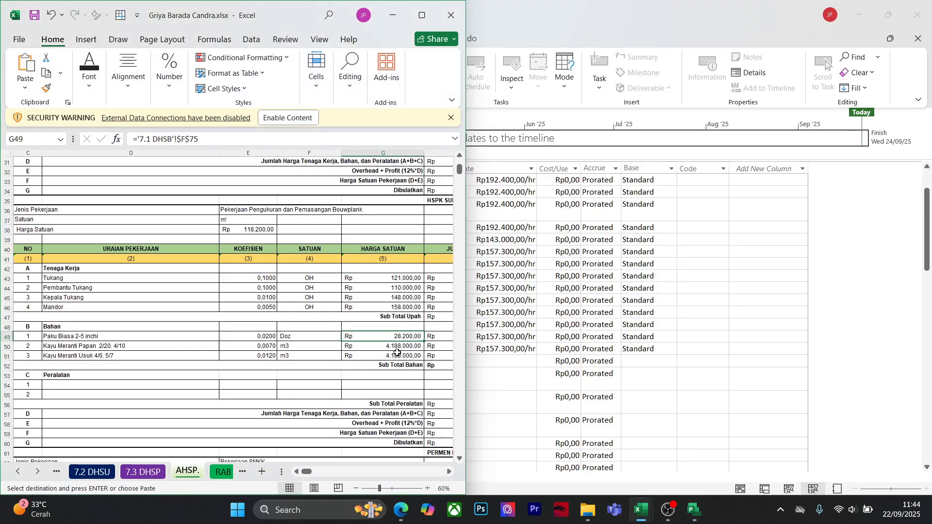
pyautogui.press('Down')
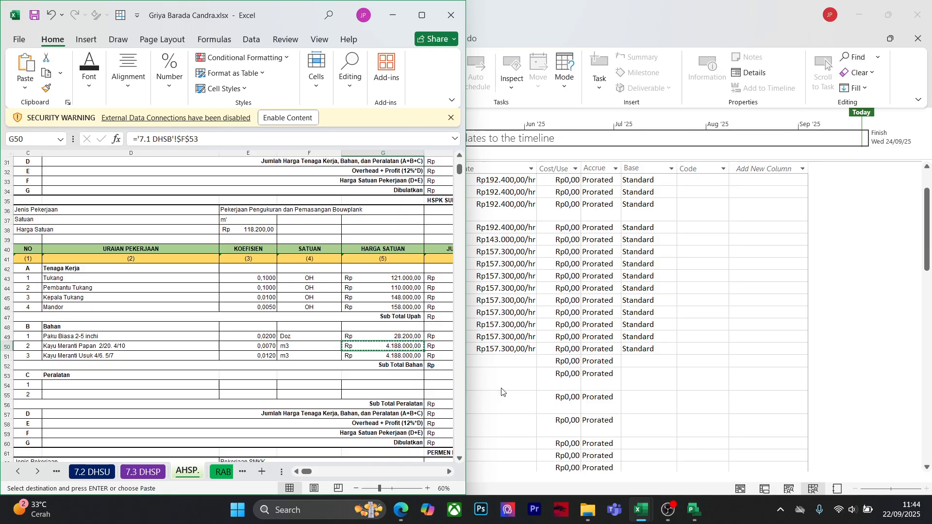
pyautogui.click(611, 384)
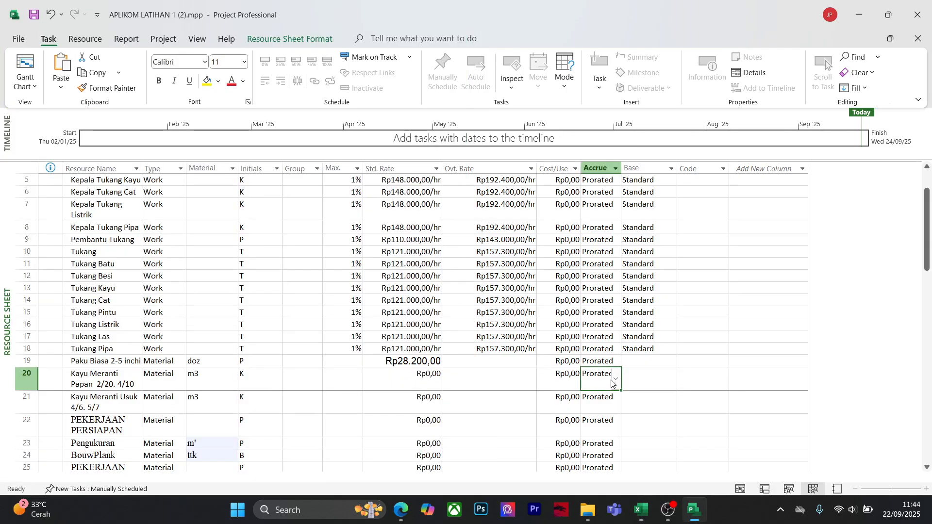
pyautogui.click(420, 375)
pyautogui.hotkey('ctrl', 'v')
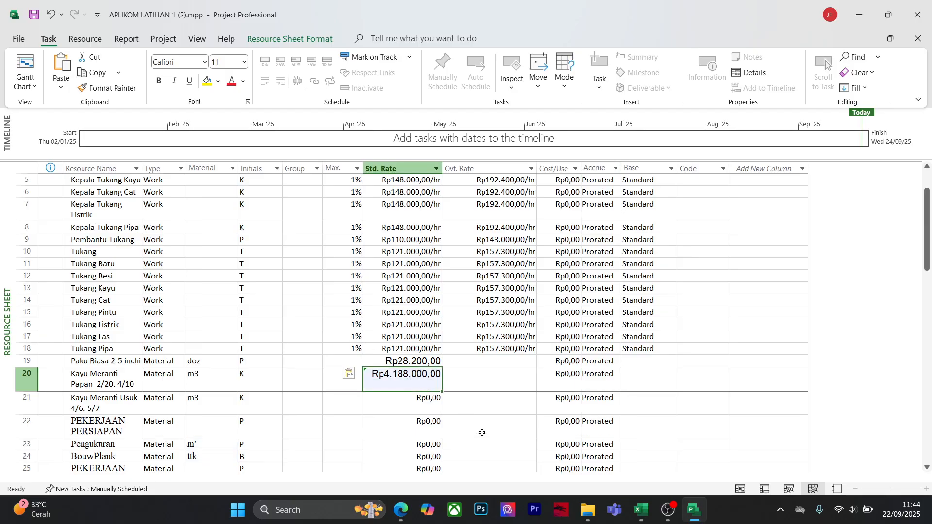
# Copy the Kayu Meranti Usuk 4/6. 5/7 price from the Griya Barada Candra workbook and paste Rp4.188.000,00 as its standard rate in Project
pyautogui.moveTo(646, 521)
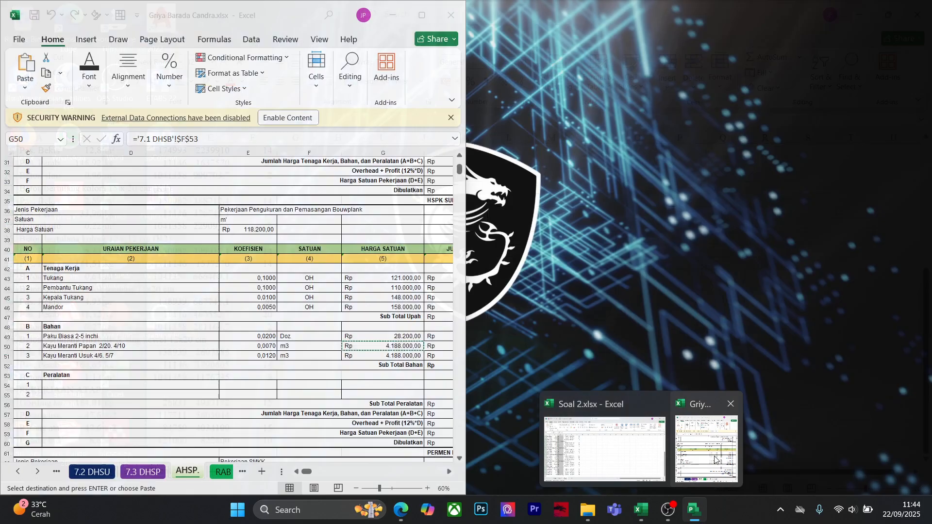
pyautogui.click(707, 466)
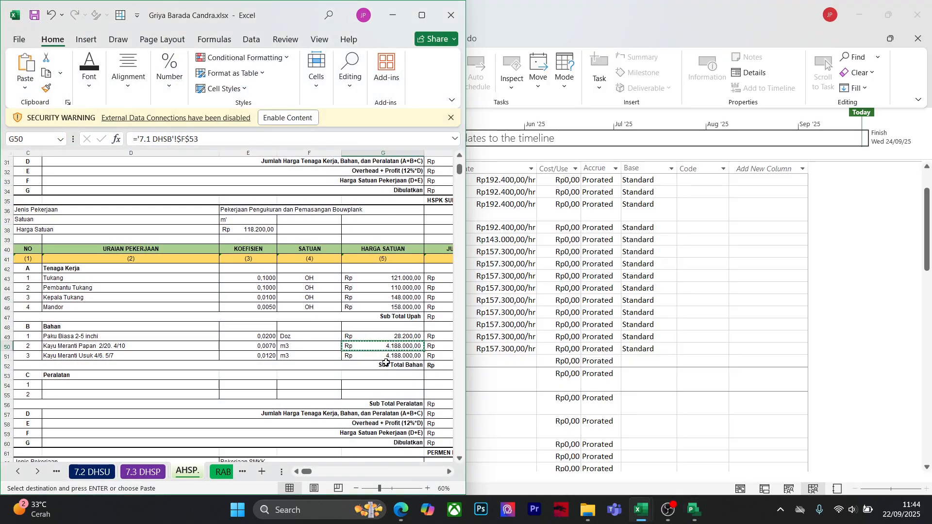
pyautogui.click(402, 357)
pyautogui.hotkey('ctrl', 'c')
pyautogui.click(529, 379)
pyautogui.click(528, 379)
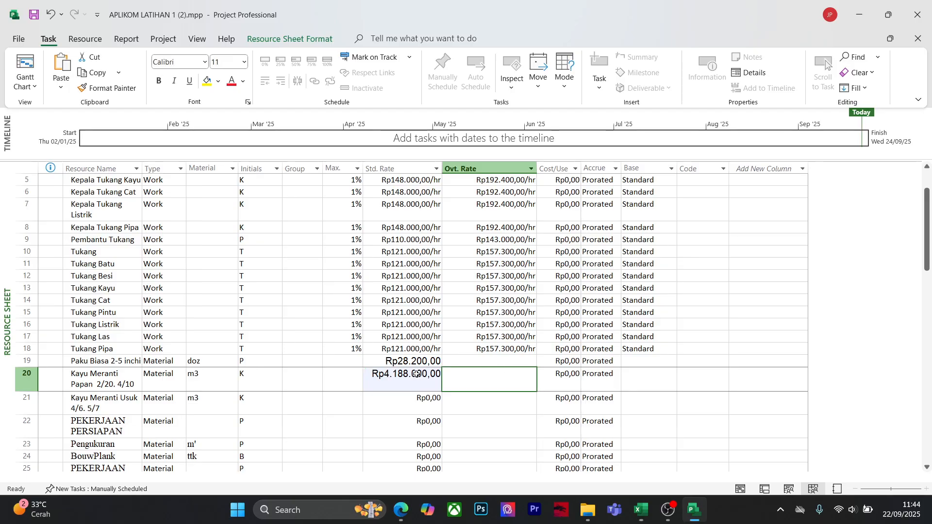
pyautogui.click(410, 399)
pyautogui.hotkey('ctrl', 'v')
pyautogui.click(499, 398)
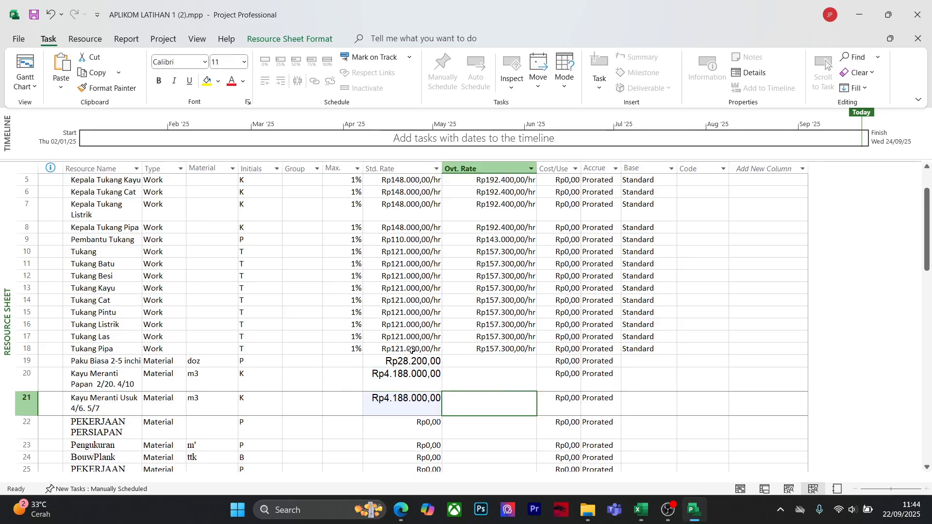
# Copy the cell format of Tukang Pipa's standard rate onto the rates in rows 19 to 21 with Format Painter
pyautogui.click(412, 350)
pyautogui.click(107, 88)
pyautogui.click(412, 366)
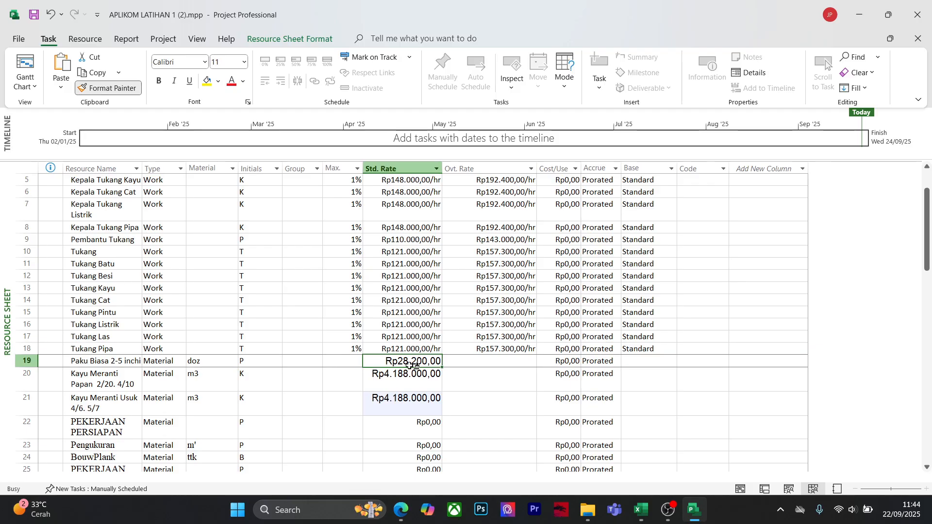
pyautogui.moveTo(411, 365)
pyautogui.mouseDown()
pyautogui.moveTo(413, 417)
pyautogui.moveTo(417, 409)
pyautogui.mouseUp()
pyautogui.click(499, 399)
pyautogui.scroll(-2, 454, 315)
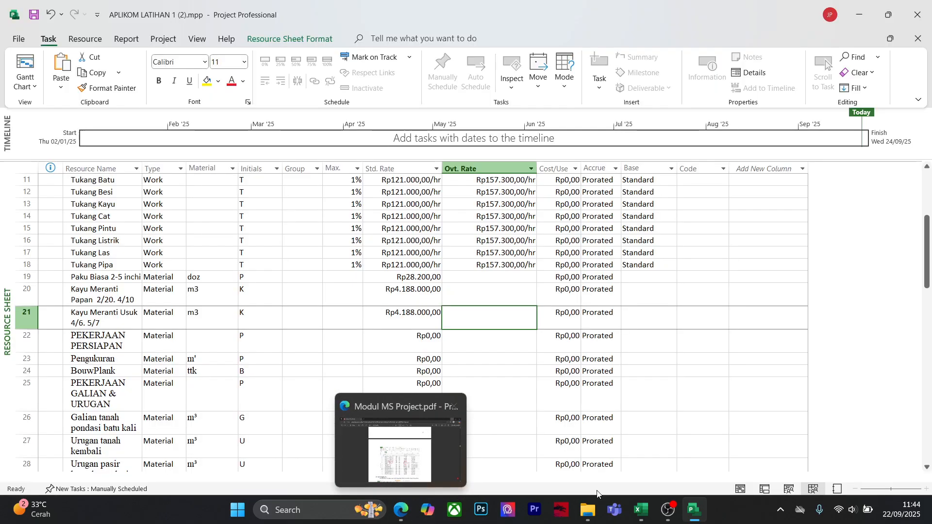
# Switch to the Soal 2.xlsx workbook in Excel, check the SOAL sheet, and copy the unit prices in D2:D41 of Sheet2
pyautogui.moveTo(635, 514)
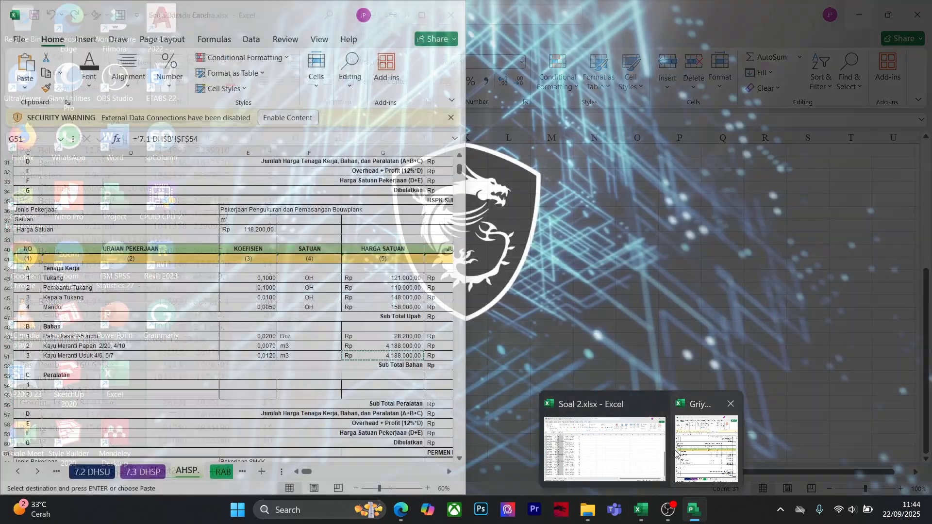
pyautogui.moveTo(644, 455)
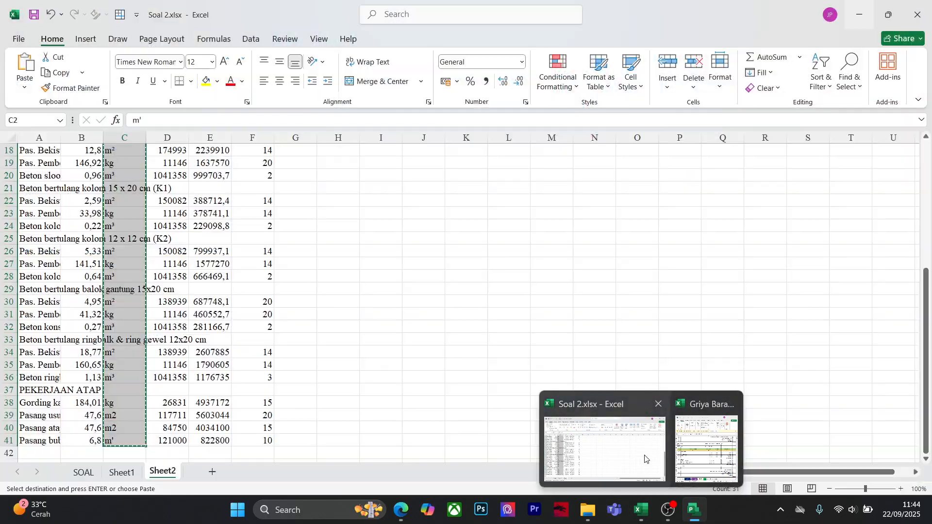
pyautogui.click(631, 452)
pyautogui.hotkey('ctrl', 'v')
pyautogui.scroll(6, 121, 440)
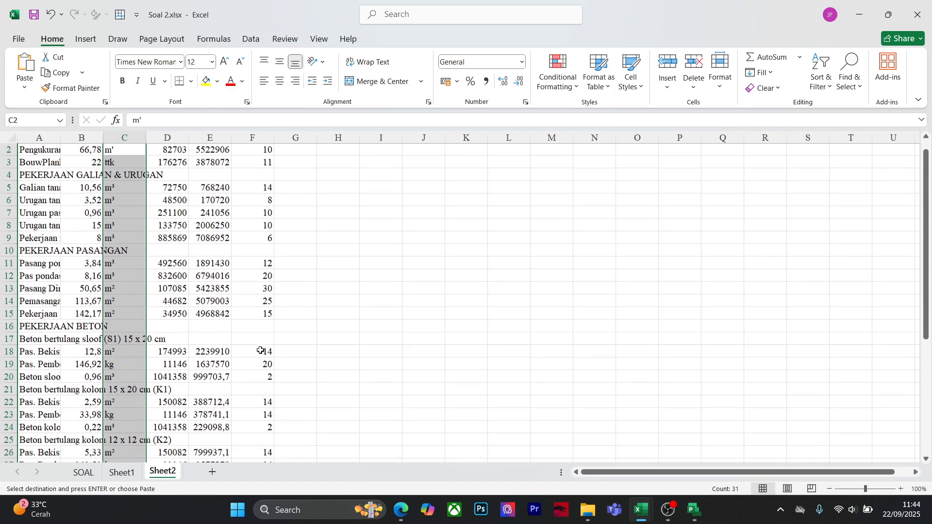
pyautogui.click(122, 472)
pyautogui.click(83, 472)
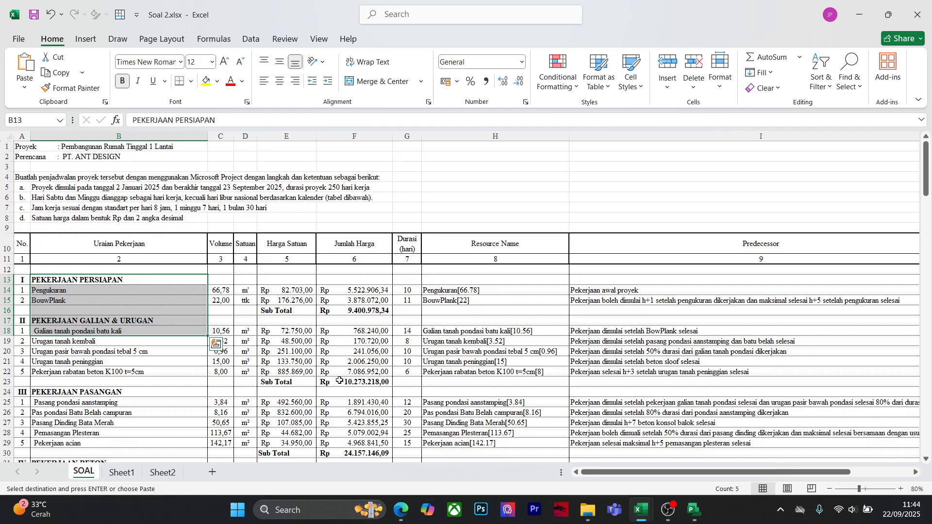
pyautogui.click(163, 472)
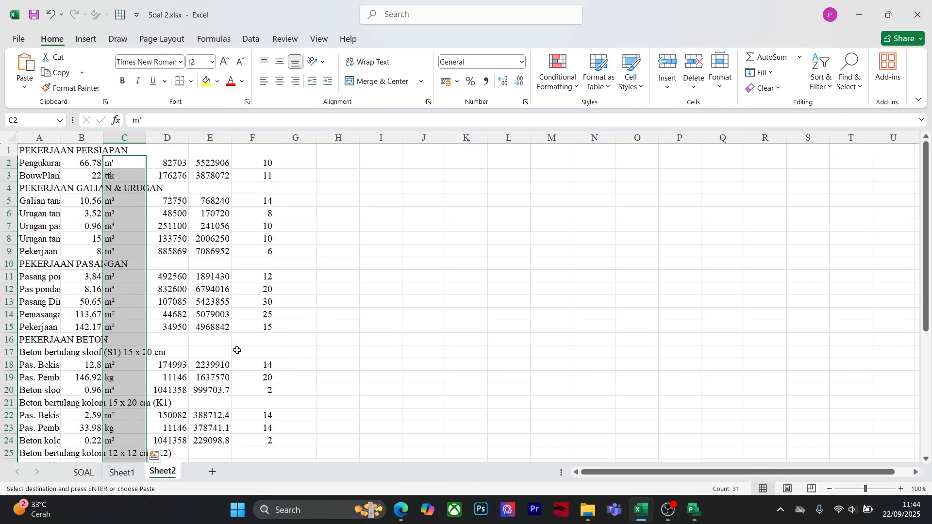
pyautogui.click(84, 478)
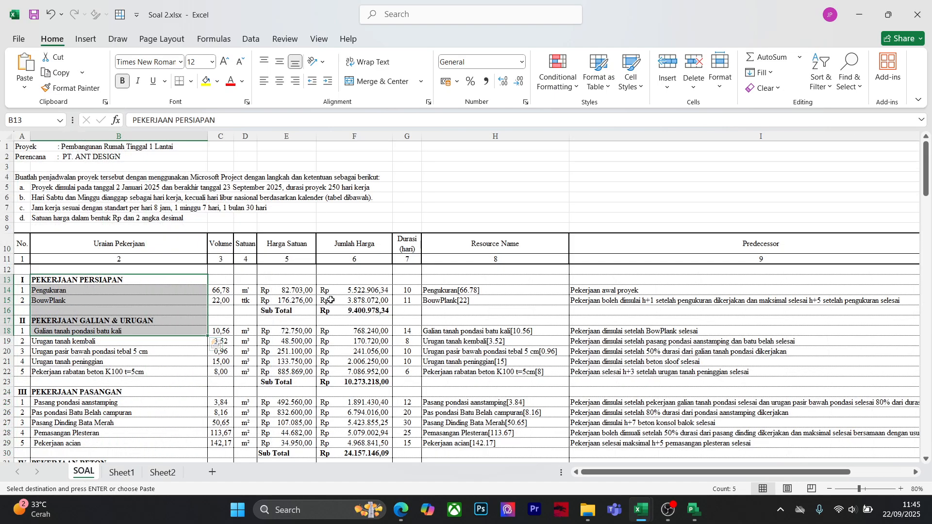
pyautogui.click(130, 473)
pyautogui.click(164, 473)
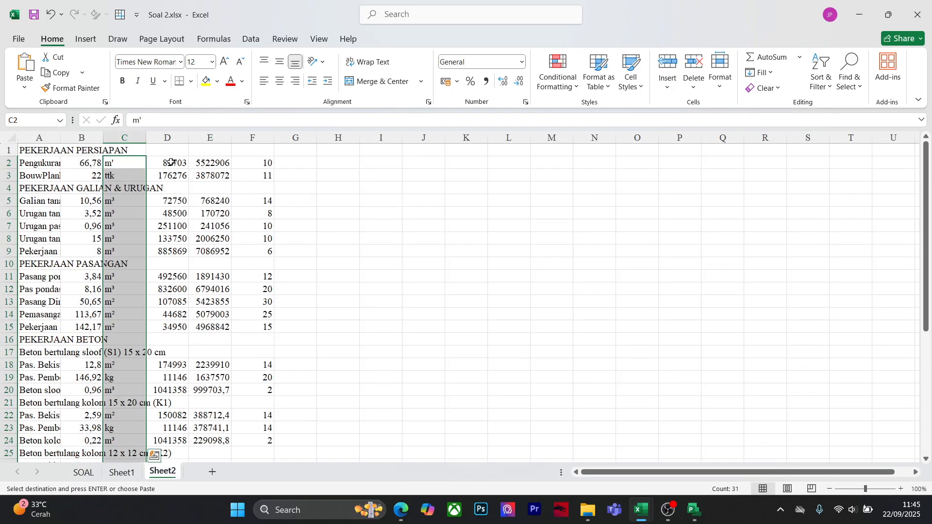
pyautogui.moveTo(171, 163); pyautogui.dragTo(177, 439)
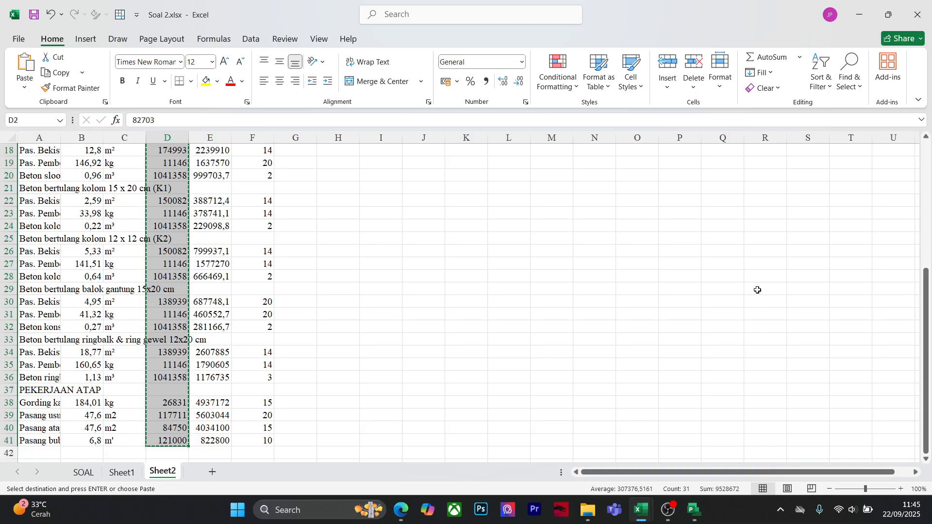
# Return to the Project resource sheet and paste the copied unit prices as standard rates, starting at the Pengukuran resource
pyautogui.moveTo(695, 510)
pyautogui.click(704, 437)
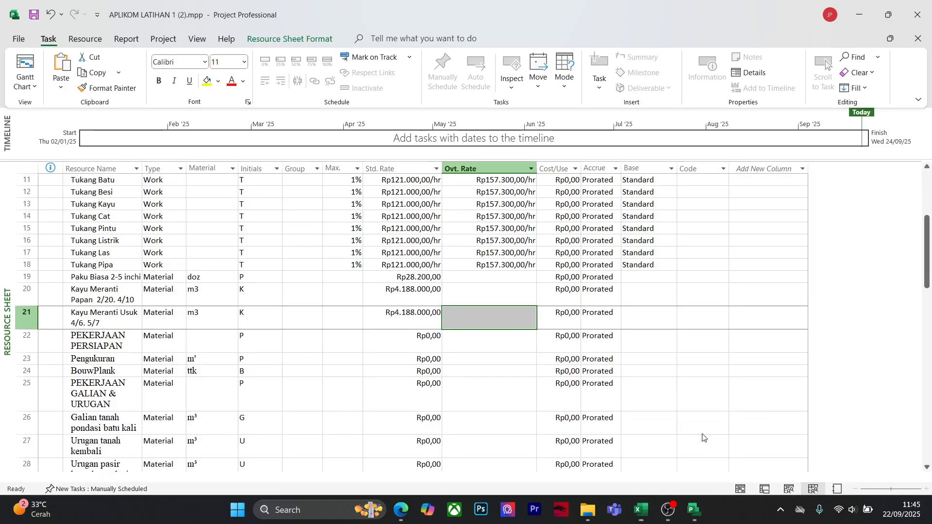
pyautogui.click(531, 395)
pyautogui.scroll(-2, 426, 359)
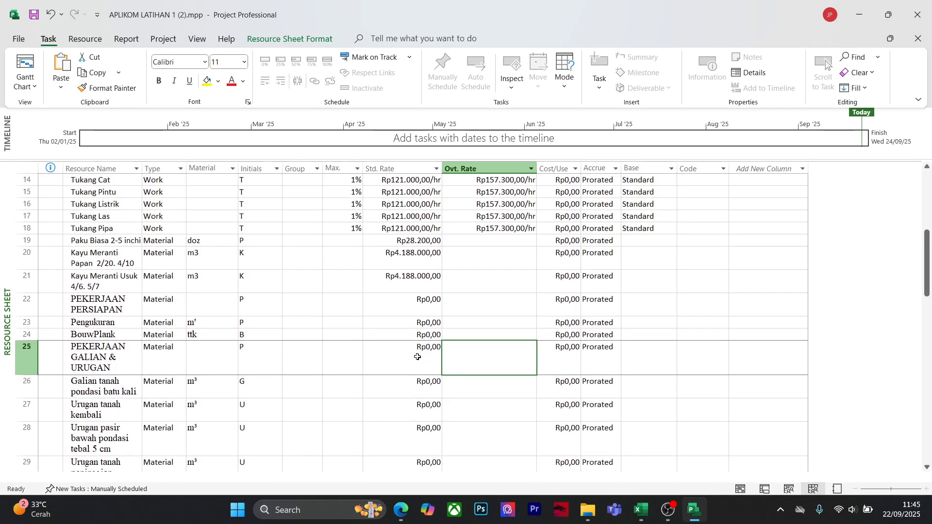
pyautogui.click(402, 272)
pyautogui.click(410, 286)
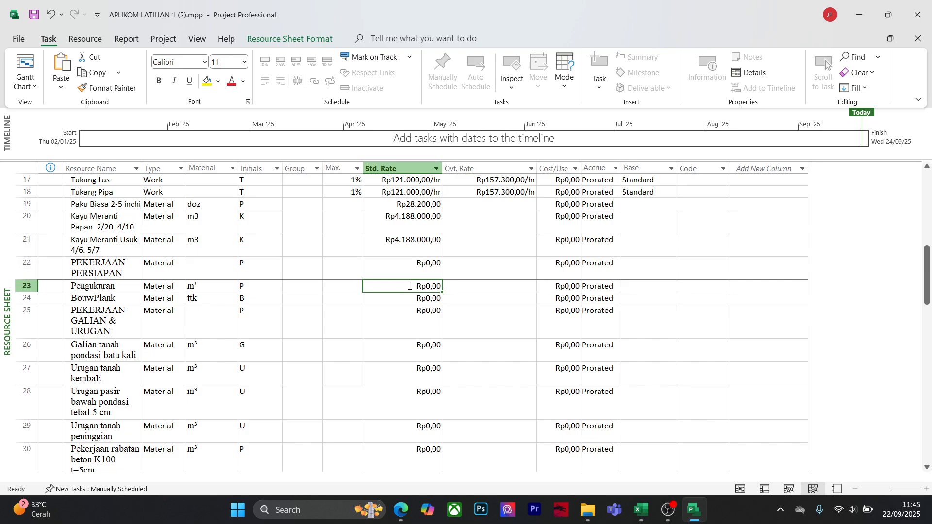
pyautogui.hotkey('ctrl', 'v')
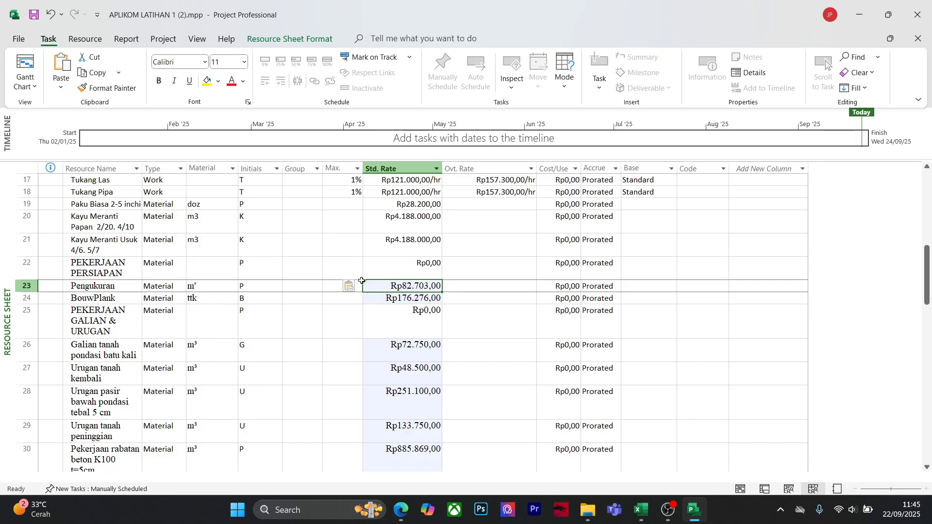
pyautogui.scroll(-9, 503, 359)
pyautogui.click(499, 366)
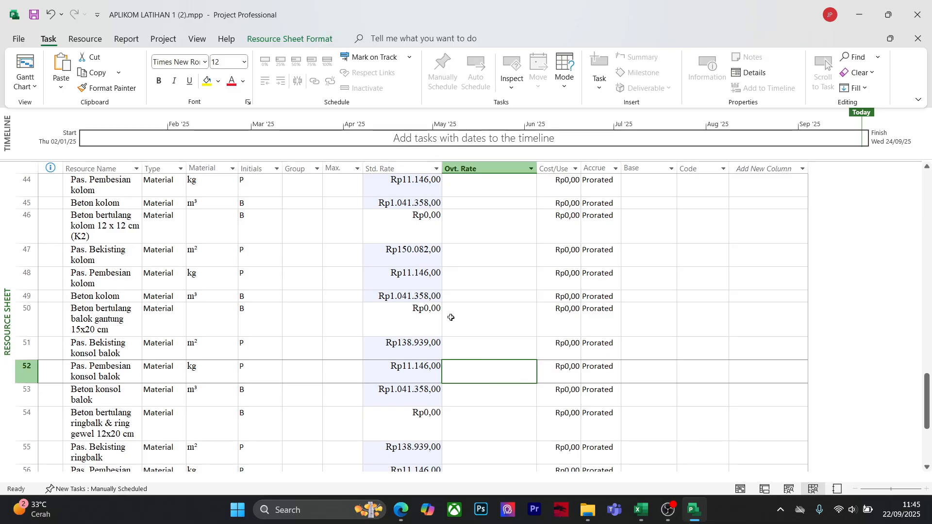
# Copy the format of Kayu Meranti Papan's standard rate onto the rates in rows 21 to 28 with Format Painter
pyautogui.scroll(10, 451, 317)
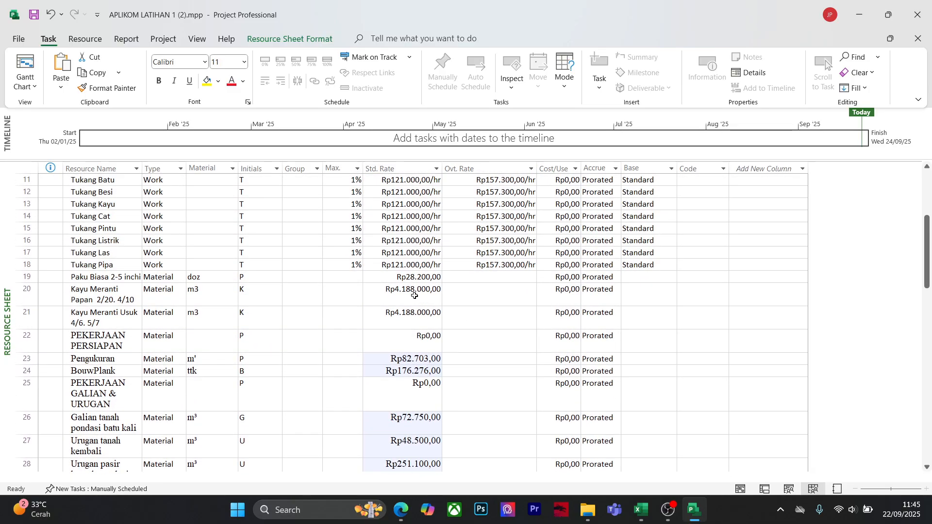
pyautogui.click(414, 296)
pyautogui.click(108, 88)
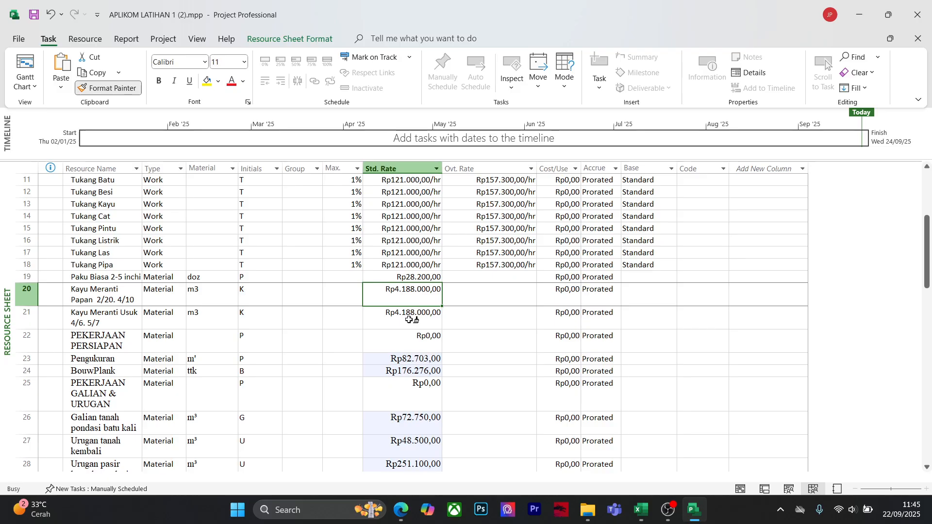
pyautogui.moveTo(409, 320)
pyautogui.mouseDown()
pyautogui.moveTo(414, 449)
pyautogui.moveTo(402, 505)
pyautogui.mouseUp()
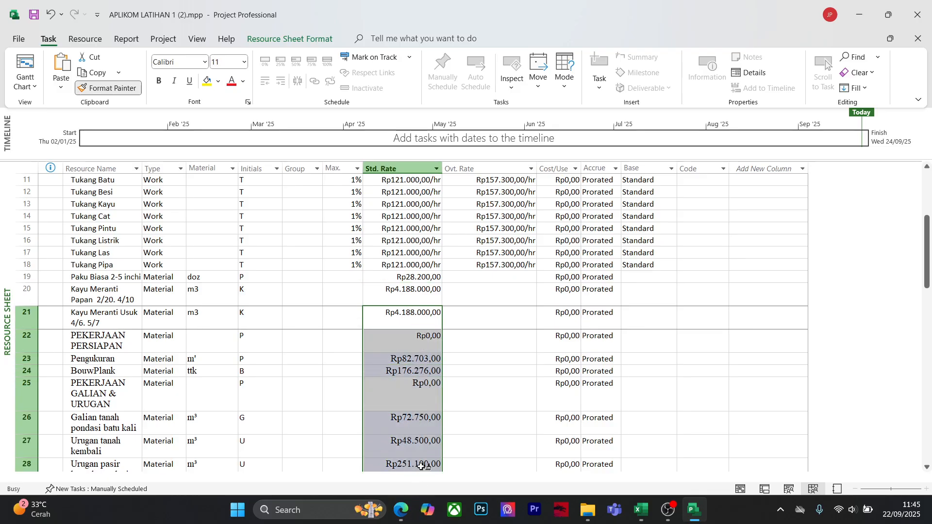
pyautogui.moveTo(422, 466); pyautogui.dragTo(415, 478)
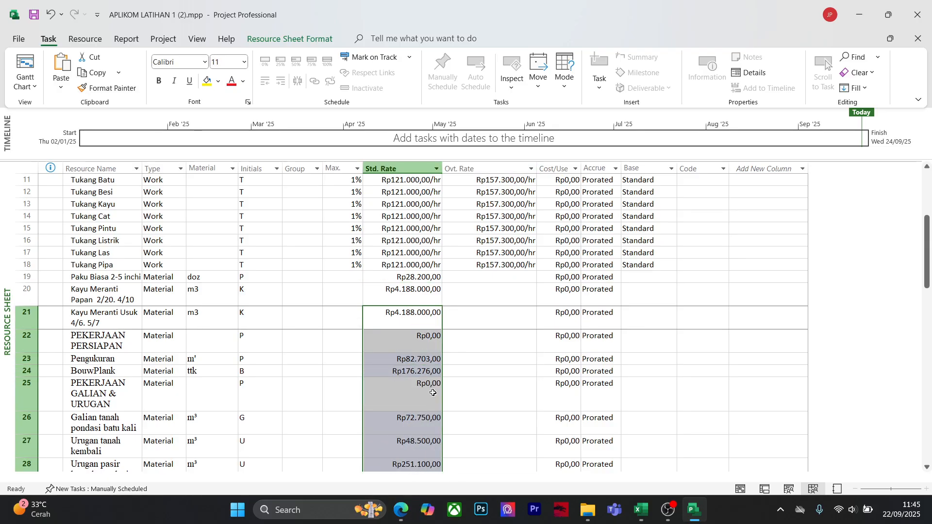
# Copy the format of row 28's standard rate onto the rates below it with Format Painter, starting at Urugan tanah peninggian
pyautogui.scroll(-3, 433, 393)
pyautogui.click(432, 360)
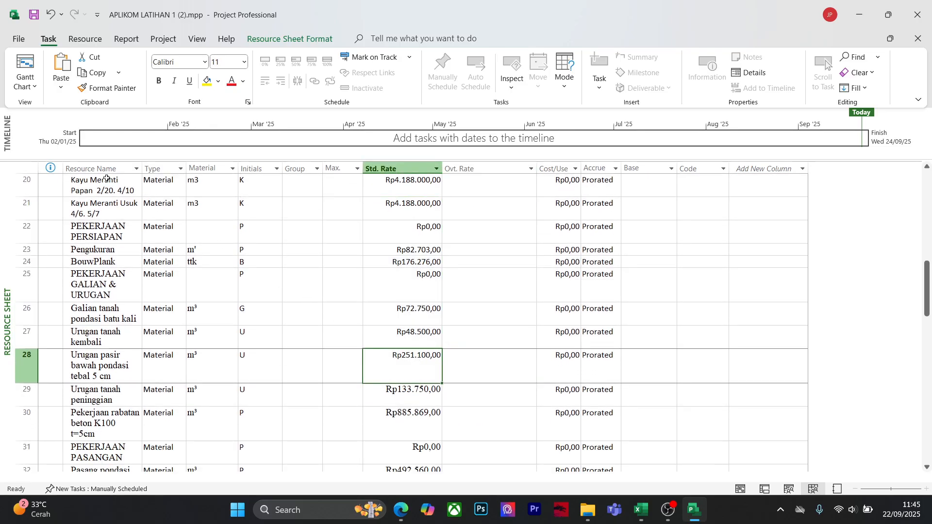
pyautogui.click(93, 89)
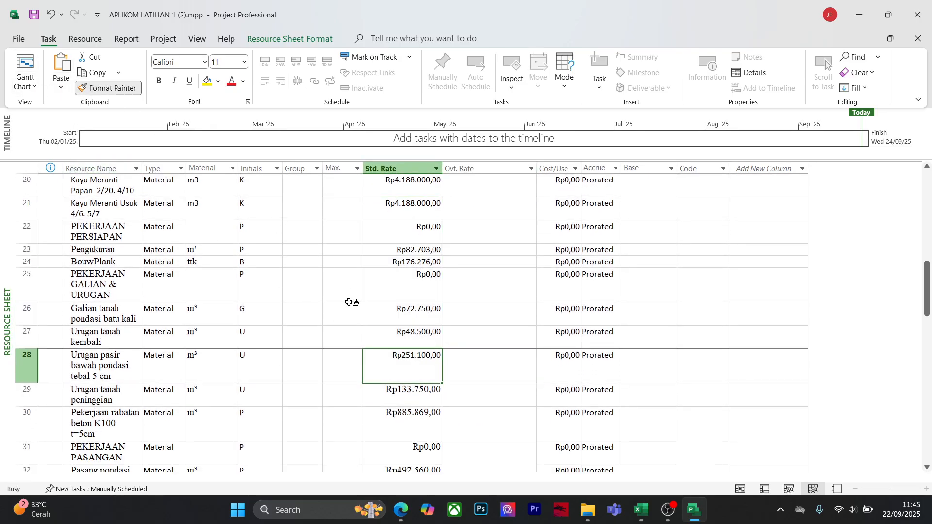
pyautogui.moveTo(427, 392); pyautogui.dragTo(414, 490)
pyautogui.scroll(-10, 493, 359)
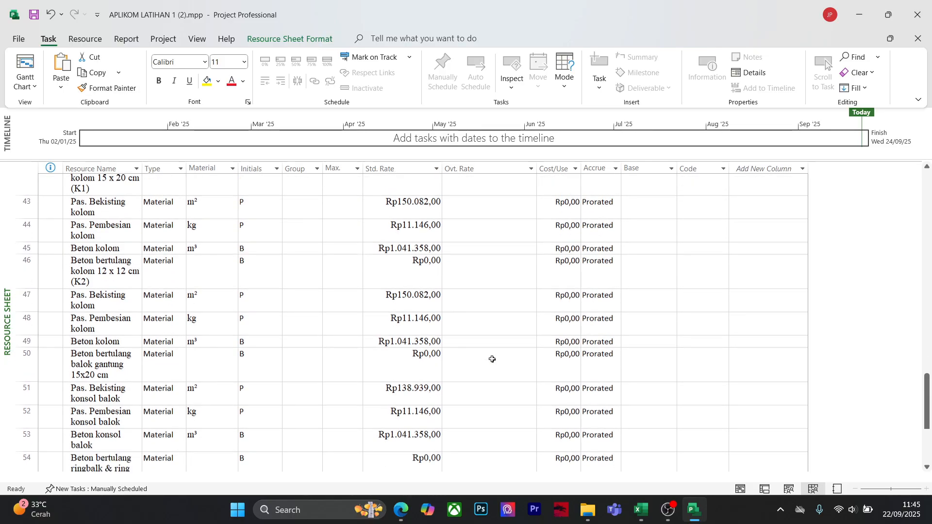
# Apply the plain Calibri 11 formatting with Format Painter to the standard rates of resources 53 to 62
pyautogui.scroll(1, 493, 361)
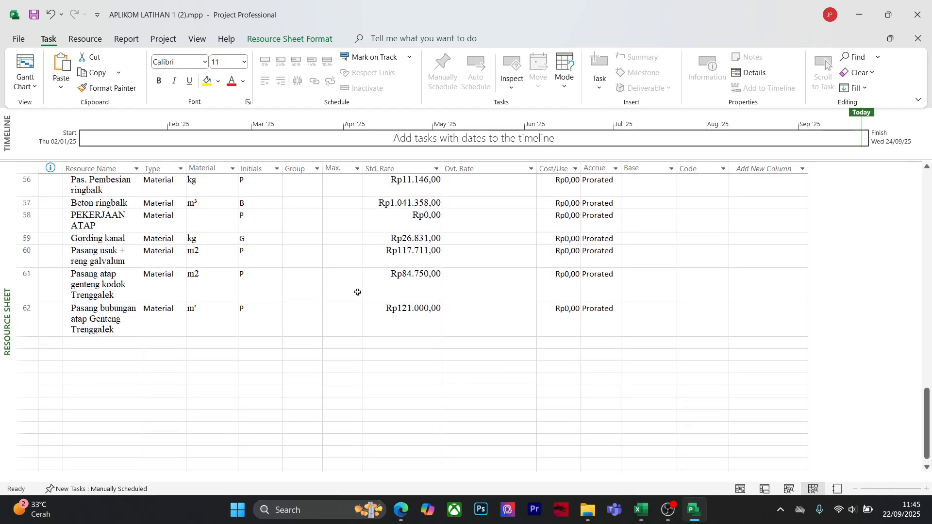
pyautogui.scroll(1, 358, 292)
pyautogui.click(108, 88)
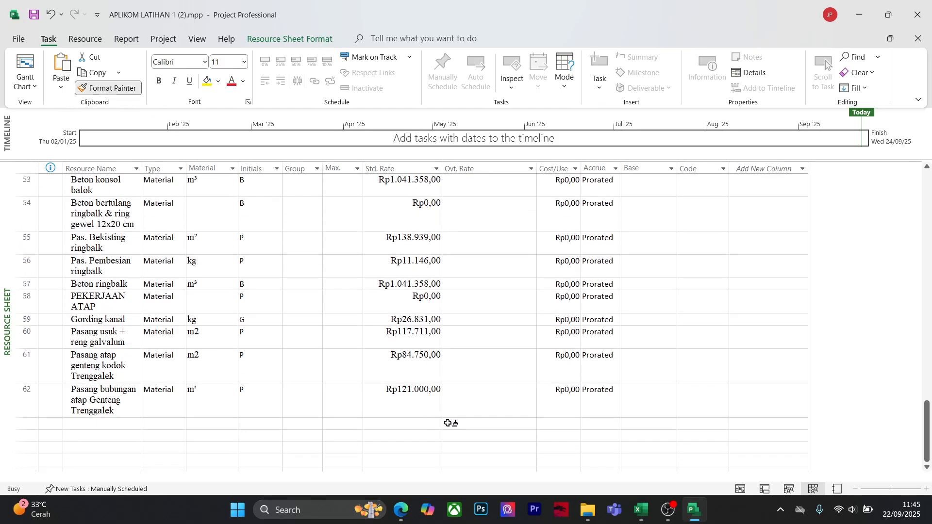
pyautogui.moveTo(426, 404)
pyautogui.mouseDown()
pyautogui.moveTo(371, 151)
pyautogui.moveTo(392, 177)
pyautogui.mouseUp()
pyautogui.scroll(3, 491, 323)
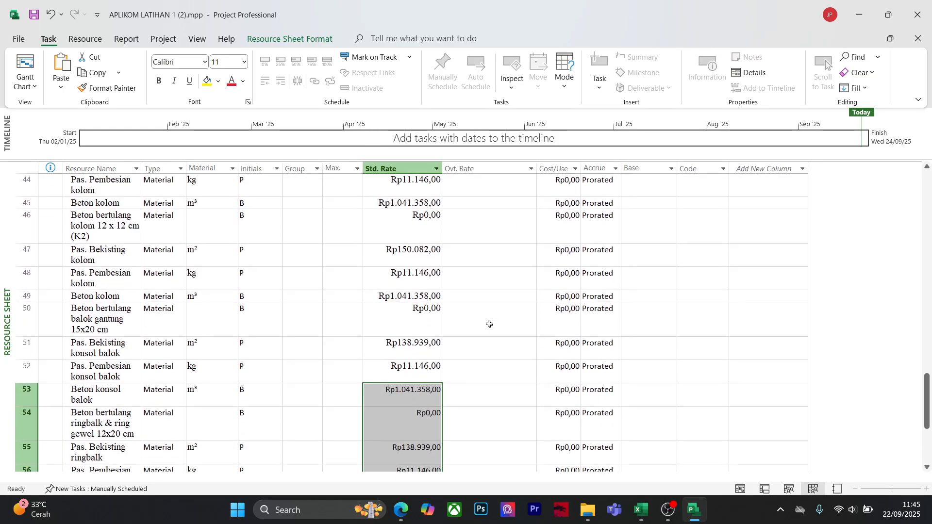
# Apply the same Calibri formatting with Format Painter to the standard rates of resources 38 to 52
pyautogui.click(100, 94)
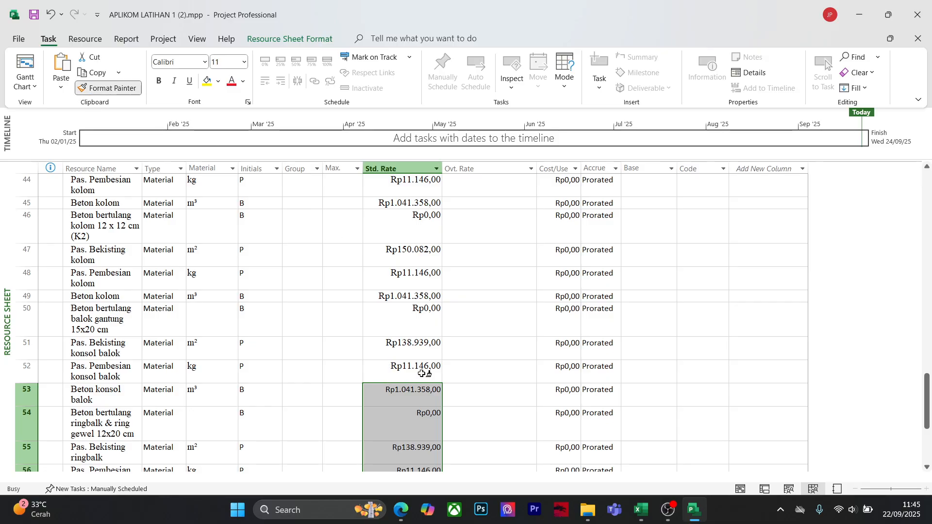
pyautogui.moveTo(422, 373)
pyautogui.mouseDown()
pyautogui.moveTo(388, 301)
pyautogui.moveTo(388, 205)
pyautogui.mouseUp()
pyautogui.scroll(1, 473, 297)
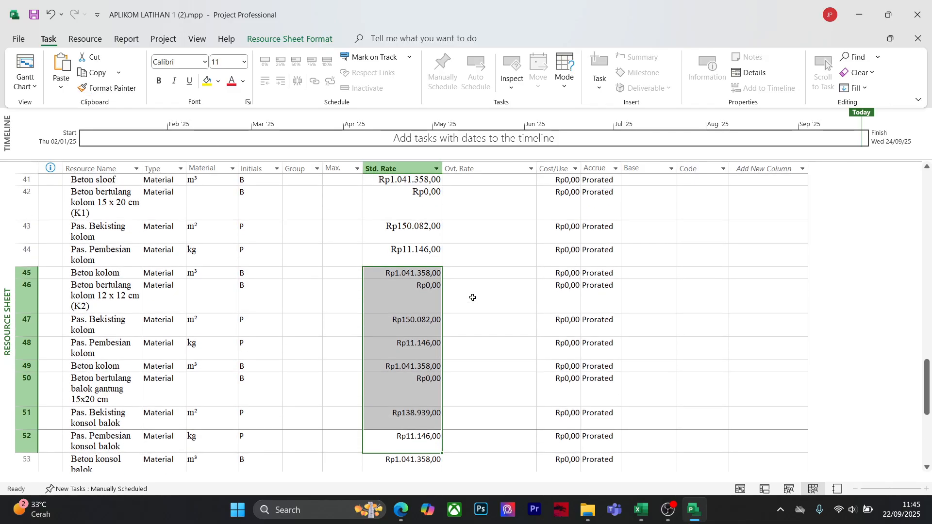
pyautogui.scroll(1, 473, 297)
pyautogui.click(99, 88)
pyautogui.moveTo(403, 316); pyautogui.dragTo(395, 183)
# Use Format Painter to give the standard rates of resources 26 to 42 the plain Calibri formatting
pyautogui.scroll(5, 398, 286)
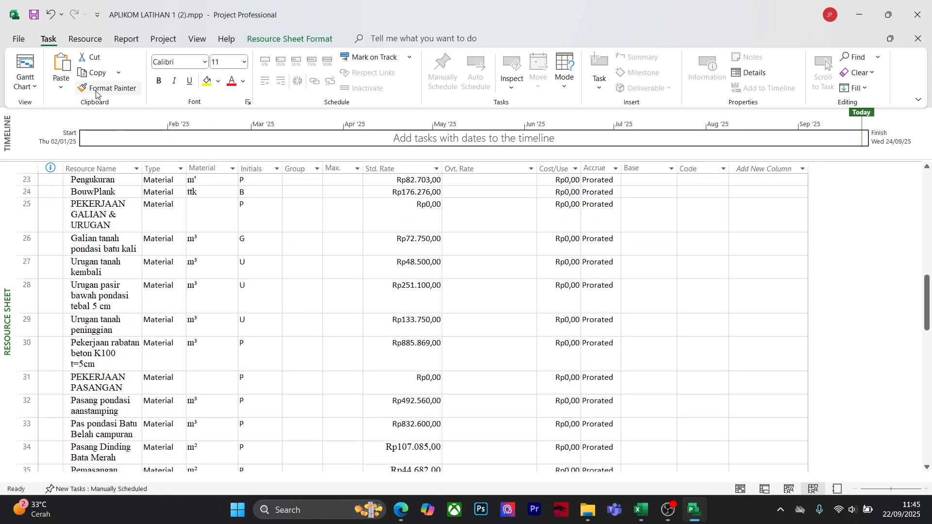
pyautogui.click(99, 88)
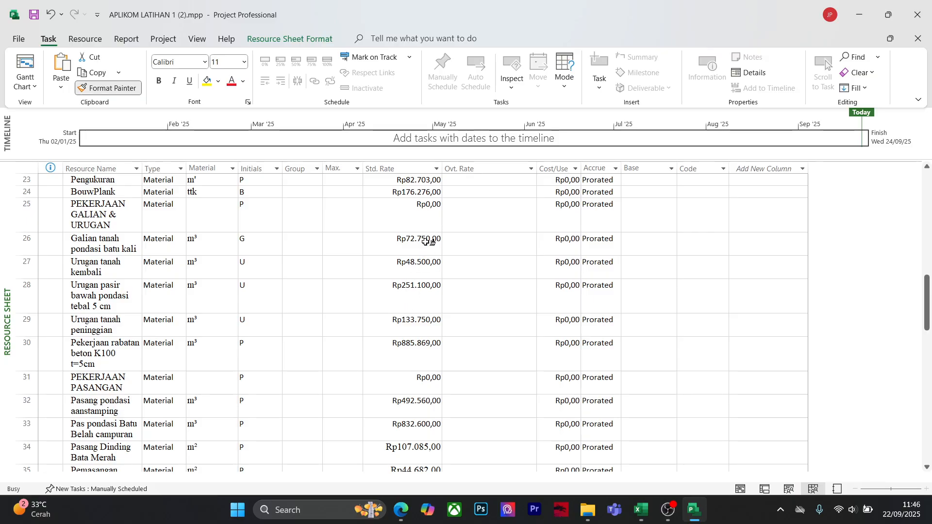
pyautogui.moveTo(426, 241); pyautogui.dragTo(426, 454)
pyautogui.scroll(-2, 417, 372)
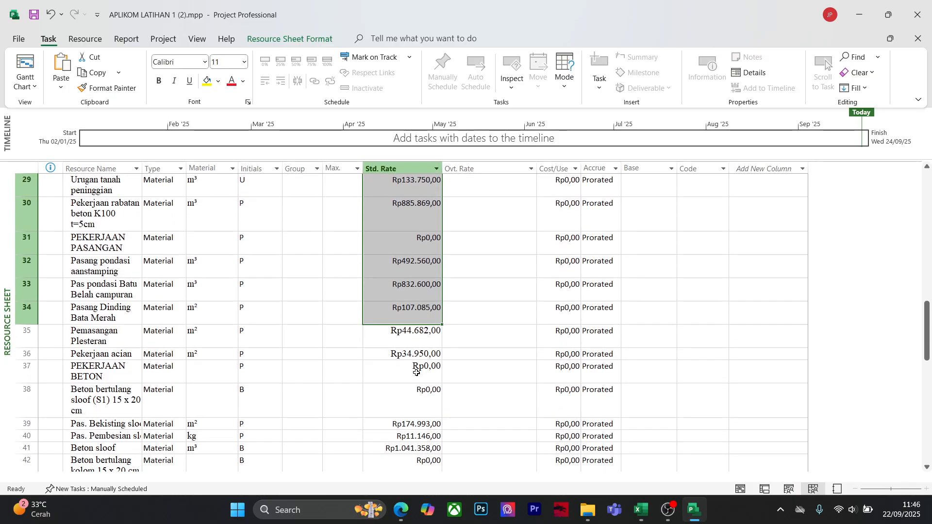
pyautogui.click(108, 88)
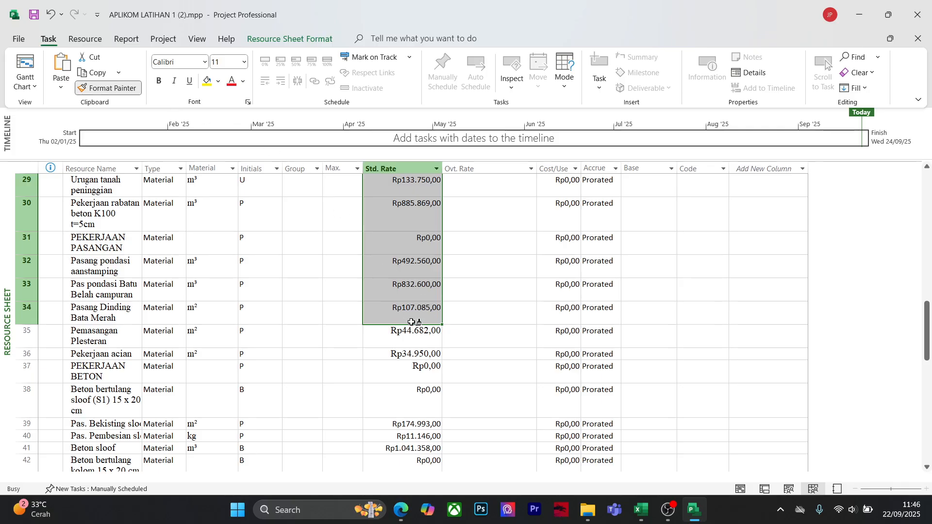
pyautogui.moveTo(418, 333); pyautogui.dragTo(422, 455)
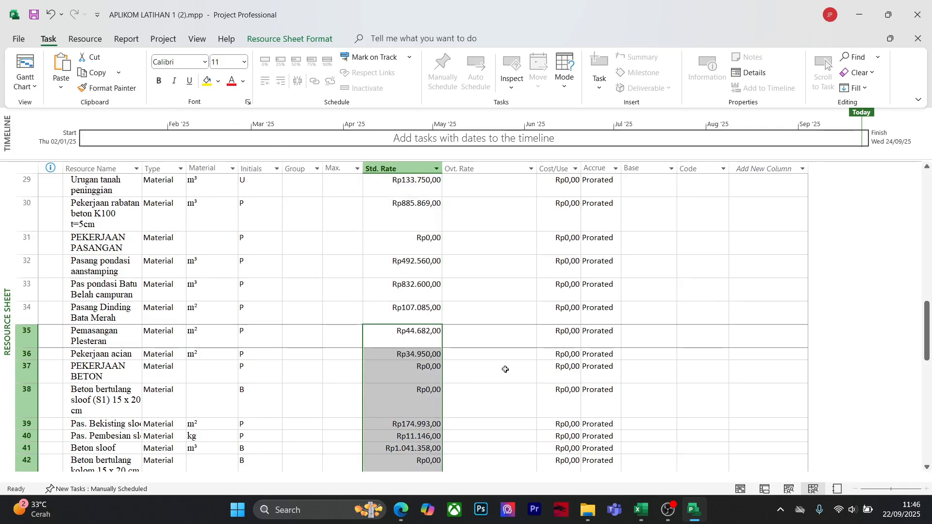
# Check the resources' values in the Earned Value table and in the Cost table
pyautogui.scroll(10, 277, 240)
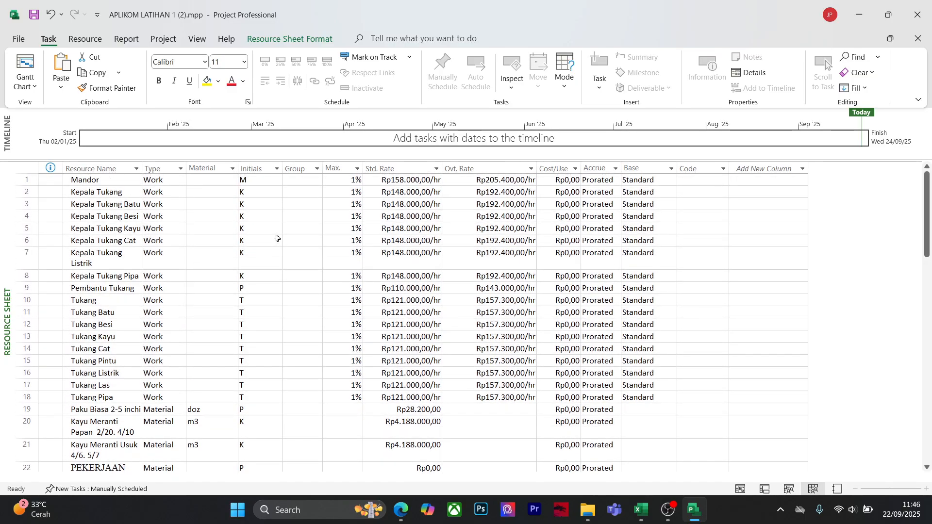
pyautogui.click(199, 38)
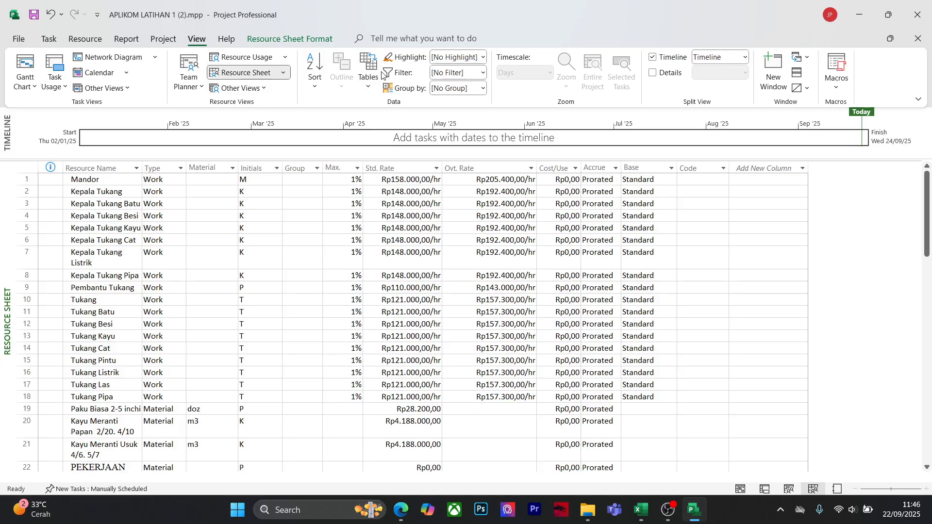
pyautogui.click(368, 82)
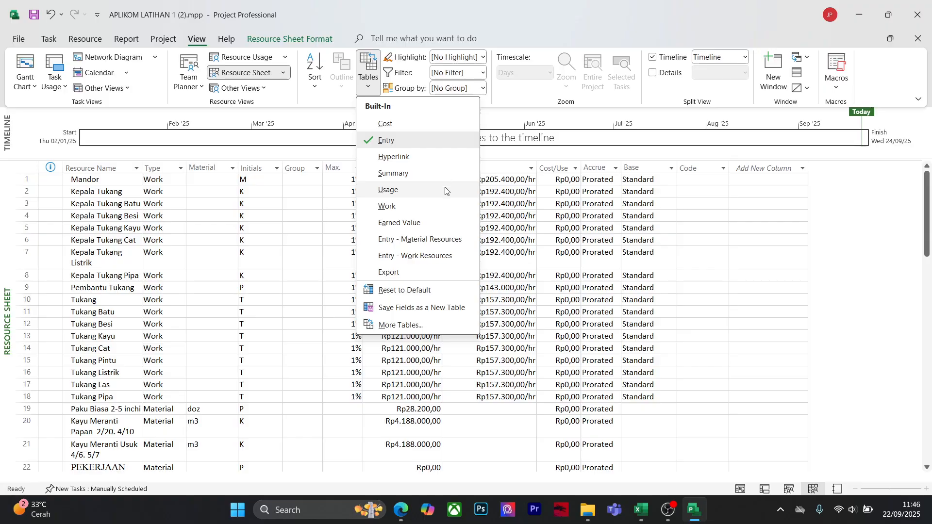
pyautogui.click(418, 223)
pyautogui.scroll(3, 419, 226)
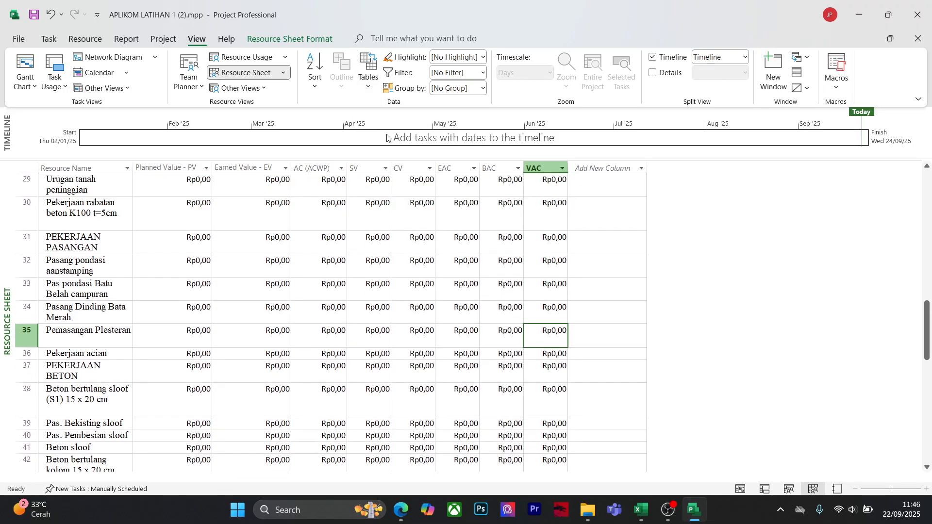
pyautogui.click(370, 83)
pyautogui.click(416, 125)
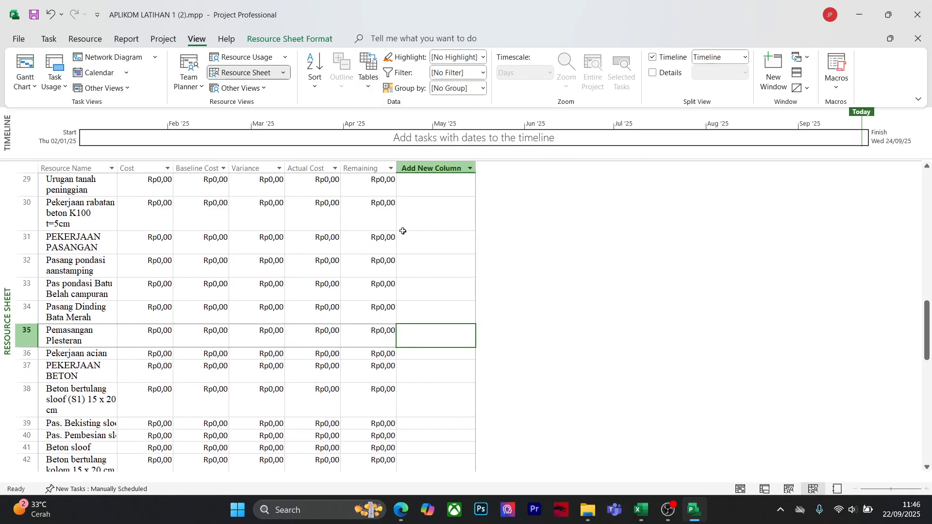
pyautogui.scroll(8, 366, 271)
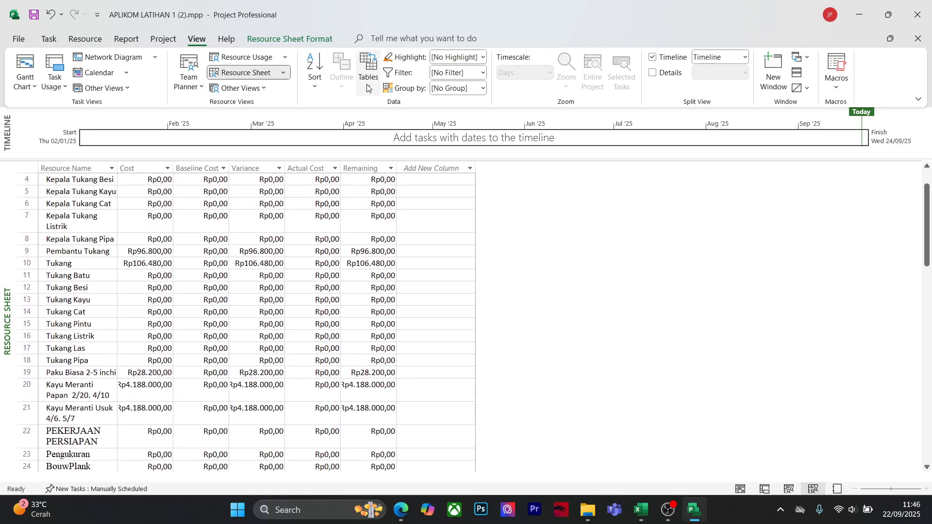
# Return the resource sheet to the Entry table and review the types, material units and rates of all resources
pyautogui.click(368, 80)
pyautogui.click(388, 140)
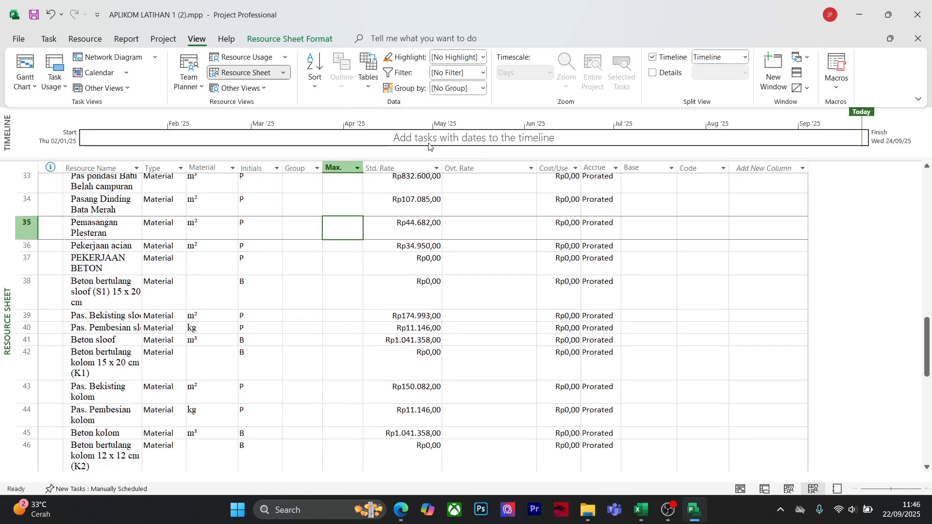
pyautogui.scroll(10, 320, 276)
pyautogui.scroll(2, 334, 282)
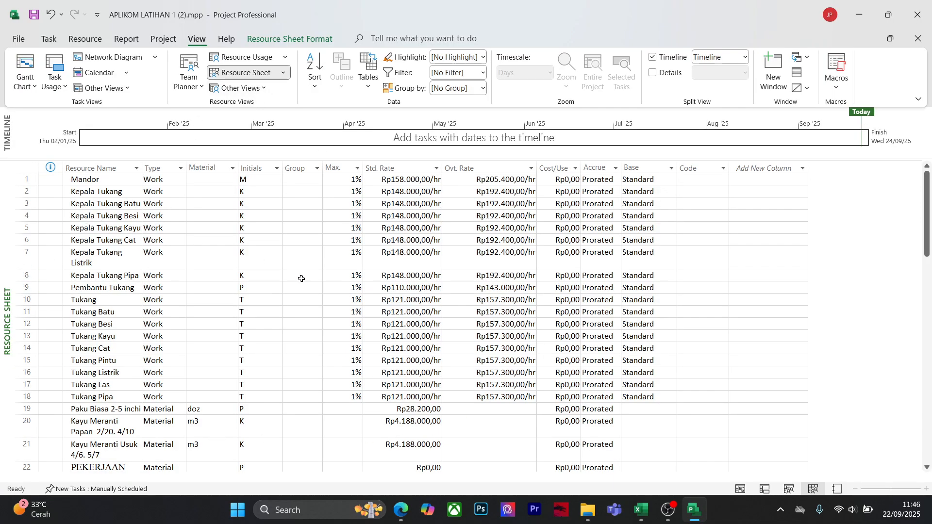
pyautogui.scroll(-10, 391, 337)
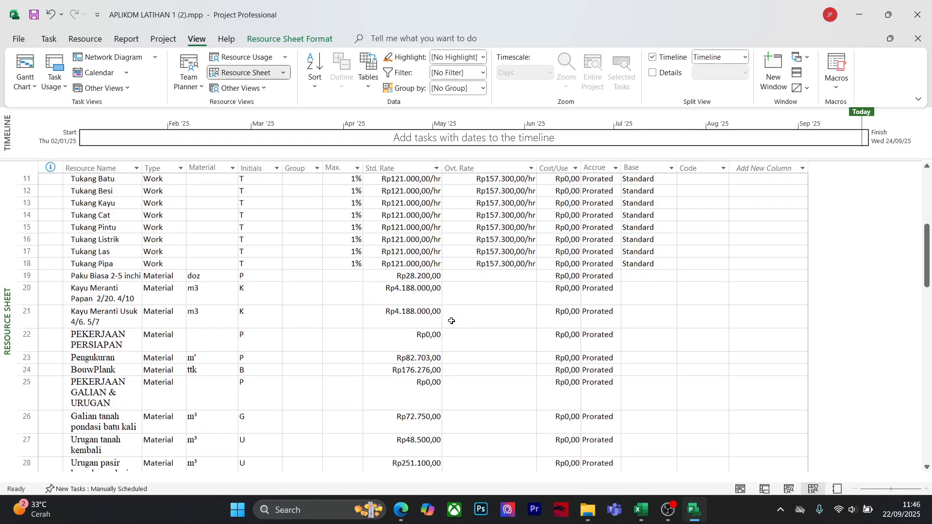
pyautogui.scroll(-6, 455, 321)
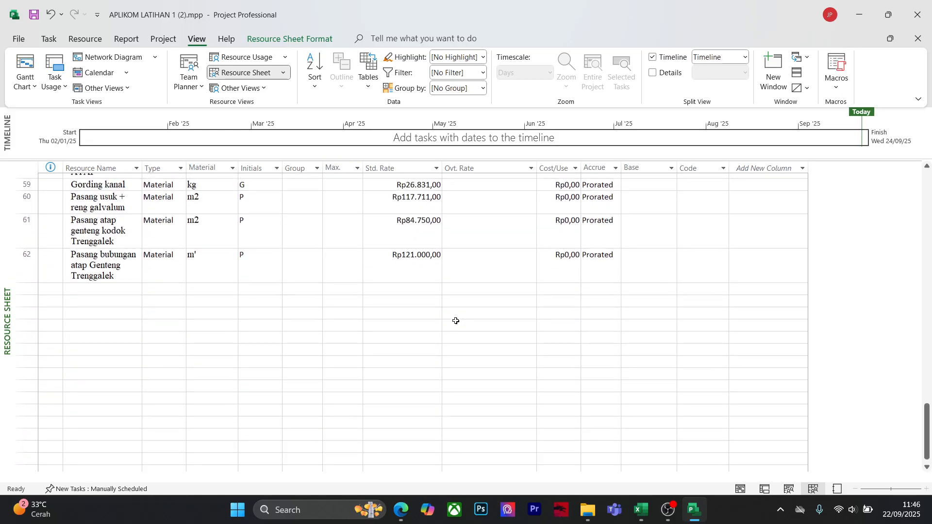
pyautogui.scroll(10, 455, 321)
pyautogui.scroll(8, 456, 321)
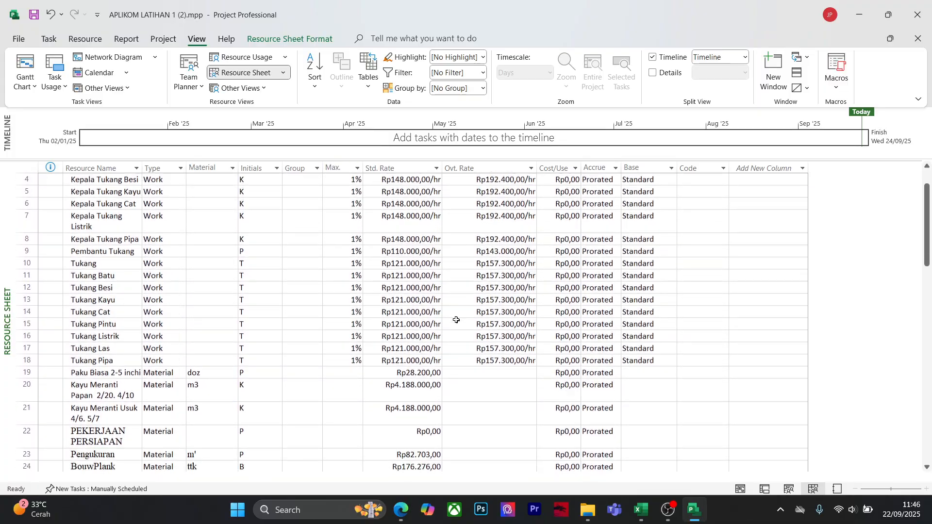
pyautogui.scroll(1, 456, 319)
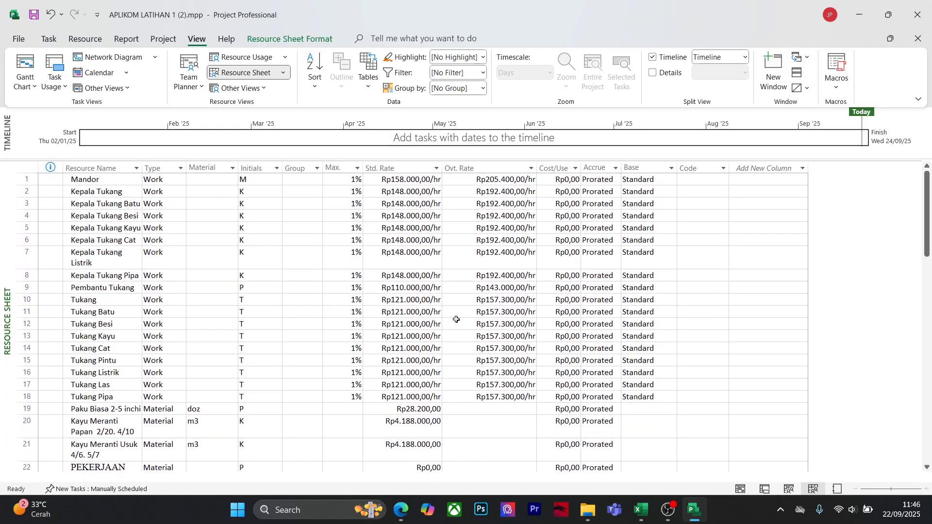
pyautogui.scroll(-2, 456, 320)
pyautogui.scroll(-1, 455, 320)
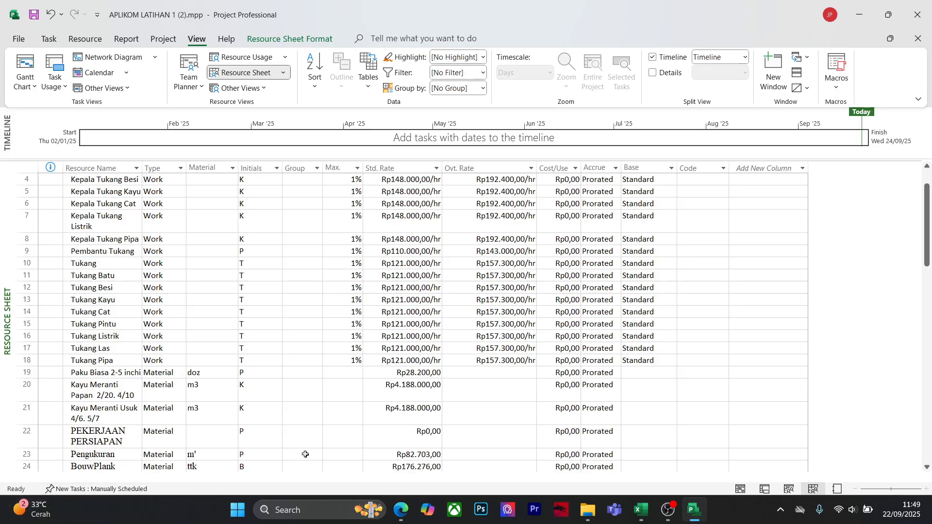
# Switch to the Soal 2.xlsx workbook in Excel and copy the Resource Name entries H14:H57 on the SOAL sheet
pyautogui.moveTo(643, 507)
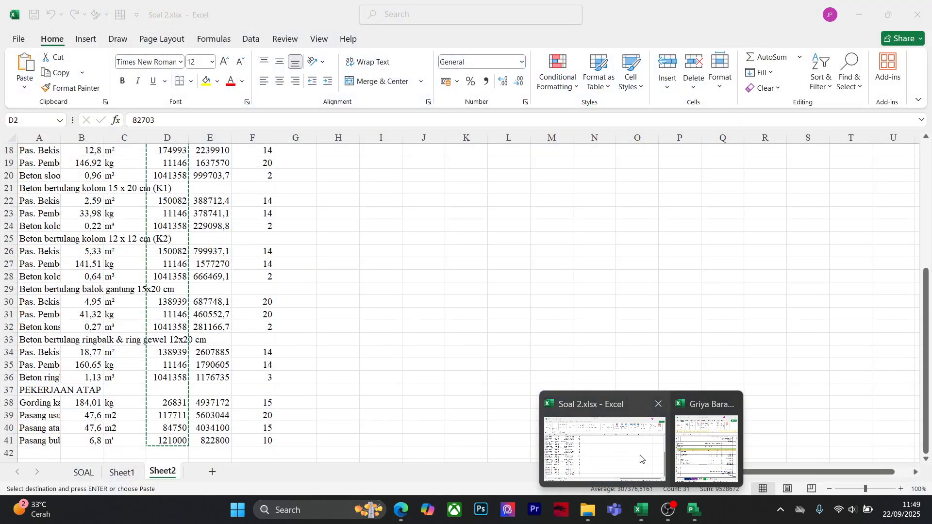
pyautogui.click(641, 459)
pyautogui.click(83, 472)
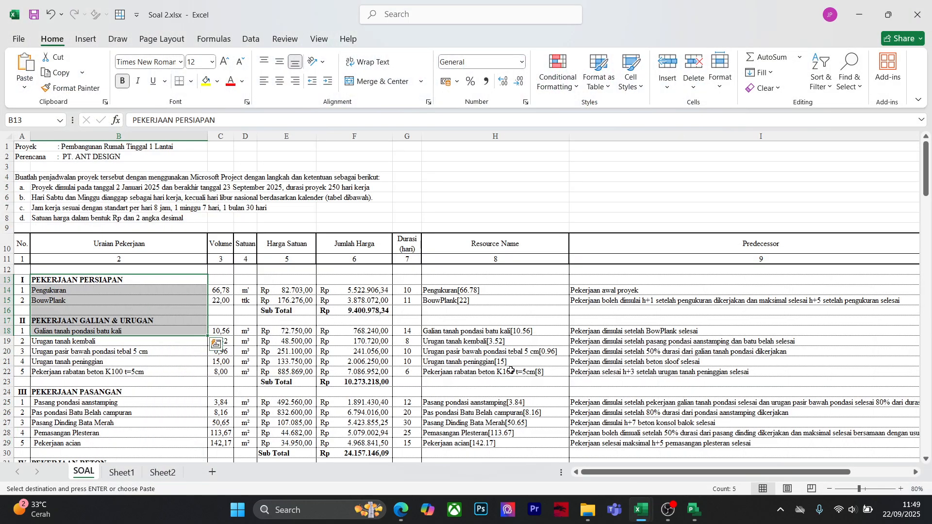
pyautogui.moveTo(500, 287); pyautogui.dragTo(490, 338)
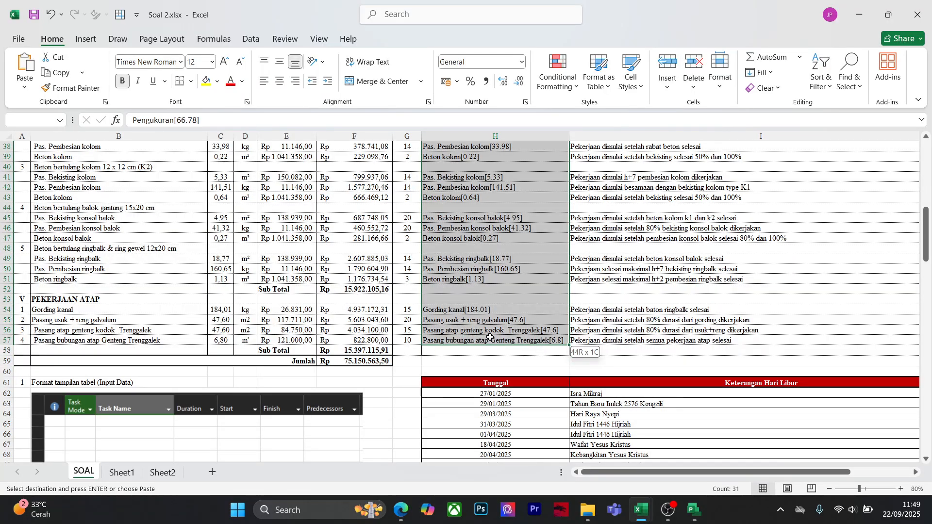
pyautogui.moveTo(491, 338); pyautogui.dragTo(490, 337)
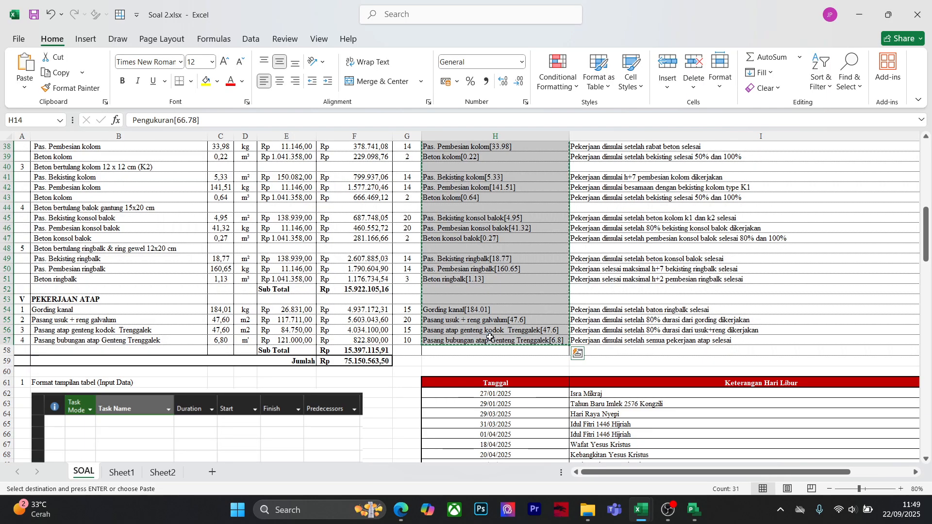
pyautogui.hotkey('ctrl', 'c')
# Switch back to Project and display the project in the Gantt Chart view
pyautogui.click(693, 513)
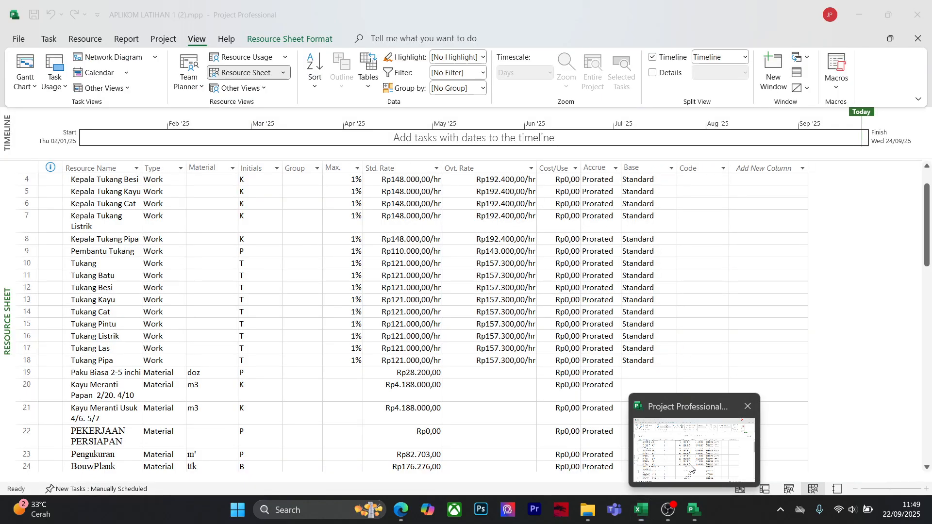
pyautogui.click(22, 81)
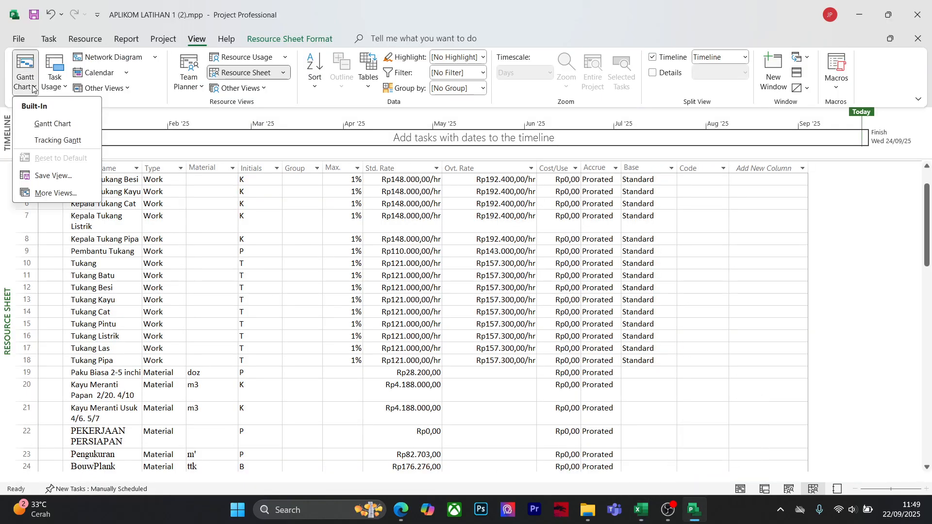
pyautogui.click(54, 124)
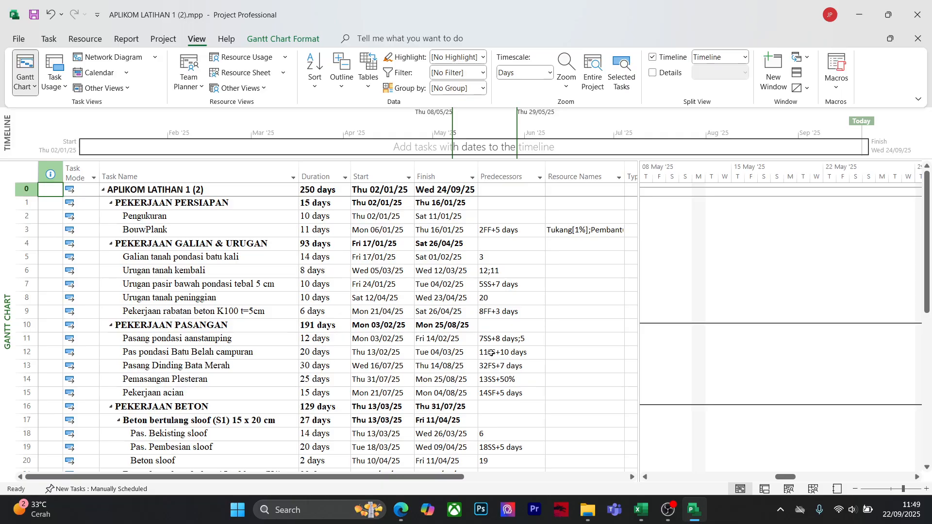
# Try to paste the copied resource assignments into the Resource Names column, starting at the Pengukuran task
pyautogui.click(598, 227)
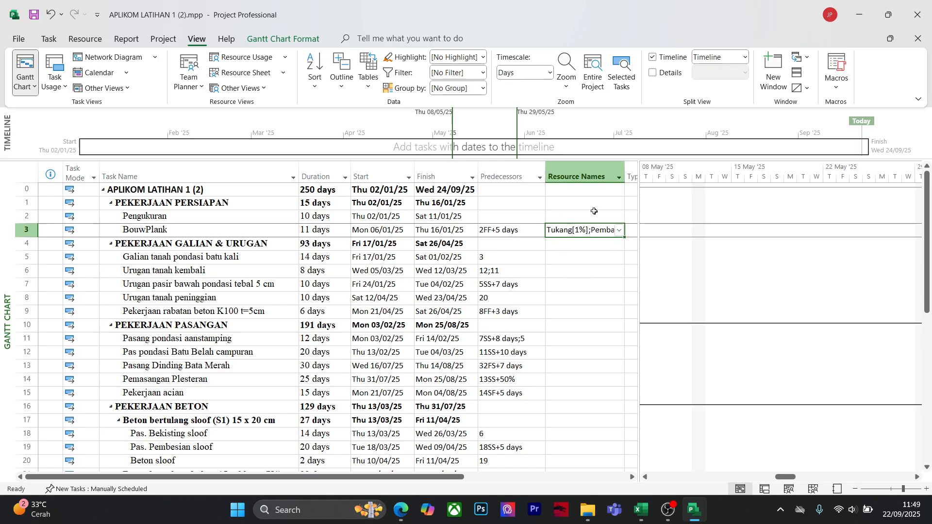
pyautogui.click(592, 216)
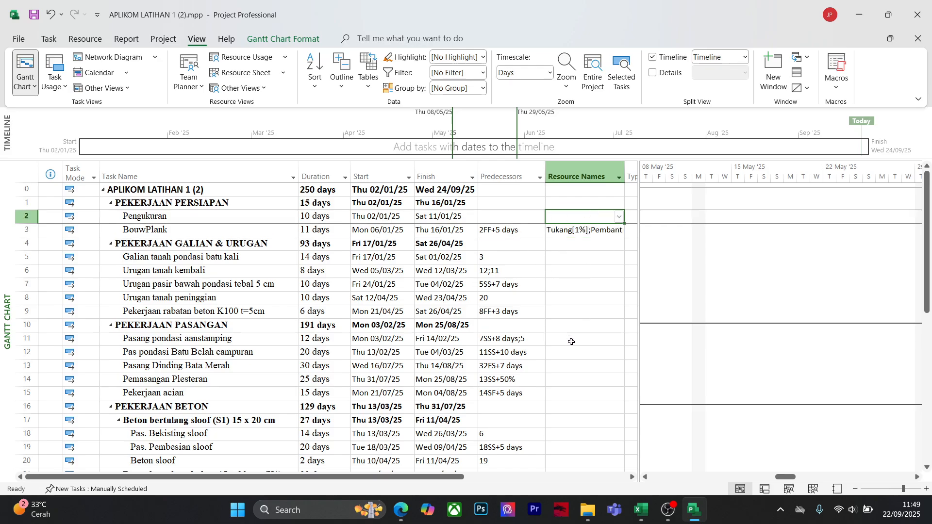
pyautogui.hotkey('ctrl', 'v')
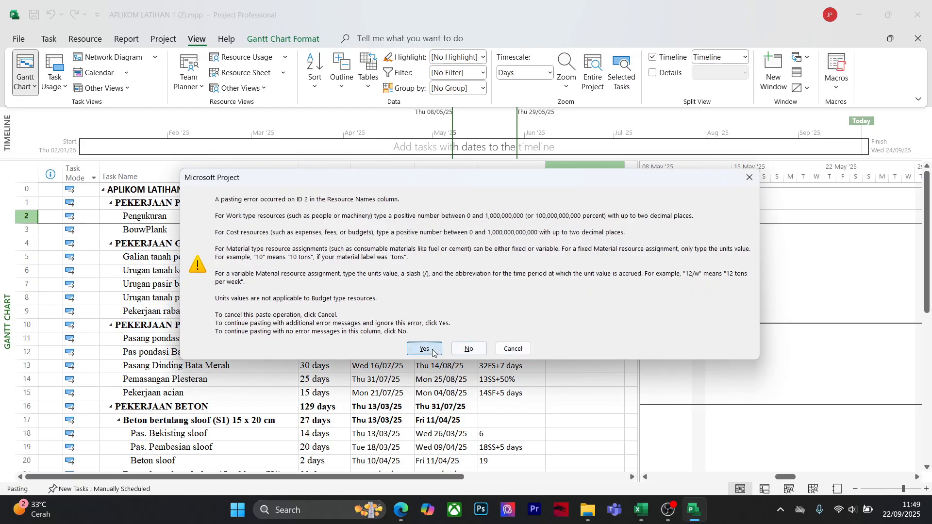
pyautogui.press('Return')
pyautogui.press('Return')
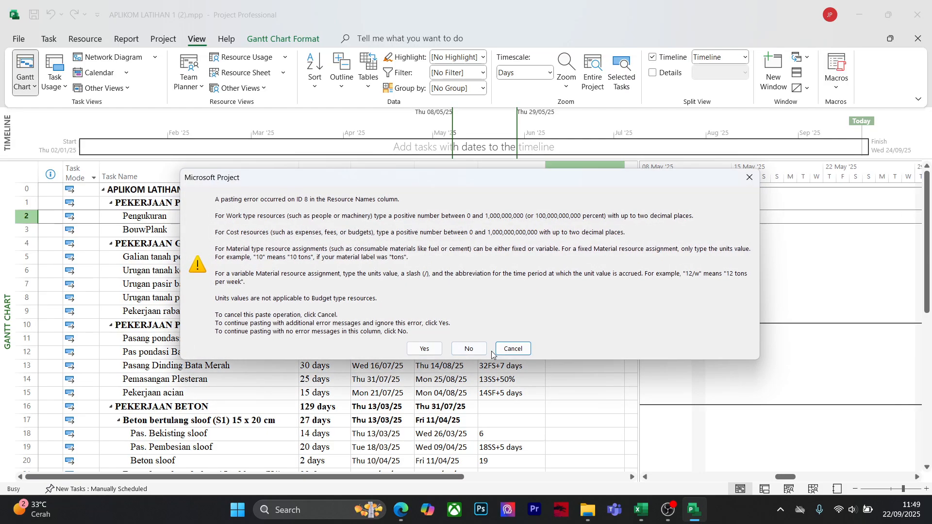
pyautogui.click(750, 178)
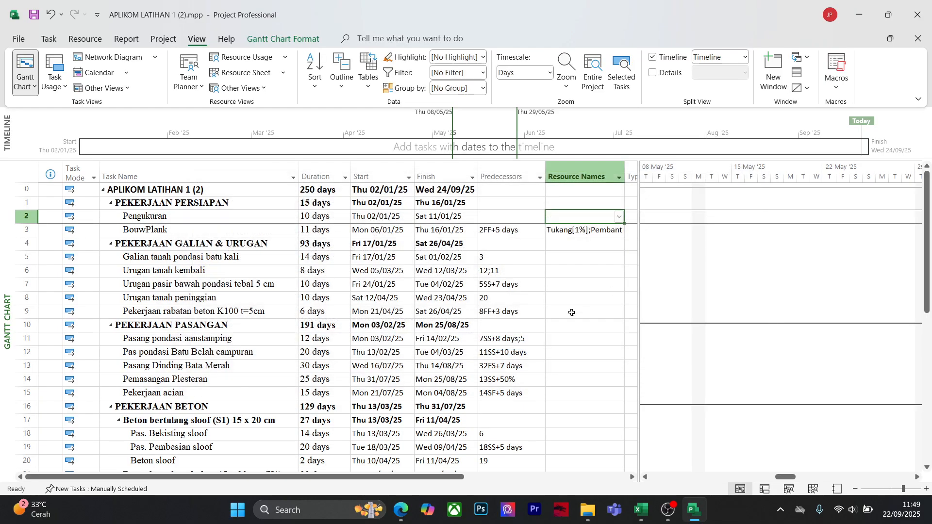
# Switch to the Soal 2.xlsx workbook in Excel and check the Resource Name entries from the Pengukuran row on the SOAL sheet
pyautogui.click(572, 312)
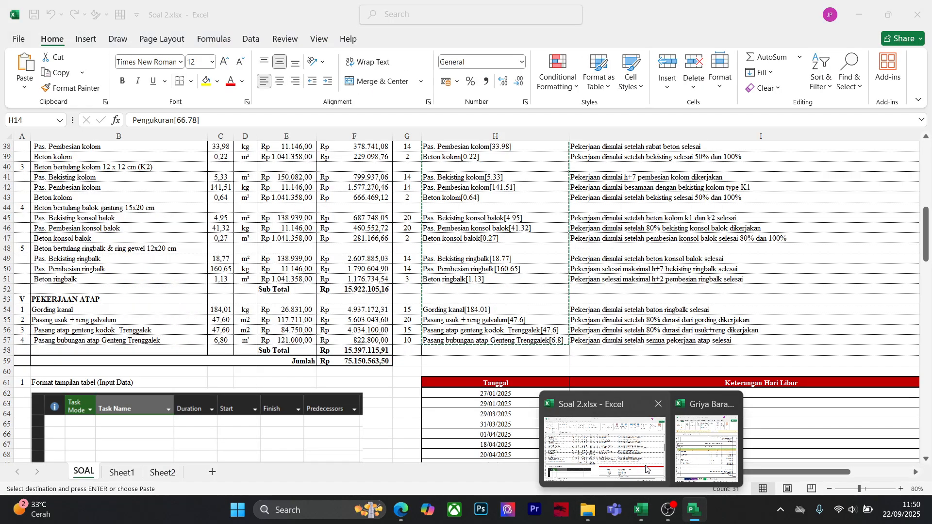
pyautogui.click(588, 444)
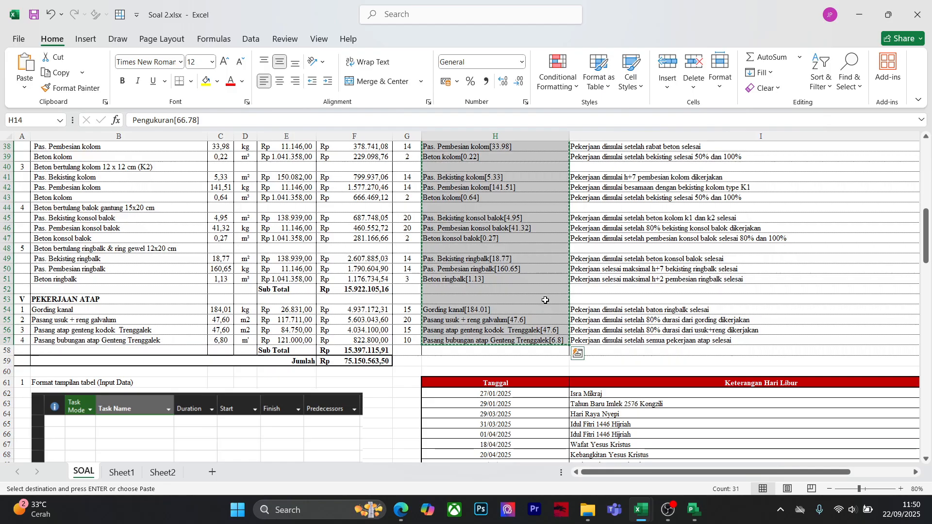
pyautogui.scroll(4, 545, 301)
pyautogui.scroll(8, 545, 300)
pyautogui.scroll(-1, 545, 300)
pyautogui.click(490, 320)
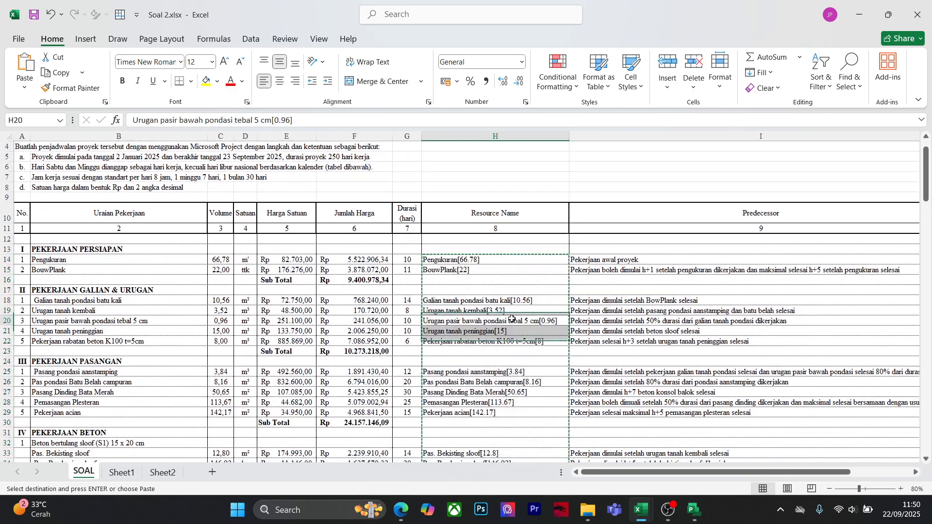
pyautogui.click(477, 257)
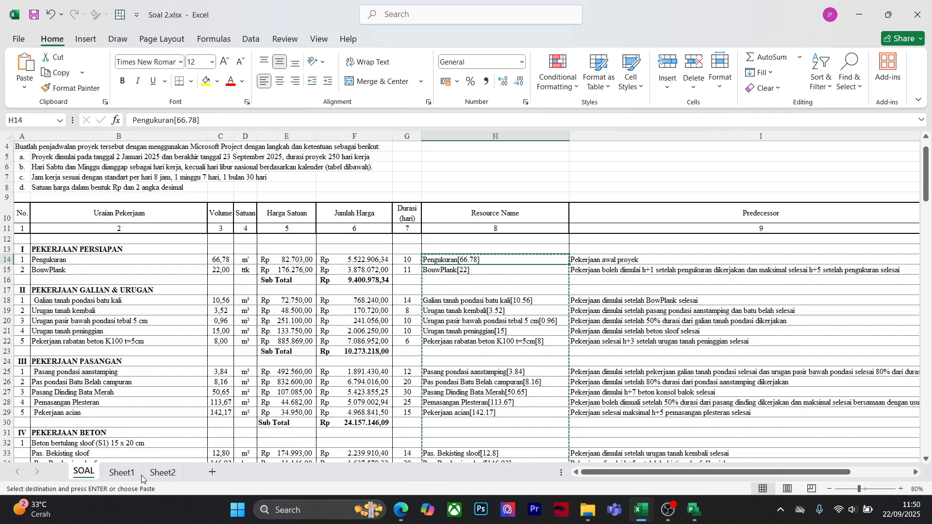
# Paste the copied resource assignments as values only into Sheet2, starting at cell H2
pyautogui.click(122, 473)
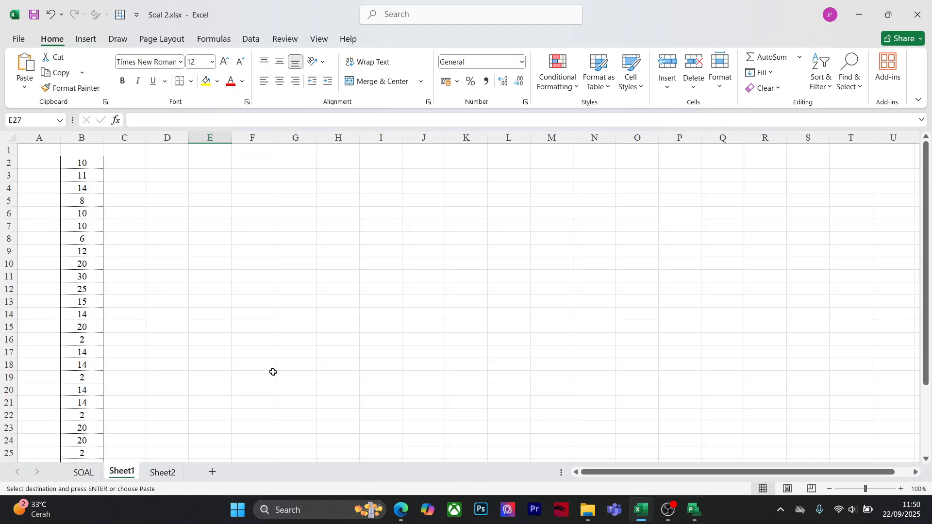
pyautogui.click(165, 473)
pyautogui.scroll(3, 264, 362)
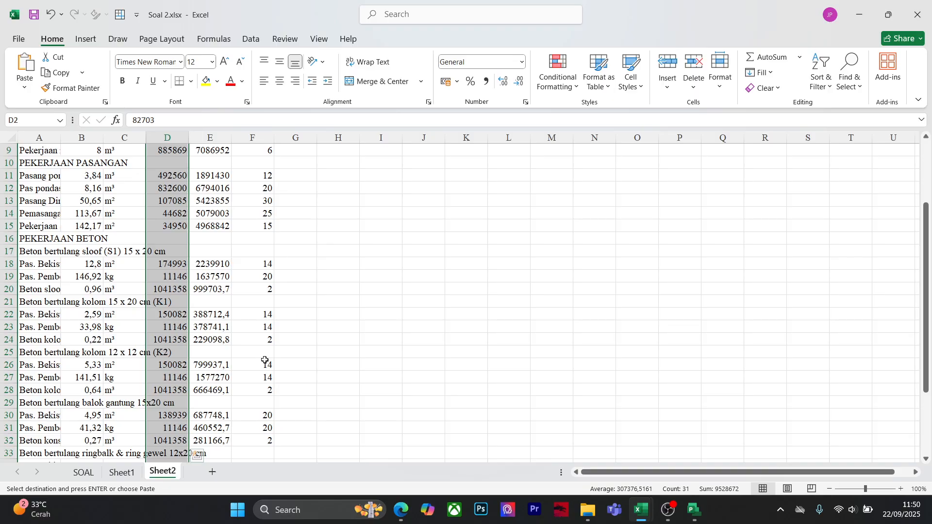
pyautogui.scroll(3, 264, 360)
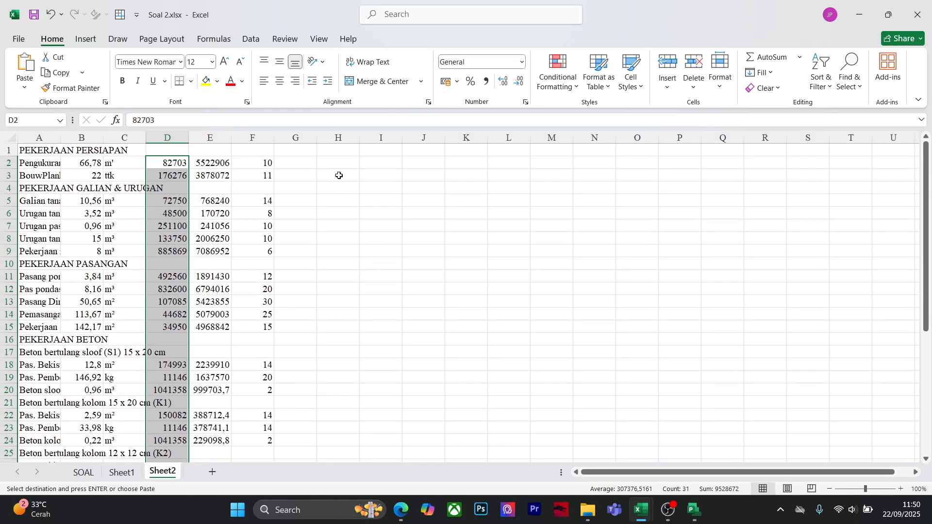
pyautogui.click(123, 472)
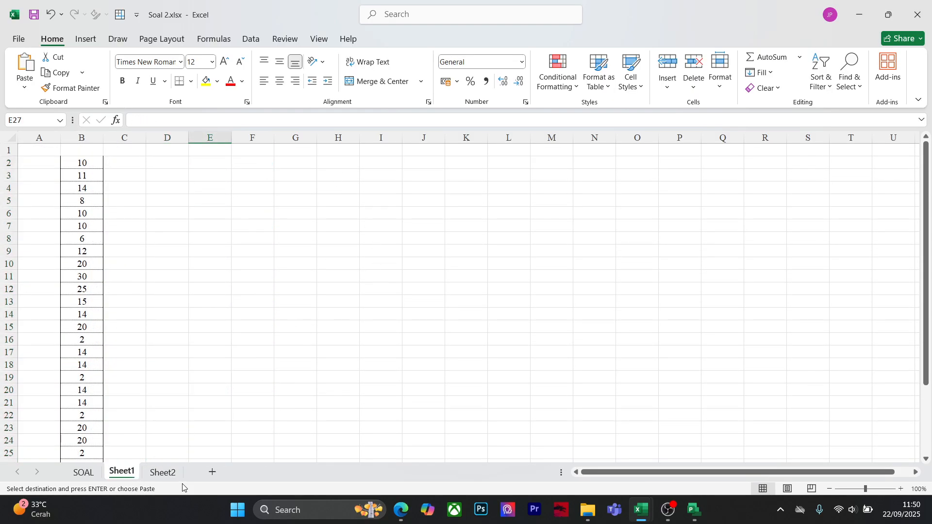
pyautogui.click(169, 475)
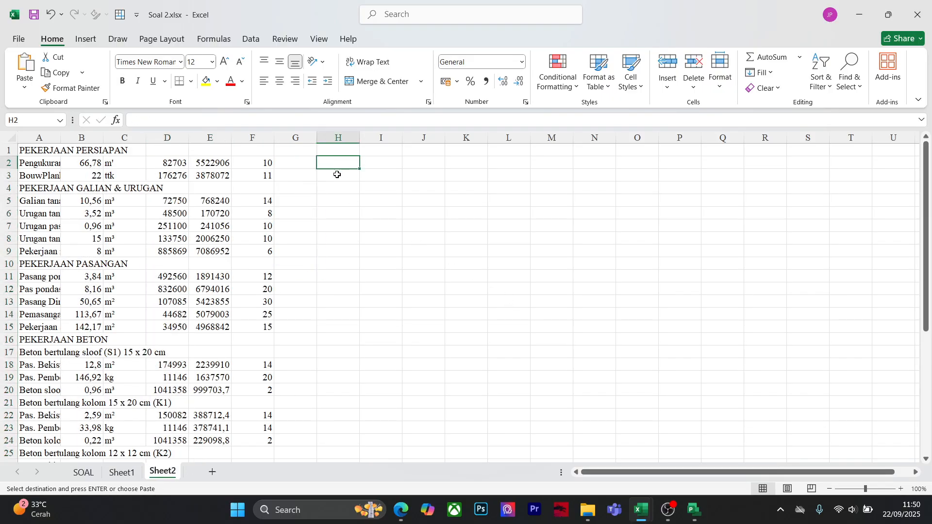
pyautogui.hotkey('ctrl', 'v')
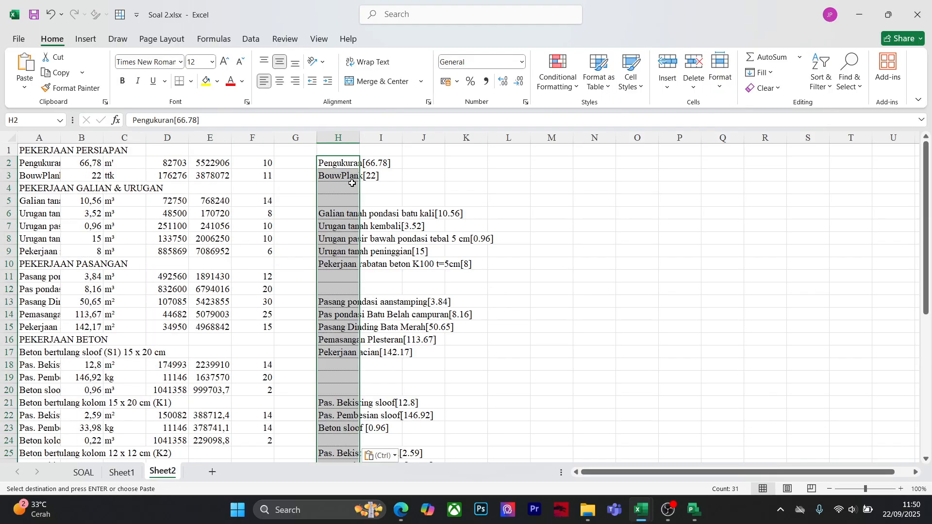
pyautogui.hotkey('ctrl', 'z')
pyautogui.click(24, 86)
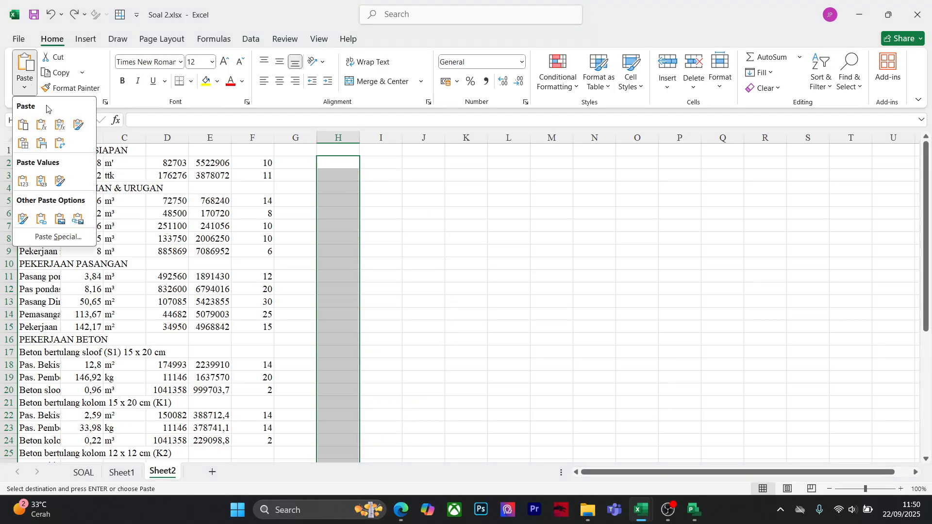
pyautogui.click(22, 182)
pyautogui.click(573, 278)
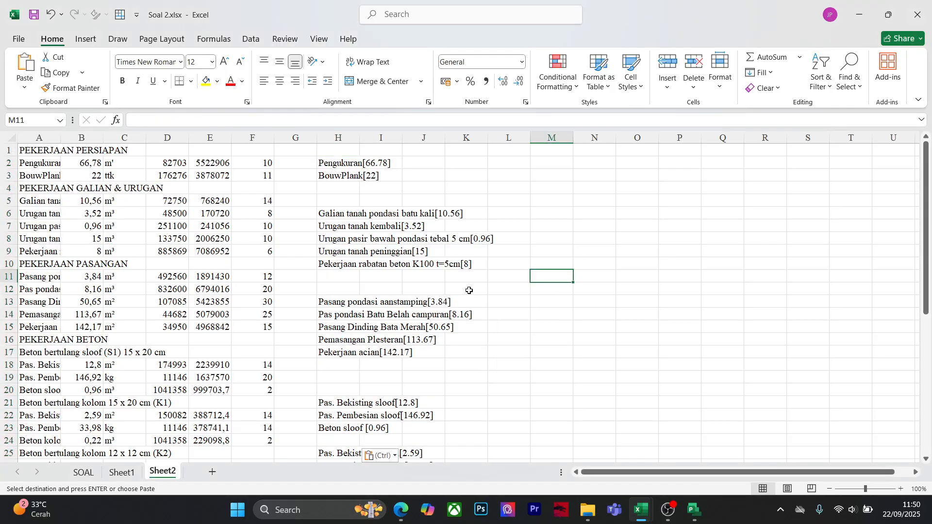
# Edit the first pasted assignment in H2 to use a decimal comma: Pengukuran[66,78]
pyautogui.scroll(-2, 489, 341)
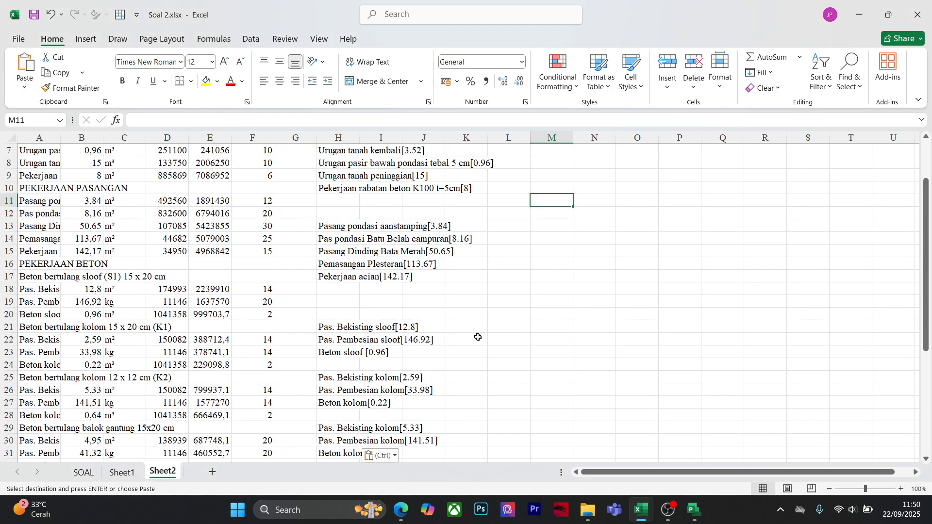
pyautogui.click(391, 275)
pyautogui.scroll(2, 416, 301)
pyautogui.click(365, 160)
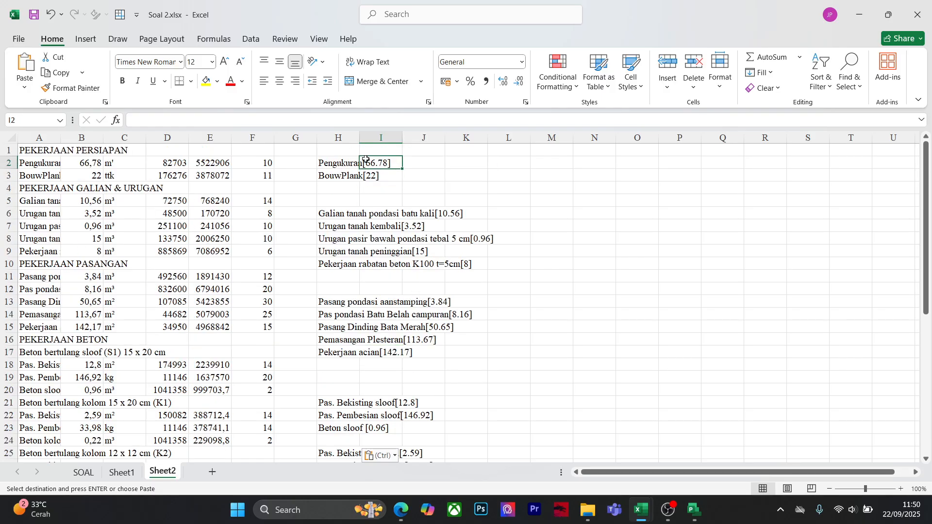
pyautogui.click(336, 163)
pyautogui.press('F2')
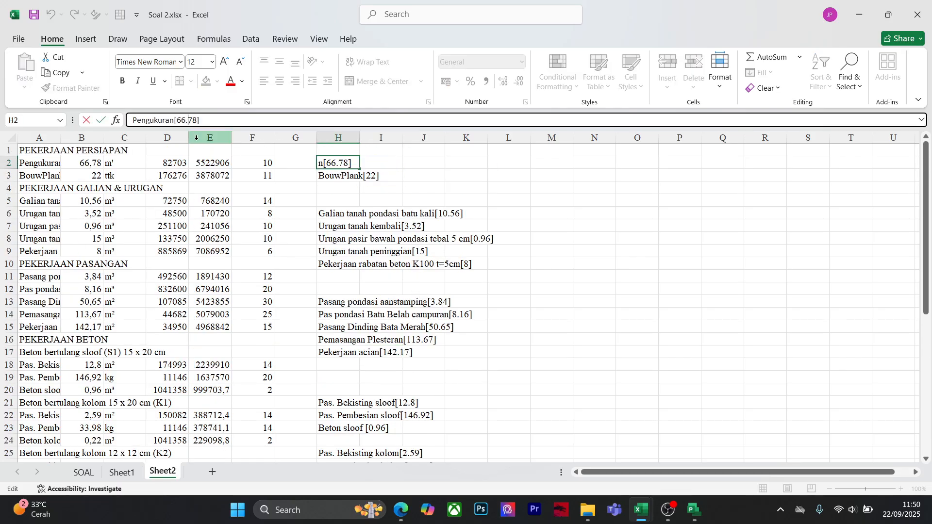
pyautogui.press('BackSpace')
pyautogui.write(',')
pyautogui.press('Return')
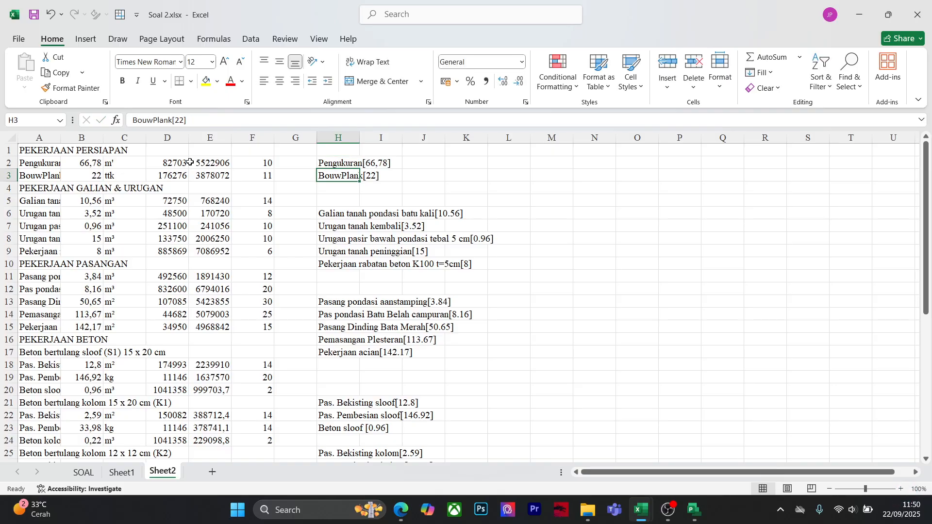
# Use decimal commas in H6 and H7: Galian tanah pondasi batu kali[10,56] and Urugan tanah kembali[3,52]
pyautogui.click(340, 212)
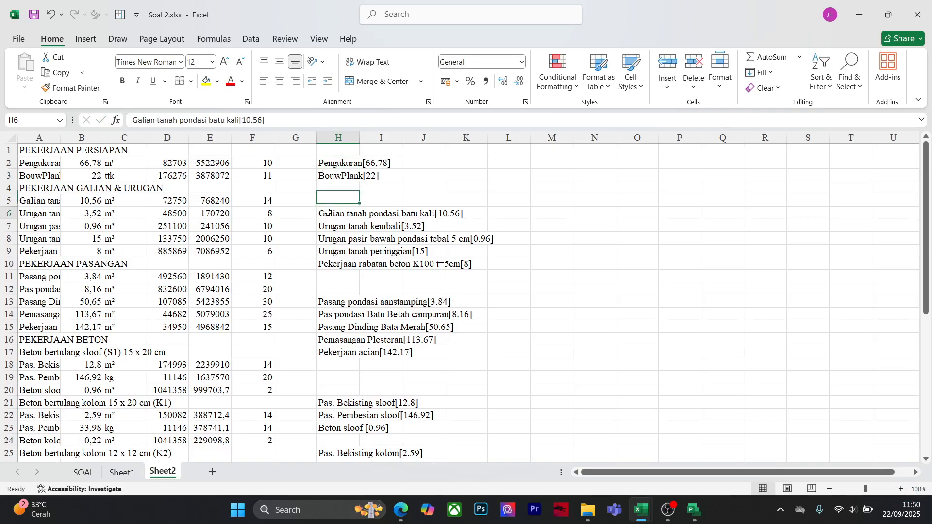
pyautogui.click(253, 120)
pyautogui.press('BackSpace')
pyautogui.write(',')
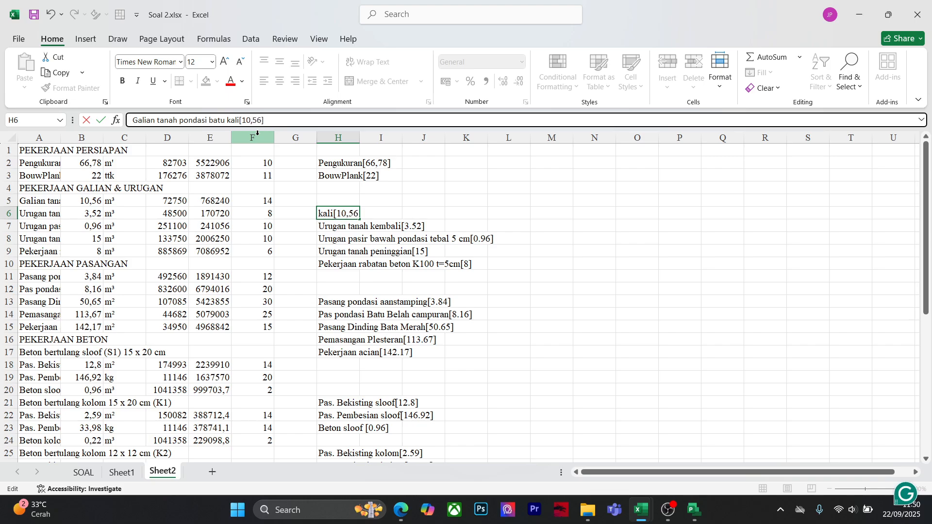
pyautogui.press('Return')
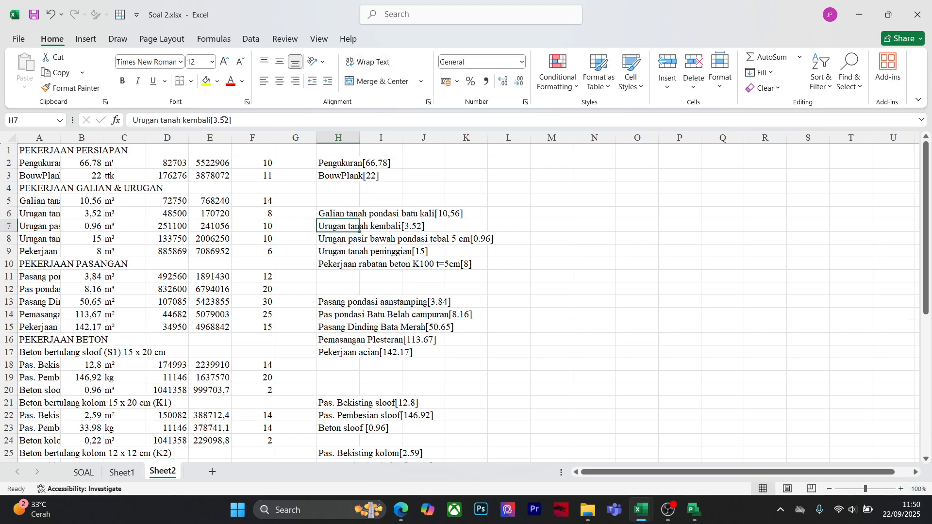
pyautogui.click(224, 120)
pyautogui.press('BackSpace')
pyautogui.write(',')
pyautogui.press('Return')
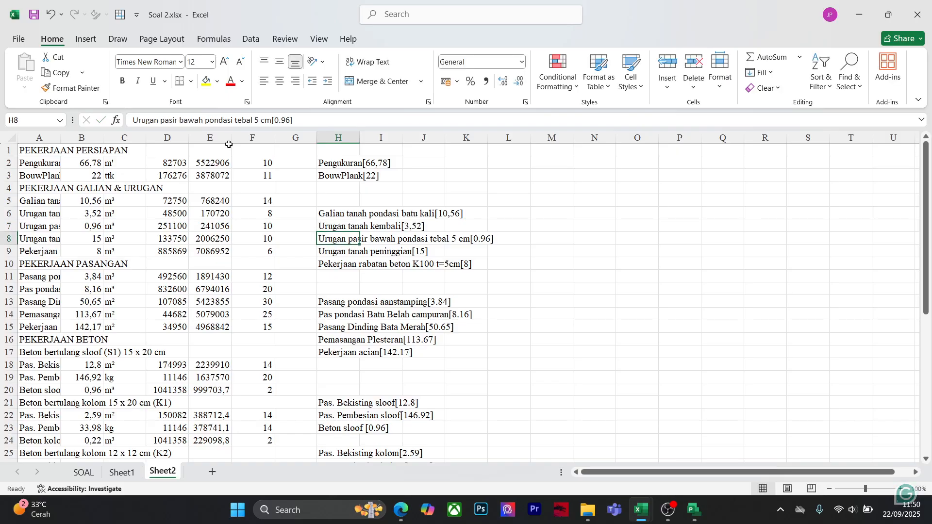
# Use semicolons as the separator in H8 and H7: Urugan pasir bawah pondasi tebal 5 cm[0;96] and Urugan tanah kembali[3;52]
pyautogui.click(287, 123)
pyautogui.press('BackSpace')
pyautogui.write(',')
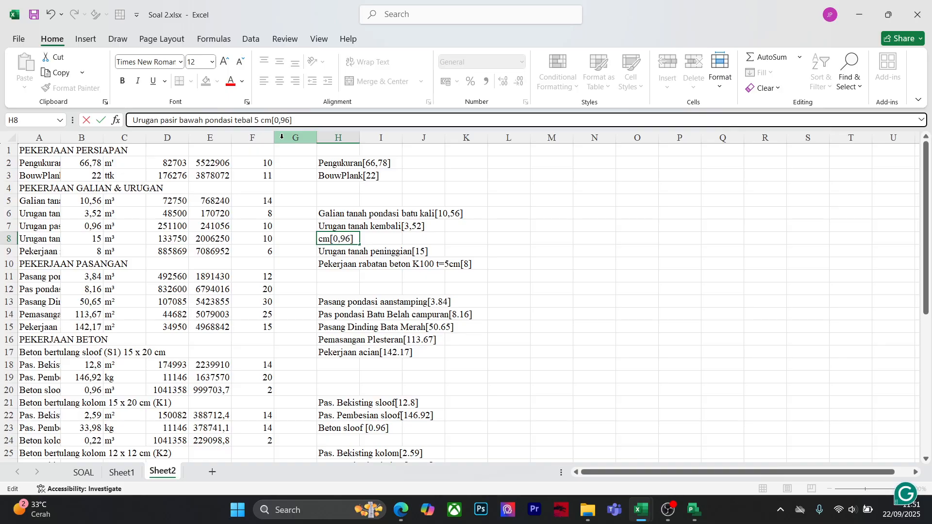
pyautogui.press('BackSpace')
pyautogui.write(';')
pyautogui.press('Return')
pyautogui.press('Up')
pyautogui.press('Up')
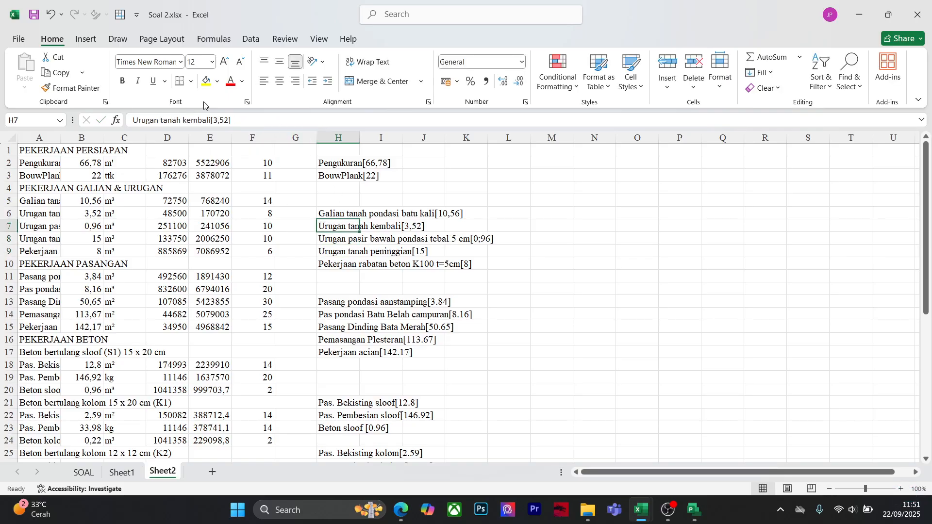
pyautogui.click(220, 121)
pyautogui.press('BackSpace')
pyautogui.write(';')
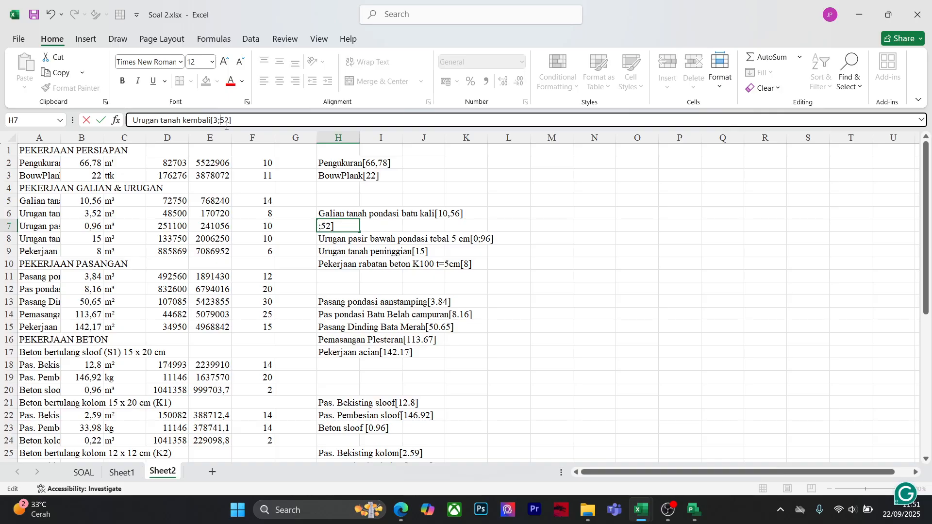
pyautogui.press('Return')
# Replace the separator in H6 with a semicolon: Galian tanah pondasi batu kali[10;56]
pyautogui.click(332, 212)
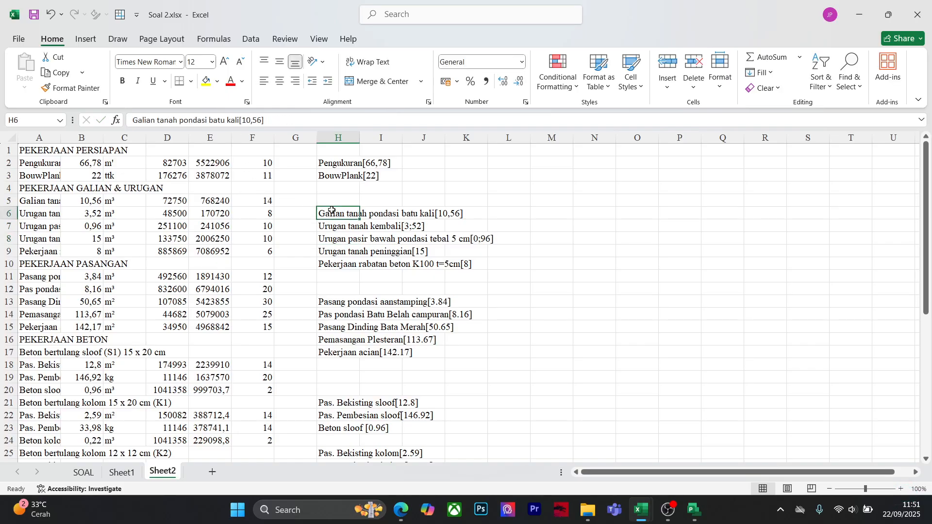
pyautogui.click(252, 121)
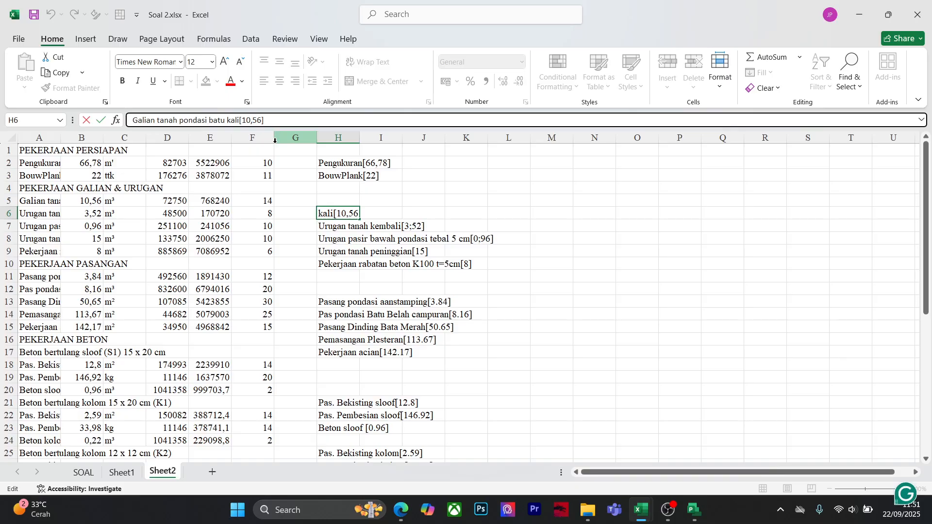
pyautogui.press('BackSpace')
pyautogui.write(';')
pyautogui.press('Return')
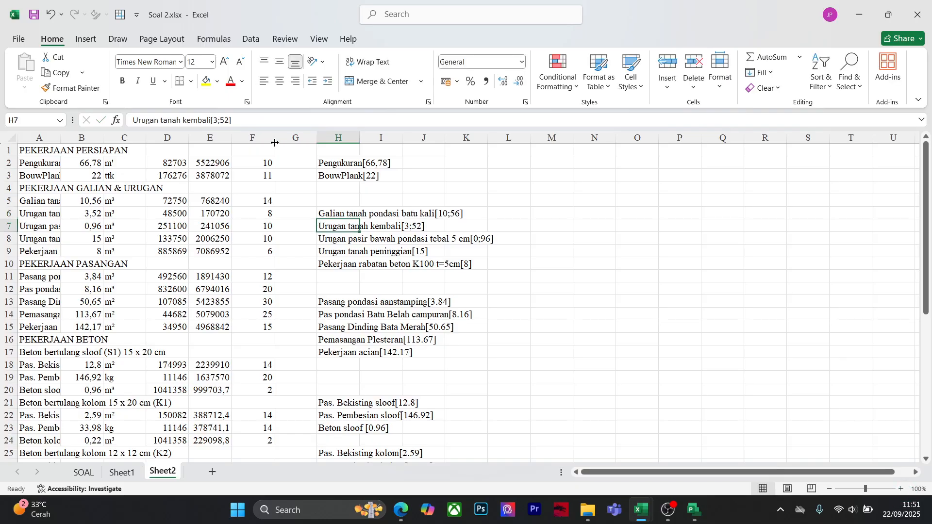
# Copy Pengukuran[66,78] from H2, switch to Project and paste it as the Pengukuran task's resource name
pyautogui.click(333, 165)
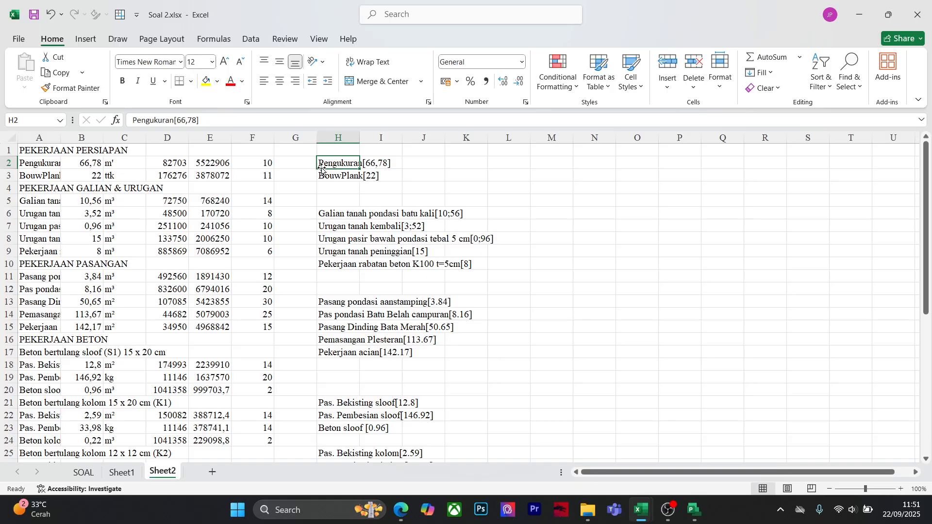
pyautogui.hotkey('ctrl', 'c')
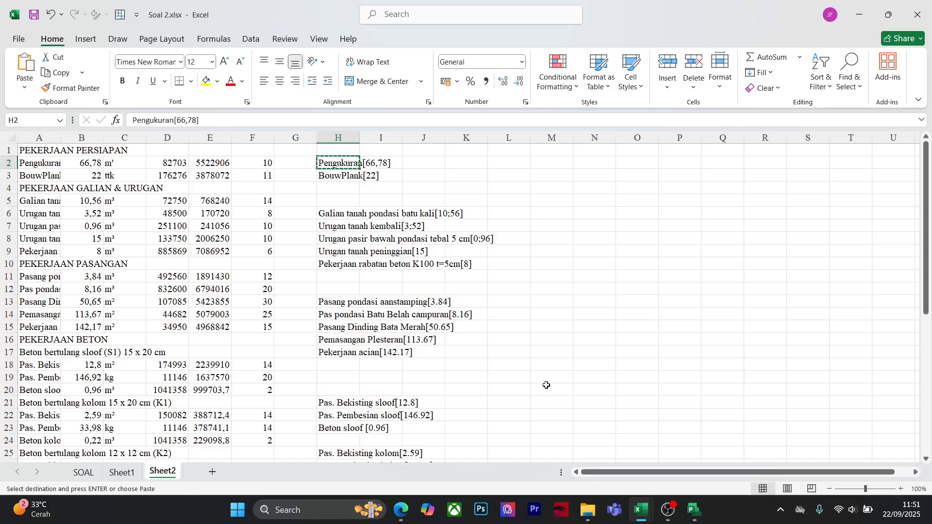
pyautogui.moveTo(695, 509)
pyautogui.click(699, 470)
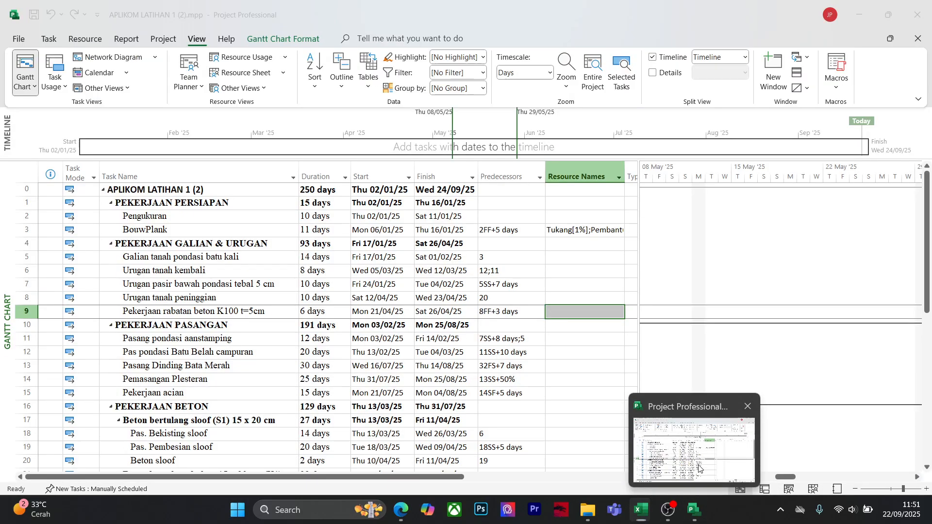
pyautogui.click(570, 217)
pyautogui.hotkey('ctrl', 'v')
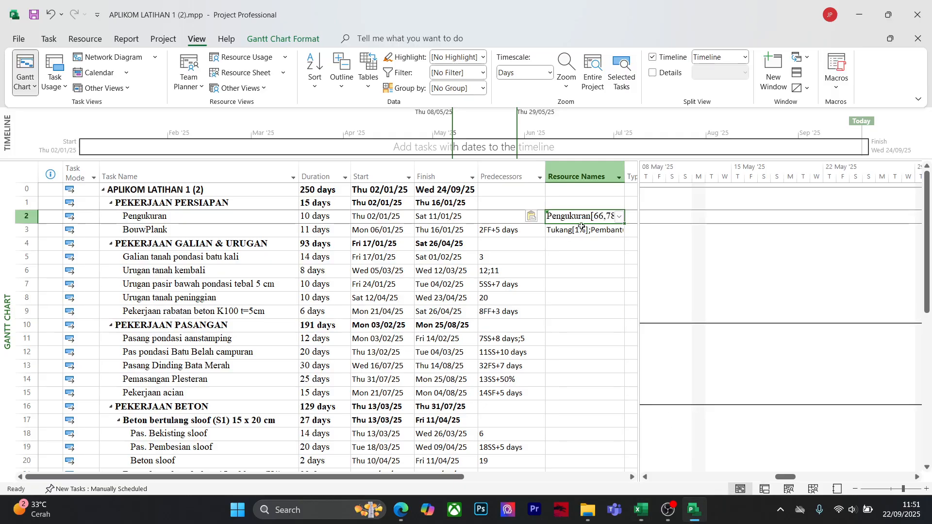
pyautogui.click(589, 297)
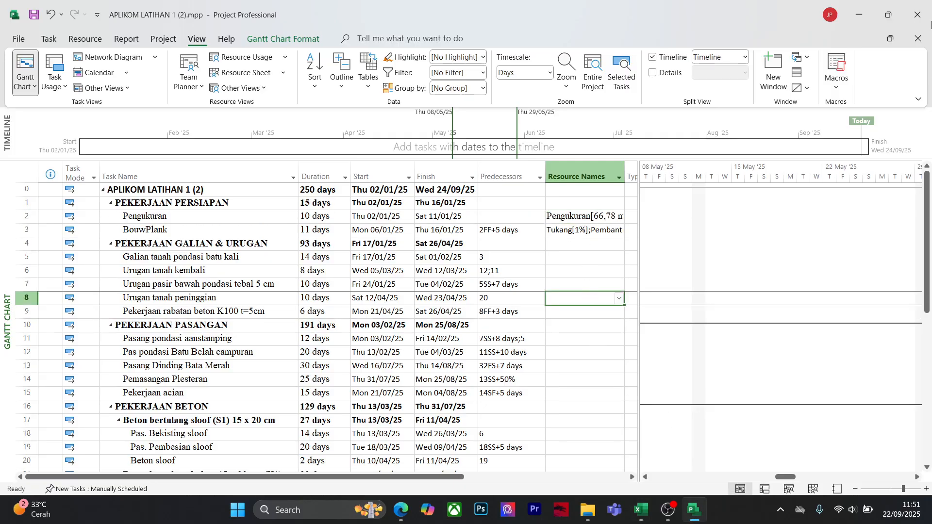
# Return to the Excel workbook and change H6 to use a decimal comma: Galian tanah pondasi batu kali[10,56]
pyautogui.click(861, 11)
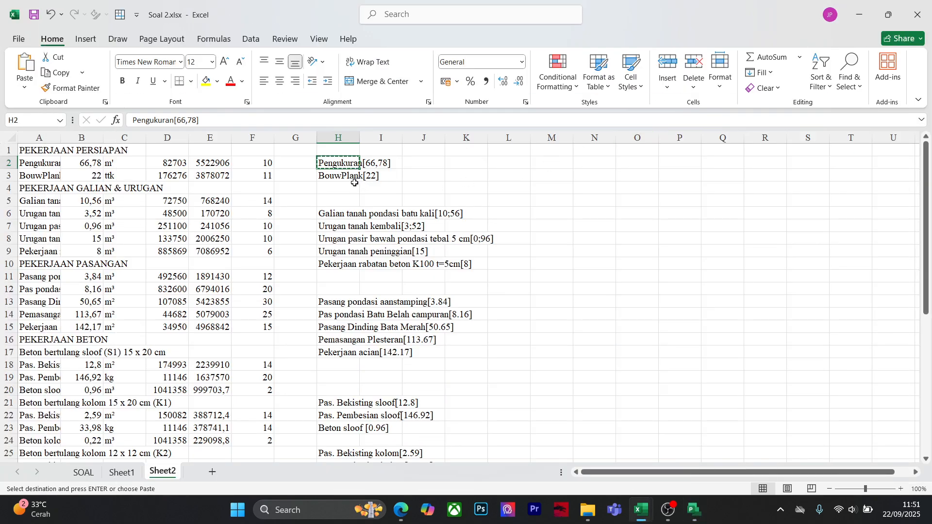
pyautogui.click(334, 212)
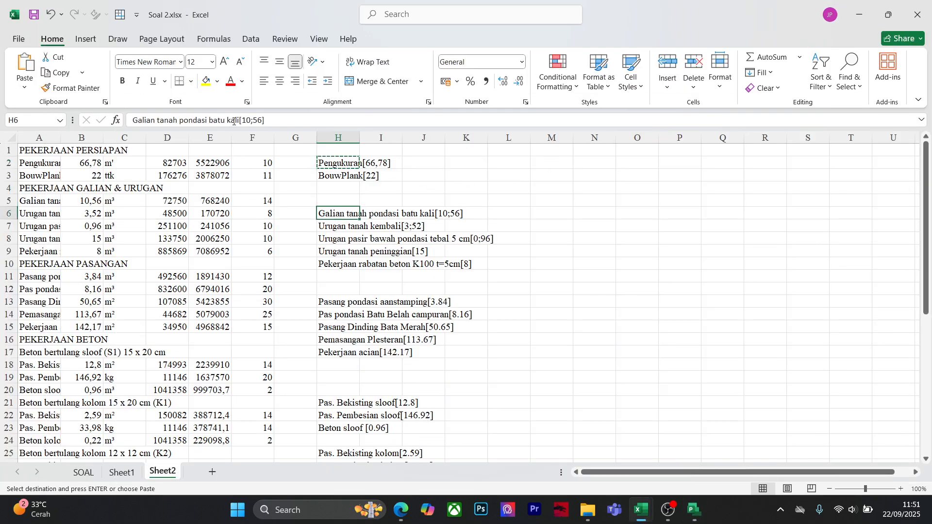
pyautogui.click(252, 122)
pyautogui.press('BackSpace')
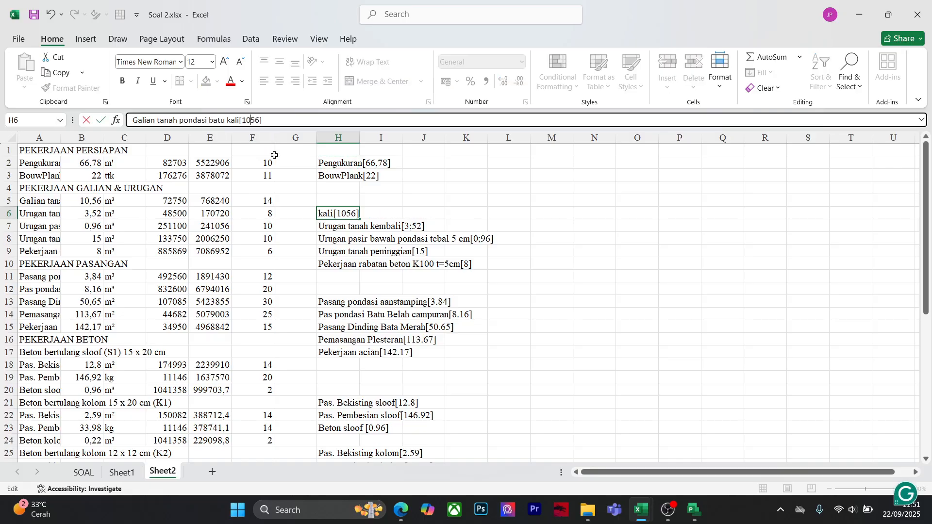
pyautogui.write(',')
pyautogui.press('Return')
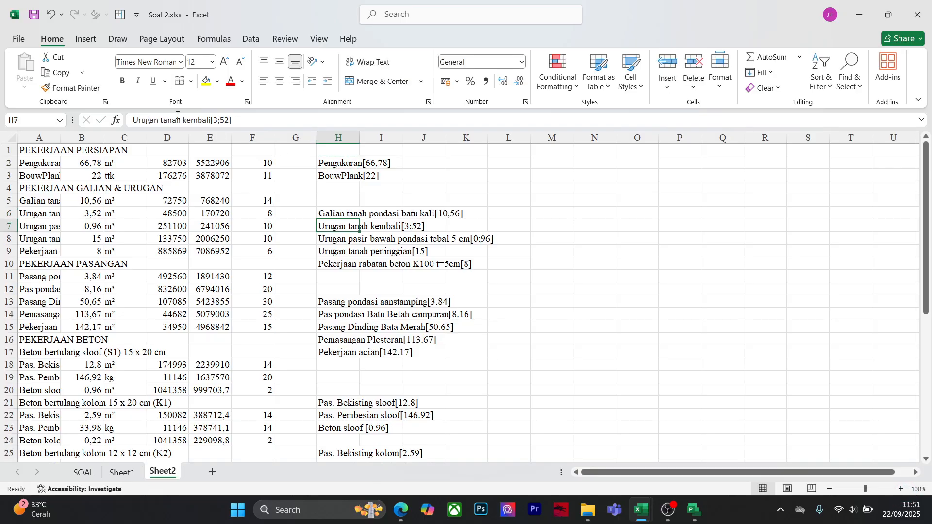
# Use decimal commas in H7 and H8: Urugan tanah kembali[3,52] and Urugan pasir bawah pondasi tebal 5 cm[0,96]
pyautogui.click(219, 121)
pyautogui.press('BackSpace')
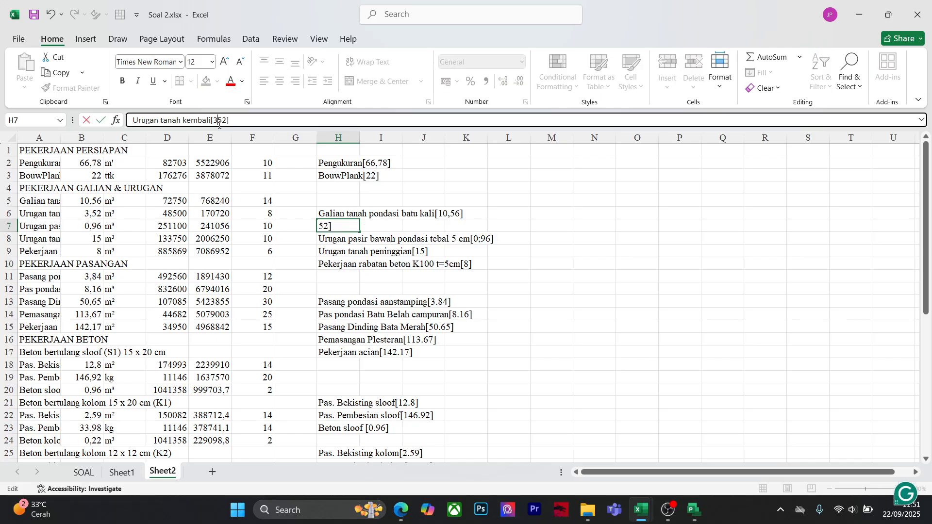
pyautogui.write(',')
pyautogui.press('Return')
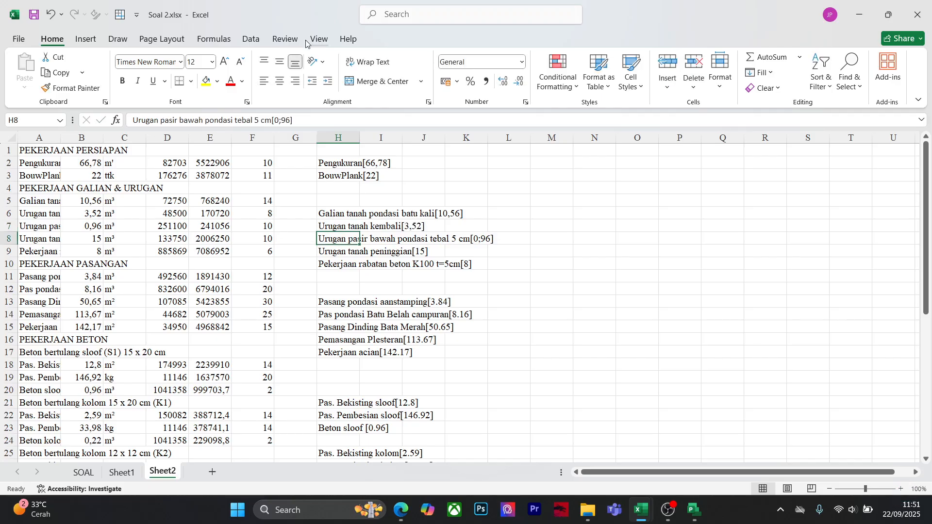
pyautogui.click(283, 123)
pyautogui.press('BackSpace')
pyautogui.write(',')
pyautogui.press('Return')
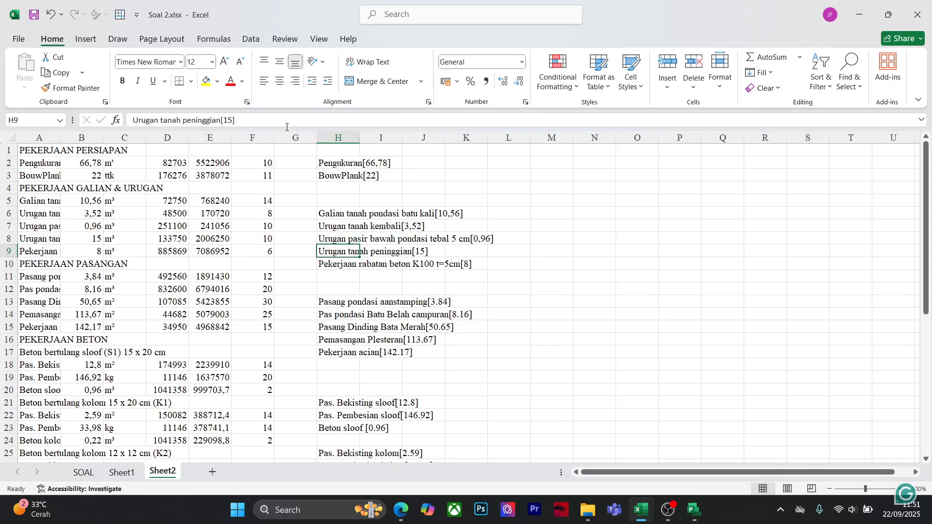
# Change H13 to use a decimal comma: Pasang pondasi aanstamping[3,84]
pyautogui.press('Down')
pyautogui.press('Down')
pyautogui.press('Down')
pyautogui.press('Down')
pyautogui.press('Down')
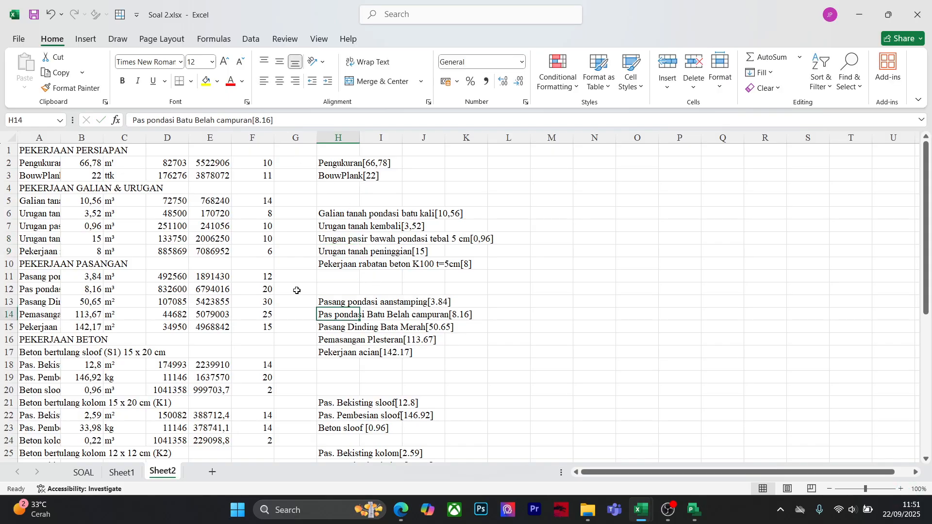
pyautogui.click(340, 302)
pyautogui.click(245, 123)
pyautogui.press('BackSpace')
pyautogui.write(',')
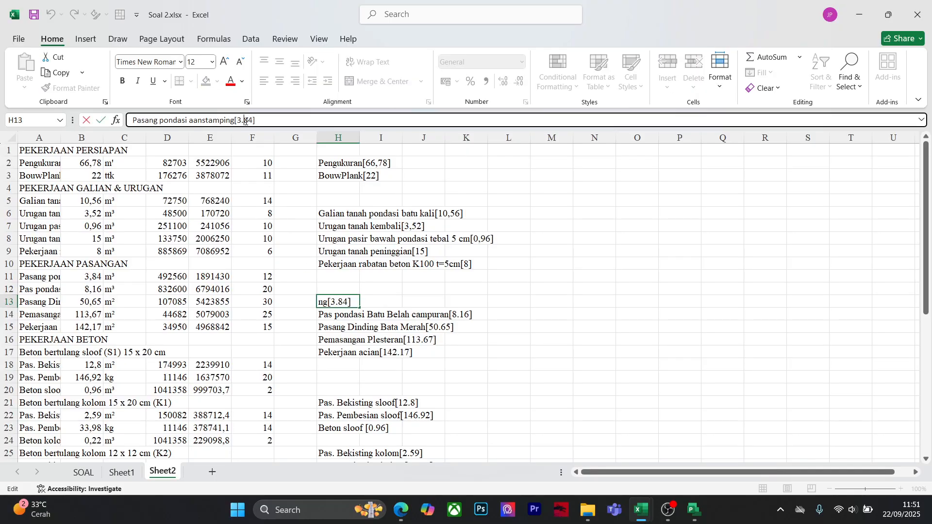
pyautogui.press('Return')
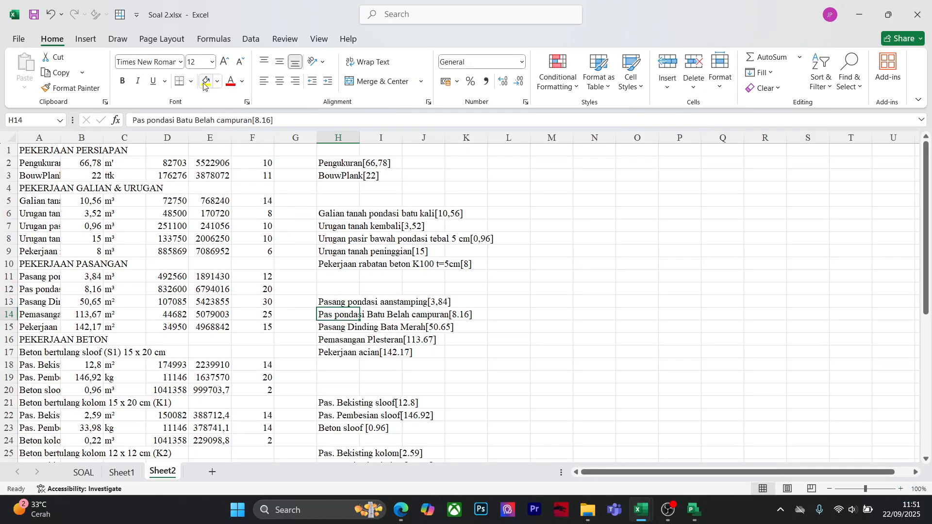
# Use decimal commas in H14 and H15: Pas pondasi Batu Belah campuran[8,16] and Pasang Dinding Bata Merah[50,65]
pyautogui.click(262, 122)
pyautogui.press('BackSpace')
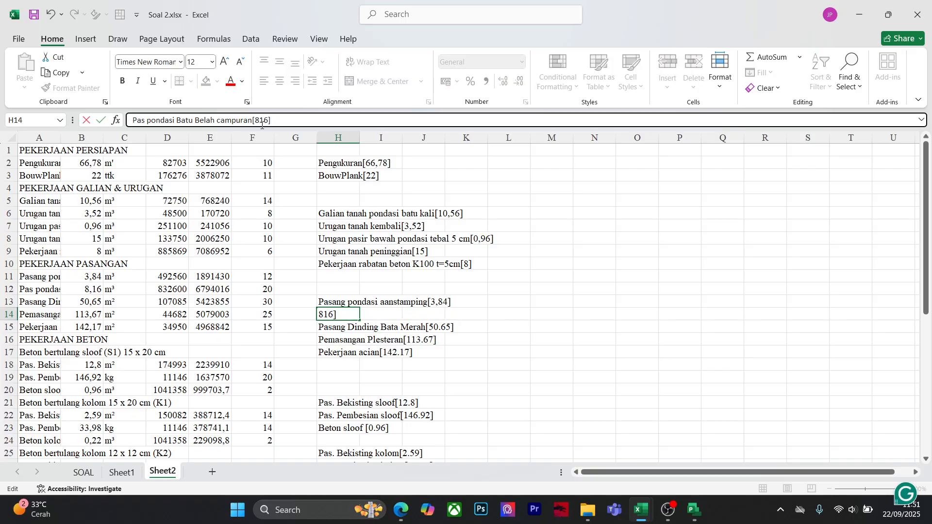
pyautogui.write(',')
pyautogui.press('Return')
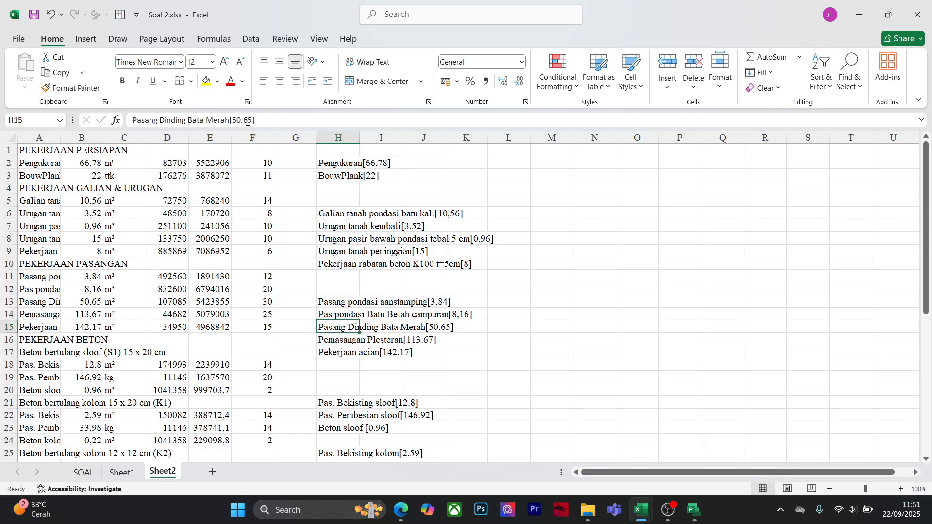
pyautogui.click(247, 122)
pyautogui.press('BackSpace')
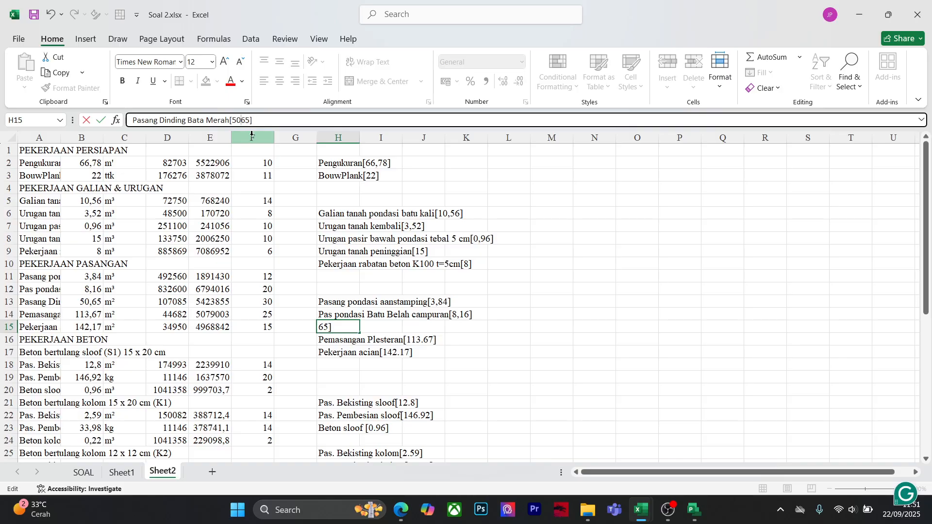
pyautogui.write(',')
pyautogui.press('Return')
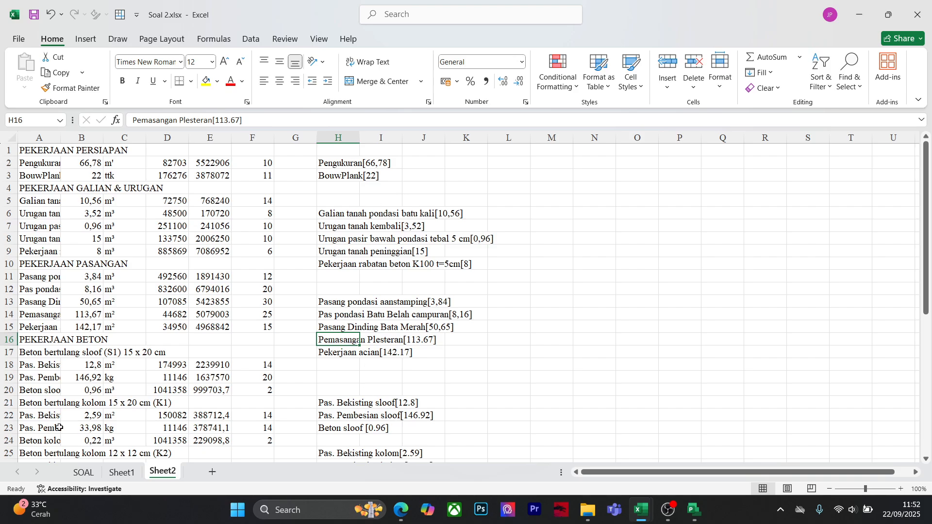
# Change H16 to use a decimal comma: Pemasangan Plesteran[113,67]
pyautogui.click(335, 323)
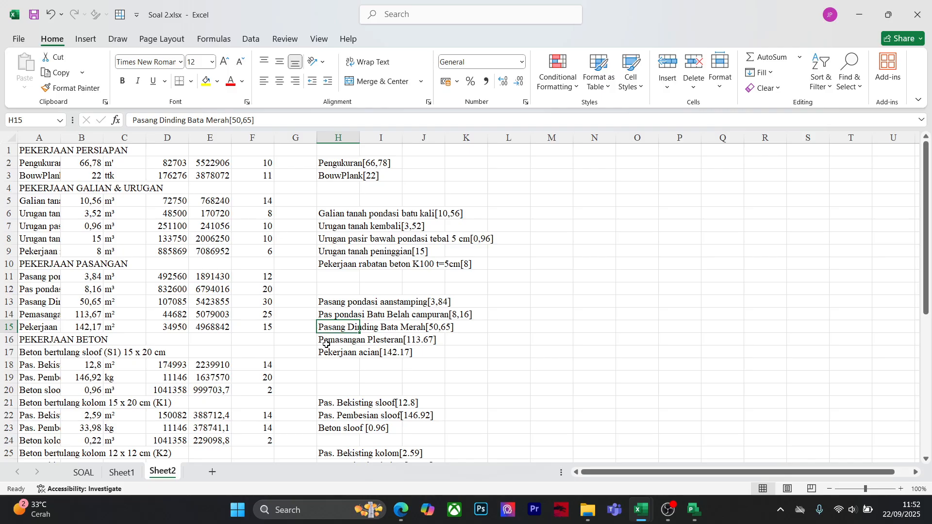
pyautogui.click(327, 341)
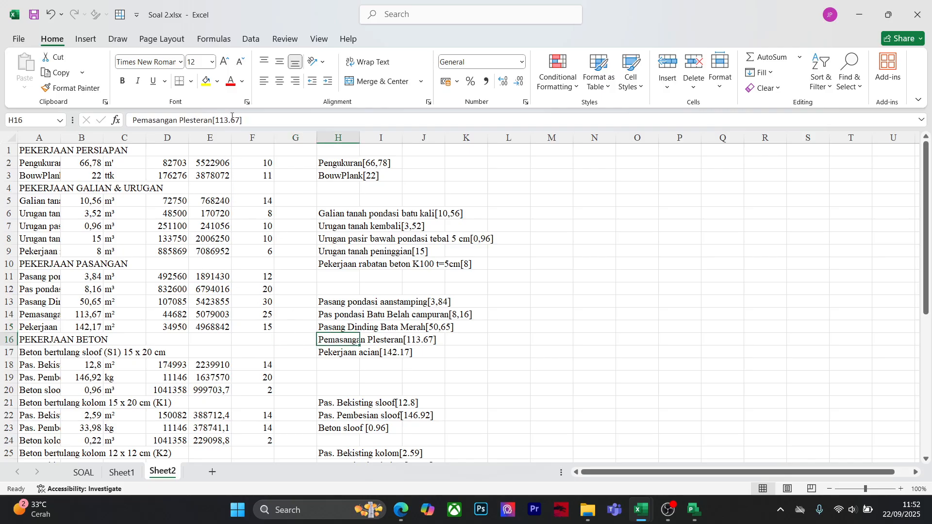
pyautogui.click(231, 118)
pyautogui.press('BackSpace')
pyautogui.write(',')
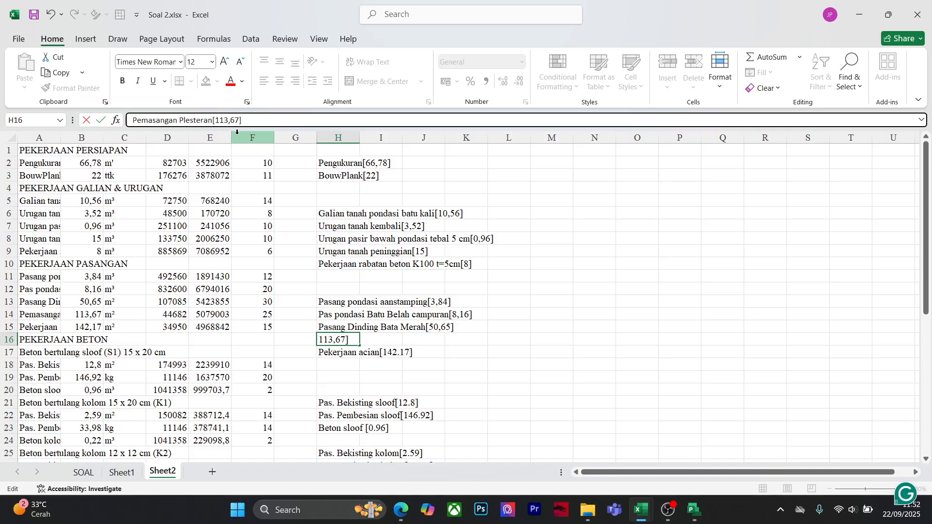
pyautogui.press('Return')
# Switch to Project and look through the available Gantt Chart view options, including the full list of views, without applying any
pyautogui.click(695, 509)
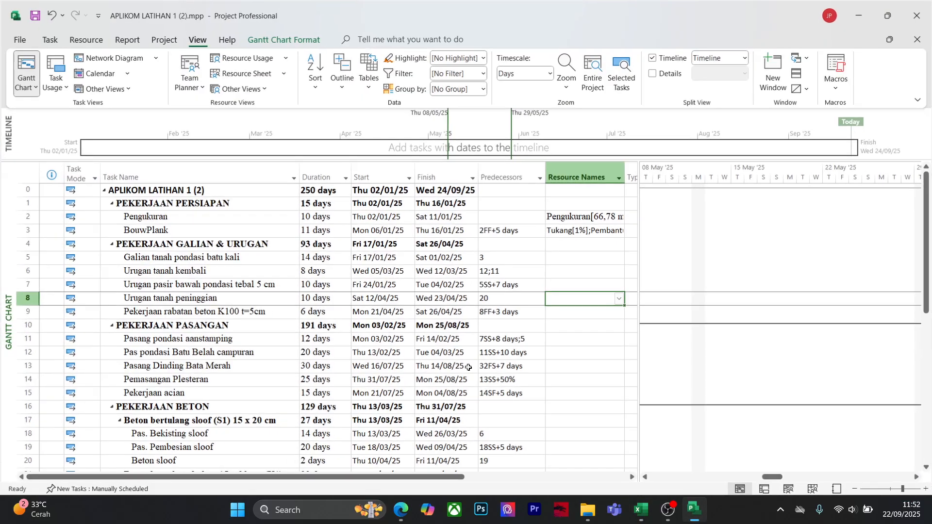
pyautogui.click(9, 85)
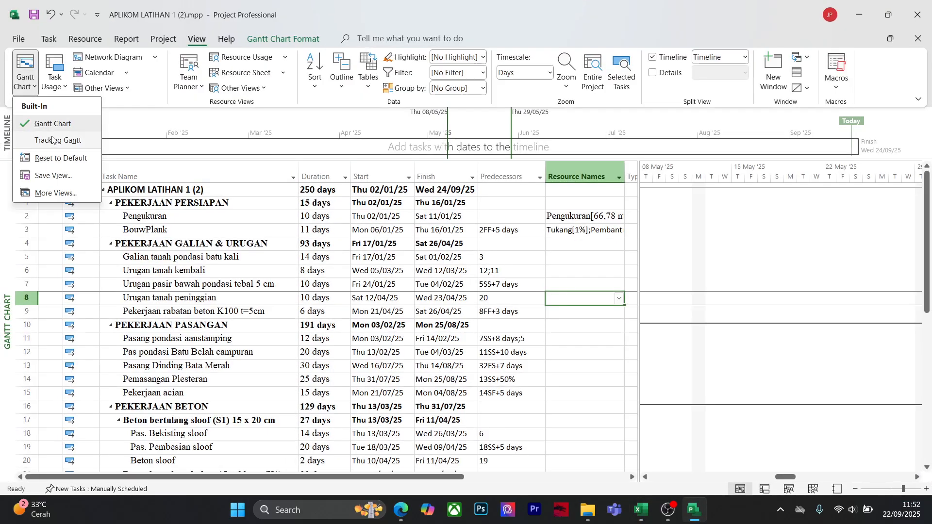
pyautogui.click(147, 120)
pyautogui.click(26, 86)
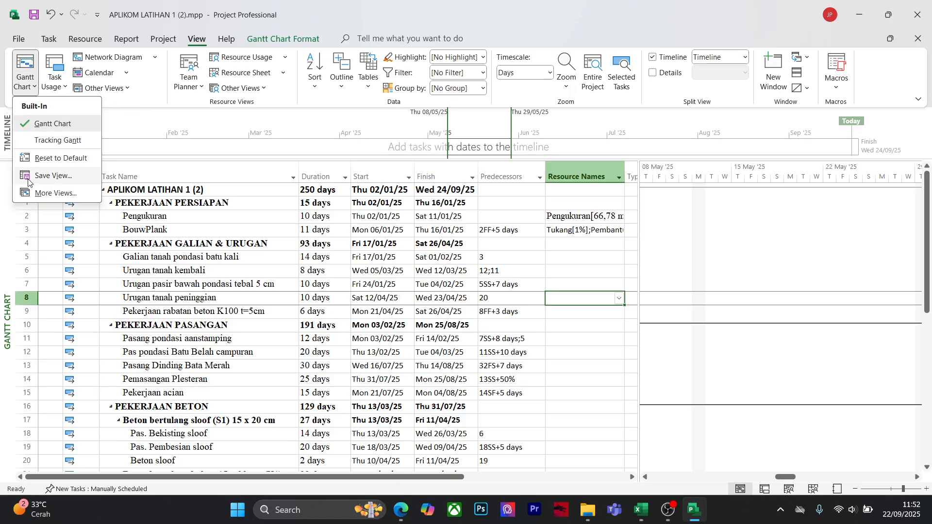
pyautogui.click(102, 133)
pyautogui.scroll(-1, 339, 291)
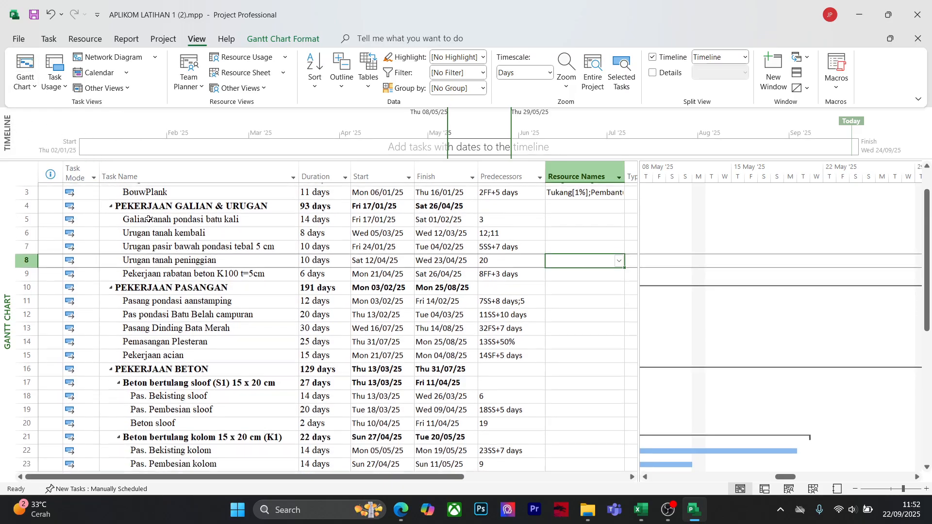
pyautogui.click(442, 325)
pyautogui.click(25, 86)
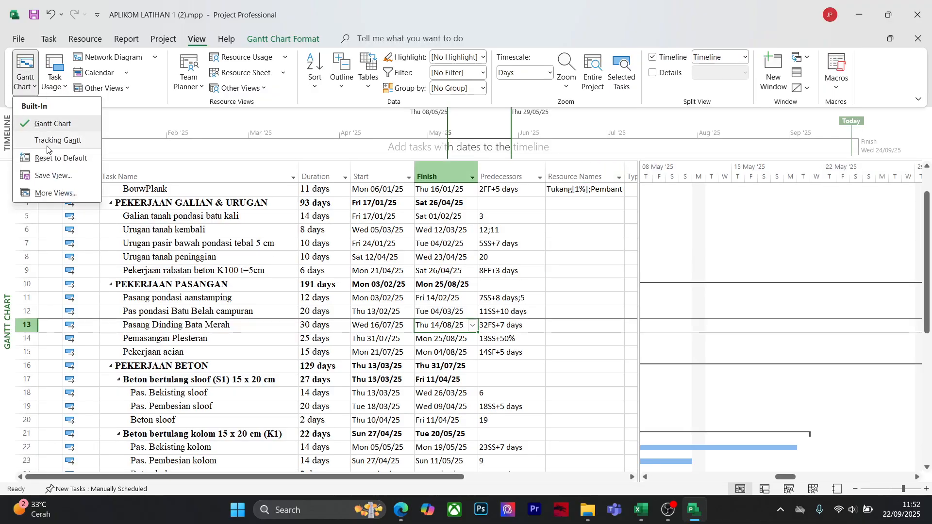
pyautogui.click(27, 72)
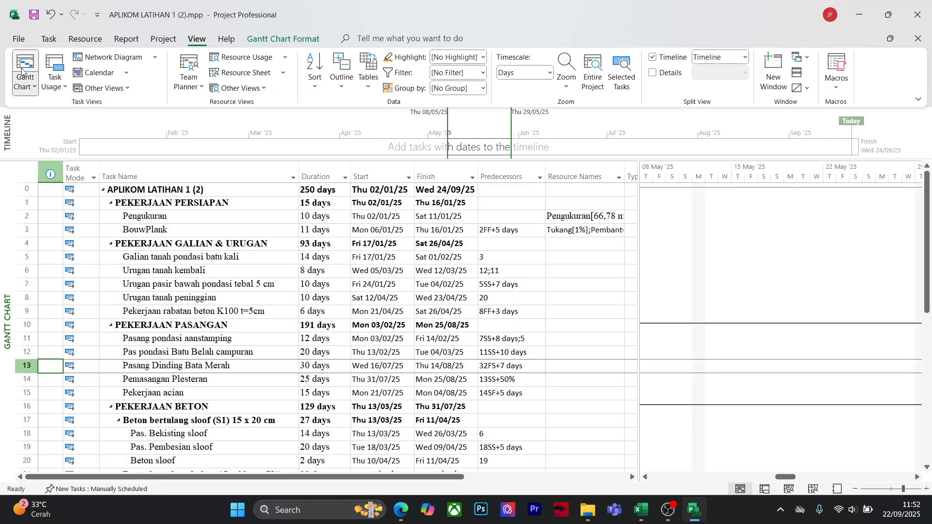
pyautogui.click(27, 72)
pyautogui.click(32, 94)
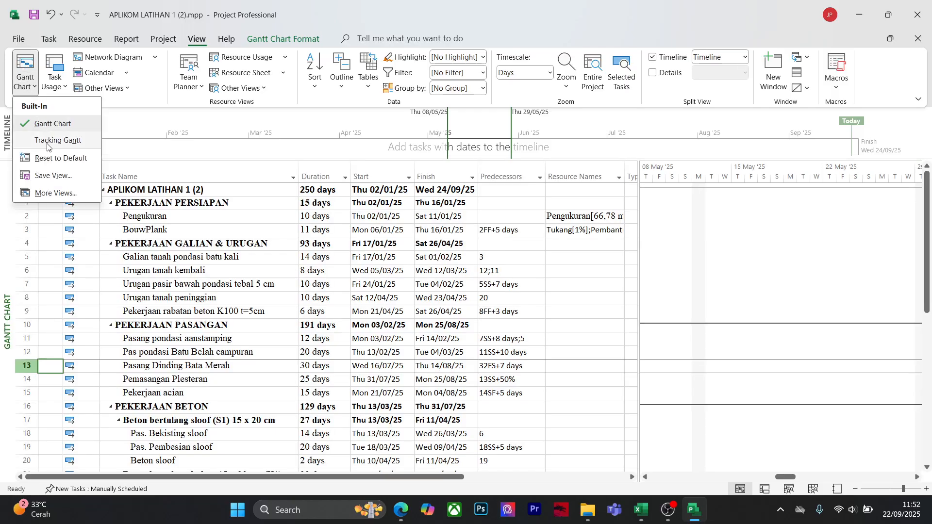
pyautogui.click(64, 199)
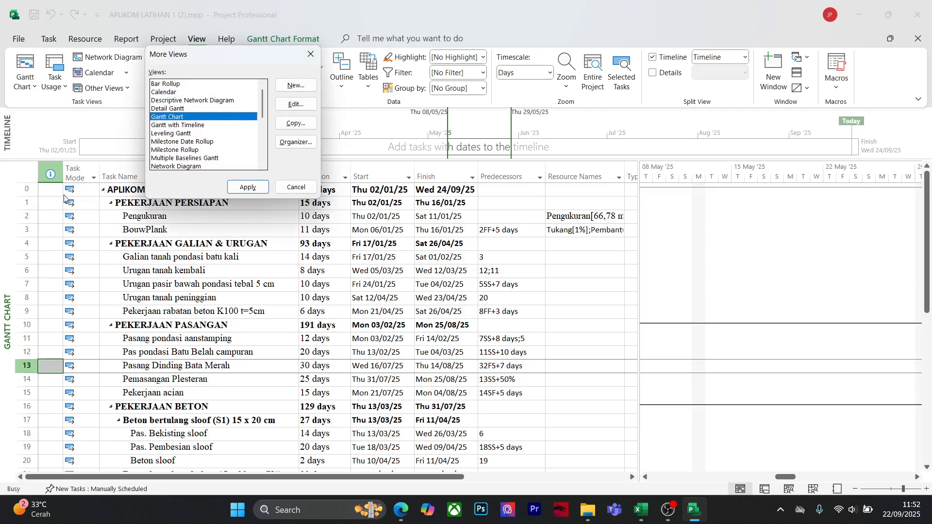
pyautogui.click(296, 187)
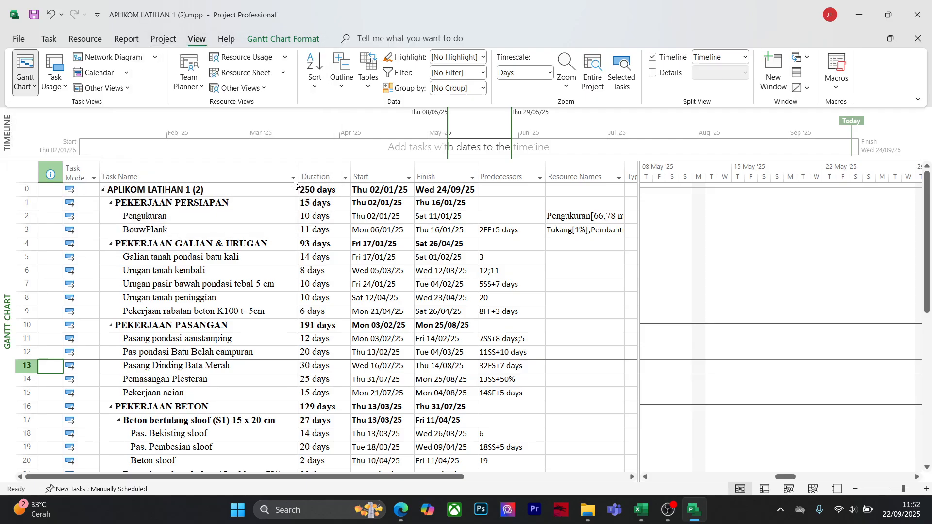
pyautogui.click(595, 408)
pyautogui.scroll(-1, 587, 369)
pyautogui.scroll(1, 583, 352)
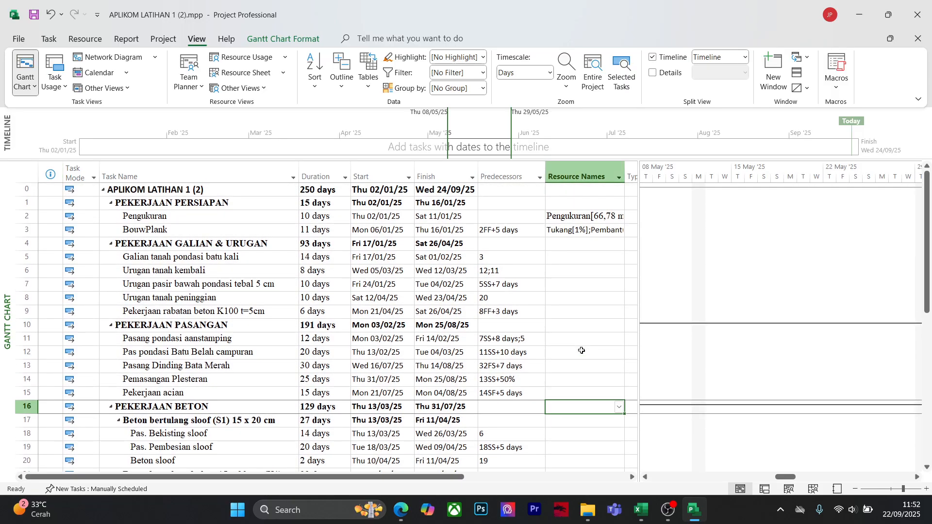
pyautogui.click(560, 215)
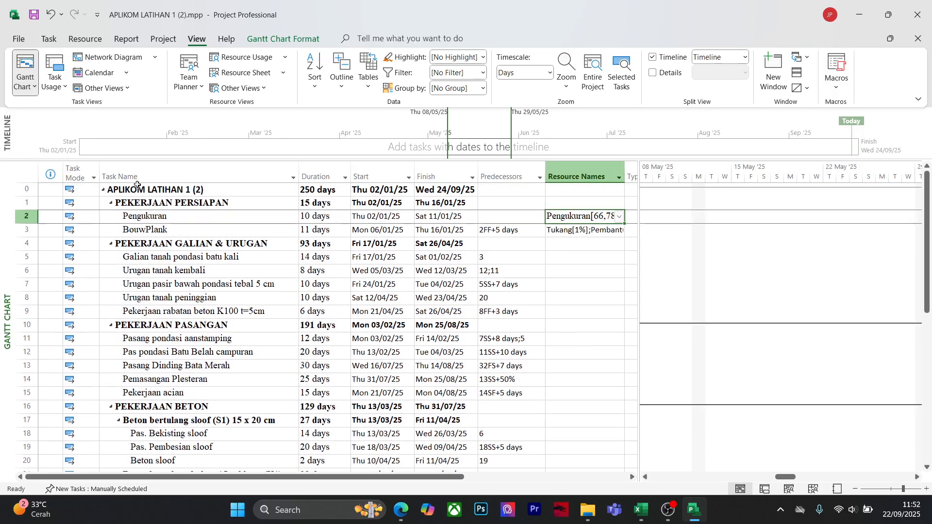
pyautogui.hotkey('alt', 'F4')
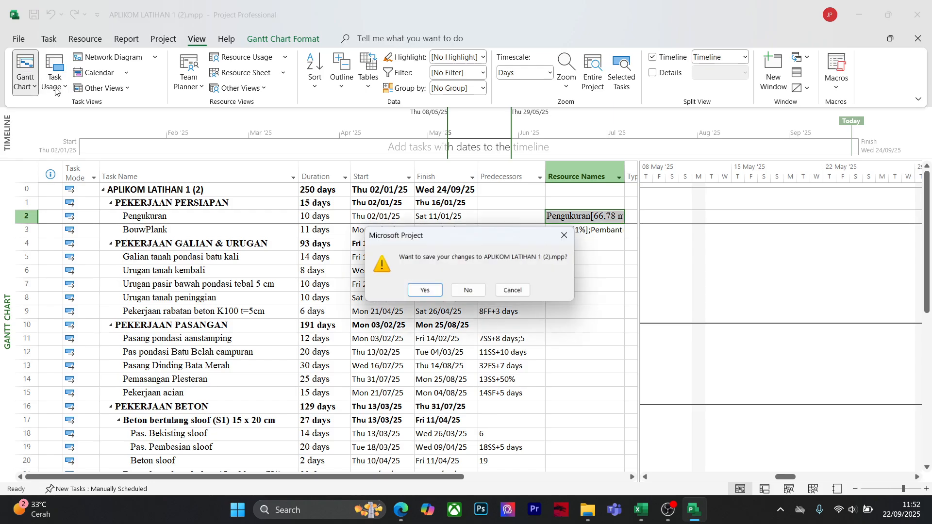
pyautogui.click(514, 291)
pyautogui.click(553, 351)
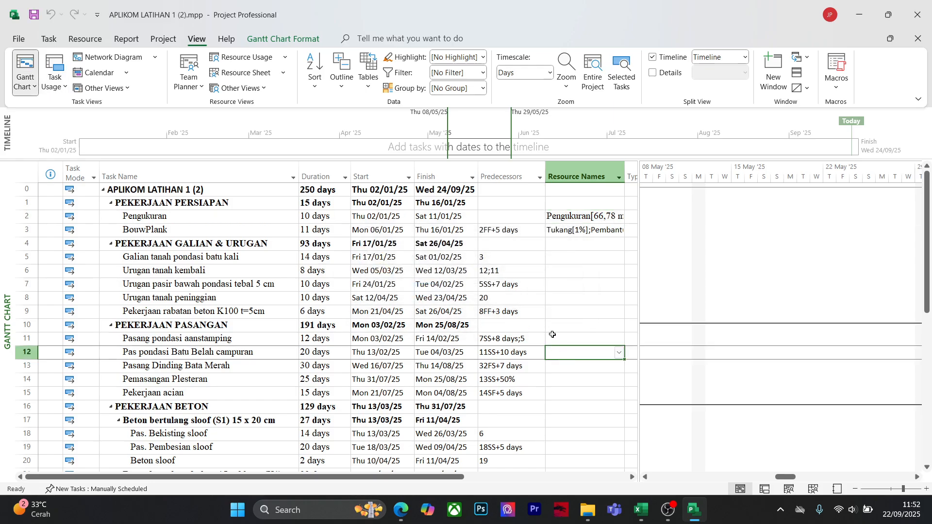
pyautogui.click(33, 88)
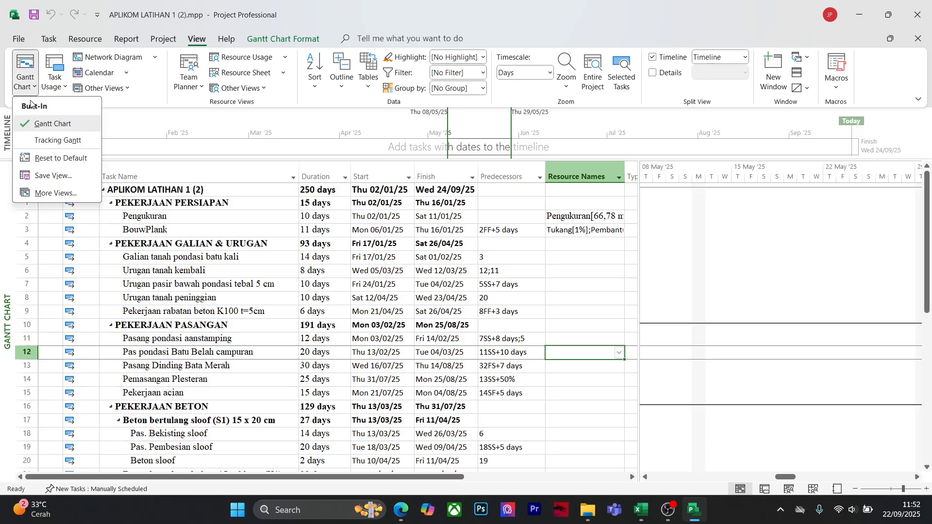
pyautogui.click(40, 123)
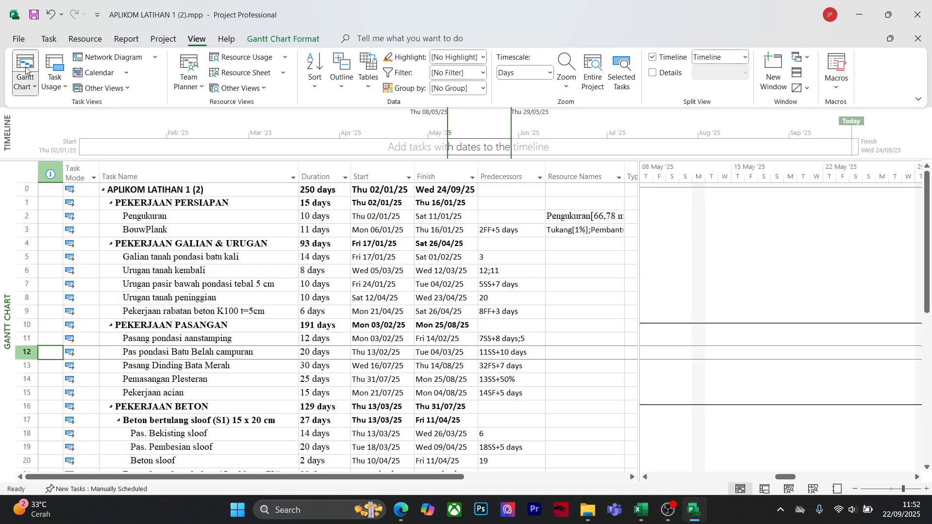
pyautogui.click(34, 88)
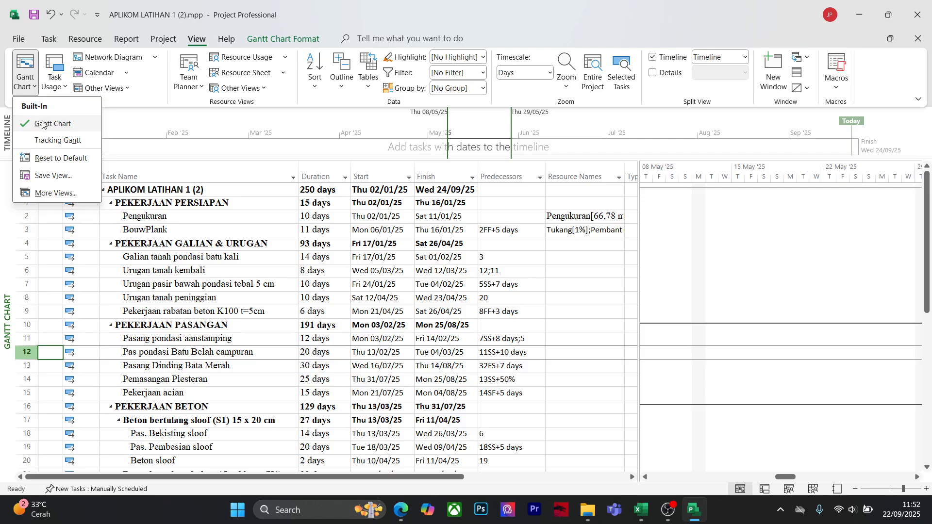
pyautogui.click(87, 39)
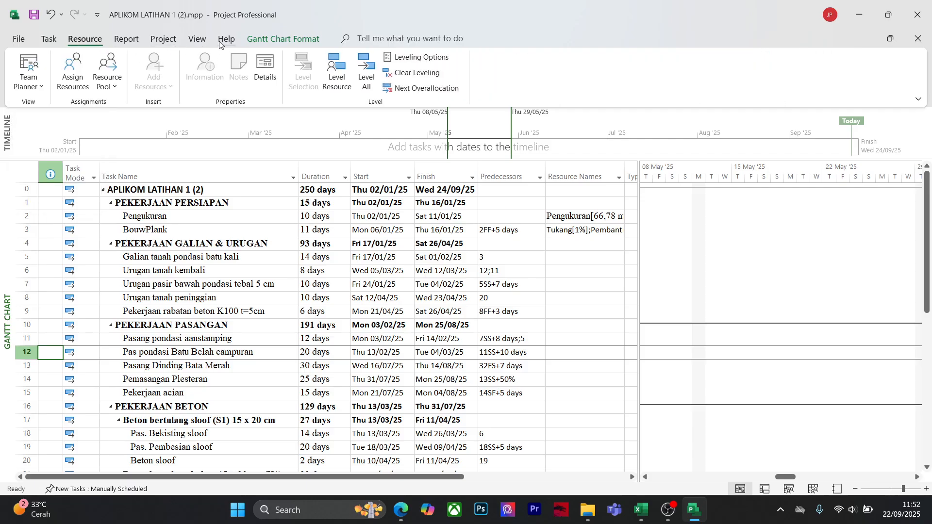
# Show the Resource Sheet and review the listed work and material resources with their units and rates
pyautogui.click(197, 39)
pyautogui.click(250, 74)
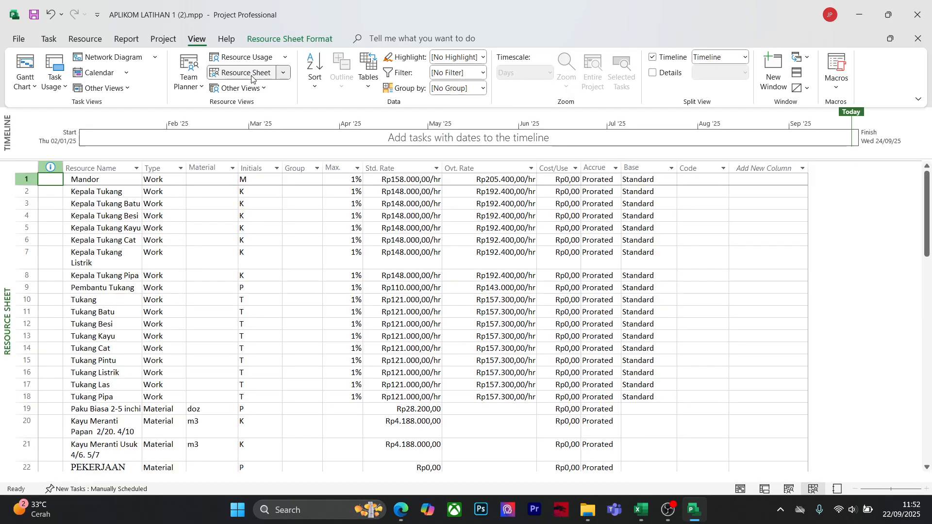
pyautogui.scroll(-10, 442, 320)
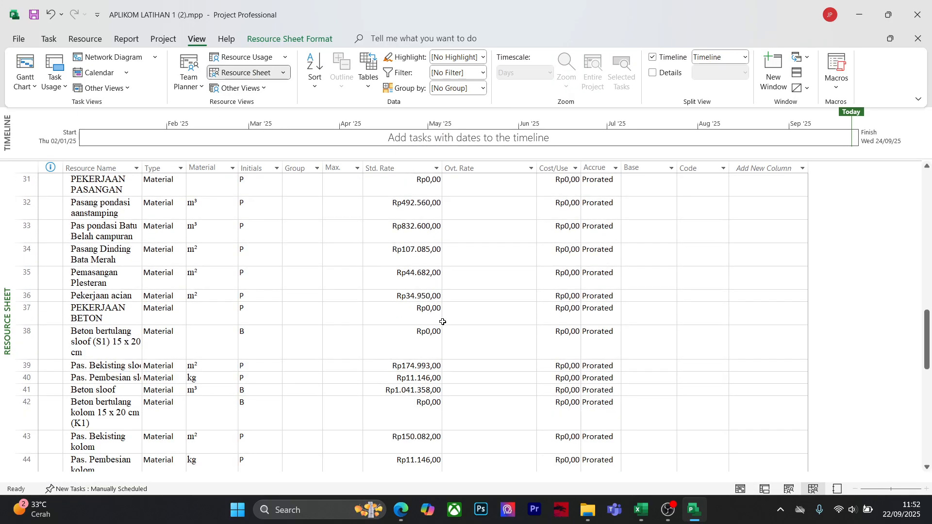
pyautogui.scroll(10, 442, 322)
# Switch to the Soal 2.xlsx workbook in Excel and show the SOAL sheet
pyautogui.moveTo(637, 514)
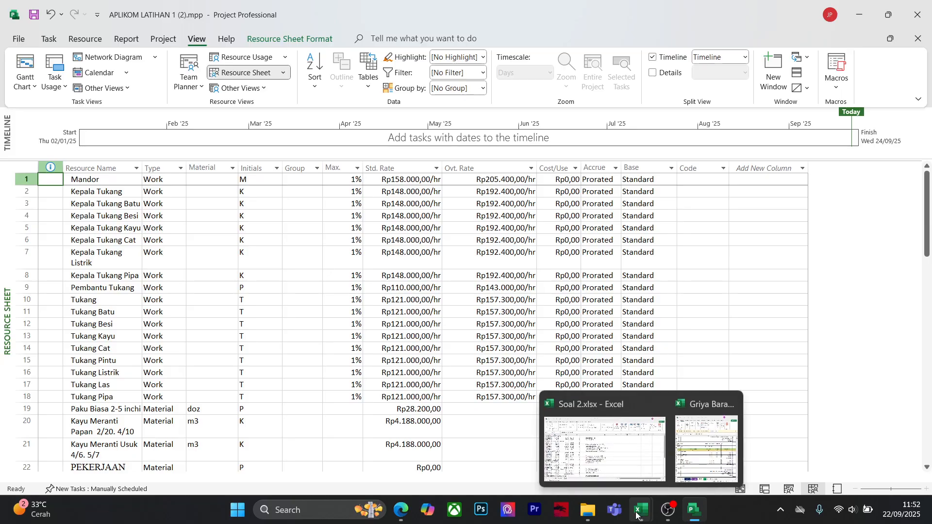
pyautogui.moveTo(624, 453)
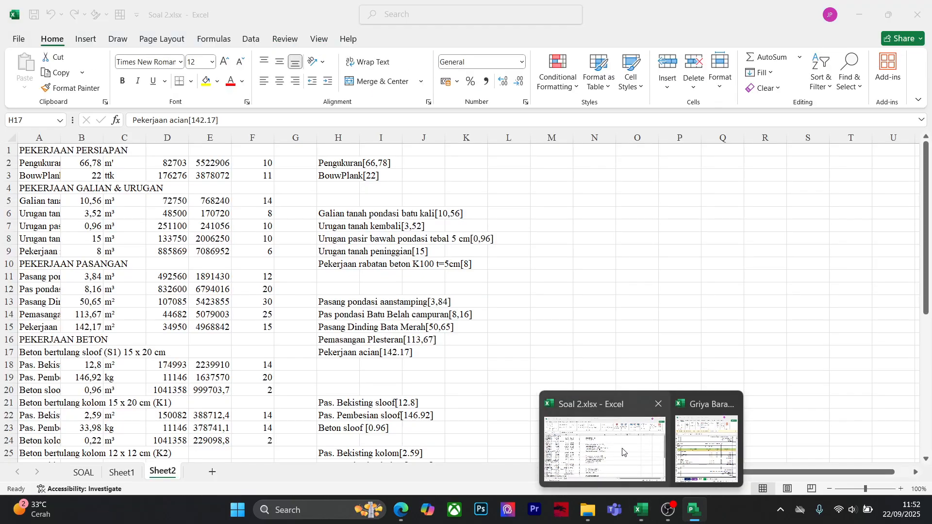
pyautogui.click(623, 453)
pyautogui.click(83, 473)
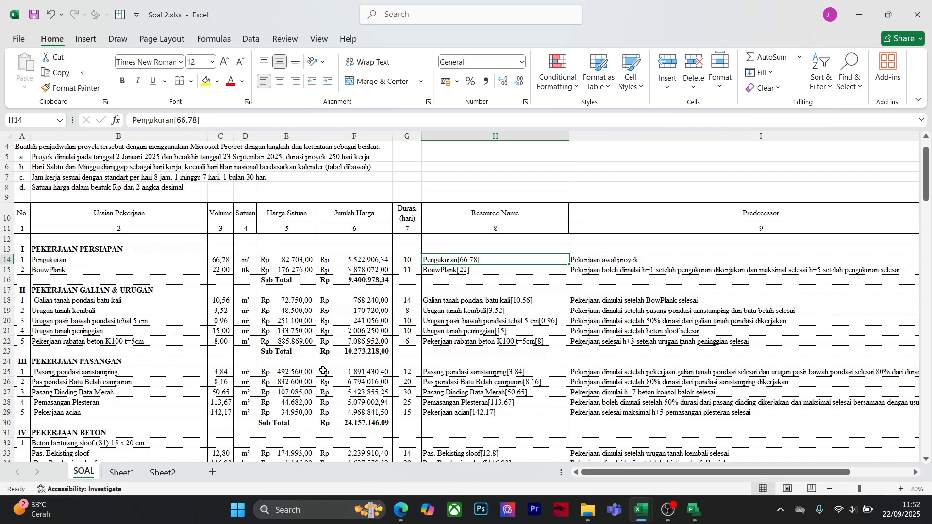
# Look over the SOAL task table and Sheet1 durations, and show Sheet2
pyautogui.scroll(-1, 314, 343)
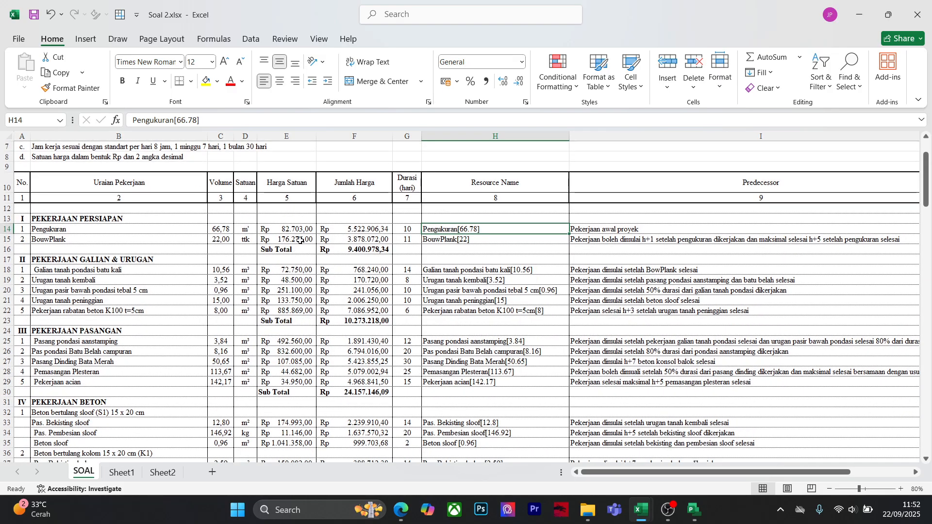
pyautogui.click(121, 473)
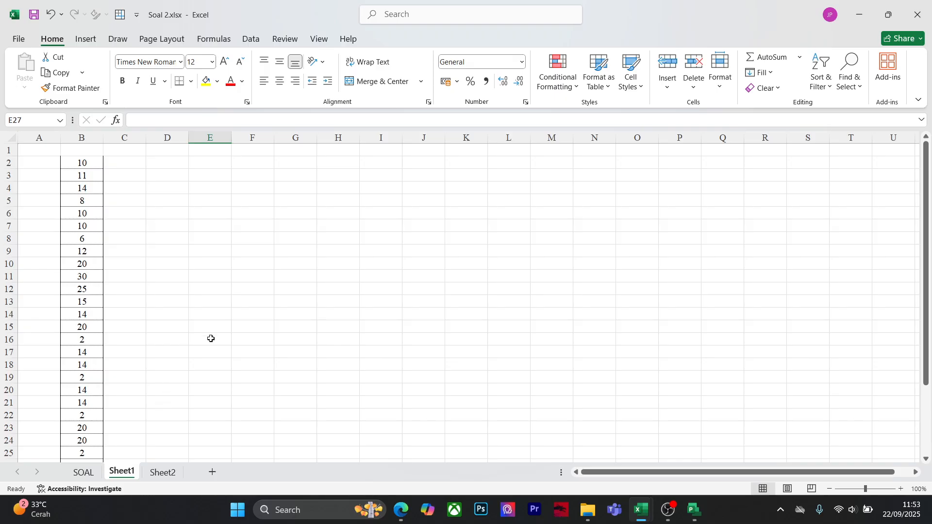
pyautogui.click(162, 472)
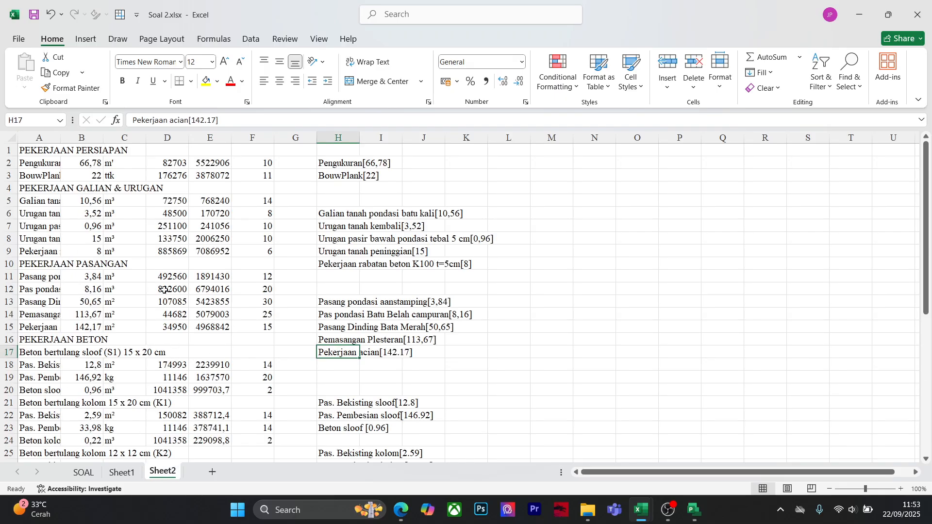
# Copy the unit prices in D2:D41 of Sheet2
pyautogui.scroll(-1, 165, 290)
pyautogui.scroll(1, 164, 290)
pyautogui.moveTo(182, 163); pyautogui.dragTo(172, 415)
pyautogui.hotkey('ctrl', 'c')
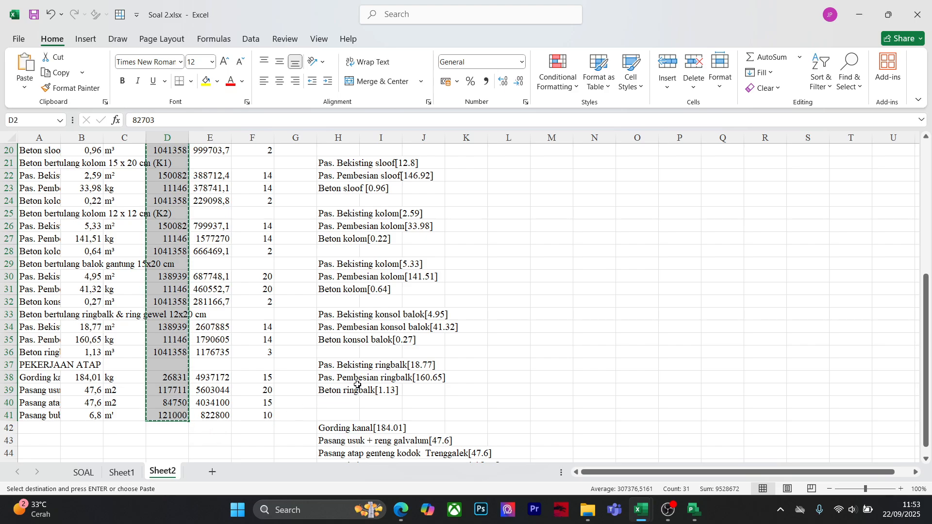
pyautogui.scroll(-5, 394, 361)
pyautogui.scroll(5, 393, 361)
pyautogui.scroll(-1, 393, 361)
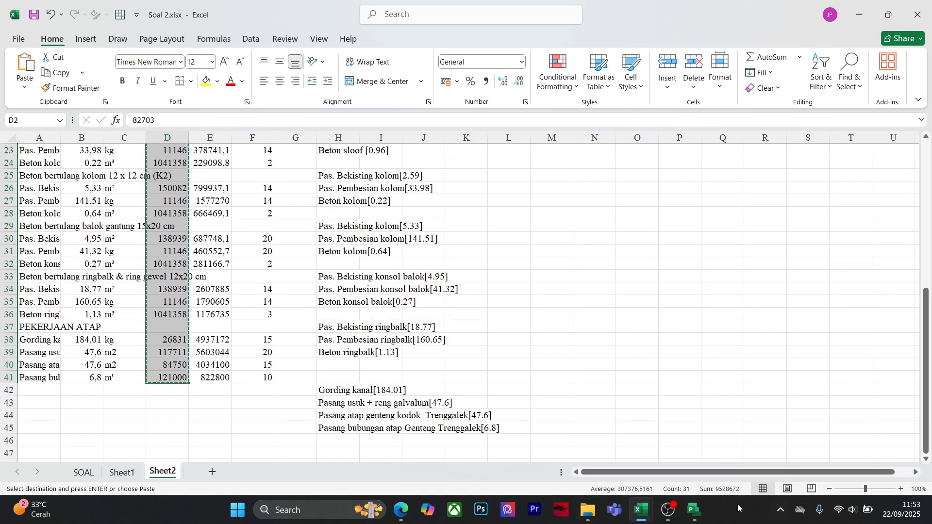
# Switch to Project and review the Resource Sheet's material names, units and standard rates
pyautogui.click(695, 520)
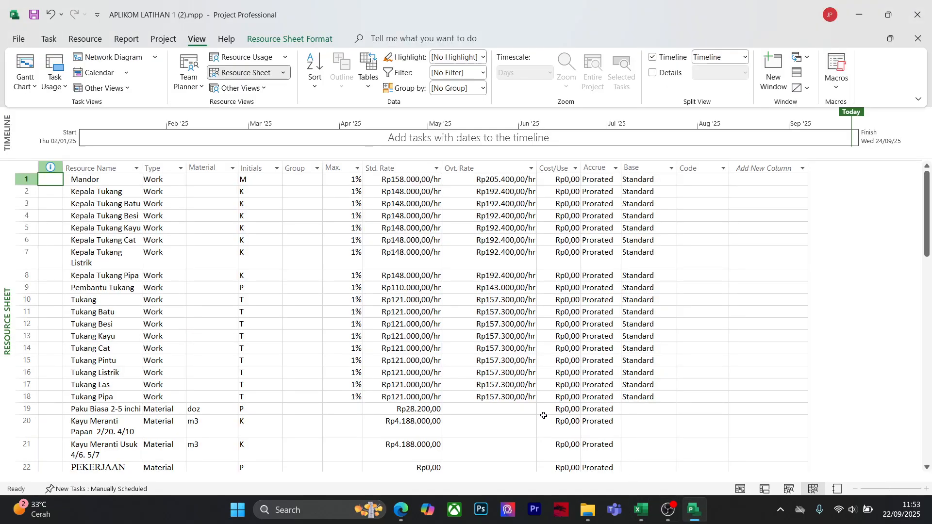
pyautogui.scroll(-1, 543, 416)
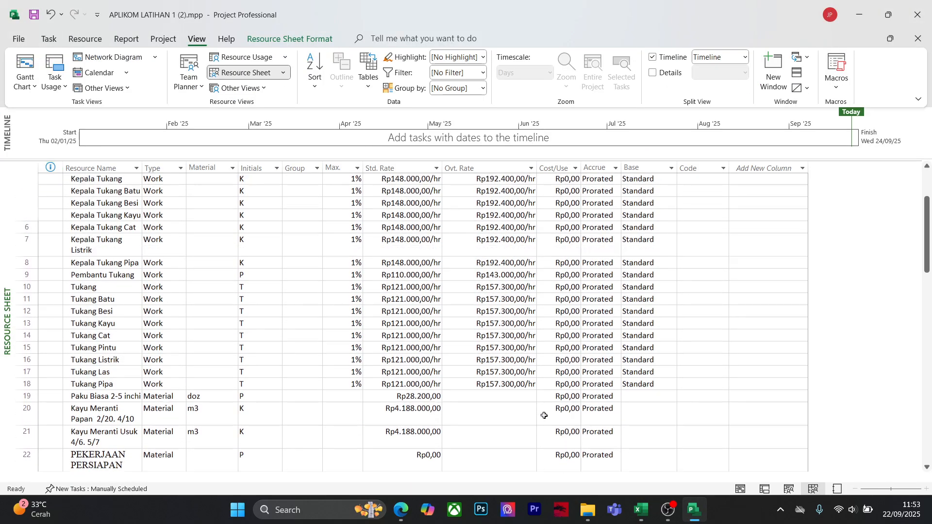
pyautogui.scroll(-5, 544, 416)
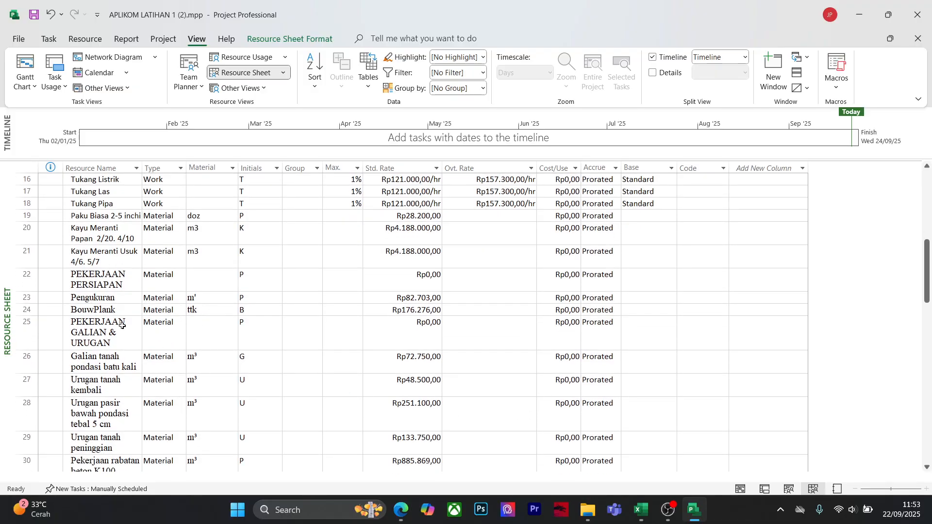
pyautogui.scroll(-5, 447, 360)
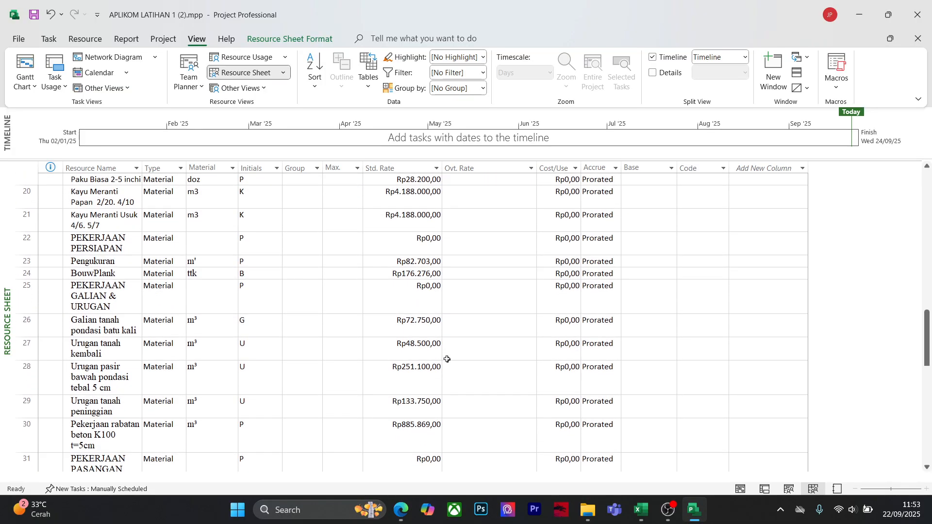
pyautogui.scroll(3, 481, 402)
pyautogui.hotkey('ctrl', 'Home')
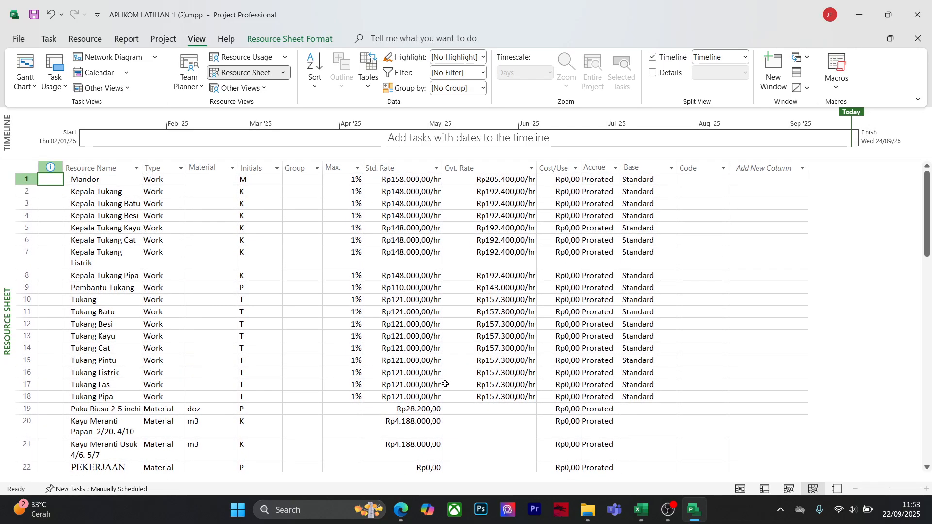
pyautogui.scroll(-6, 465, 363)
pyautogui.scroll(6, 466, 363)
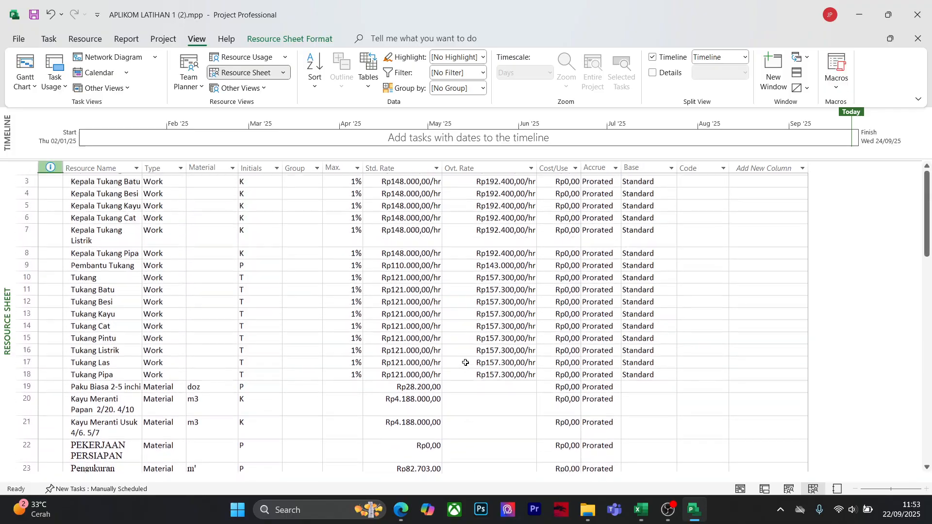
# Return to Sheet2 in Excel, cancel the pending copy, and review the resource entries in column H
pyautogui.click(859, 14)
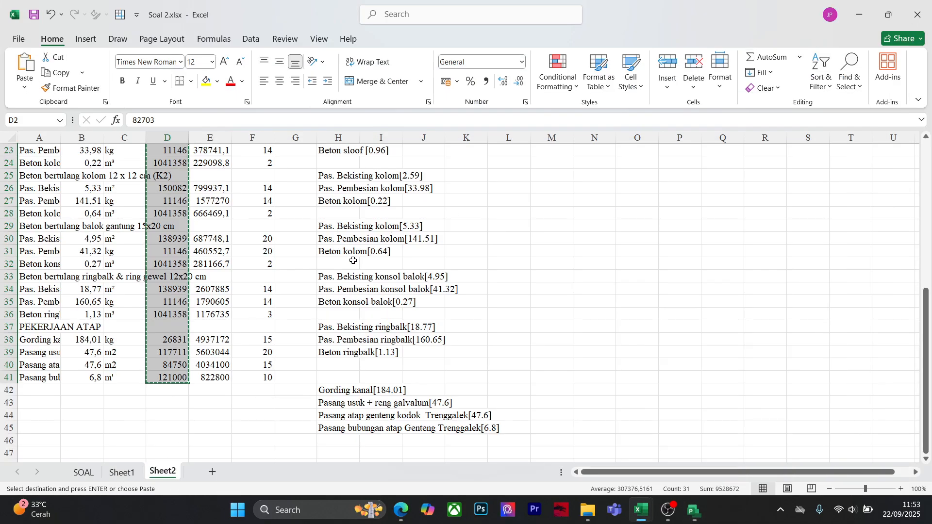
pyautogui.scroll(4, 337, 351)
pyautogui.press('Escape')
pyautogui.scroll(2, 335, 353)
pyautogui.scroll(-6, 335, 353)
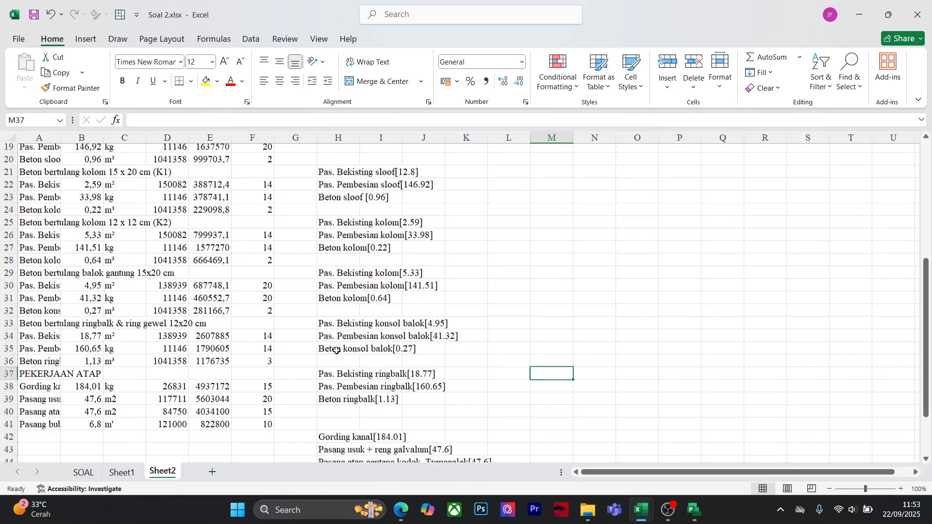
pyautogui.scroll(4, 340, 350)
pyautogui.scroll(2, 376, 312)
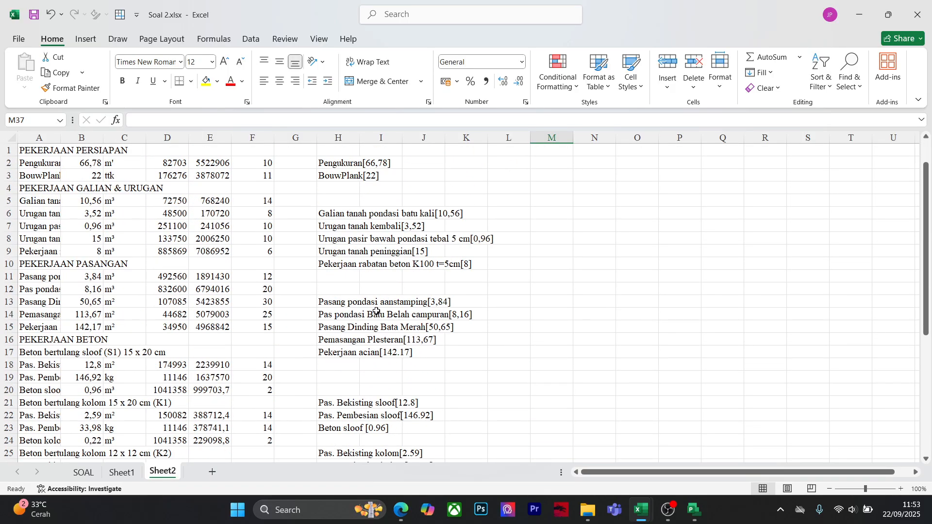
# Change H17 to use a decimal comma: Pekerjaan acian[142,17]
pyautogui.scroll(-2, 337, 317)
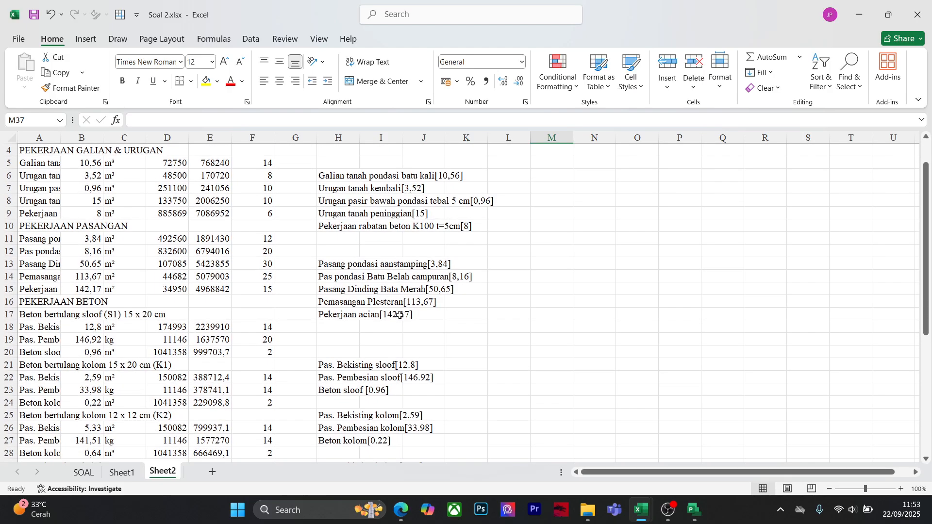
pyautogui.click(357, 277)
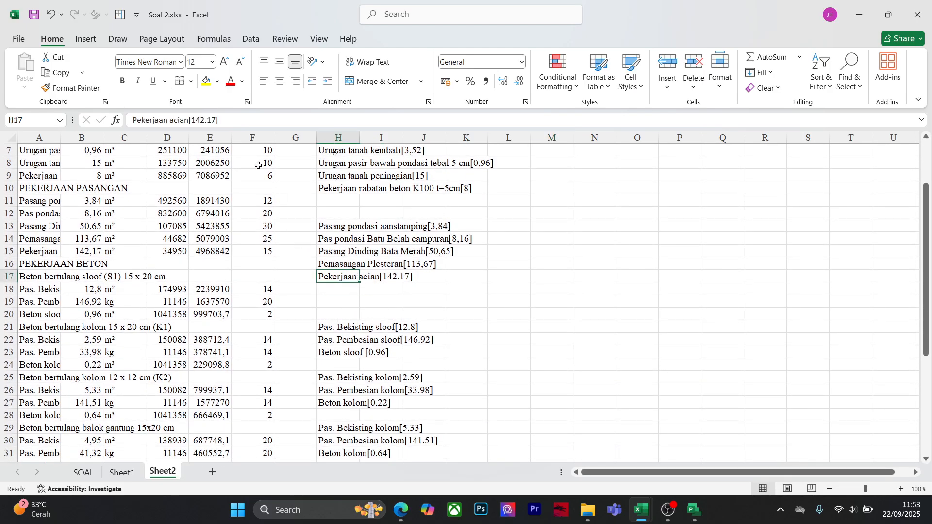
pyautogui.click(208, 125)
pyautogui.press('BackSpace')
pyautogui.write(',')
pyautogui.press('Return')
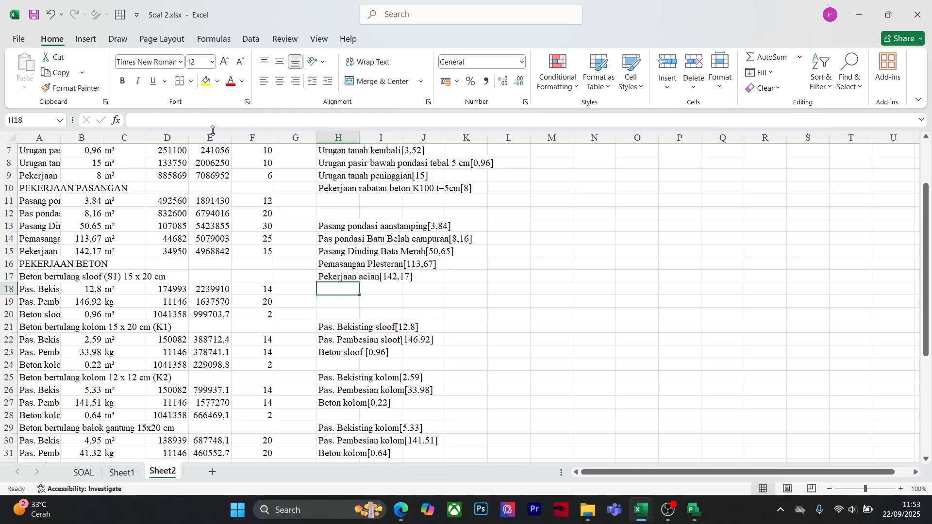
# Change H21 to use a decimal comma: Pas. Bekisting sloof[12,8]
pyautogui.click(323, 329)
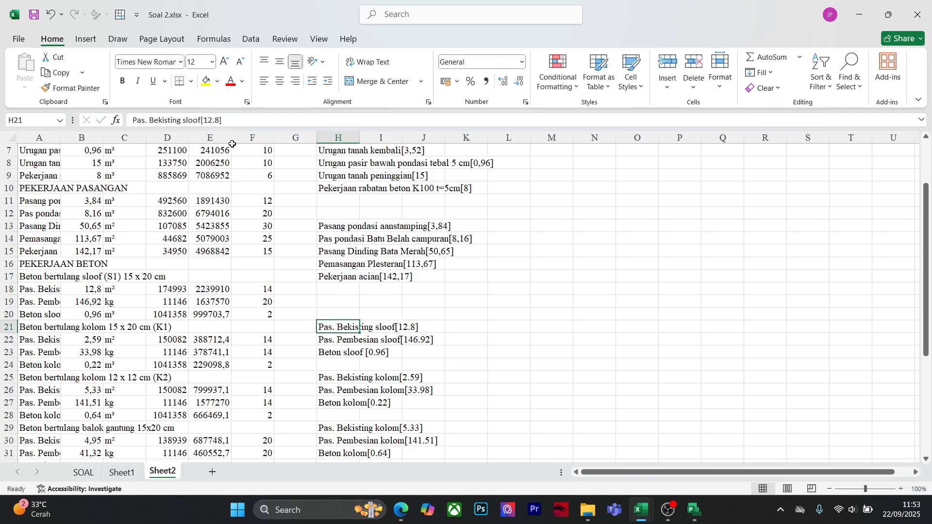
pyautogui.click(204, 120)
pyautogui.click(214, 121)
pyautogui.press('BackSpace')
pyautogui.write(',')
pyautogui.press('Return')
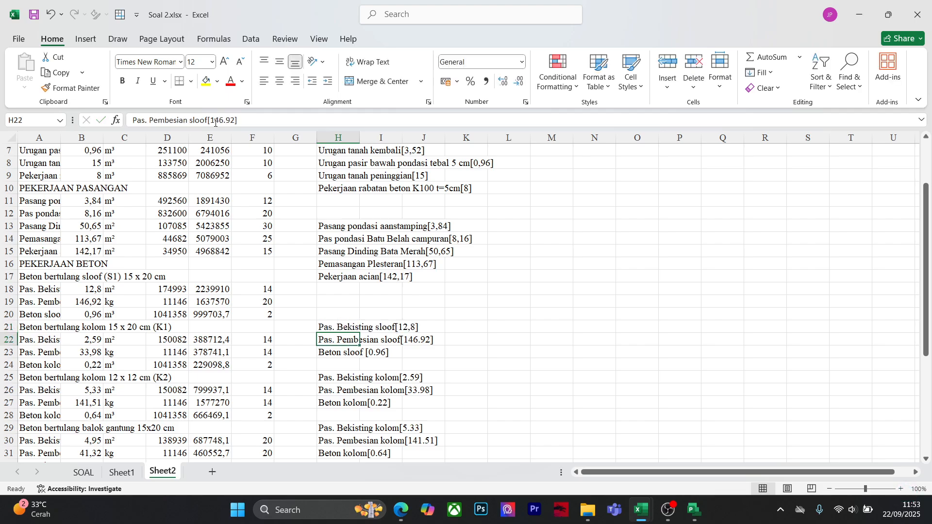
# Change H22 and H23 to use decimal commas: Pas. Pembesian sloof[146,92] and Beton sloof [0,96]
pyautogui.click(220, 119)
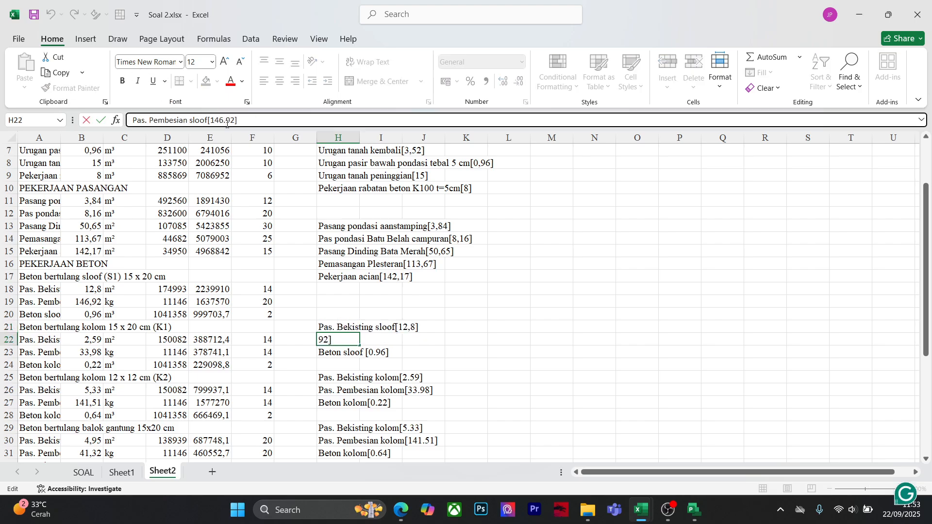
pyautogui.click(226, 124)
pyautogui.press('BackSpace')
pyautogui.write(',')
pyautogui.press('Return')
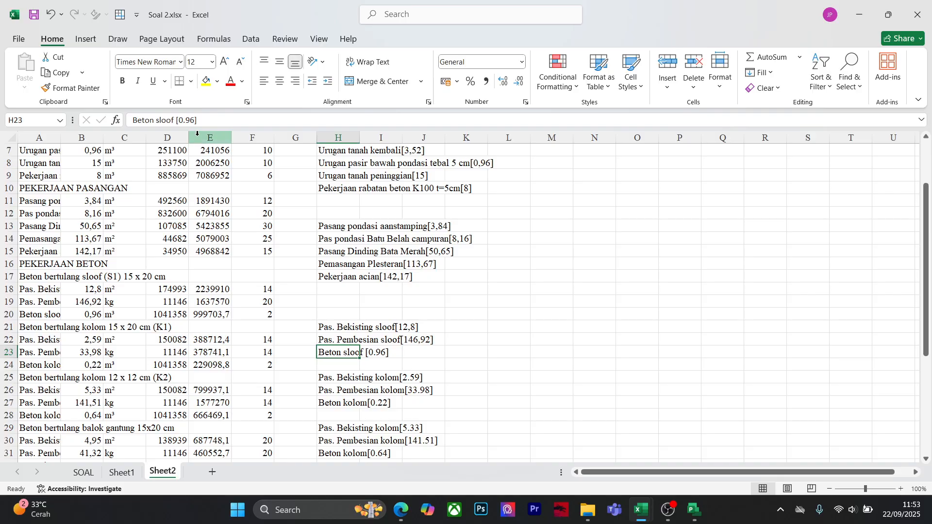
pyautogui.click(187, 121)
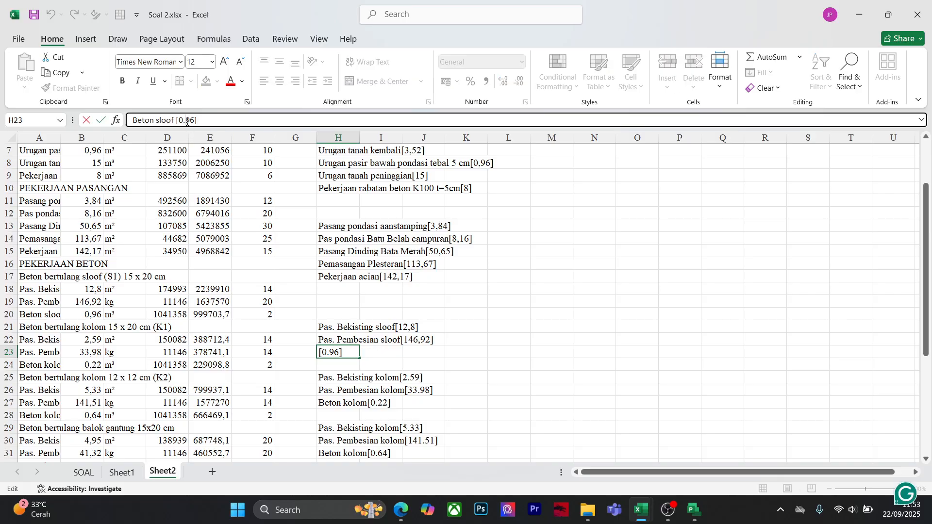
pyautogui.press('BackSpace')
pyautogui.write(',')
pyautogui.press('Return')
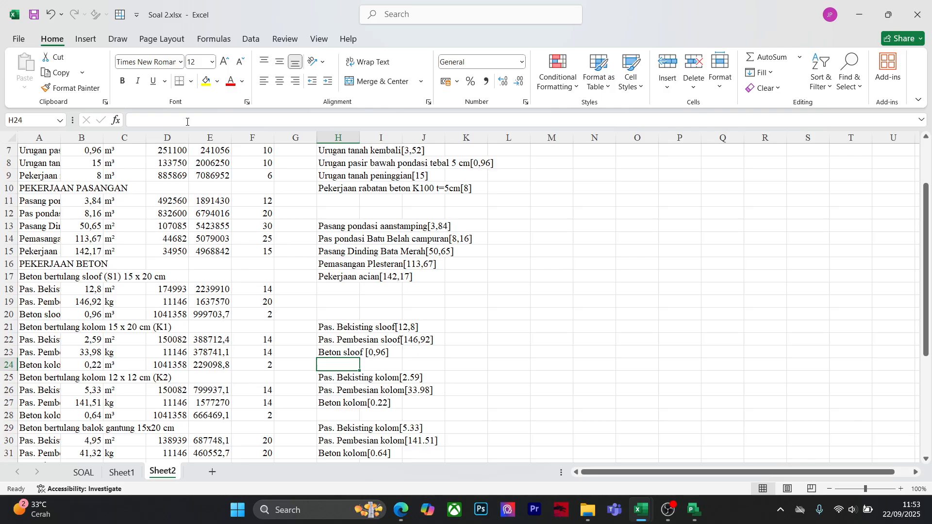
# Change H25 to use a decimal comma: Pas. Bekisting kolom[2,59]
pyautogui.press('Down')
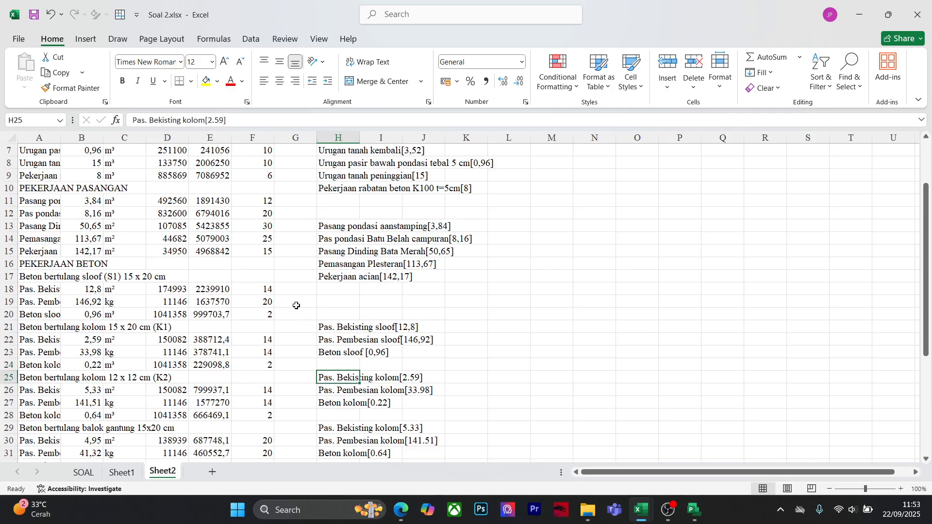
pyautogui.click(215, 119)
pyautogui.press('BackSpace')
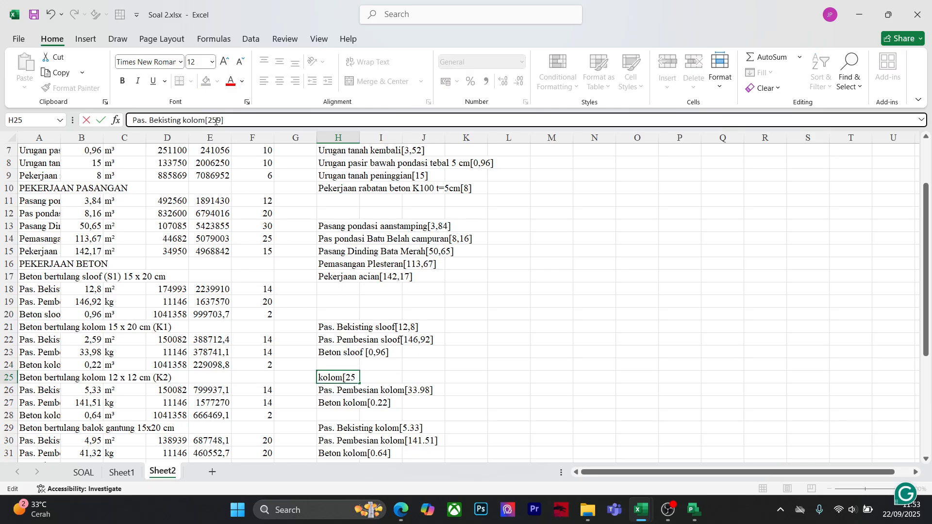
pyautogui.write(',')
pyautogui.press('Return')
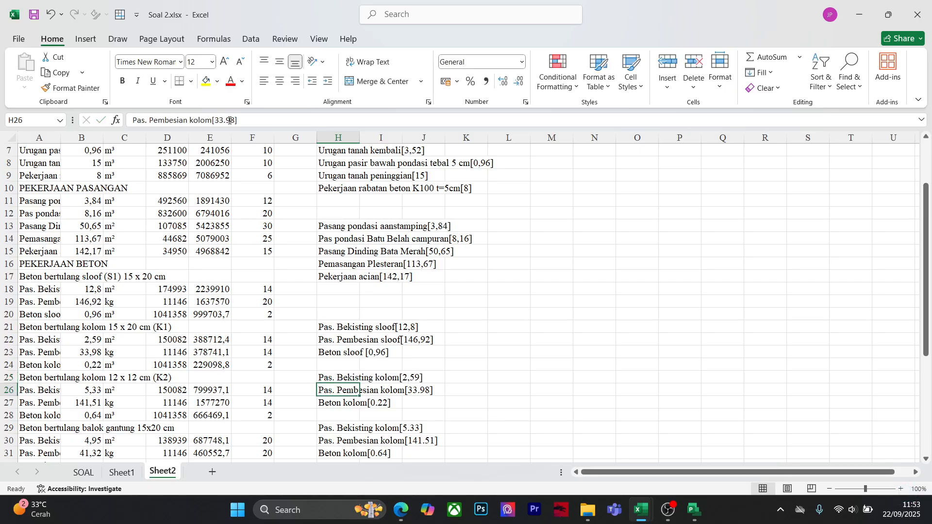
# Change H26 and H27 to use decimal commas: Pas. Pembesian kolom[33,98] and Beton kolom[0,22]
pyautogui.click(230, 121)
pyautogui.press('BackSpace')
pyautogui.write(',')
pyautogui.press('Return')
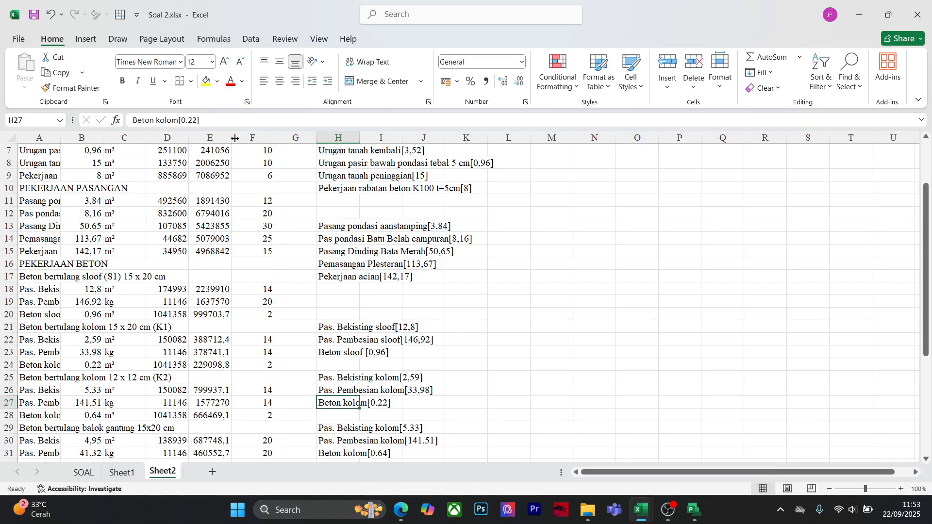
pyautogui.click(190, 121)
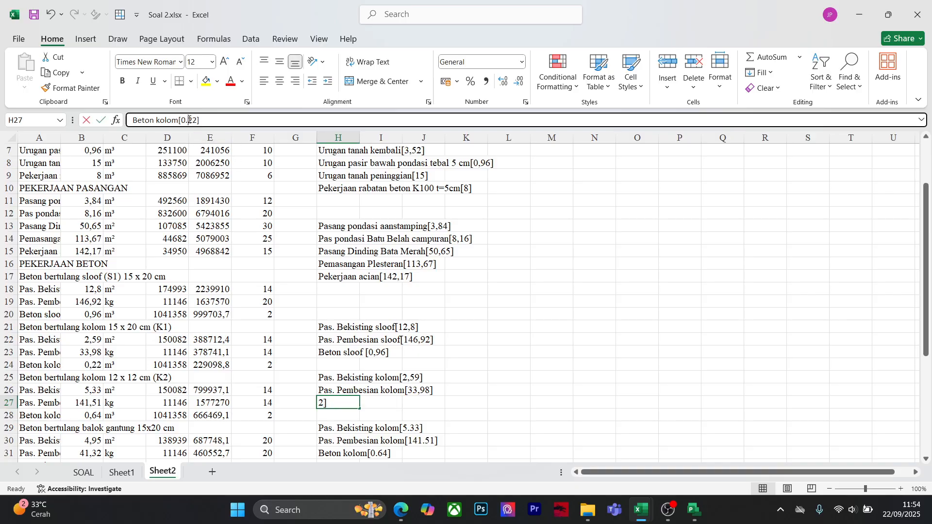
pyautogui.press('BackSpace')
pyautogui.write(',')
pyautogui.press('Return')
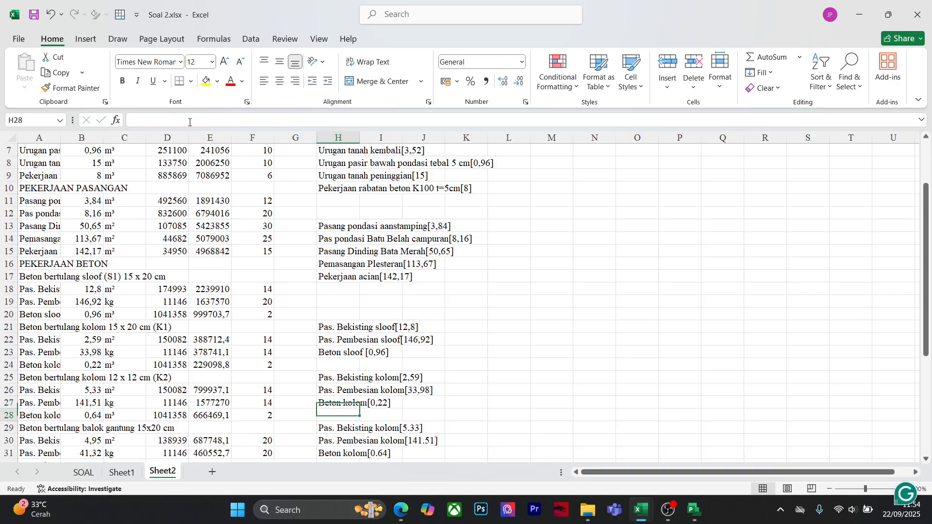
# Change H29 to use a decimal comma: Pas. Bekisting kolom[5,33]
pyautogui.scroll(-2, 272, 335)
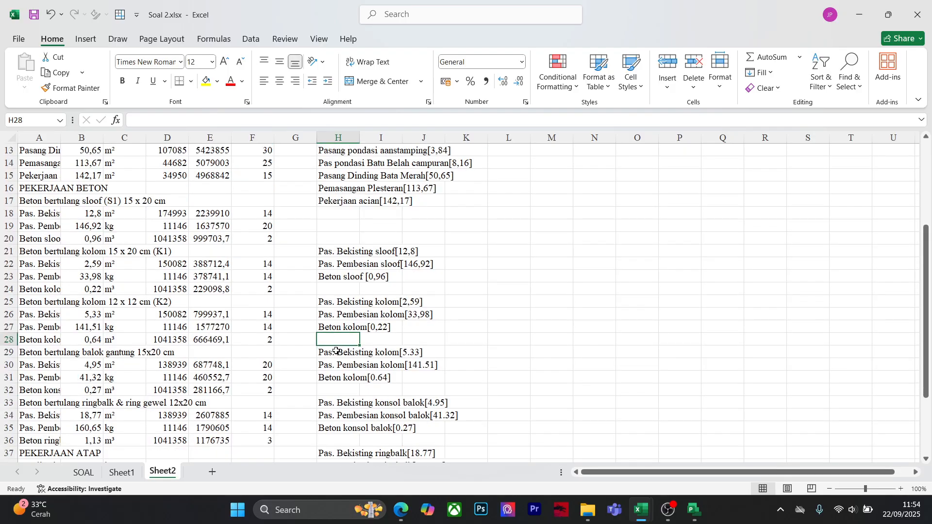
pyautogui.click(337, 351)
pyautogui.click(213, 120)
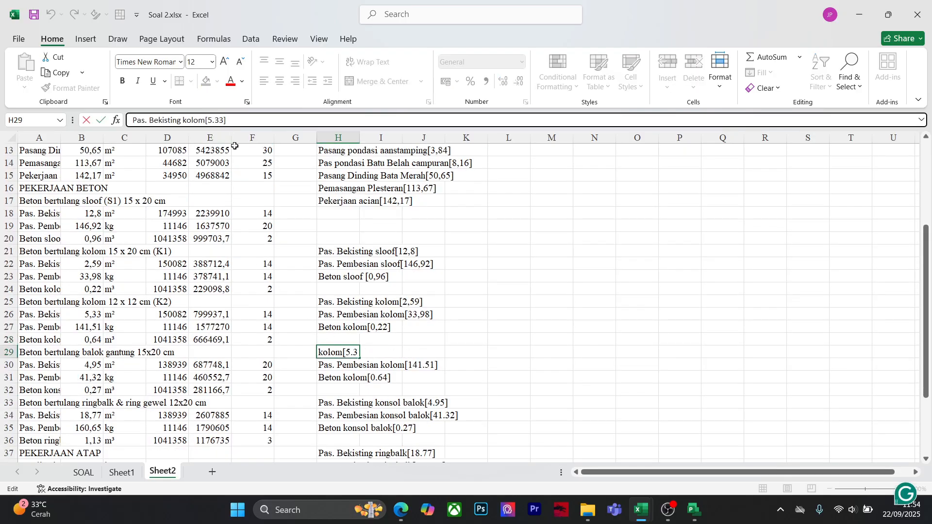
pyautogui.press('BackSpace')
pyautogui.write(',')
pyautogui.press('Return')
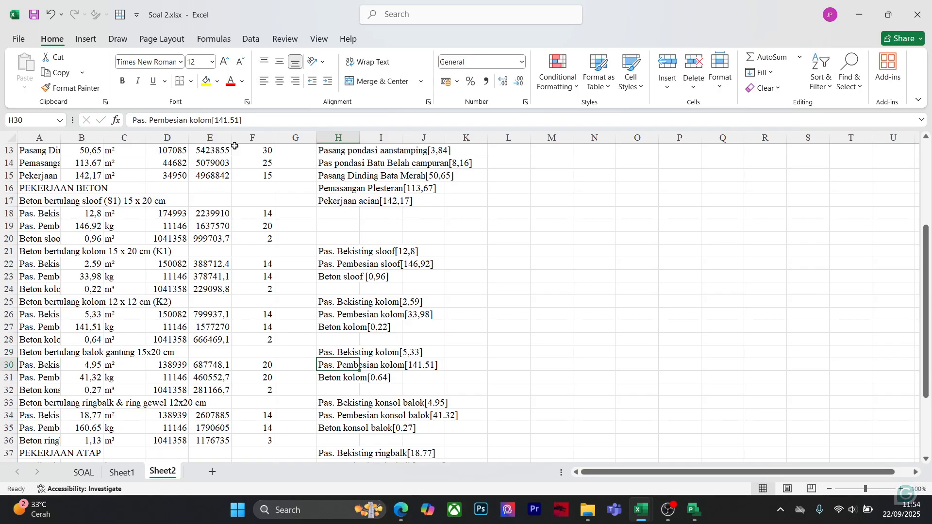
# Change H30 to use a decimal comma: Pas. Pembesian kolom[141,51]
pyautogui.click(229, 121)
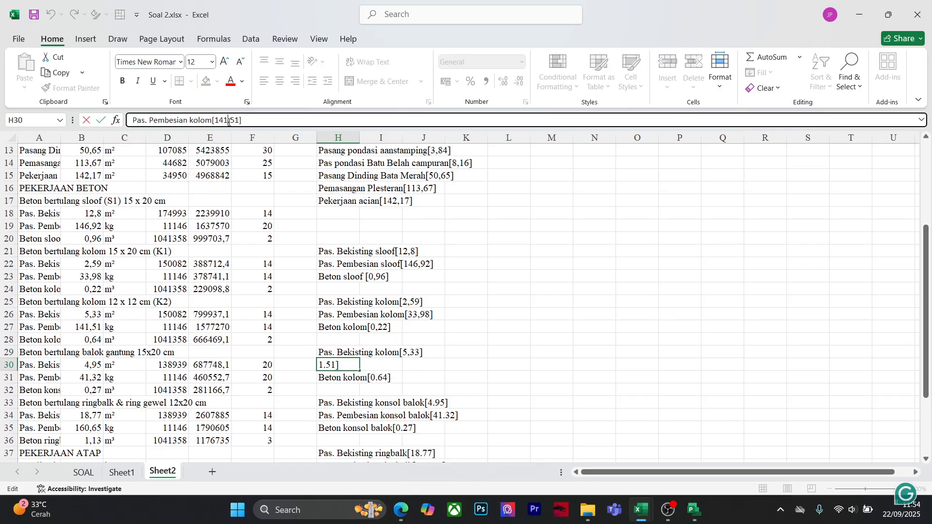
pyautogui.press('BackSpace')
pyautogui.write(',')
pyautogui.press('Return')
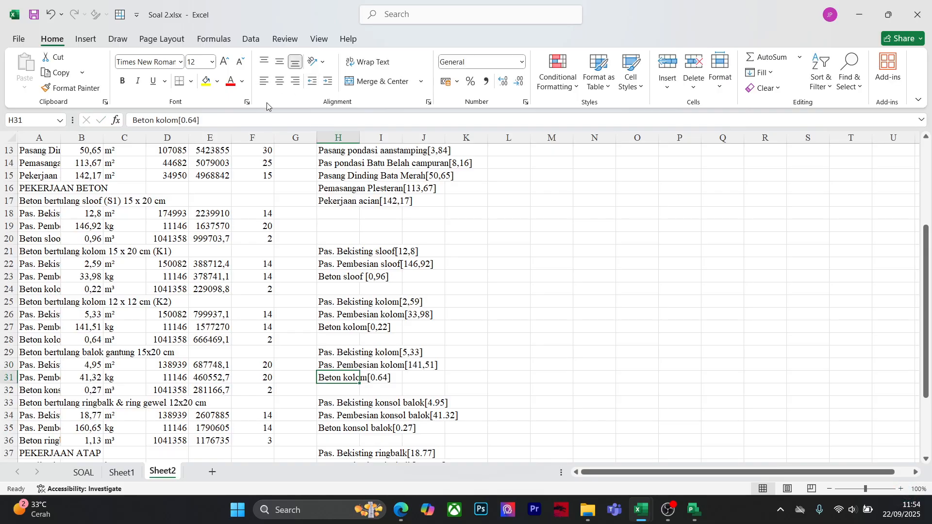
# Change H31 to use a decimal comma: Beton kolom[0,64]
pyautogui.click(189, 121)
pyautogui.press('BackSpace')
pyautogui.write(',')
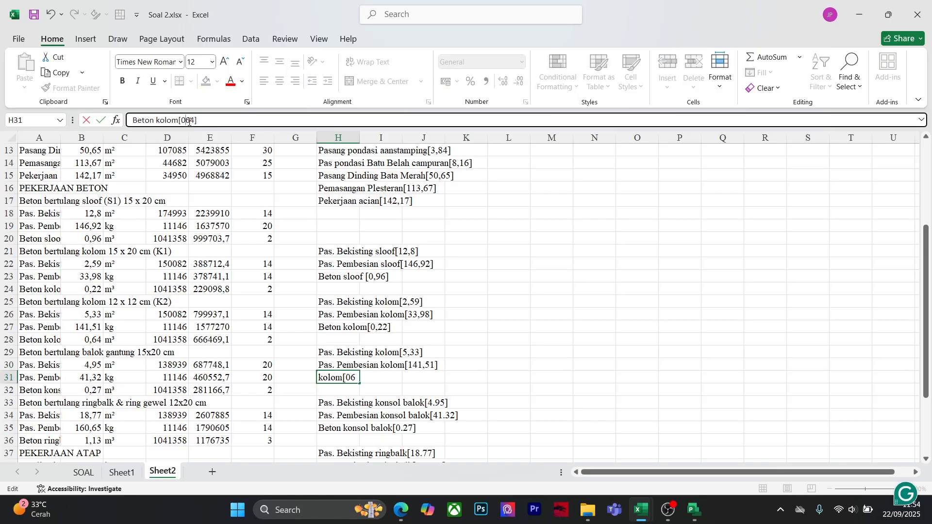
pyautogui.press('Return')
# Change H33 to use a decimal comma: Pas. Bekisting konsol balok[4,95]
pyautogui.scroll(-2, 435, 242)
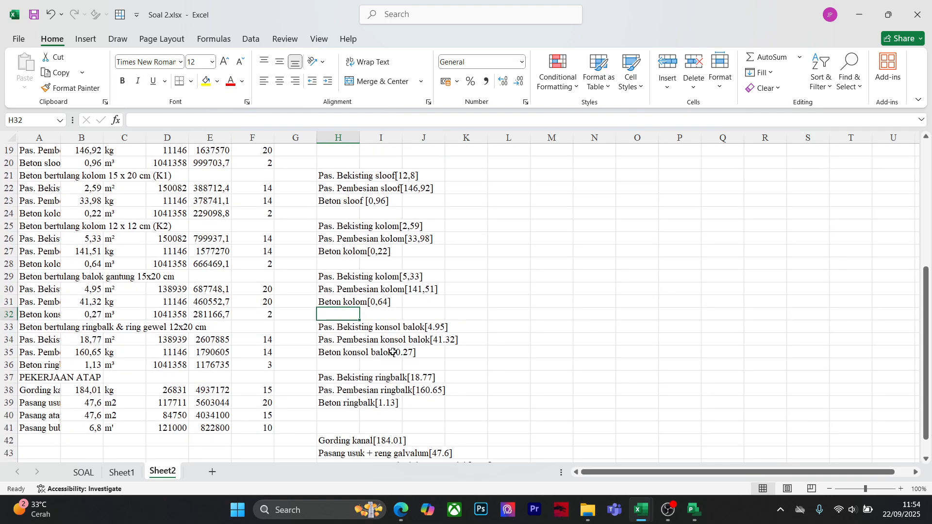
pyautogui.click(381, 327)
pyautogui.click(330, 328)
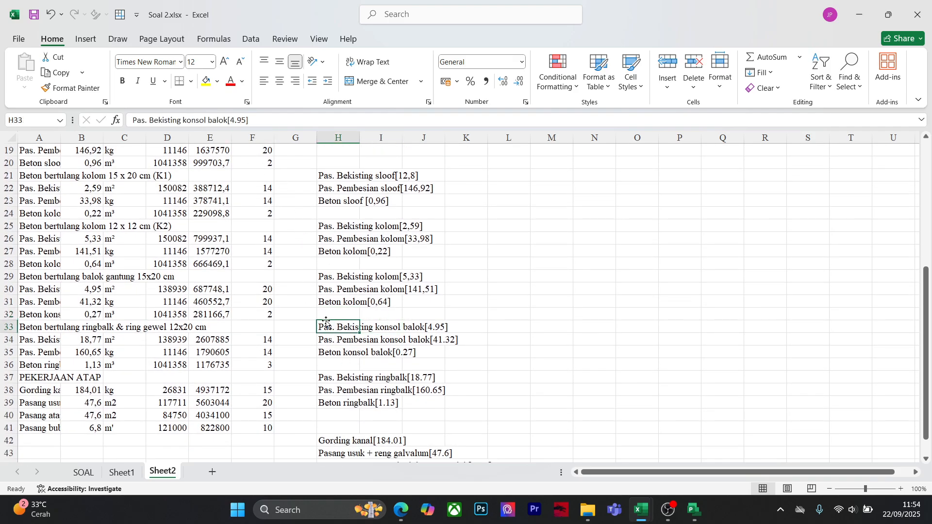
pyautogui.click(236, 120)
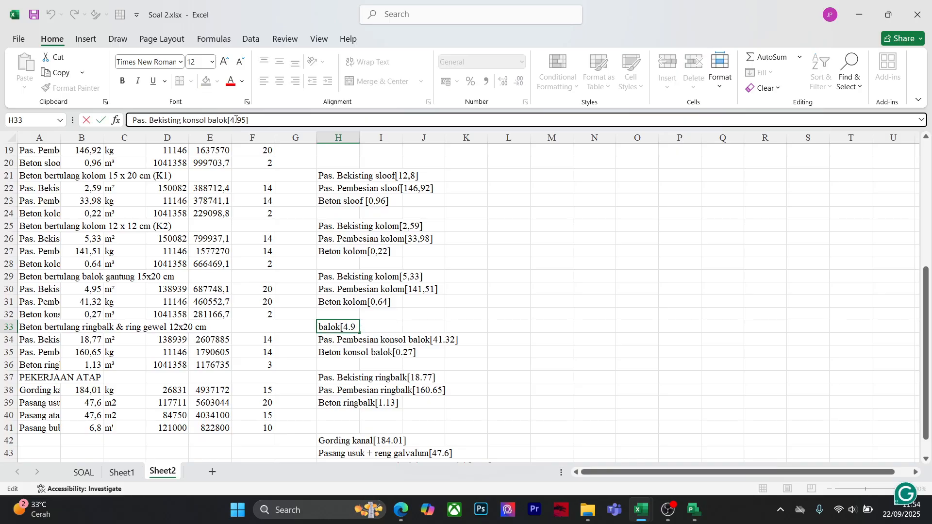
pyautogui.press('BackSpace')
pyautogui.write(',')
pyautogui.press('Return')
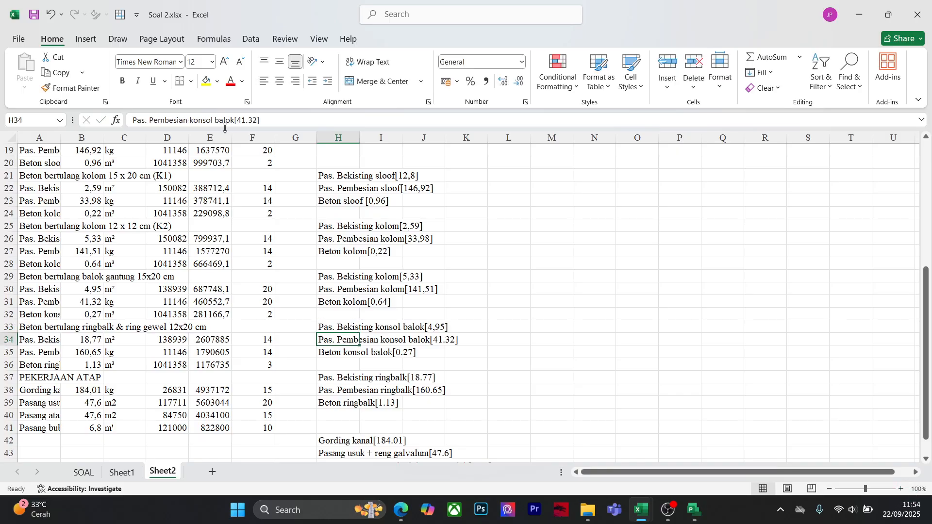
# Change H34 and H35 to use decimal commas: Pas. Pembesian konsol balok[41,32] and Beton konsol balok[0,27]
pyautogui.click(248, 120)
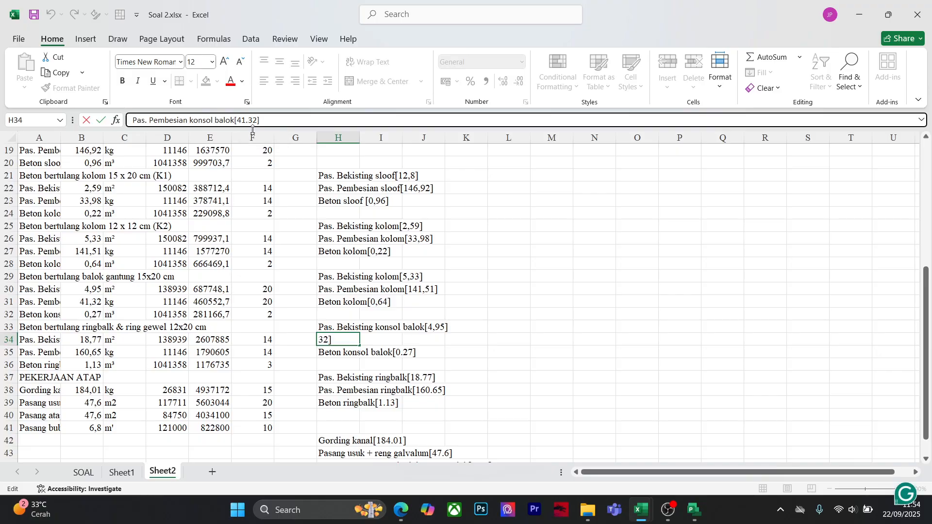
pyautogui.press('BackSpace')
pyautogui.write(',')
pyautogui.press('Return')
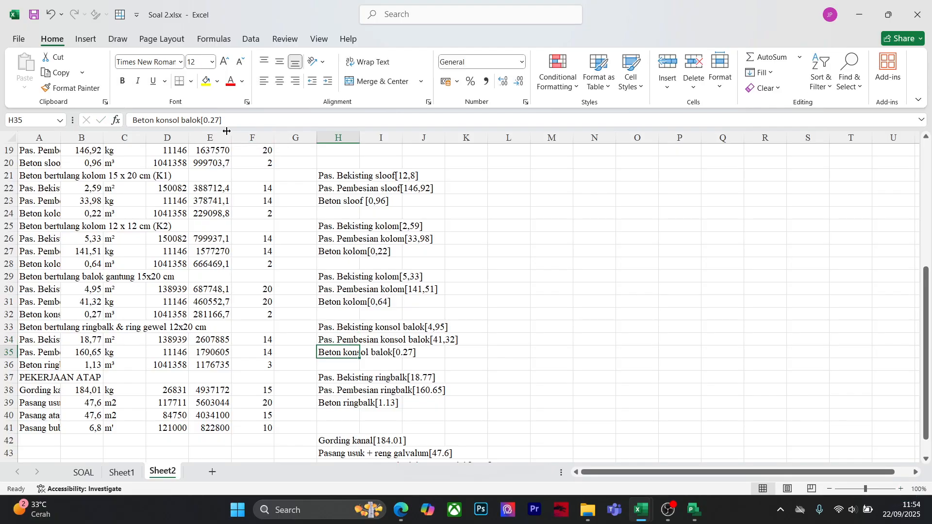
pyautogui.click(208, 119)
pyautogui.press('BackSpace')
pyautogui.write(',')
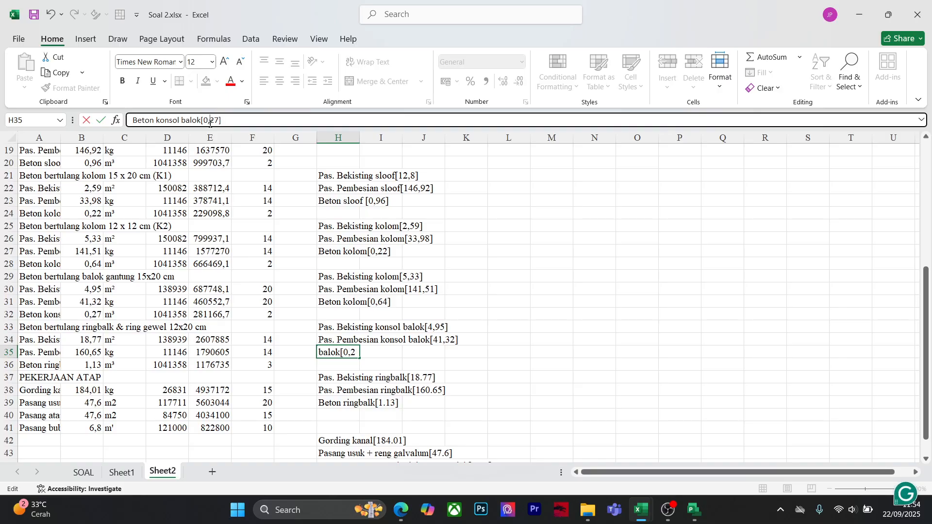
pyautogui.press('Return')
# Change H37 and H38 to use decimal commas: Pas. Bekisting ringbalk[18,77] and Pas. Pembesian ringbalk[160,65]
pyautogui.click(358, 373)
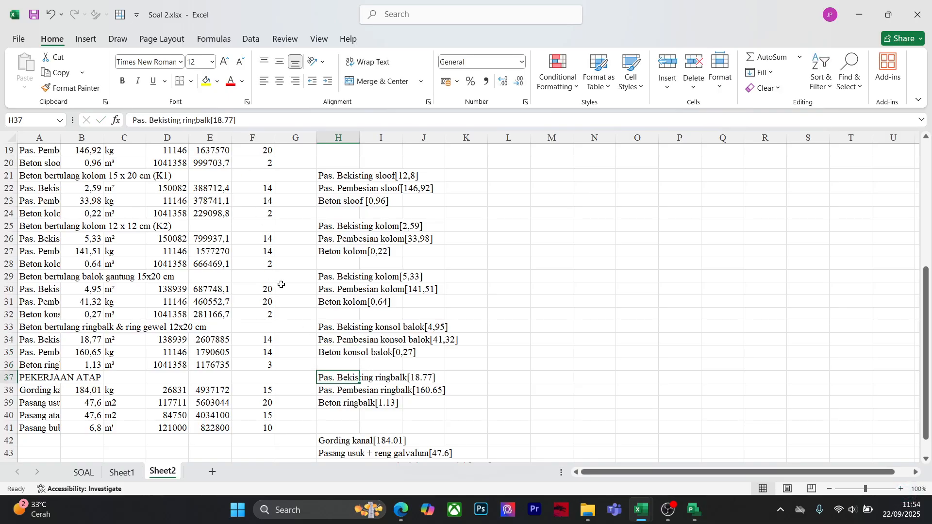
pyautogui.click(213, 119)
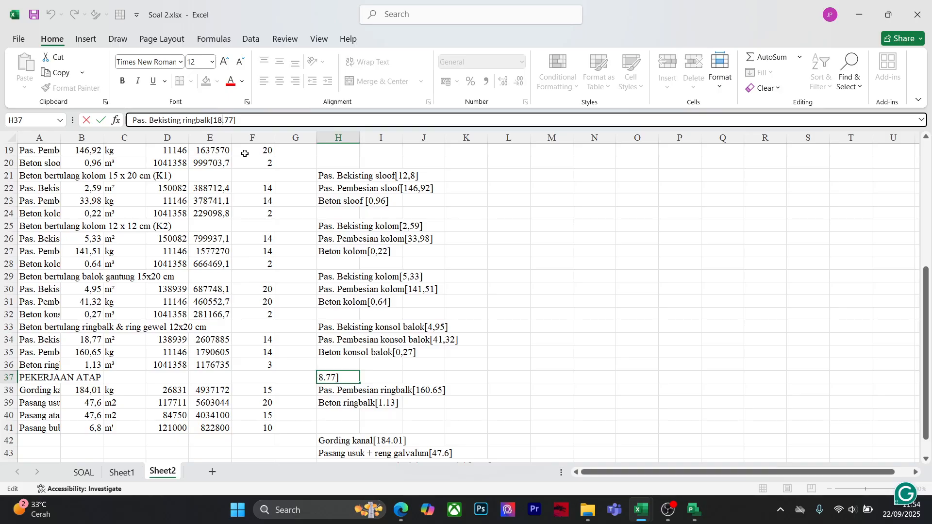
pyautogui.press('BackSpace')
pyautogui.write(',')
pyautogui.press('Return')
pyautogui.click(236, 120)
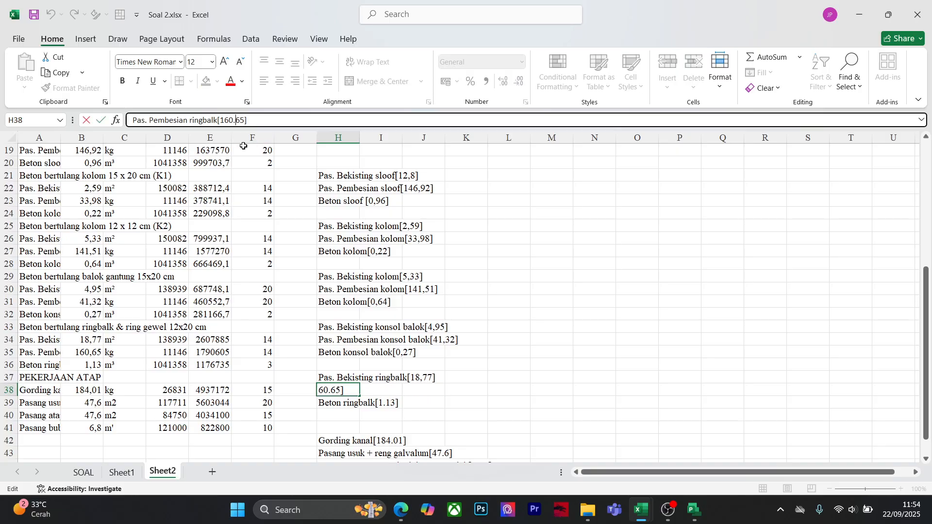
pyautogui.press('BackSpace')
pyautogui.write(',')
pyautogui.press('Return')
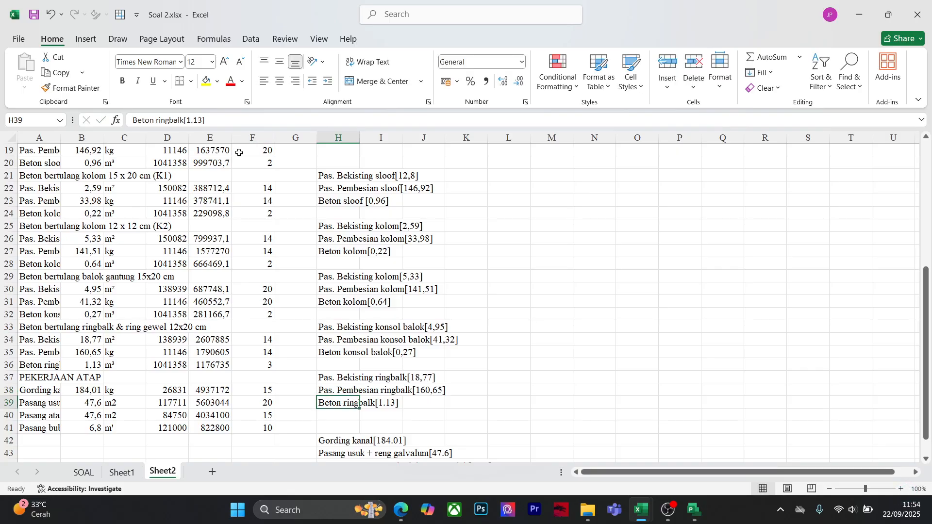
# Change H39 to use a decimal comma: Beton ringbalk[1,13]
pyautogui.click(195, 120)
pyautogui.press('BackSpace')
pyautogui.write(',')
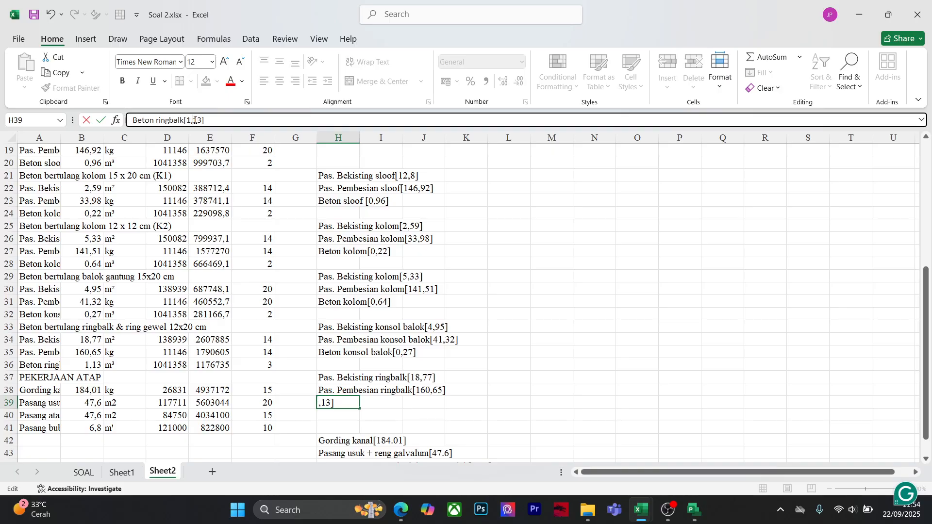
pyautogui.press('Return')
# Change H42 and H43 to use decimal commas: Gording kanal[184,01] and Pasang usuk + reng galvalum[47,6]
pyautogui.scroll(-2, 379, 378)
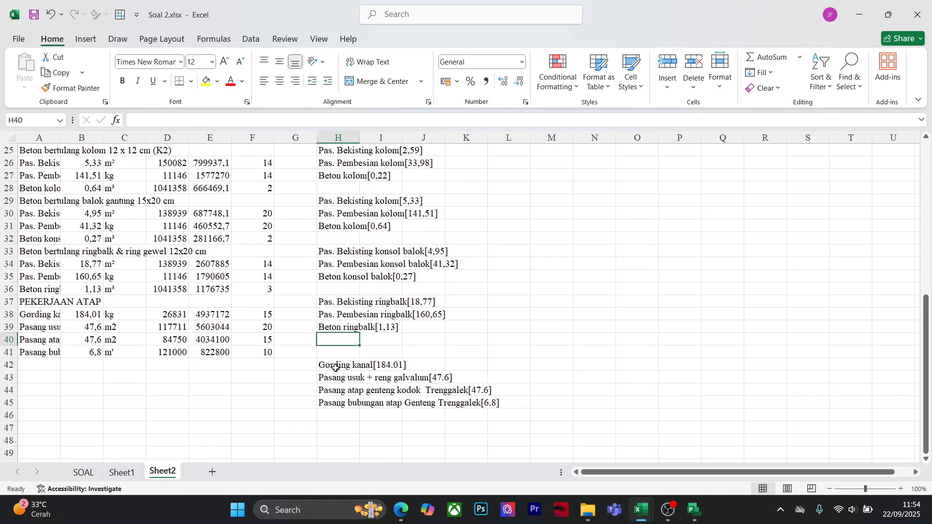
pyautogui.click(332, 365)
pyautogui.click(197, 119)
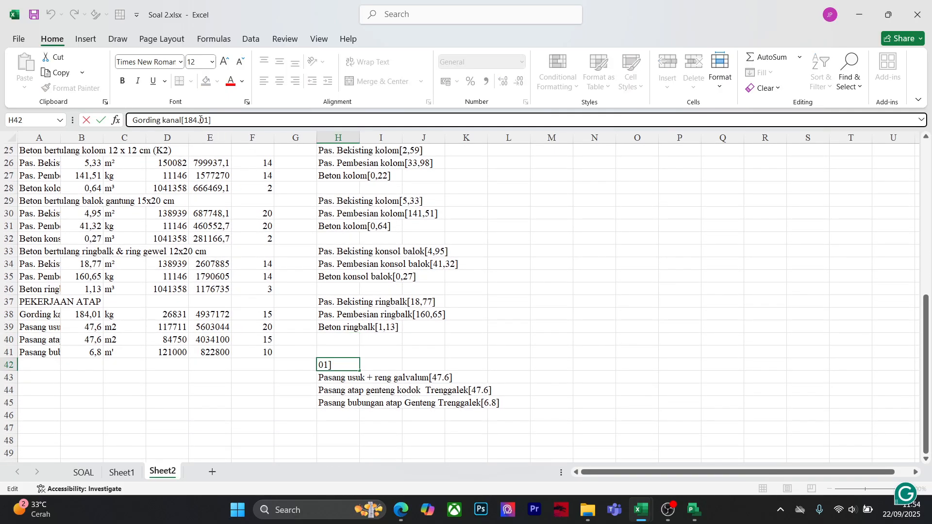
pyautogui.press('BackSpace')
pyautogui.write(',')
pyautogui.press('Return')
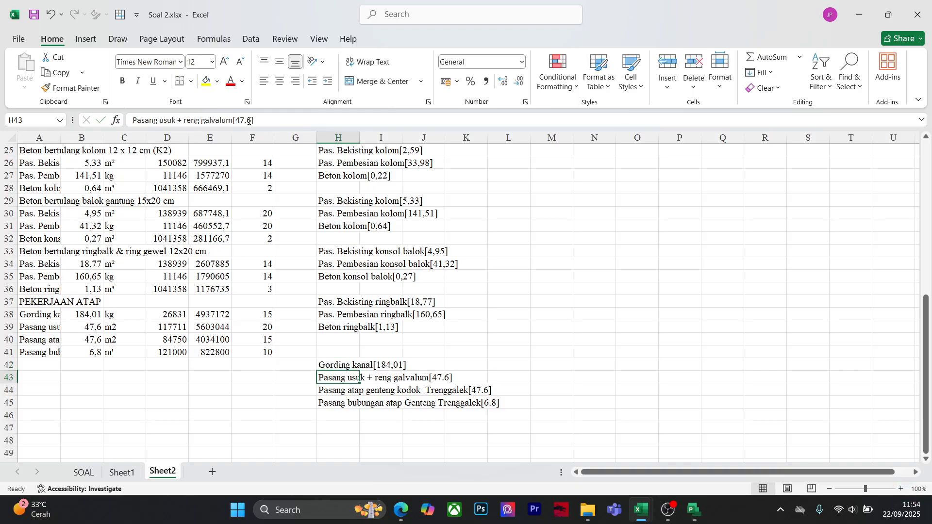
pyautogui.click(249, 121)
pyautogui.press('BackSpace')
pyautogui.write(',')
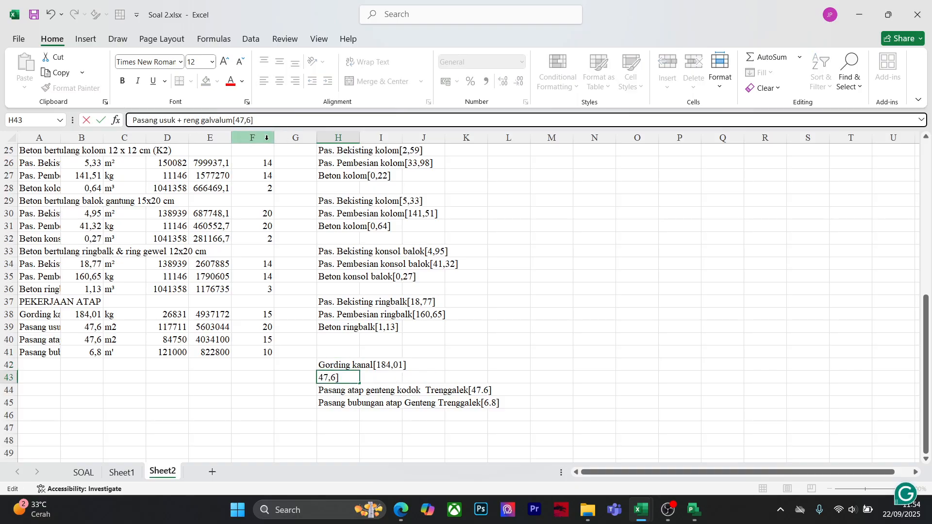
pyautogui.press('Return')
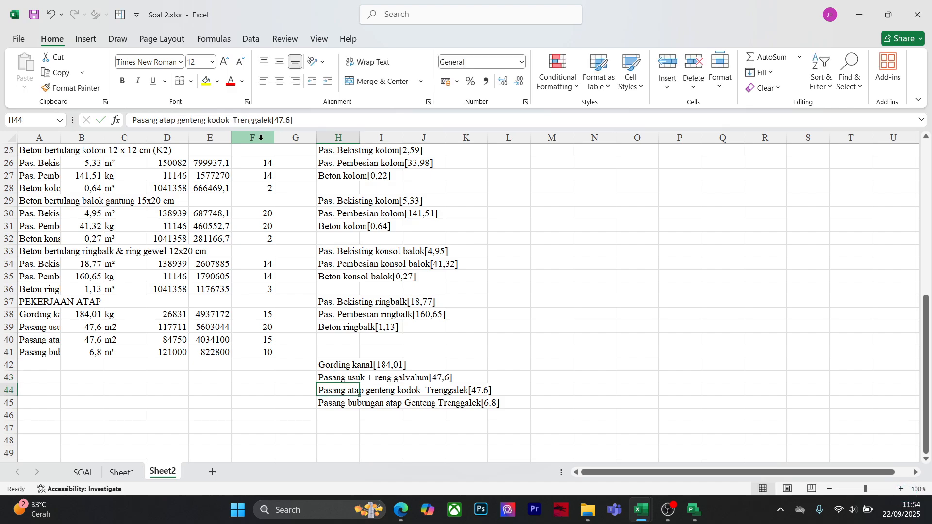
# Change H44 and H45 to use decimal commas: Pasang atap genteng kodok Trenggalek[47,6] and Pasang bubungan atap Genteng Trenggalek[6,8]
pyautogui.click(285, 120)
pyautogui.press('BackSpace')
pyautogui.write(',')
pyautogui.press('Return')
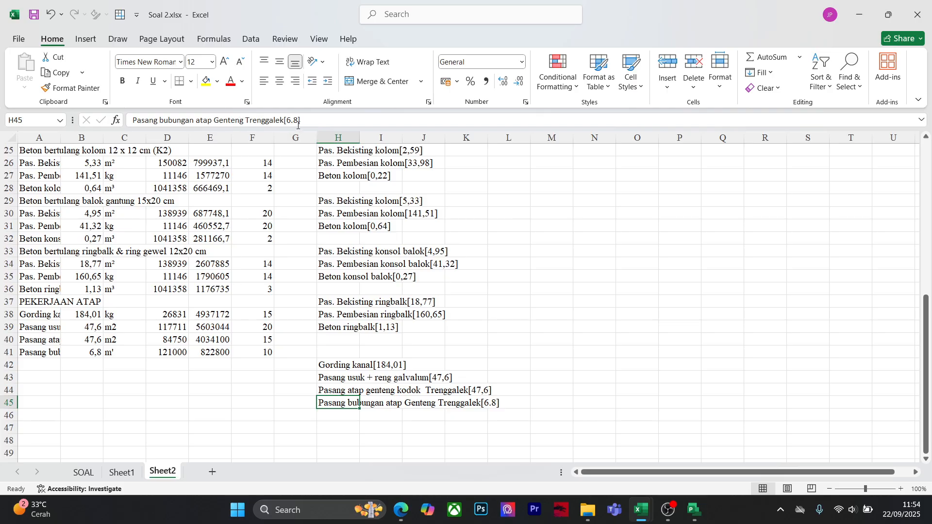
pyautogui.click(293, 121)
pyautogui.press('BackSpace')
pyautogui.write(',')
pyautogui.press('Return')
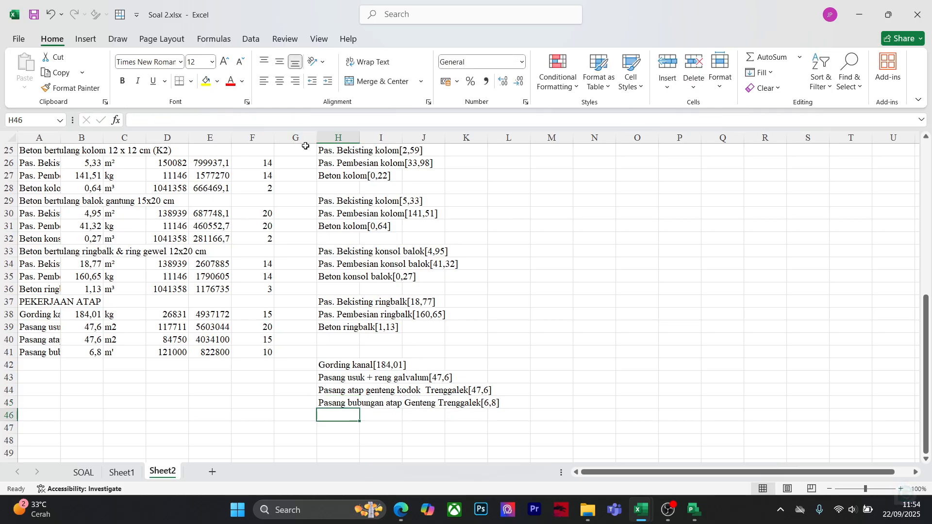
# Copy the corrected resource entries in H2 through H45
pyautogui.click(340, 402)
pyautogui.scroll(8, 434, 369)
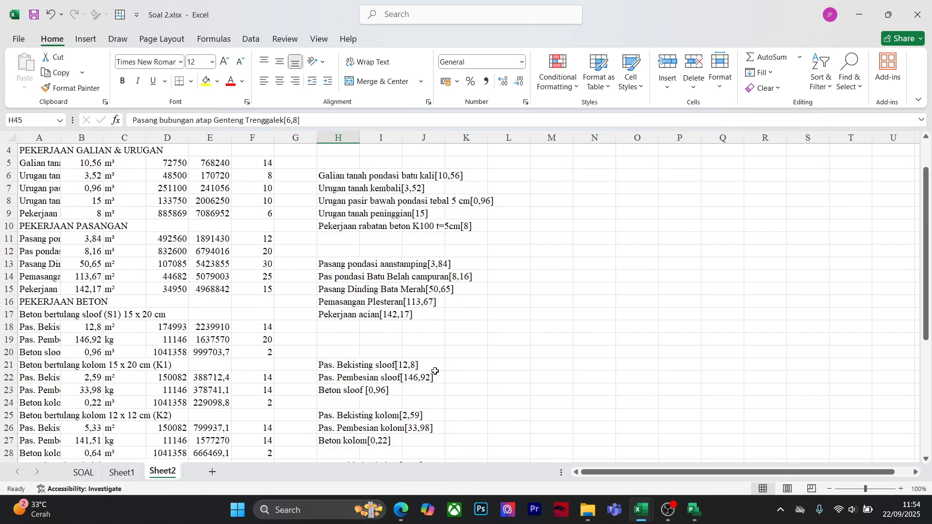
pyautogui.scroll(-1, 434, 370)
pyautogui.scroll(1, 434, 370)
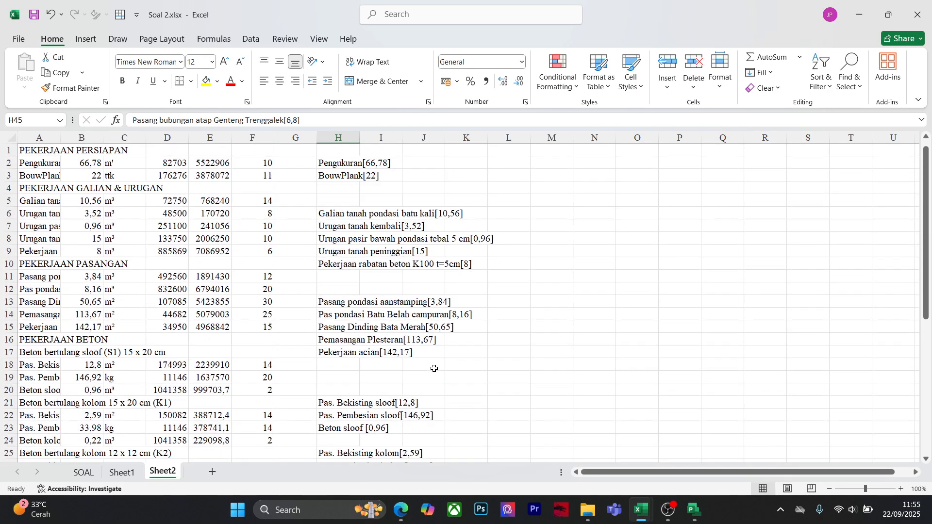
pyautogui.keyDown('shift'); pyautogui.click(345, 169); pyautogui.keyUp('shift')
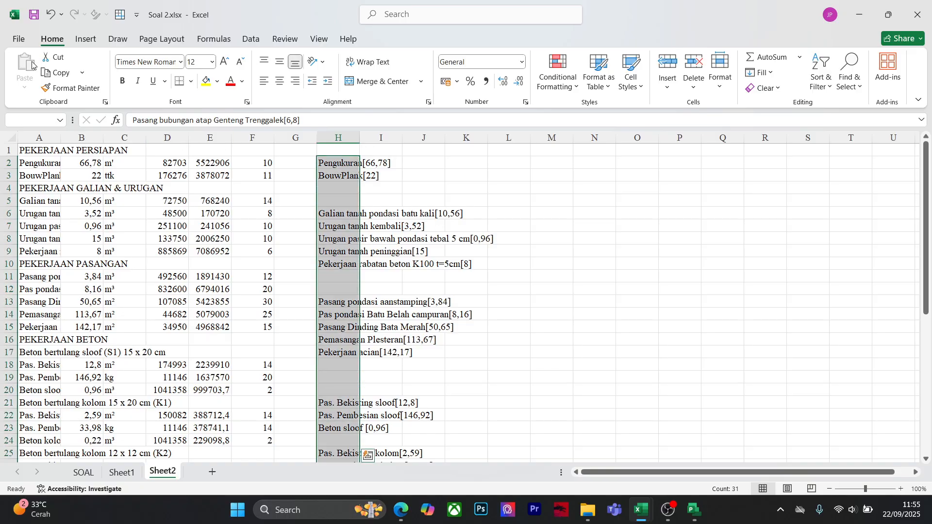
pyautogui.click(53, 72)
pyautogui.scroll(-10, 610, 443)
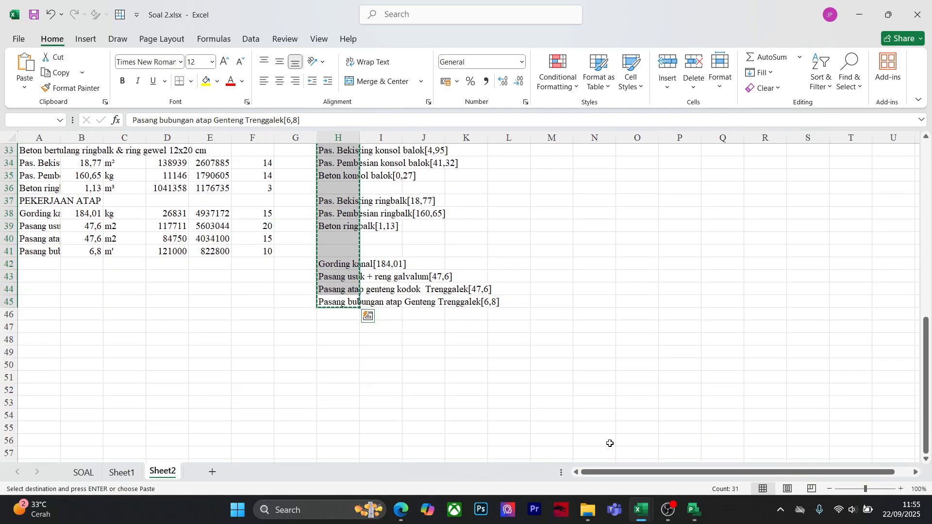
# Switch to Microsoft Project, show the Gantt Chart view and select the Pengukuran task's resource name
pyautogui.click(694, 510)
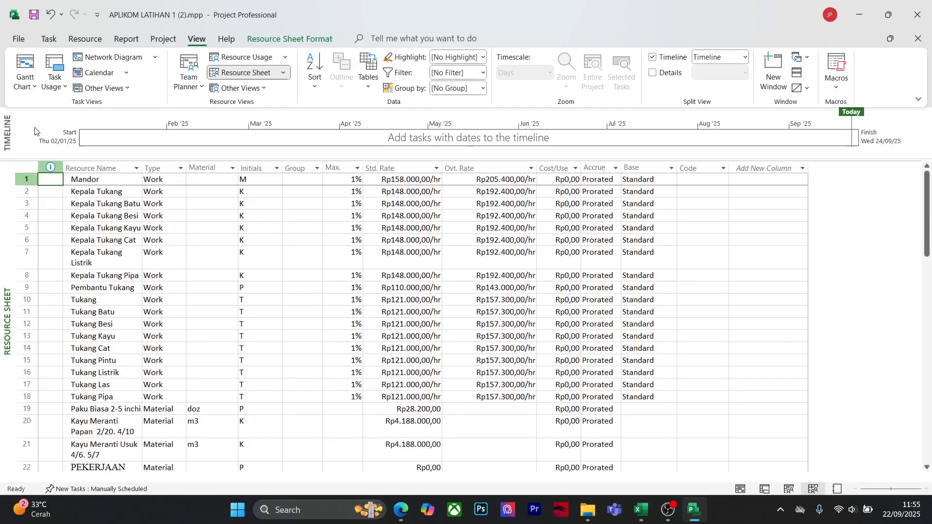
pyautogui.click(22, 74)
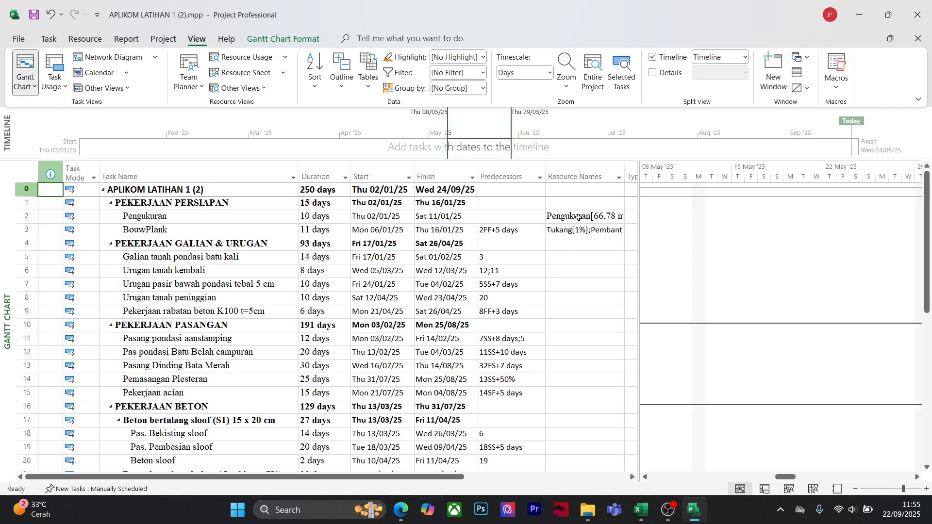
pyautogui.click(577, 217)
pyautogui.click(35, 87)
pyautogui.click(36, 88)
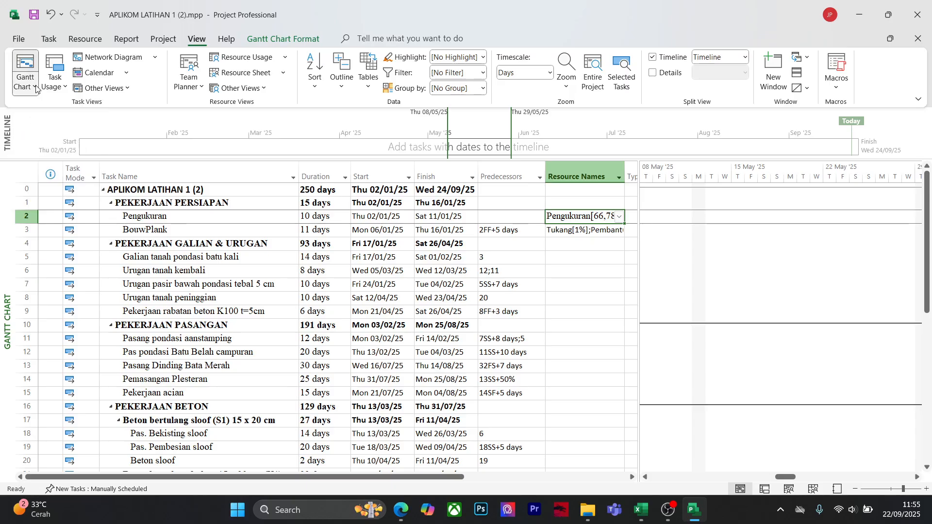
pyautogui.click(36, 88)
pyautogui.click(36, 88)
pyautogui.click(43, 40)
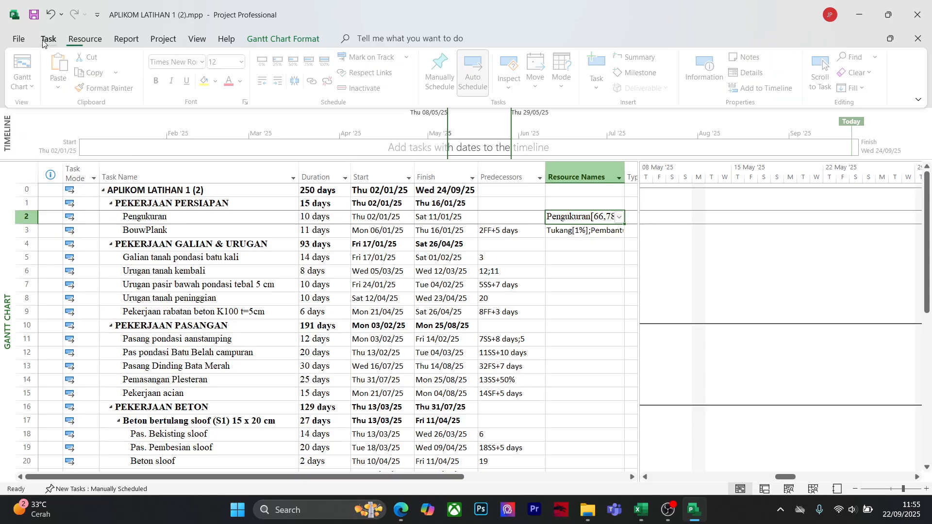
pyautogui.click(22, 92)
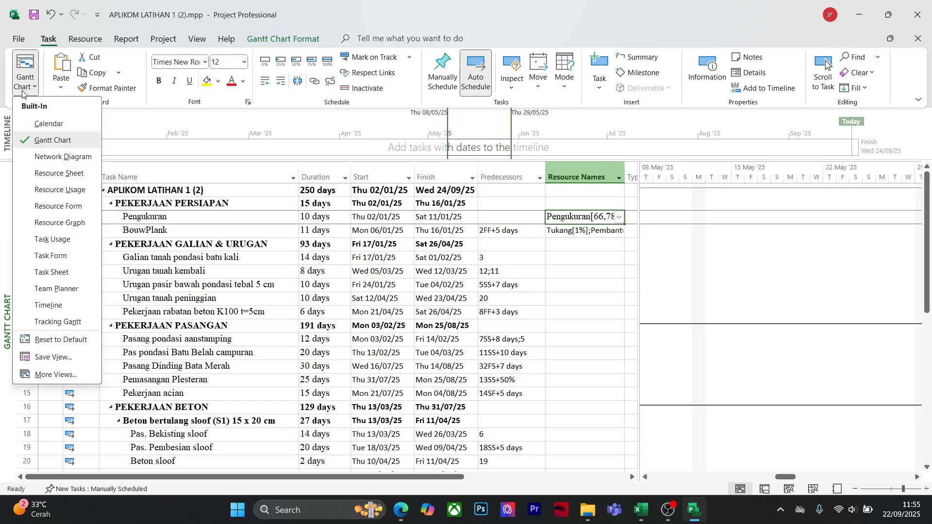
pyautogui.click(568, 277)
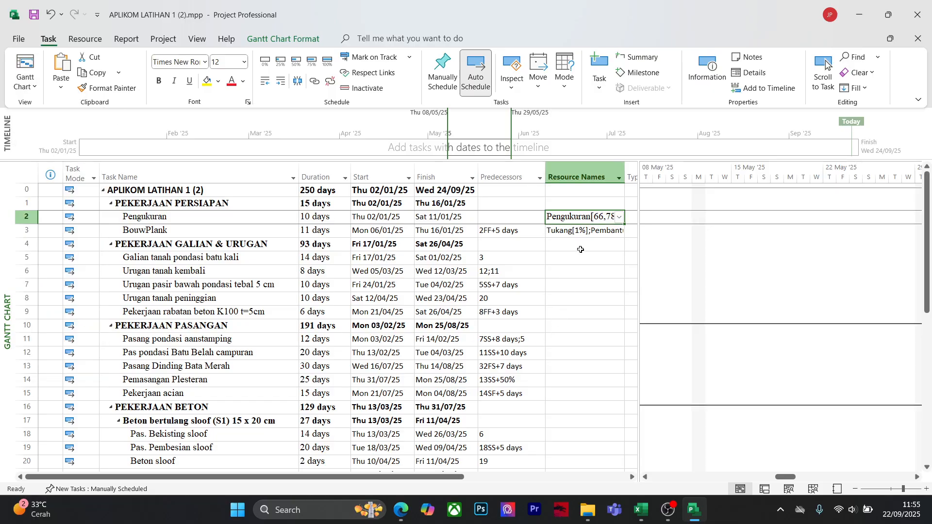
# Paste the copied resource entries into the Resource Names column, starting at the Pengukuran task
pyautogui.click(565, 309)
pyautogui.click(568, 218)
pyautogui.hotkey('ctrl', 'v')
# Move the five Pekerjaan Galian & Urugan resource entries up one row to align them with tasks 5 through 9
pyautogui.scroll(-10, 569, 344)
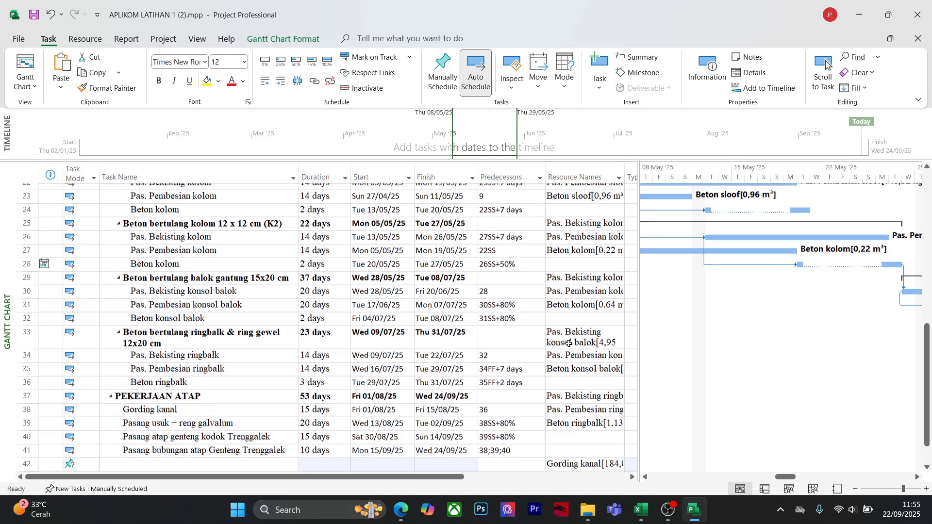
pyautogui.scroll(6, 569, 344)
pyautogui.scroll(-4, 569, 344)
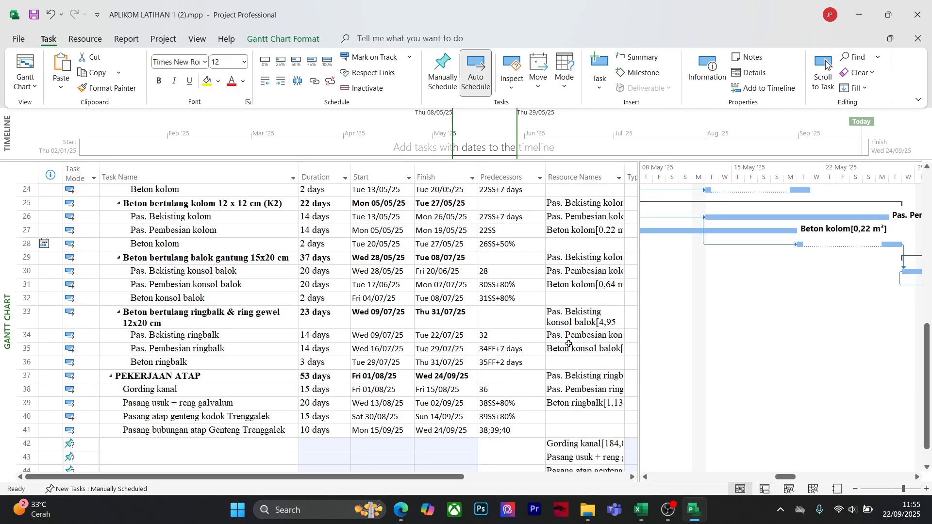
pyautogui.scroll(9, 571, 363)
pyautogui.scroll(-1, 570, 363)
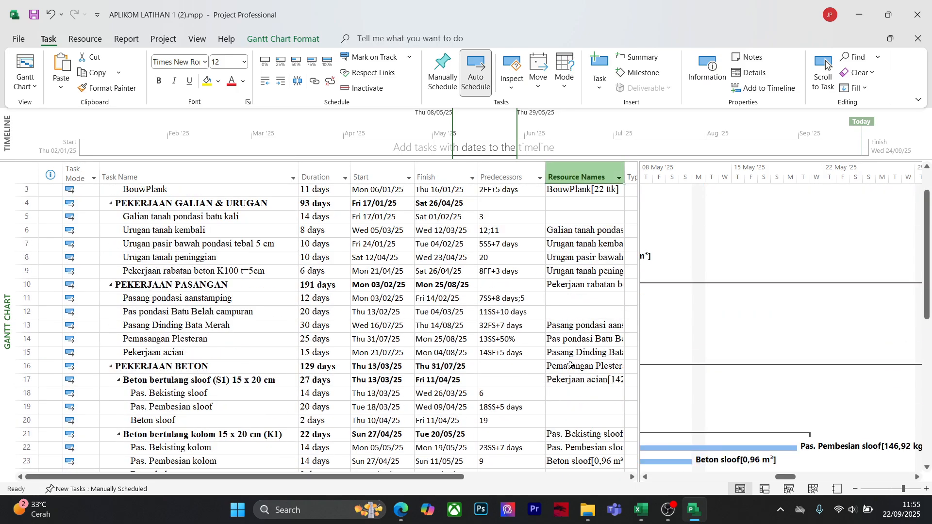
pyautogui.scroll(1, 570, 363)
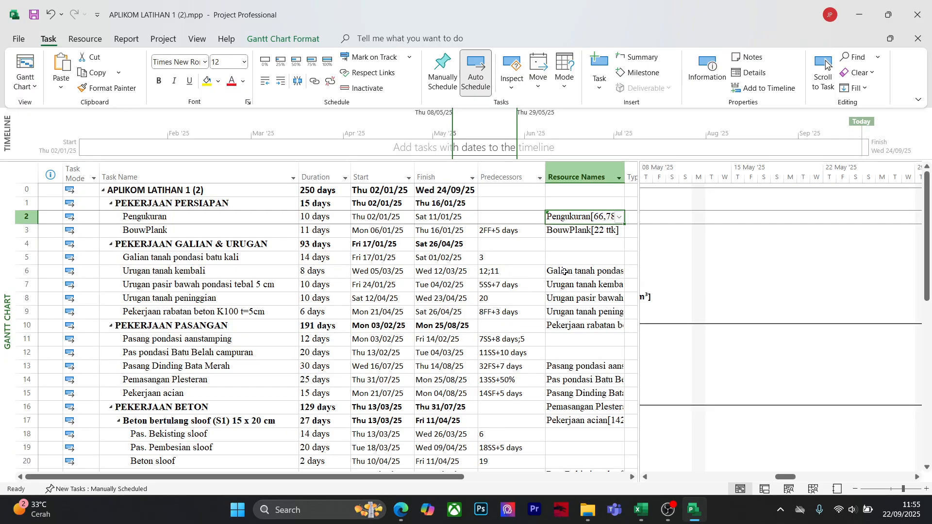
pyautogui.moveTo(564, 272); pyautogui.dragTo(567, 325)
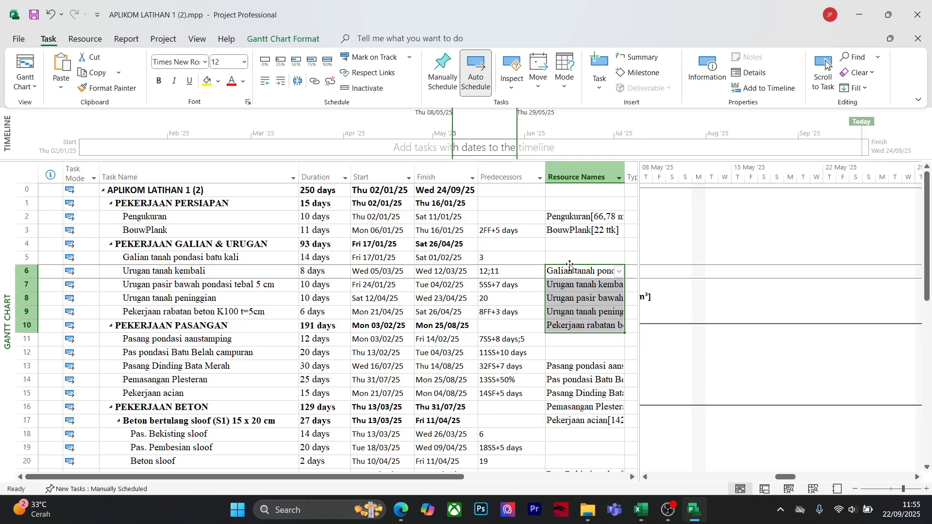
pyautogui.moveTo(570, 266); pyautogui.dragTo(570, 253)
# Try to move the Pekerjaan Pasangan resource entries up two rows to tasks 11 through 15
pyautogui.scroll(-1, 556, 331)
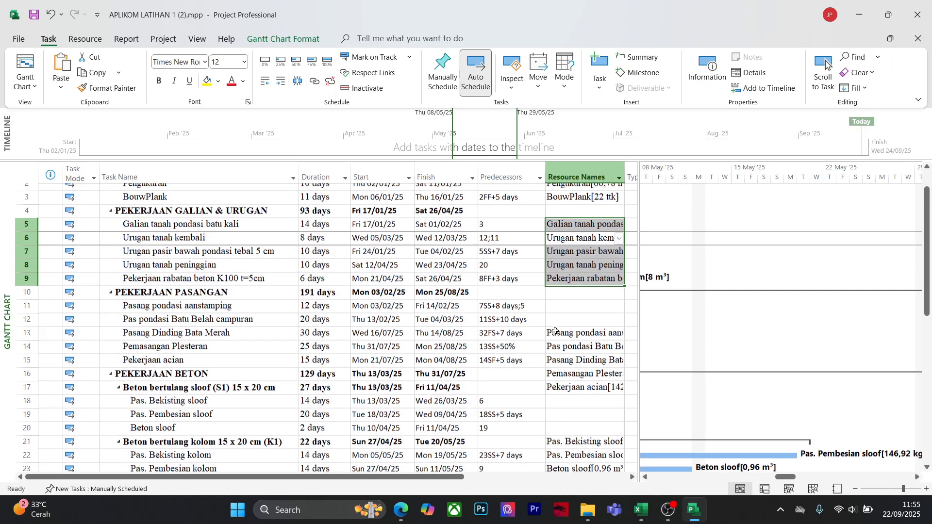
pyautogui.moveTo(575, 326); pyautogui.dragTo(573, 370)
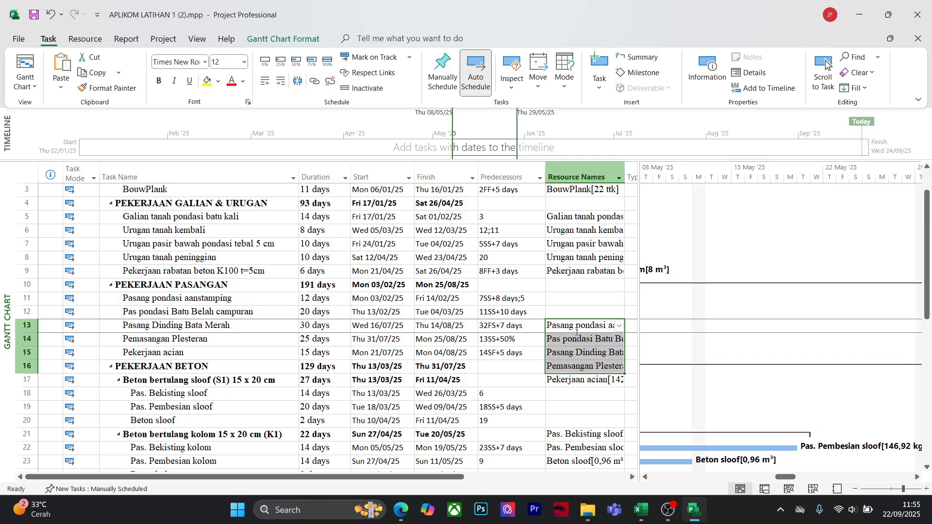
pyautogui.moveTo(577, 331); pyautogui.dragTo(585, 381)
pyautogui.moveTo(566, 320); pyautogui.dragTo(567, 319)
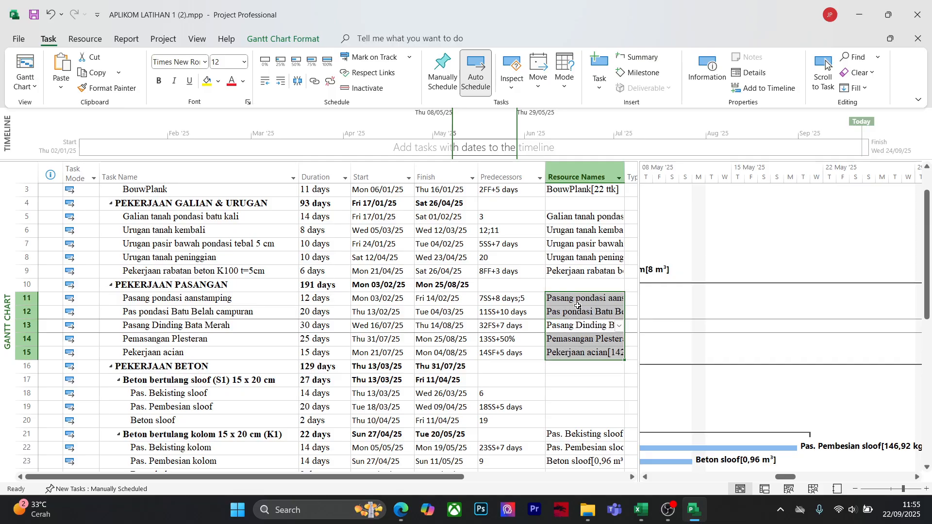
pyautogui.hotkey('ctrl', 'z')
pyautogui.click(584, 389)
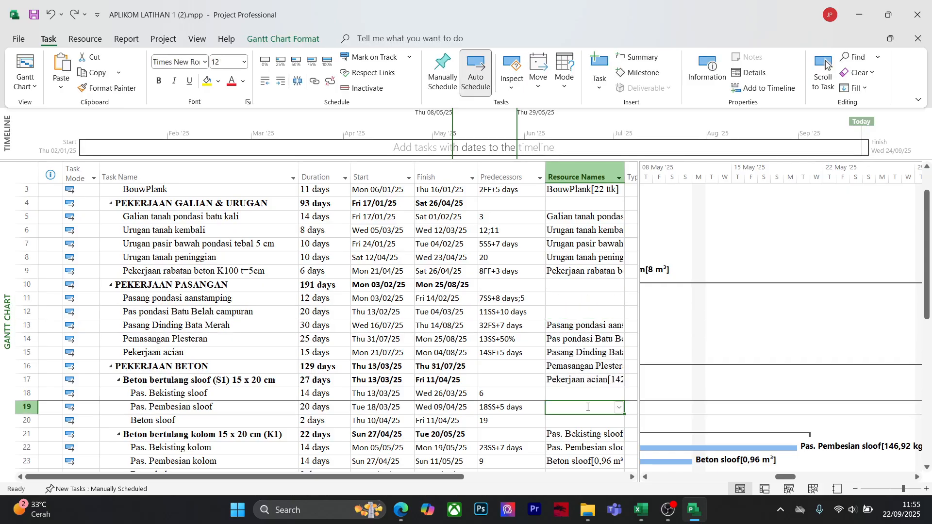
# Place the five resource entries from rows 13 through 17 beside their Pekerjaan Pasangan tasks in rows 11 through 15
pyautogui.moveTo(582, 327); pyautogui.dragTo(583, 381)
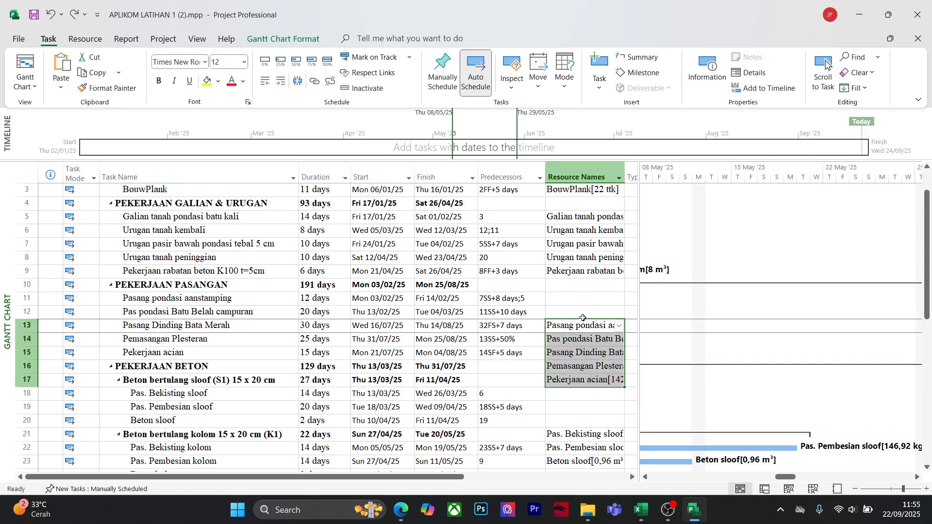
pyautogui.moveTo(583, 318); pyautogui.dragTo(583, 341)
pyautogui.hotkey('ctrl', 'z')
# Move the sloof resource entries to rows 18 through 20 and the K1 column entries to rows 22 through 24
pyautogui.scroll(-3, 568, 360)
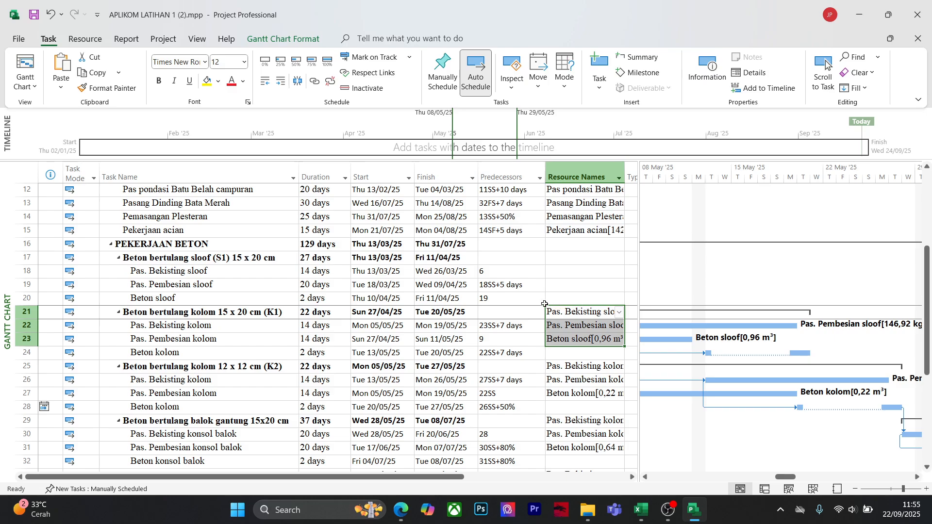
pyautogui.moveTo(552, 306); pyautogui.dragTo(557, 275)
pyautogui.scroll(-1, 563, 301)
pyautogui.moveTo(572, 324); pyautogui.dragTo(593, 350)
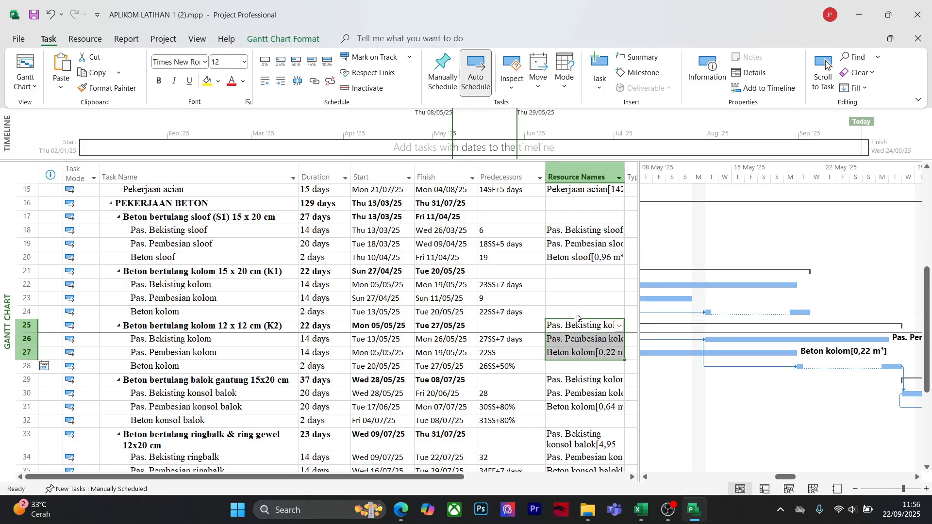
pyautogui.moveTo(573, 320); pyautogui.dragTo(577, 282)
# Move all resource entries from rows 29 through 45 up three rows, so that they start at task 26
pyautogui.scroll(-1, 583, 318)
pyautogui.moveTo(576, 339); pyautogui.dragTo(577, 367)
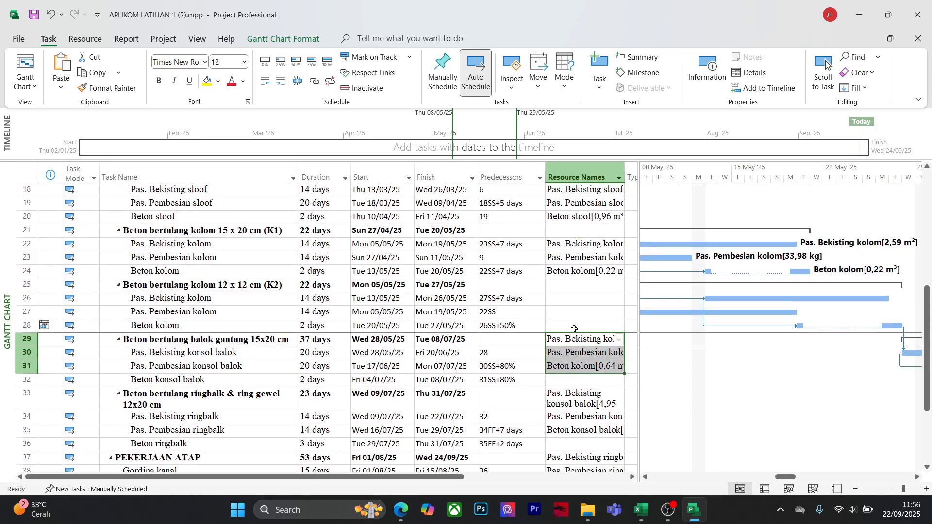
pyautogui.scroll(-3, 571, 335)
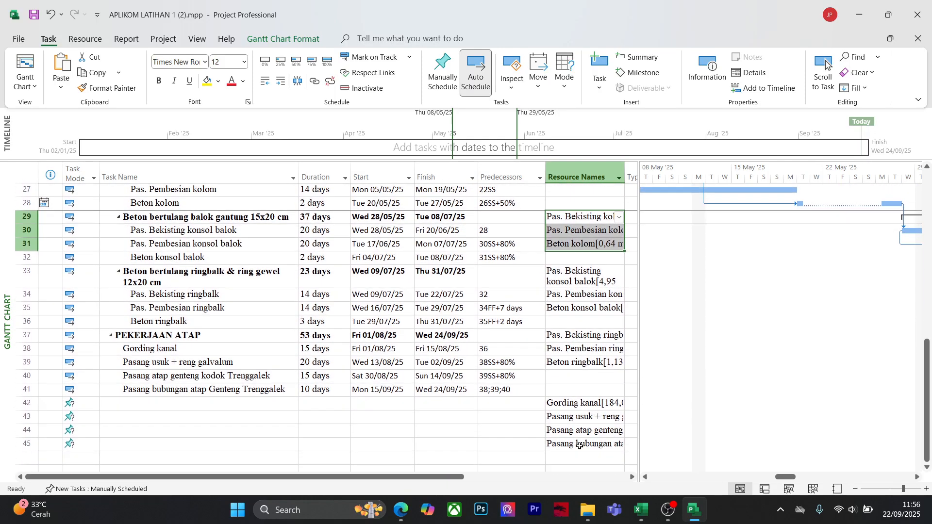
pyautogui.keyDown('shift'); pyautogui.click(579, 446); pyautogui.keyUp('shift')
pyautogui.scroll(3, 573, 364)
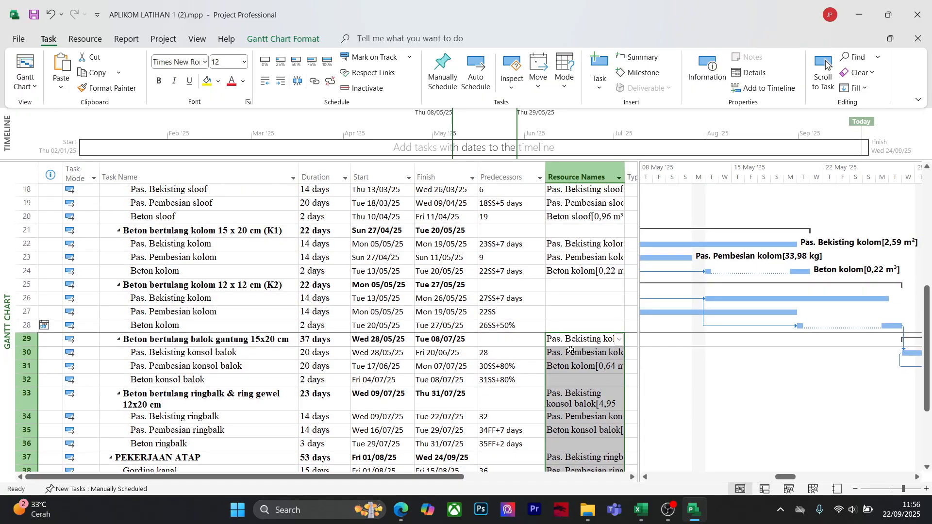
pyautogui.scroll(2, 573, 365)
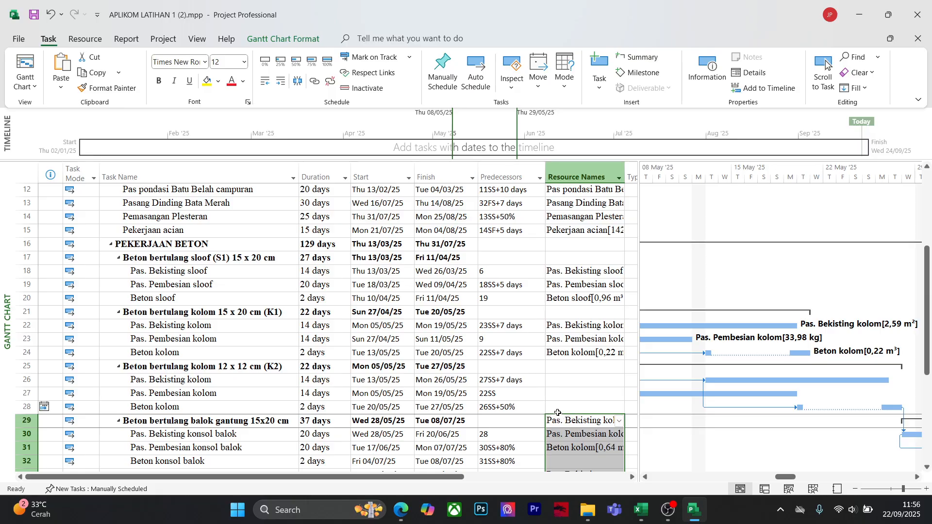
pyautogui.moveTo(553, 416); pyautogui.dragTo(552, 381)
# Move the four roof resource entries, Gording kanal through Pasang bubungan atap, up one row to tasks 38 through 41
pyautogui.scroll(-2, 562, 367)
pyautogui.scroll(-3, 563, 369)
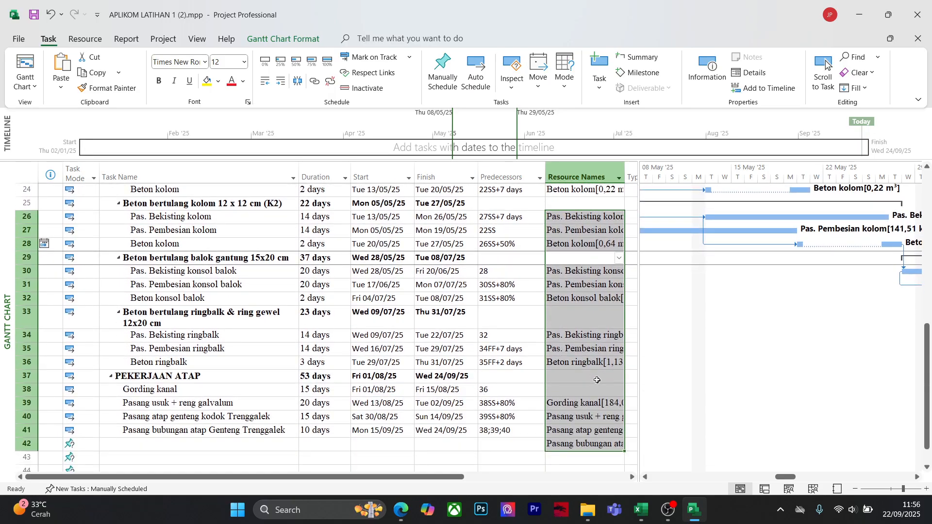
pyautogui.click(584, 431)
pyautogui.moveTo(582, 362); pyautogui.dragTo(579, 402)
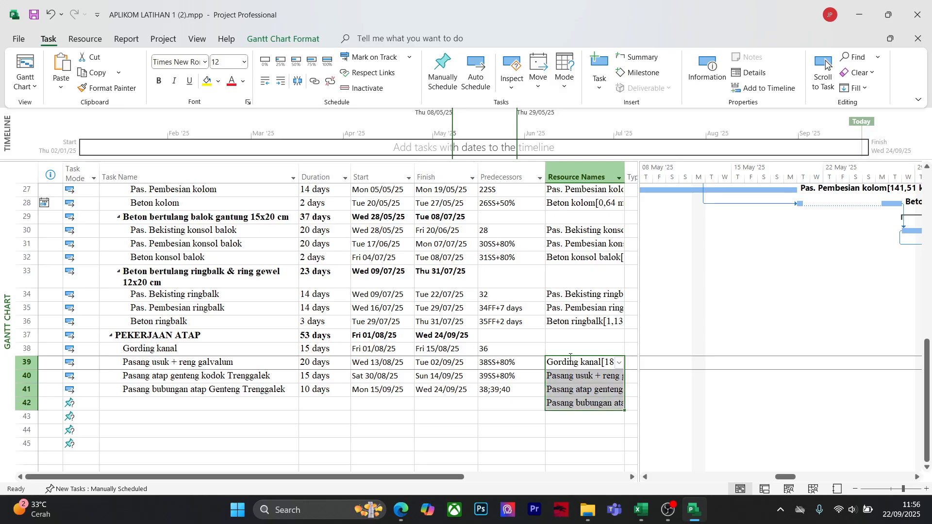
pyautogui.moveTo(574, 358); pyautogui.dragTo(575, 344)
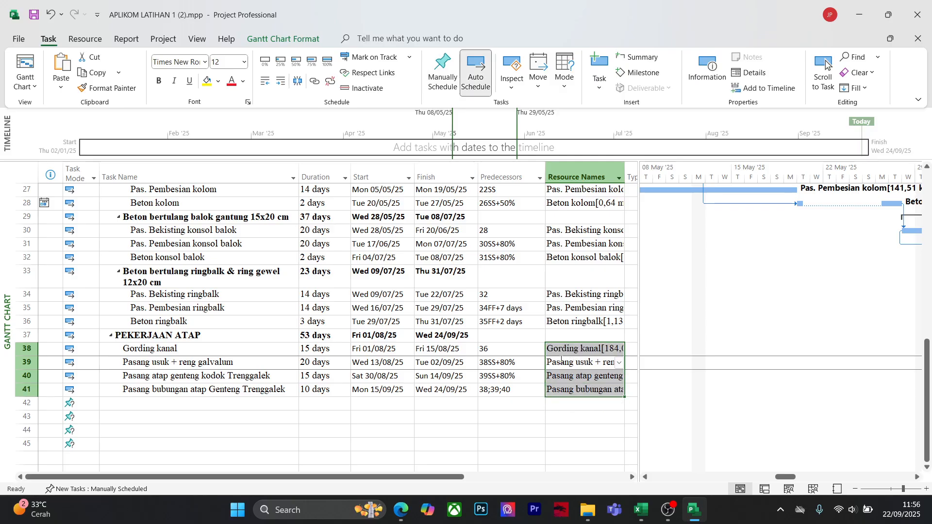
pyautogui.click(540, 433)
# Review the aligned resource names in the Gantt Chart and examine the resource types and rates in the Resource Sheet view
pyautogui.scroll(4, 479, 381)
pyautogui.scroll(5, 480, 381)
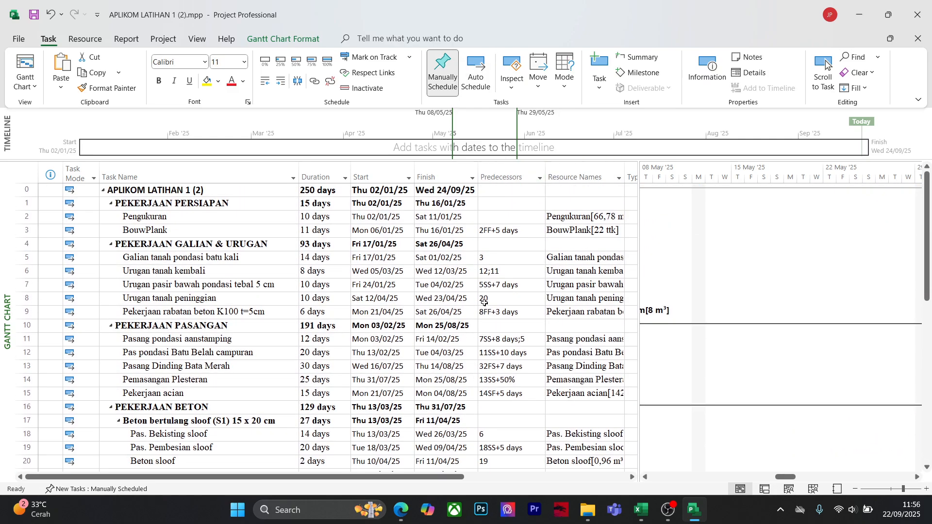
pyautogui.click(528, 256)
pyautogui.scroll(-1, 325, 289)
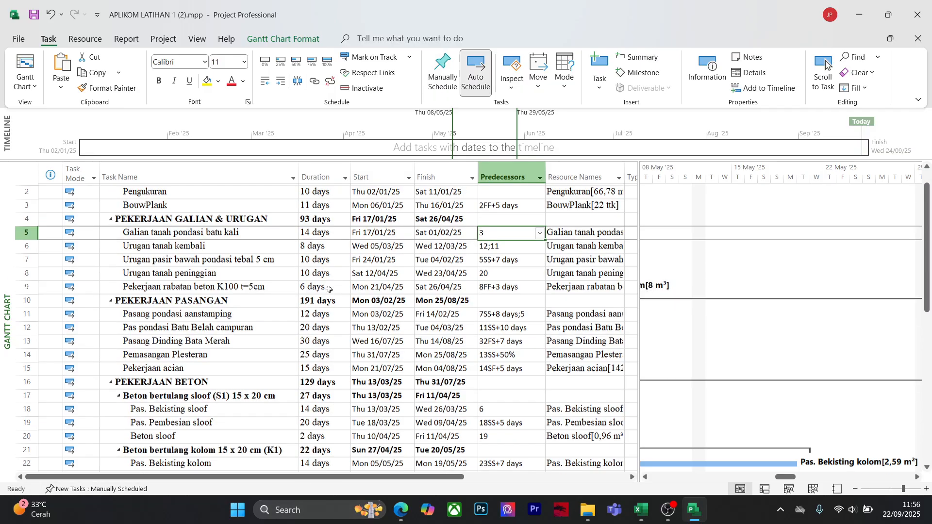
pyautogui.scroll(1, 329, 289)
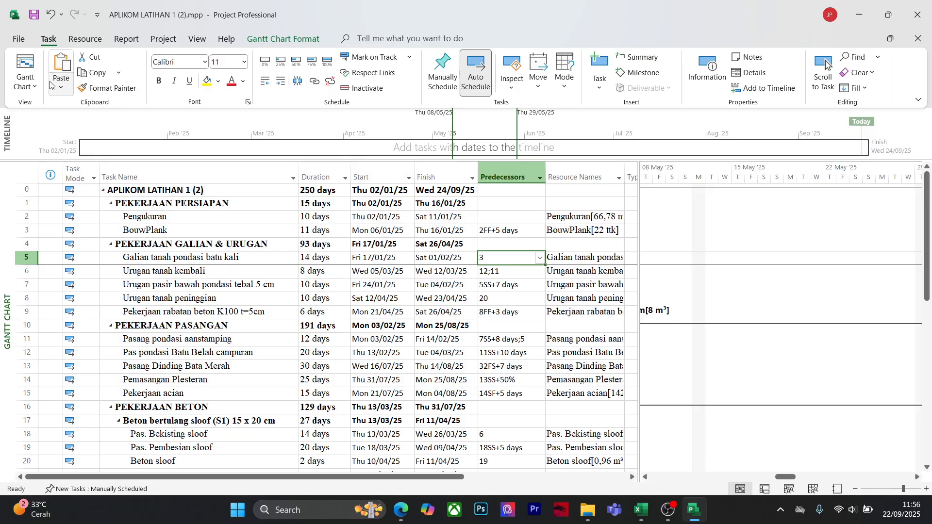
pyautogui.click(20, 80)
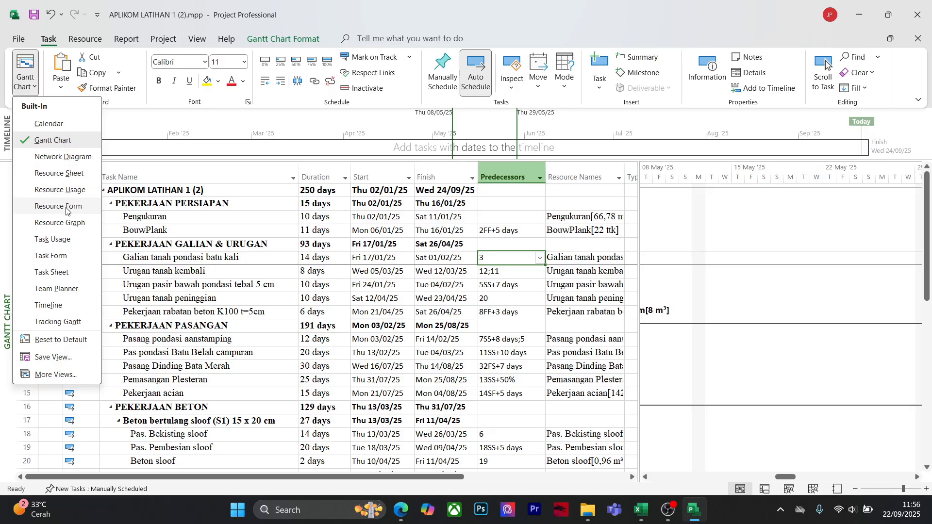
pyautogui.click(77, 172)
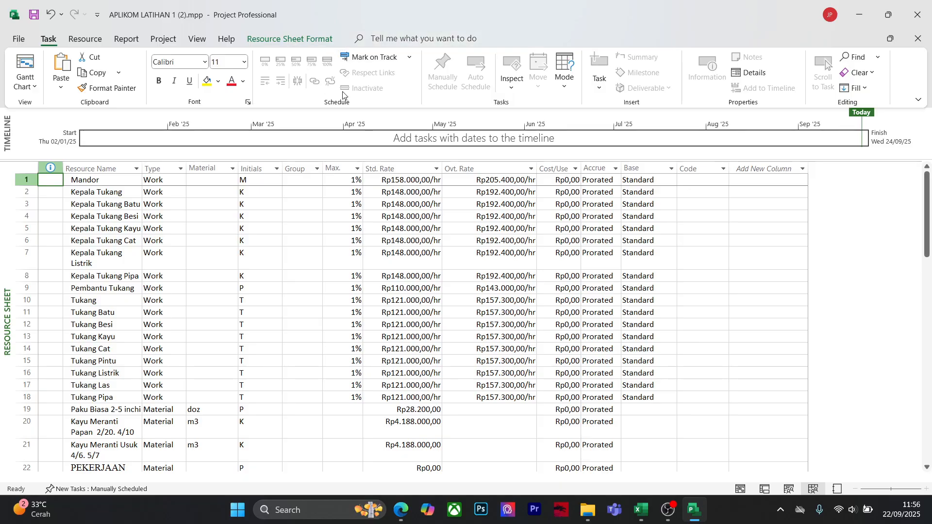
pyautogui.click(578, 89)
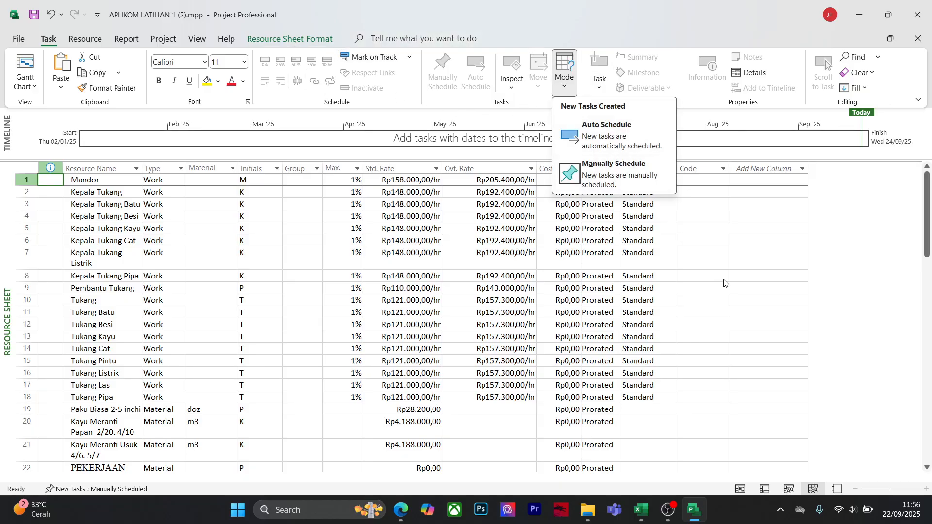
pyautogui.click(724, 280)
pyautogui.click(565, 80)
pyautogui.click(714, 259)
pyautogui.scroll(-3, 343, 286)
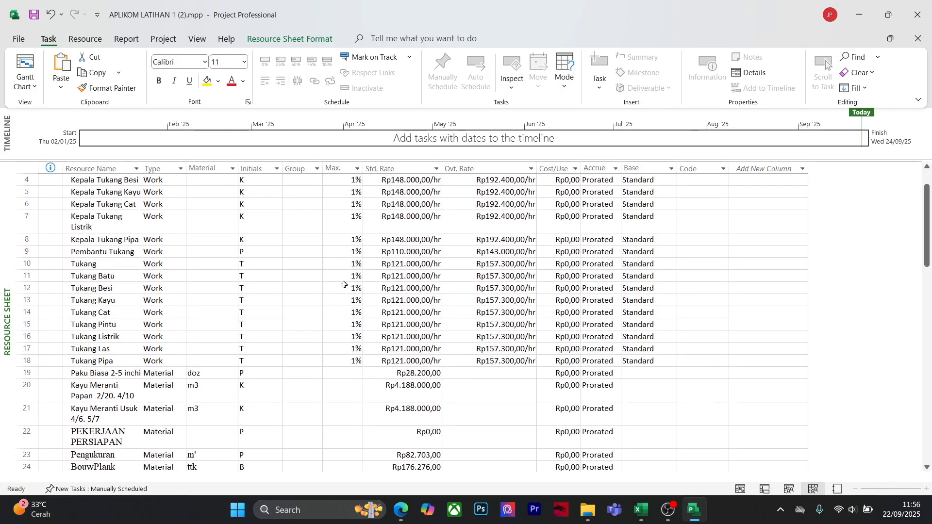
pyautogui.scroll(3, 344, 285)
# Return to the Gantt Chart view and widen the Resource Names column and the task table
pyautogui.click(25, 82)
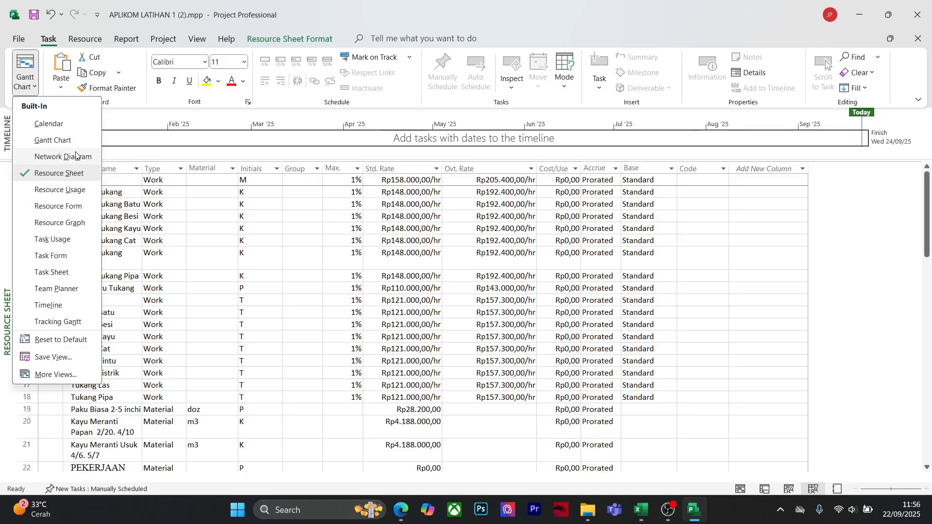
pyautogui.click(52, 140)
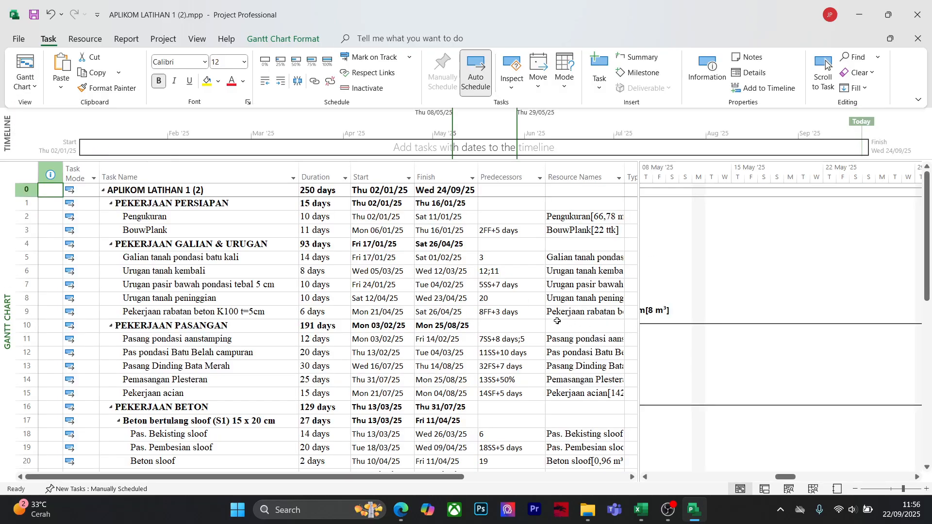
pyautogui.click(536, 271)
pyautogui.click(580, 203)
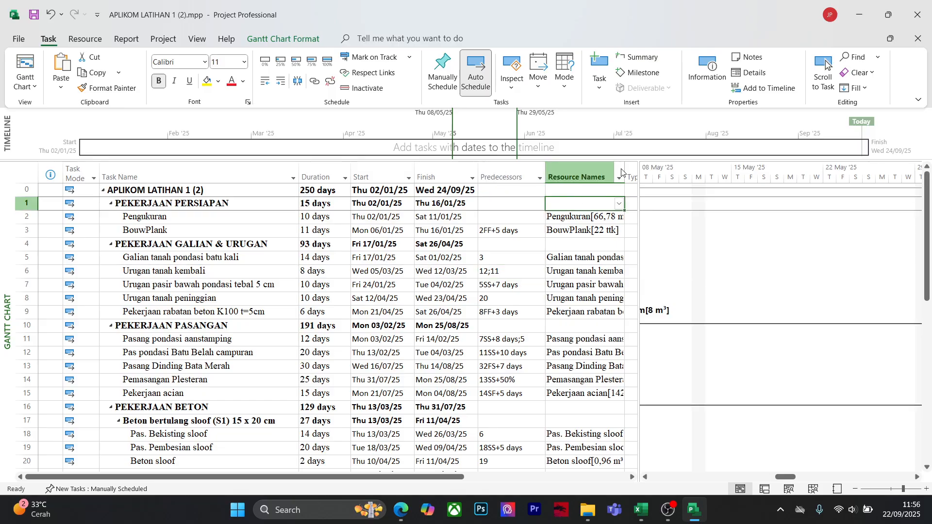
pyautogui.moveTo(627, 168); pyautogui.dragTo(692, 175)
pyautogui.click(667, 330)
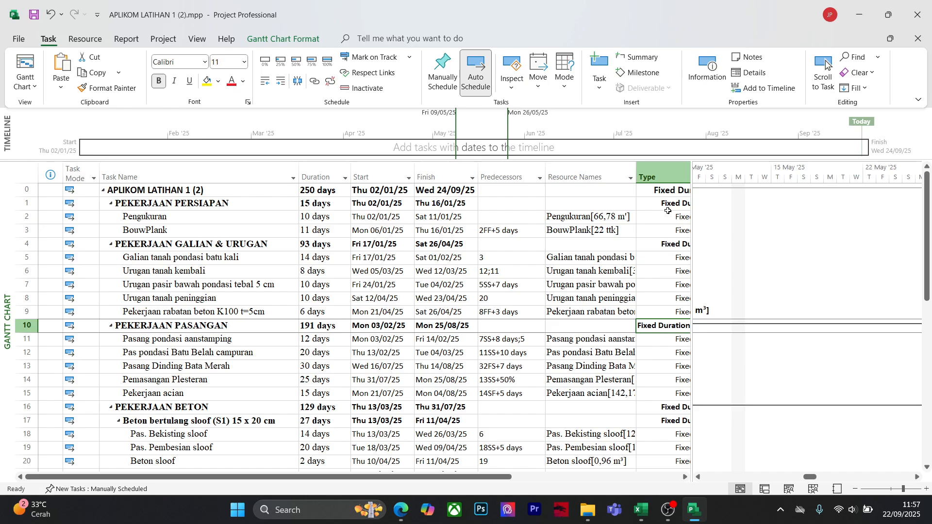
pyautogui.click(669, 173)
pyautogui.rightClick(655, 175)
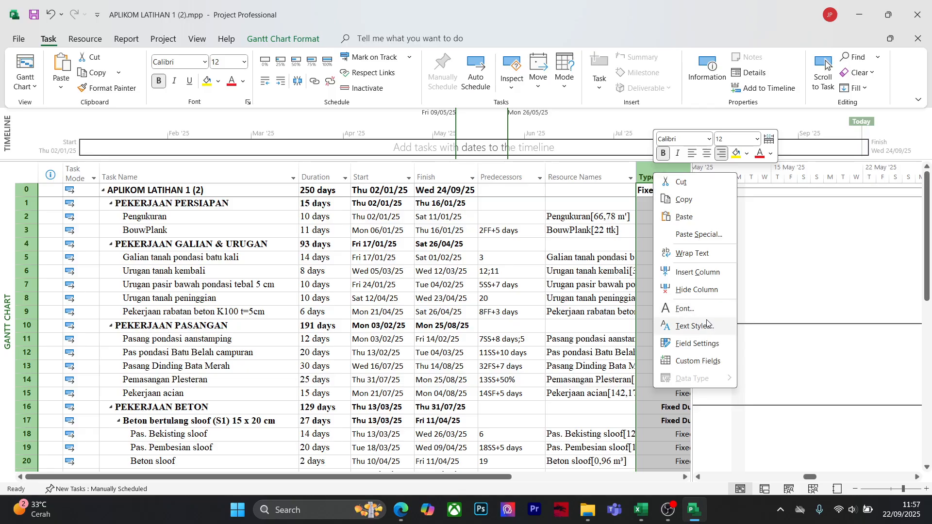
pyautogui.click(598, 351)
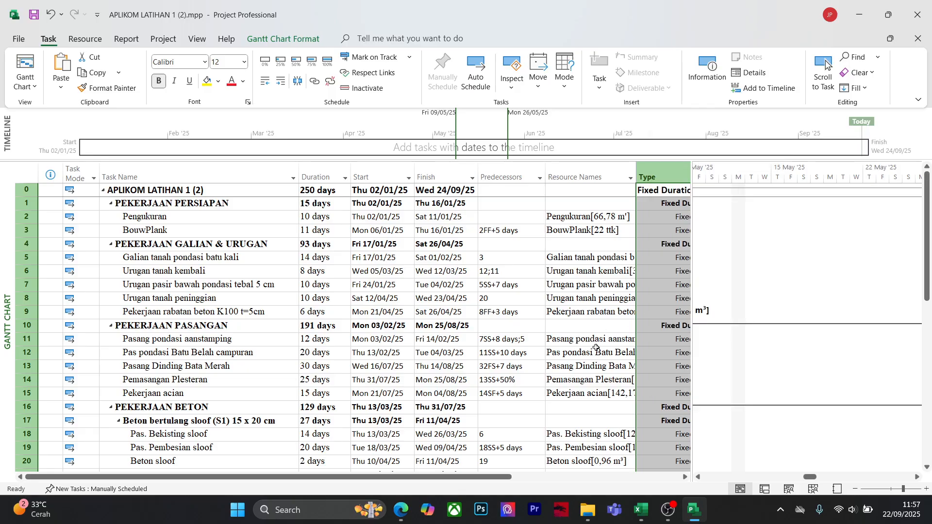
# Check the Resource Names entries against their tasks down to Pasang bubungan atap Genteng Trenggalek
pyautogui.click(604, 303)
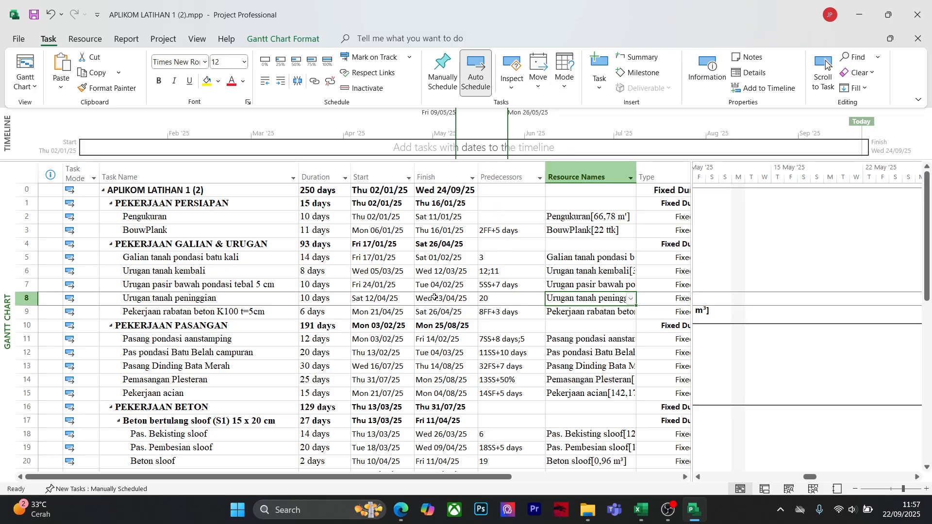
pyautogui.click(359, 285)
pyautogui.scroll(-12, 610, 338)
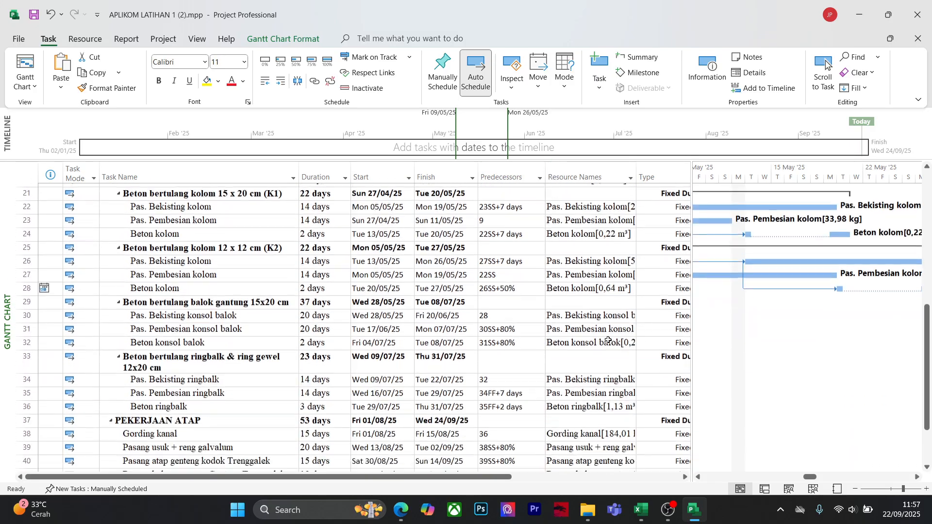
pyautogui.scroll(5, 609, 340)
pyautogui.scroll(-1, 610, 335)
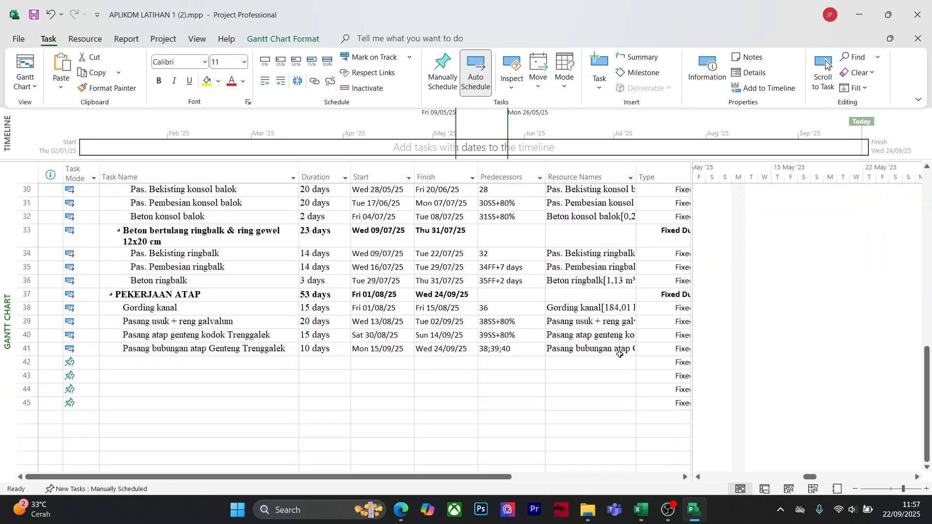
# Delete the four empty task rows 42 through 45 below Pasang bubungan atap Genteng Trenggalek
pyautogui.click(620, 388)
pyautogui.click(18, 365)
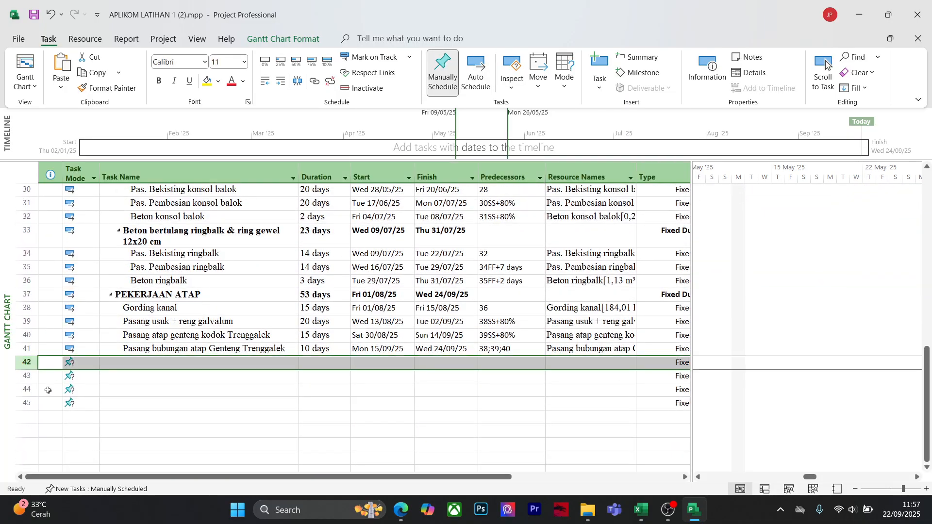
pyautogui.keyDown('shift'); pyautogui.click(29, 404); pyautogui.keyUp('shift')
pyautogui.rightClick(33, 407)
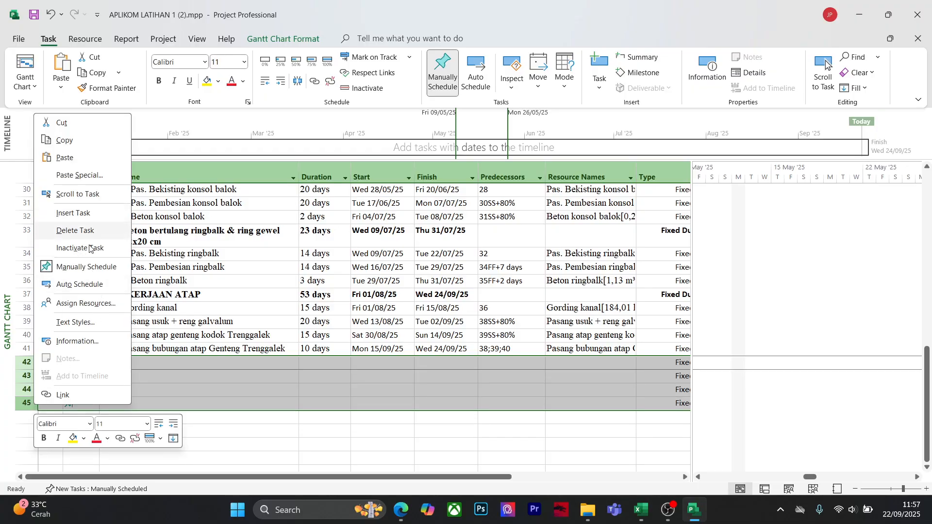
pyautogui.click(76, 231)
pyautogui.click(526, 406)
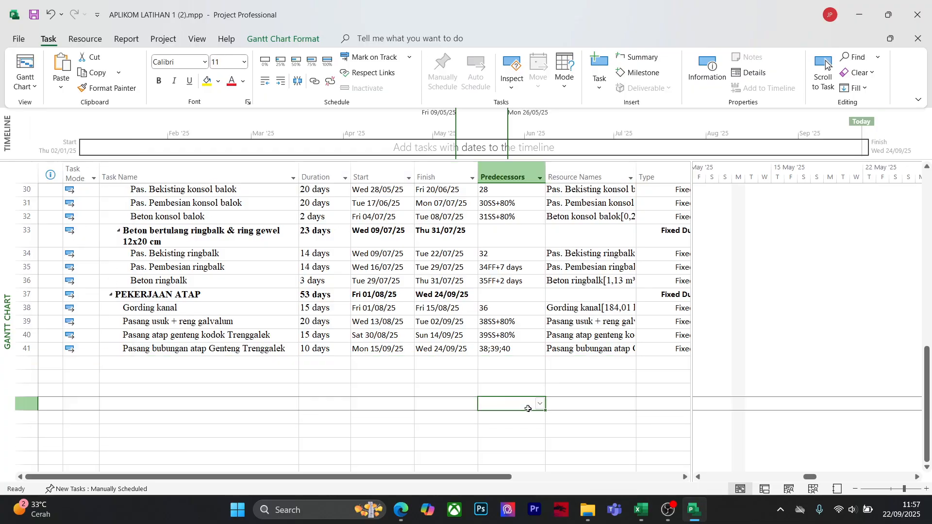
# Widen the task table until the Type column beside Resource Names is fully visible
pyautogui.scroll(10, 615, 343)
pyautogui.scroll(-1, 615, 343)
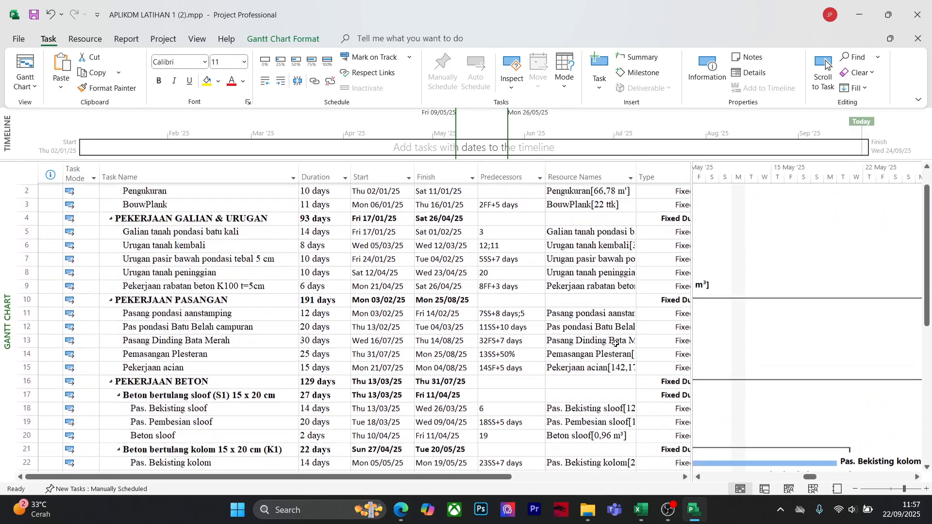
pyautogui.scroll(1, 615, 343)
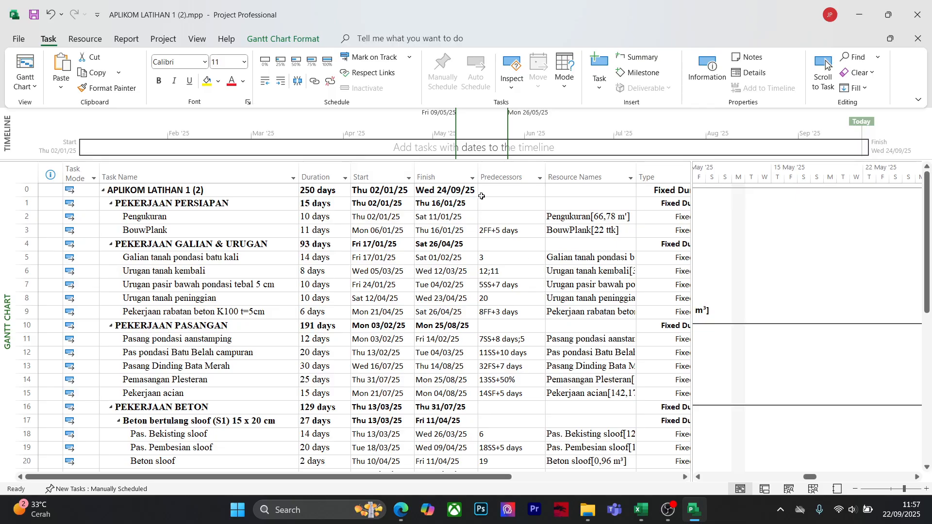
pyautogui.click(522, 177)
pyautogui.click(592, 178)
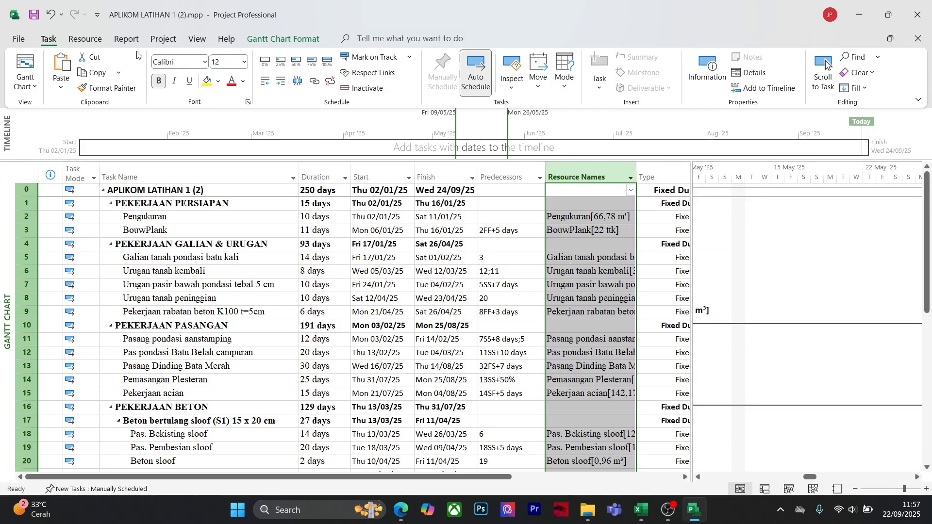
pyautogui.click(85, 39)
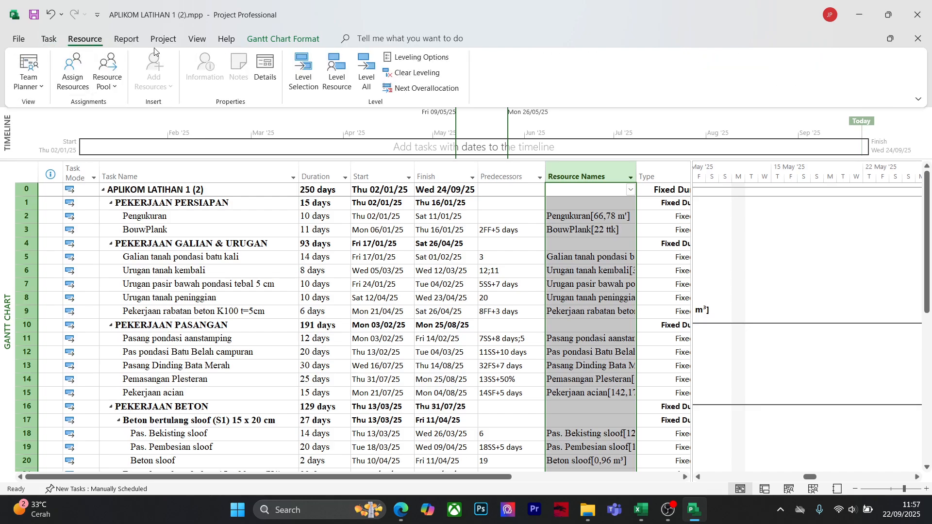
pyautogui.click(391, 256)
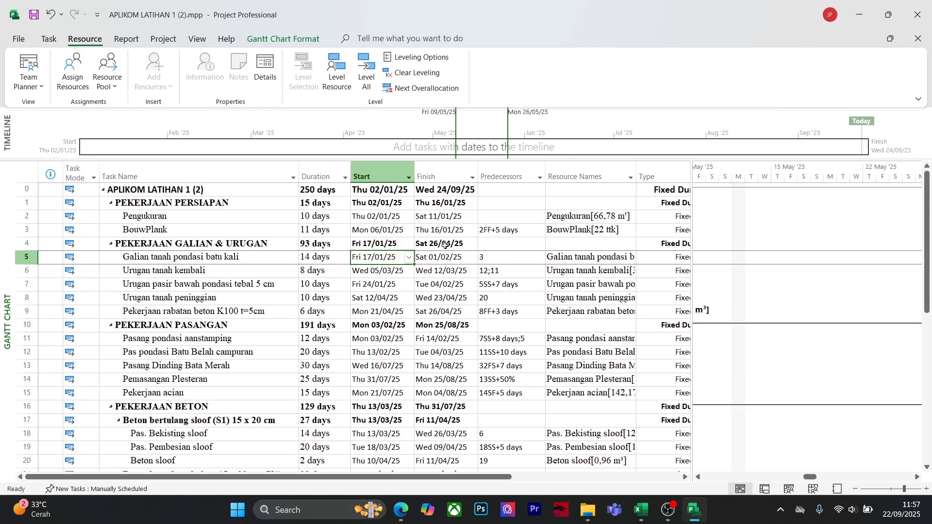
pyautogui.moveTo(693, 169); pyautogui.dragTo(725, 169)
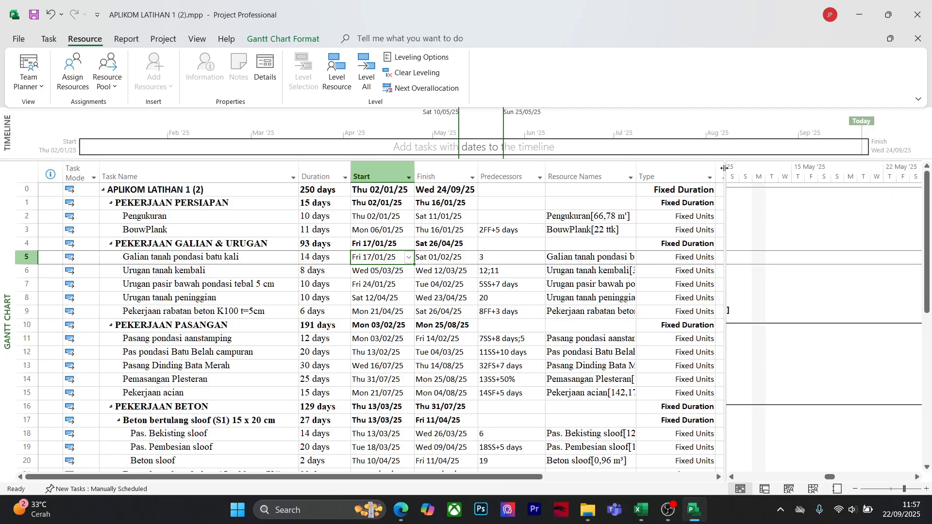
pyautogui.click(126, 39)
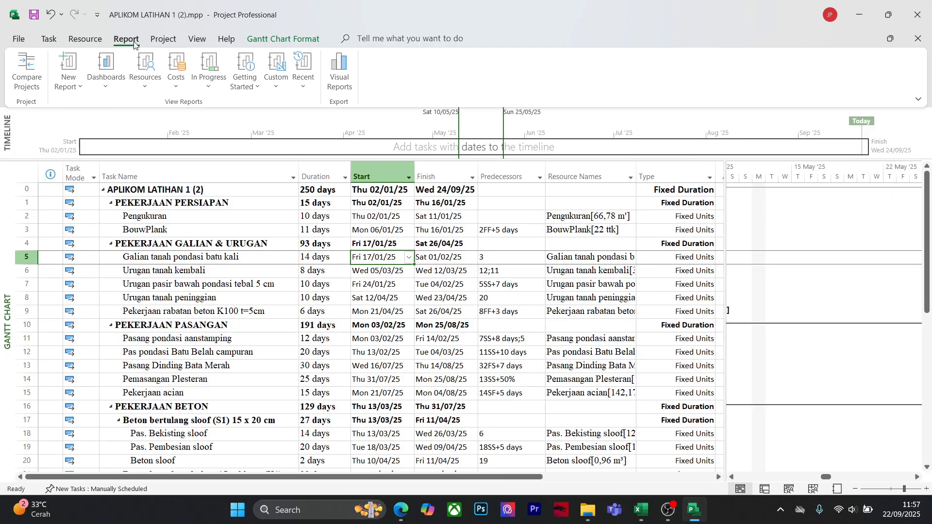
pyautogui.click(163, 39)
pyautogui.click(201, 43)
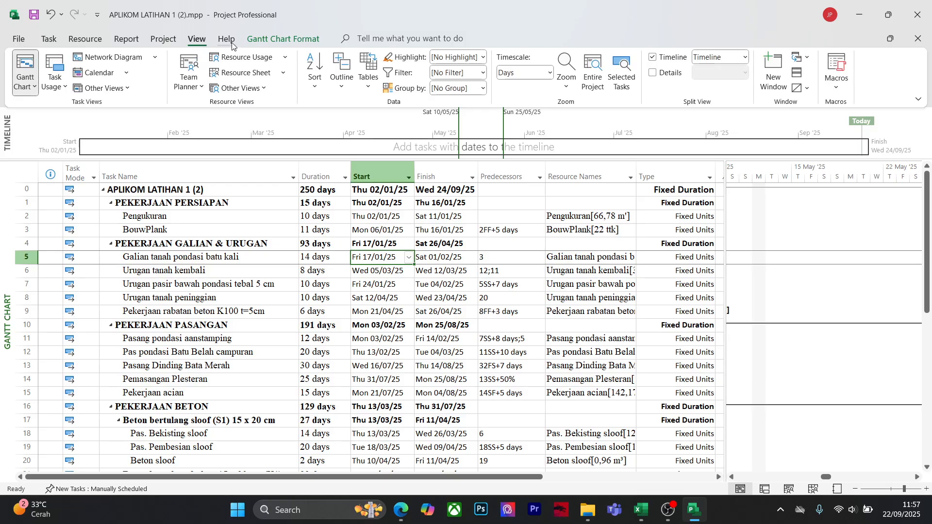
pyautogui.click(226, 38)
pyautogui.click(169, 42)
pyautogui.click(126, 38)
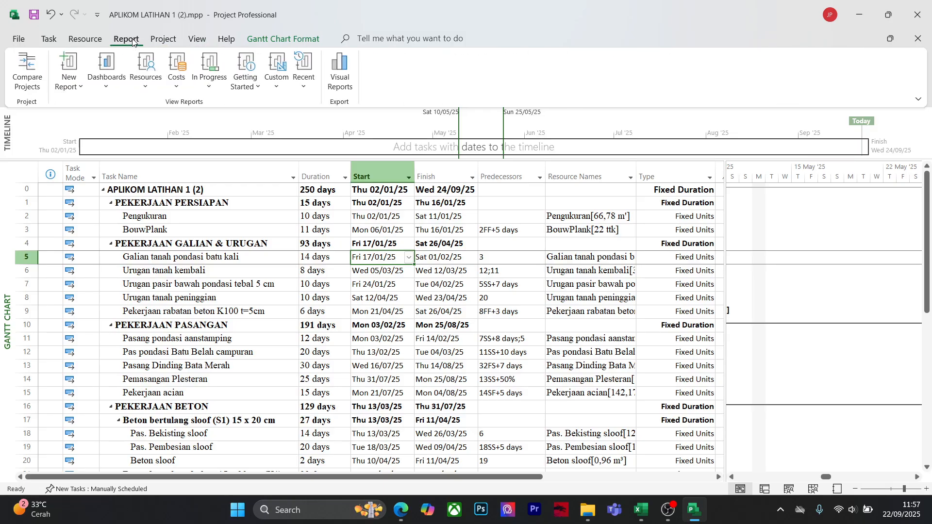
# Check the Resource Names and Type entries of the tasks throughout the schedule
pyautogui.scroll(-3, 546, 298)
pyautogui.scroll(3, 546, 299)
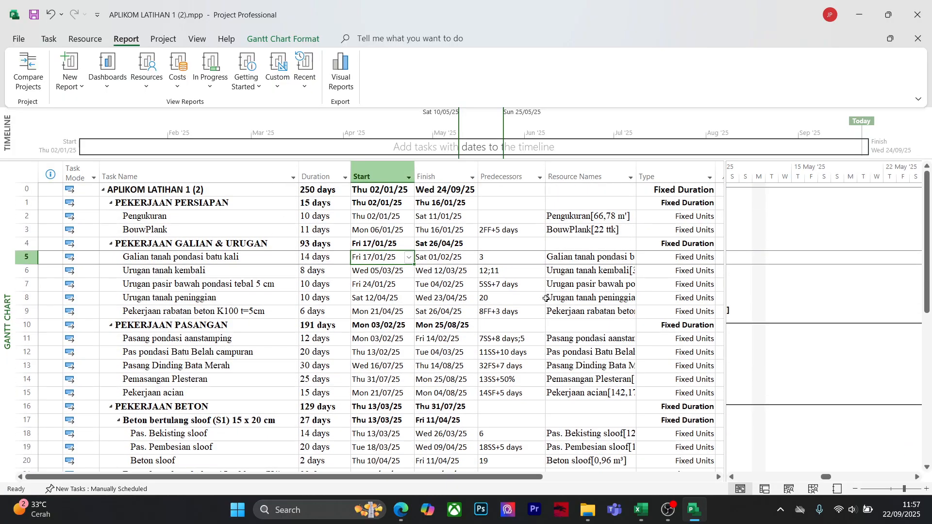
pyautogui.scroll(-10, 546, 299)
pyautogui.scroll(10, 590, 339)
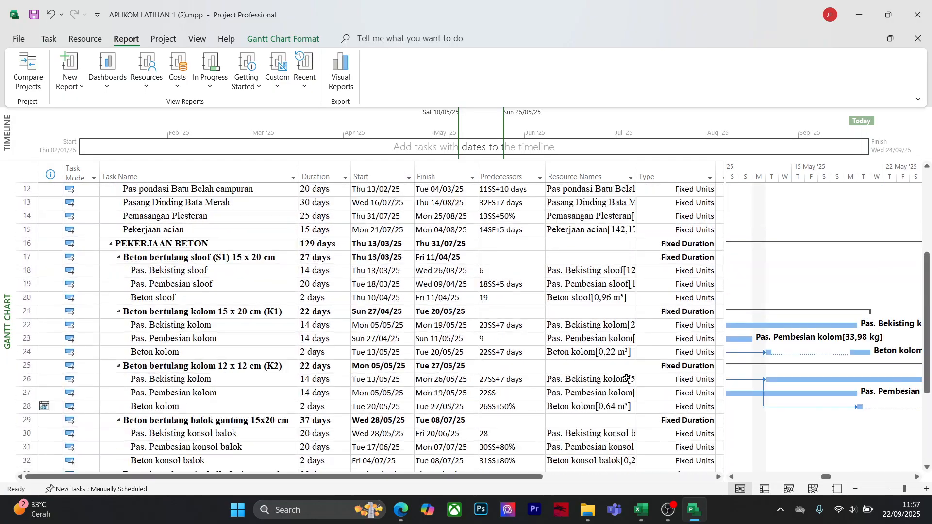
pyautogui.click(668, 298)
pyautogui.scroll(-1, 665, 323)
pyautogui.scroll(1, 643, 348)
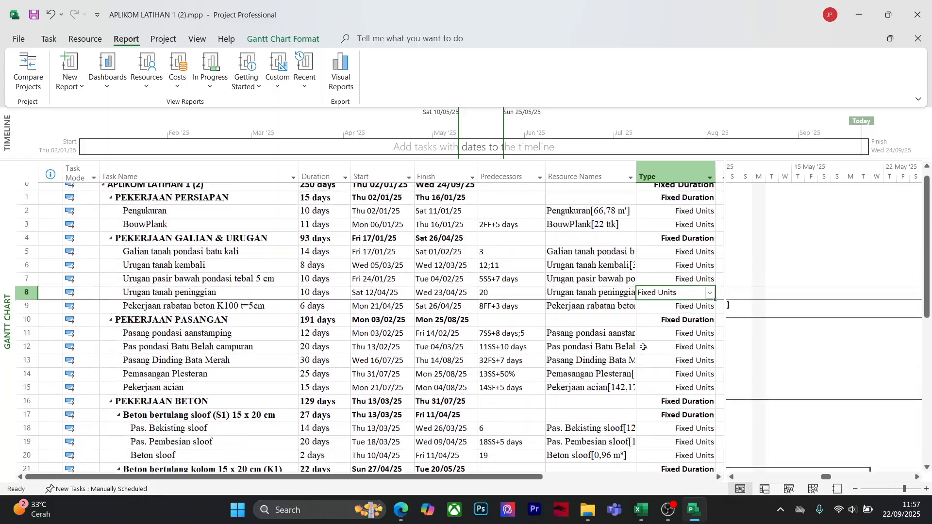
pyautogui.click(588, 273)
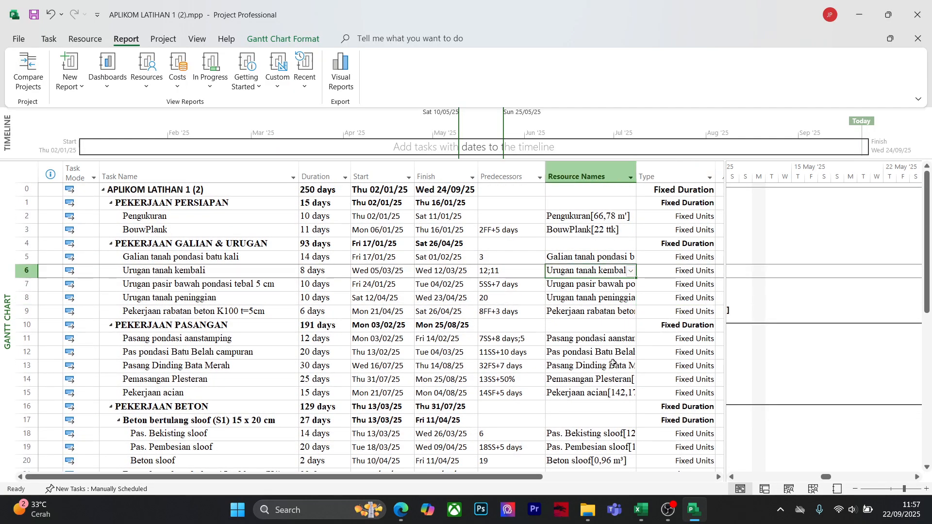
pyautogui.scroll(-6, 542, 388)
pyautogui.scroll(6, 542, 388)
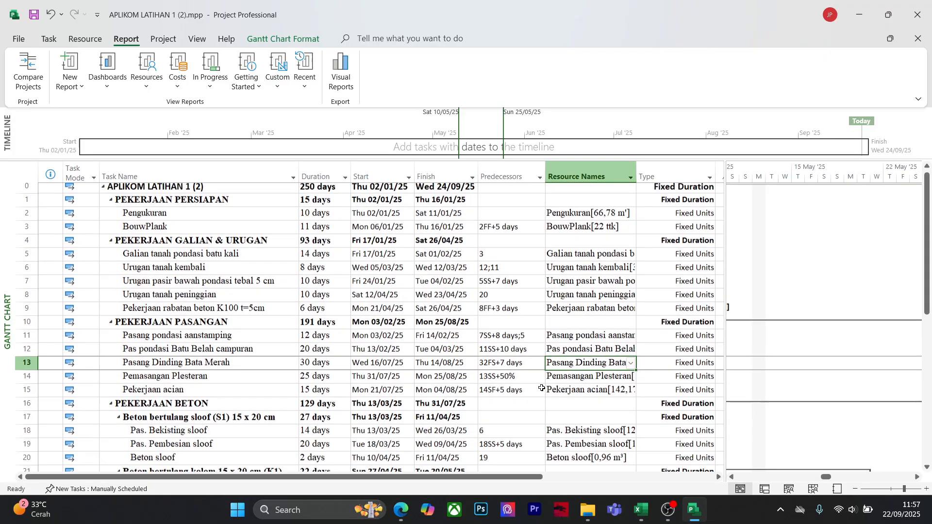
pyautogui.scroll(-2, 541, 388)
pyautogui.scroll(2, 542, 389)
pyautogui.moveTo(542, 388); pyautogui.dragTo(51, 187)
pyautogui.click(355, 294)
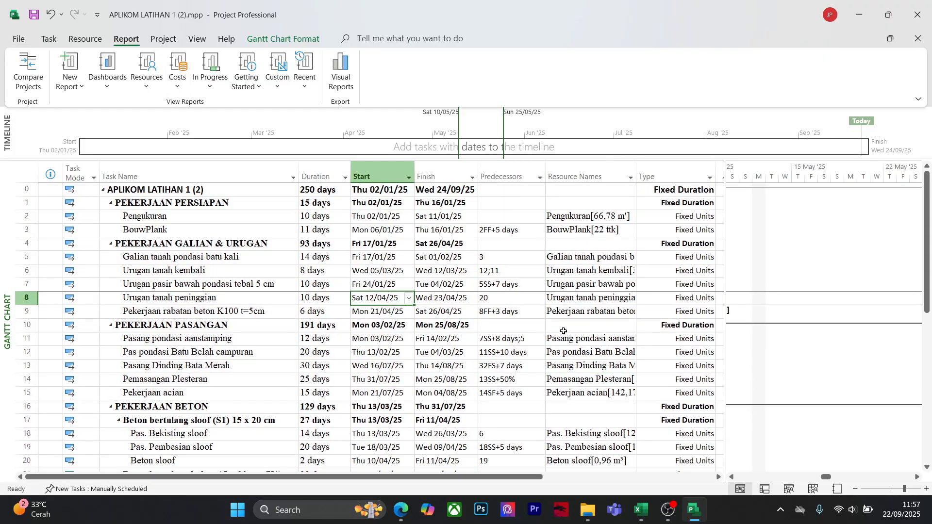
pyautogui.click(603, 325)
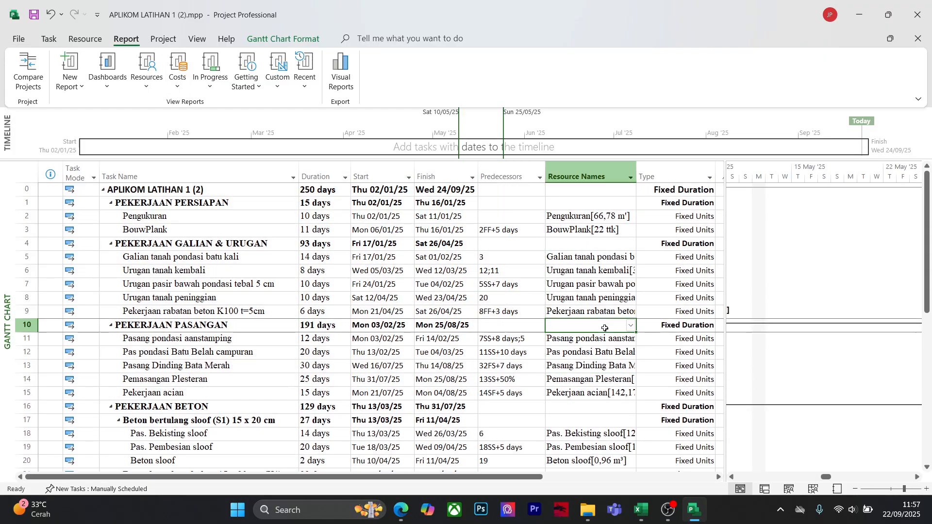
pyautogui.click(86, 39)
pyautogui.click(163, 38)
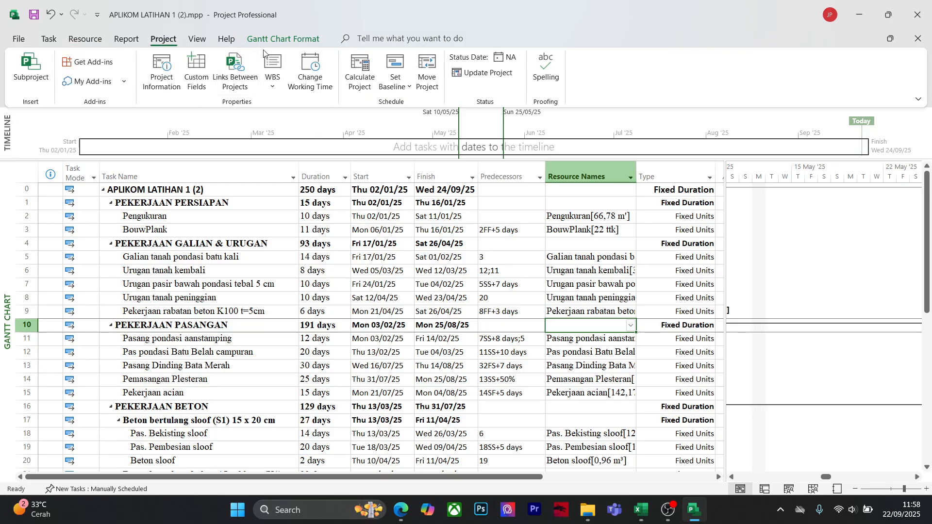
pyautogui.click(284, 39)
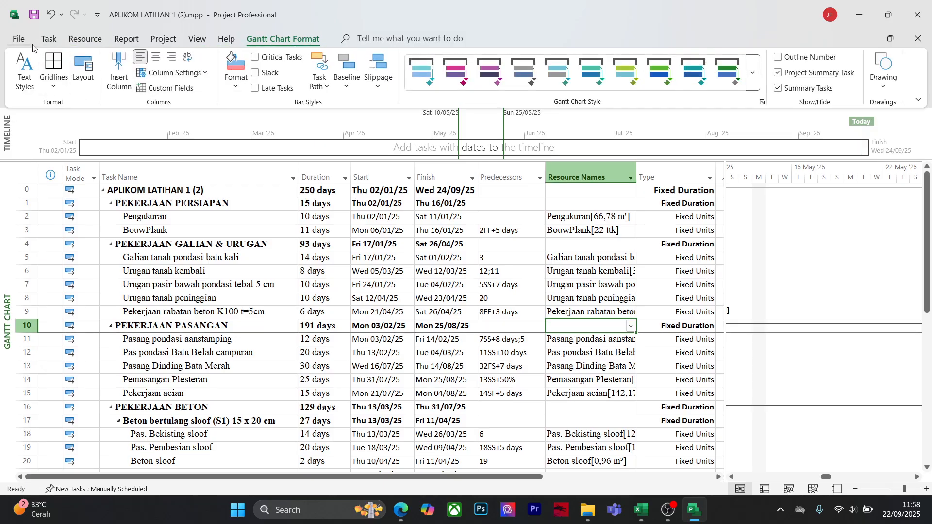
pyautogui.click(19, 38)
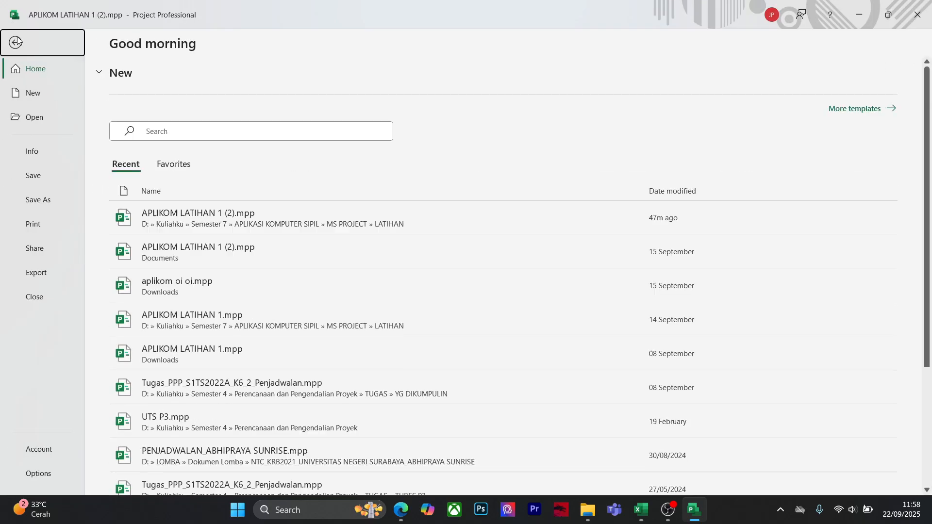
pyautogui.click(15, 42)
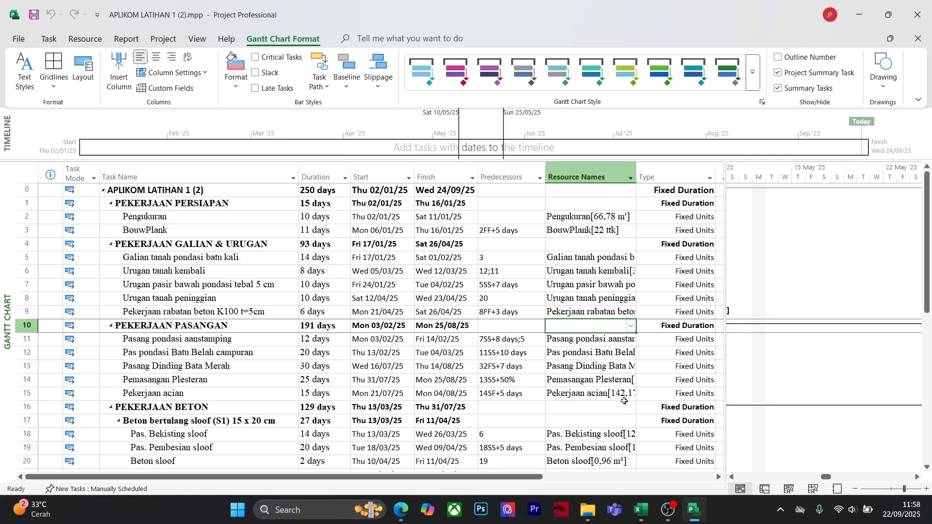
# Switch the Gantt Chart's task table from Entry to the Cost table
pyautogui.click(197, 40)
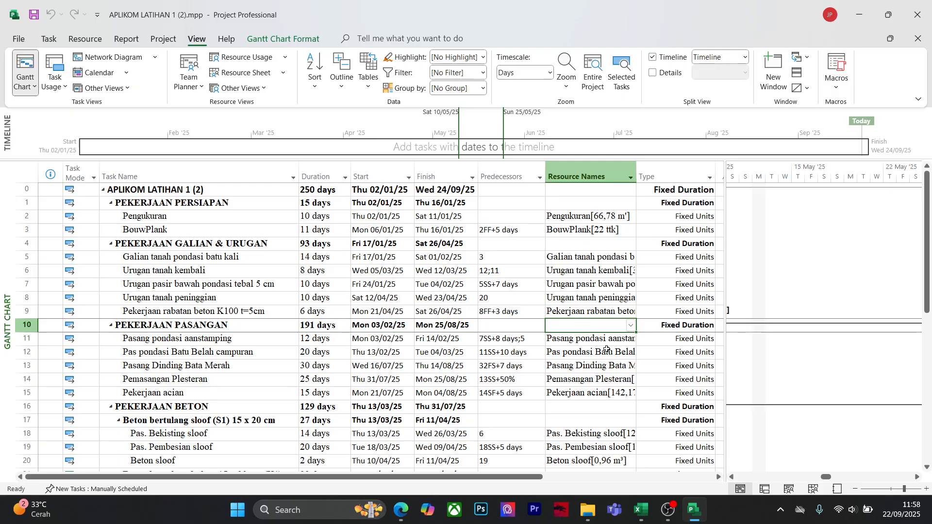
pyautogui.moveTo(517, 477); pyautogui.dragTo(632, 473)
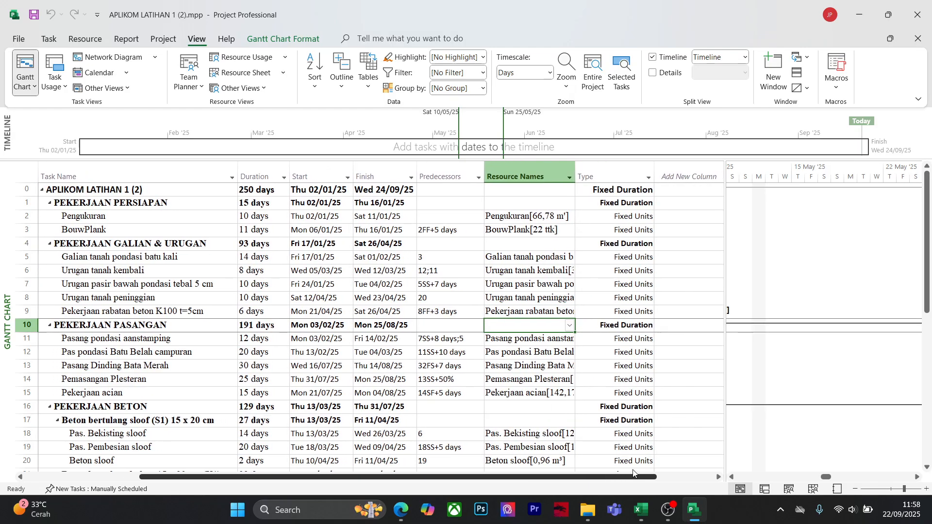
pyautogui.hscroll(-3, 631, 473)
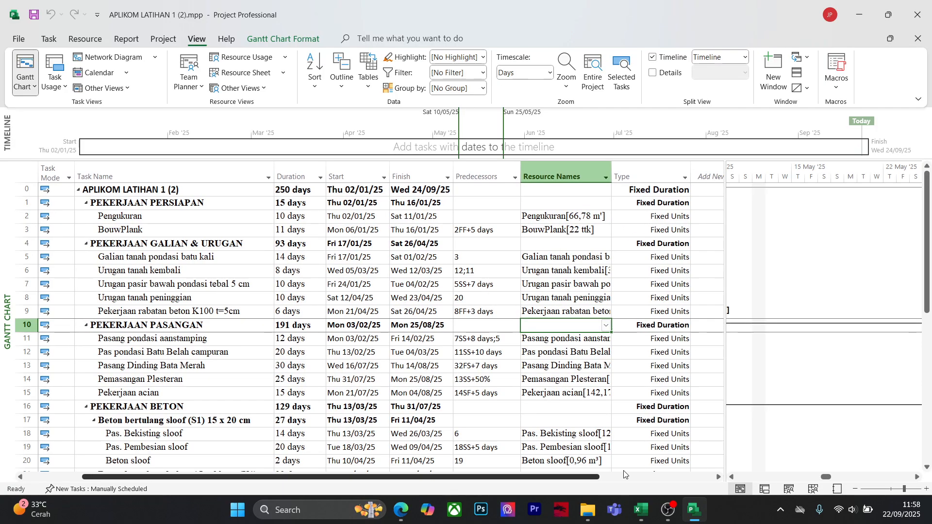
pyautogui.hscroll(3, 630, 474)
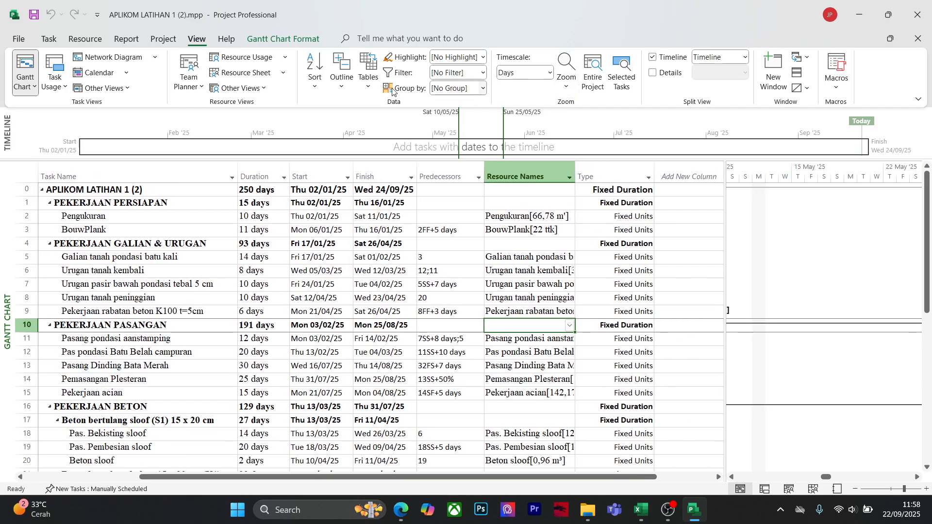
pyautogui.click(368, 76)
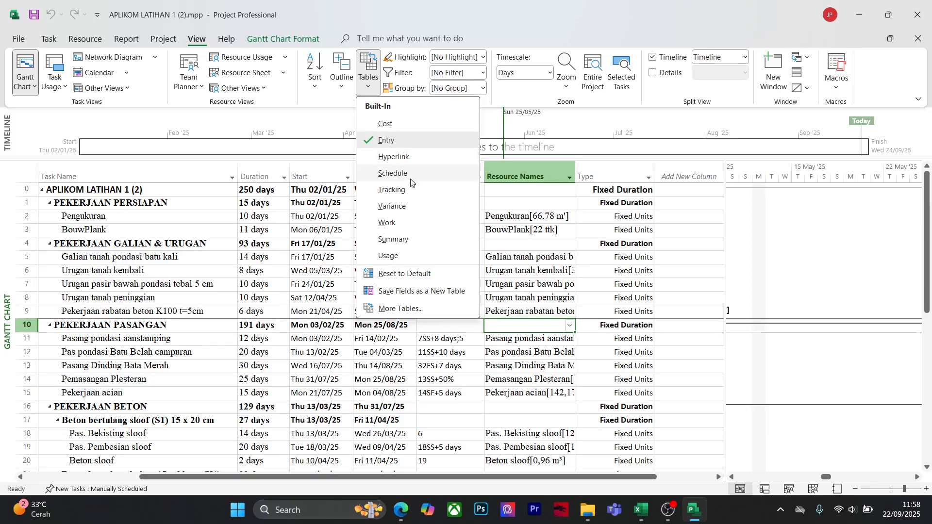
pyautogui.click(413, 125)
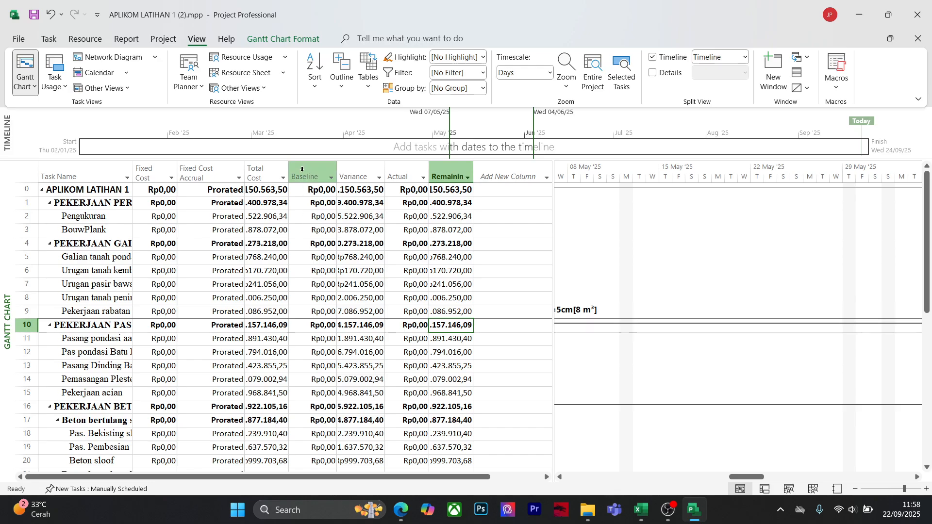
# Widen the Total Cost and Variance columns to show full amounts and review the task costs down the list
pyautogui.moveTo(289, 176); pyautogui.dragTo(338, 170)
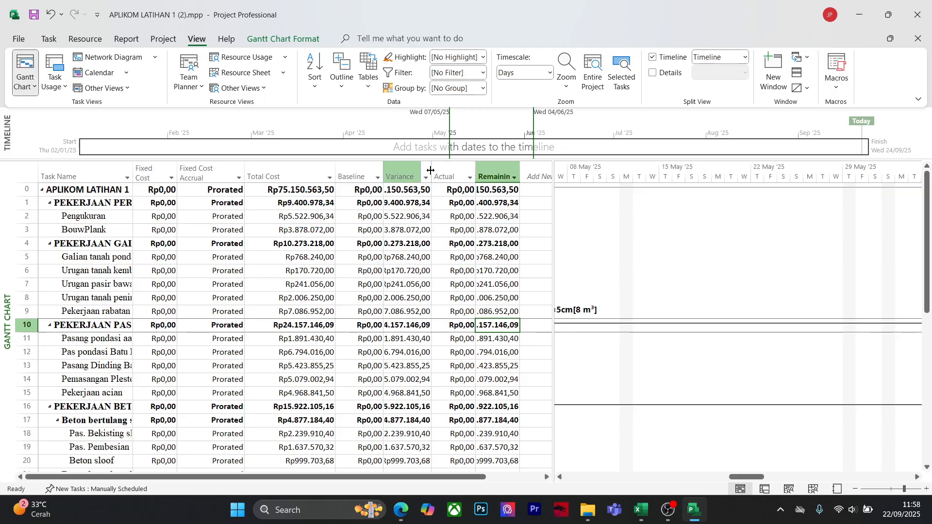
pyautogui.moveTo(431, 175); pyautogui.dragTo(463, 177)
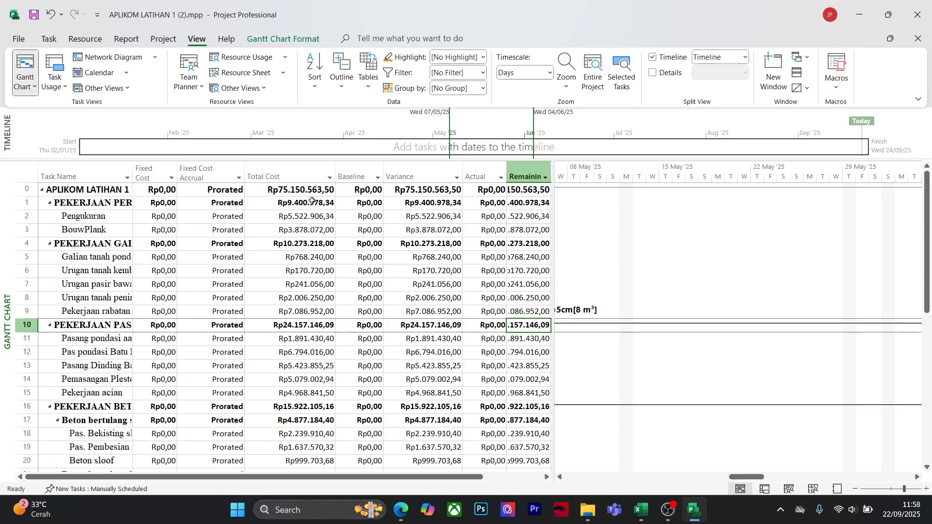
pyautogui.scroll(-10, 316, 305)
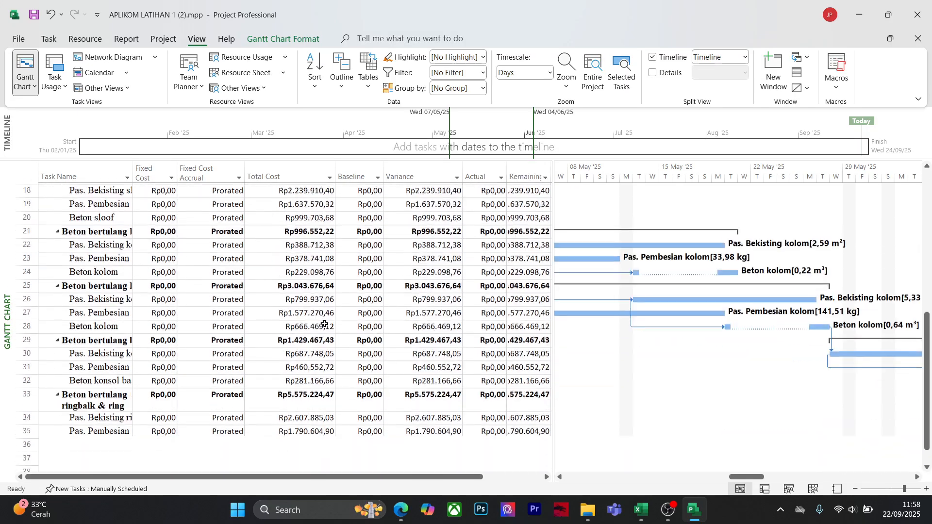
pyautogui.scroll(10, 326, 324)
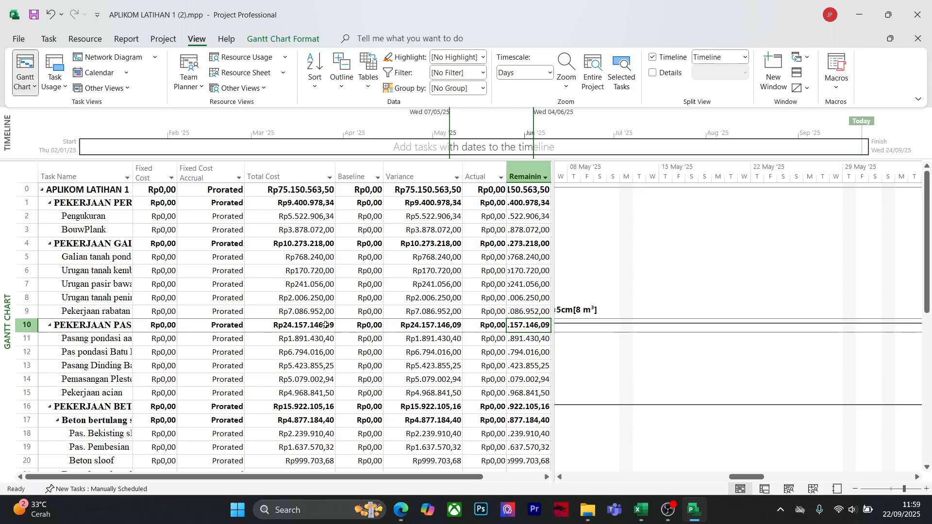
# Widen the Remaining column and the task table to show full amounts, and save the project
pyautogui.moveTo(553, 173); pyautogui.dragTo(586, 180)
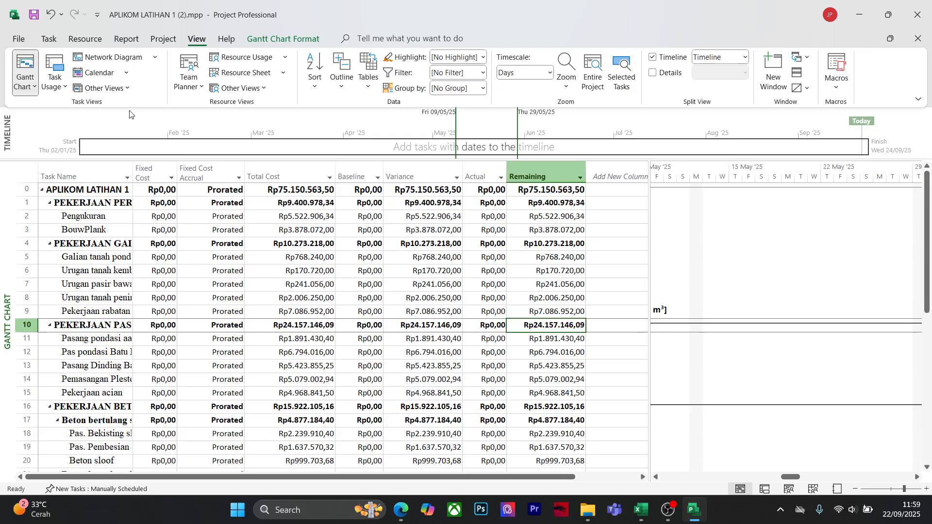
pyautogui.click(38, 20)
pyautogui.click(632, 253)
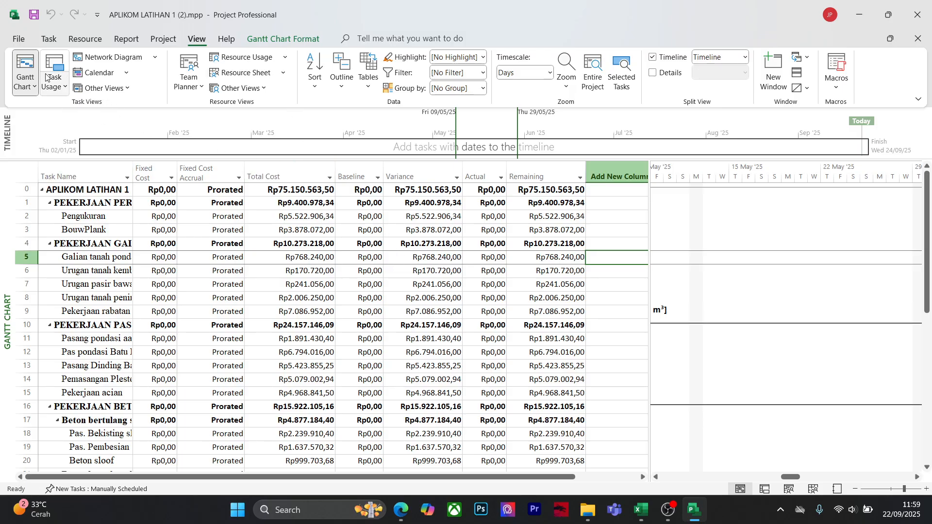
pyautogui.click(375, 86)
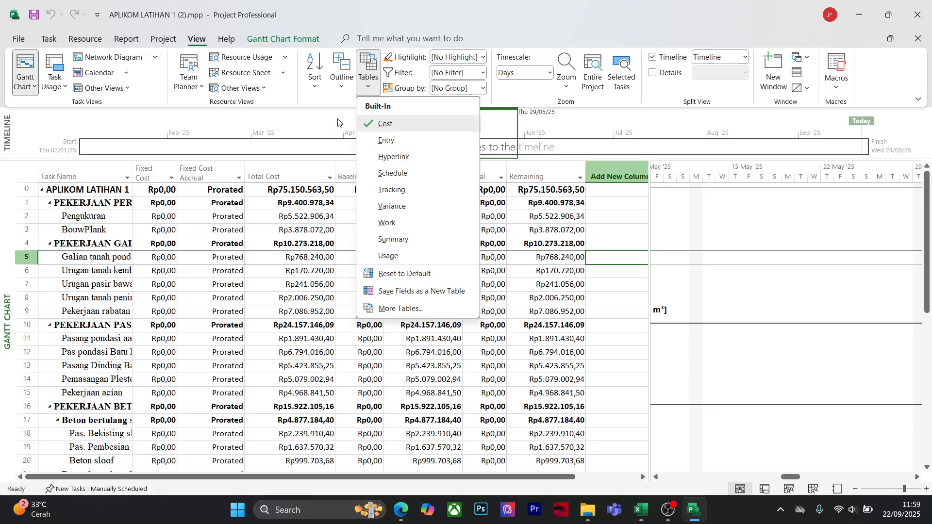
pyautogui.click(311, 121)
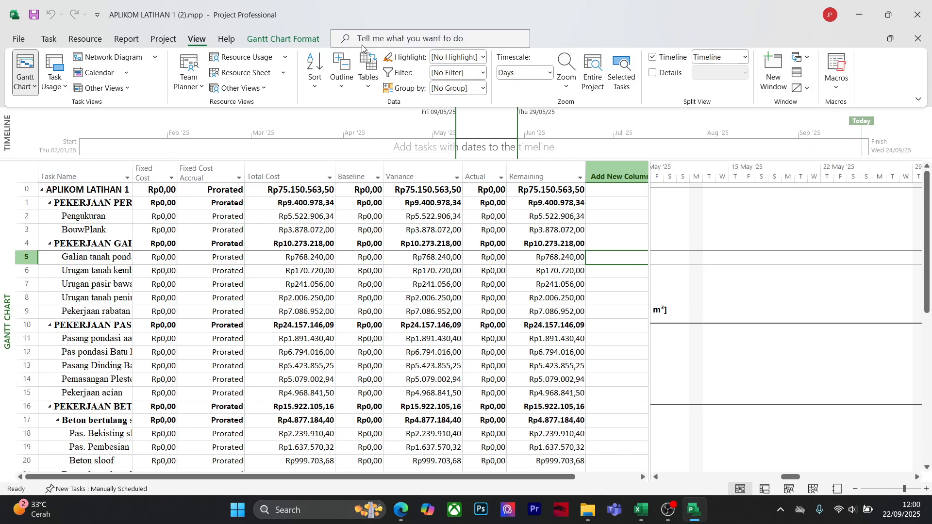
pyautogui.click(303, 43)
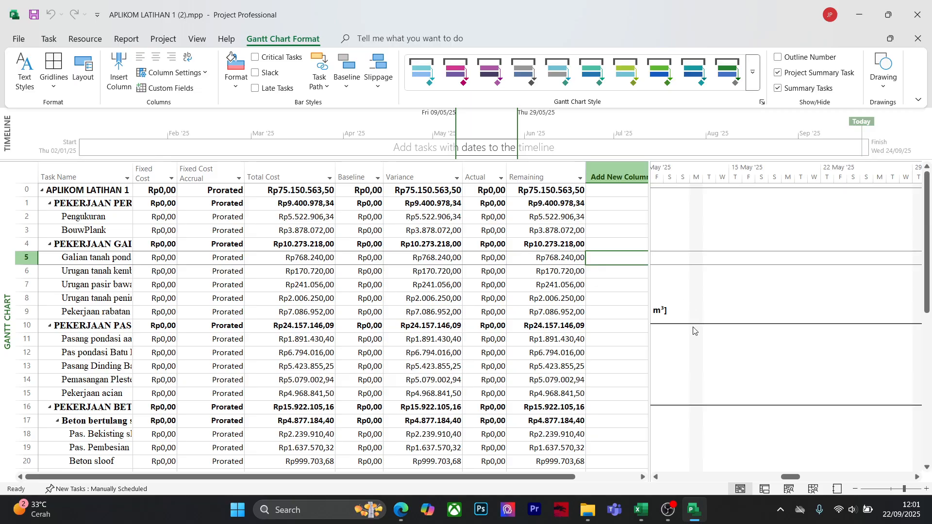
pyautogui.scroll(-6, 28, 410)
pyautogui.scroll(5, 616, 292)
pyautogui.click(617, 193)
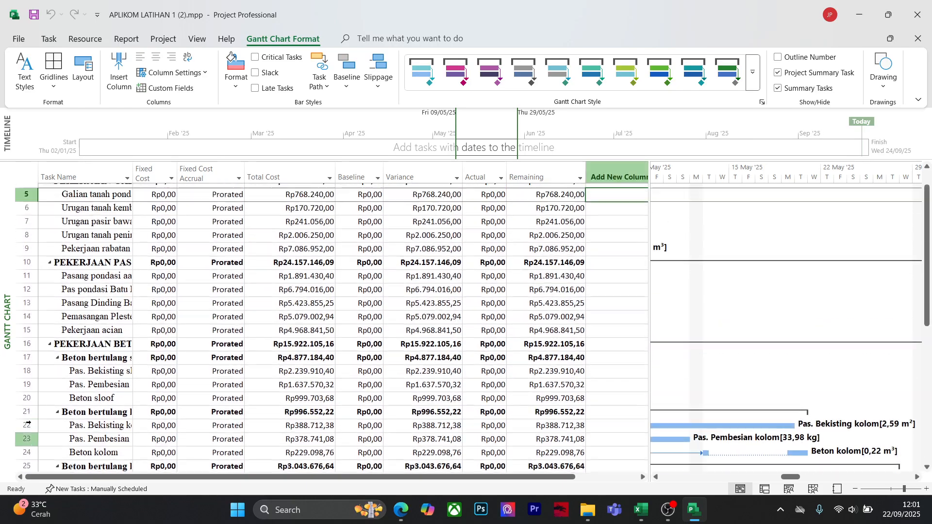
pyautogui.scroll(2, 658, 308)
# Return to the Gantt Chart view after a brief switch to Task Usage, and save the project
pyautogui.click(766, 490)
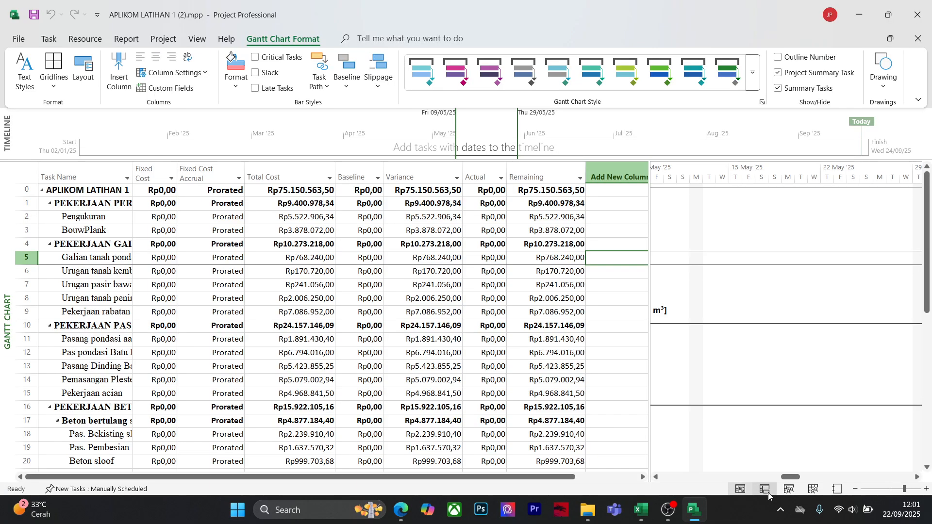
pyautogui.click(742, 491)
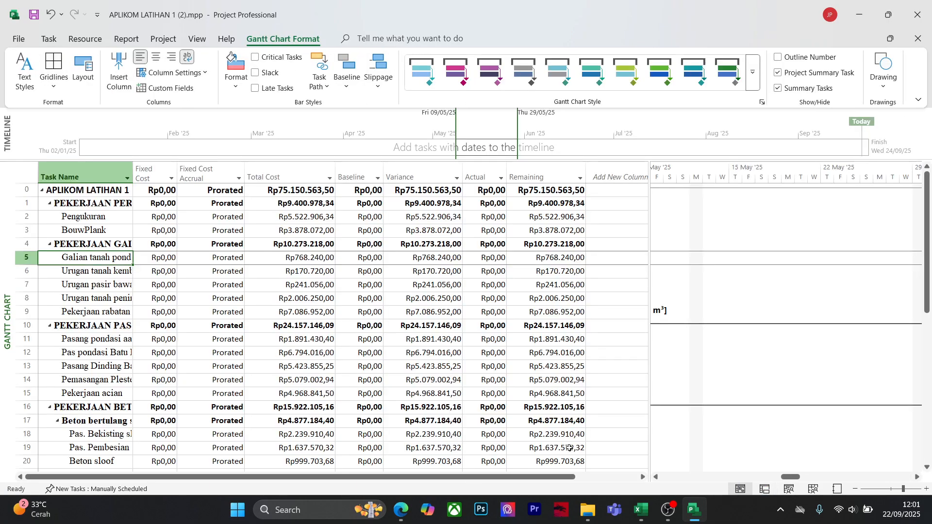
pyautogui.scroll(-2, 552, 382)
pyautogui.scroll(2, 552, 382)
pyautogui.hotkey('ctrl', 's')
pyautogui.moveTo(797, 478); pyautogui.dragTo(776, 493)
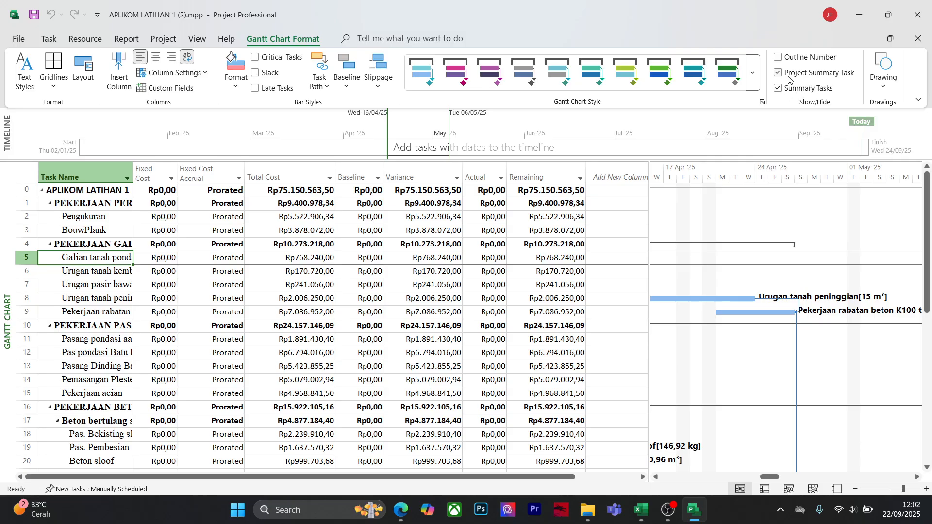
# Look through the resources in the Team Planner view, and return to the Gantt Chart
pyautogui.scroll(-7, 636, 238)
pyautogui.scroll(7, 646, 252)
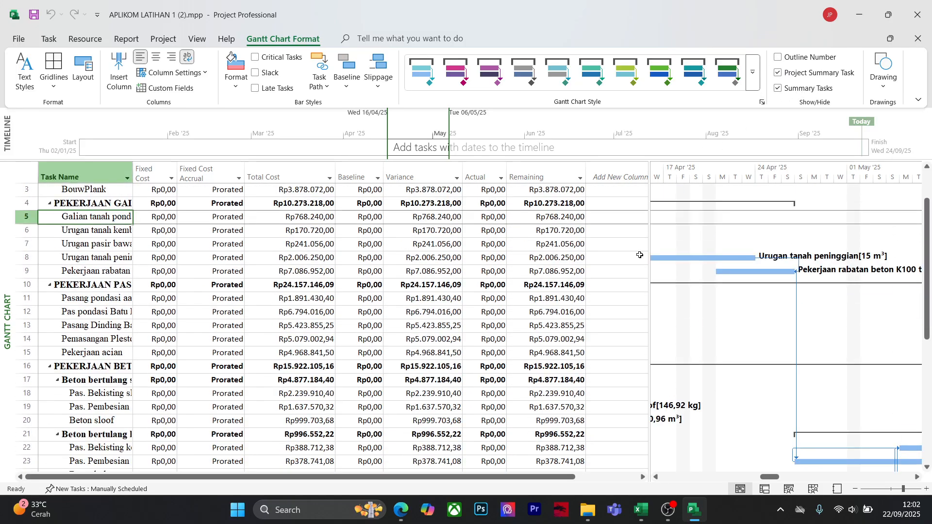
pyautogui.click(790, 489)
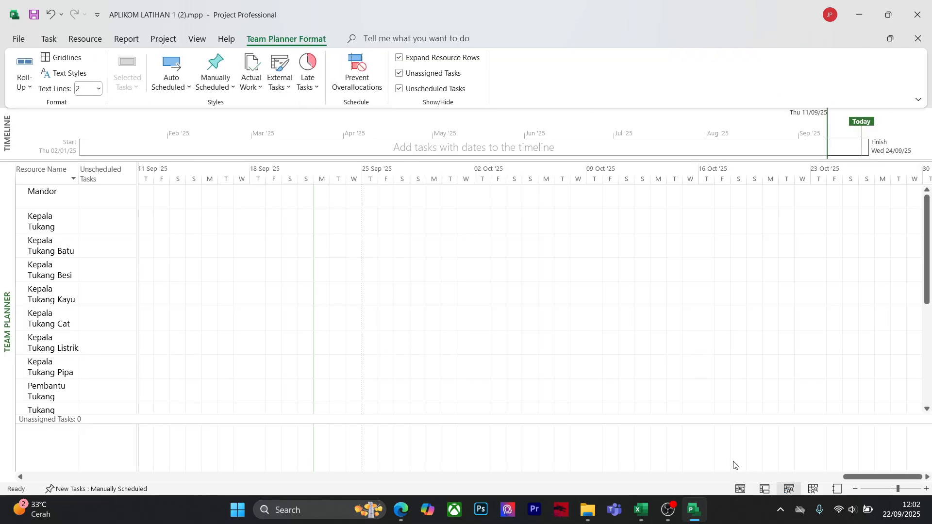
pyautogui.scroll(-2, 461, 370)
pyautogui.scroll(3, 461, 370)
pyautogui.scroll(-1, 461, 370)
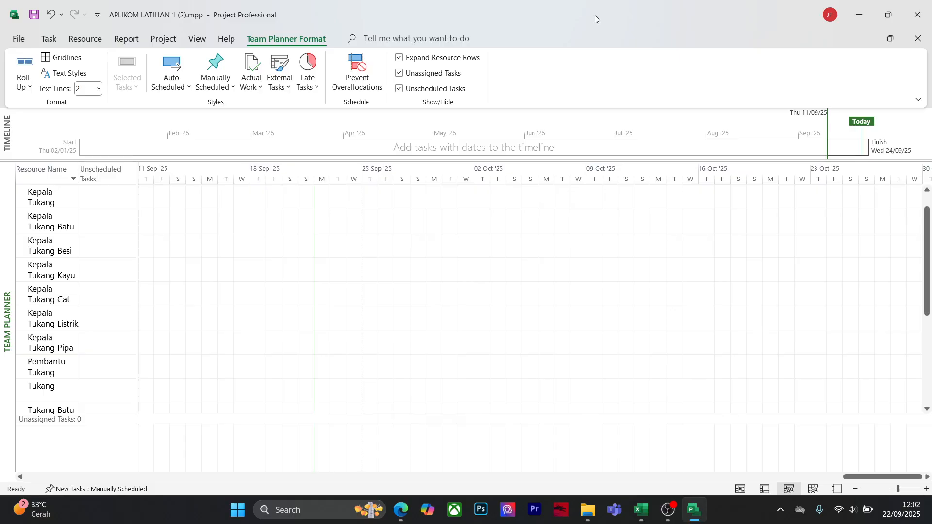
pyautogui.moveTo(595, 15); pyautogui.dragTo(587, 126)
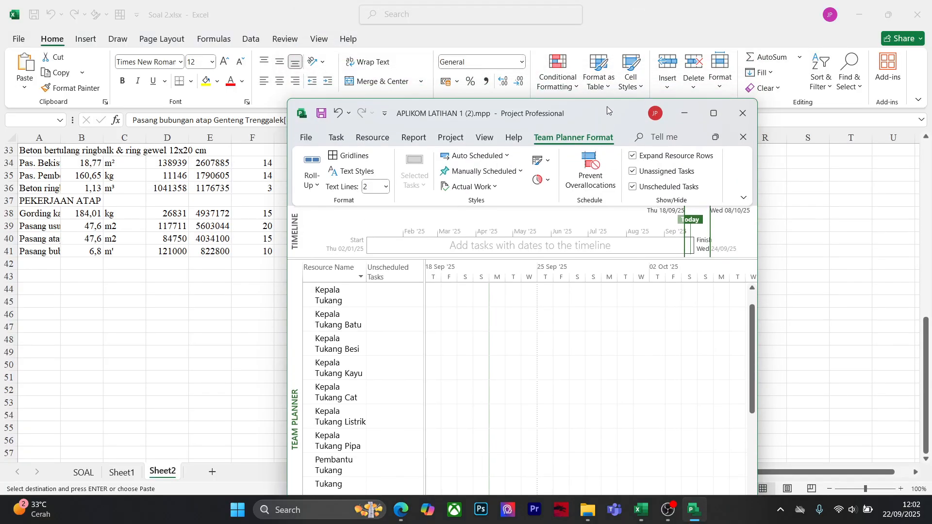
pyautogui.click(714, 113)
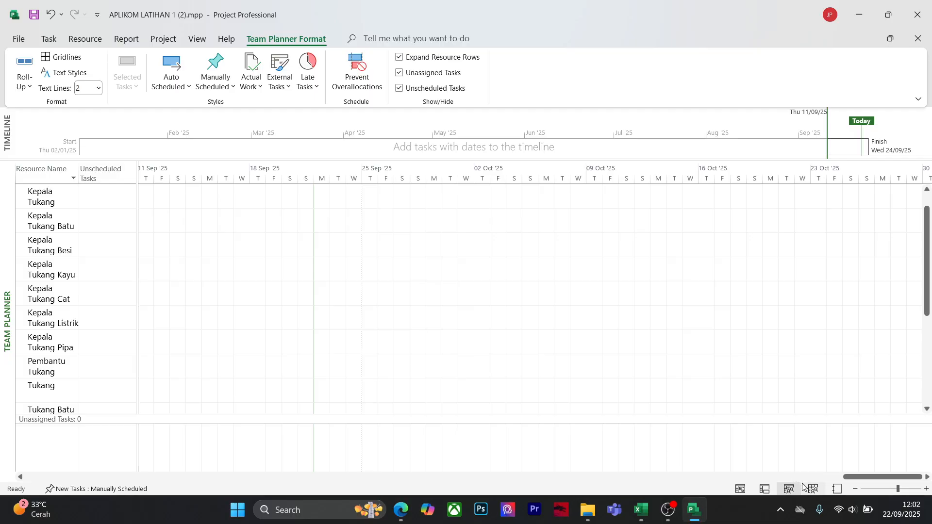
pyautogui.click(739, 490)
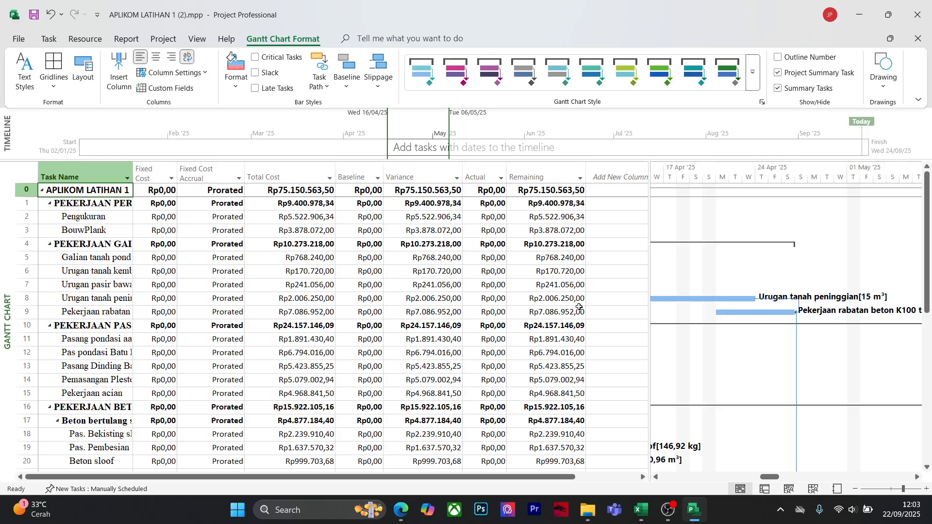
# Switch to Modul MS Project.pdf in Edge and read sections 4.2 and 4.3 on filling the Resource Sheet and adding labour resources
pyautogui.click(401, 510)
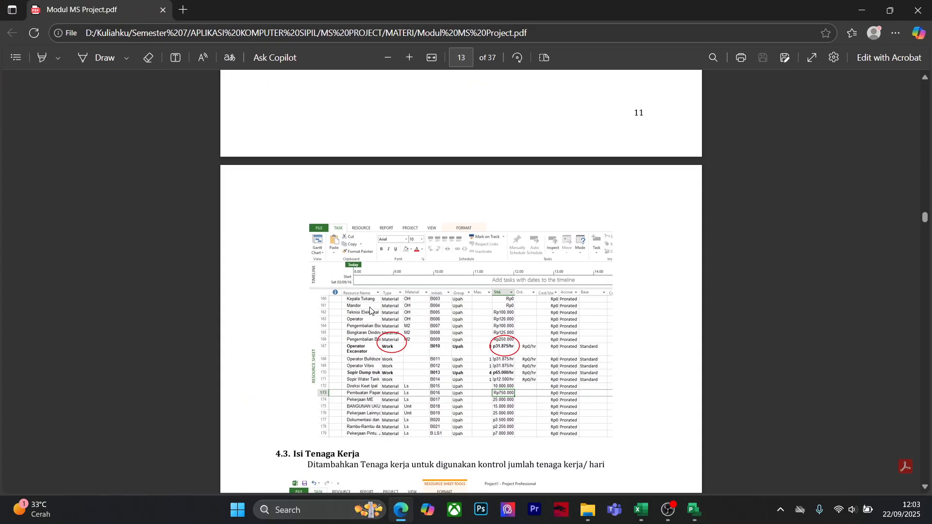
pyautogui.scroll(-4, 370, 311)
pyautogui.press('super+d')
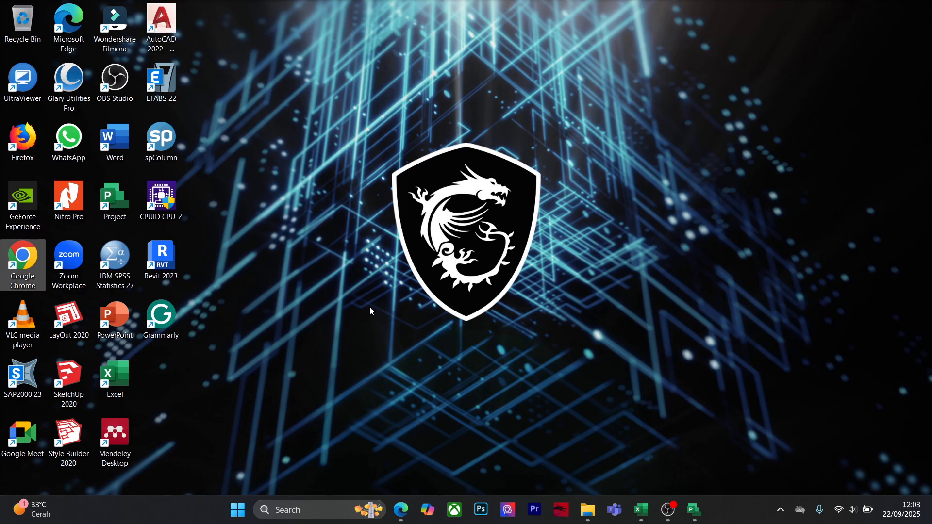
pyautogui.click(402, 510)
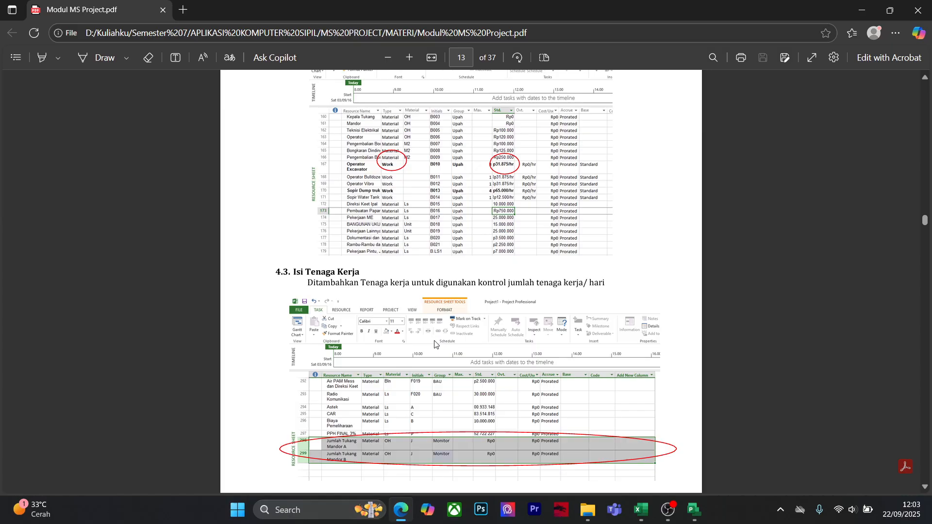
pyautogui.scroll(9, 434, 344)
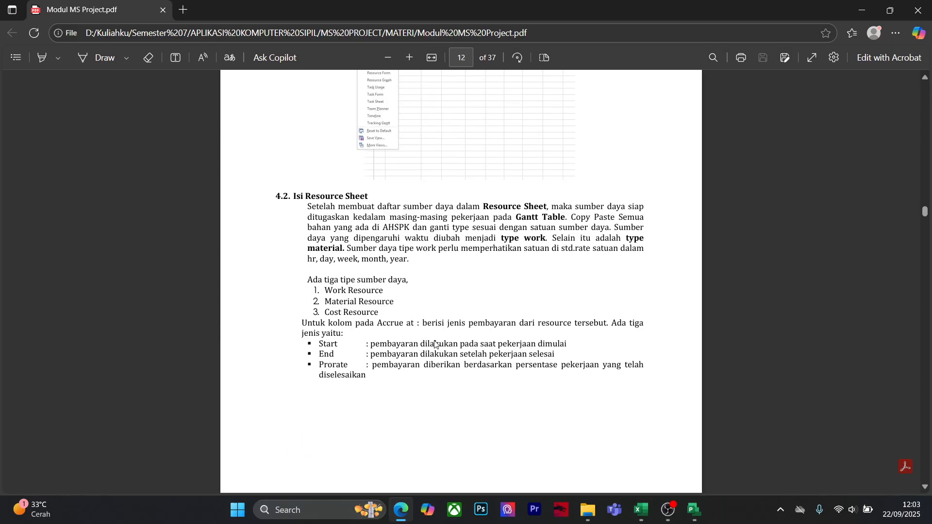
pyautogui.scroll(-5, 435, 344)
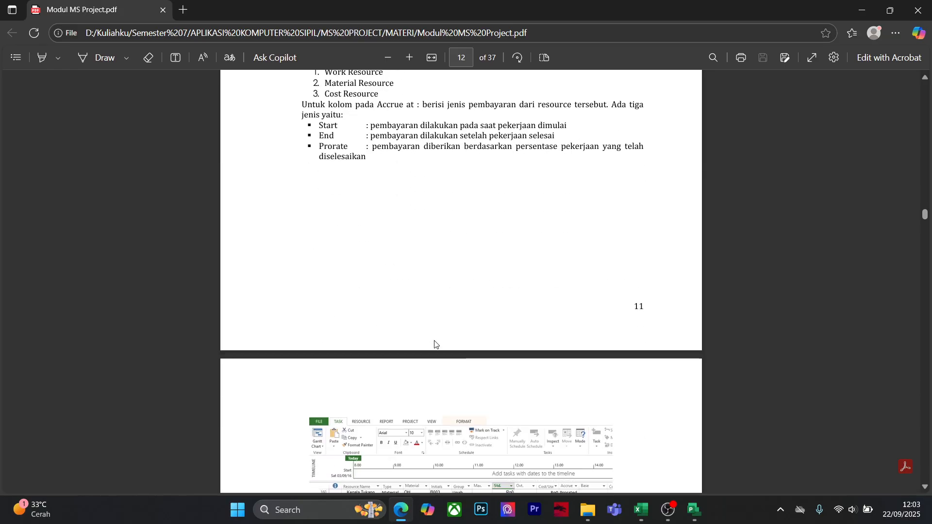
pyautogui.scroll(-8, 435, 345)
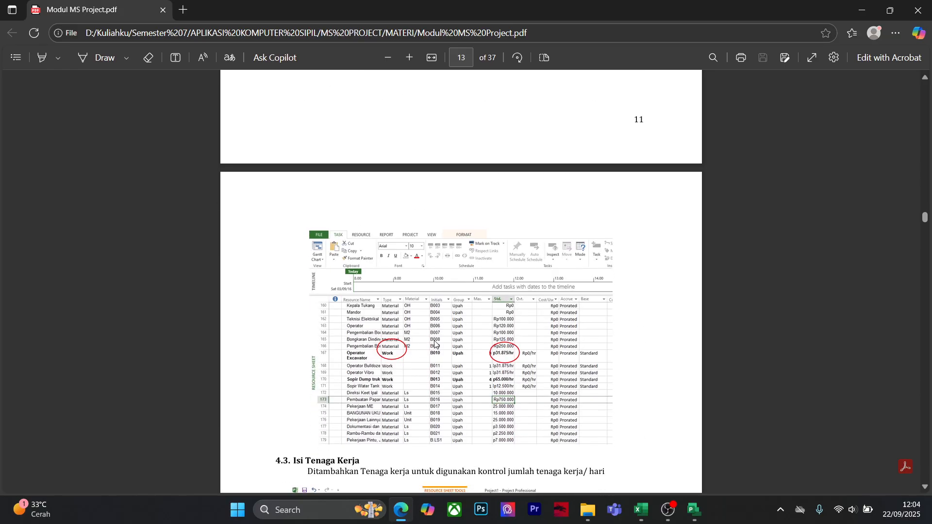
pyautogui.scroll(3, 435, 344)
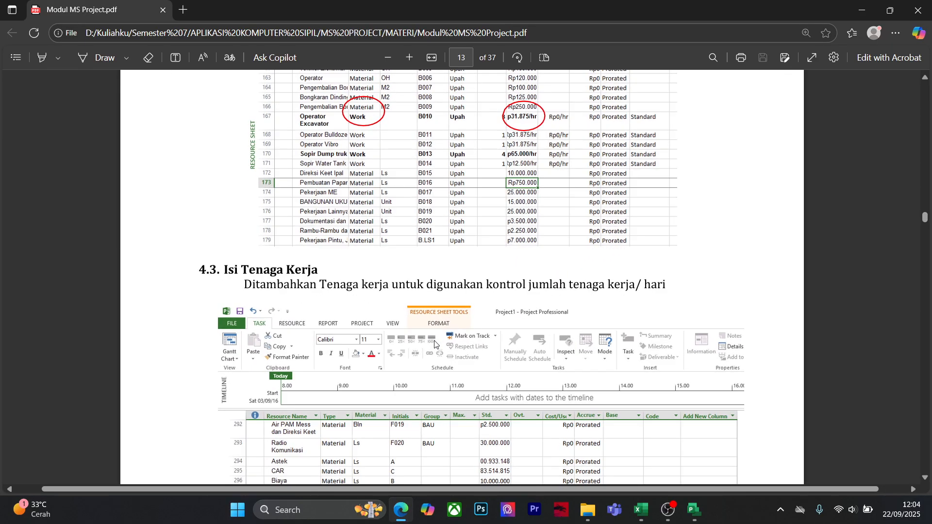
pyautogui.scroll(-8, 435, 345)
pyautogui.scroll(-2, 435, 344)
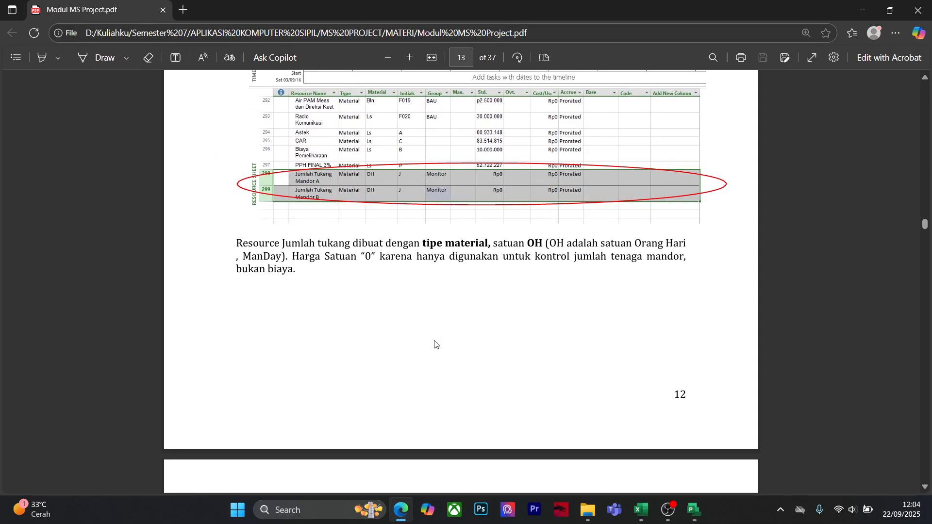
# Read the module's list of resources per task and its methods for assigning resources to tasks
pyautogui.scroll(-6, 435, 344)
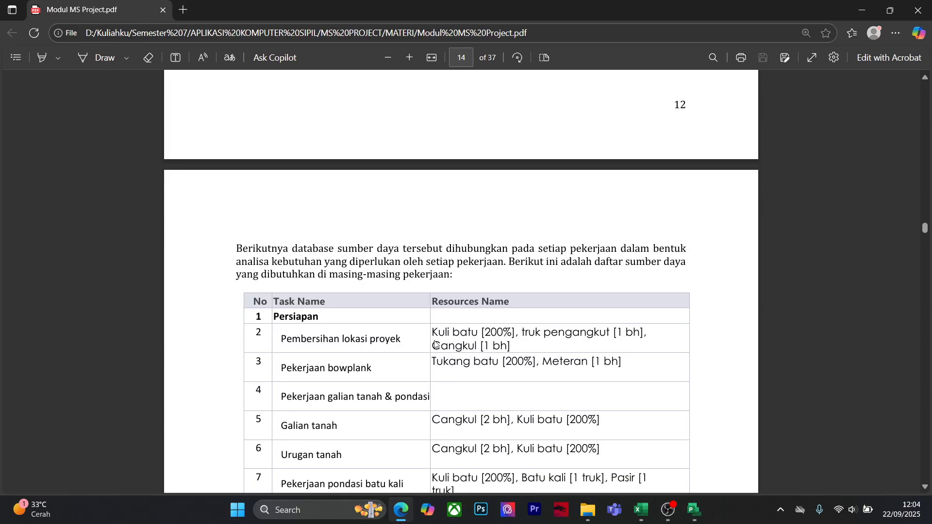
pyautogui.scroll(-18, 435, 344)
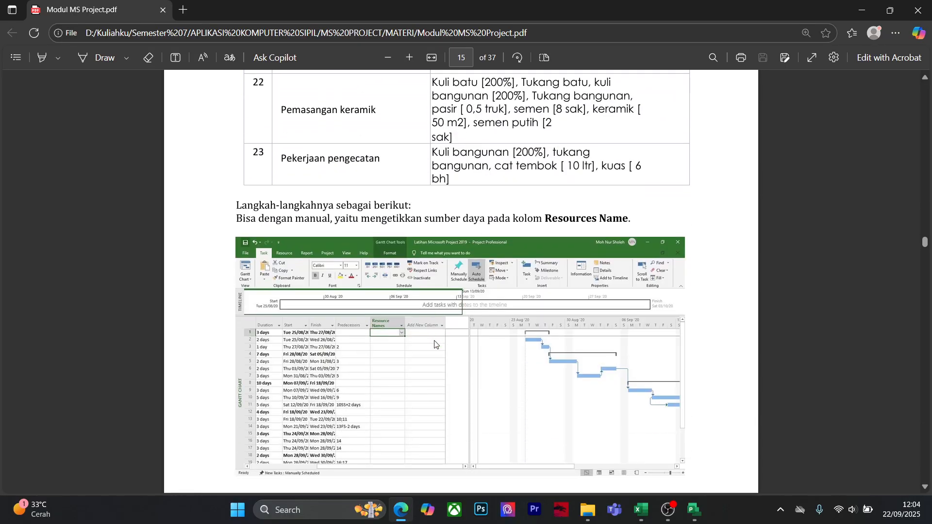
pyautogui.scroll(1, 435, 344)
pyautogui.scroll(-2, 435, 345)
pyautogui.scroll(-8, 435, 344)
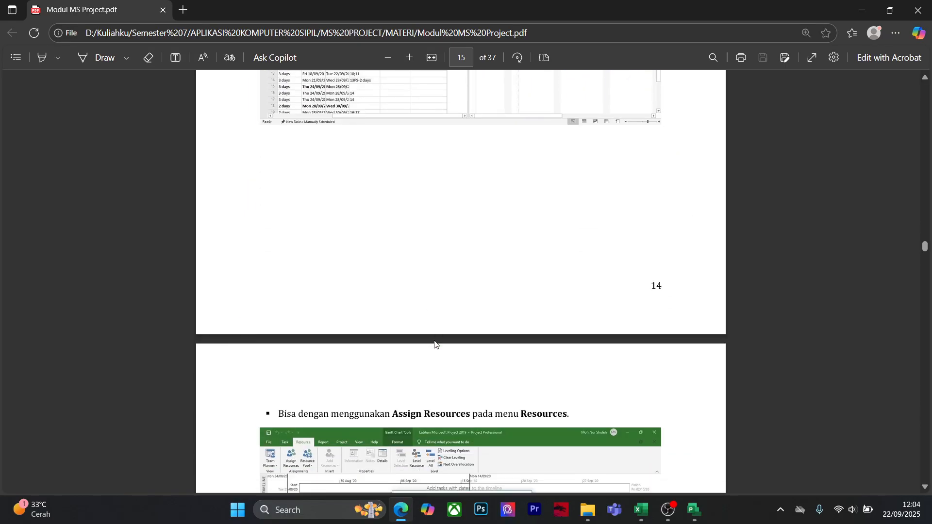
pyautogui.scroll(-8, 435, 344)
pyautogui.scroll(-4, 435, 344)
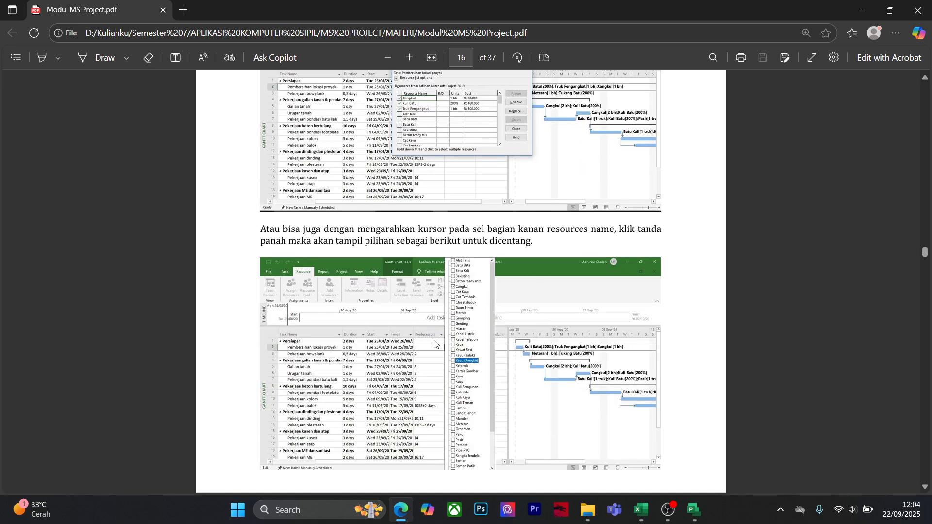
pyautogui.scroll(3, 435, 344)
pyautogui.scroll(-11, 435, 344)
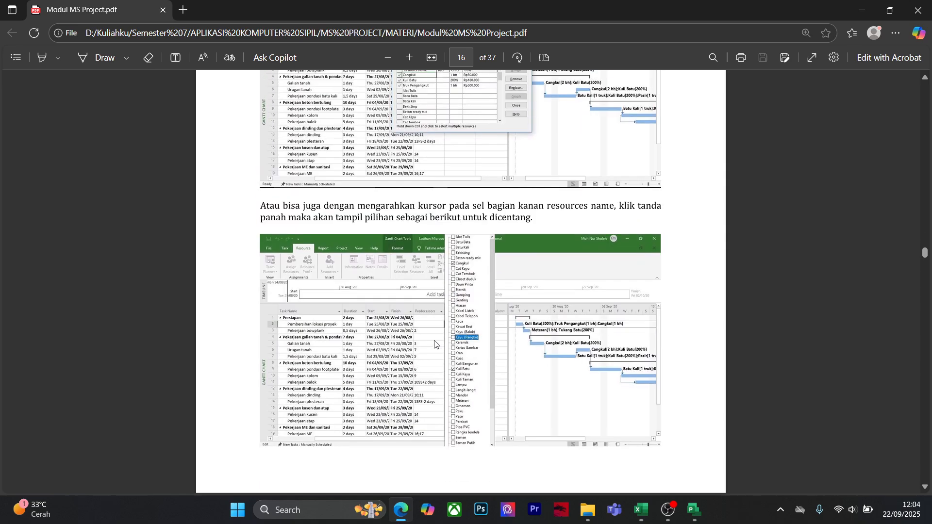
# Read the module's BAB V on entering material and work resources in Task Information, and return to the schedule in Microsoft Project
pyautogui.scroll(-3, 435, 344)
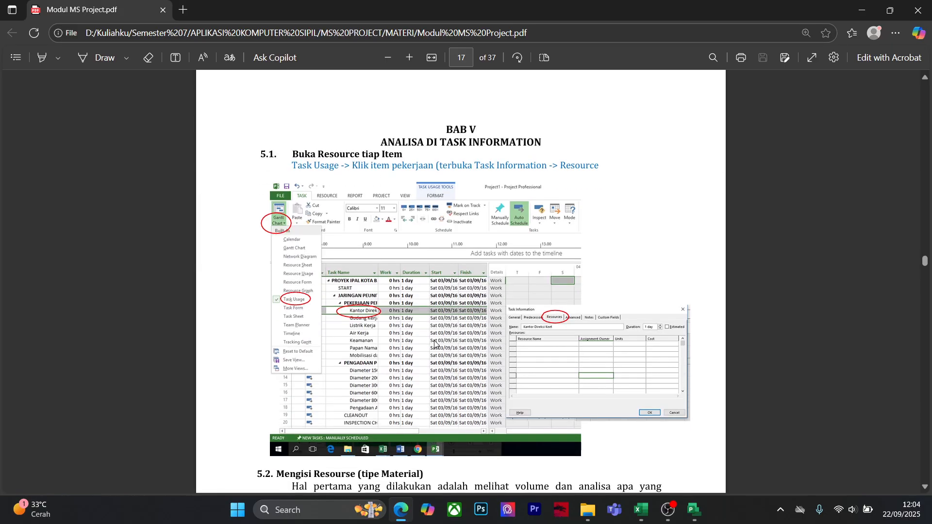
pyautogui.scroll(-12, 435, 344)
pyautogui.scroll(3, 435, 344)
pyautogui.scroll(-19, 435, 344)
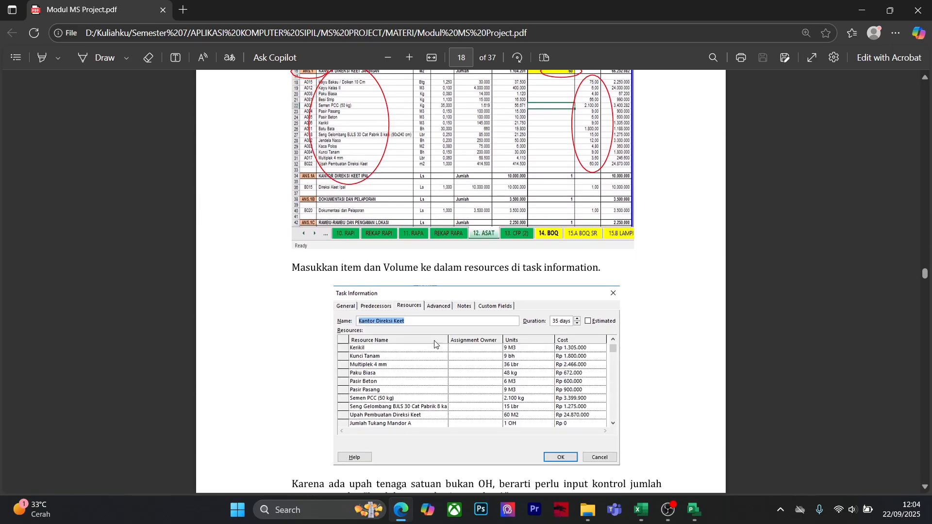
pyautogui.scroll(6, 435, 345)
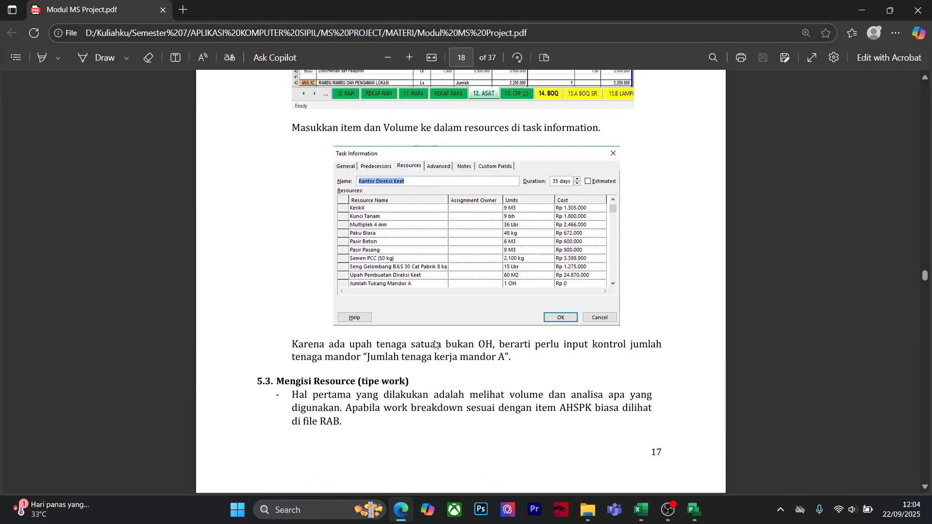
pyautogui.scroll(-20, 435, 344)
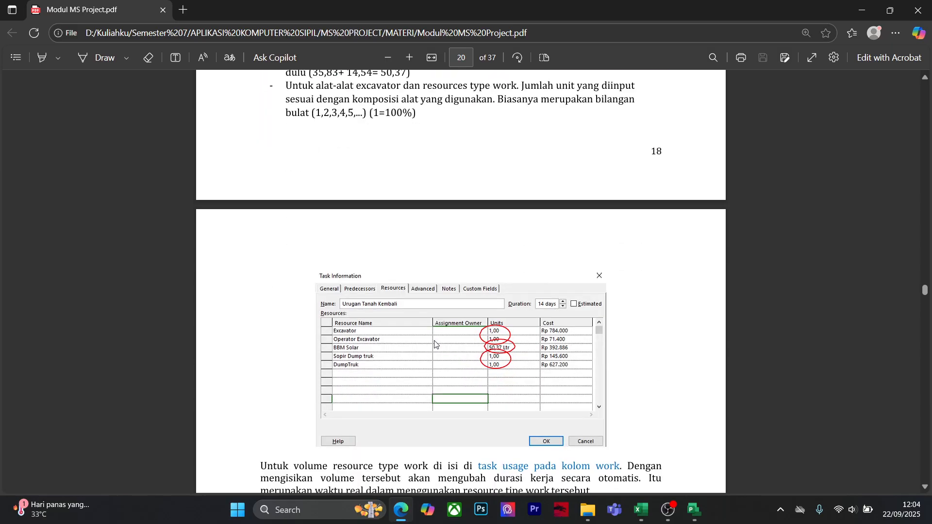
pyautogui.scroll(-4, 435, 344)
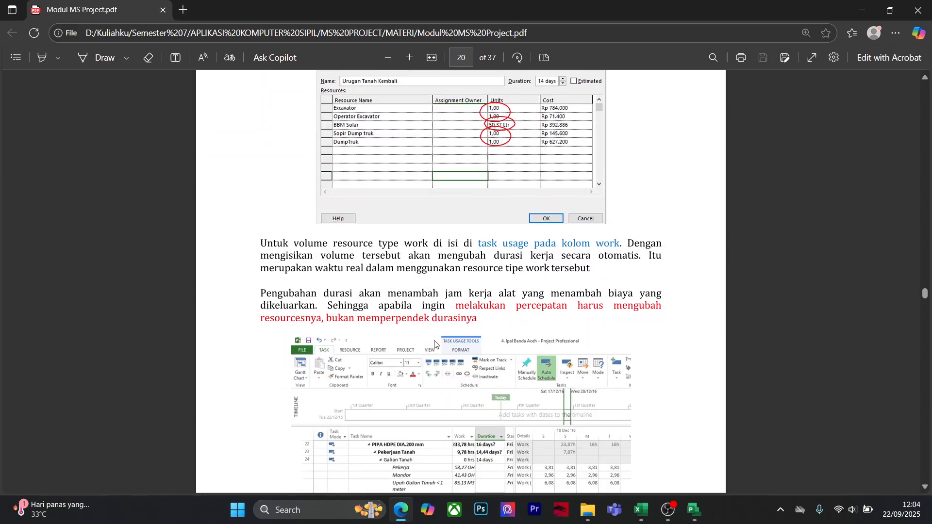
pyautogui.scroll(-5, 435, 345)
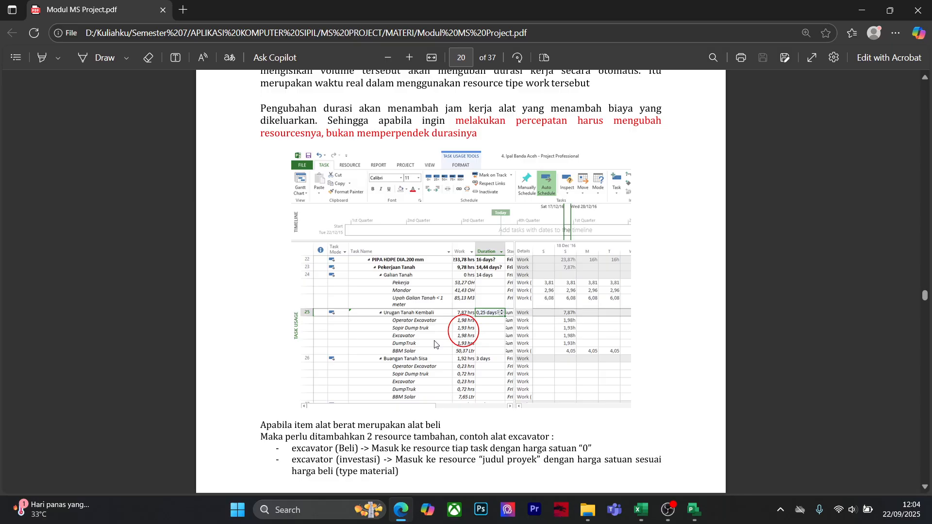
pyautogui.scroll(-12, 435, 344)
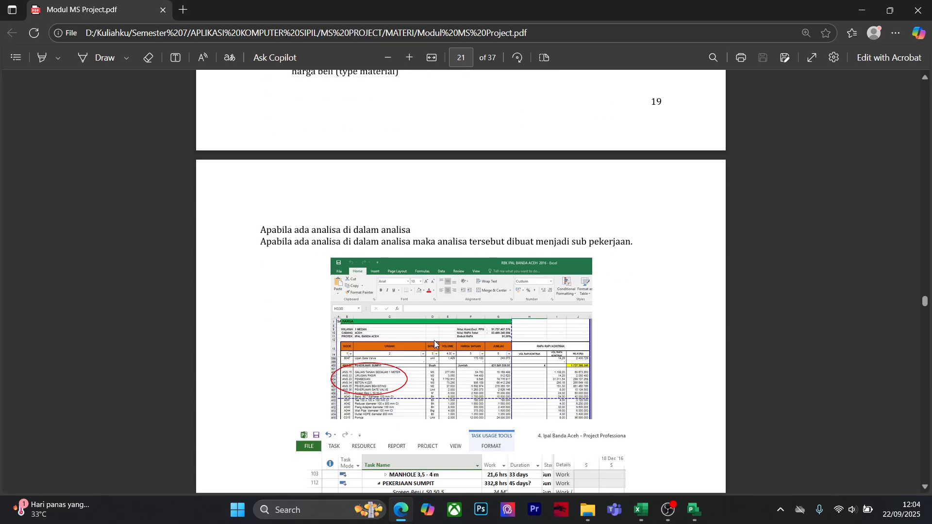
pyautogui.scroll(20, 435, 344)
pyautogui.scroll(15, 435, 344)
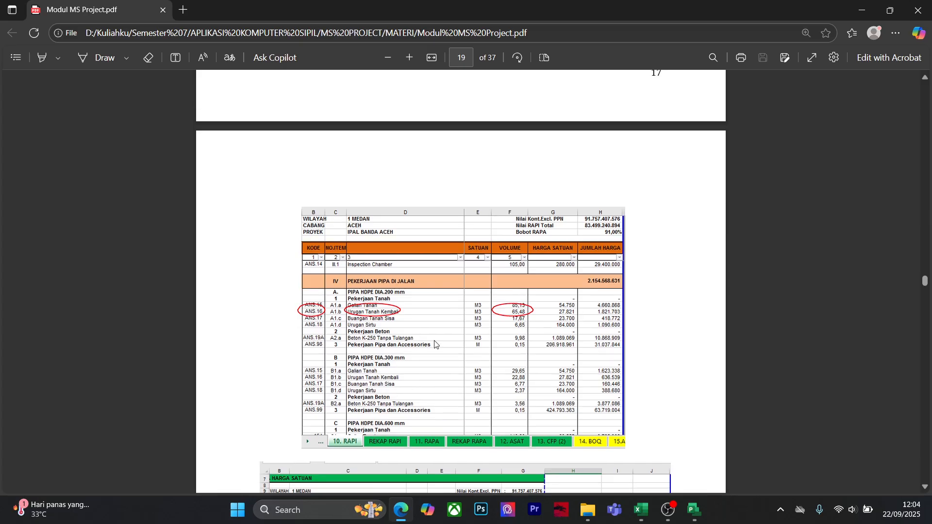
pyautogui.click(862, 10)
pyautogui.click(695, 510)
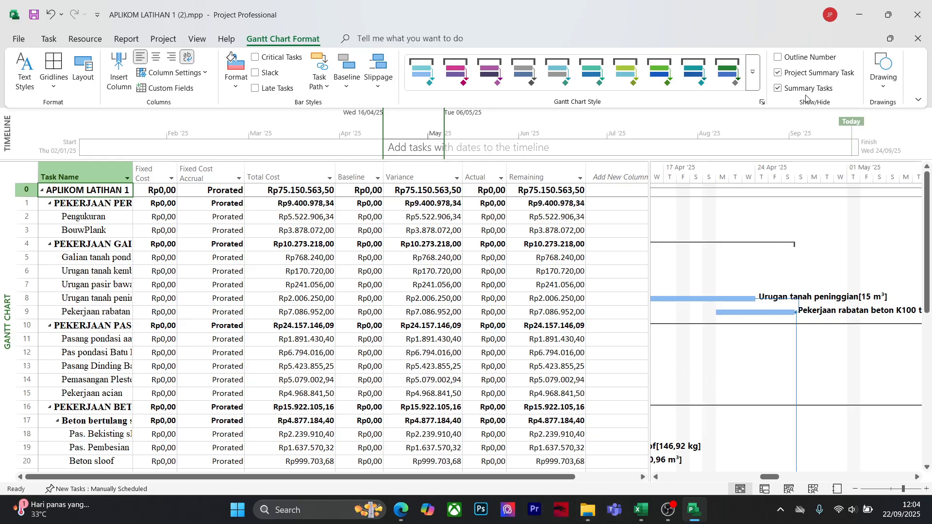
# Hide and show the project summary task in the Gantt Chart, and look over the task cost table
pyautogui.click(779, 73)
pyautogui.click(779, 74)
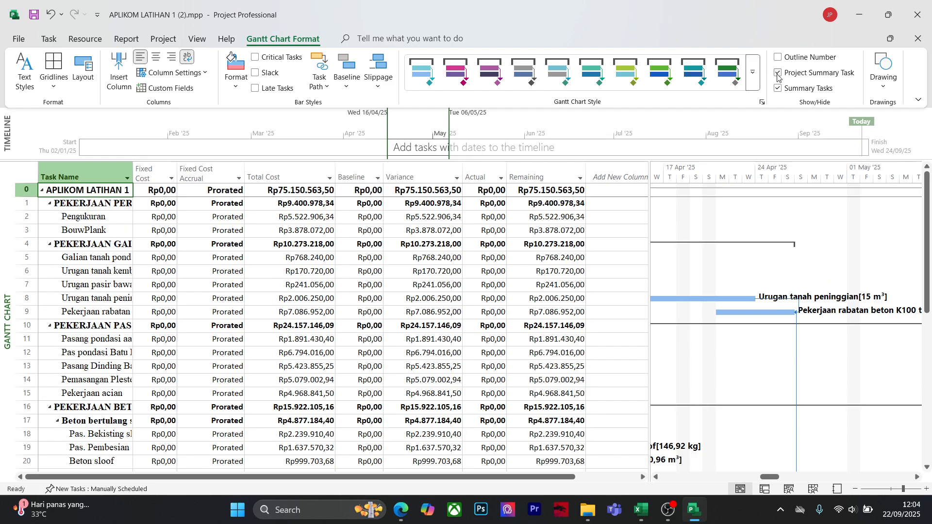
pyautogui.click(779, 74)
pyautogui.click(779, 74)
pyautogui.scroll(-1, 207, 353)
pyautogui.scroll(1, 207, 353)
pyautogui.scroll(-1, 208, 353)
pyautogui.scroll(1, 207, 353)
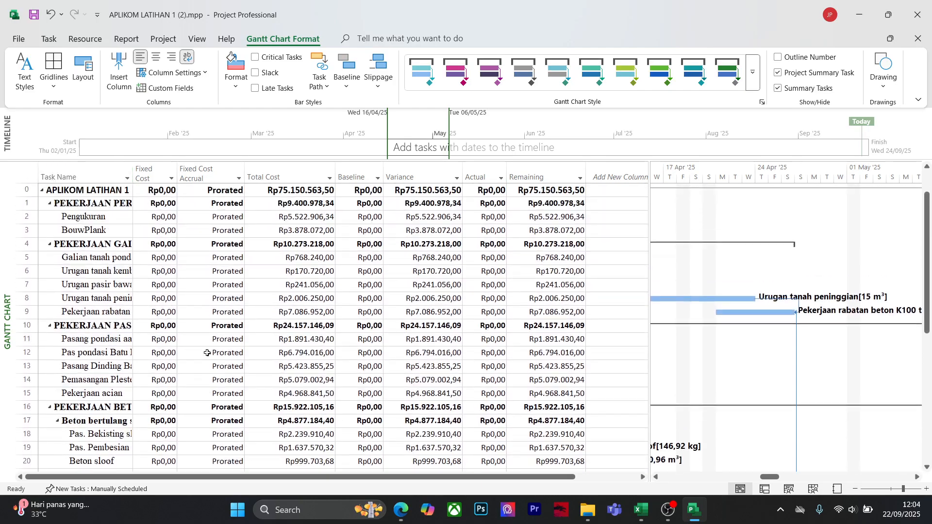
pyautogui.click(611, 353)
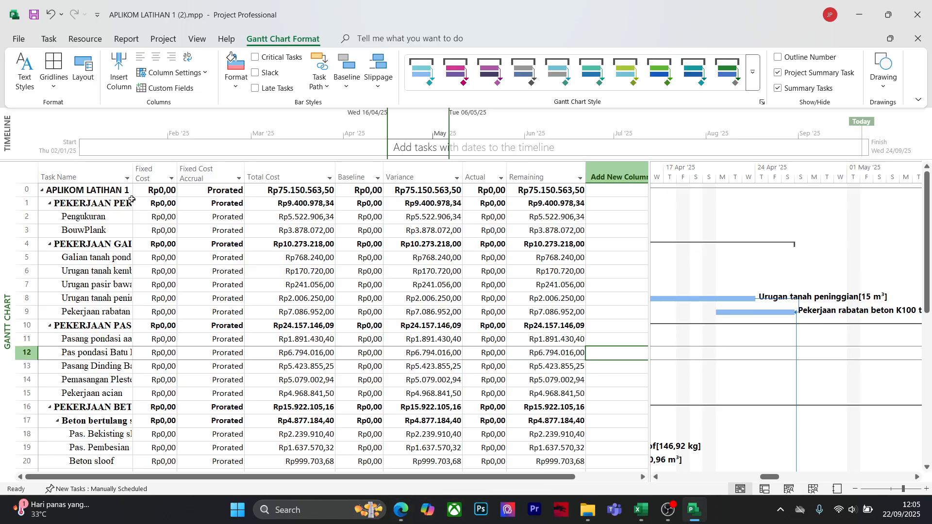
# Switch the schedule from the Gantt Chart to the Task Usage view
pyautogui.click(25, 40)
pyautogui.click(25, 40)
pyautogui.click(33, 84)
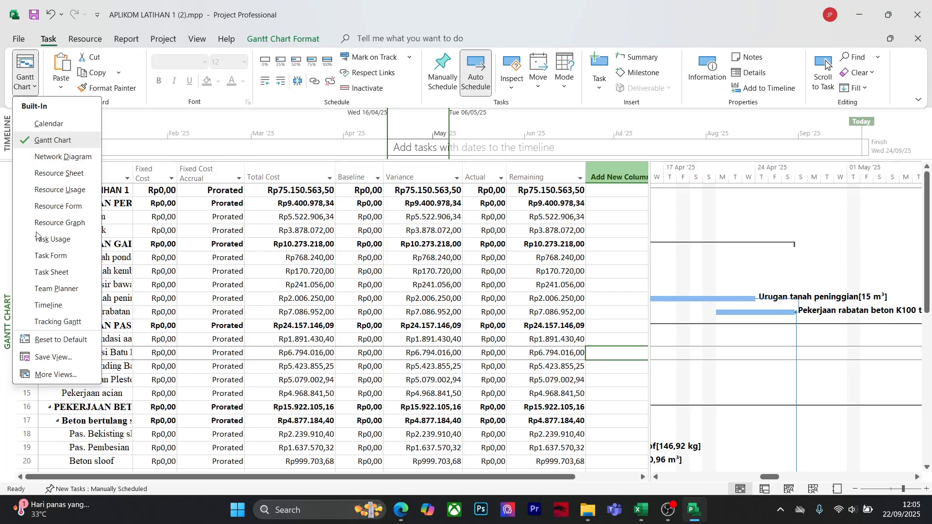
pyautogui.click(51, 240)
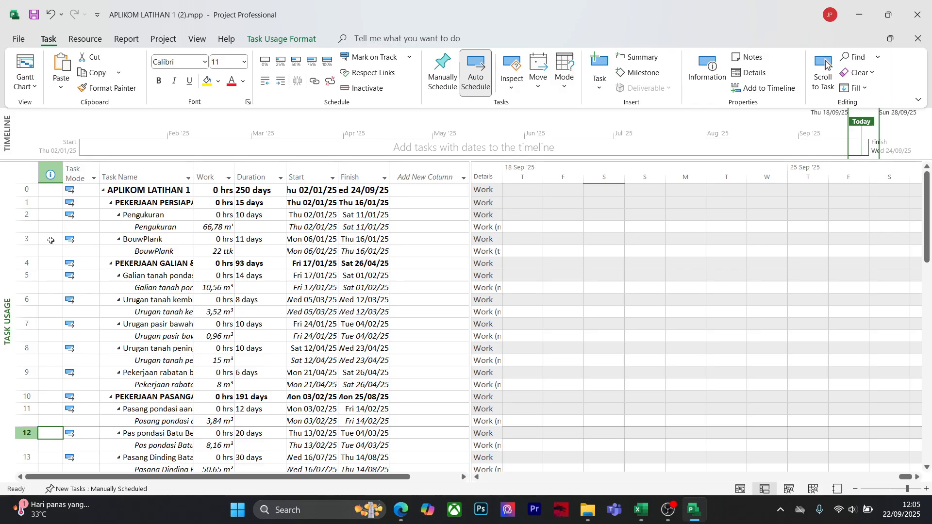
# Look at the Team Planner view, and return to Task Usage
pyautogui.click(34, 85)
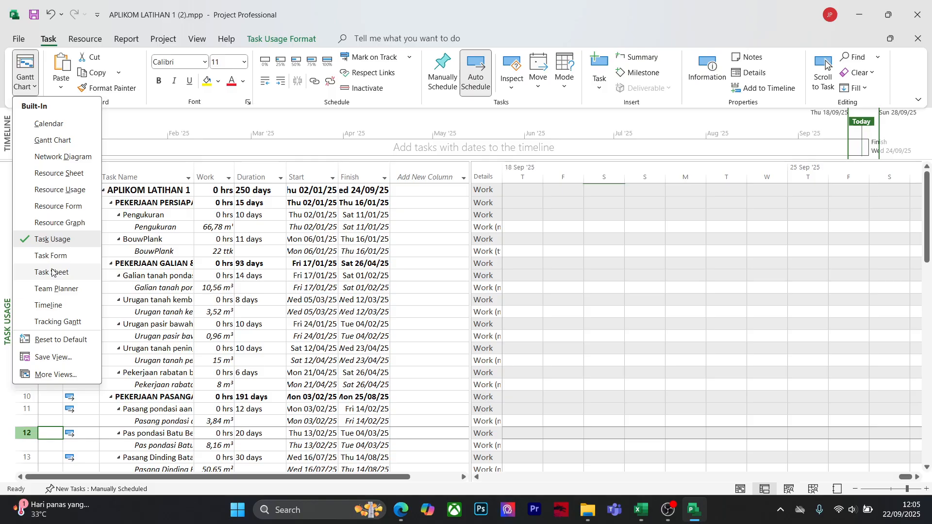
pyautogui.click(56, 289)
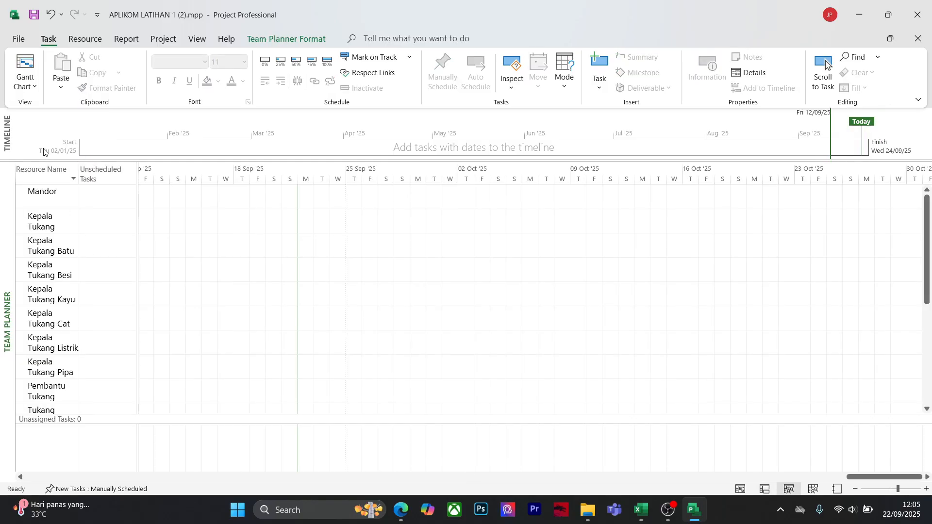
pyautogui.click(34, 88)
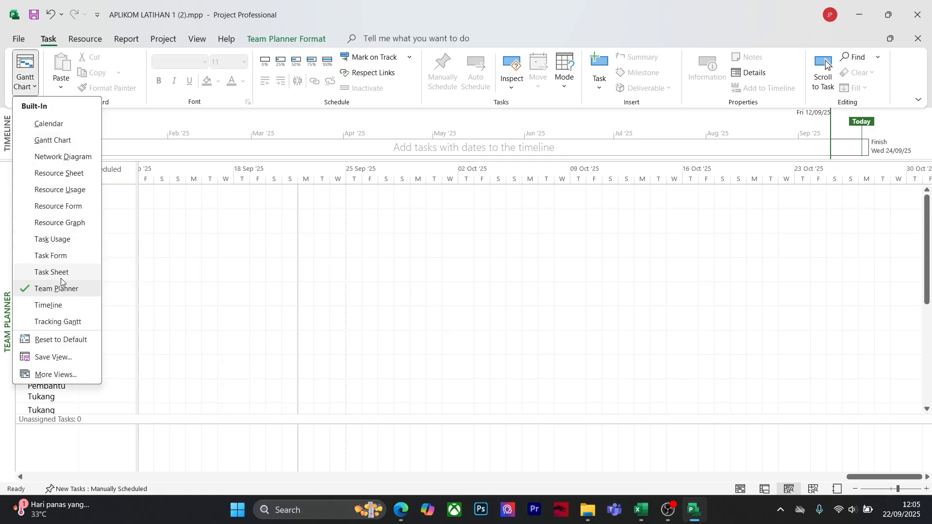
pyautogui.click(70, 241)
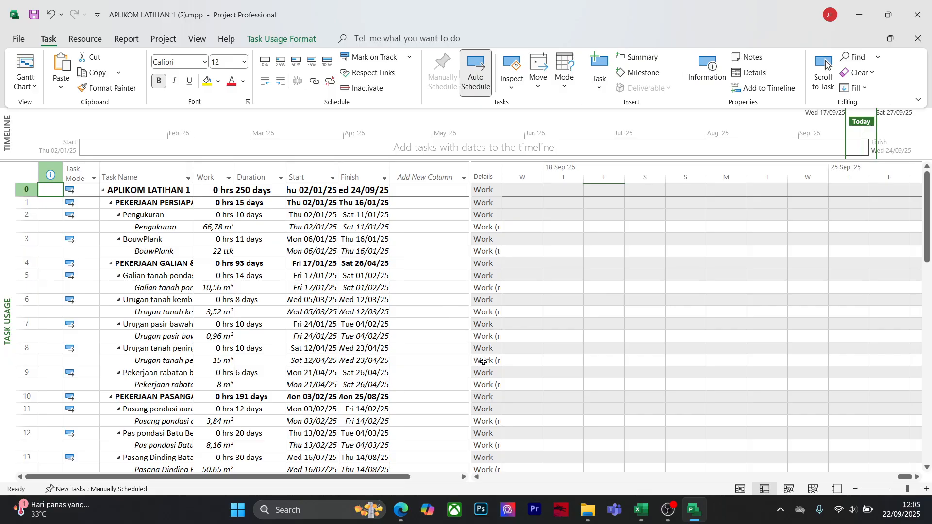
# Bring the Pengukuran task's dates into the Task Usage timesheet and examine its daily work amounts
pyautogui.click(492, 208)
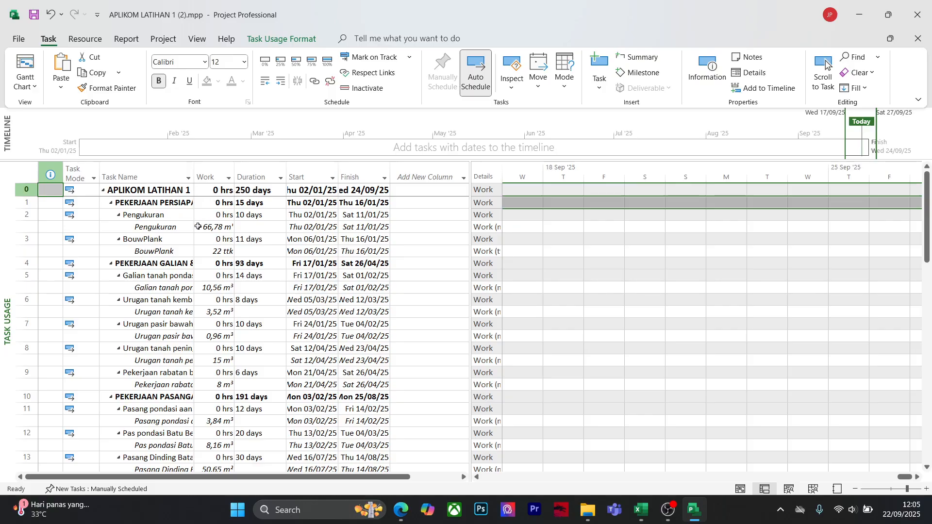
pyautogui.click(221, 215)
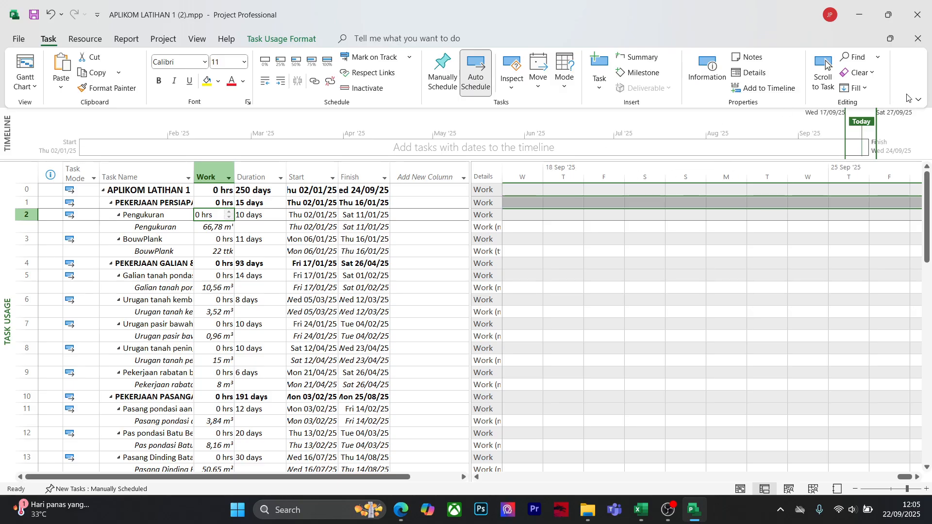
pyautogui.click(826, 65)
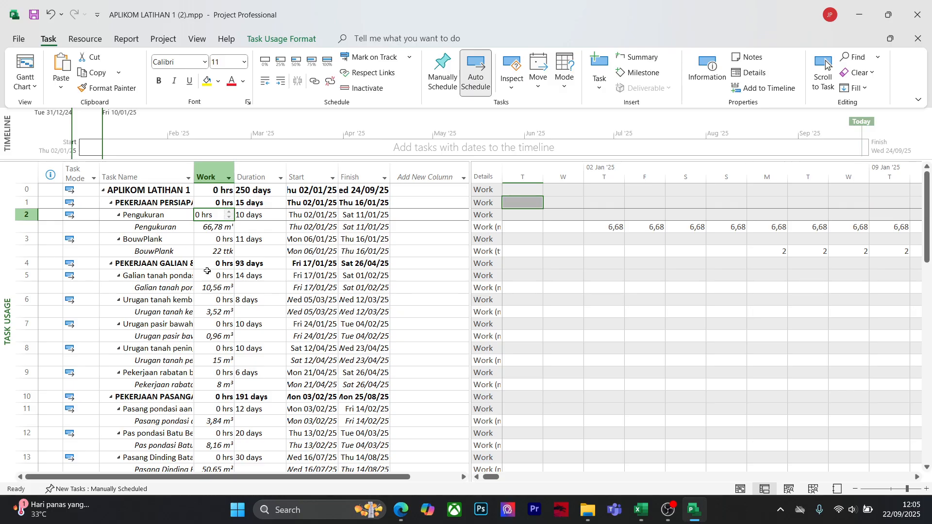
pyautogui.scroll(-1, 324, 322)
pyautogui.scroll(-1, 413, 327)
pyautogui.scroll(1, 413, 328)
# Switch to Modul MS Project.pdf in Edge and review section 5.2 on filling material resources from the RAB volumes and analyses
pyautogui.click(401, 511)
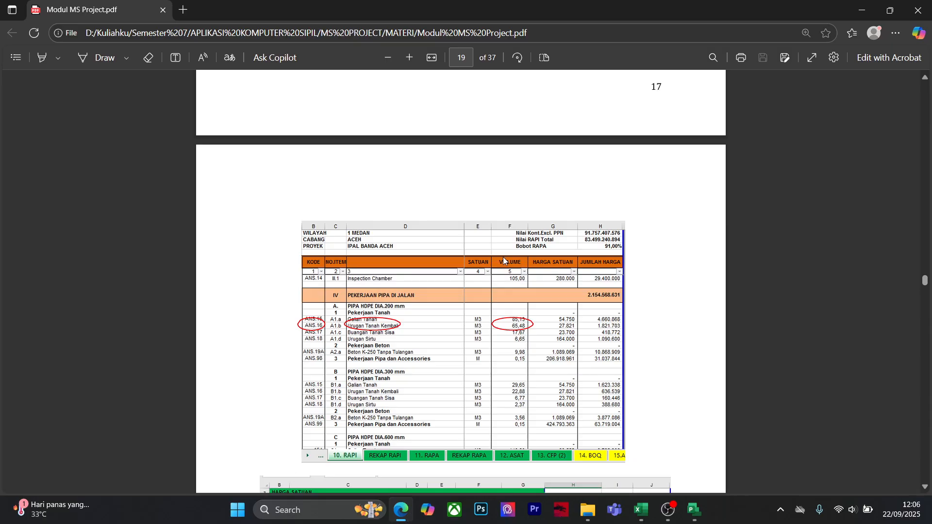
pyautogui.scroll(10, 503, 257)
pyautogui.scroll(5, 503, 261)
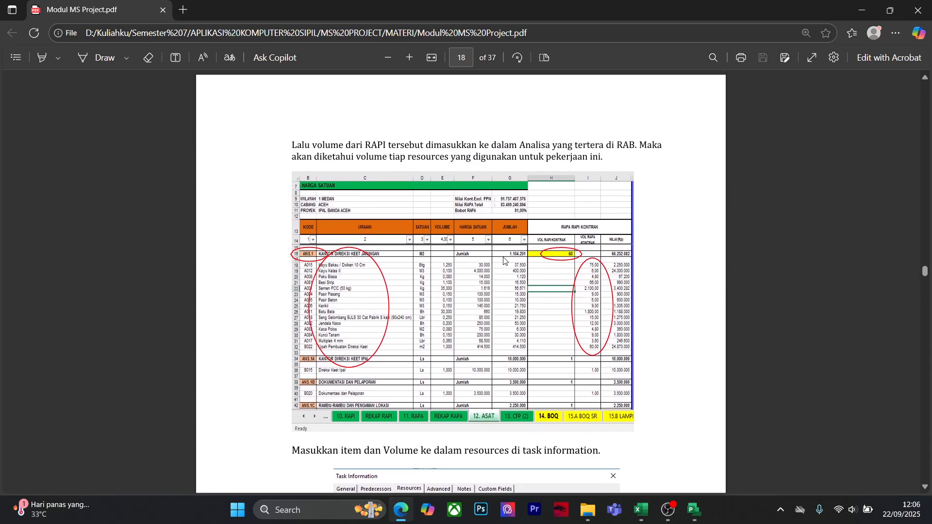
pyautogui.scroll(15, 503, 260)
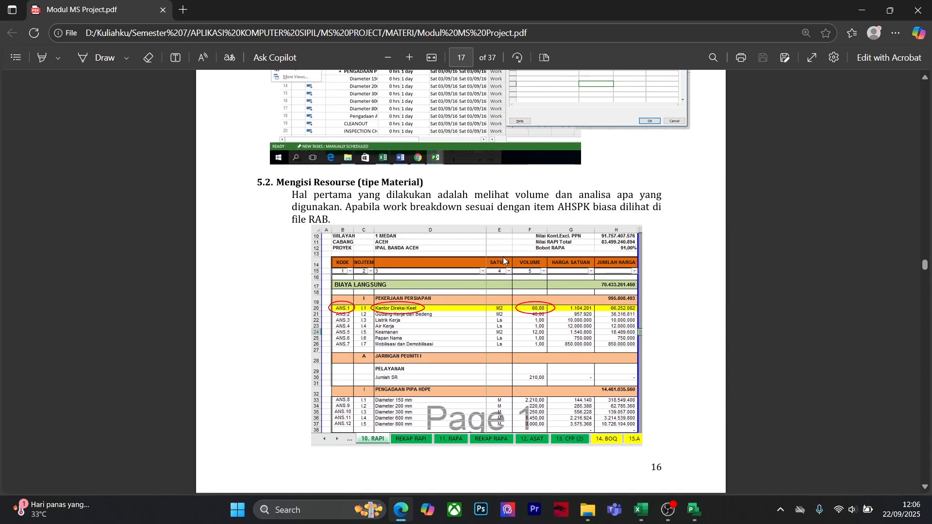
pyautogui.scroll(-8, 503, 261)
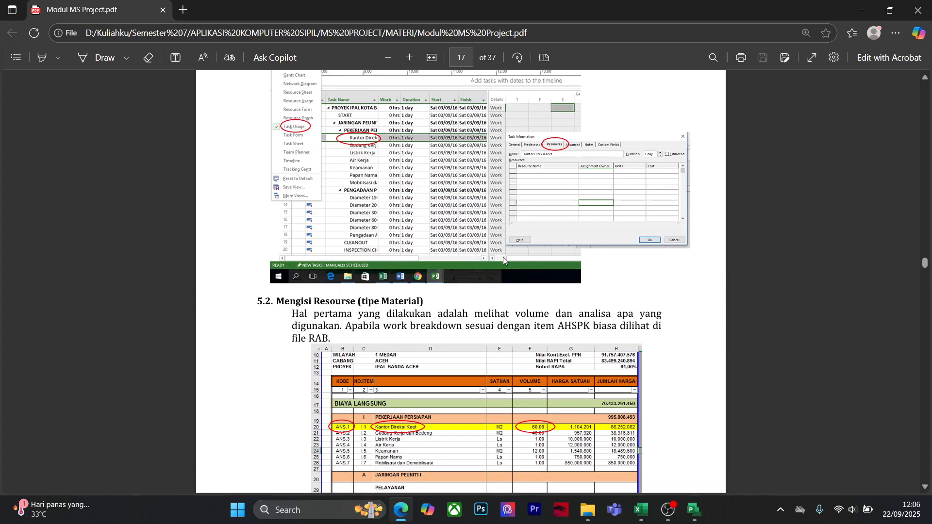
pyautogui.scroll(-15, 503, 261)
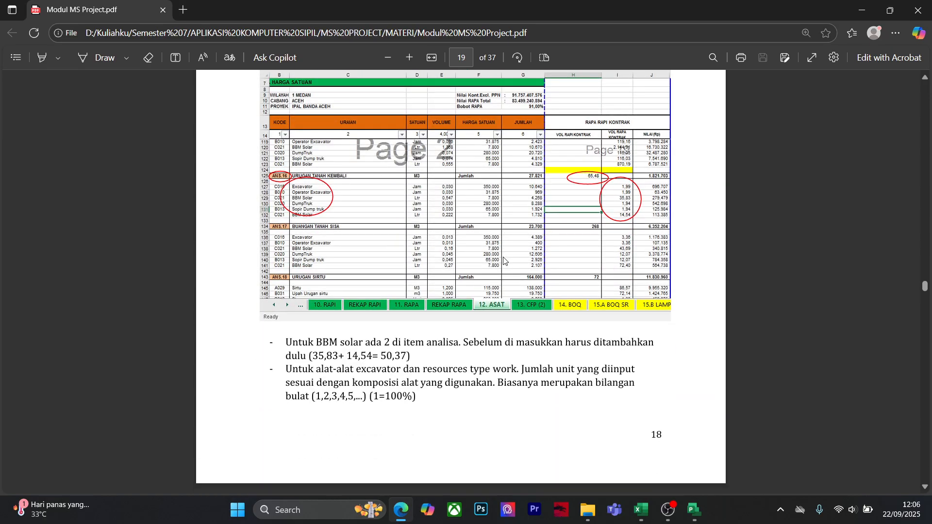
# Read the module's guidance on work-type volumes in Task Usage, purchased heavy equipment, and nested analyses as sub-tasks
pyautogui.scroll(-12, 503, 261)
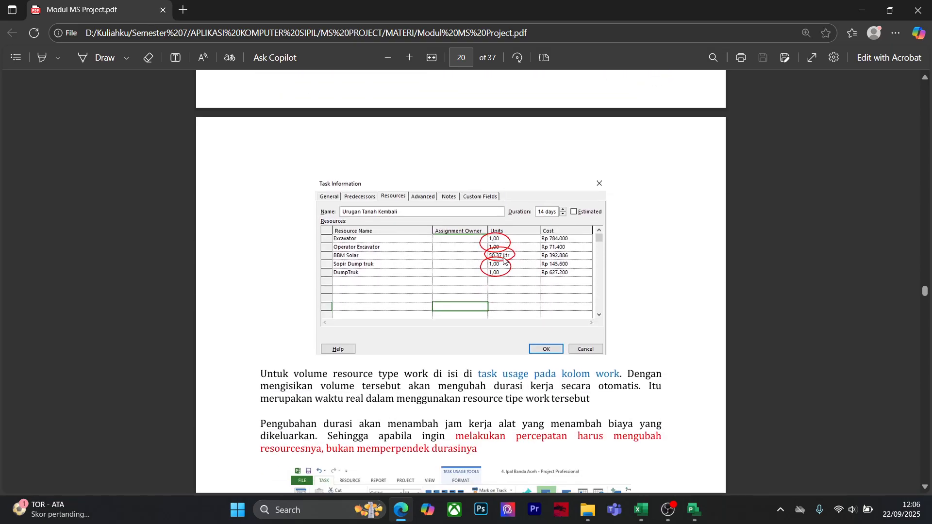
pyautogui.scroll(-6, 504, 260)
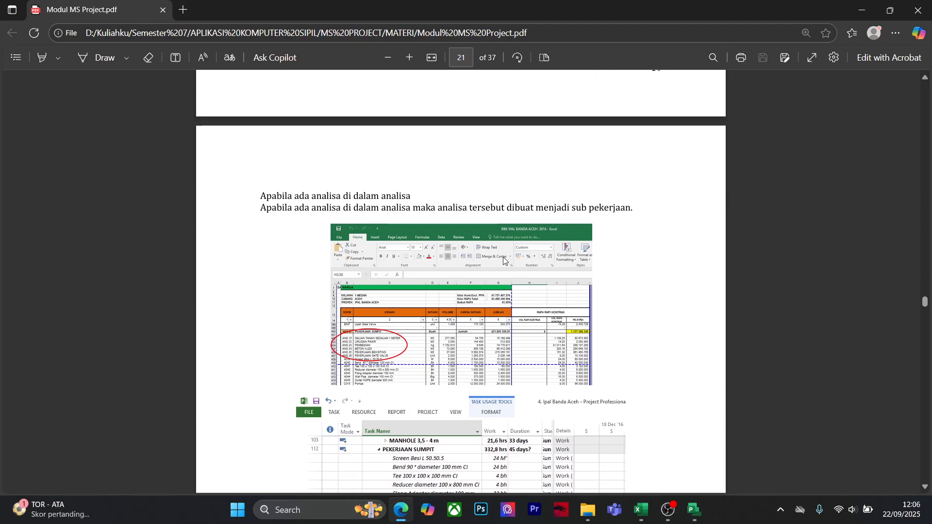
pyautogui.scroll(6, 503, 261)
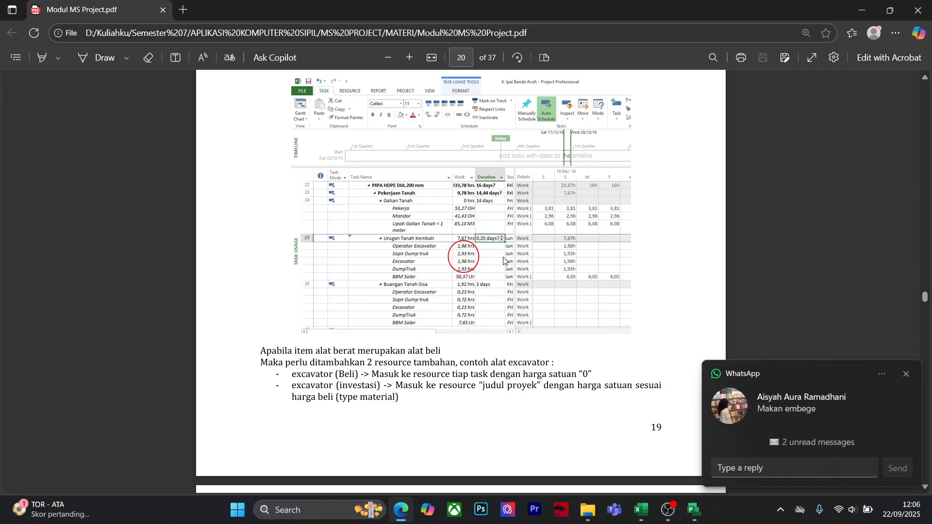
pyautogui.scroll(-5, 503, 261)
pyautogui.scroll(-8, 503, 261)
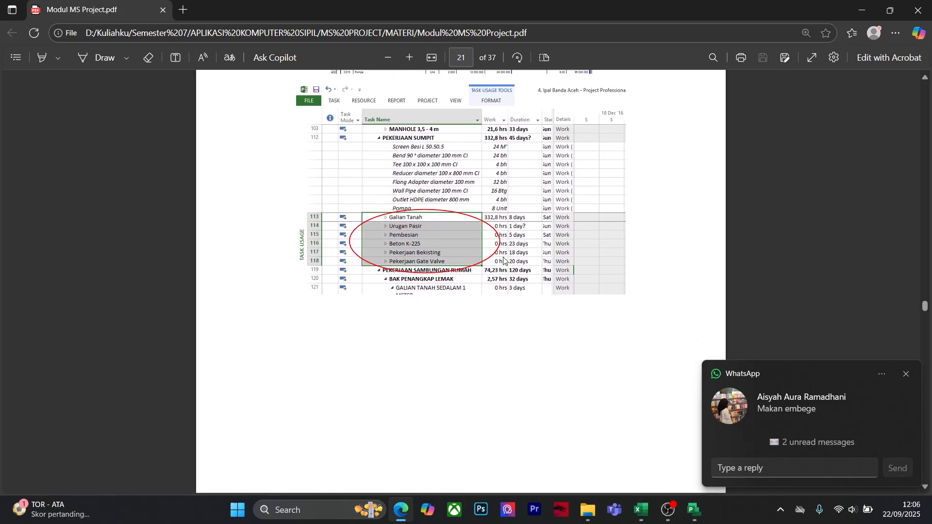
pyautogui.scroll(-3, 504, 261)
pyautogui.scroll(4, 504, 260)
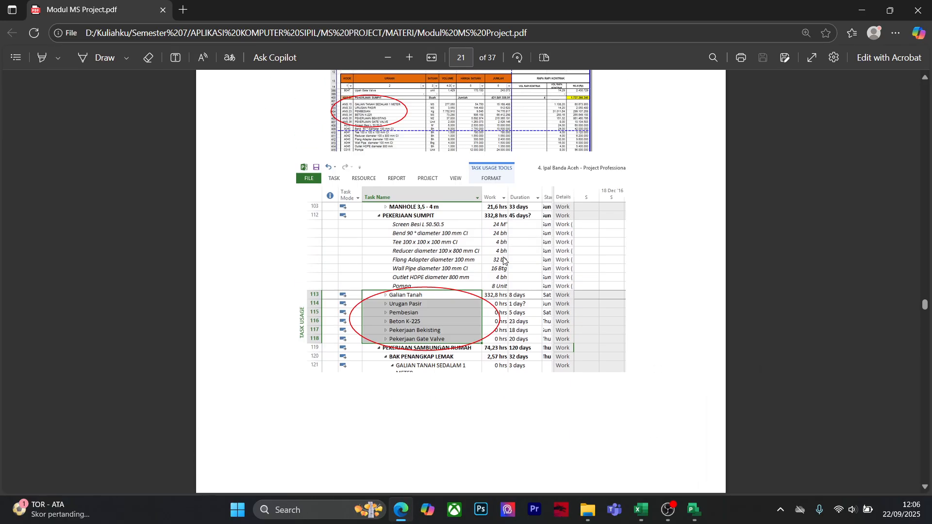
# Read the module's BAB VI on determining durations and handling material limits with Resource Usage and predecessors
pyautogui.scroll(-4, 504, 261)
pyautogui.scroll(-3, 503, 260)
pyautogui.scroll(-4, 504, 261)
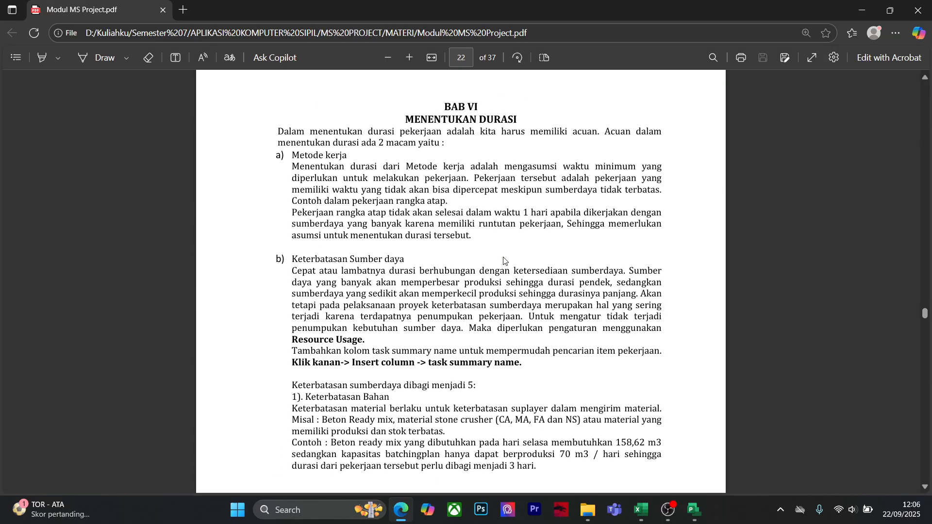
pyautogui.scroll(-10, 504, 260)
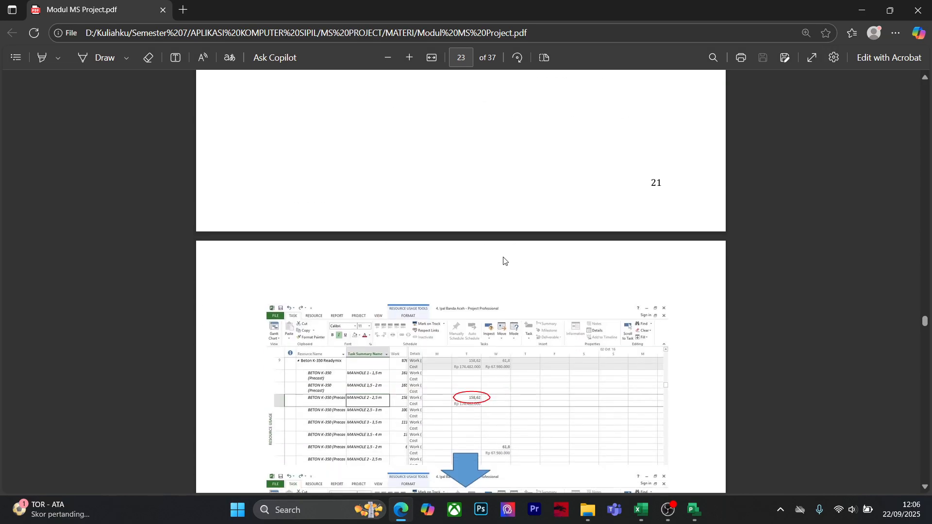
pyautogui.scroll(5, 504, 261)
pyautogui.scroll(-7, 504, 261)
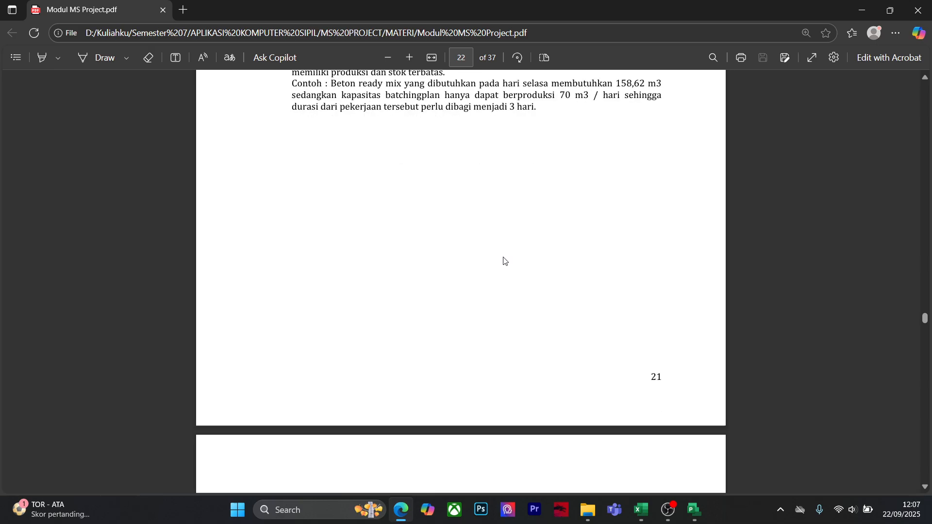
pyautogui.scroll(2, 503, 261)
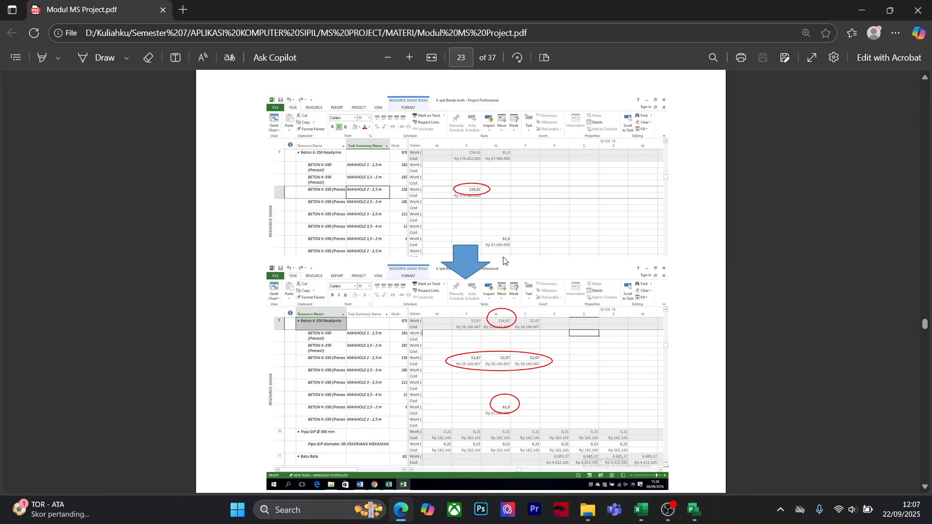
pyautogui.scroll(-5, 503, 261)
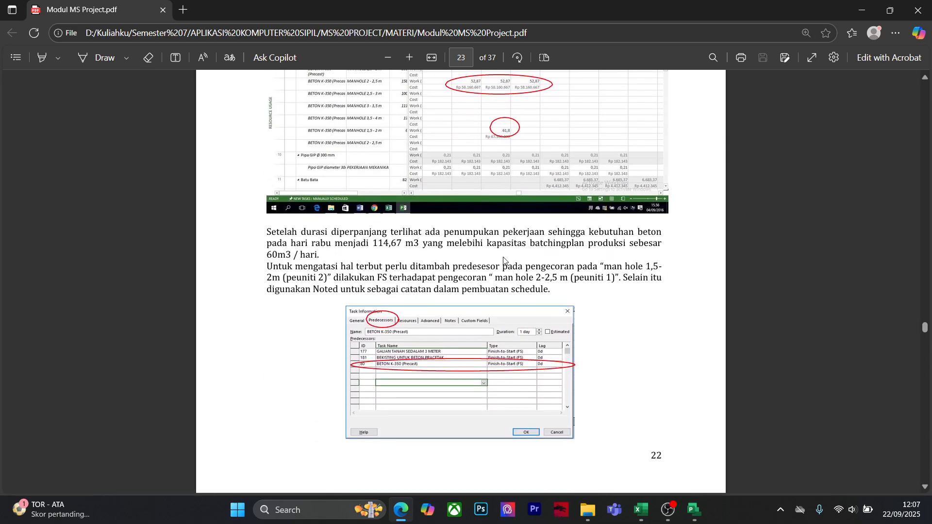
pyautogui.scroll(2, 503, 261)
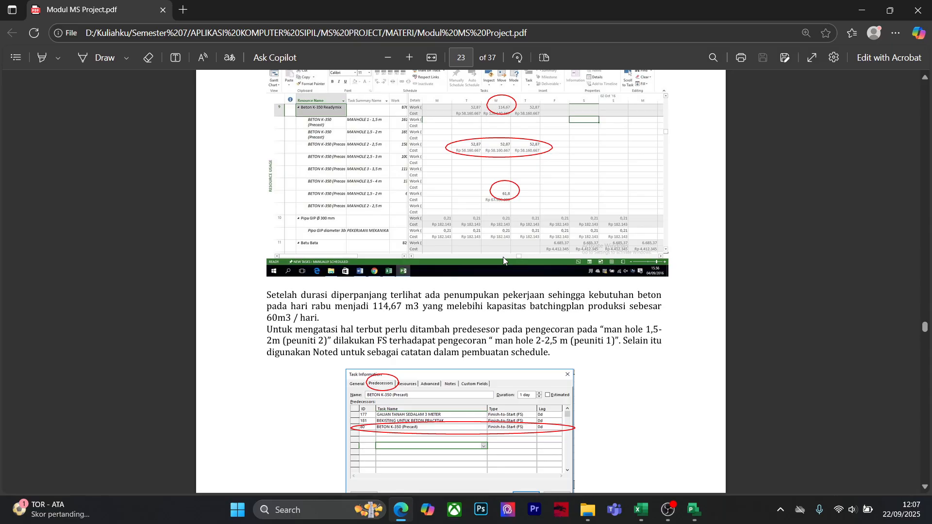
pyautogui.scroll(3, 503, 261)
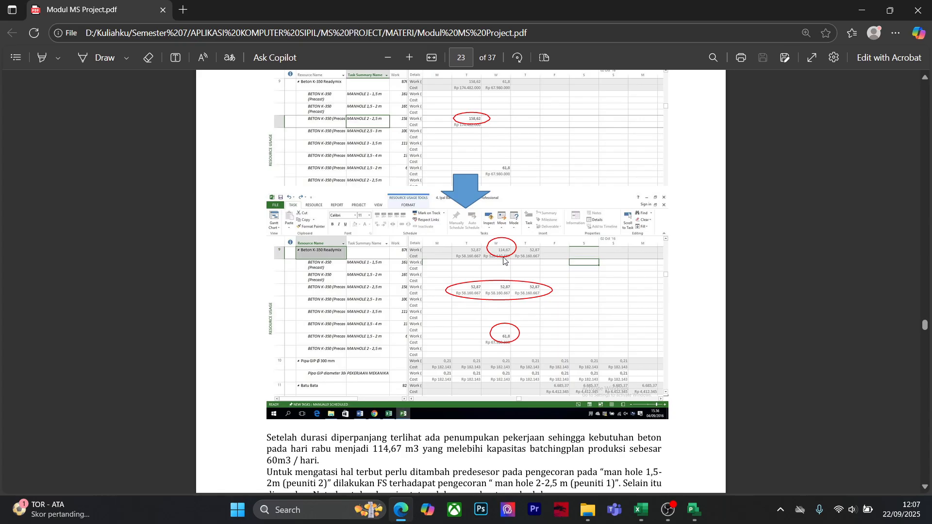
# Read the module's sections on equipment and labour limits, and go back to the Beton K-350 Readymix Resource Usage example
pyautogui.scroll(-13, 503, 260)
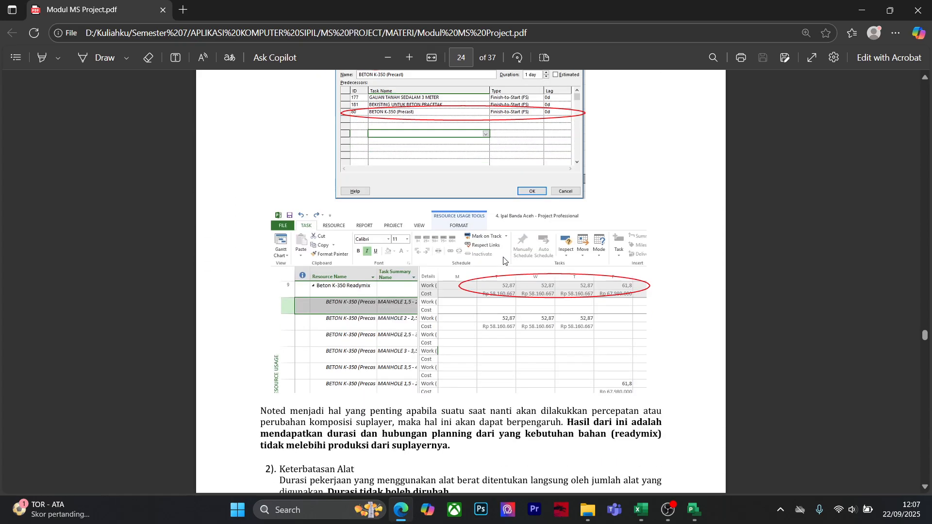
pyautogui.scroll(-11, 503, 260)
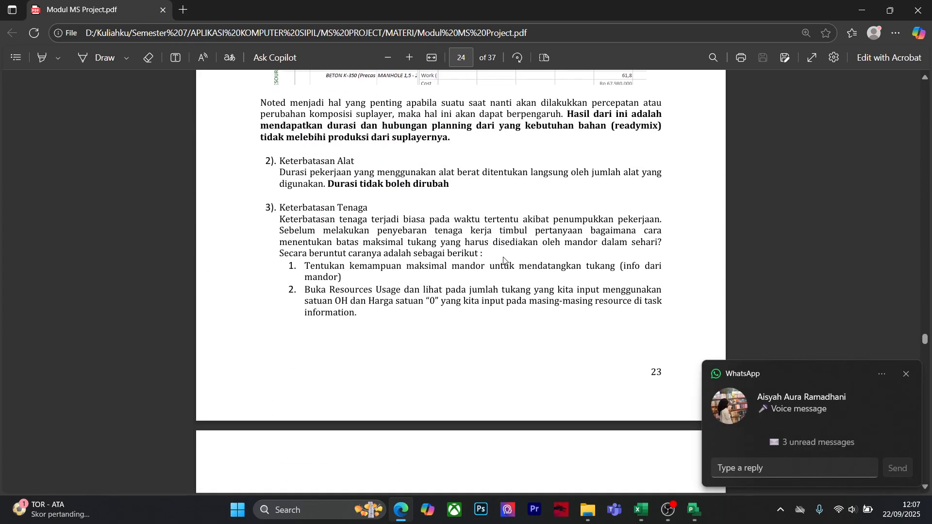
pyautogui.scroll(-4, 503, 261)
pyautogui.scroll(10, 503, 260)
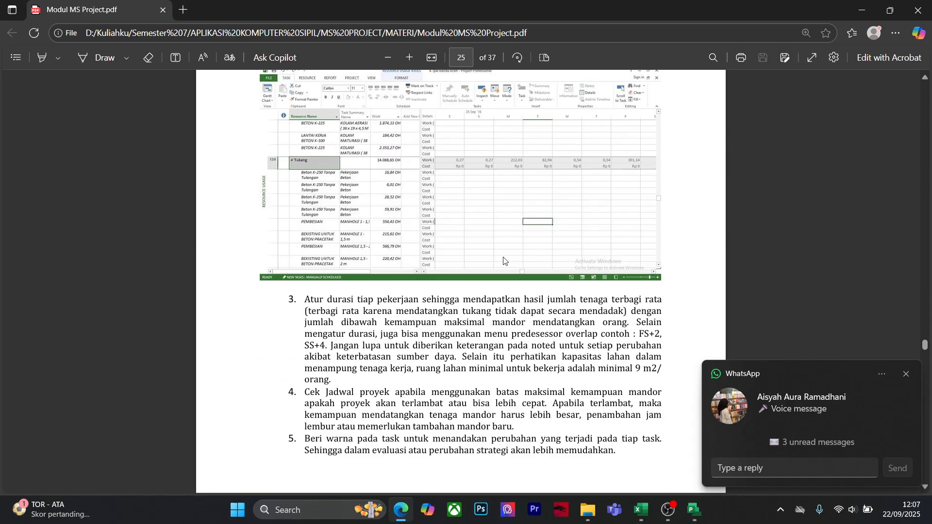
pyautogui.scroll(5, 503, 261)
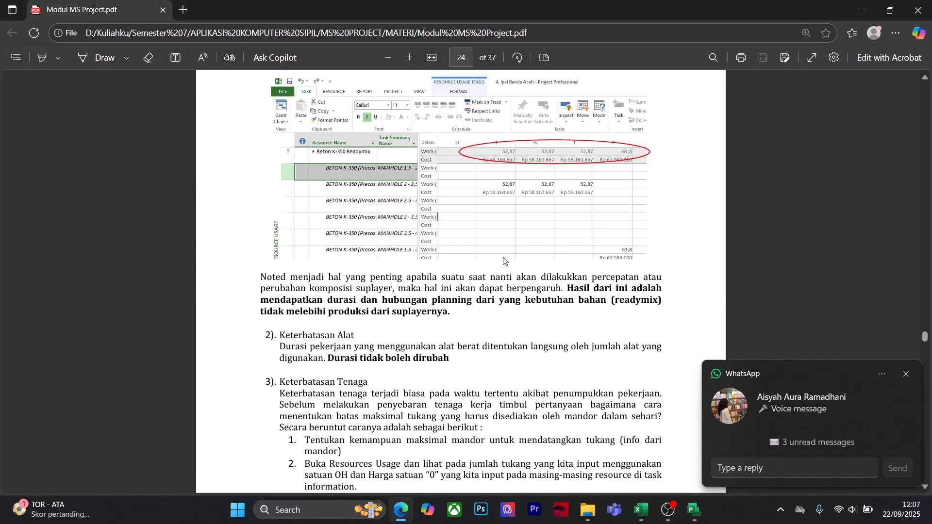
pyautogui.scroll(15, 504, 261)
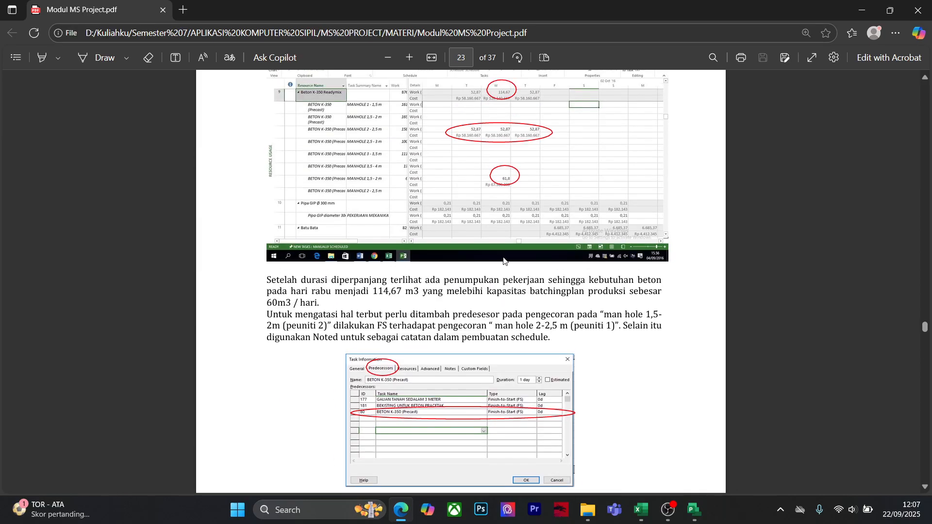
pyautogui.scroll(4, 504, 261)
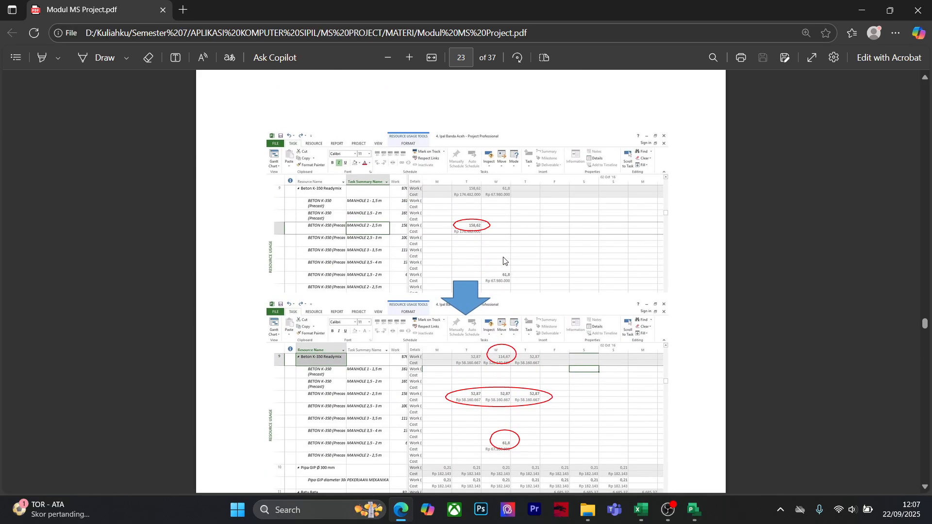
# Switch to APLIKOM LATIHAN 1 (2).mpp in Microsoft Project and split the window with a Task Usage details pane below the main view
pyautogui.scroll(-1, 503, 261)
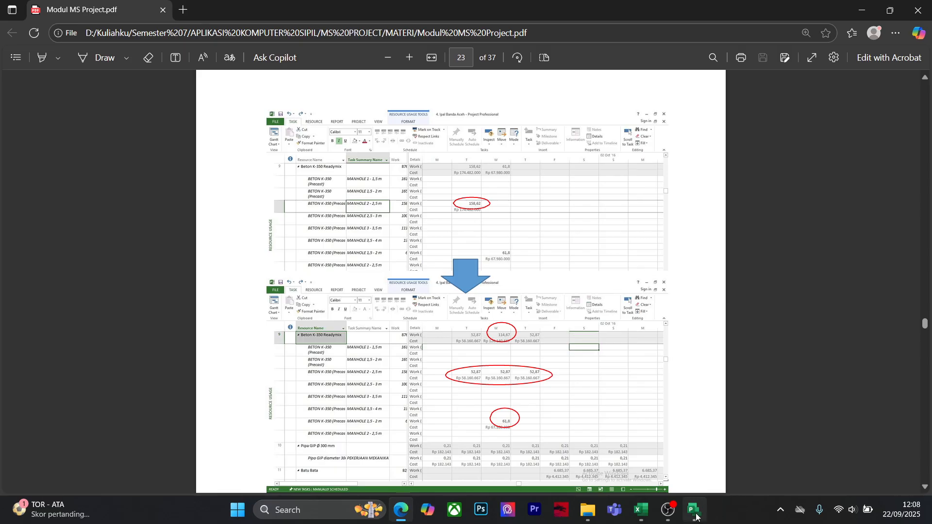
pyautogui.moveTo(694, 510)
pyautogui.click(700, 452)
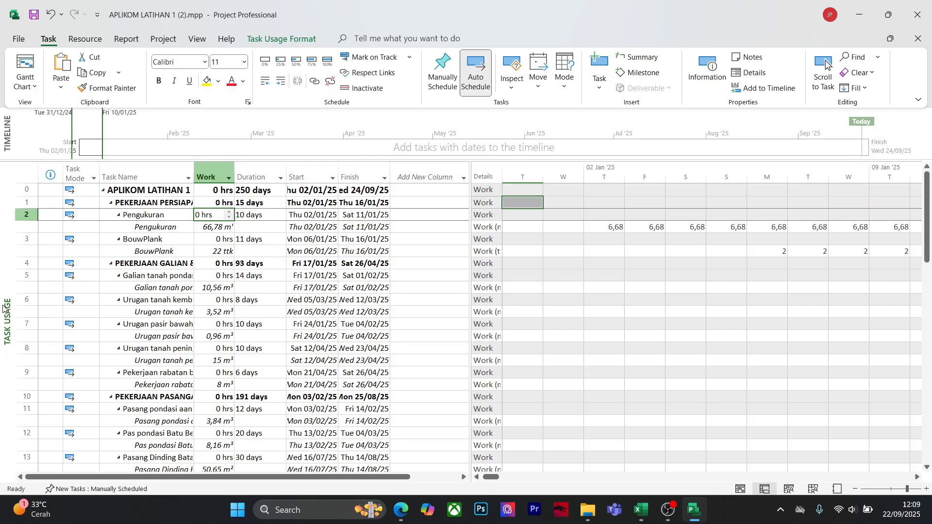
pyautogui.click(195, 39)
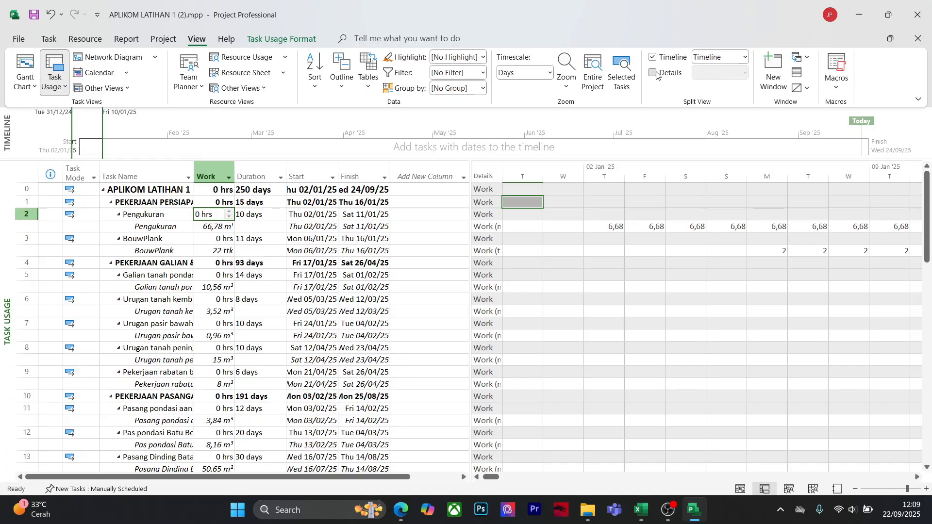
pyautogui.click(654, 73)
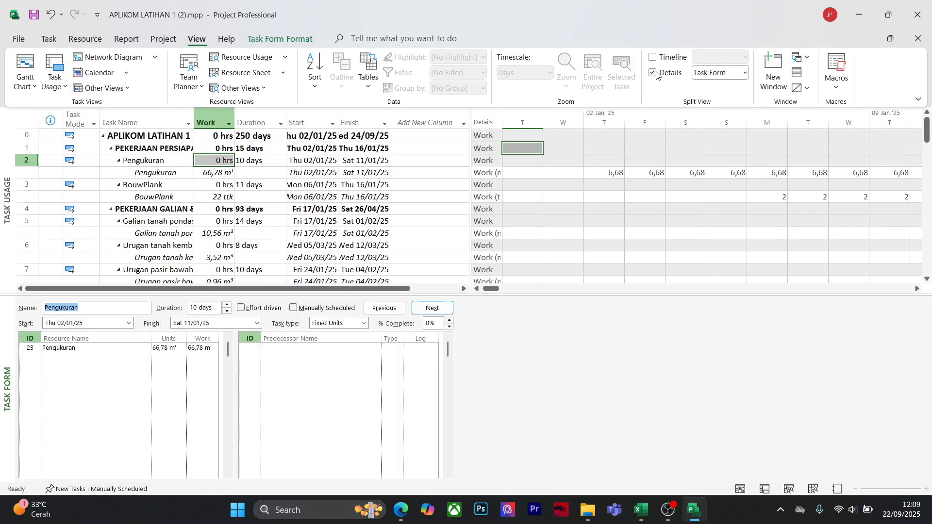
pyautogui.rightClick(7, 379)
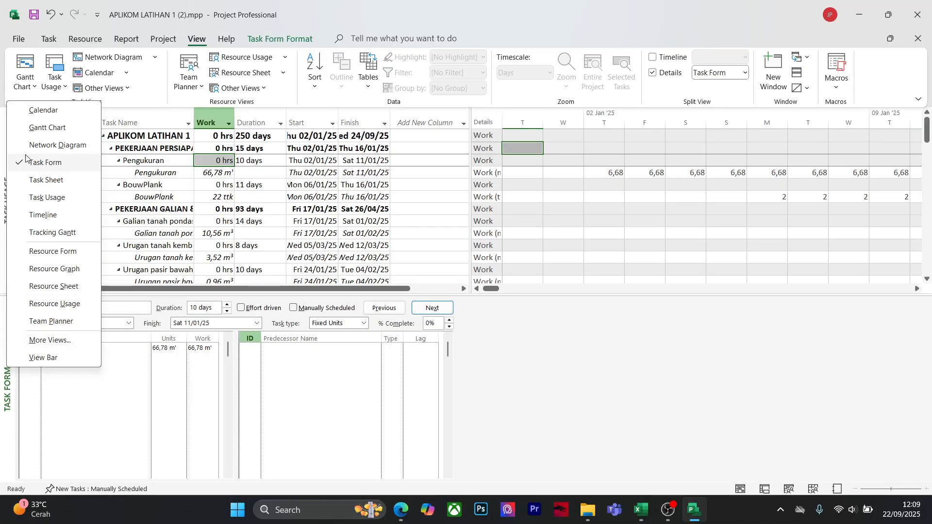
pyautogui.click(54, 197)
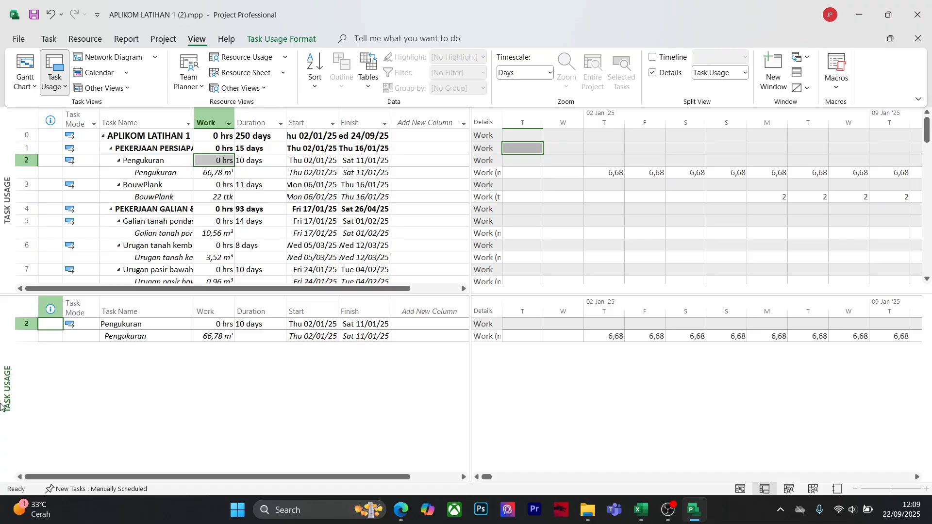
pyautogui.click(34, 87)
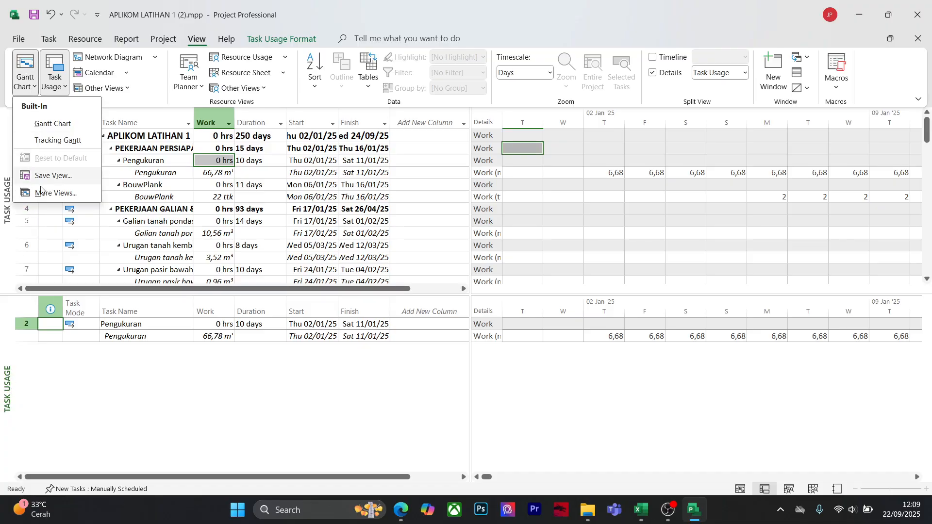
pyautogui.click(4, 384)
pyautogui.rightClick(9, 381)
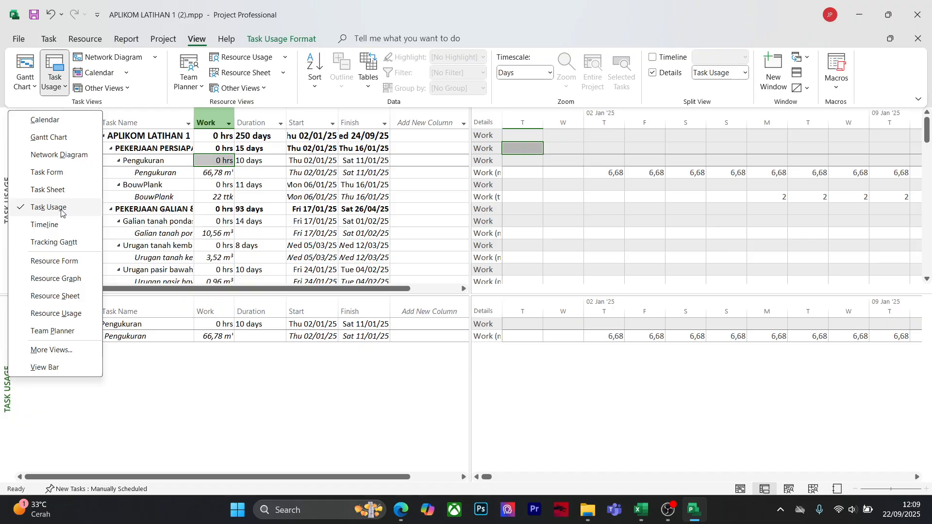
pyautogui.click(151, 429)
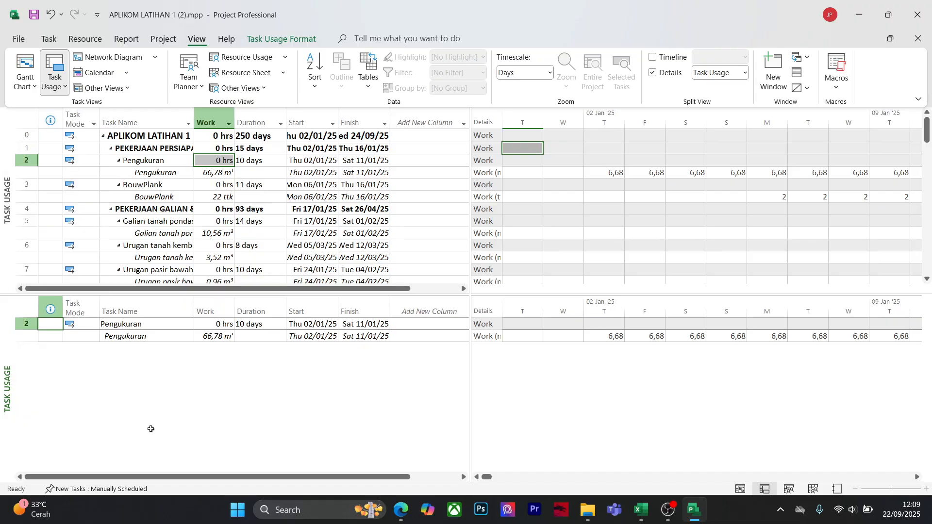
# Review the tasks' work, durations and dates in the main Task Usage view of the split window
pyautogui.click(4, 223)
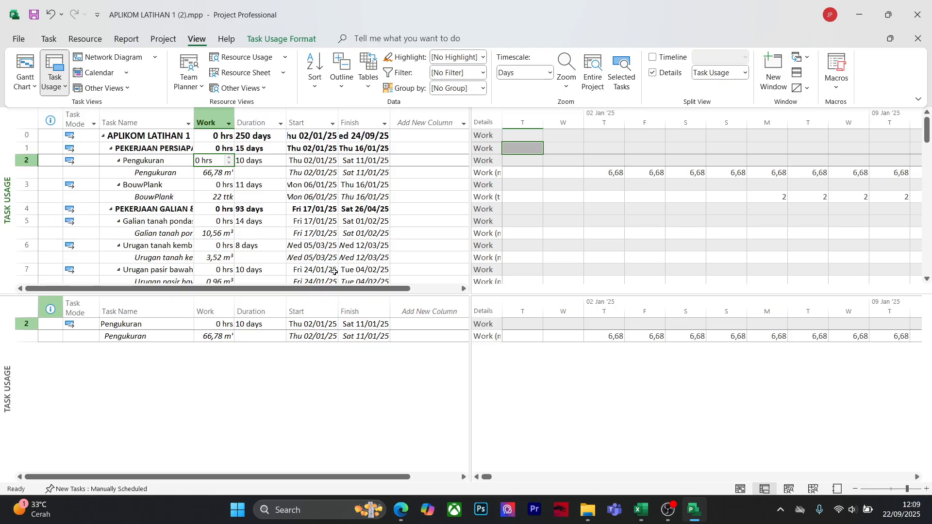
pyautogui.scroll(-3, 321, 233)
pyautogui.scroll(3, 321, 233)
pyautogui.scroll(-2, 424, 228)
pyautogui.scroll(2, 424, 227)
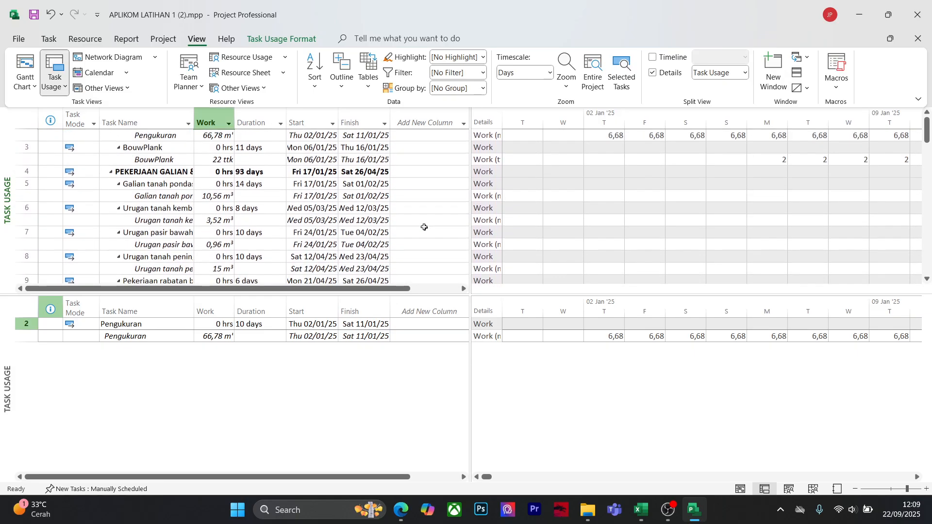
pyautogui.scroll(-4, 354, 230)
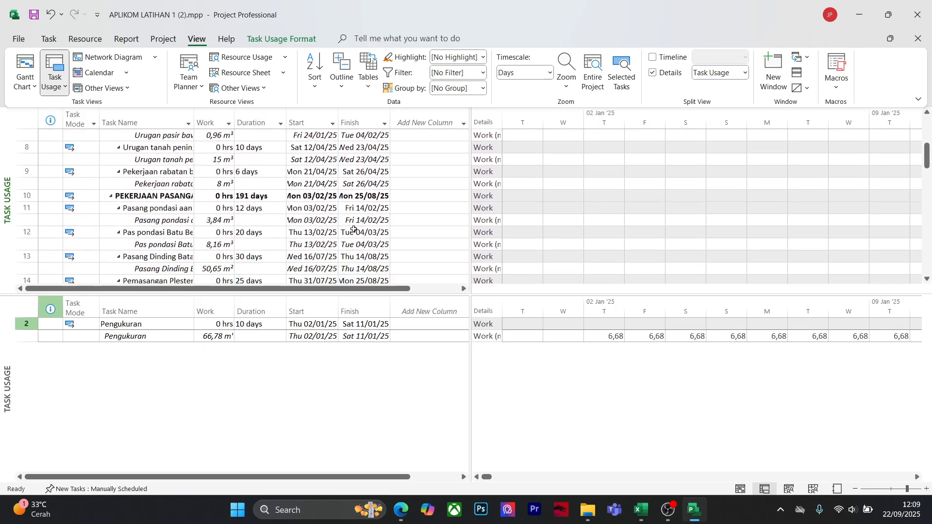
pyautogui.scroll(4, 425, 229)
pyautogui.scroll(1, 426, 229)
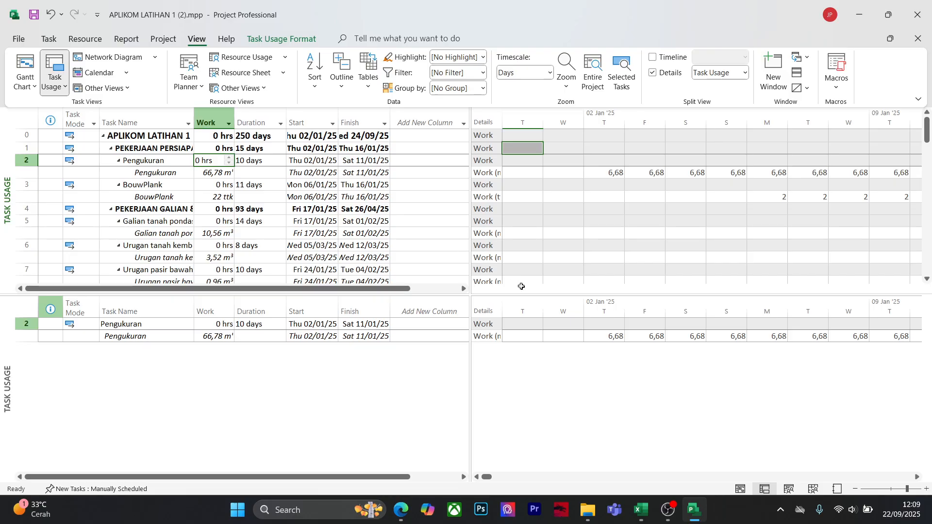
pyautogui.scroll(-1, 433, 402)
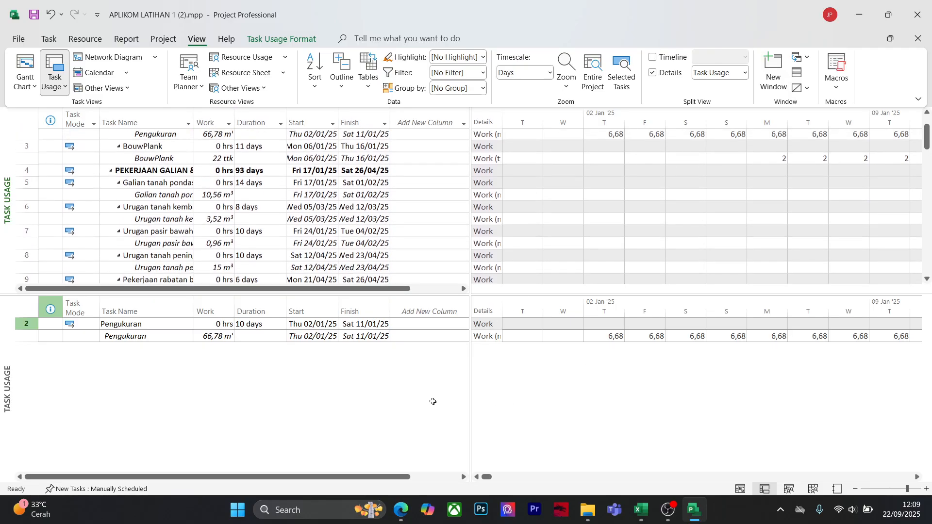
pyautogui.scroll(-5, 433, 402)
pyautogui.scroll(6, 415, 226)
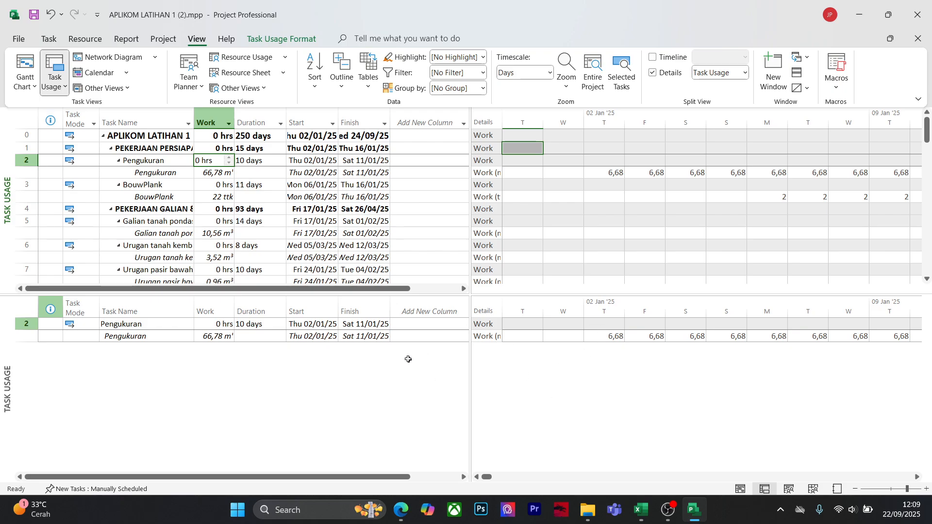
# Remove the details pane and show the project in the Gantt Chart view
pyautogui.click(656, 73)
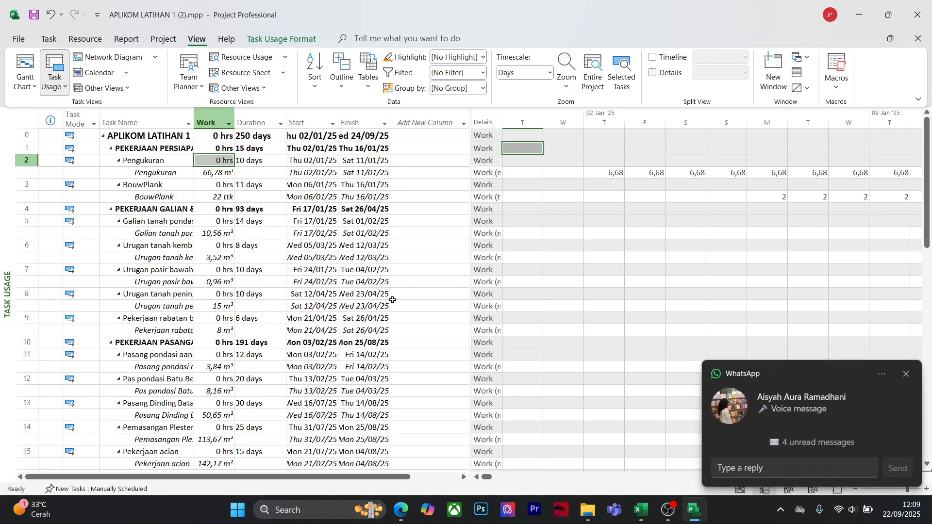
pyautogui.rightClick(15, 118)
pyautogui.click(68, 143)
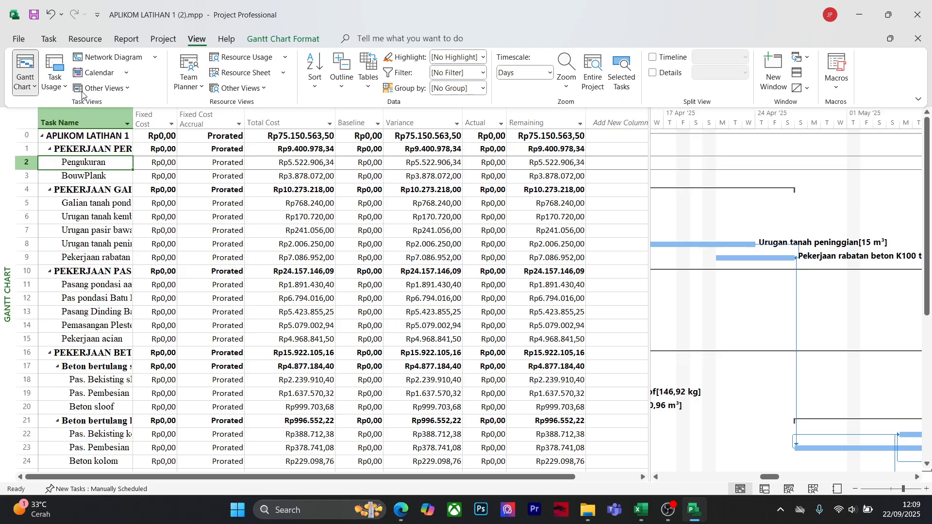
# Save the project file and switch to OBS
pyautogui.click(33, 16)
pyautogui.click(666, 516)
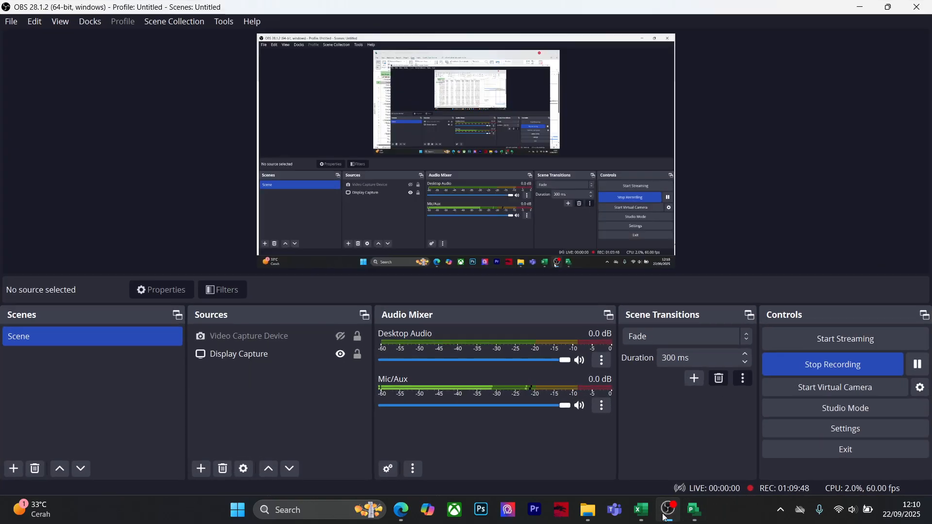